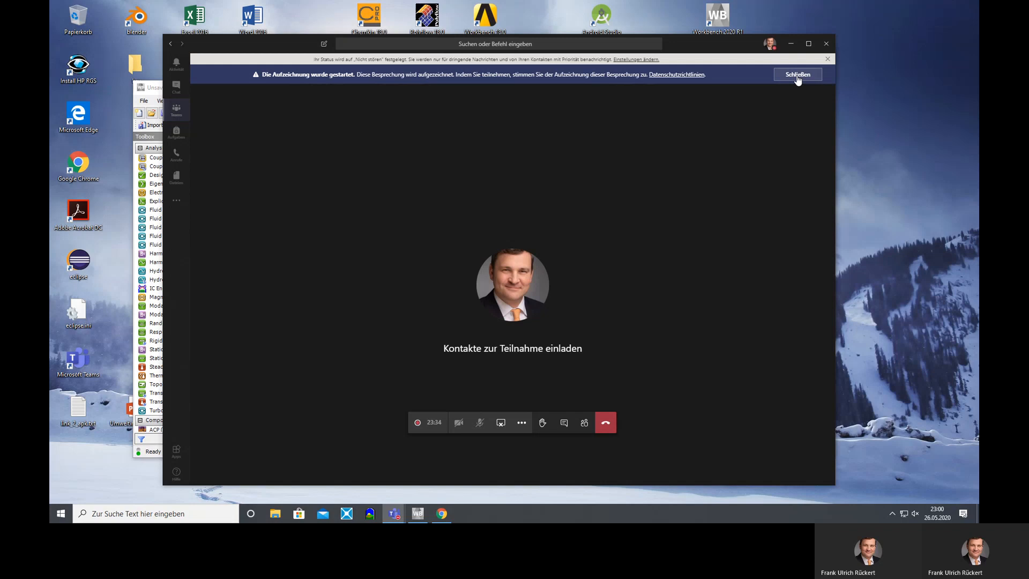
Dismiss the recording notice, minimise the meeting window and read exercise 7.4 on the propeller simulation in the PDF.
{"action": "left_click", "coordinate": [798, 75]}
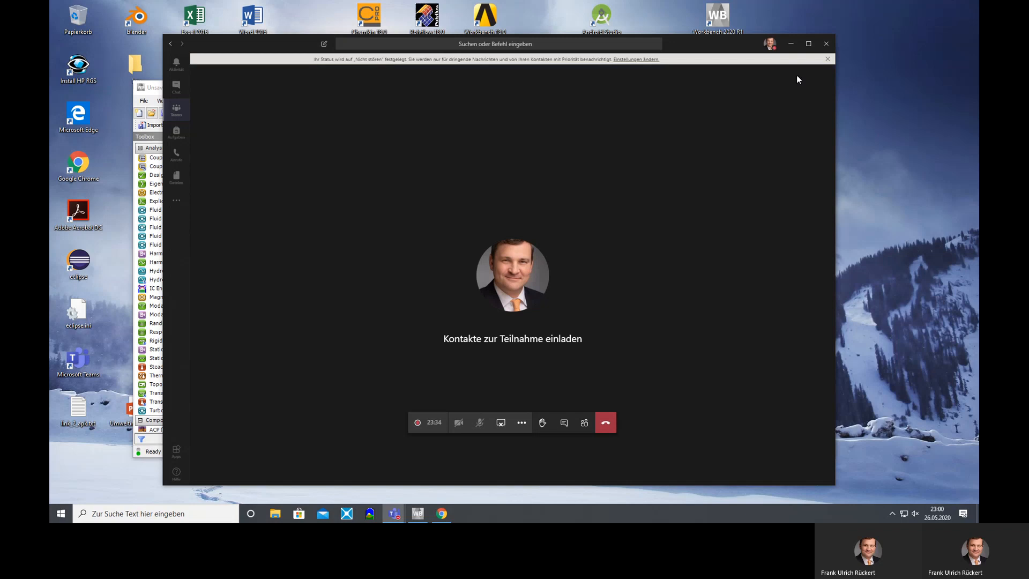
{"action": "left_click", "coordinate": [792, 45]}
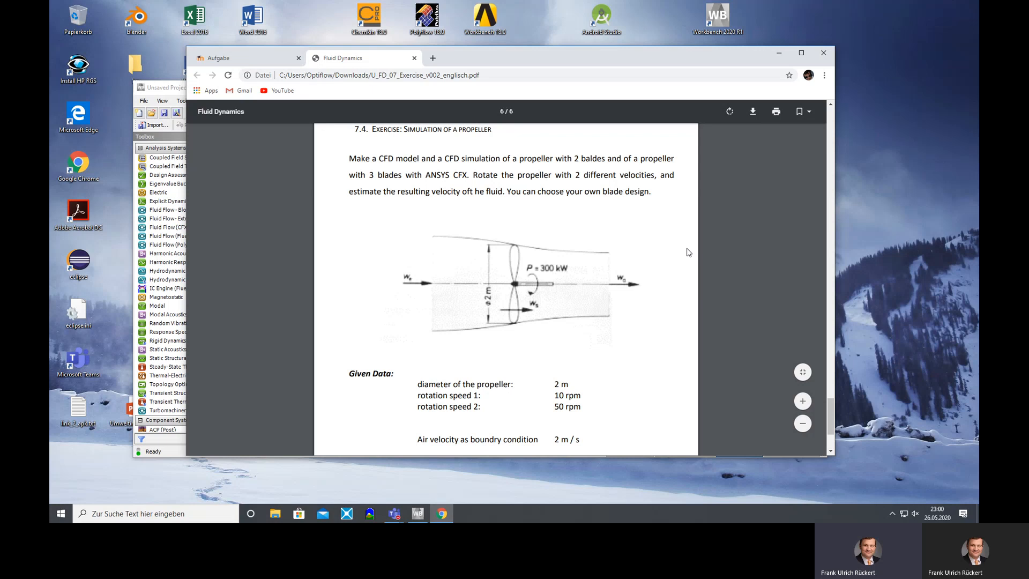
{"action": "scroll", "coordinate": [689, 252], "scroll_direction": "up", "scroll_amount": 1}
{"action": "scroll", "coordinate": [689, 253], "scroll_direction": "down", "scroll_amount": 1}
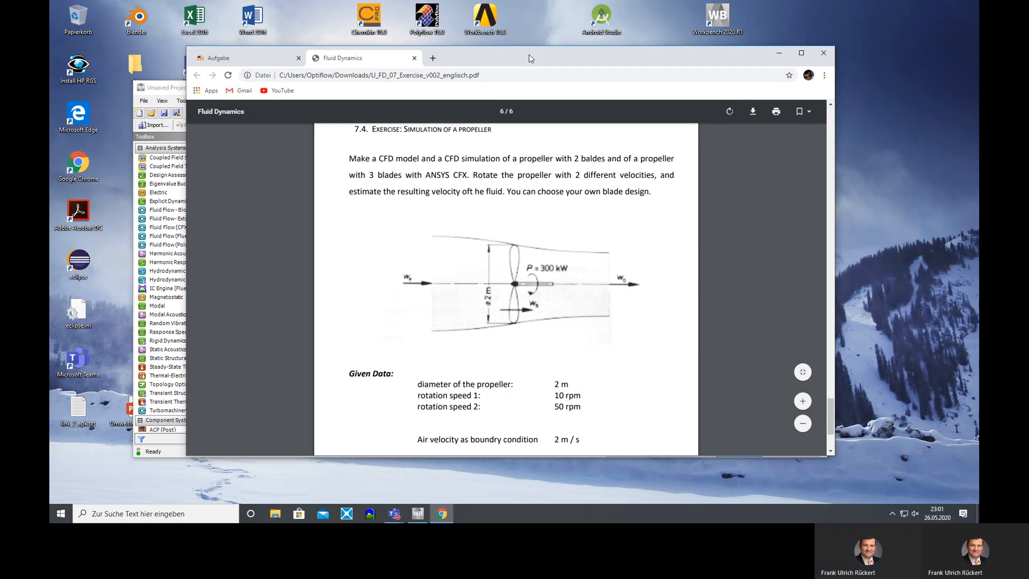
Switch to Workbench, maximise its window and add a Fluid Flow (CFX) analysis system to the project schematic.
{"action": "left_click_drag", "start_coordinate": [528, 56], "coordinate": [581, 114]}
{"action": "left_click", "coordinate": [544, 92]}
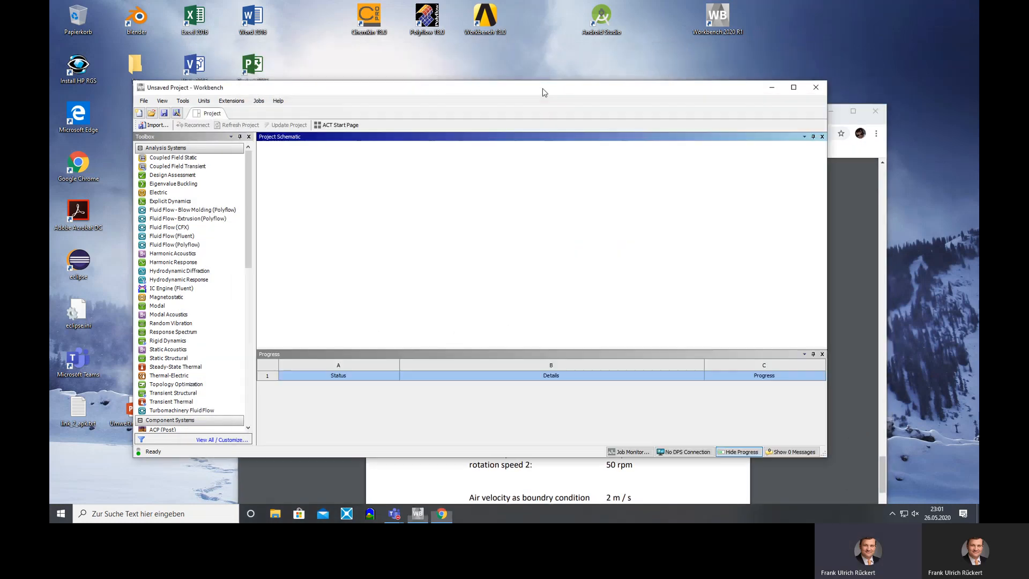
{"action": "left_click", "coordinate": [795, 90]}
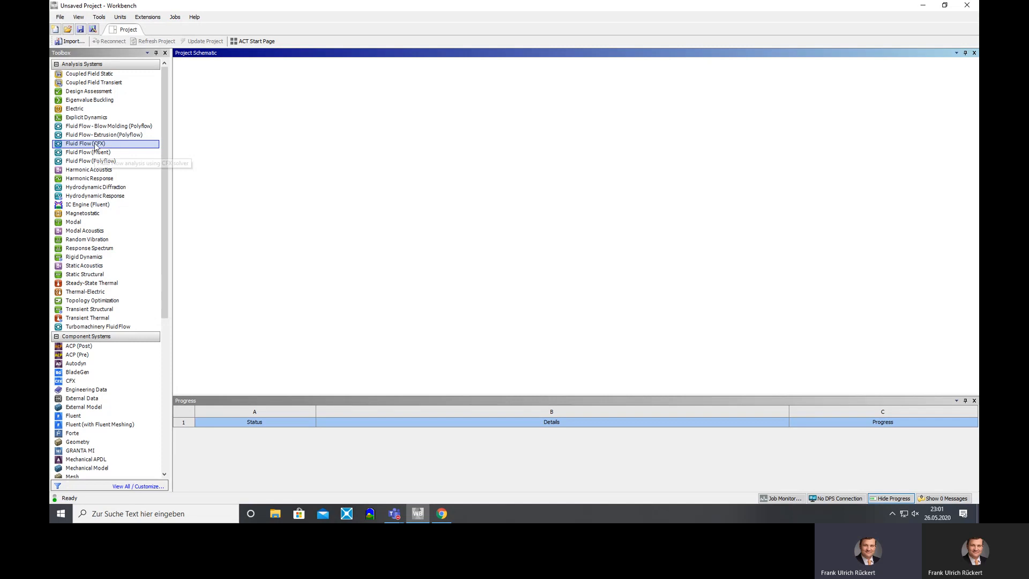
{"action": "left_click_drag", "start_coordinate": [96, 143], "coordinate": [231, 103]}
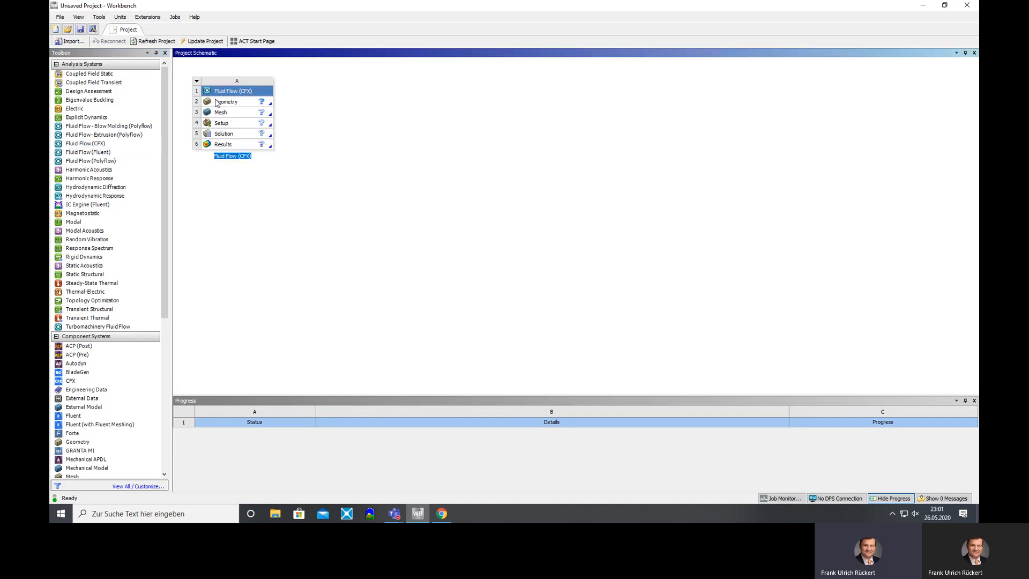
Create a new DesignModeler geometry for the Fluid Flow (CFX) system and maximise the geometry editor.
{"action": "right_click", "coordinate": [240, 107]}
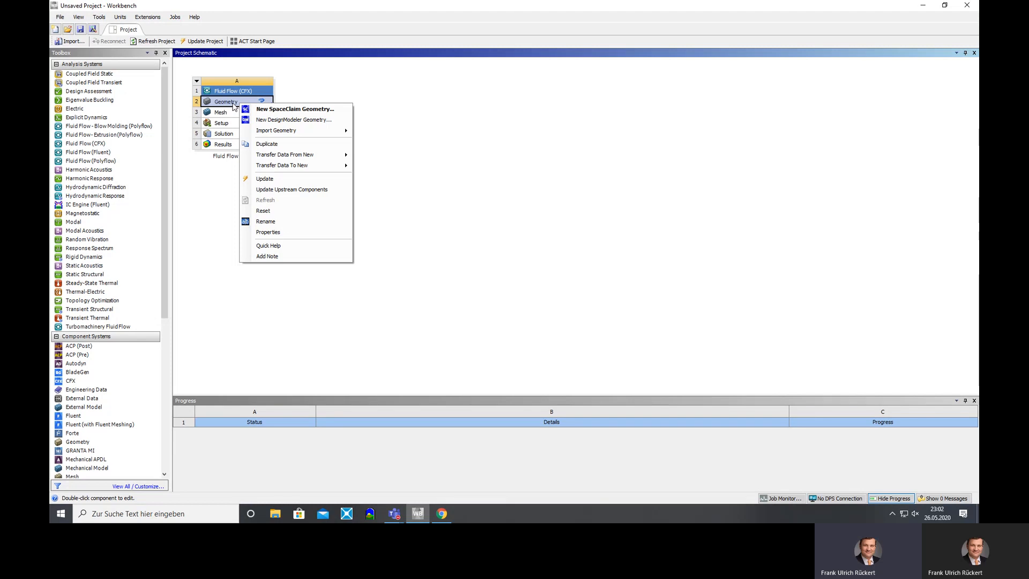
{"action": "left_click", "coordinate": [287, 121]}
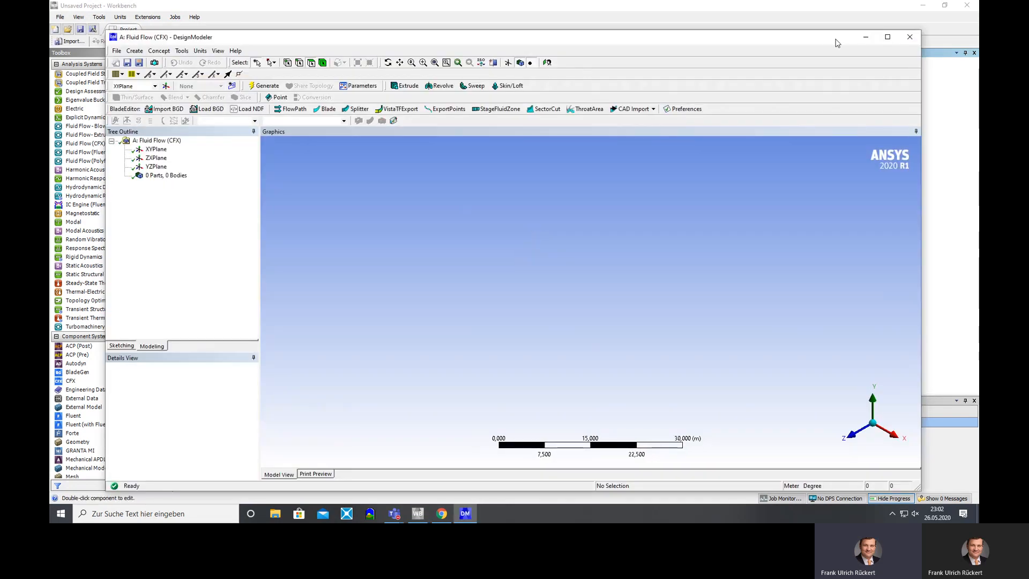
{"action": "left_click", "coordinate": [888, 37]}
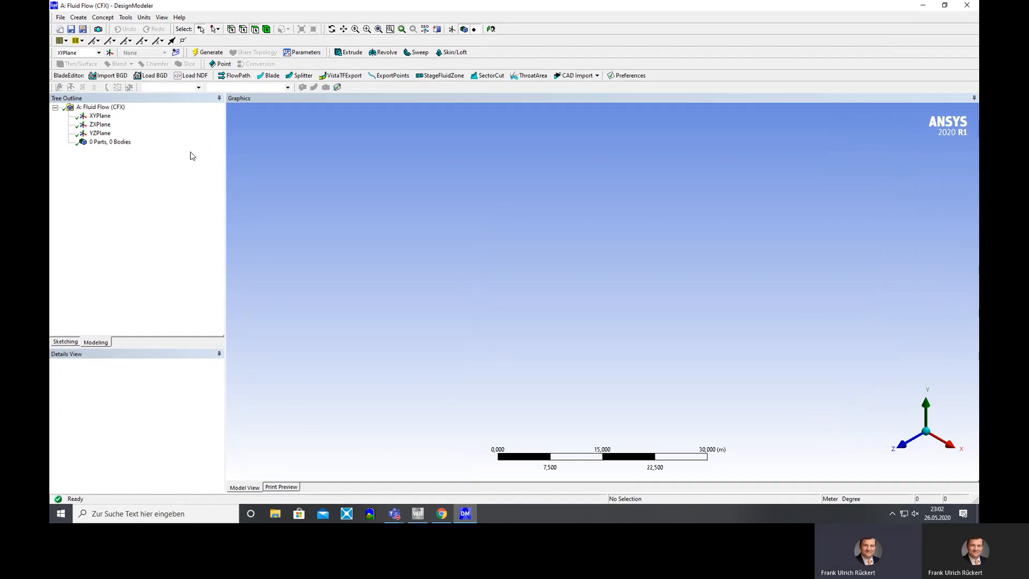
On the XY plane, sketch the blade's rounded leading edge as an open spline from about (-0.9, -0.1) through (-1.2, 0) to (-0.9, 0.1) m.
{"action": "left_click", "coordinate": [99, 116]}
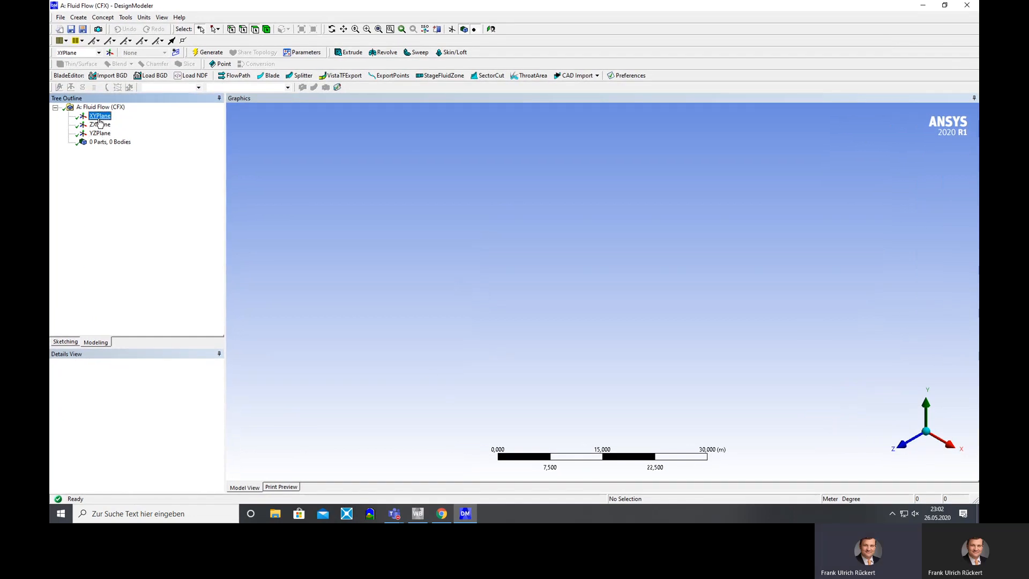
{"action": "middle_click_drag", "start_coordinate": [423, 313], "coordinate": [555, 297]}
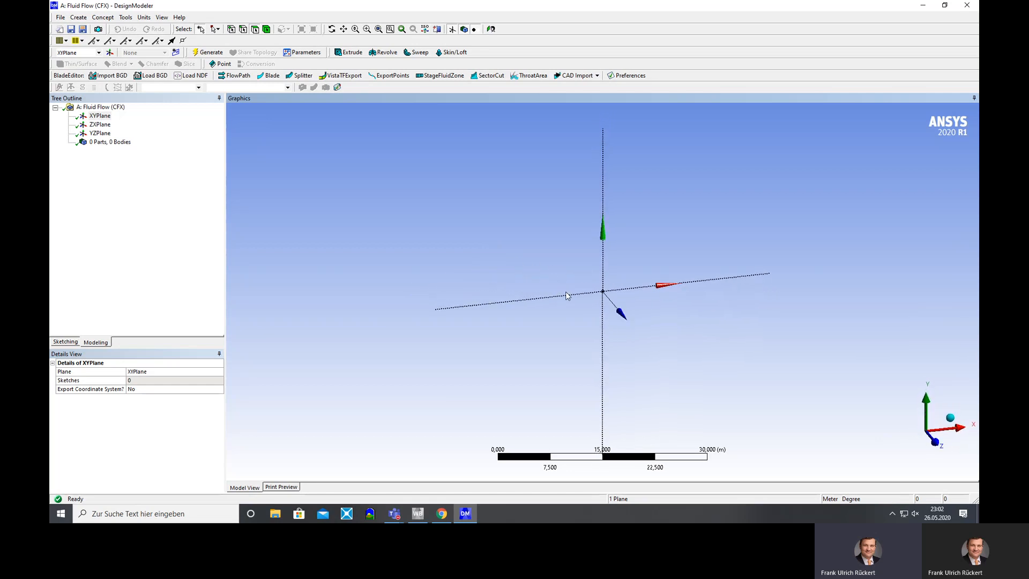
{"action": "mouse_move", "coordinate": [668, 323]}
{"action": "middle_mouse_down"}
{"action": "mouse_move", "coordinate": [652, 308]}
{"action": "mouse_move", "coordinate": [668, 315]}
{"action": "middle_mouse_up"}
{"action": "scroll", "coordinate": [668, 315], "scroll_direction": "up", "scroll_amount": 5}
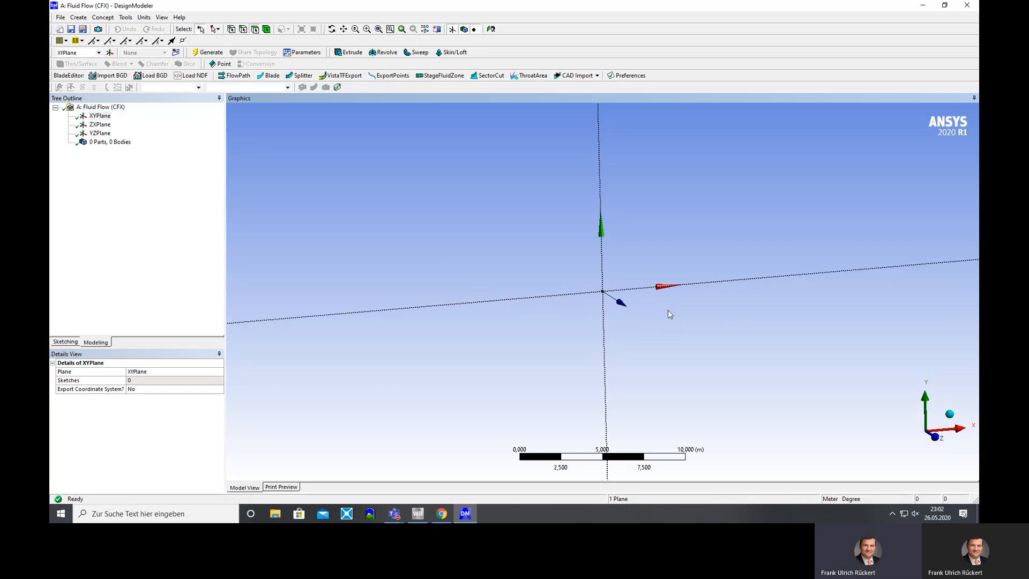
{"action": "scroll", "coordinate": [669, 314], "scroll_direction": "up", "scroll_amount": 3}
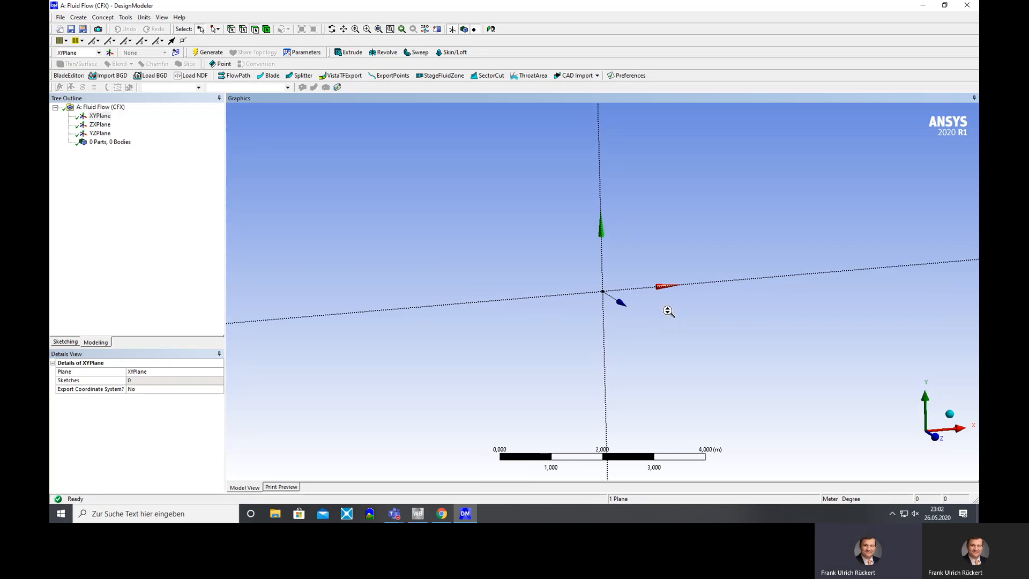
{"action": "scroll", "coordinate": [669, 312], "scroll_direction": "up", "scroll_amount": 1}
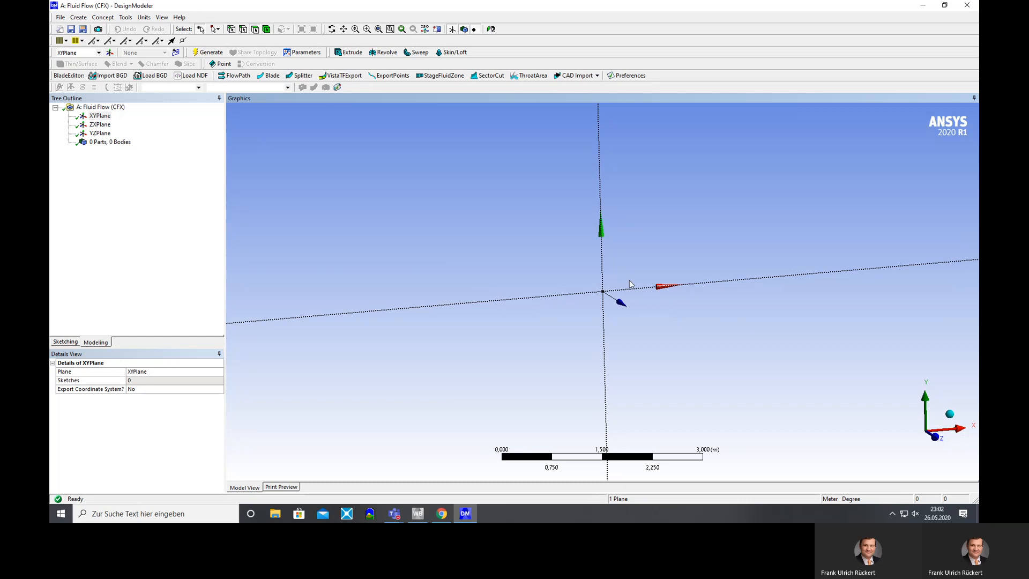
{"action": "left_click_drag", "start_coordinate": [656, 298], "coordinate": [602, 363]}
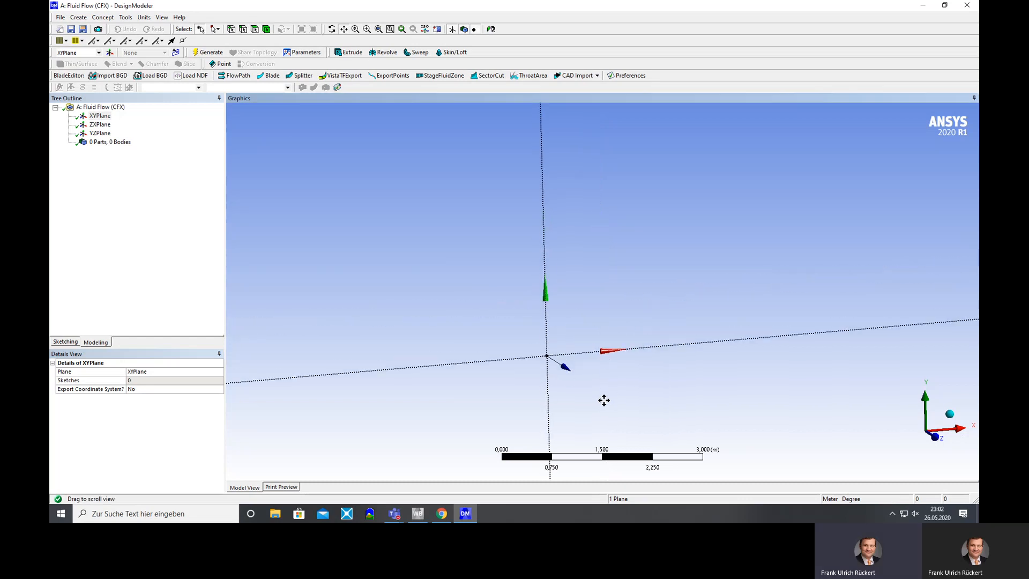
{"action": "scroll", "coordinate": [596, 416], "scroll_direction": "up", "scroll_amount": 2}
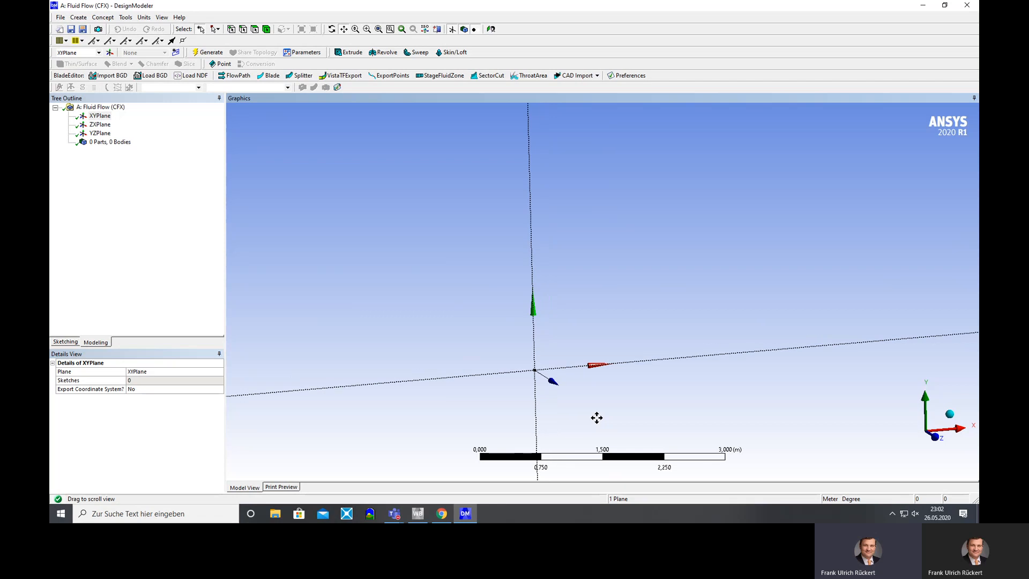
{"action": "left_click_drag", "start_coordinate": [577, 404], "coordinate": [619, 371]}
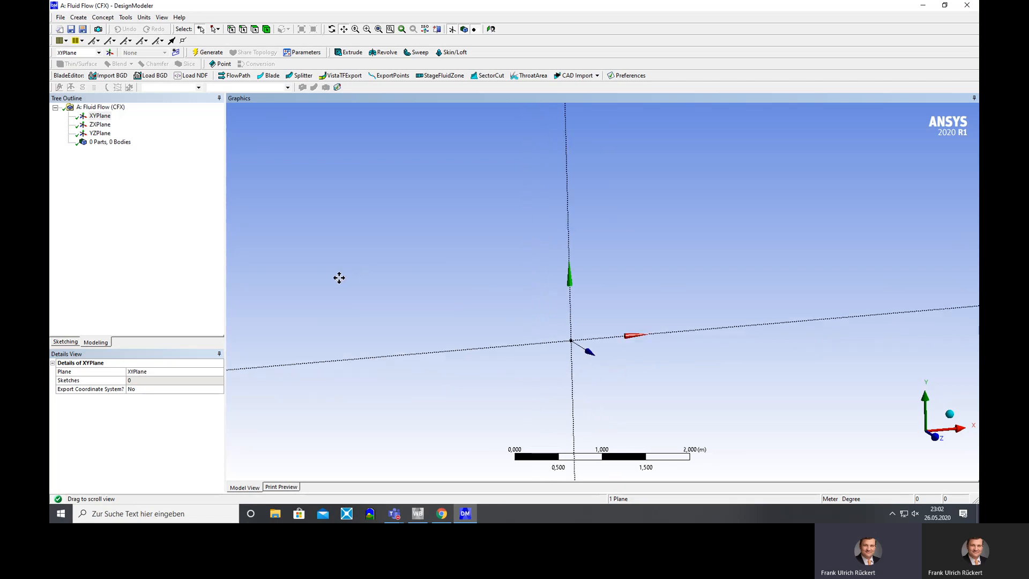
{"action": "left_click", "coordinate": [64, 343]}
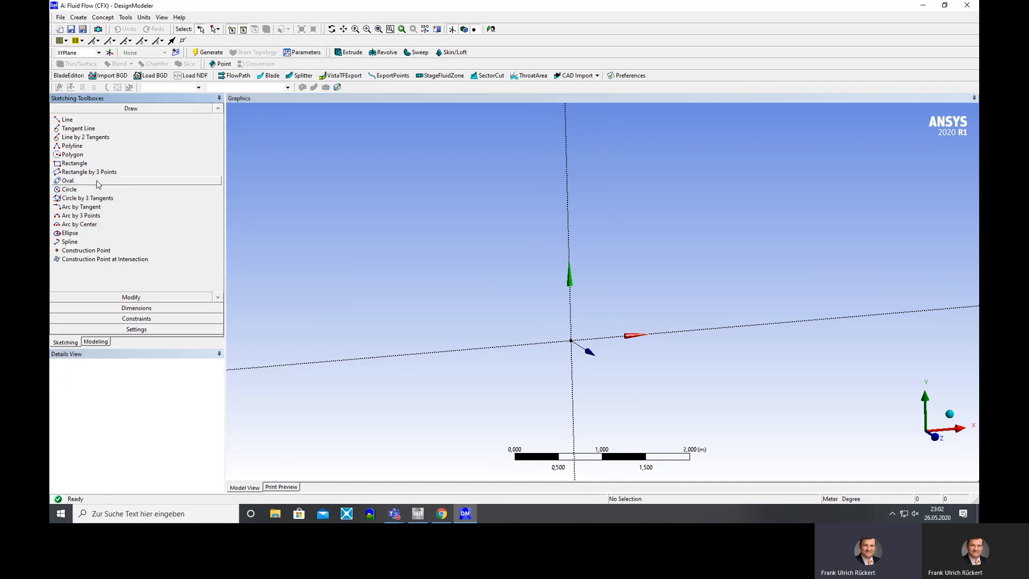
{"action": "left_click", "coordinate": [75, 241]}
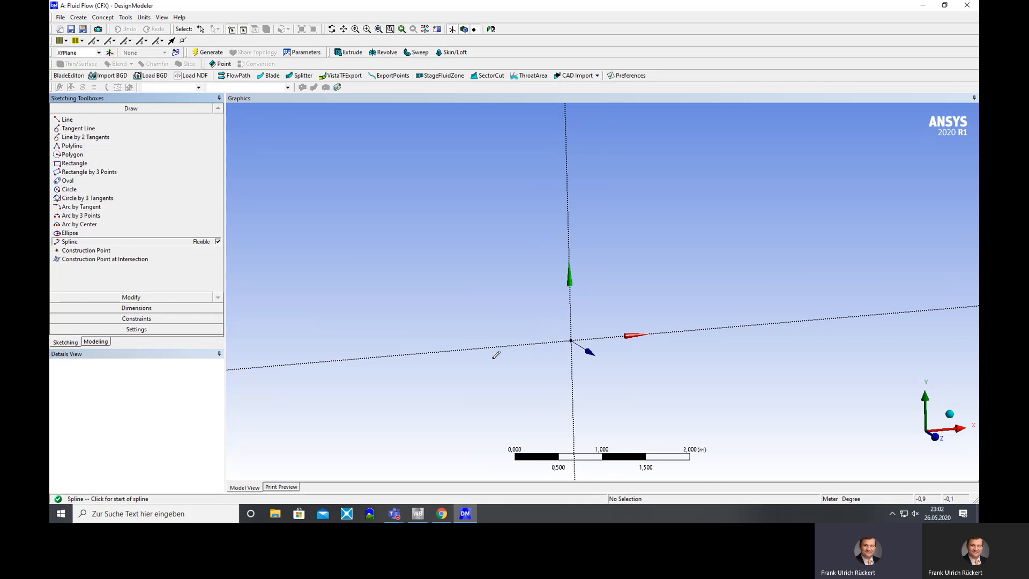
{"action": "left_click", "coordinate": [493, 358]}
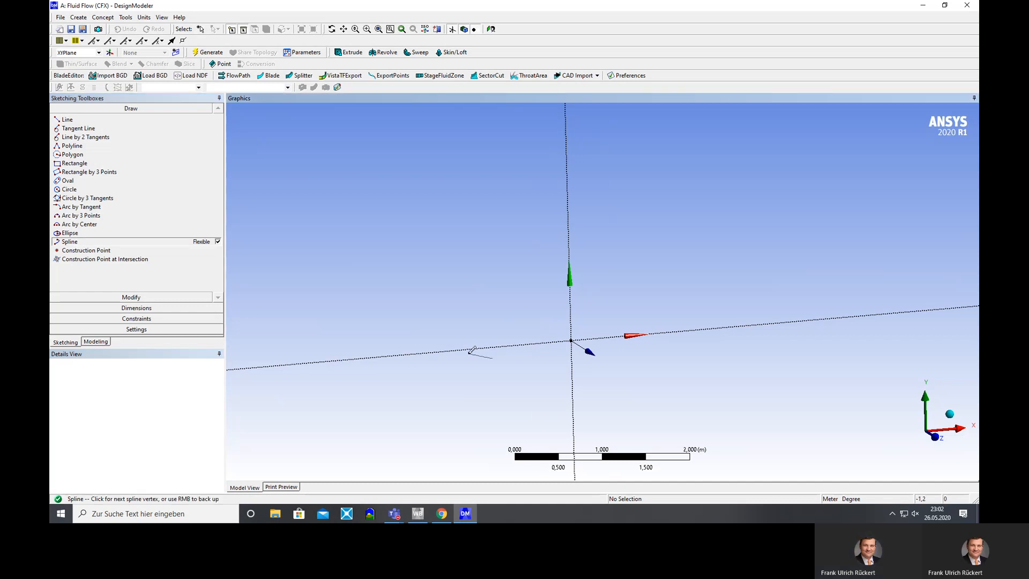
{"action": "left_click", "coordinate": [470, 352]}
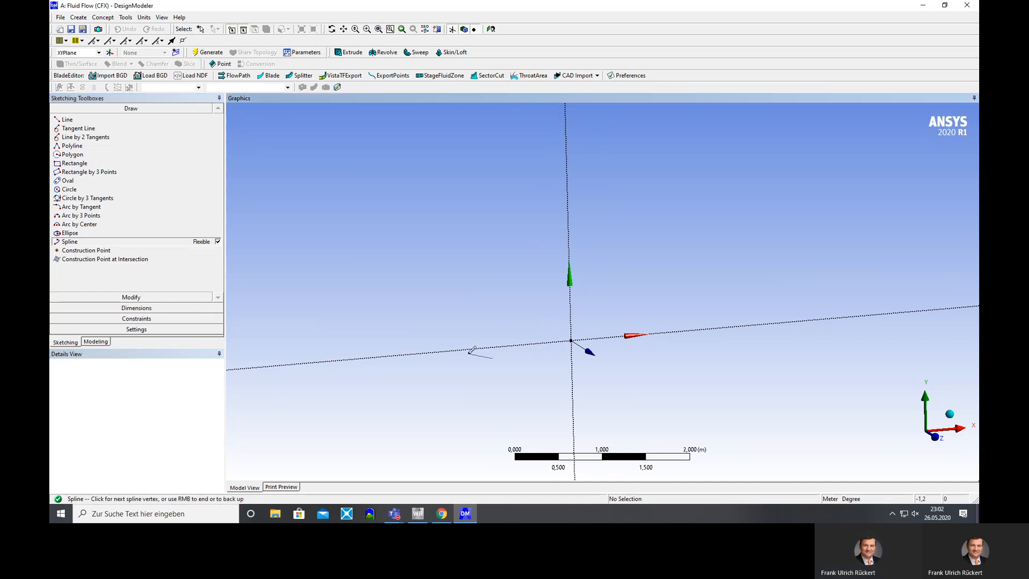
{"action": "left_click", "coordinate": [494, 334]}
{"action": "right_click", "coordinate": [491, 345]}
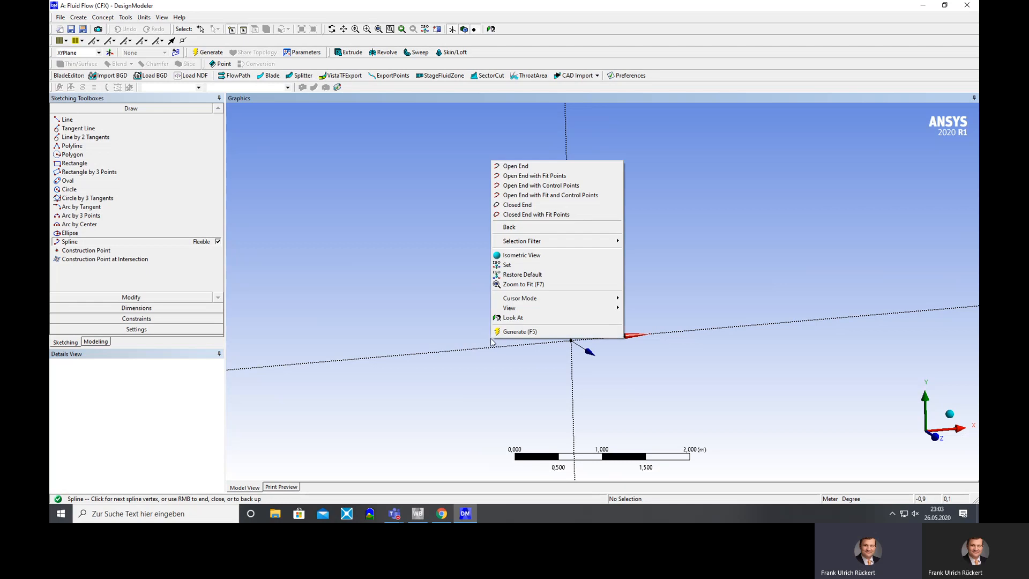
{"action": "left_click", "coordinate": [534, 168]}
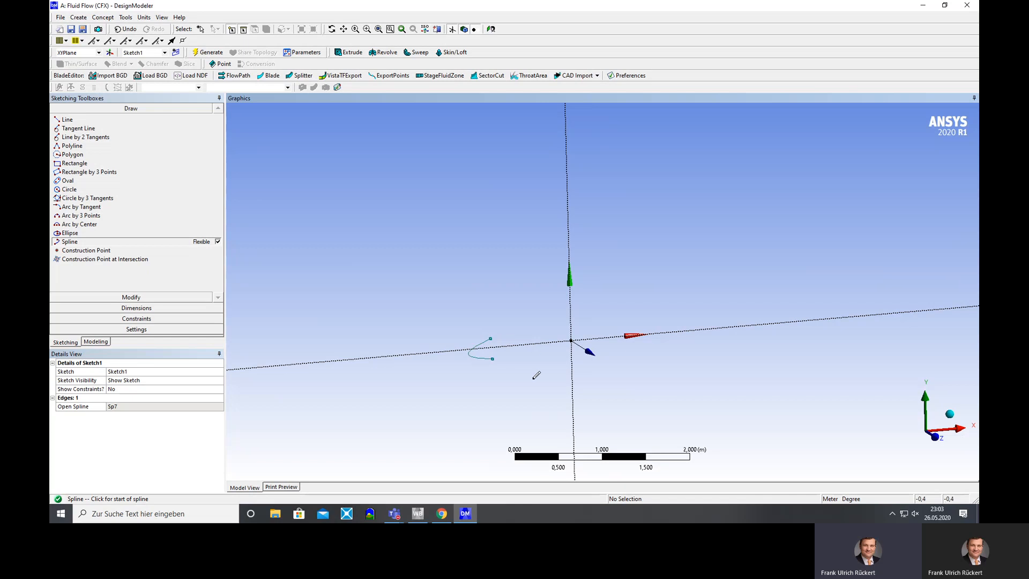
Draw the blade's upper contour as an open spline arching from the leading edge's upper end to about (0.9, 0.1) m.
{"action": "left_click", "coordinate": [490, 337]}
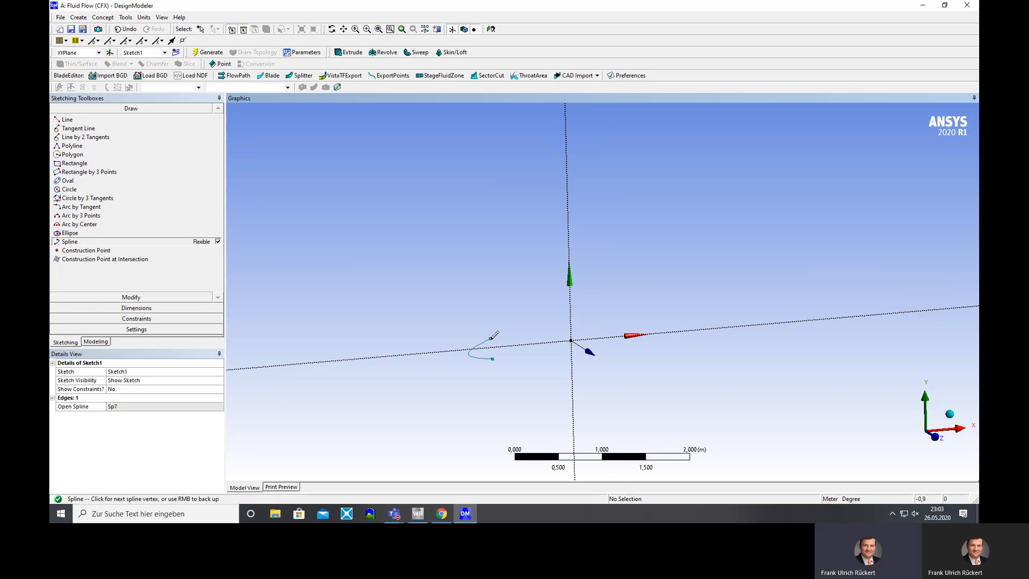
{"action": "left_click", "coordinate": [557, 317]}
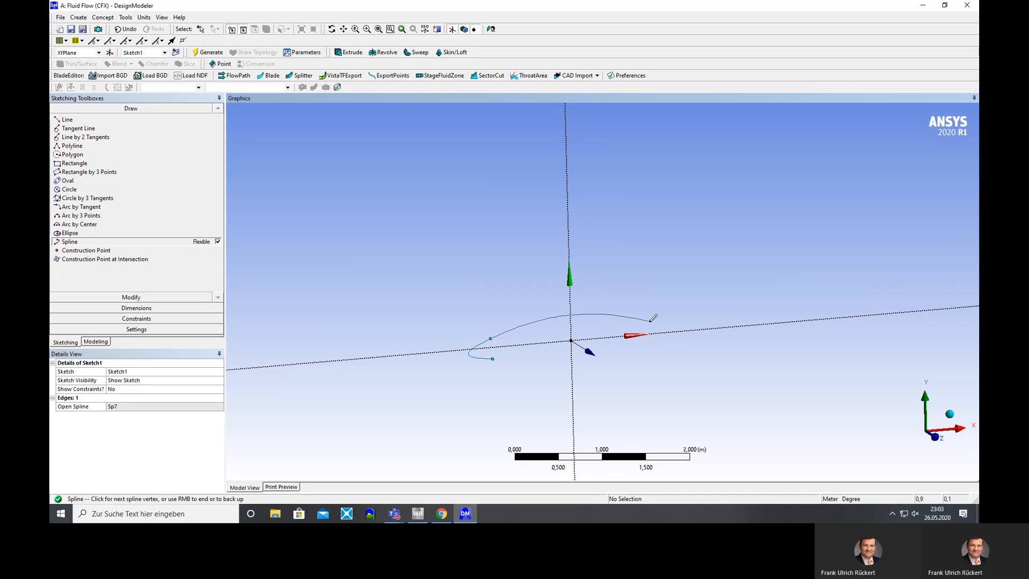
{"action": "left_click", "coordinate": [651, 321]}
{"action": "right_click", "coordinate": [652, 320]}
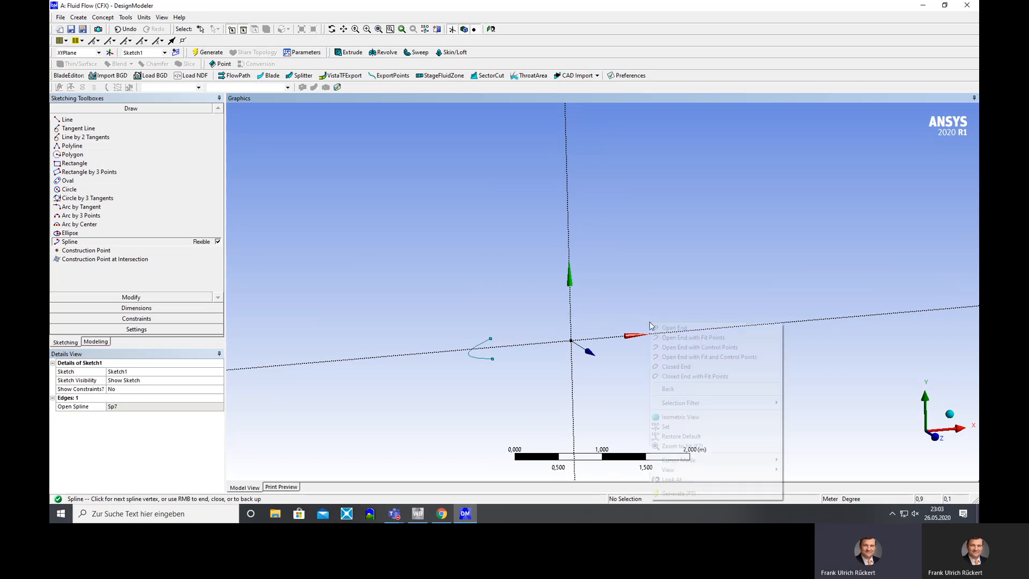
{"action": "left_click", "coordinate": [673, 328]}
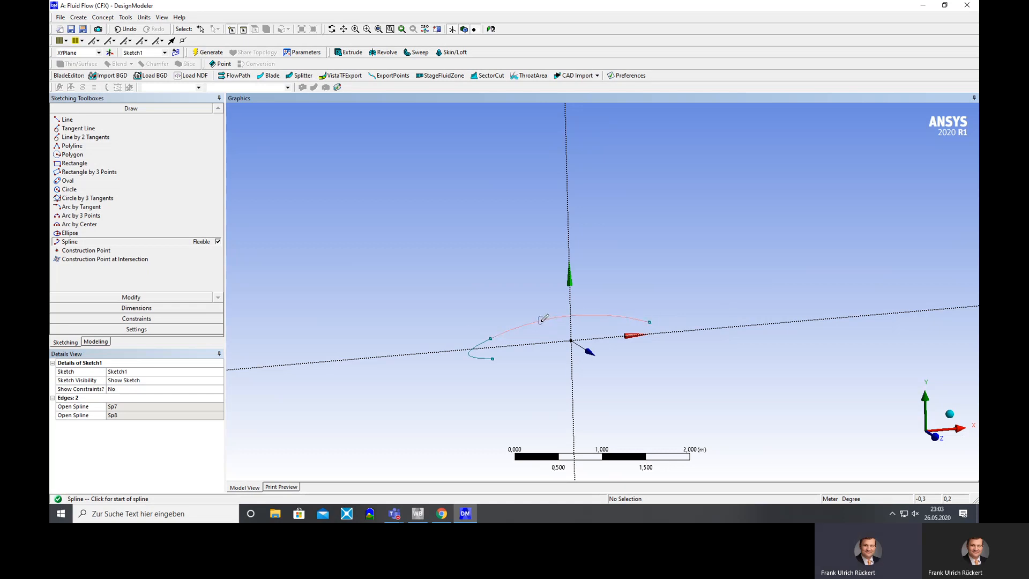
Close the blade profile with an open spline from the leading edge's lower end to the upper contour's trailing end.
{"action": "left_click", "coordinate": [492, 357]}
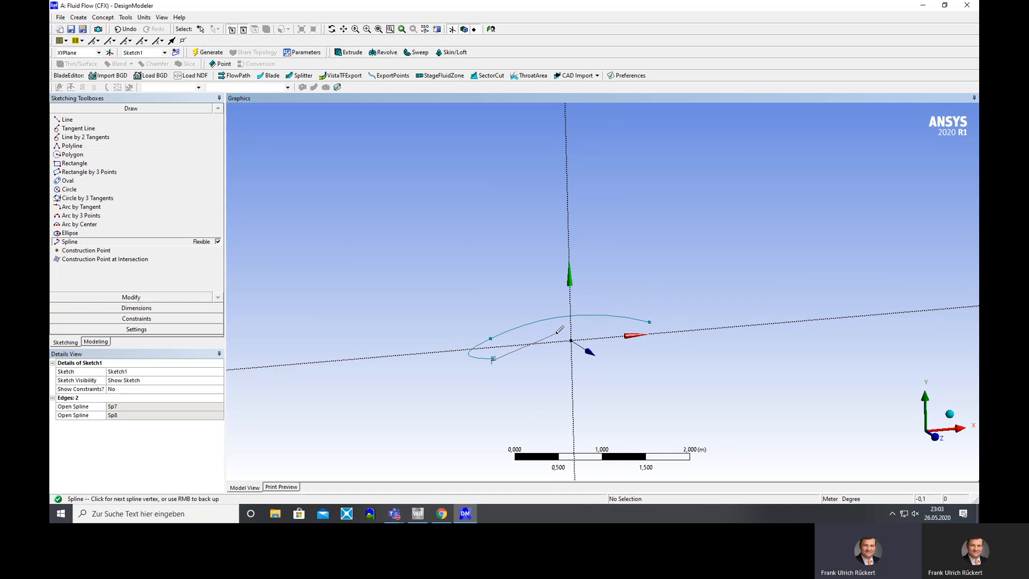
{"action": "left_click", "coordinate": [650, 322]}
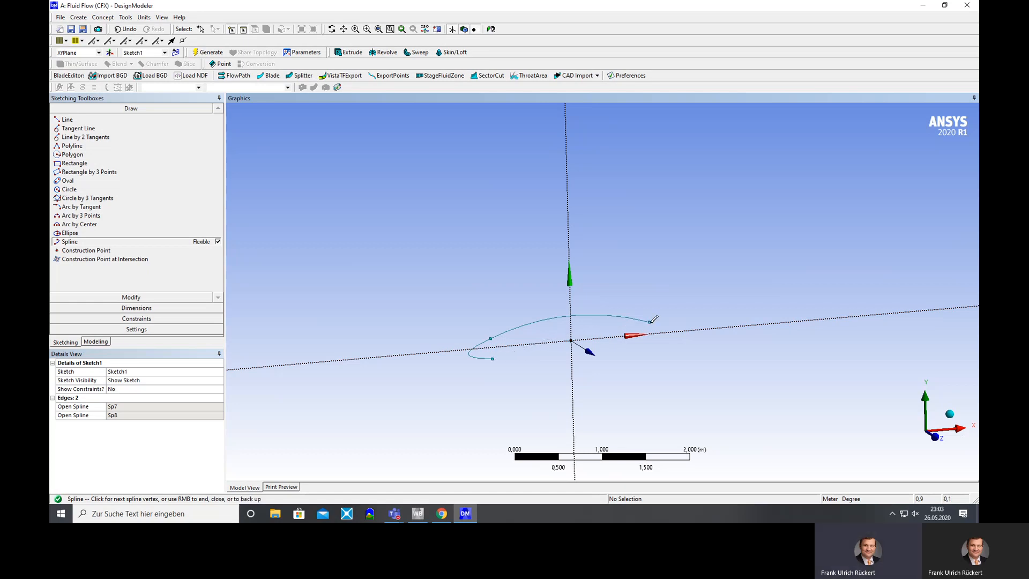
{"action": "right_click", "coordinate": [650, 321]}
{"action": "left_click", "coordinate": [674, 326]}
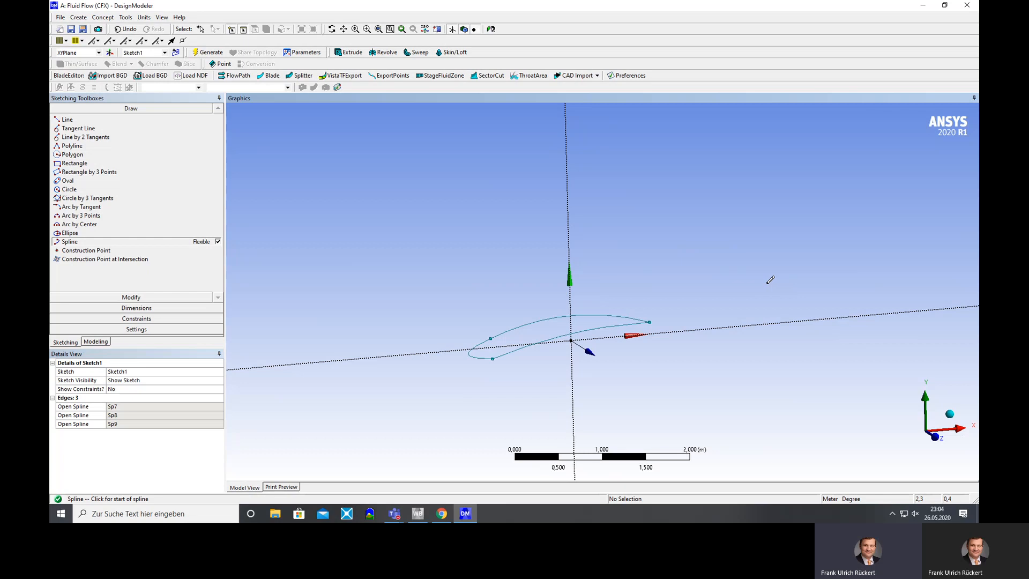
Generate the geometry and select the blade profile's Sketch1 under XYPlane in the model tree.
{"action": "scroll", "coordinate": [674, 294], "scroll_direction": "up", "scroll_amount": 1}
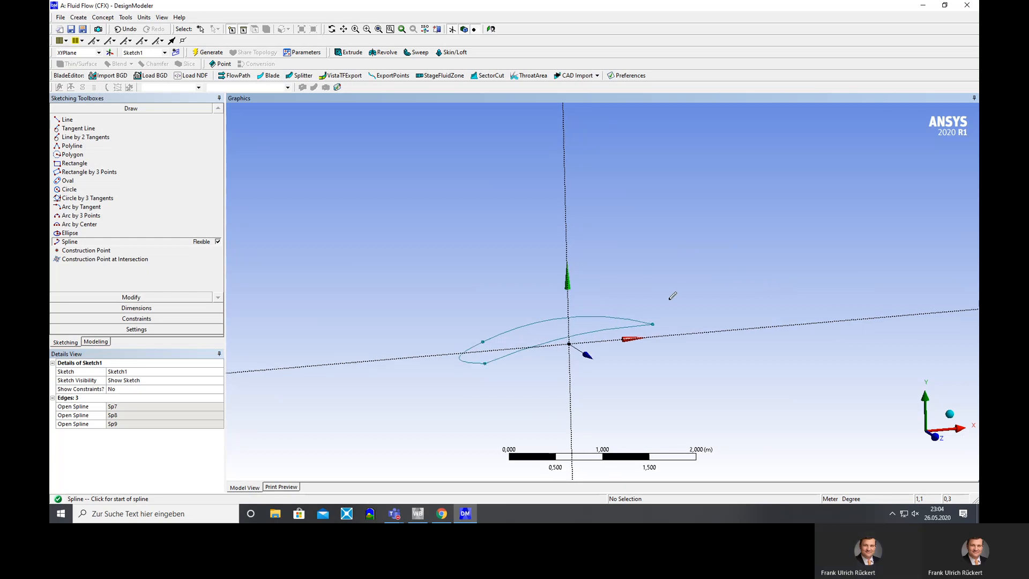
{"action": "scroll", "coordinate": [674, 295], "scroll_direction": "down", "scroll_amount": 4}
{"action": "scroll", "coordinate": [674, 295], "scroll_direction": "up", "scroll_amount": 4}
{"action": "scroll", "coordinate": [673, 294], "scroll_direction": "down", "scroll_amount": 2}
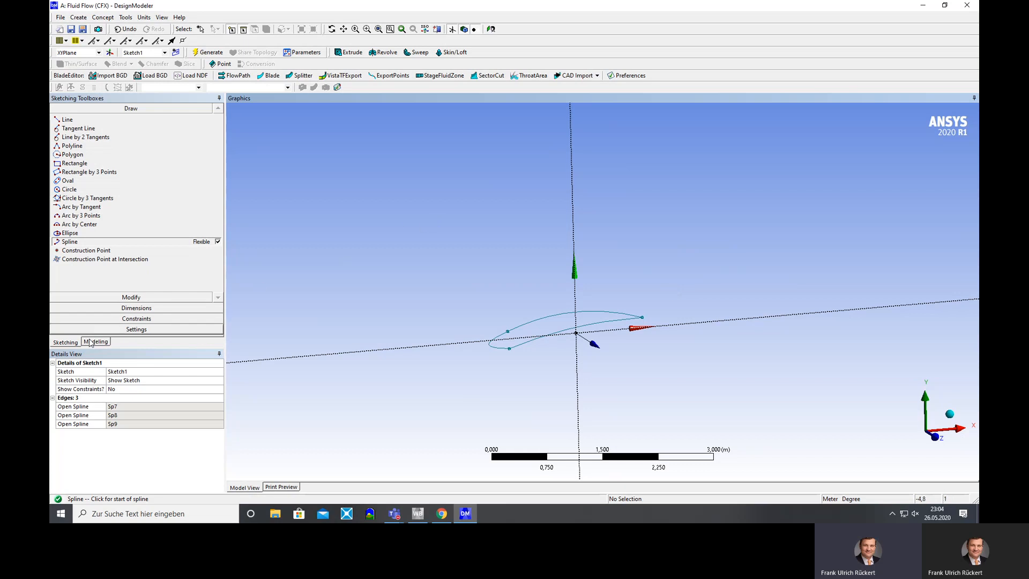
{"action": "left_click", "coordinate": [213, 52]}
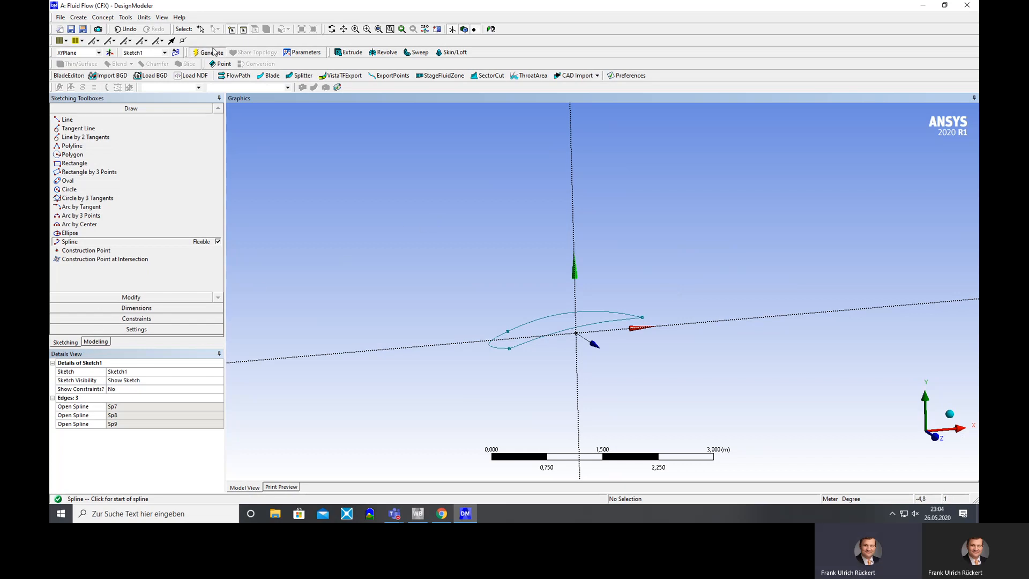
{"action": "left_click", "coordinate": [97, 342]}
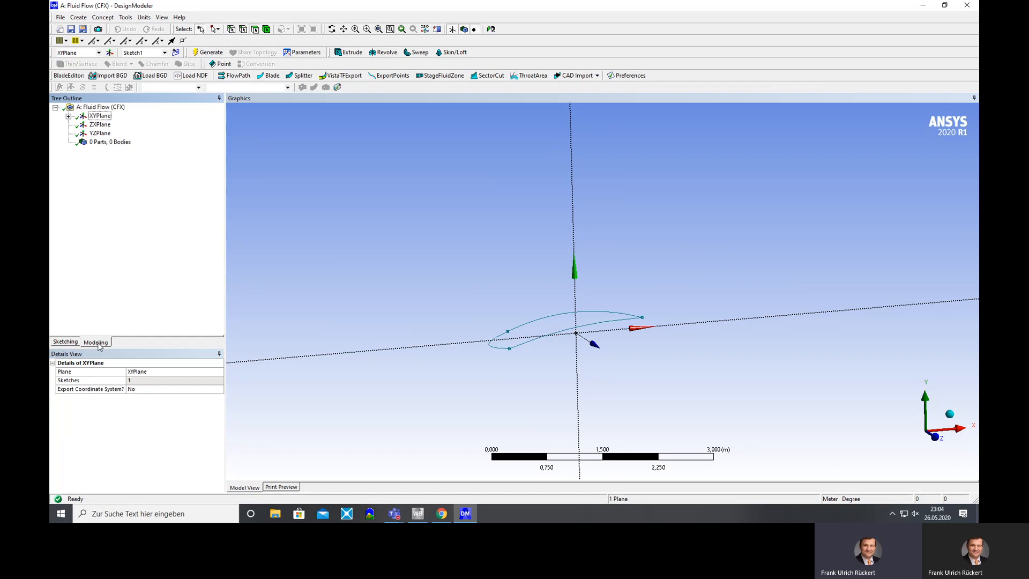
{"action": "left_click", "coordinate": [68, 115]}
{"action": "left_click", "coordinate": [113, 125]}
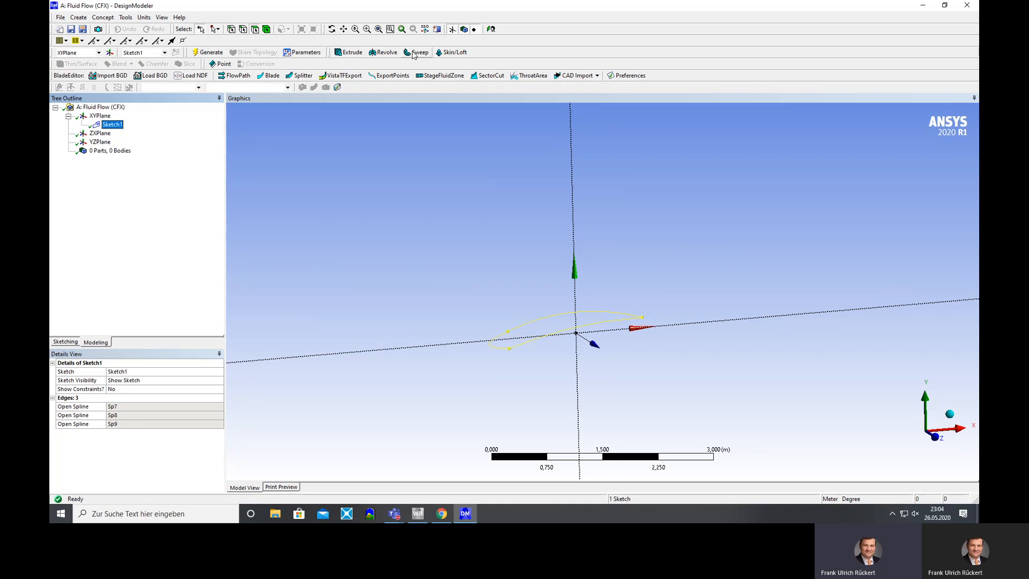
Compare the YZ and ZX planes and make the ZX plane active for sketching.
{"action": "left_click", "coordinate": [99, 142]}
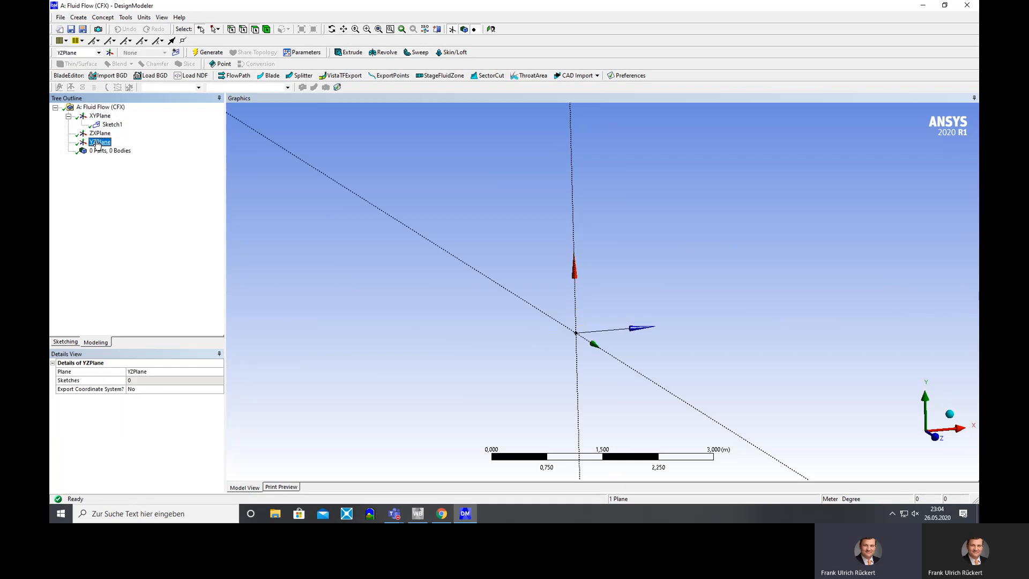
{"action": "left_click", "coordinate": [103, 133]}
{"action": "left_click", "coordinate": [102, 143]}
{"action": "left_click", "coordinate": [100, 134]}
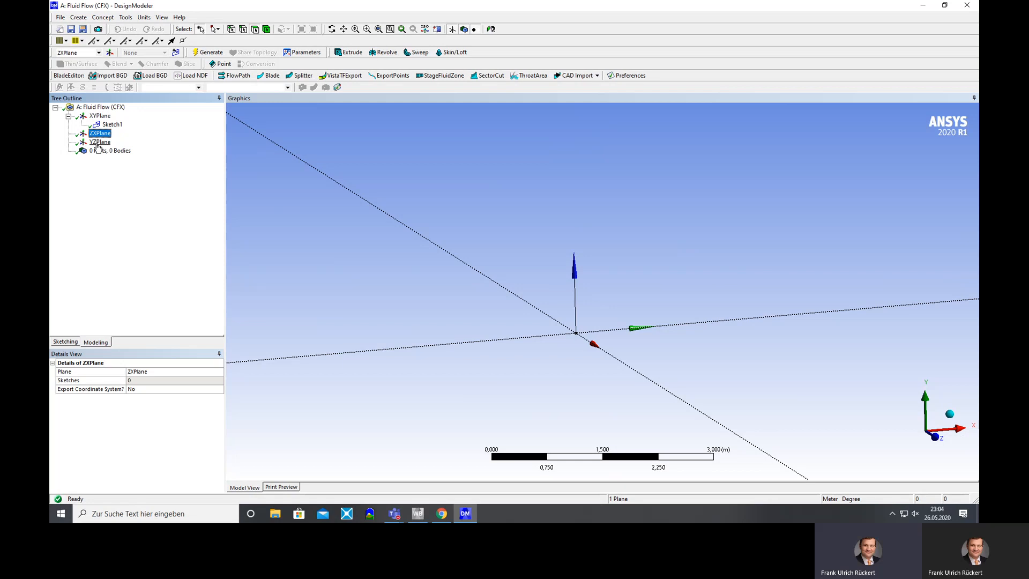
{"action": "middle_click_drag", "start_coordinate": [466, 263], "coordinate": [451, 266]}
On the ZX plane, sketch the sweep path as a gently bowed open spline from the origin to about (7.4, 0.1) m.
{"action": "left_click", "coordinate": [64, 342]}
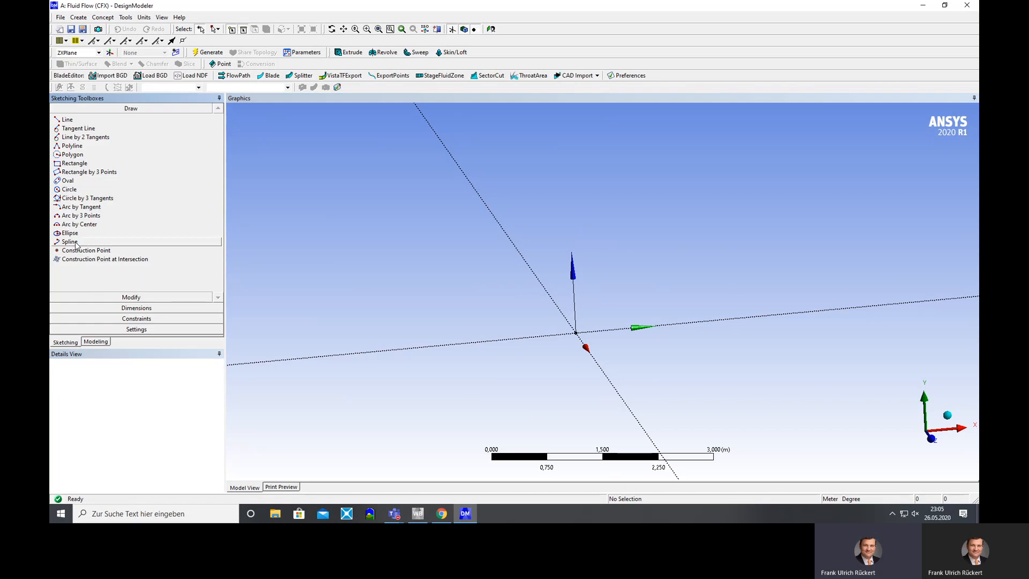
{"action": "left_click", "coordinate": [69, 241]}
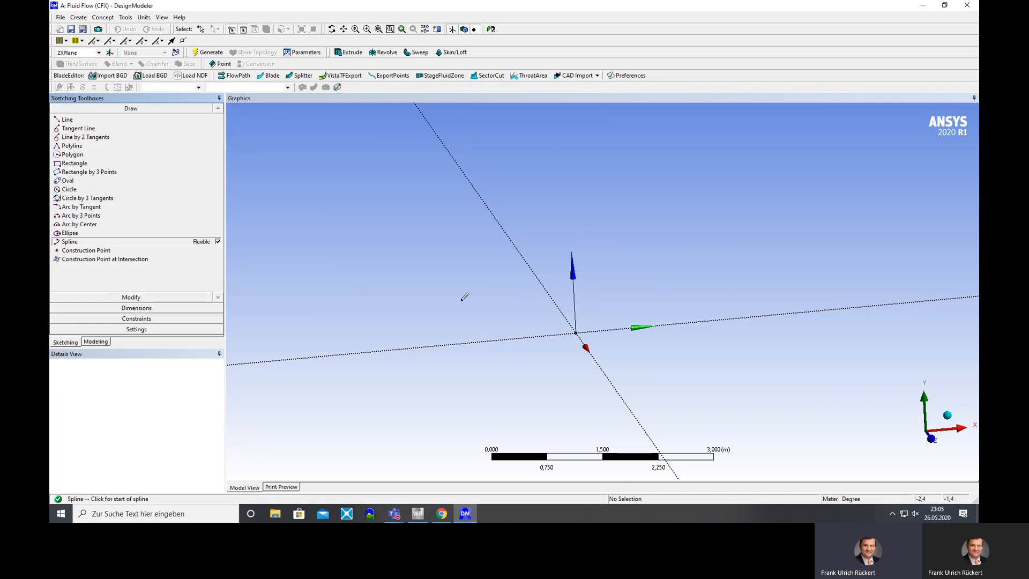
{"action": "left_click", "coordinate": [576, 332]}
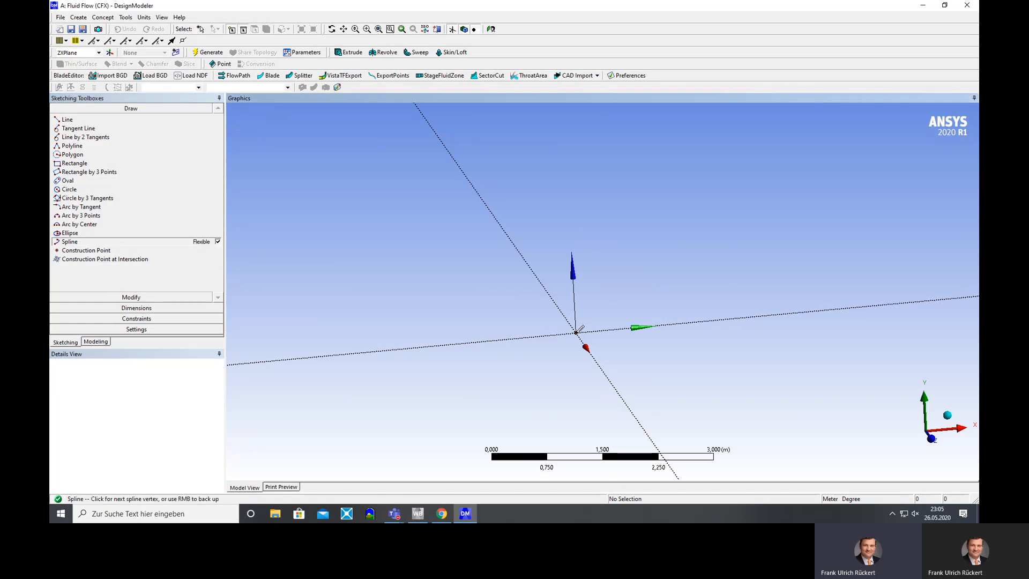
{"action": "left_click", "coordinate": [605, 406]}
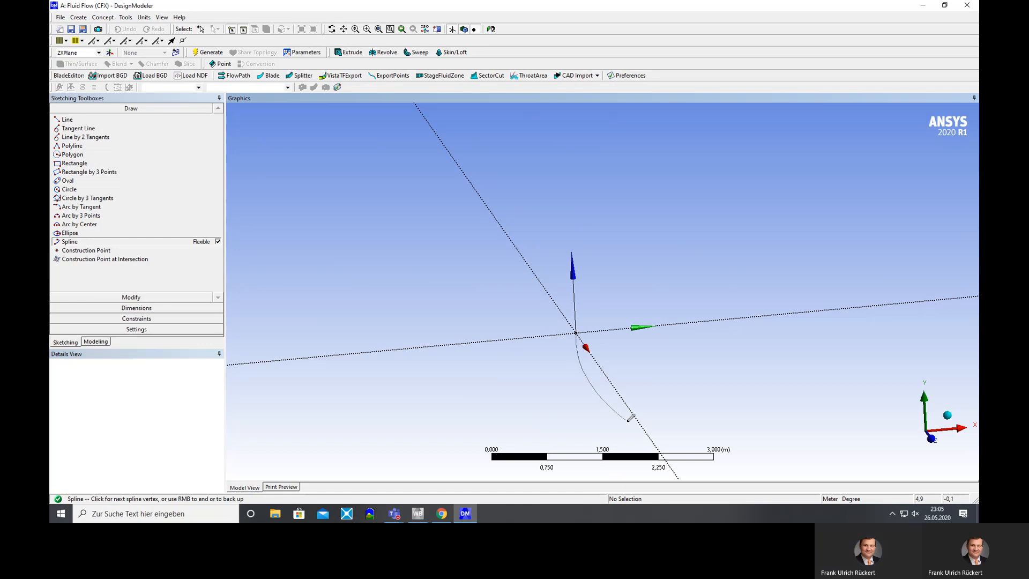
{"action": "left_click", "coordinate": [684, 460]}
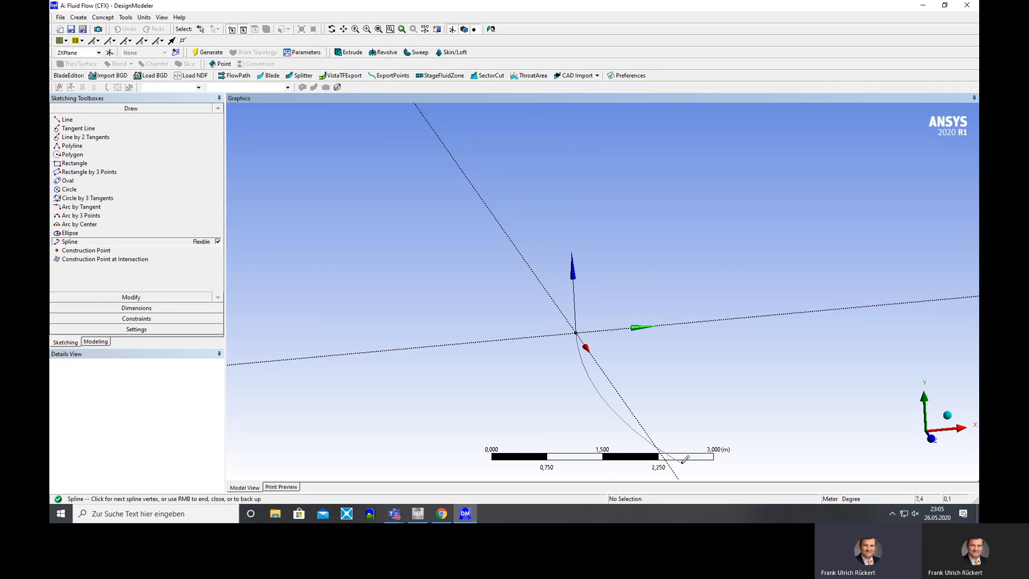
{"action": "right_click", "coordinate": [682, 463]}
{"action": "right_click", "coordinate": [685, 460]}
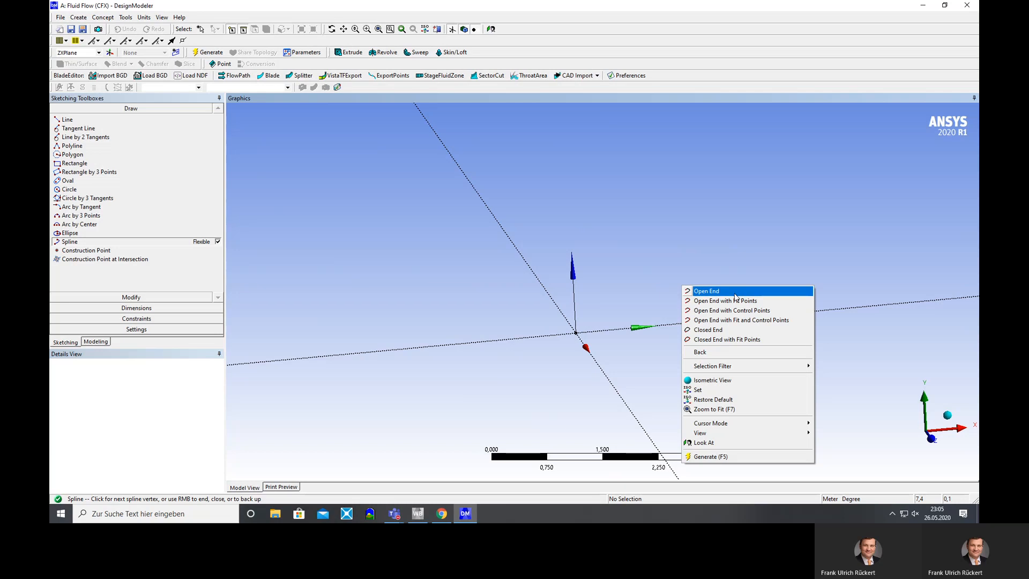
{"action": "left_click", "coordinate": [708, 289]}
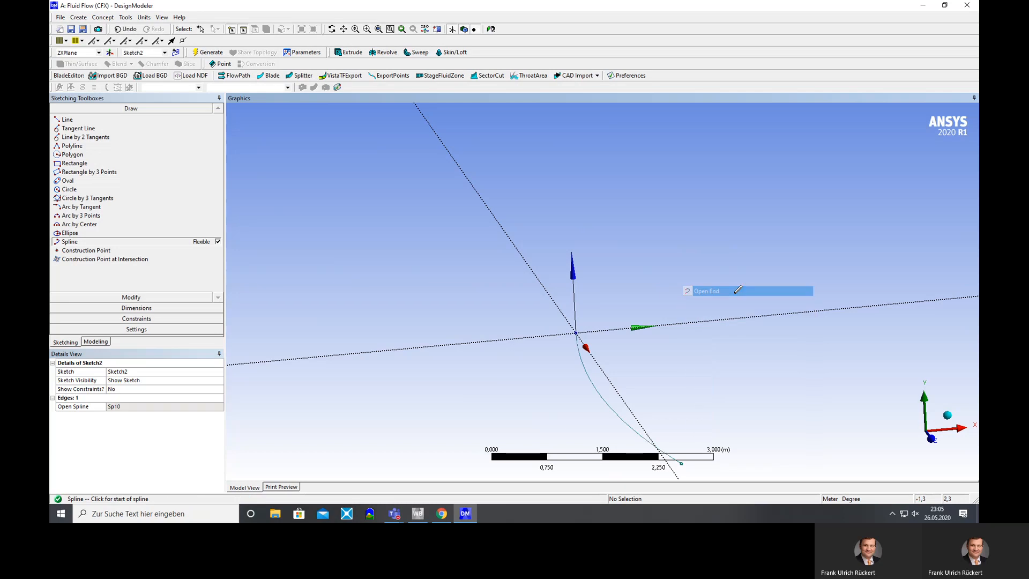
Generate the geometry and expand ZXPlane in the model tree to reveal the path sketch.
{"action": "left_click", "coordinate": [344, 30]}
{"action": "left_click_drag", "start_coordinate": [660, 354], "coordinate": [537, 228]}
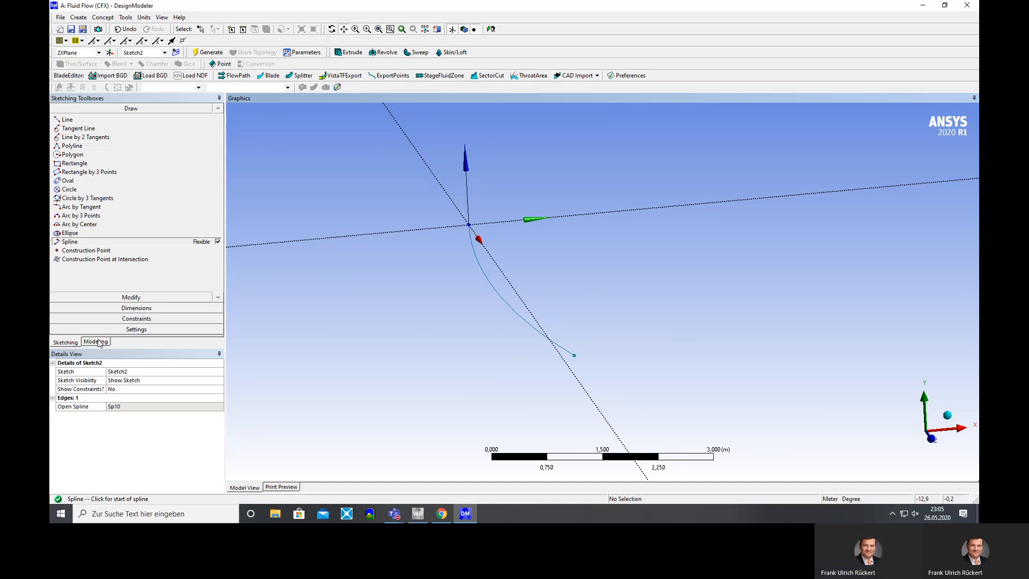
{"action": "left_click", "coordinate": [208, 53]}
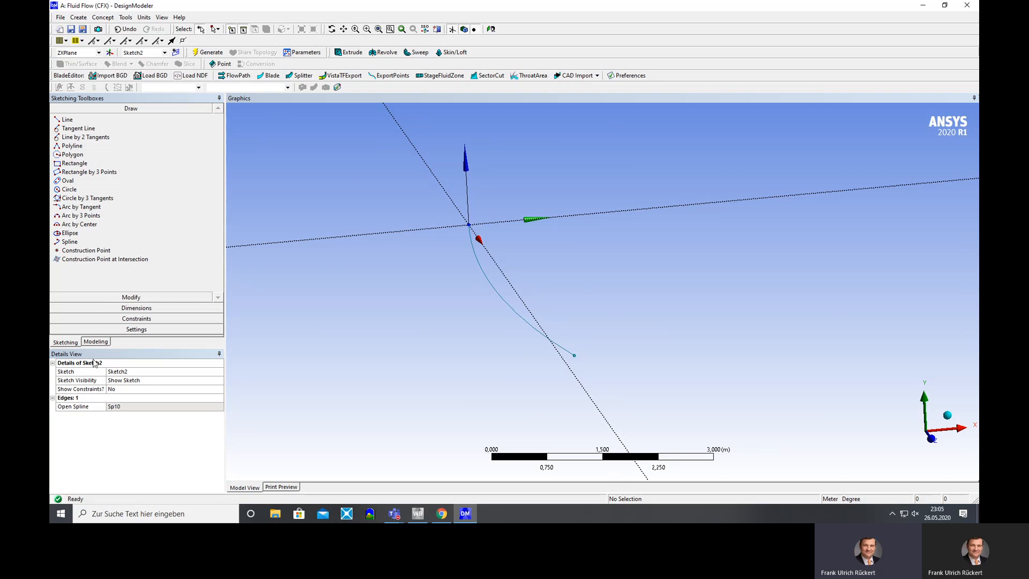
{"action": "left_click", "coordinate": [102, 342]}
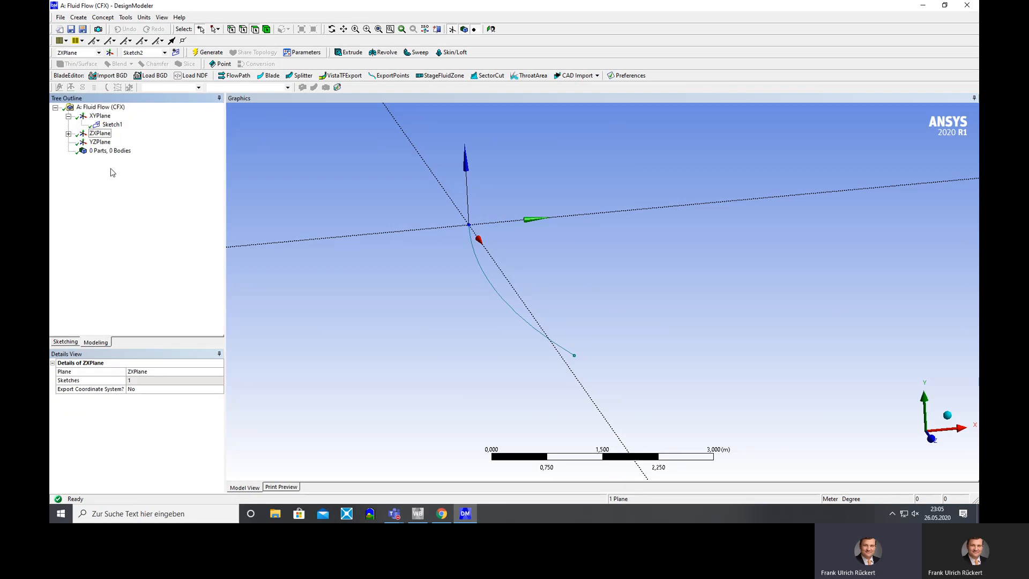
{"action": "left_click", "coordinate": [68, 134]}
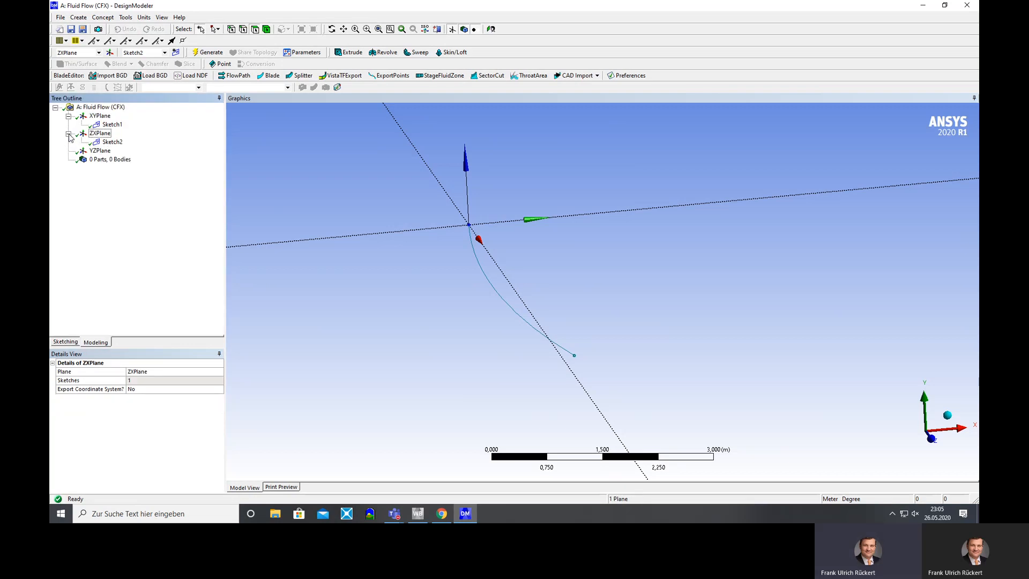
Create a Sweep feature with the blade profile Sketch1 under XYPlane as its profile.
{"action": "left_click", "coordinate": [112, 125]}
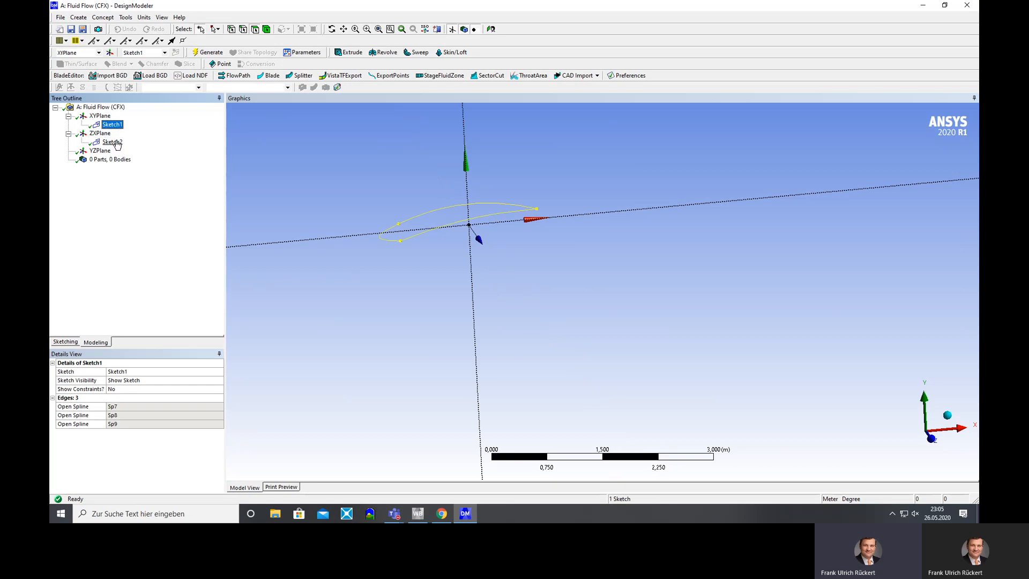
{"action": "left_click", "coordinate": [113, 142]}
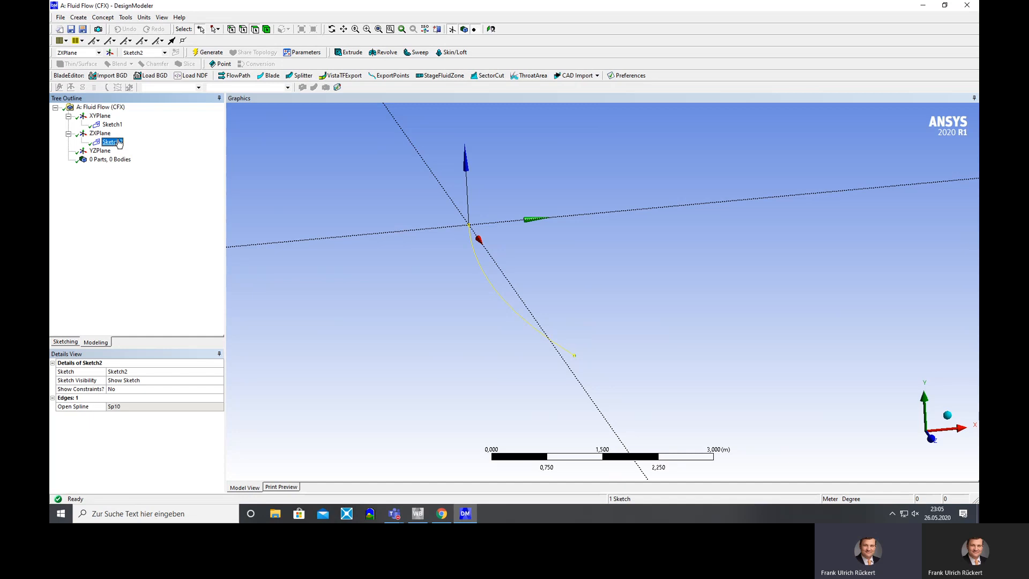
{"action": "left_click", "coordinate": [109, 126]}
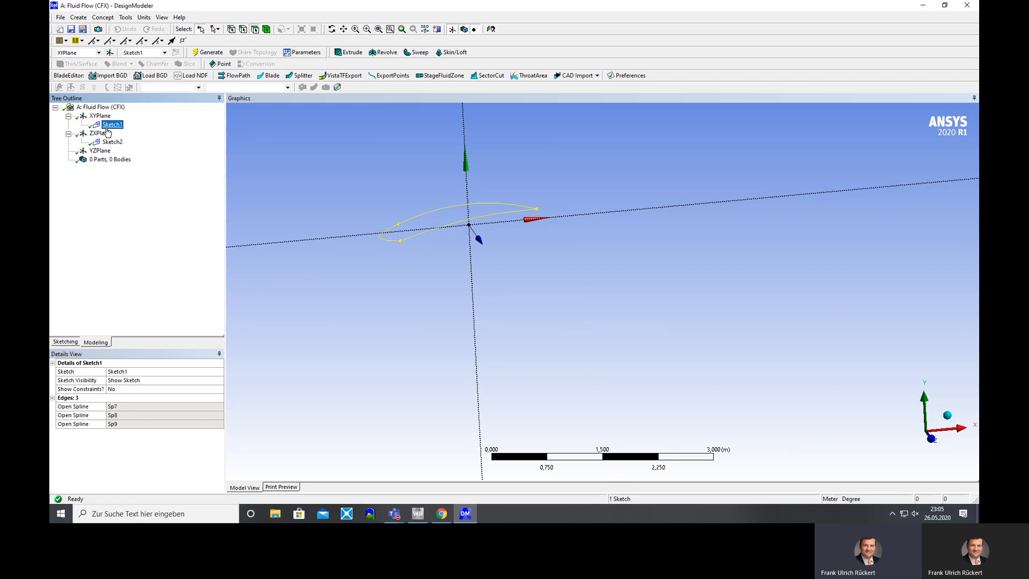
{"action": "left_click", "coordinate": [418, 53]}
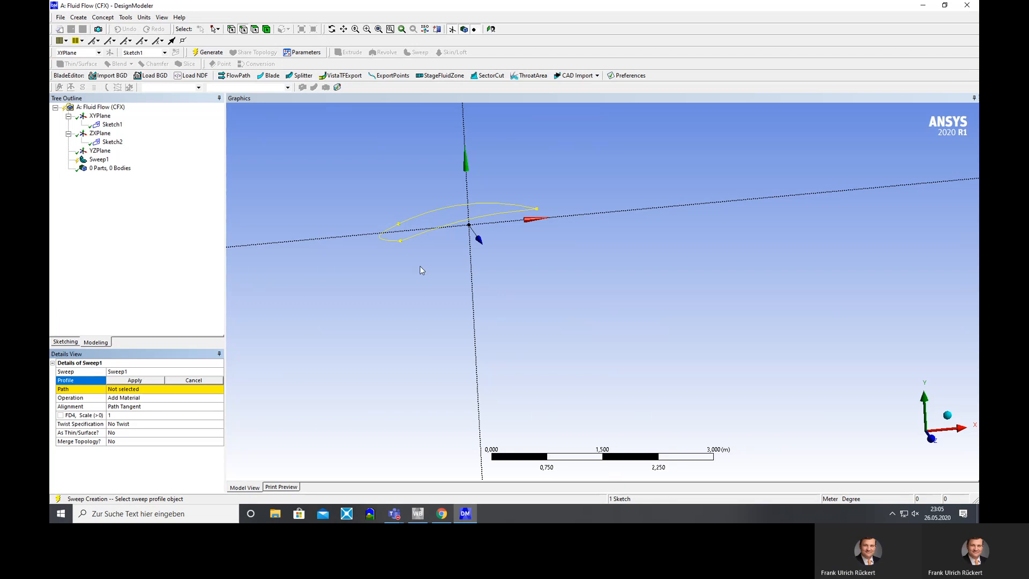
{"action": "left_click", "coordinate": [146, 381]}
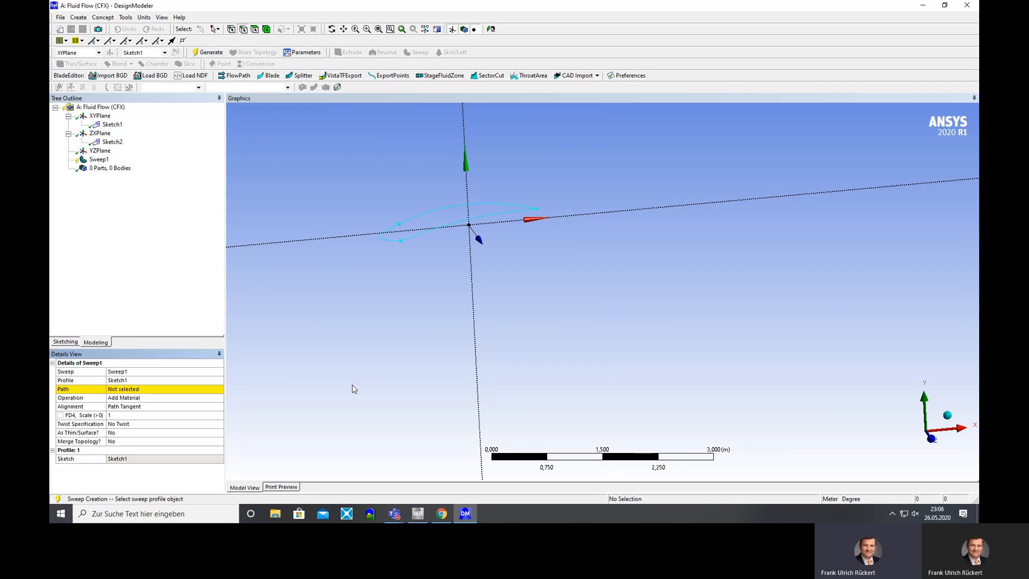
Assign the curved spline Sketch2 under ZXPlane as the path of the sweep.
{"action": "left_click", "coordinate": [121, 389]}
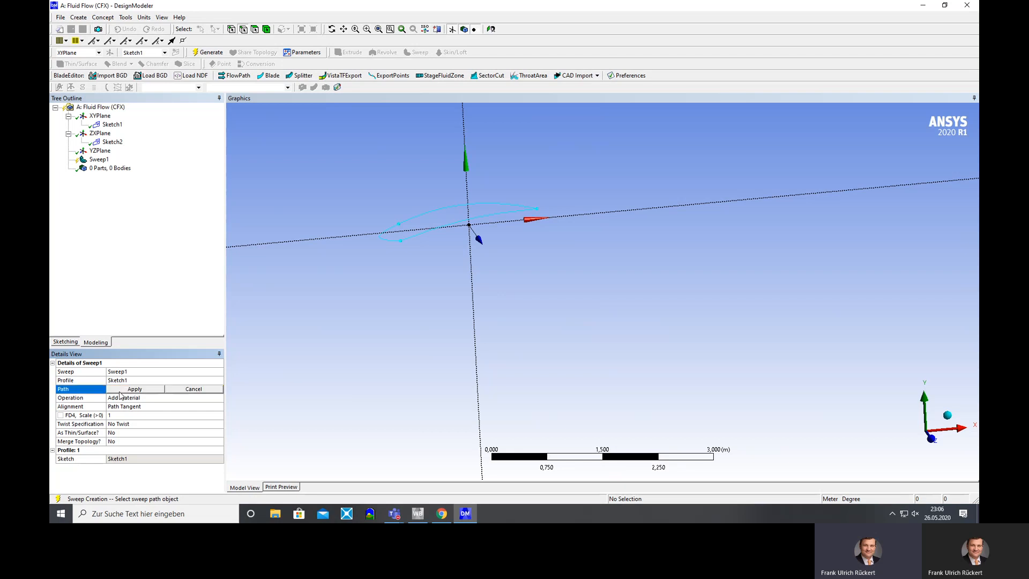
{"action": "left_click", "coordinate": [110, 142]}
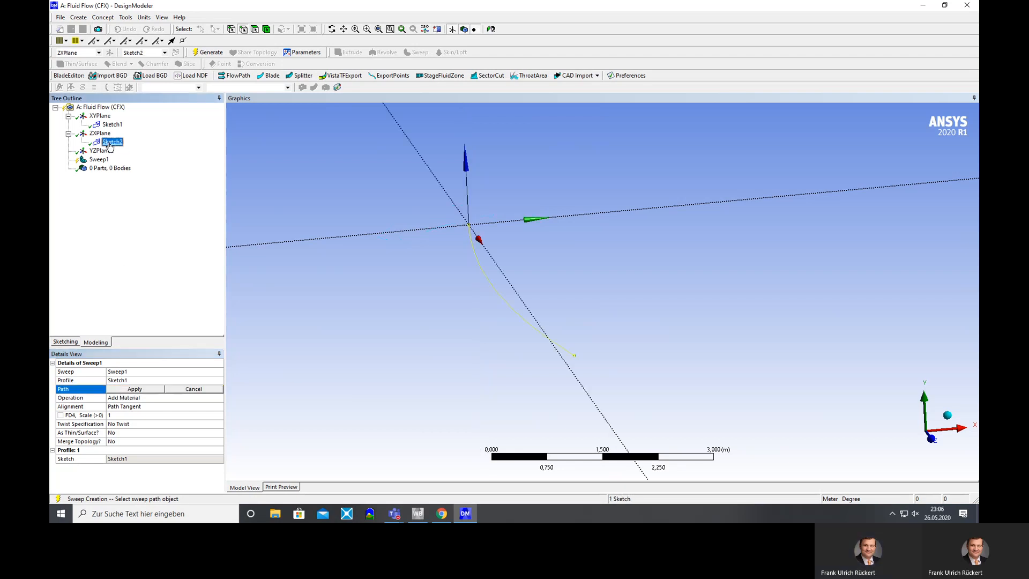
{"action": "left_click", "coordinate": [142, 390]}
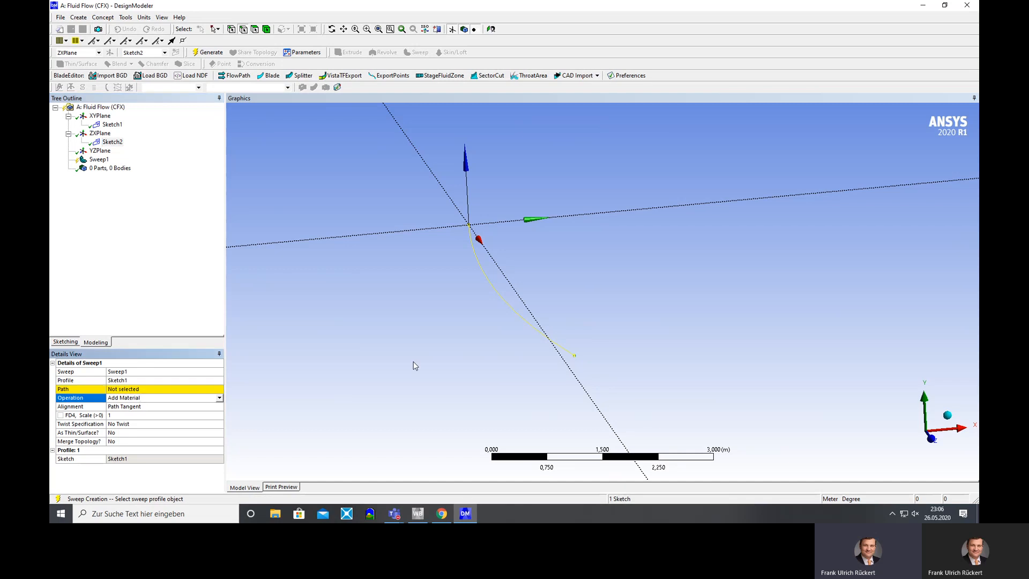
{"action": "left_click", "coordinate": [123, 390]}
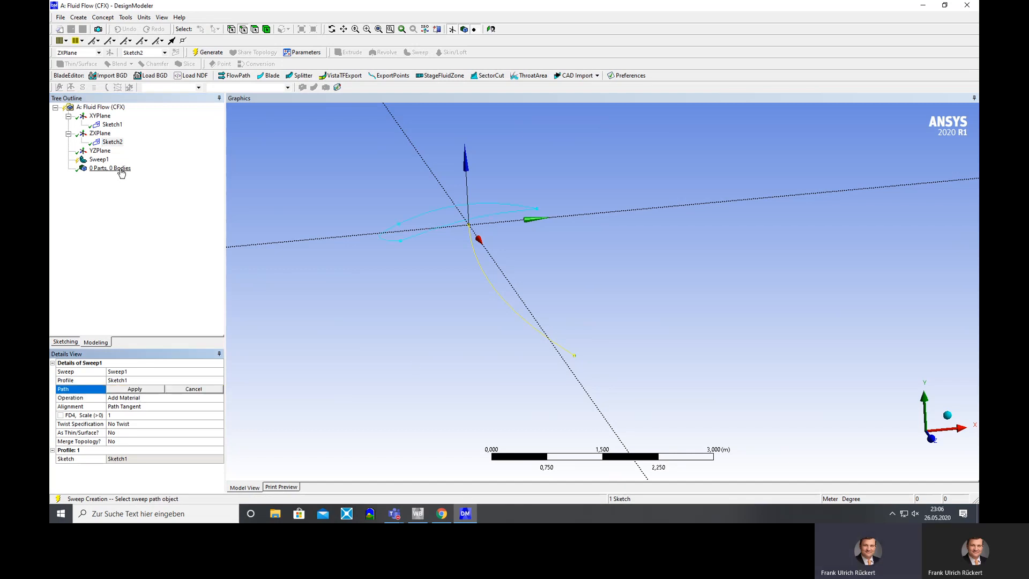
{"action": "left_click", "coordinate": [112, 142]}
{"action": "left_click", "coordinate": [141, 390]}
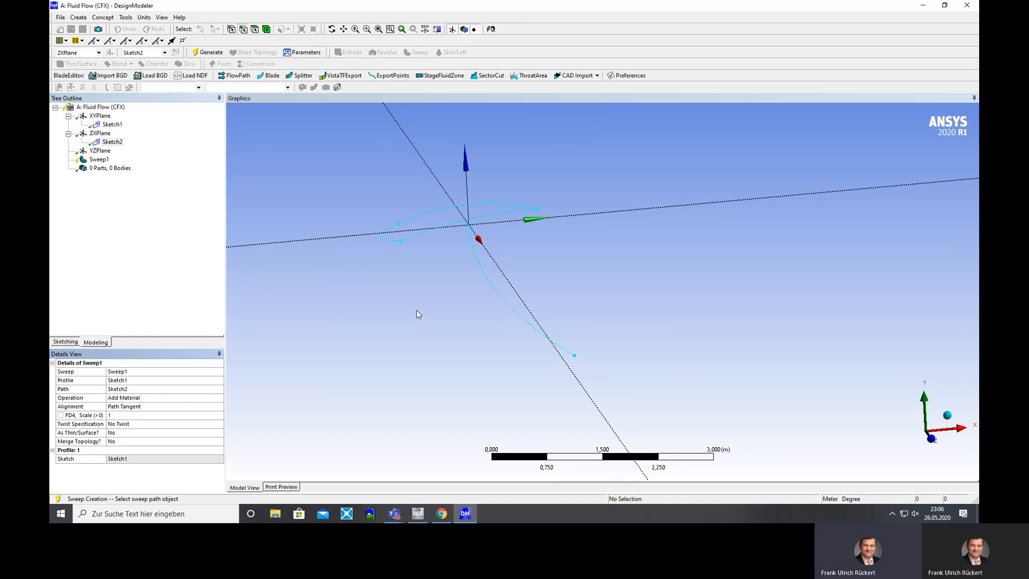
Keep the sweep alignment at Path Tangent, set its twist specification to Pitch, and generate the body.
{"action": "mouse_move", "coordinate": [417, 310]}
{"action": "middle_mouse_down"}
{"action": "mouse_move", "coordinate": [469, 296]}
{"action": "mouse_move", "coordinate": [436, 323]}
{"action": "mouse_move", "coordinate": [420, 311]}
{"action": "mouse_move", "coordinate": [427, 299]}
{"action": "mouse_move", "coordinate": [441, 294]}
{"action": "mouse_move", "coordinate": [441, 316]}
{"action": "middle_mouse_up"}
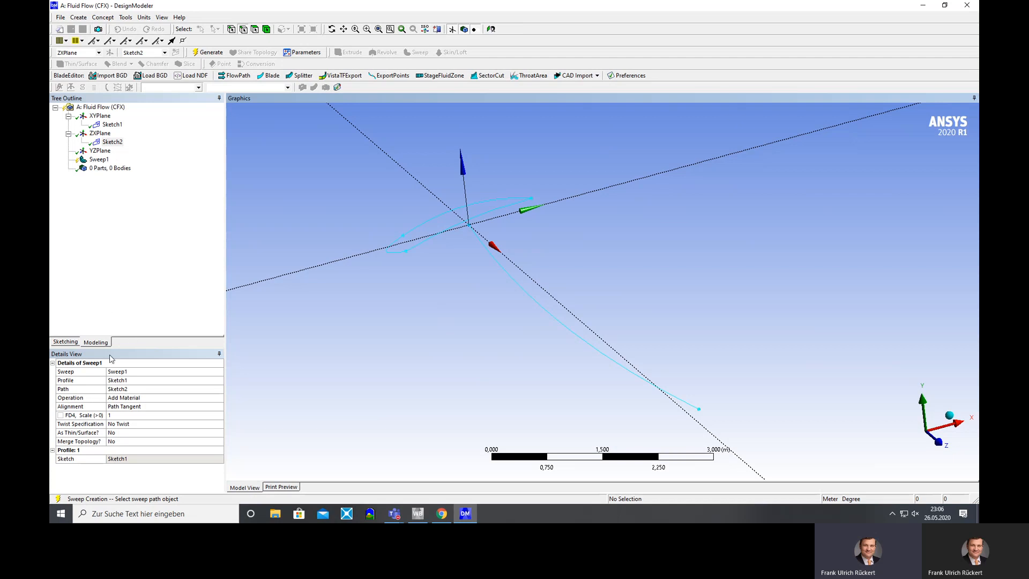
{"action": "left_click", "coordinate": [148, 406]}
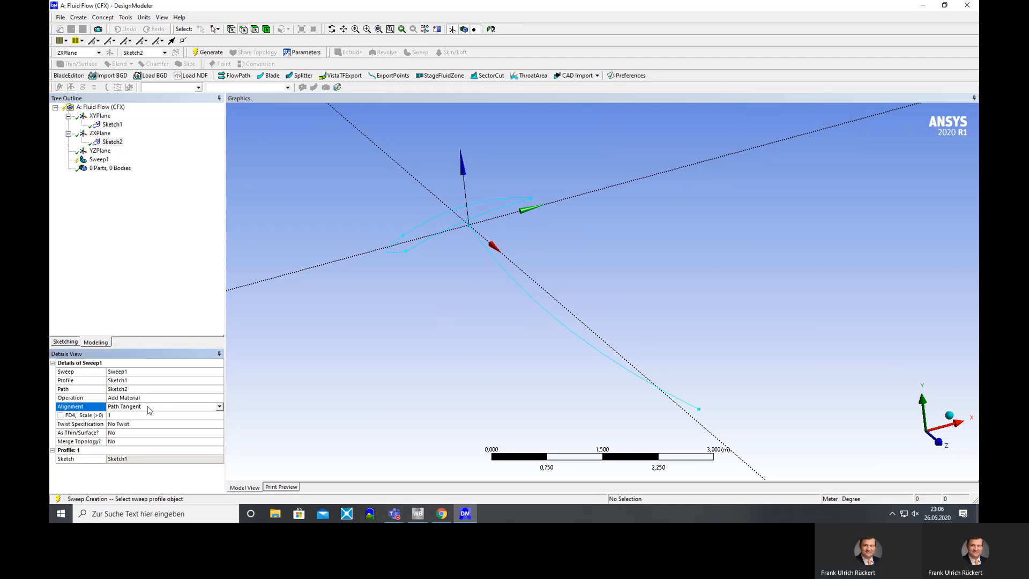
{"action": "left_click", "coordinate": [220, 407]}
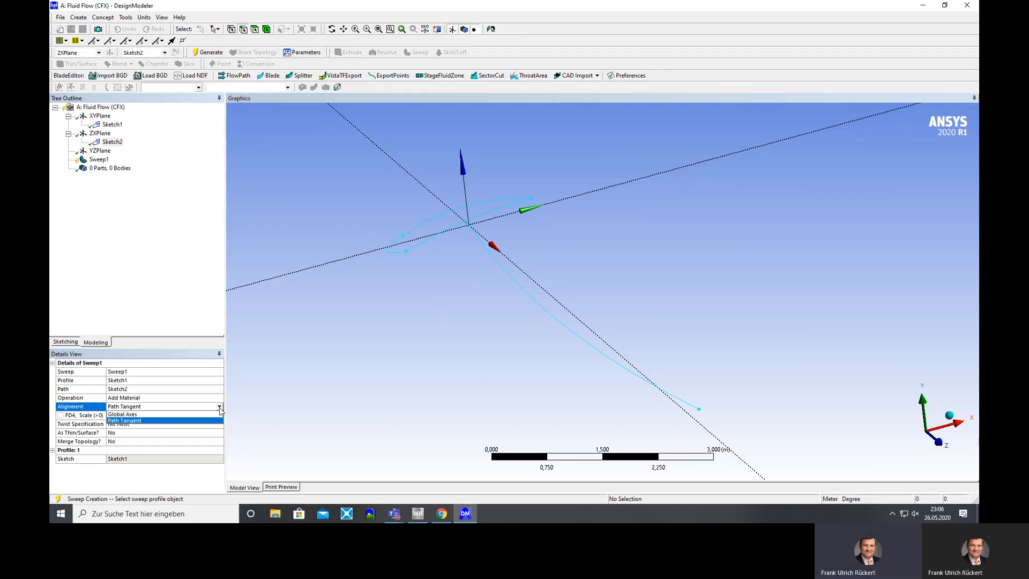
{"action": "left_click", "coordinate": [247, 400]}
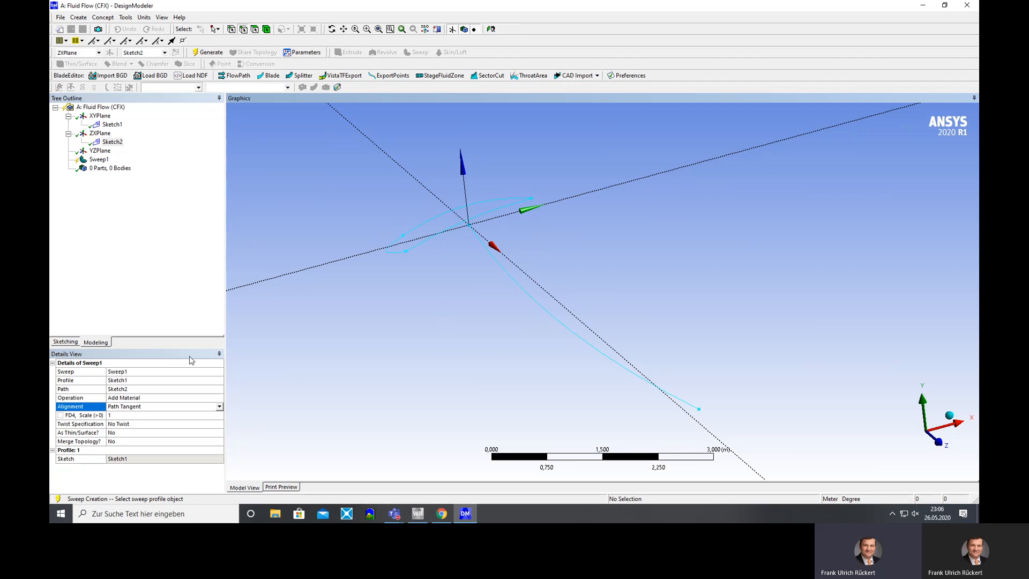
{"action": "left_click", "coordinate": [152, 426]}
{"action": "left_click", "coordinate": [219, 425]}
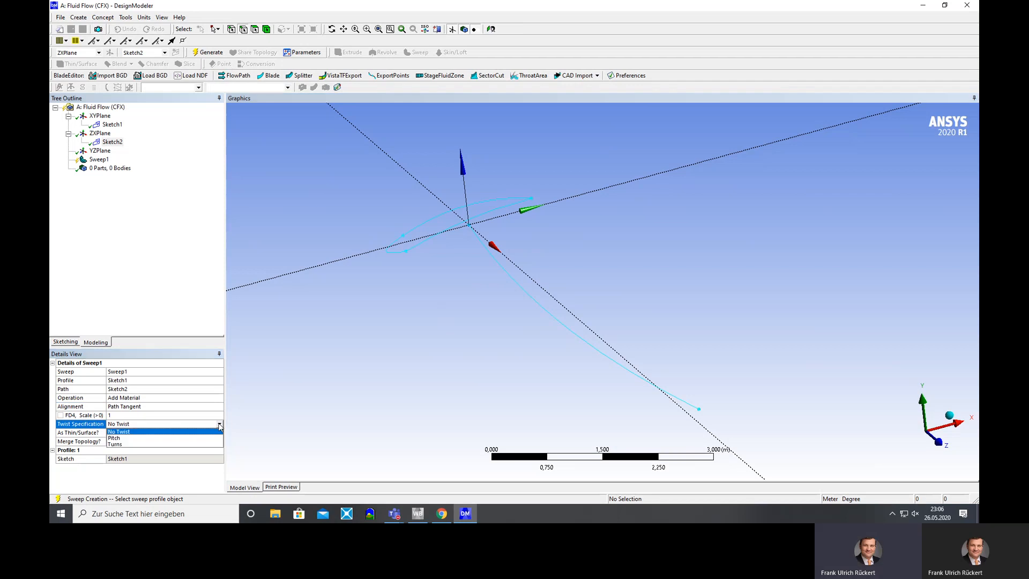
{"action": "left_click", "coordinate": [158, 438]}
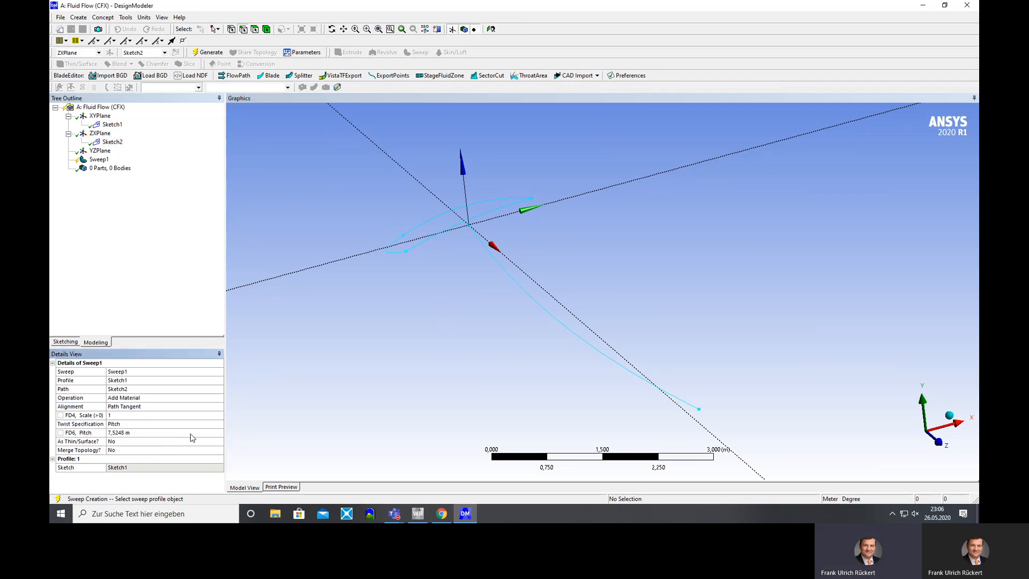
{"action": "left_click", "coordinate": [208, 51]}
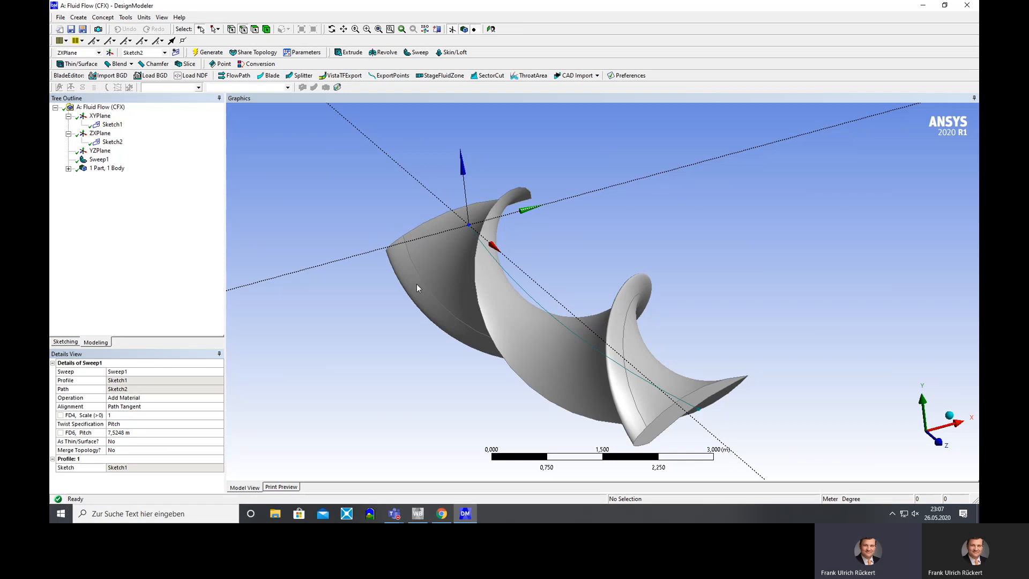
Try a sweep pitch of 1 m and regenerate the body.
{"action": "left_click", "coordinate": [147, 433]}
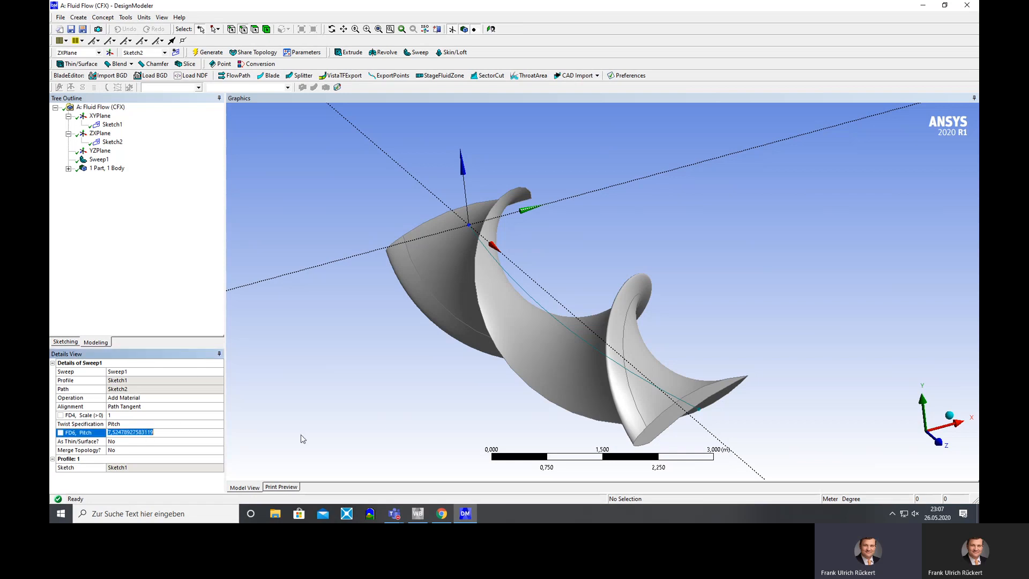
{"action": "type", "text": "1"}
{"action": "key", "text": "Return"}
{"action": "left_click", "coordinate": [220, 54]}
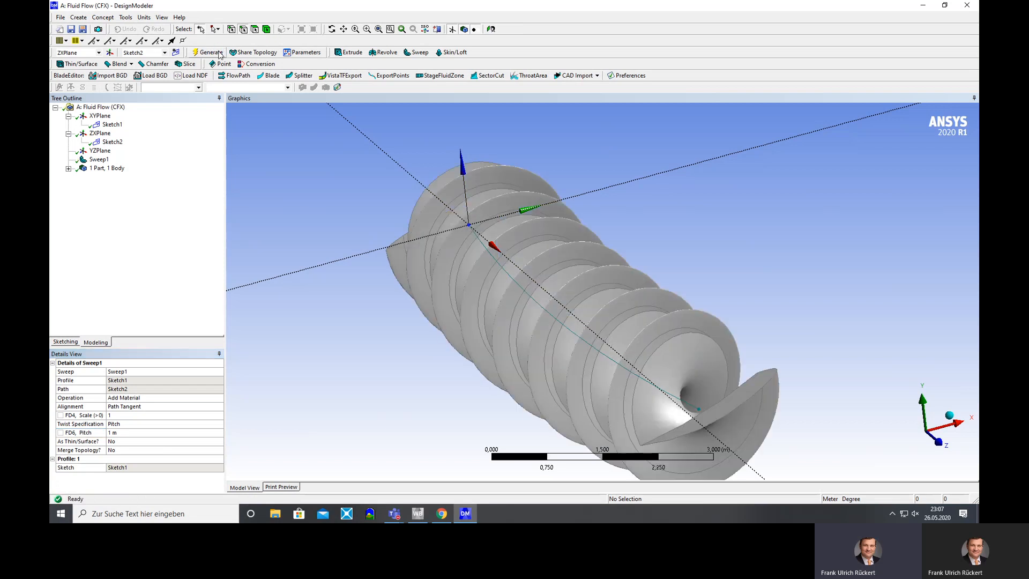
Set the sweep's pitch to 20 m and regenerate the twisted blade body.
{"action": "middle_click_drag", "start_coordinate": [385, 339], "coordinate": [418, 326]}
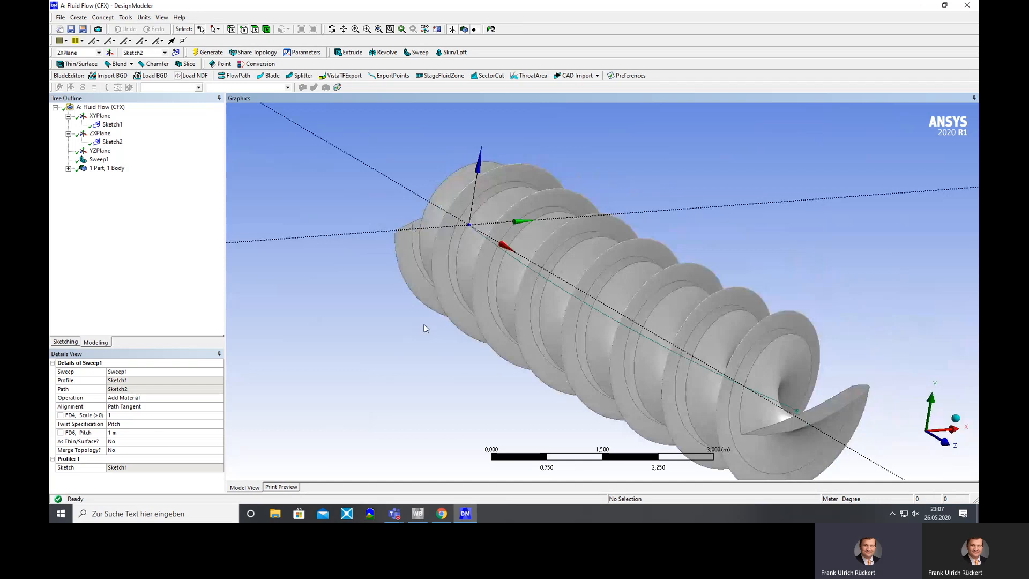
{"action": "left_click", "coordinate": [142, 432]}
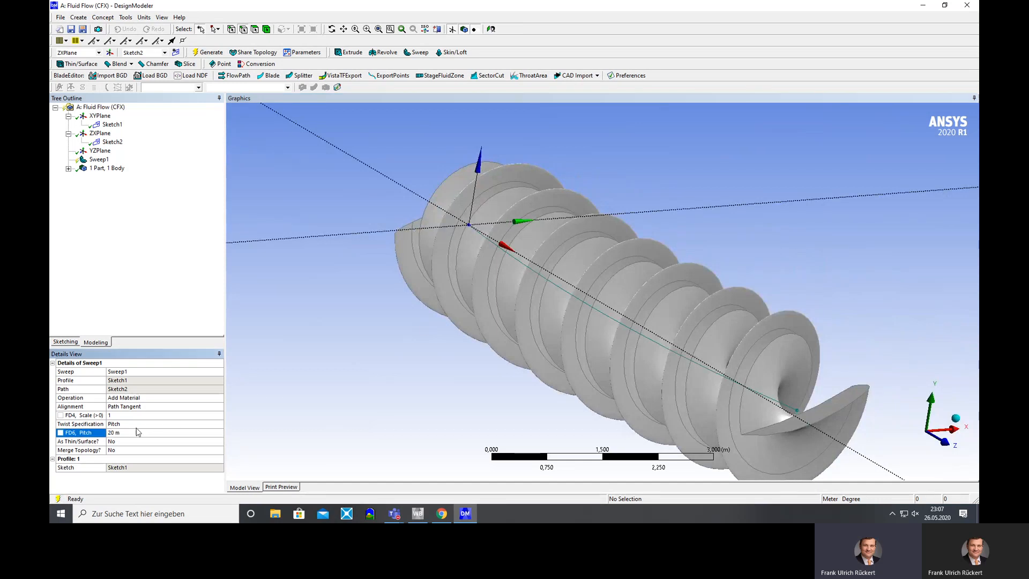
{"action": "left_click", "coordinate": [207, 52]}
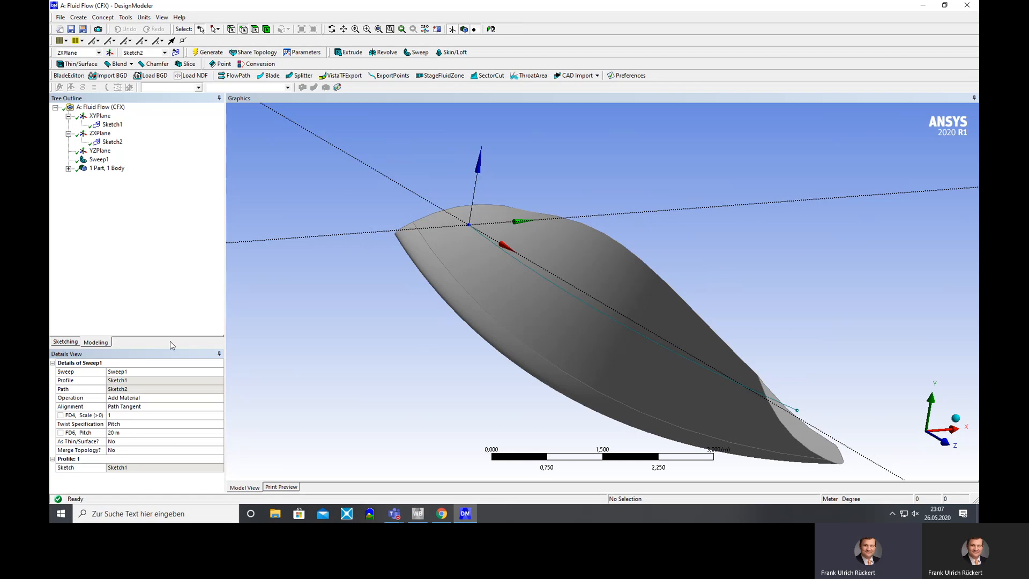
Try sweep pitches of 30 m and 40 m, regenerating the blade body after each change.
{"action": "left_click", "coordinate": [135, 432]}
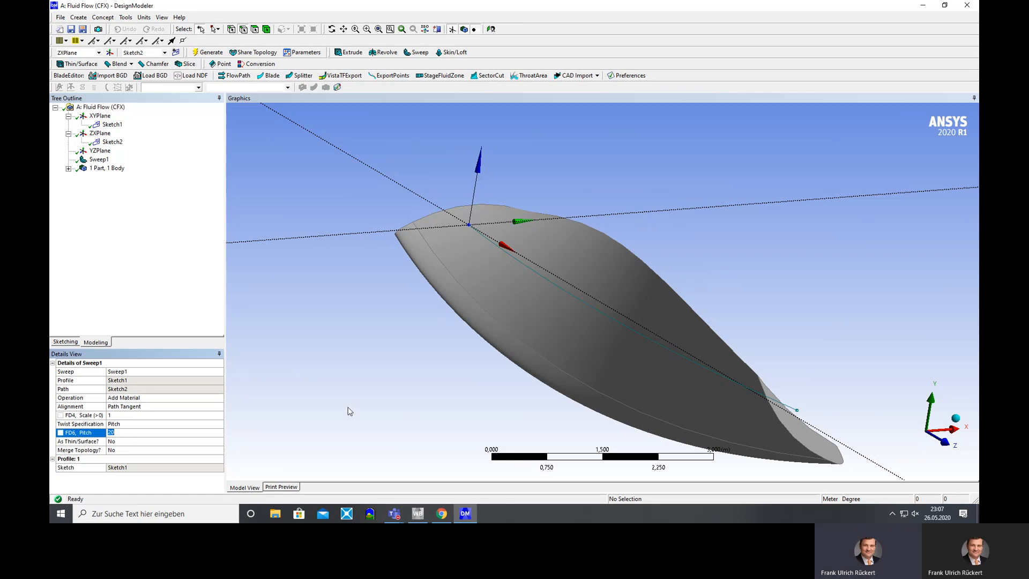
{"action": "type", "text": "30"}
{"action": "left_click", "coordinate": [208, 52]}
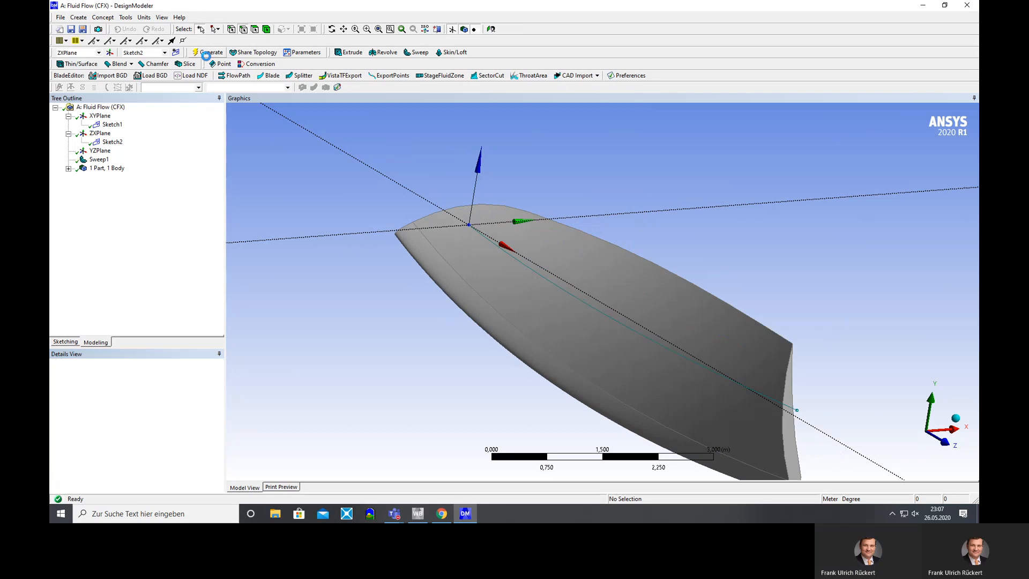
{"action": "left_click", "coordinate": [127, 435]}
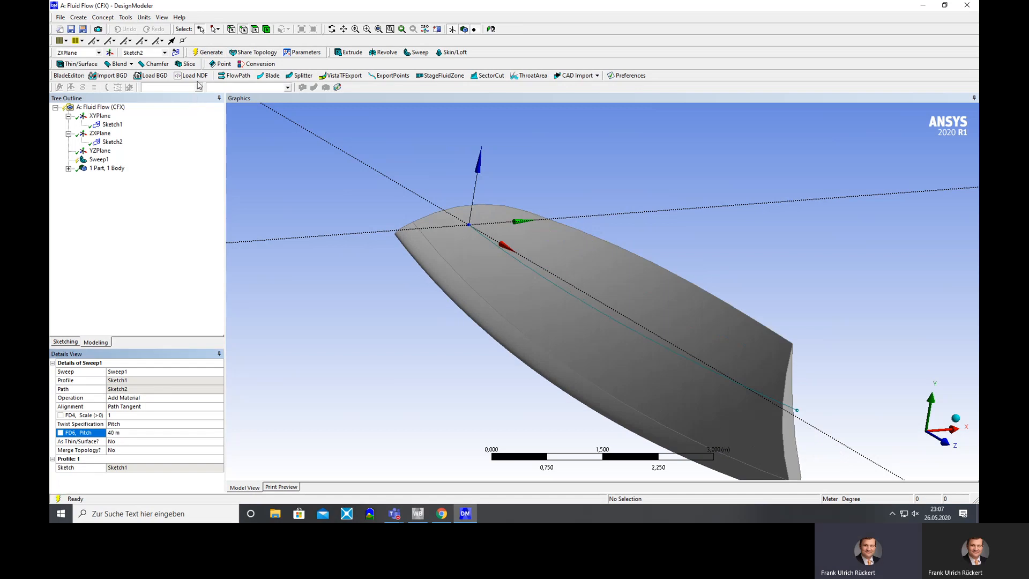
{"action": "left_click", "coordinate": [208, 52]}
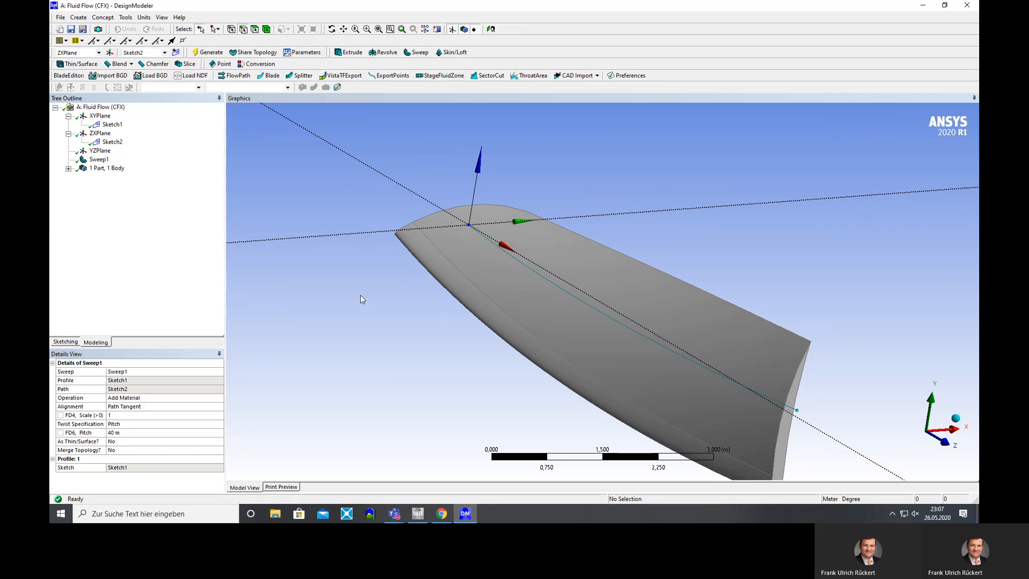
{"action": "mouse_move", "coordinate": [361, 299]}
{"action": "middle_mouse_down"}
{"action": "mouse_move", "coordinate": [372, 292]}
{"action": "mouse_move", "coordinate": [337, 299]}
{"action": "mouse_move", "coordinate": [356, 289]}
{"action": "middle_mouse_up"}
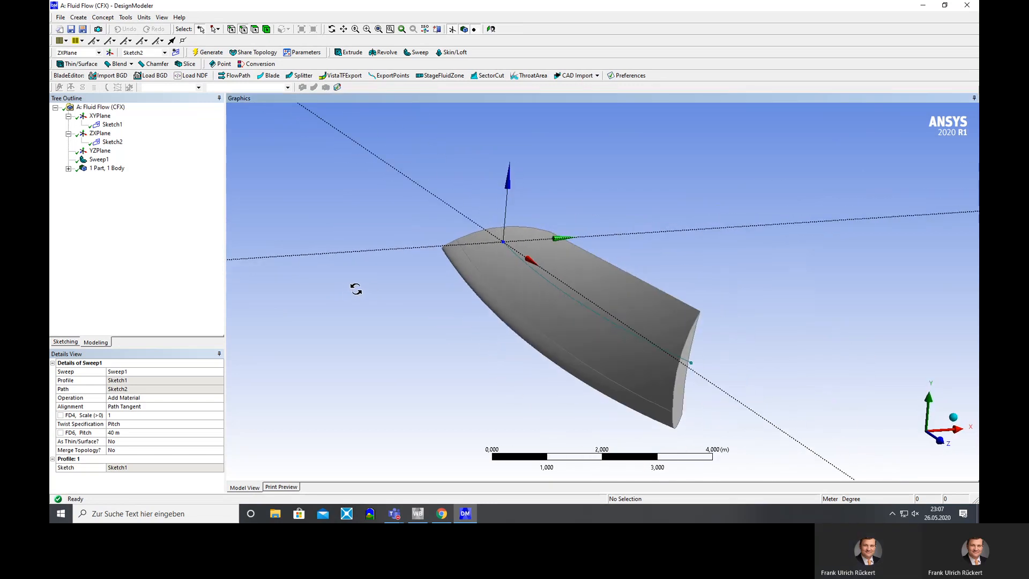
Set the sweep's pitch to 60 m and regenerate the twisted blade body.
{"action": "left_click", "coordinate": [135, 434]}
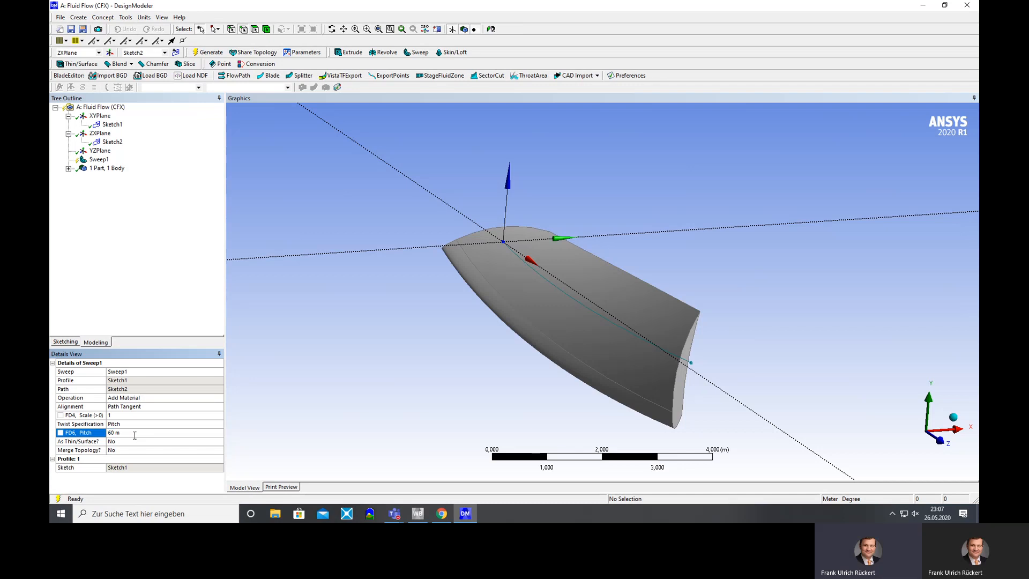
{"action": "left_click", "coordinate": [208, 52]}
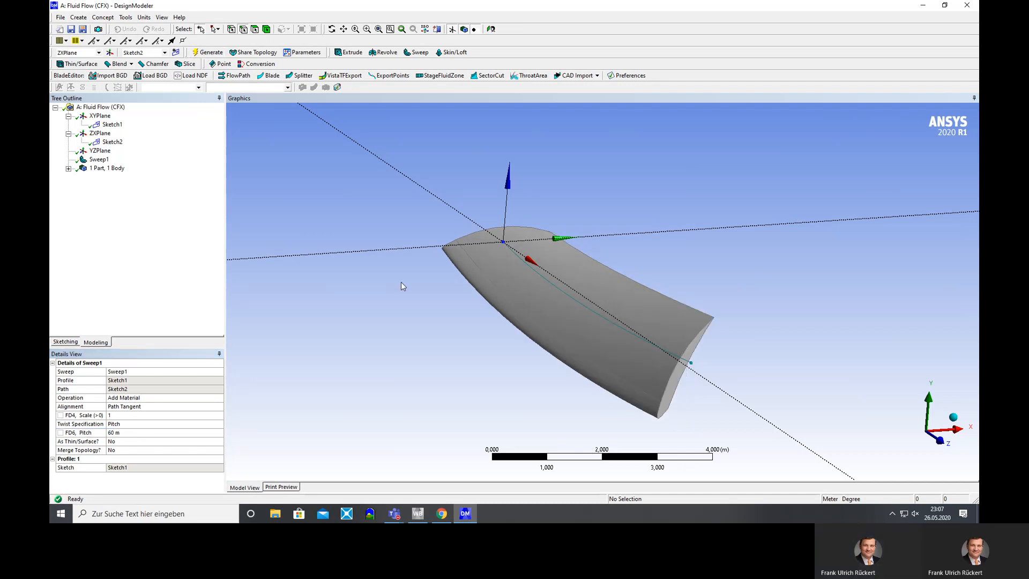
{"action": "middle_click_drag", "start_coordinate": [401, 282], "coordinate": [447, 303]}
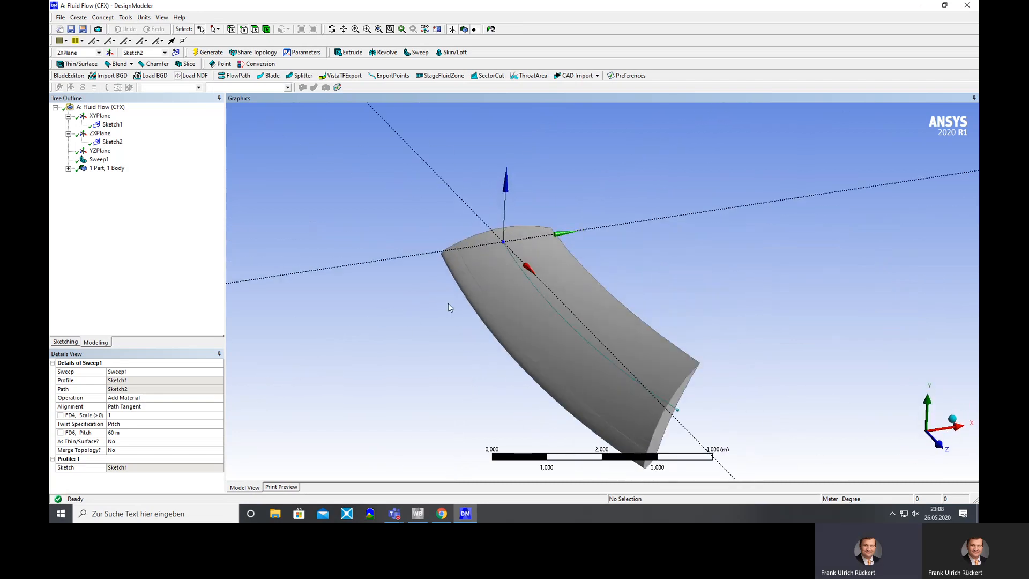
Edit Sketch1 on XYPlane with the Drag tool, shifting the profile's leading-edge splines inward toward the origin, and regenerate the blade.
{"action": "left_click", "coordinate": [66, 342]}
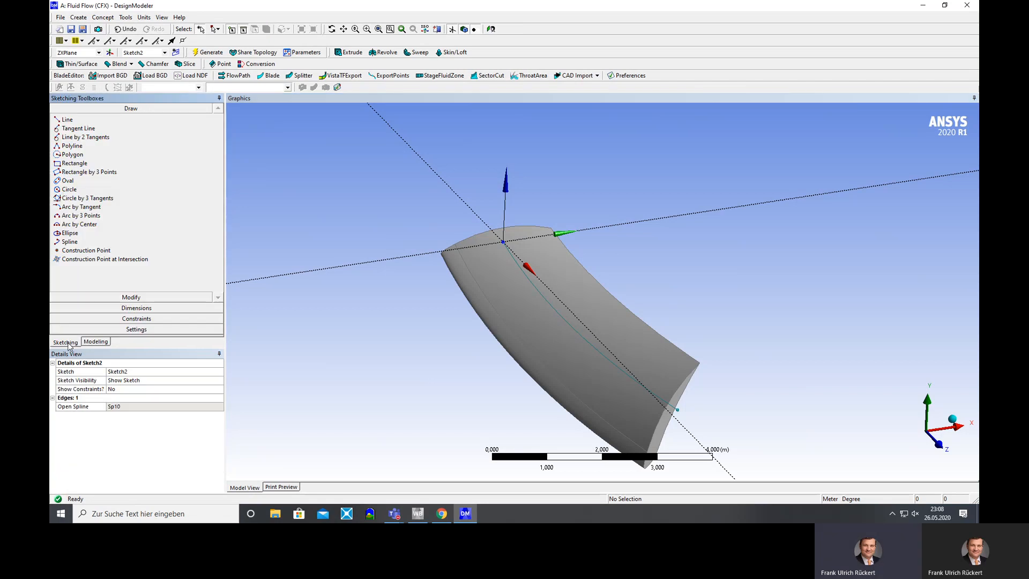
{"action": "left_click", "coordinate": [95, 343]}
{"action": "left_click", "coordinate": [112, 125]}
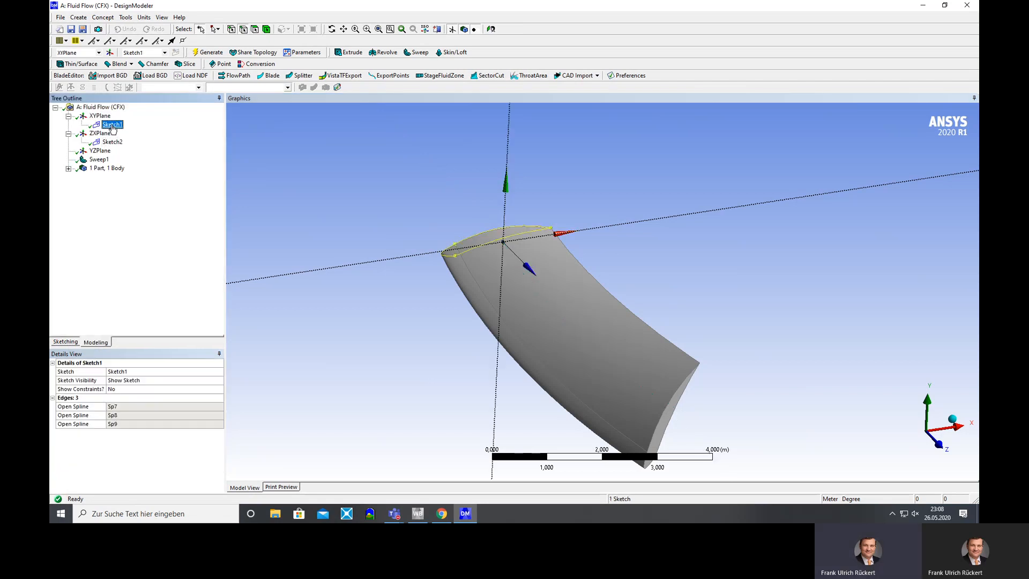
{"action": "scroll", "coordinate": [503, 286], "scroll_direction": "up", "scroll_amount": 3}
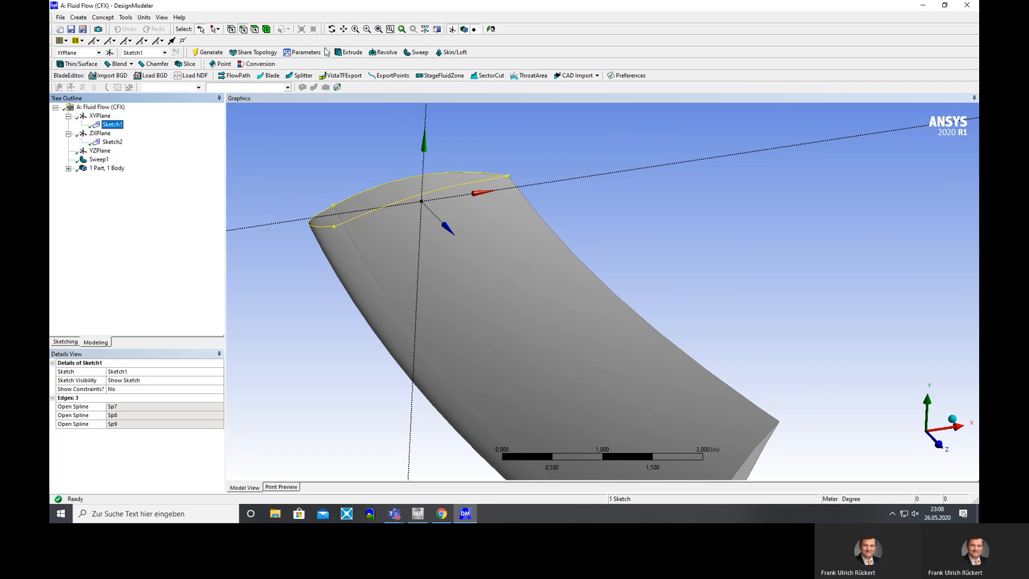
{"action": "left_click", "coordinate": [344, 29]}
{"action": "left_click_drag", "start_coordinate": [345, 193], "coordinate": [377, 241]}
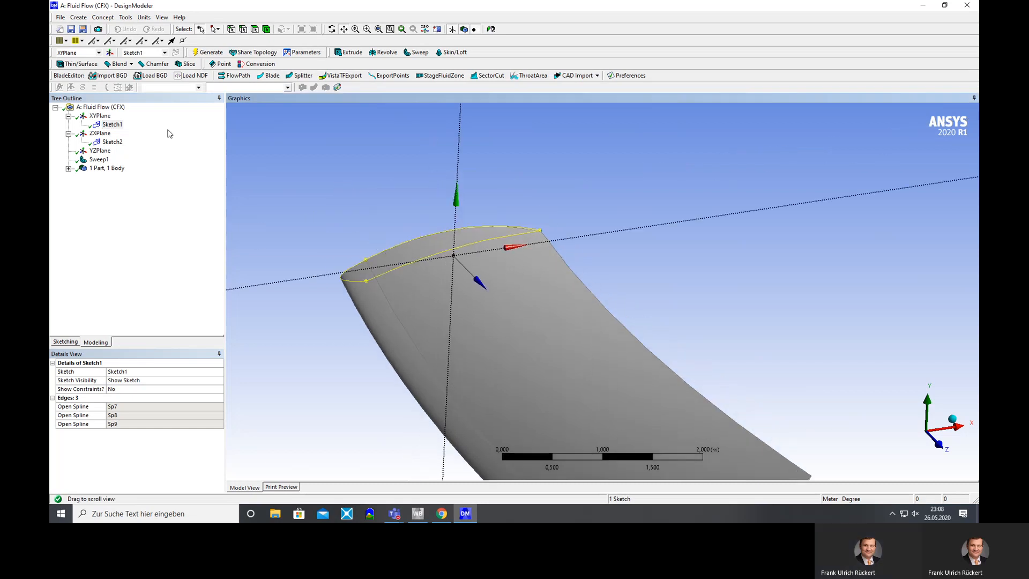
{"action": "left_click", "coordinate": [66, 342]}
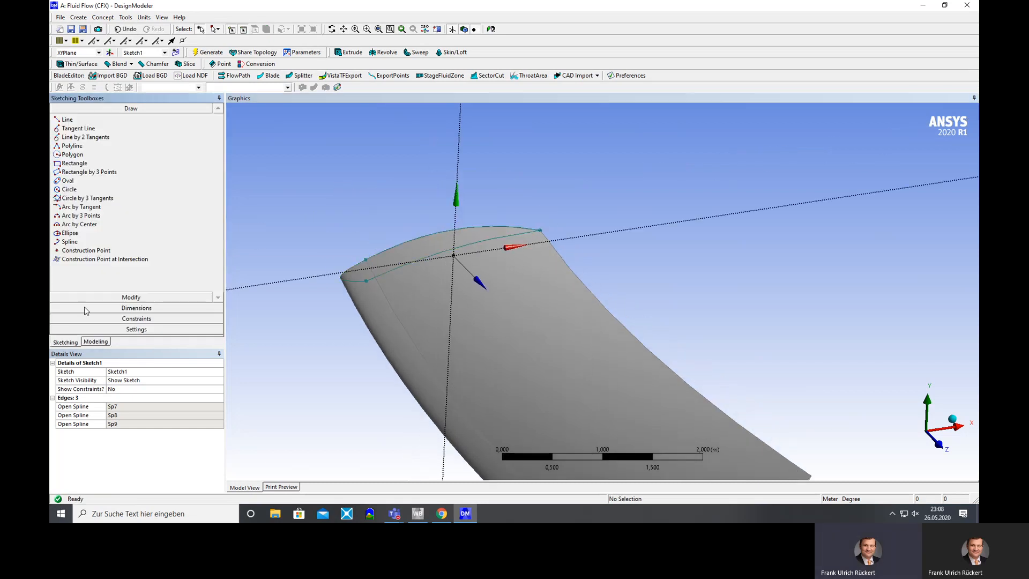
{"action": "left_click", "coordinate": [131, 298]}
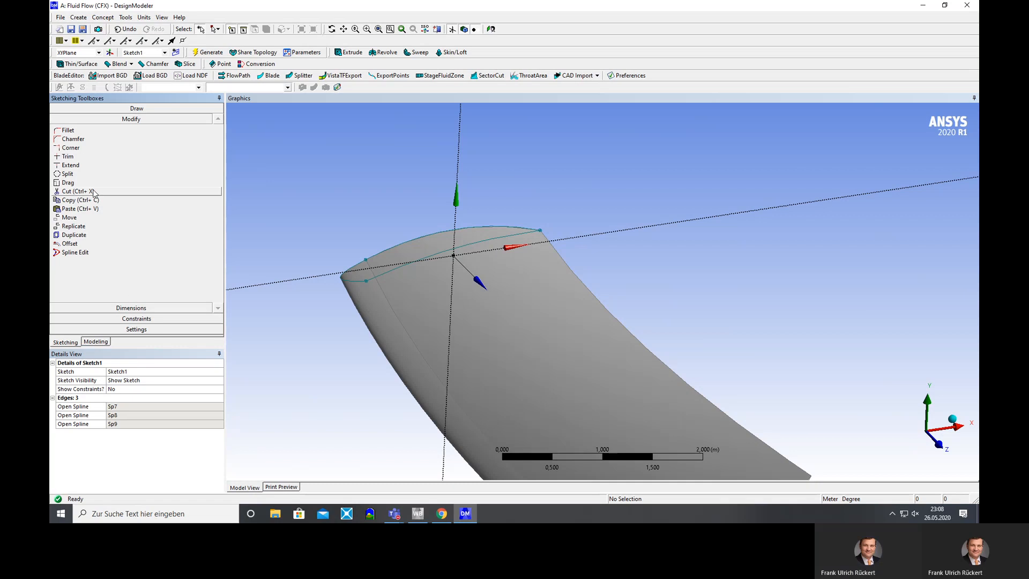
{"action": "left_click", "coordinate": [68, 182]}
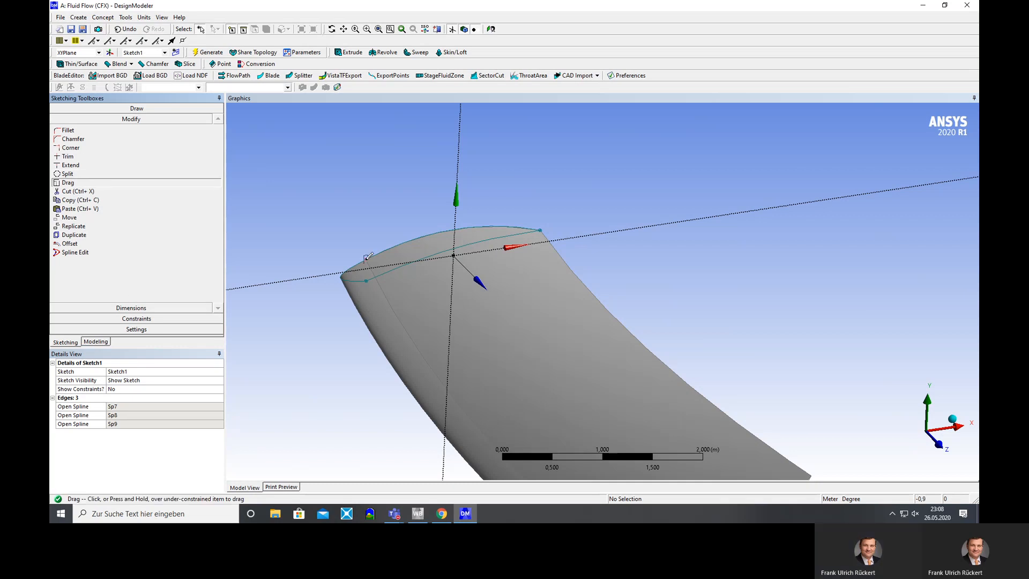
{"action": "mouse_move", "coordinate": [384, 265]}
{"action": "left_mouse_down"}
{"action": "mouse_move", "coordinate": [389, 251]}
{"action": "mouse_move", "coordinate": [377, 276]}
{"action": "mouse_move", "coordinate": [394, 267]}
{"action": "mouse_move", "coordinate": [359, 270]}
{"action": "mouse_move", "coordinate": [367, 268]}
{"action": "left_mouse_up"}
{"action": "left_click_drag", "start_coordinate": [433, 234], "coordinate": [395, 249]}
{"action": "left_click", "coordinate": [211, 53]}
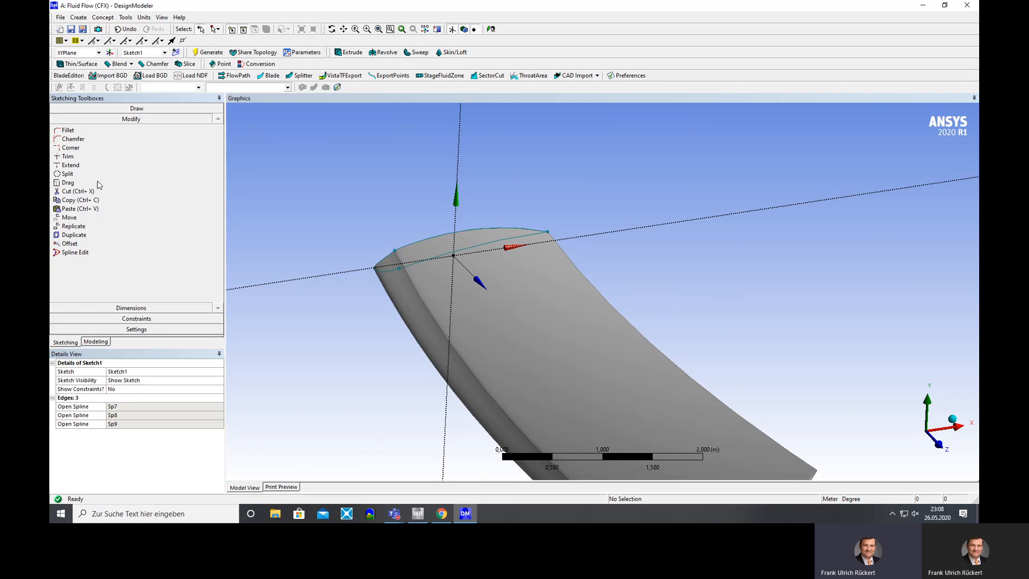
Lower the upper spline junction point near Sketch1's leading edge slightly in two small Drag adjustments, regenerating the blade after each.
{"action": "left_click", "coordinate": [68, 183]}
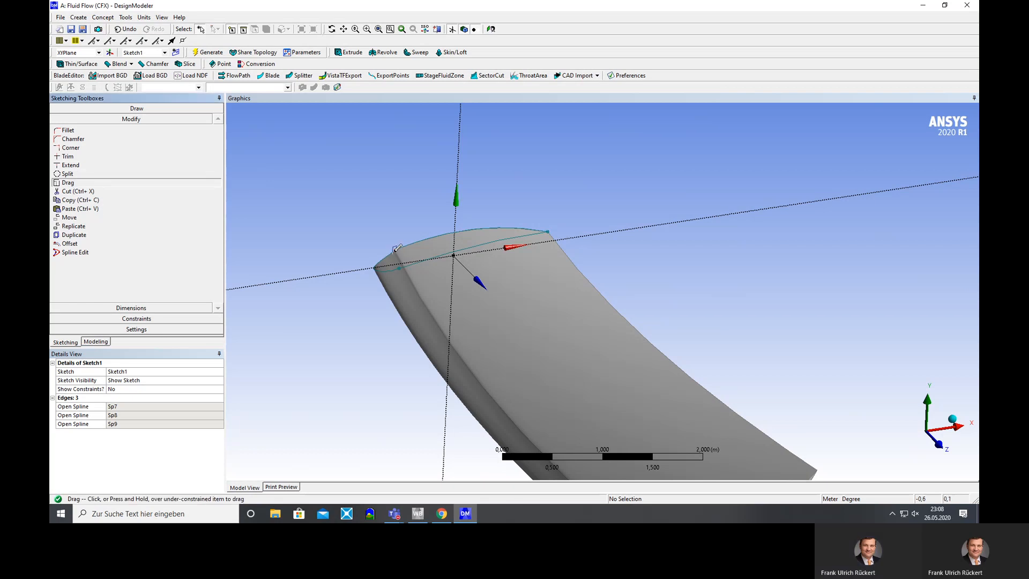
{"action": "left_click_drag", "start_coordinate": [396, 248], "coordinate": [394, 252]}
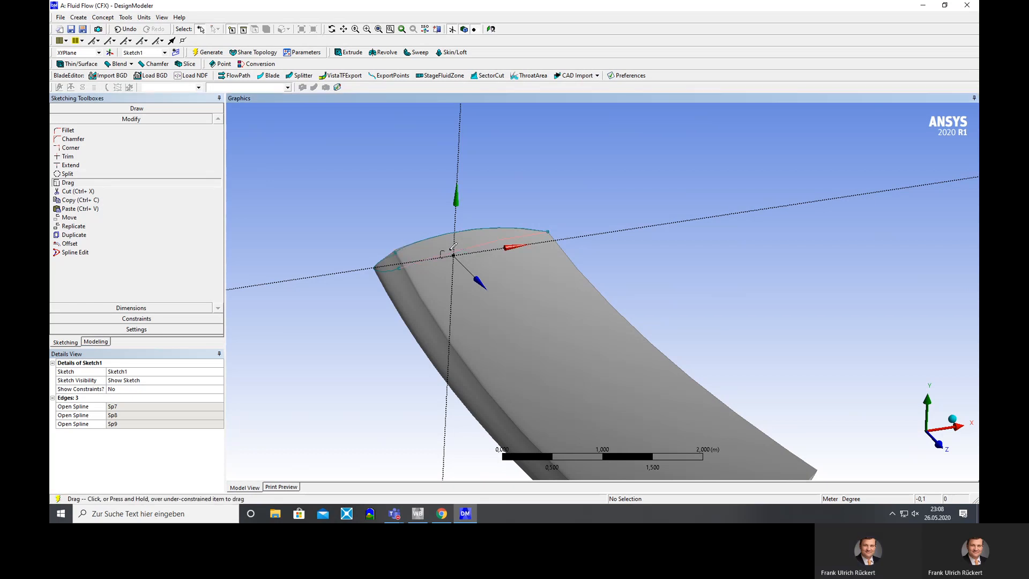
{"action": "left_click", "coordinate": [210, 52]}
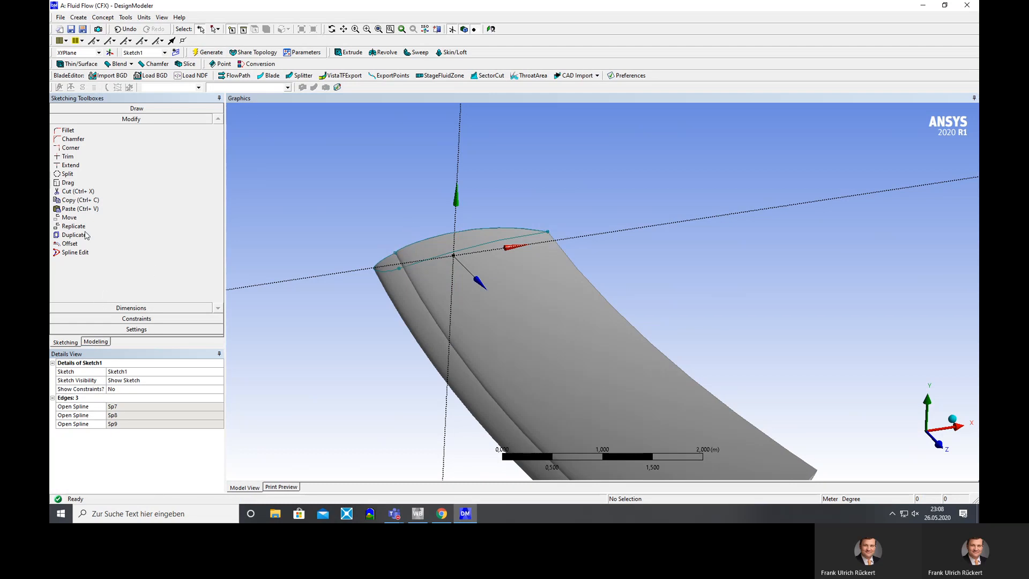
{"action": "left_click", "coordinate": [68, 183]}
{"action": "left_click", "coordinate": [395, 251]}
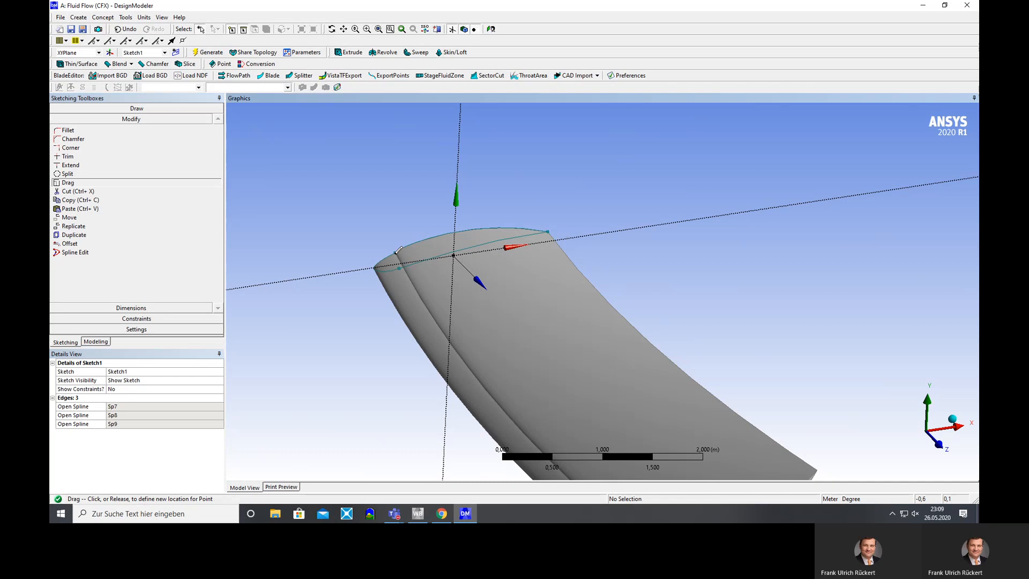
{"action": "left_click", "coordinate": [394, 253]}
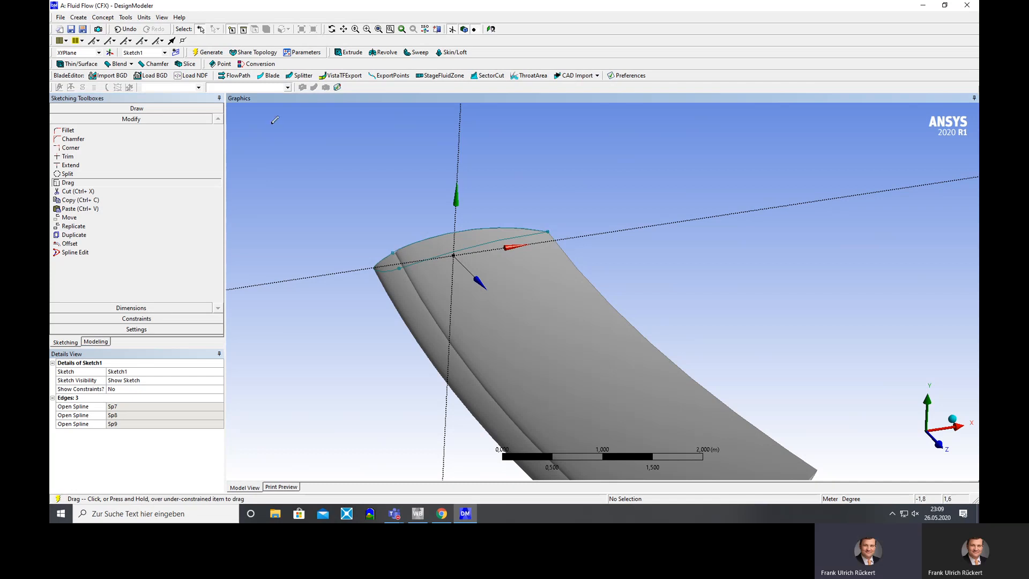
{"action": "left_click", "coordinate": [210, 54]}
Move Sketch1's leading-edge spline slightly outward with the Drag tool and regenerate the blade.
{"action": "scroll", "coordinate": [392, 230], "scroll_direction": "up", "scroll_amount": 2}
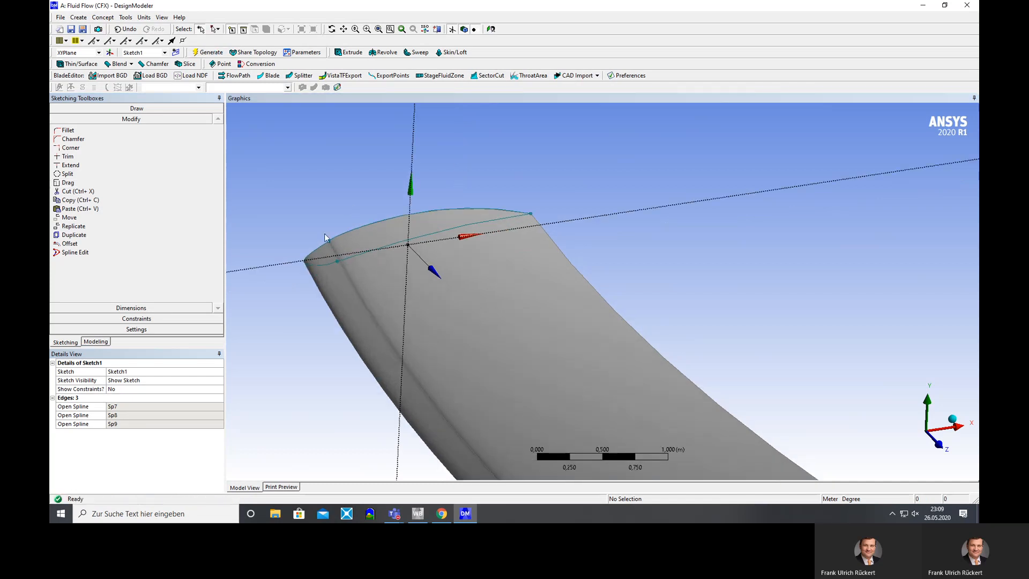
{"action": "middle_click_drag", "start_coordinate": [325, 237], "coordinate": [334, 269]}
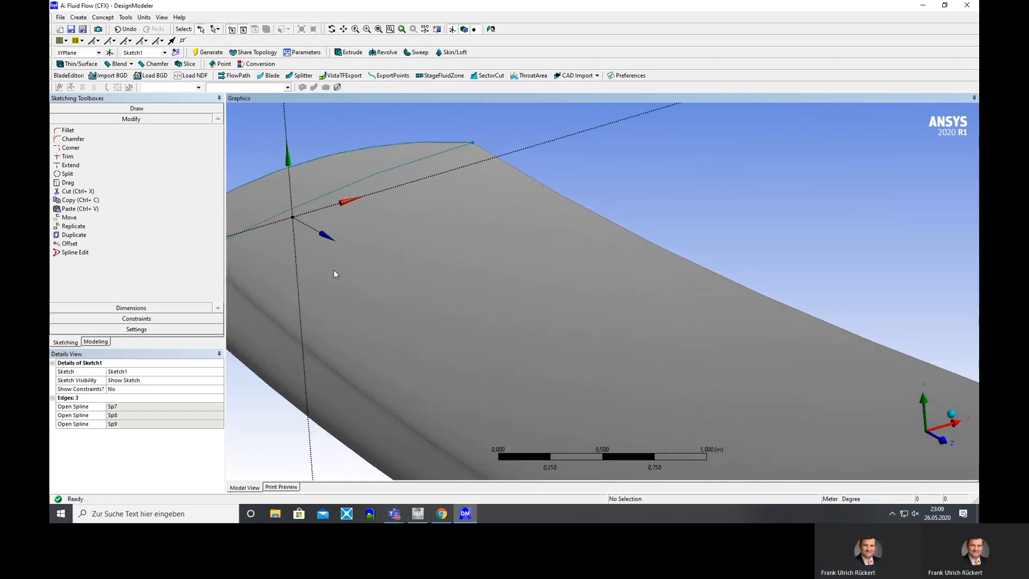
{"action": "left_click", "coordinate": [344, 29]}
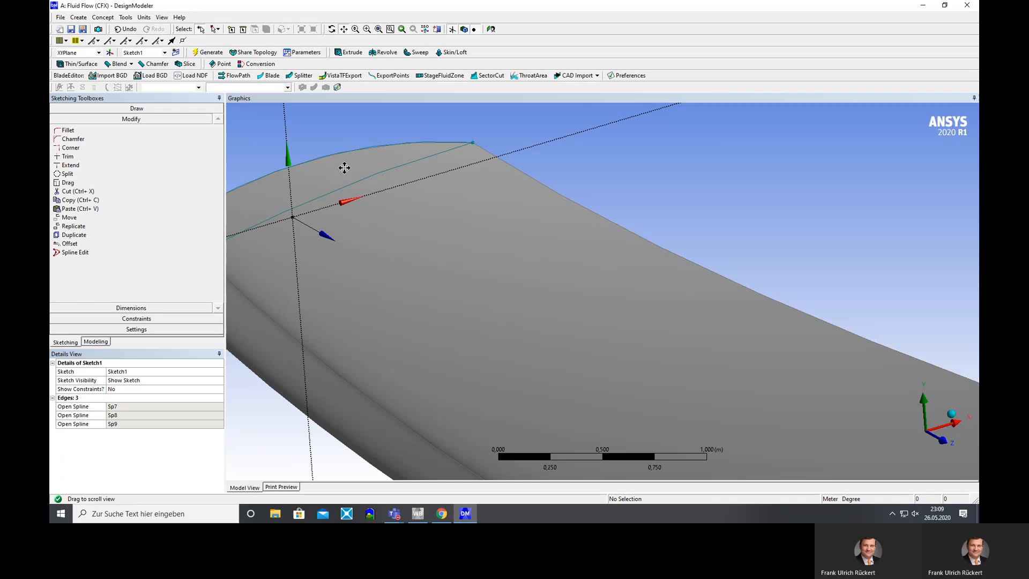
{"action": "left_click_drag", "start_coordinate": [344, 168], "coordinate": [583, 164]}
{"action": "scroll", "coordinate": [321, 217], "scroll_direction": "up", "scroll_amount": 3}
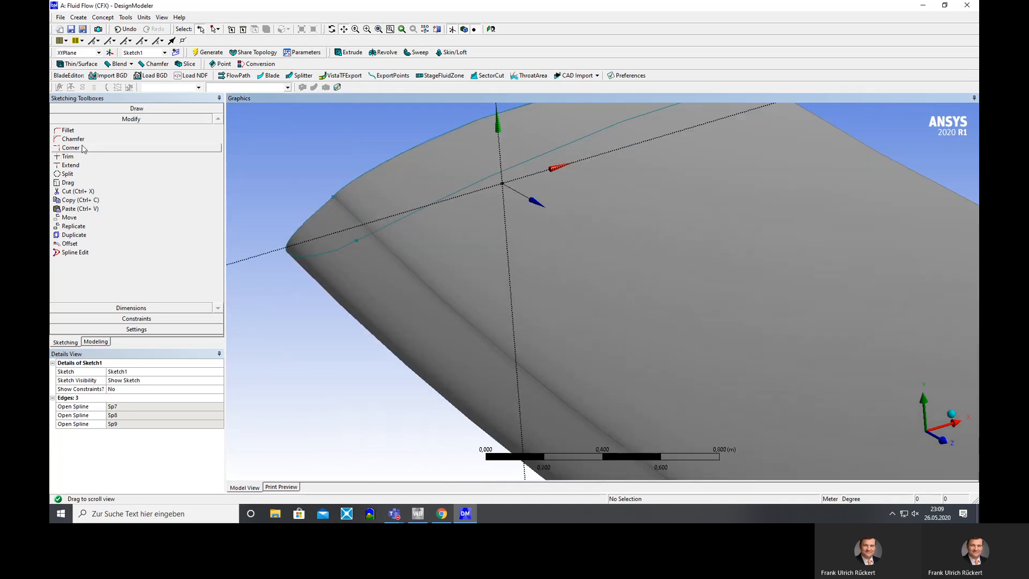
{"action": "left_click", "coordinate": [69, 182]}
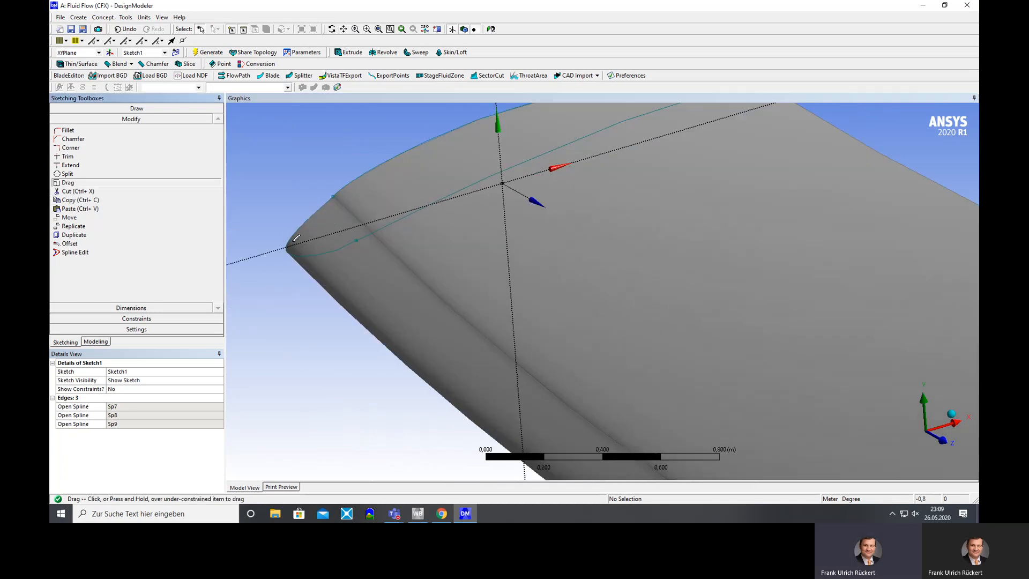
{"action": "left_click_drag", "start_coordinate": [288, 244], "coordinate": [282, 250]}
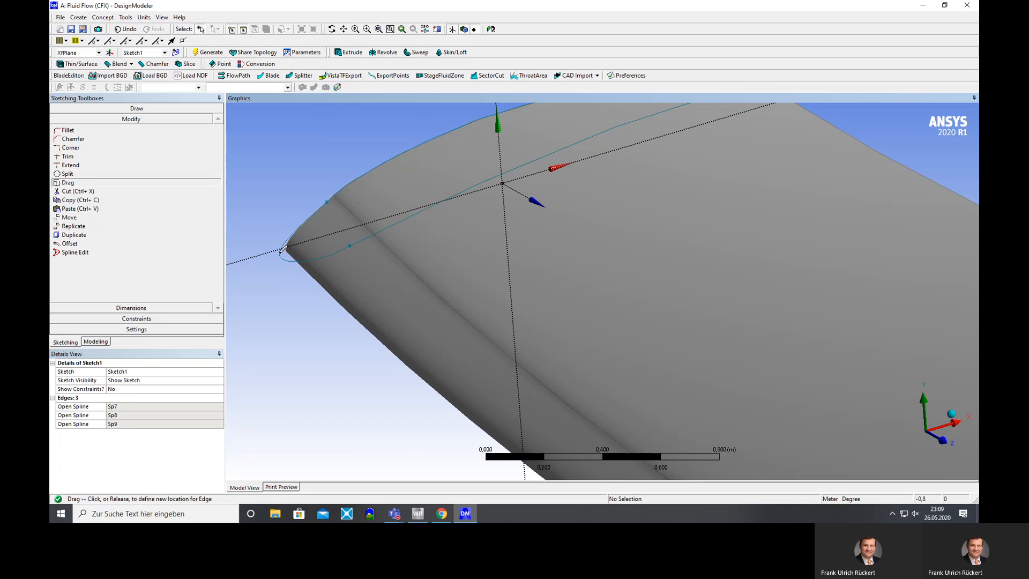
{"action": "left_click", "coordinate": [208, 52]}
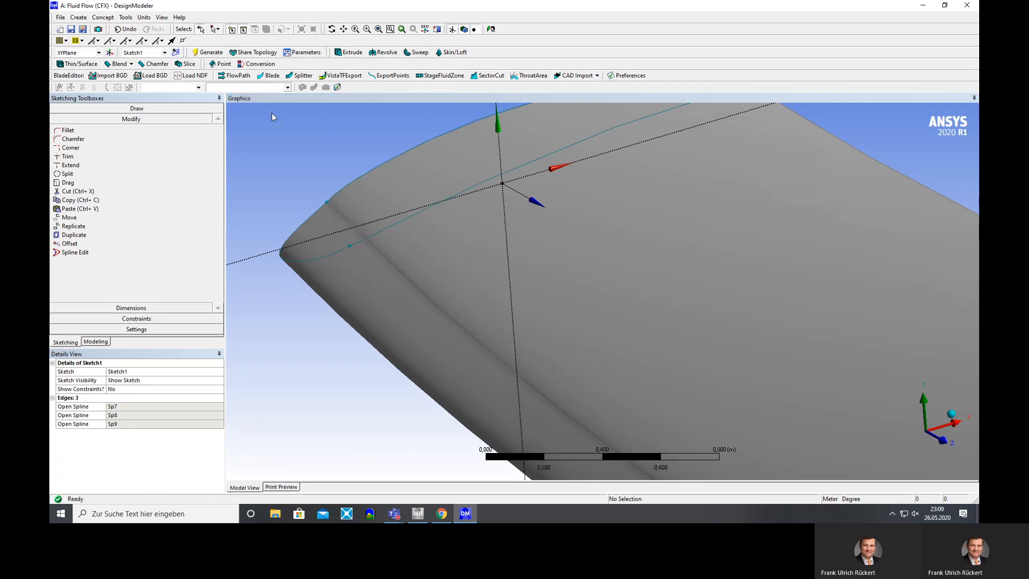
Move the upper spline junction point closer to the profile's leading-edge nose with the Drag tool, regenerate, and inspect the smoothed blade surface.
{"action": "left_click", "coordinate": [79, 184]}
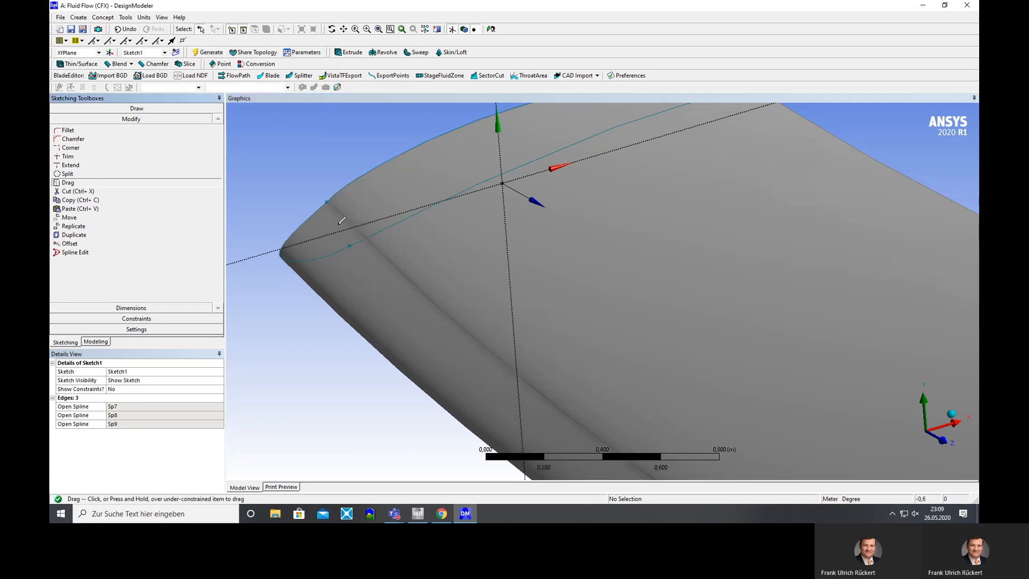
{"action": "left_click", "coordinate": [328, 200]}
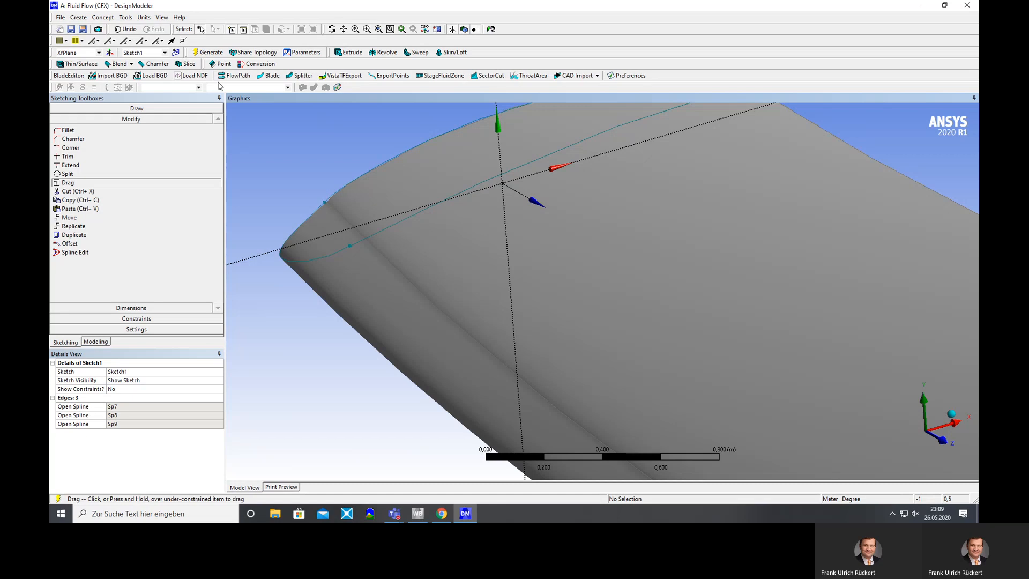
{"action": "left_click", "coordinate": [208, 52]}
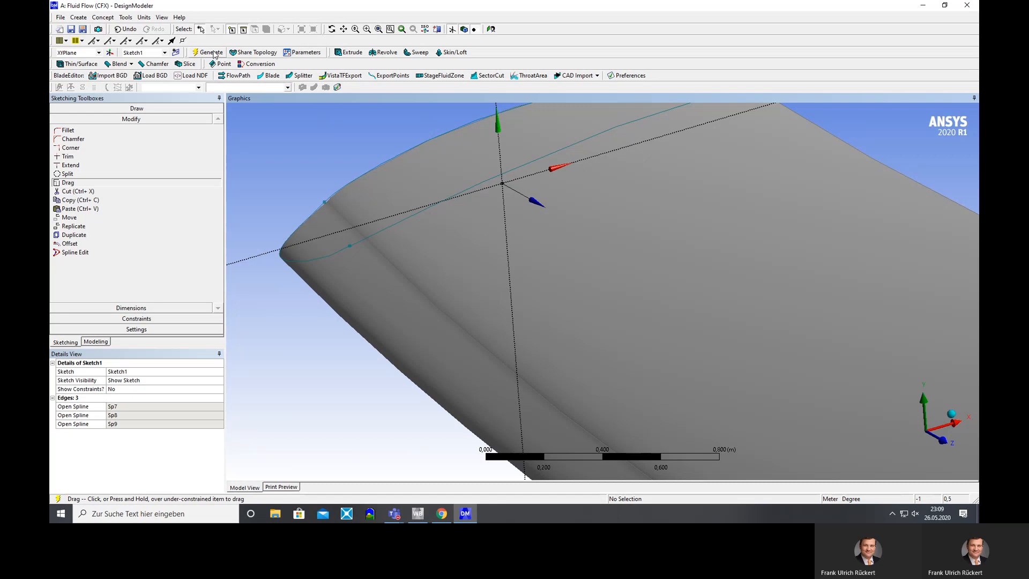
{"action": "left_click", "coordinate": [68, 183]}
{"action": "left_click", "coordinate": [326, 200]}
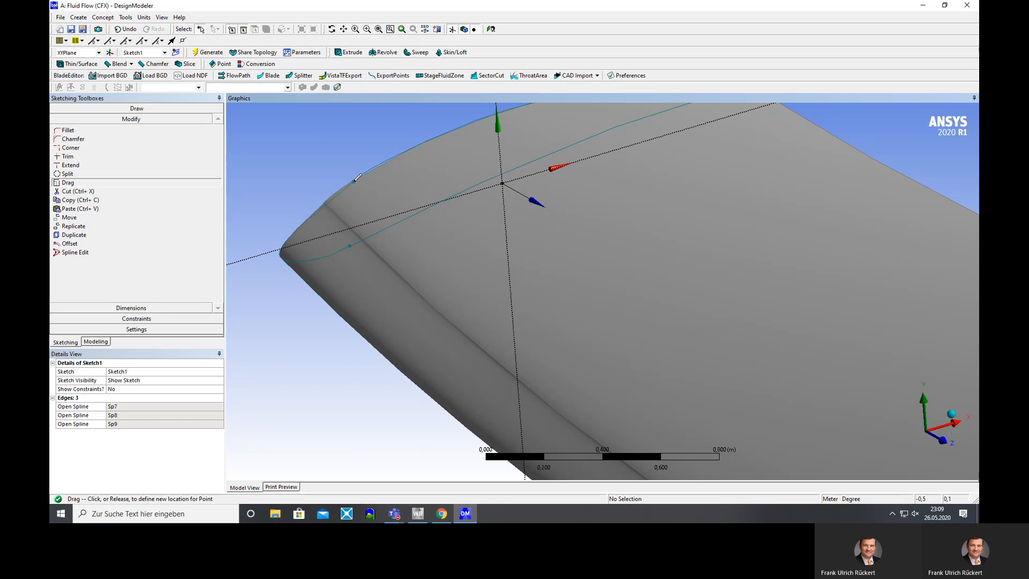
{"action": "left_click", "coordinate": [308, 215]}
{"action": "left_click", "coordinate": [209, 52]}
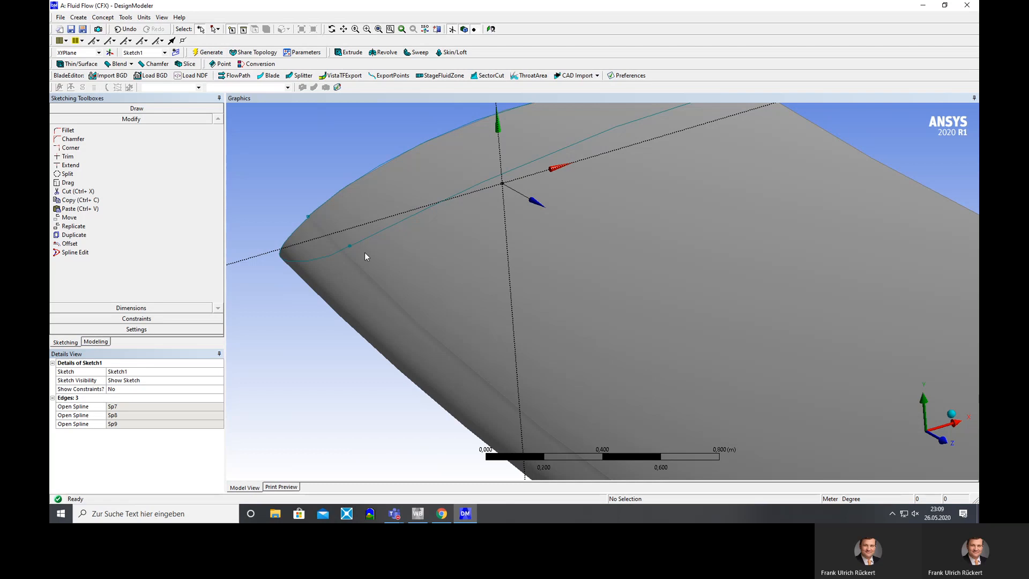
{"action": "scroll", "coordinate": [414, 298], "scroll_direction": "up", "scroll_amount": 4}
{"action": "scroll", "coordinate": [413, 298], "scroll_direction": "down", "scroll_amount": 6}
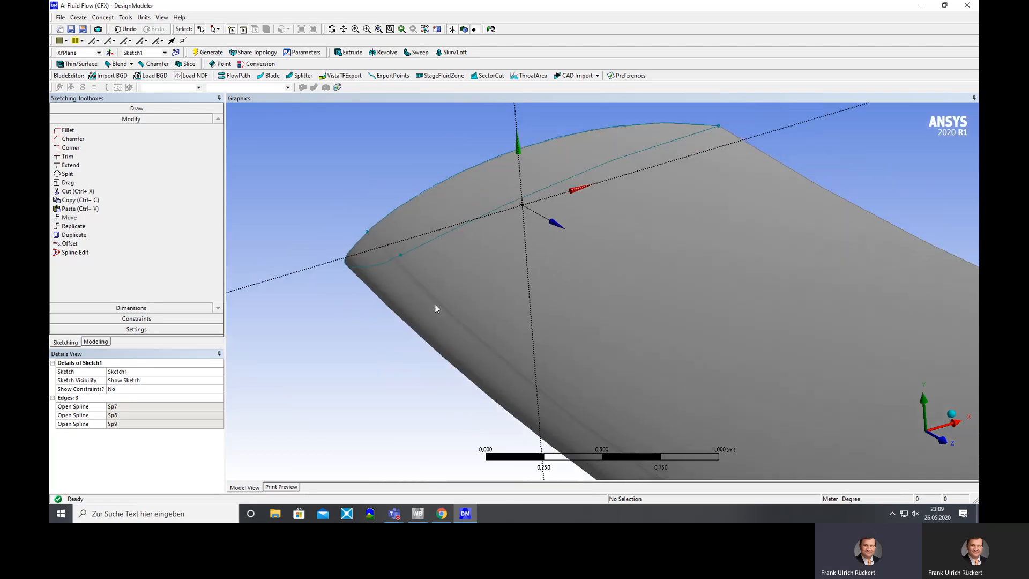
{"action": "scroll", "coordinate": [439, 310], "scroll_direction": "down", "scroll_amount": 2}
{"action": "scroll", "coordinate": [442, 305], "scroll_direction": "up", "scroll_amount": 2}
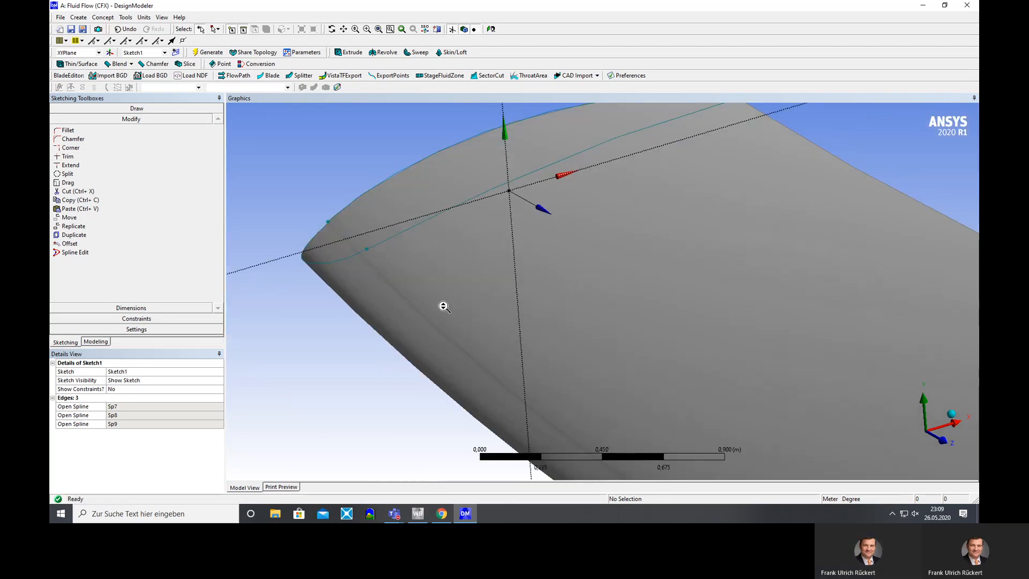
Set the twist pitch of Sweep1 to 80 m and regenerate the blade.
{"action": "scroll", "coordinate": [443, 306], "scroll_direction": "down", "scroll_amount": 5}
{"action": "mouse_move", "coordinate": [604, 317]}
{"action": "middle_mouse_down"}
{"action": "mouse_move", "coordinate": [509, 282]}
{"action": "mouse_move", "coordinate": [585, 300]}
{"action": "mouse_move", "coordinate": [596, 317]}
{"action": "middle_mouse_up"}
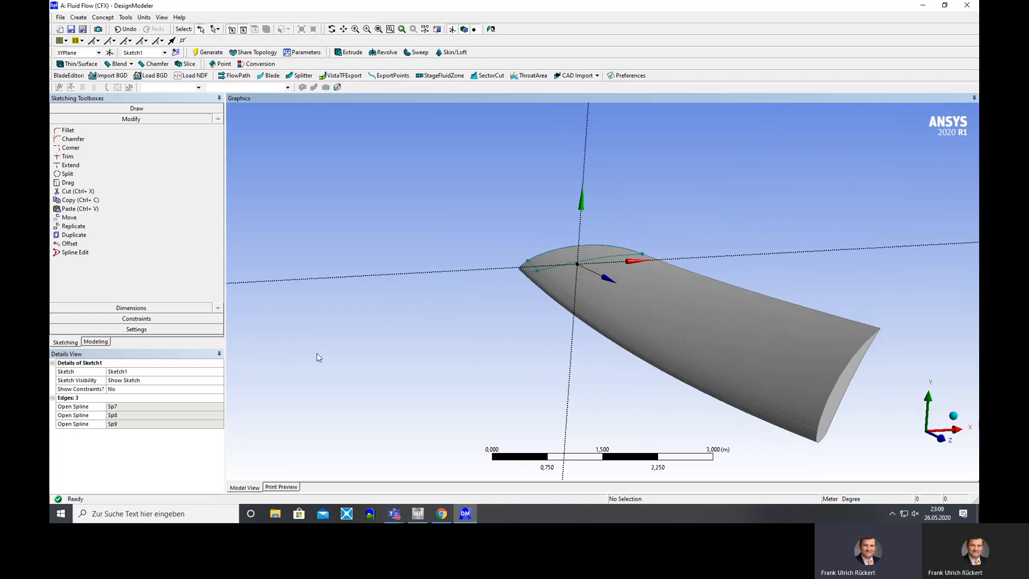
{"action": "left_click", "coordinate": [96, 342]}
{"action": "left_click", "coordinate": [99, 159]}
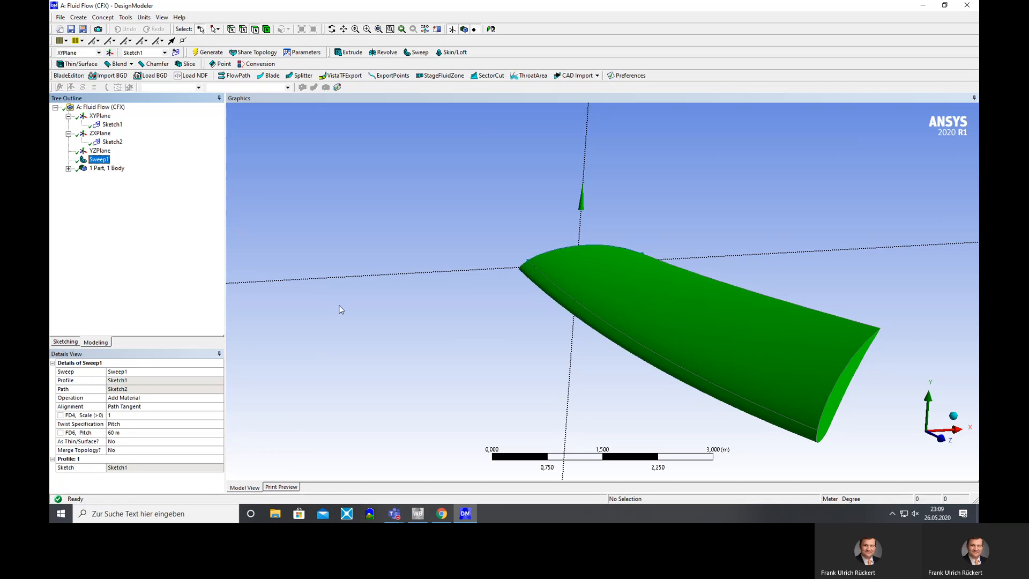
{"action": "left_click", "coordinate": [131, 434]}
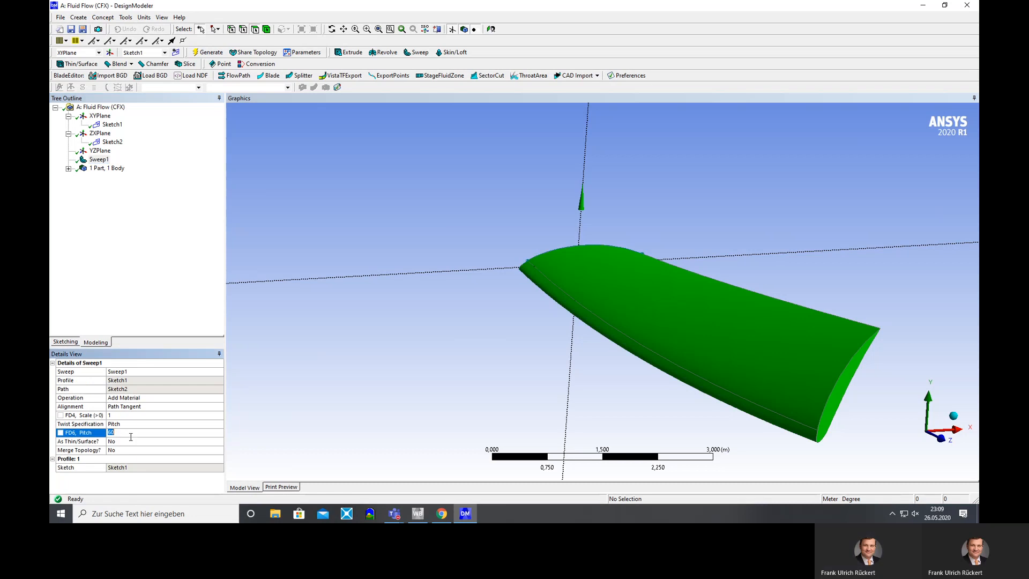
{"action": "type", "text": "80"}
{"action": "key", "text": "Return"}
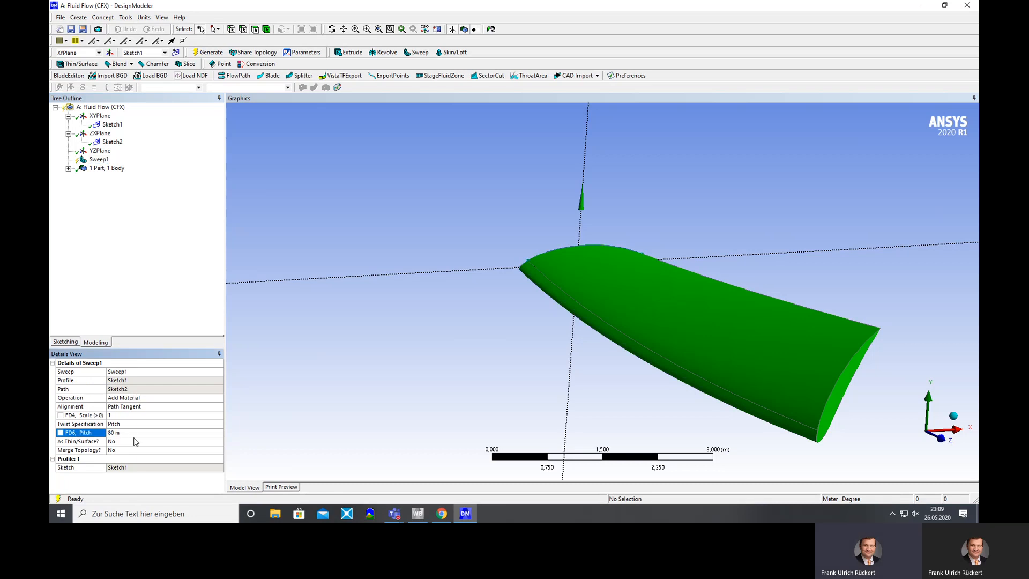
{"action": "left_click", "coordinate": [211, 52]}
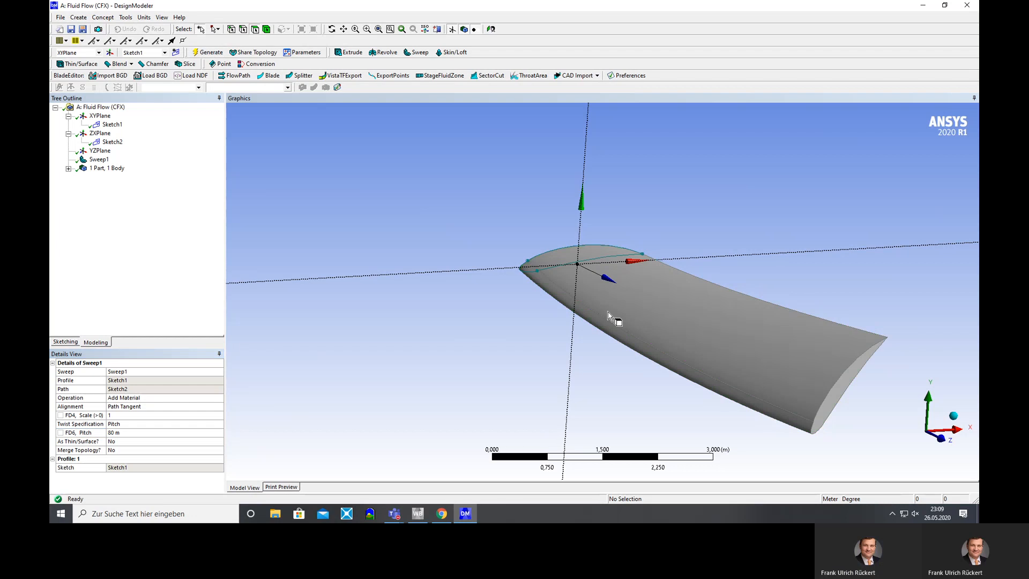
Set Sweep1's twist pitch to 100 m, regenerate the blade, and check its twist looking along the span.
{"action": "left_click", "coordinate": [117, 434]}
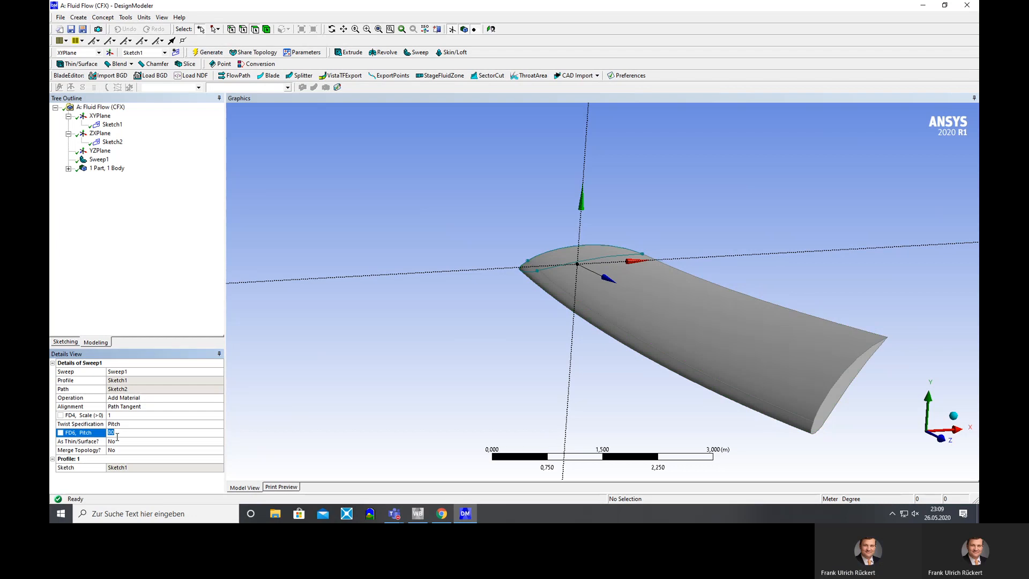
{"action": "type", "text": "10"}
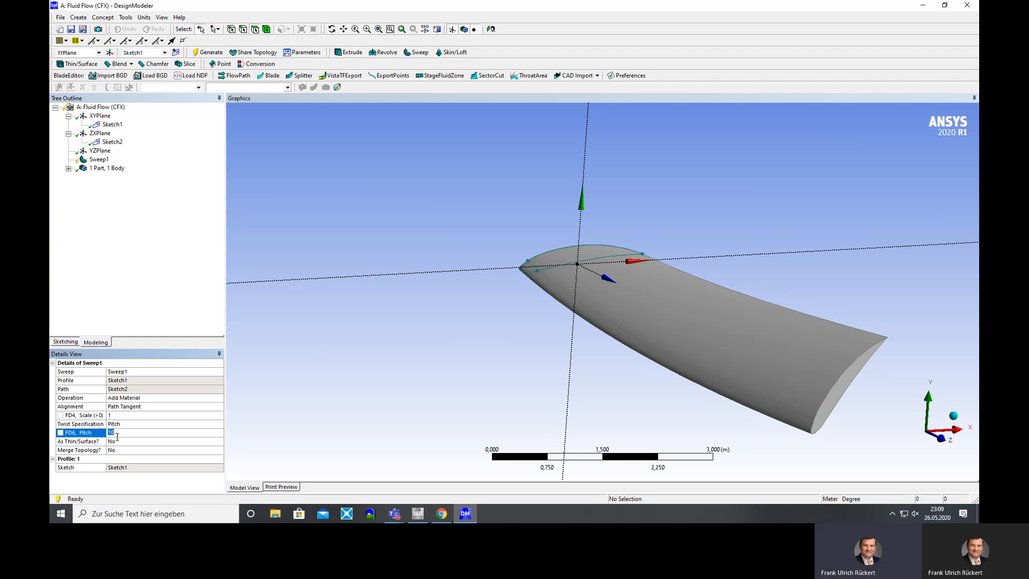
{"action": "type", "text": "0"}
{"action": "key", "text": "Return"}
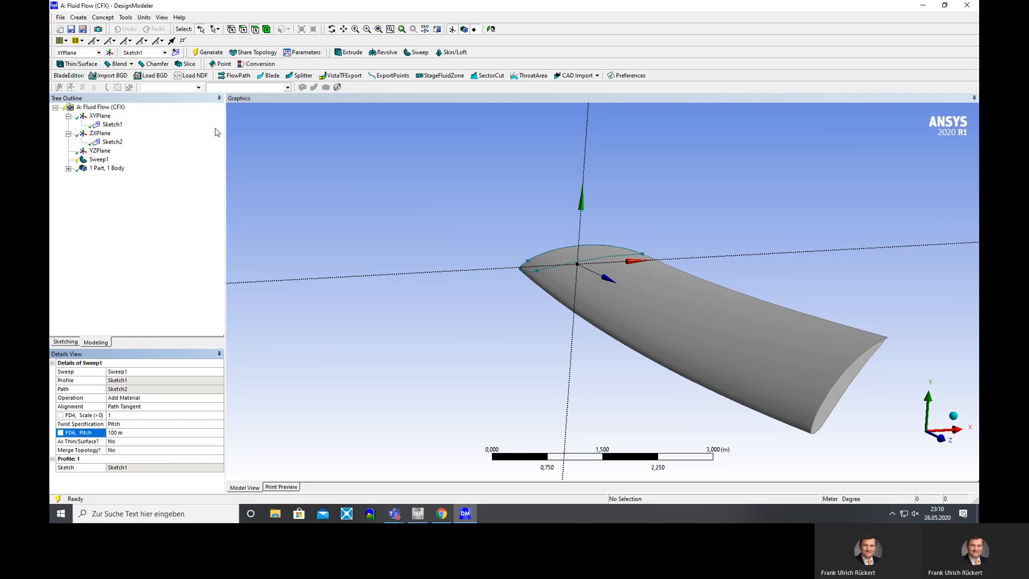
{"action": "left_click", "coordinate": [206, 52]}
{"action": "middle_click_drag", "start_coordinate": [391, 208], "coordinate": [420, 289]}
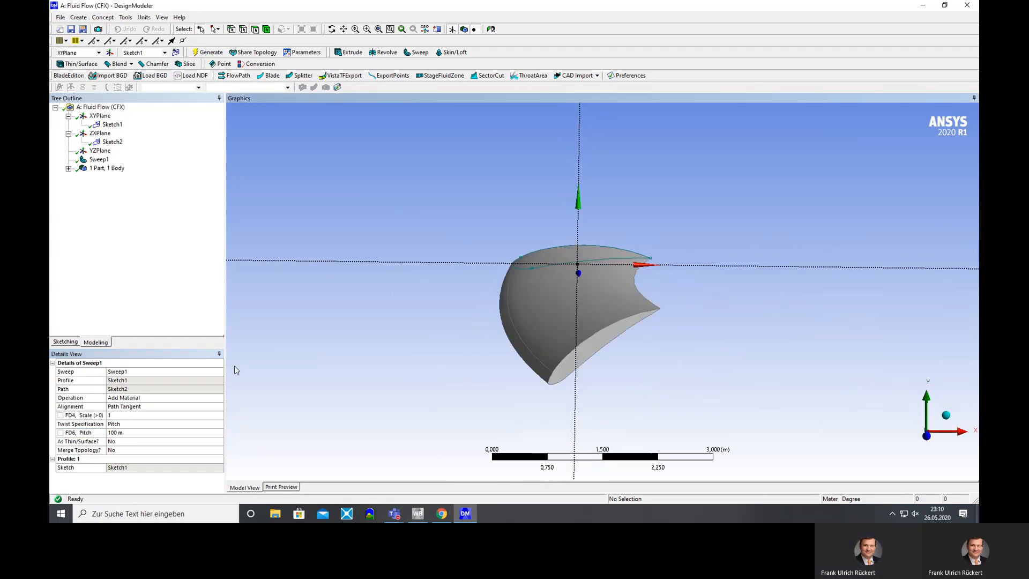
Set Sweep1's twist pitch to 120 m and regenerate the blade.
{"action": "left_click", "coordinate": [142, 432]}
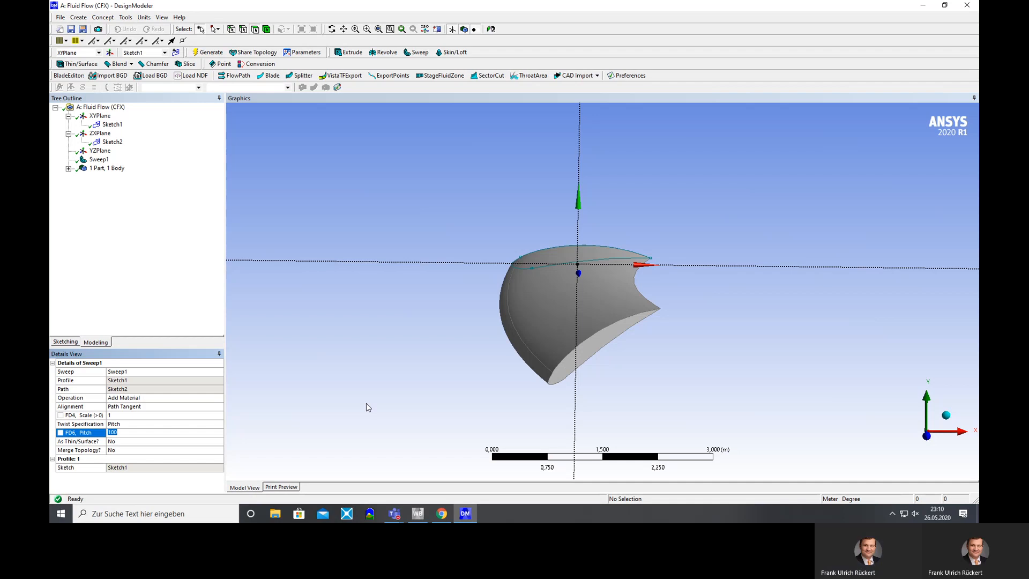
{"action": "type", "text": "120"}
{"action": "key", "text": "Return"}
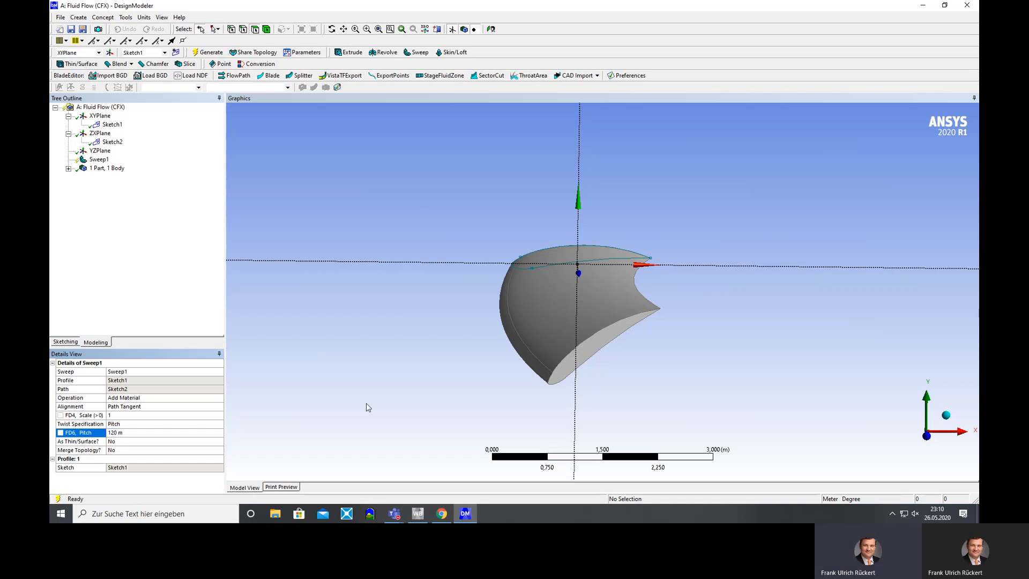
{"action": "left_click", "coordinate": [206, 52]}
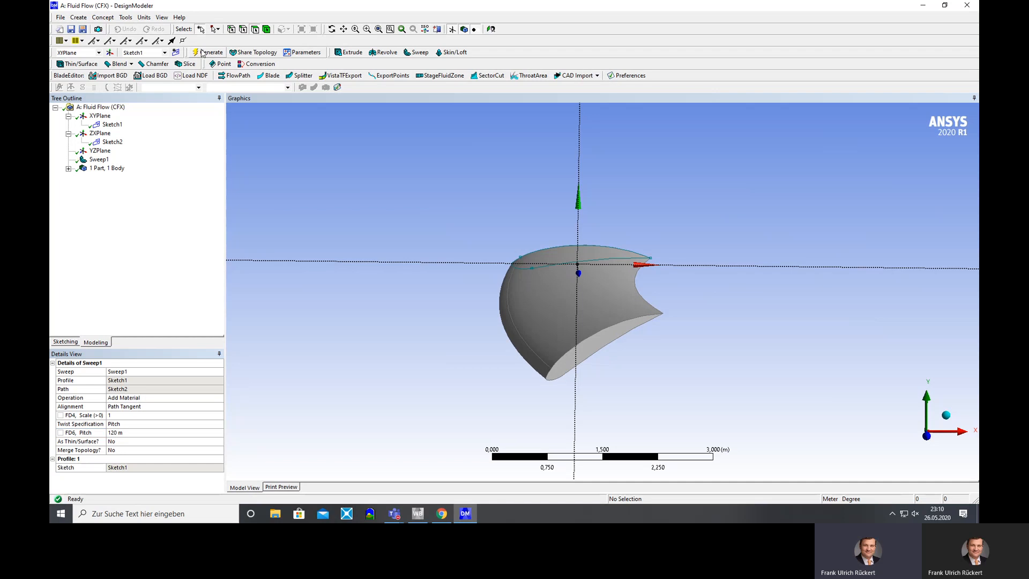
Set Sweep1's twist pitch to 200 m, regenerate the blade, and inspect its twist from several angles.
{"action": "left_click", "coordinate": [134, 433]}
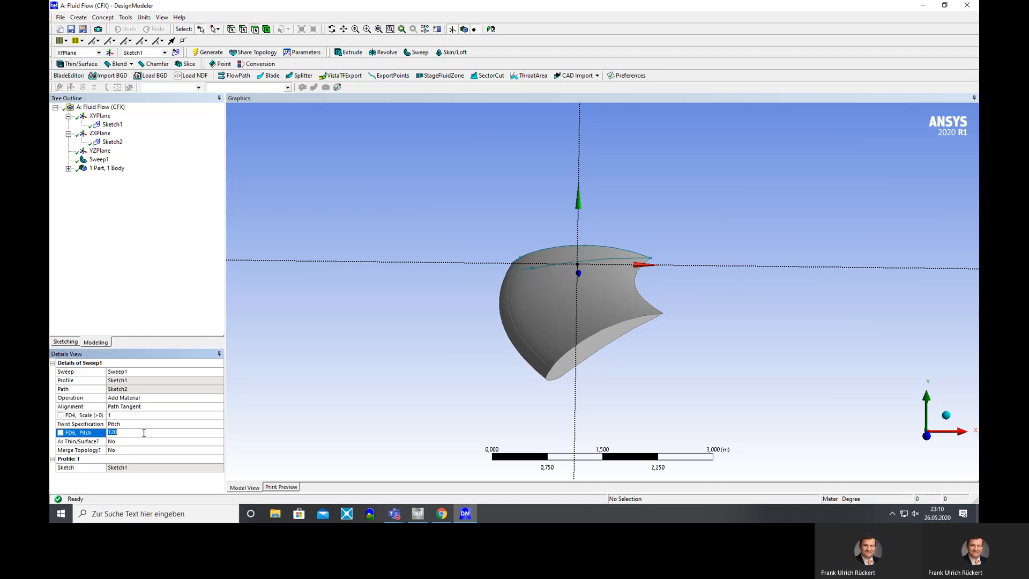
{"action": "type", "text": "200"}
{"action": "key", "text": "Return"}
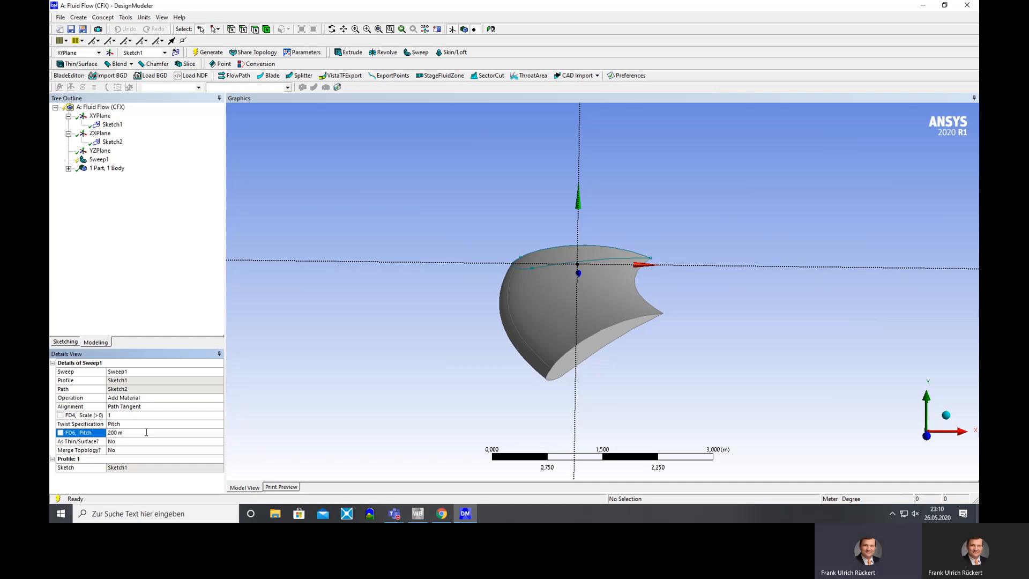
{"action": "left_click", "coordinate": [207, 52]}
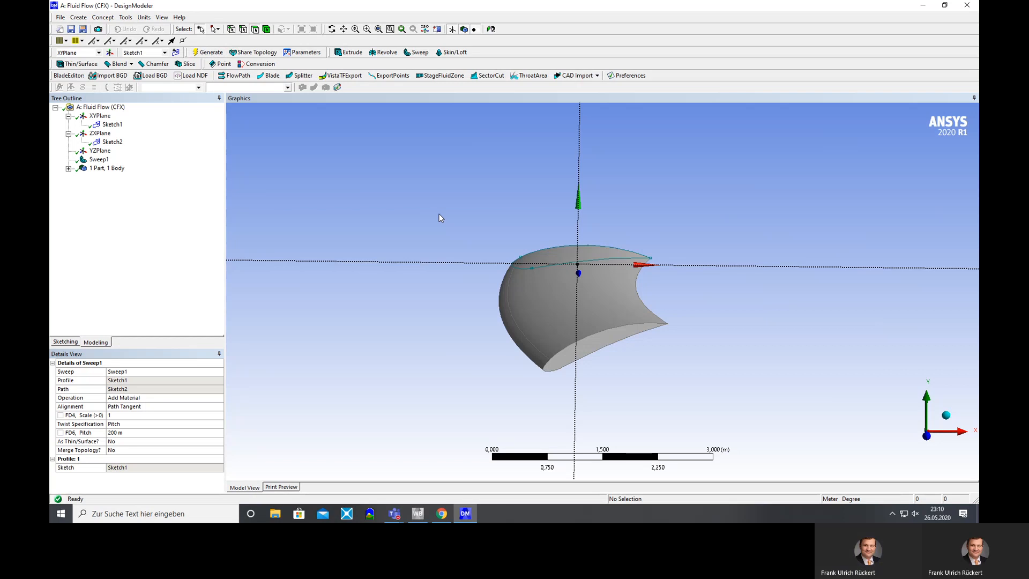
{"action": "middle_click_drag", "start_coordinate": [437, 218], "coordinate": [393, 221]}
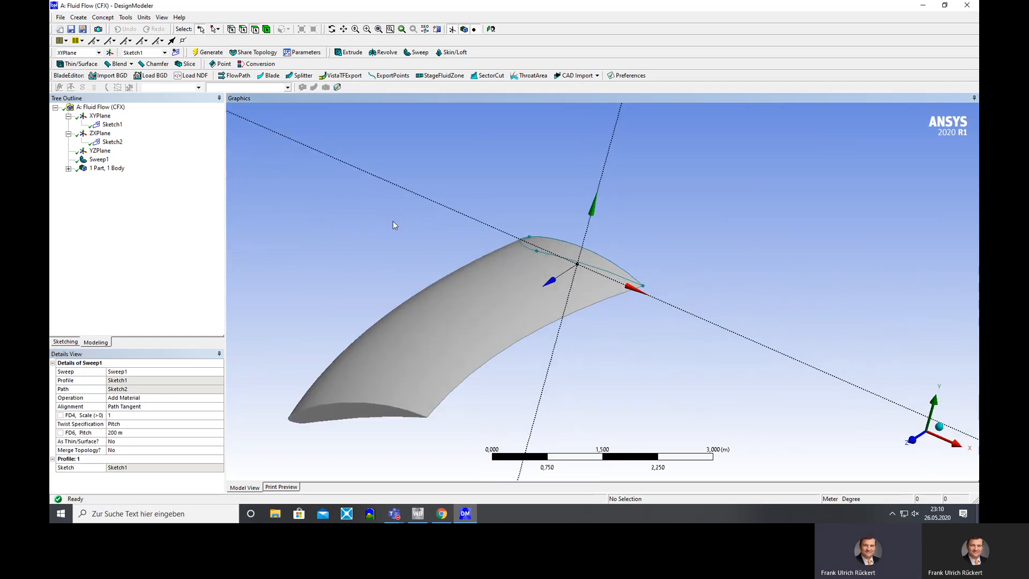
{"action": "mouse_move", "coordinate": [479, 355]}
{"action": "middle_mouse_down"}
{"action": "mouse_move", "coordinate": [477, 340]}
{"action": "mouse_move", "coordinate": [523, 326]}
{"action": "mouse_move", "coordinate": [490, 347]}
{"action": "middle_mouse_up"}
{"action": "scroll", "coordinate": [493, 347], "scroll_direction": "up", "scroll_amount": 2}
{"action": "scroll", "coordinate": [493, 345], "scroll_direction": "down", "scroll_amount": 4}
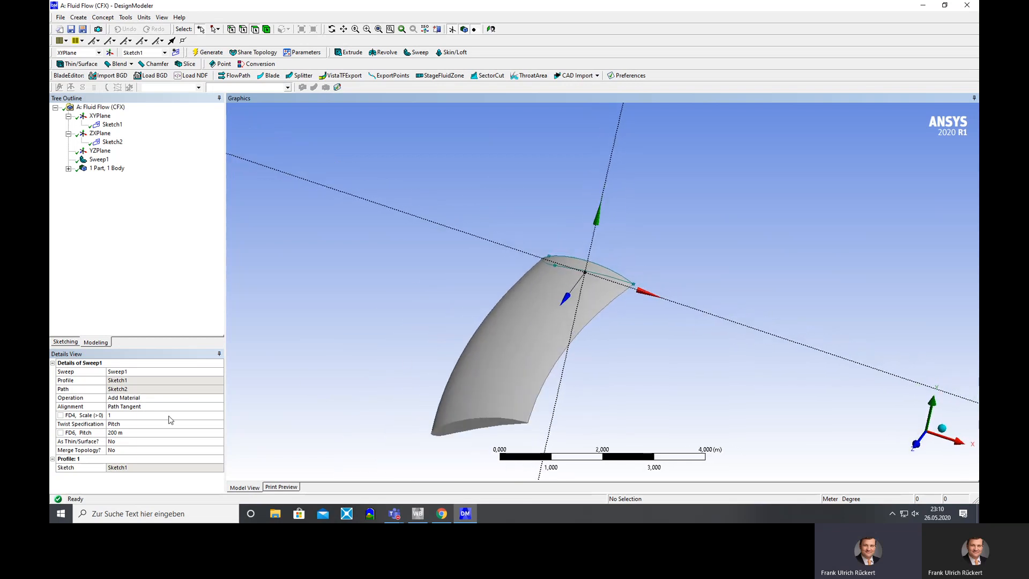
Taper the blade by trying a Sweep1 scale of 0.7 and setting it to 0.4, regenerating after each value.
{"action": "left_click", "coordinate": [122, 417]}
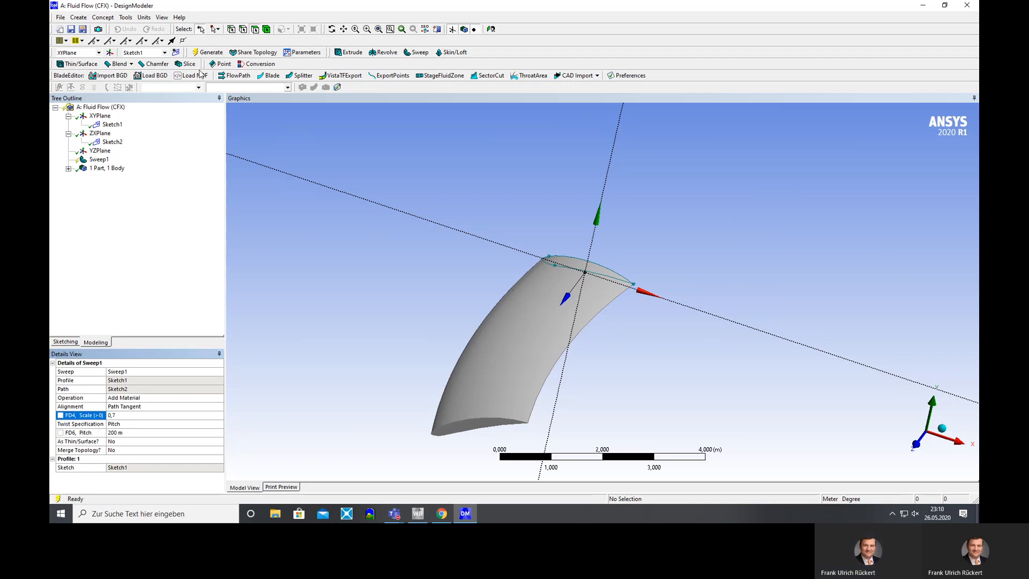
{"action": "left_click", "coordinate": [208, 52]}
{"action": "left_click", "coordinate": [130, 415]}
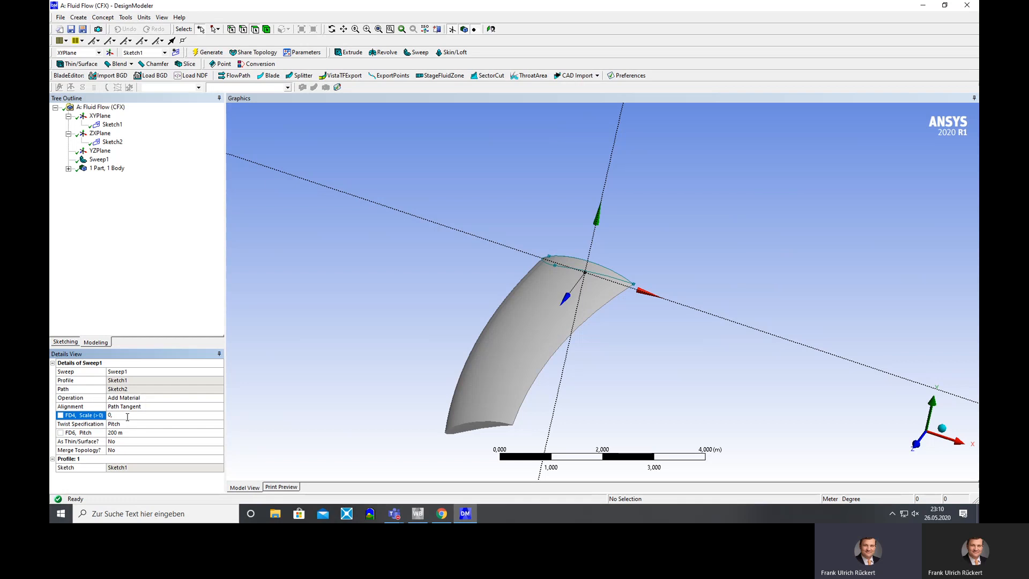
{"action": "type", "text": "4"}
{"action": "left_click", "coordinate": [210, 53]}
{"action": "middle_click_drag", "start_coordinate": [430, 233], "coordinate": [670, 316]}
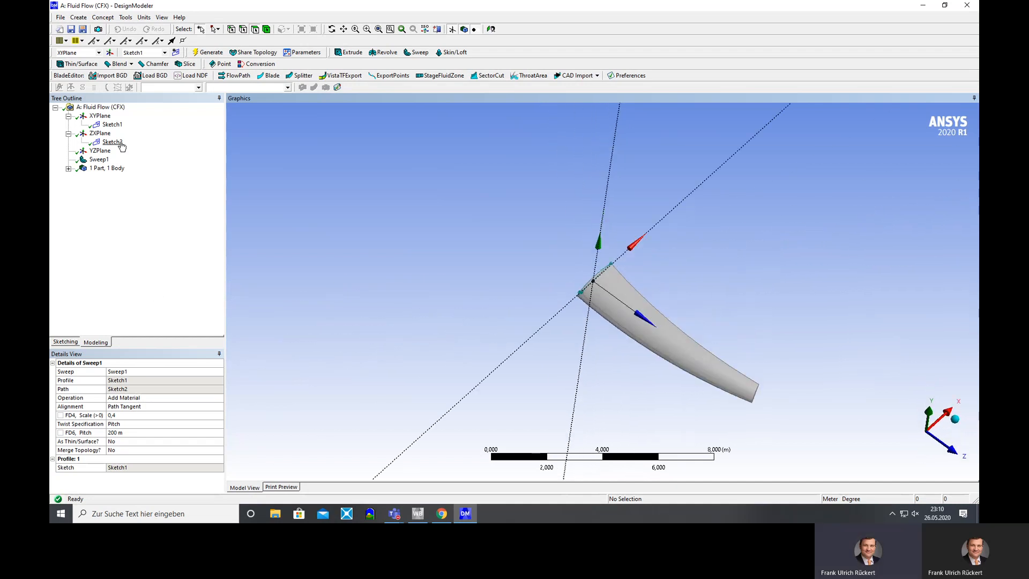
Edit Sketch2 on ZXPlane, try pulling the path spline's tip end point inward with the Drag tool, and undo the move.
{"action": "left_click", "coordinate": [112, 142]}
{"action": "scroll", "coordinate": [595, 317], "scroll_direction": "up", "scroll_amount": 2}
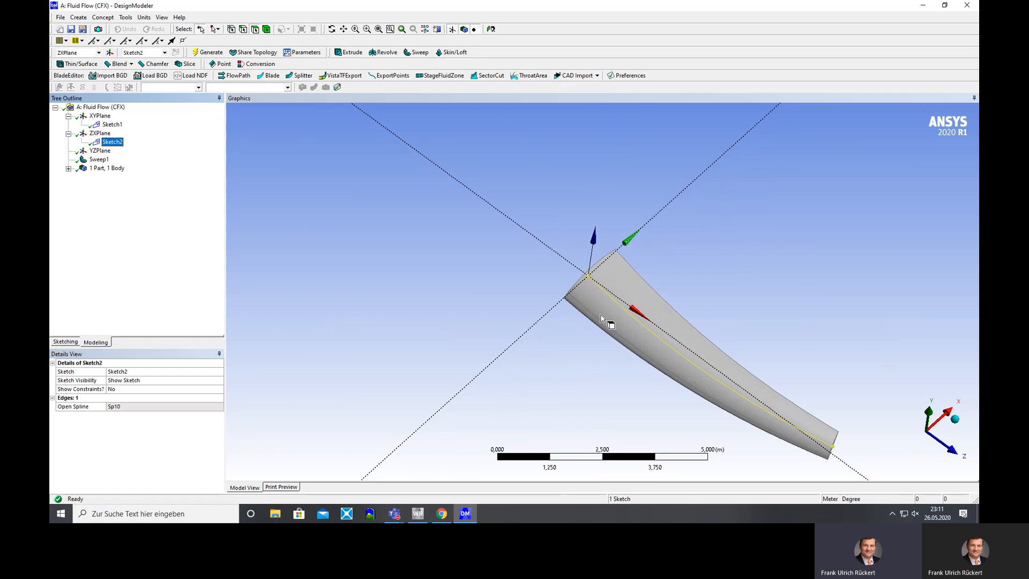
{"action": "left_click", "coordinate": [65, 342]}
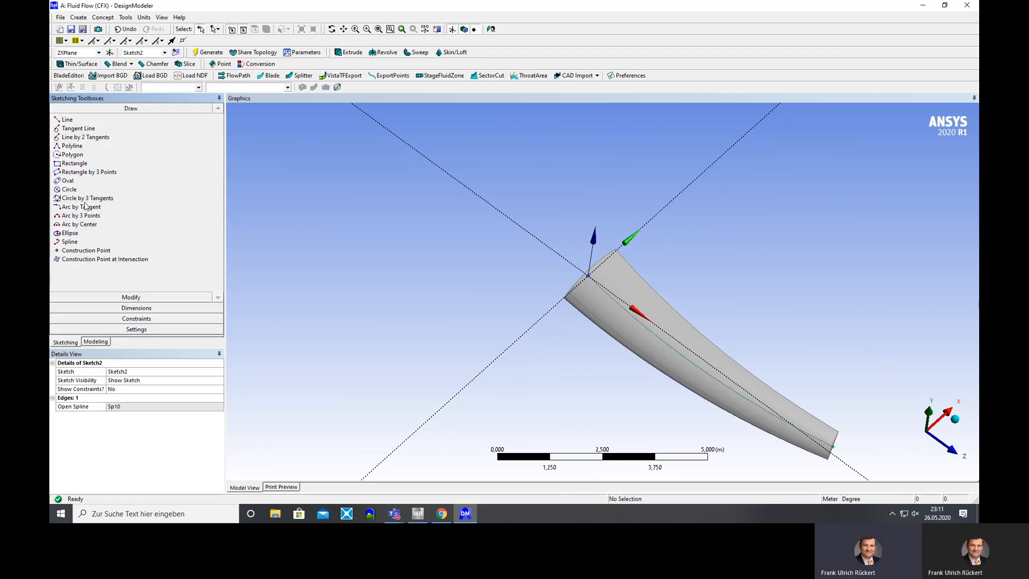
{"action": "left_click", "coordinate": [124, 298]}
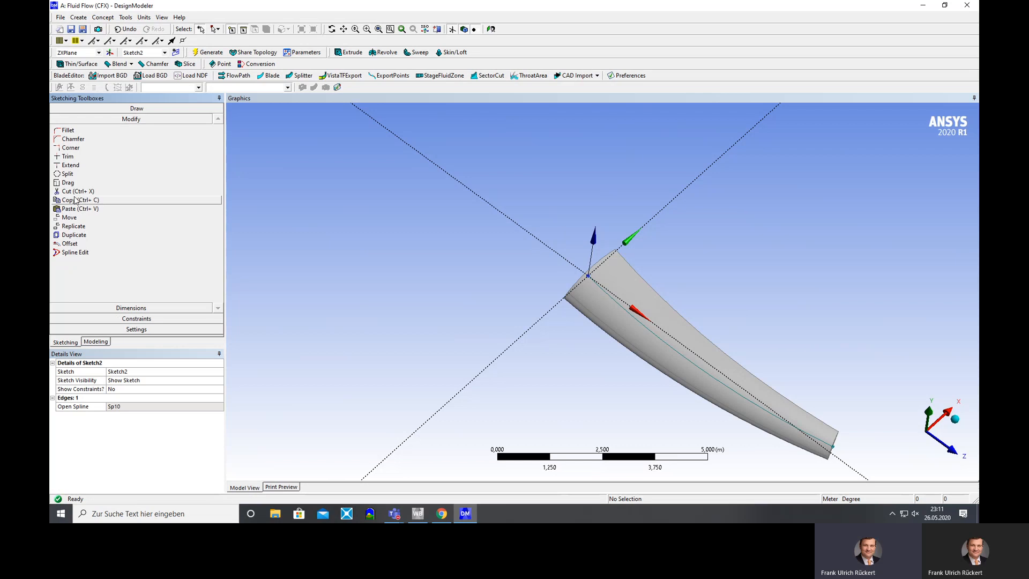
{"action": "left_click", "coordinate": [66, 183]}
{"action": "left_click_drag", "start_coordinate": [835, 446], "coordinate": [761, 385]}
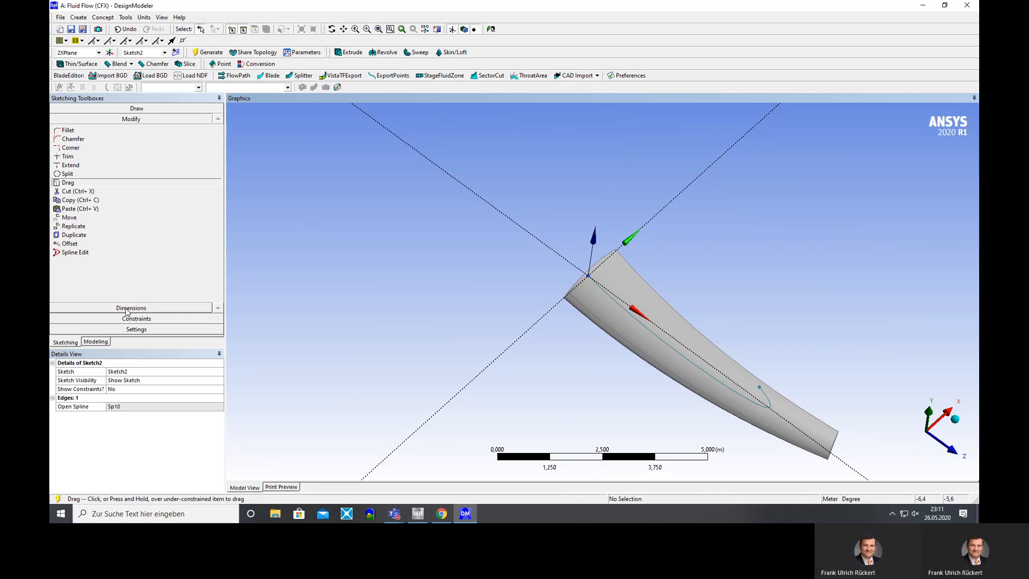
{"action": "left_click", "coordinate": [126, 29]}
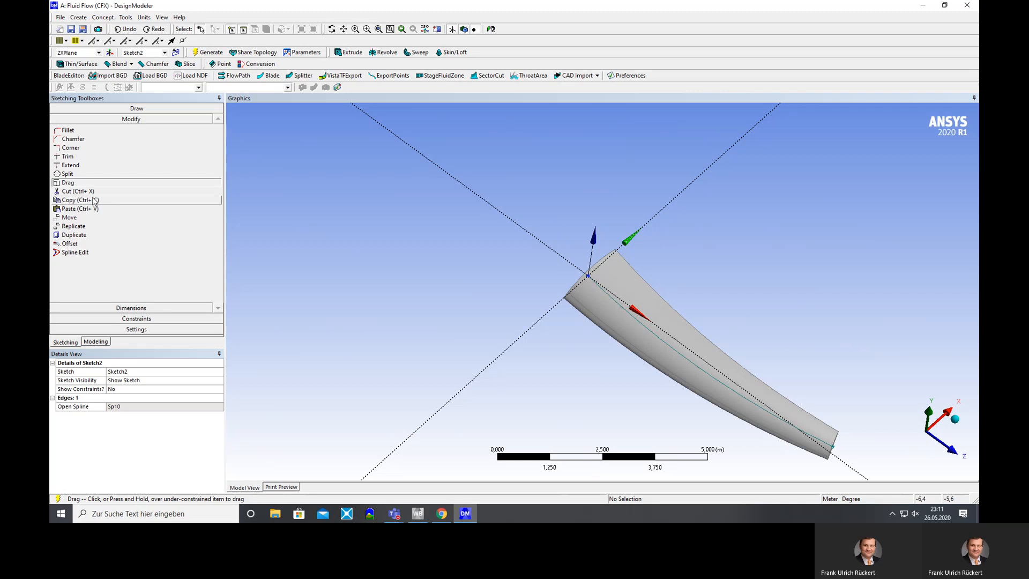
Place a construction point on Sketch2's path spline, slightly nearer the blade root than its middle.
{"action": "left_click", "coordinate": [97, 308]}
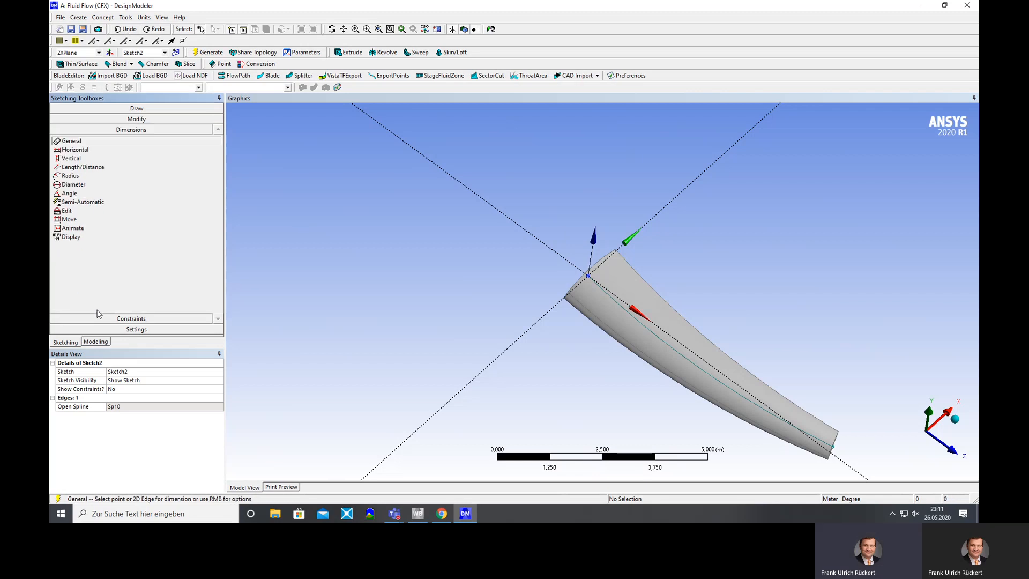
{"action": "left_click", "coordinate": [99, 319]}
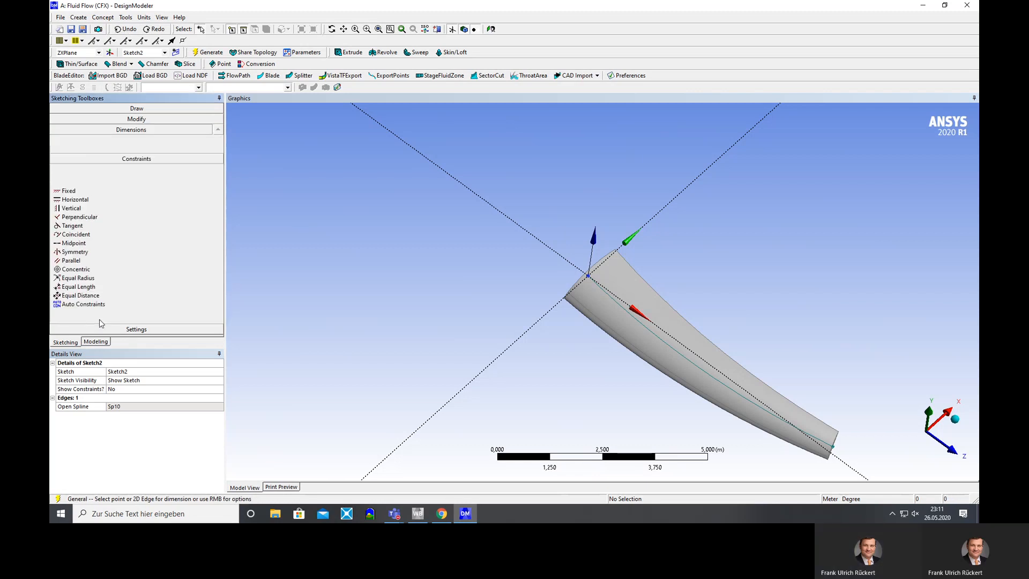
{"action": "left_click", "coordinate": [156, 109]}
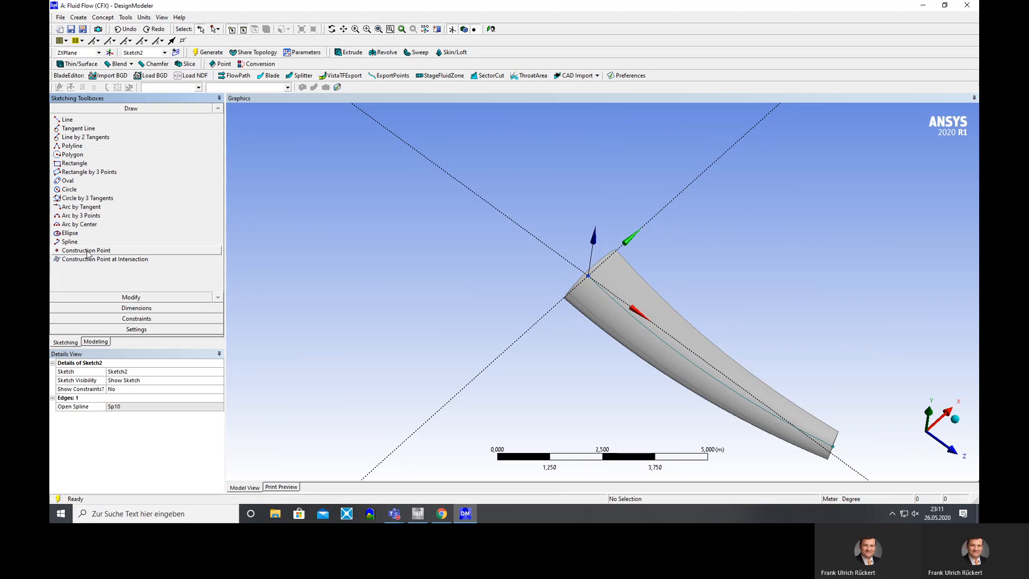
{"action": "left_click", "coordinate": [88, 252]}
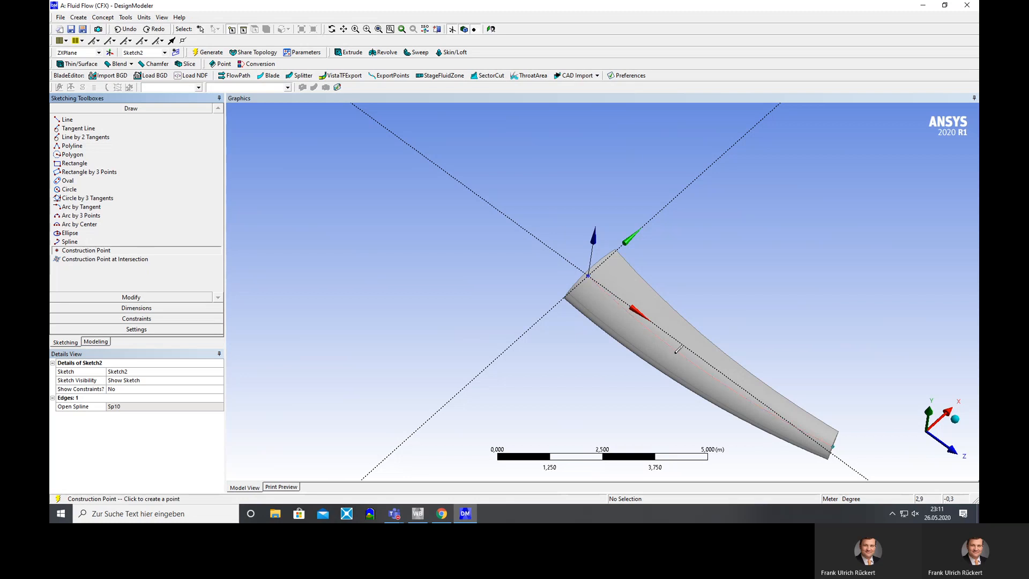
{"action": "left_click", "coordinate": [683, 355]}
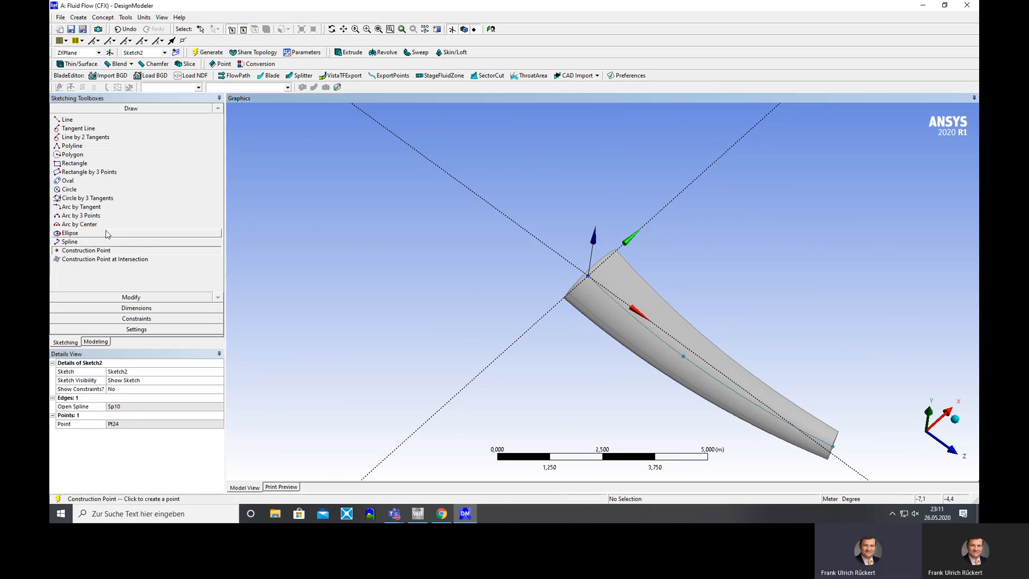
Use the Drag tool to shift Sketch2's construction point toward the root and pull the path spline's tip end point inward.
{"action": "left_click", "coordinate": [129, 297]}
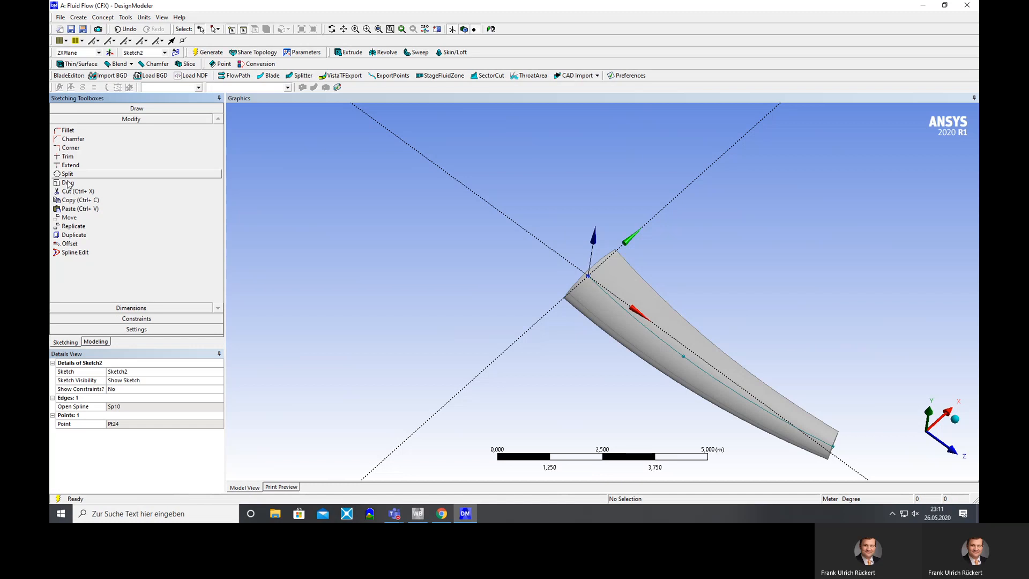
{"action": "left_click", "coordinate": [67, 182]}
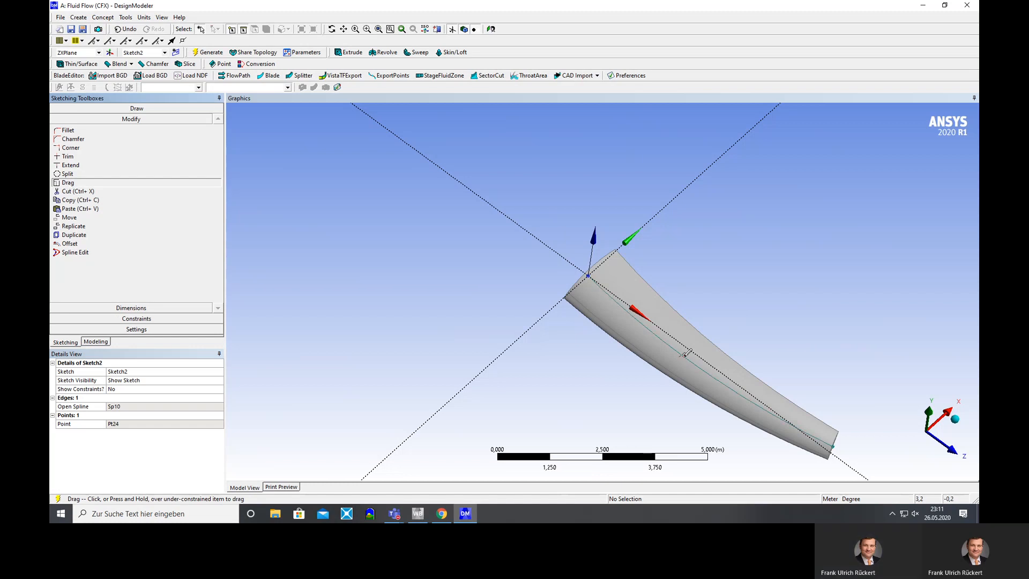
{"action": "left_click_drag", "start_coordinate": [688, 356], "coordinate": [632, 317]}
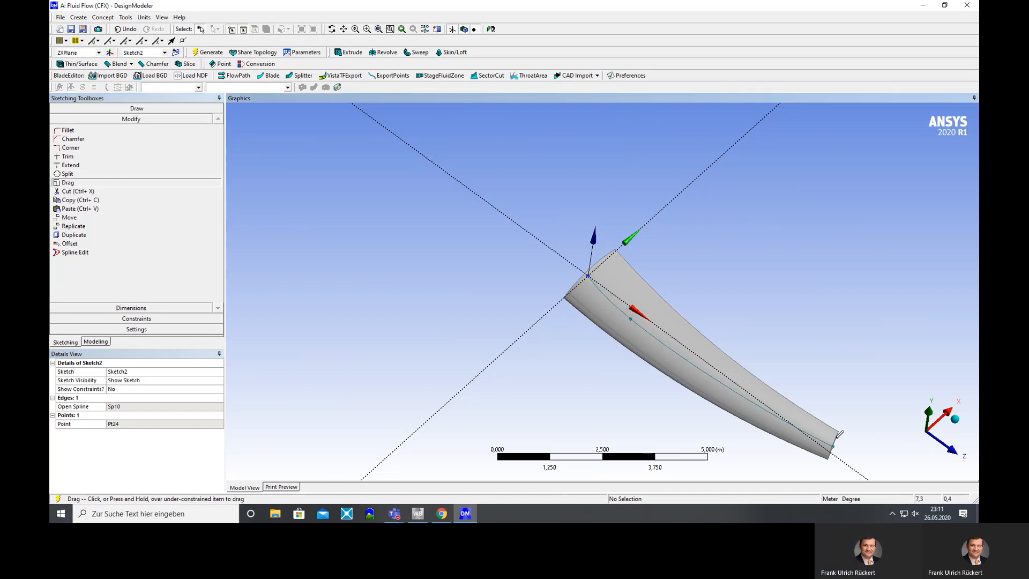
{"action": "left_click_drag", "start_coordinate": [837, 441], "coordinate": [769, 403]}
{"action": "left_click", "coordinate": [723, 385]}
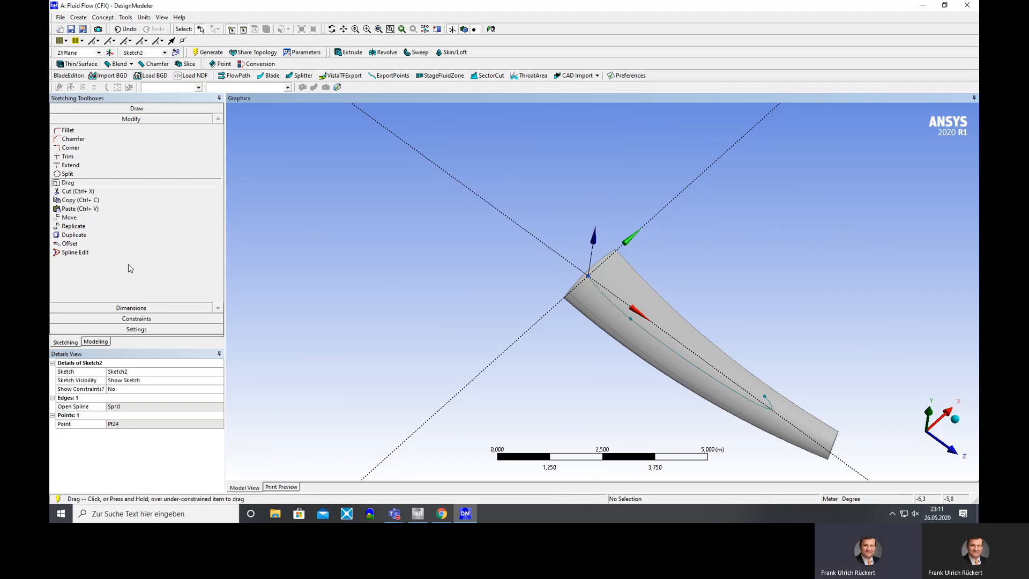
Place two more construction points on Sketch2's path spline, between the existing construction point and the blade tip.
{"action": "left_click", "coordinate": [113, 110]}
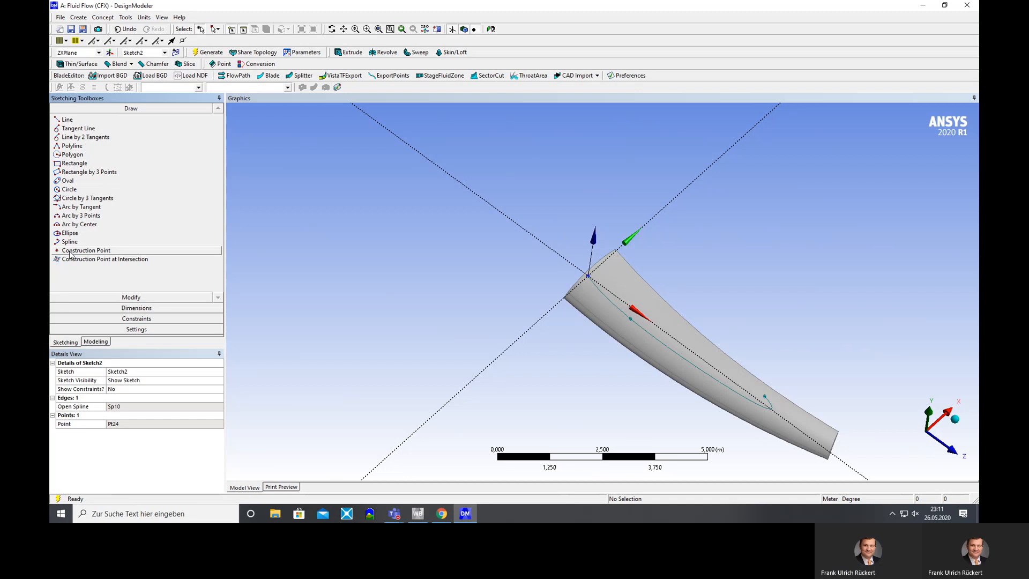
{"action": "left_click", "coordinate": [70, 250]}
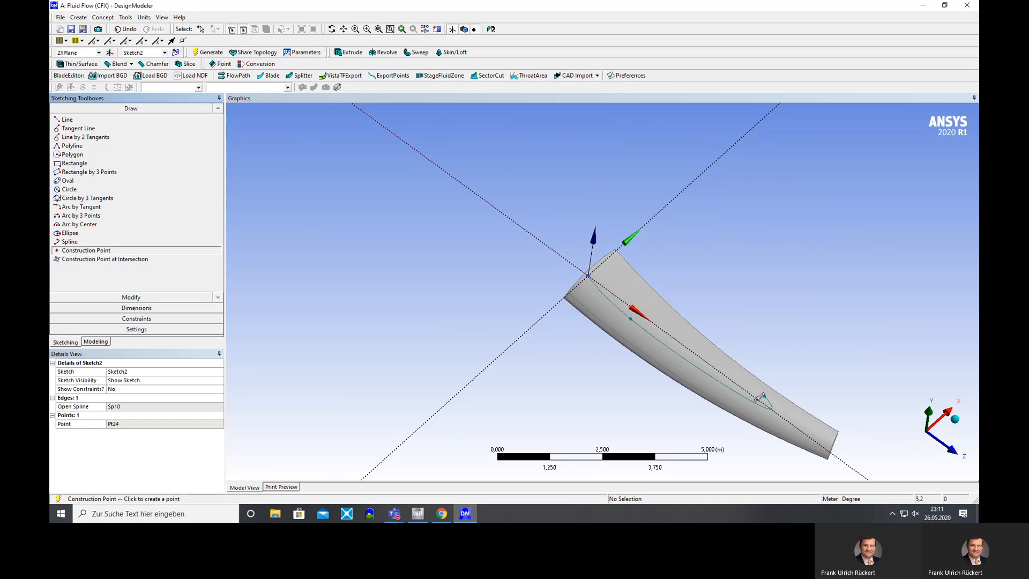
{"action": "left_click", "coordinate": [697, 368]}
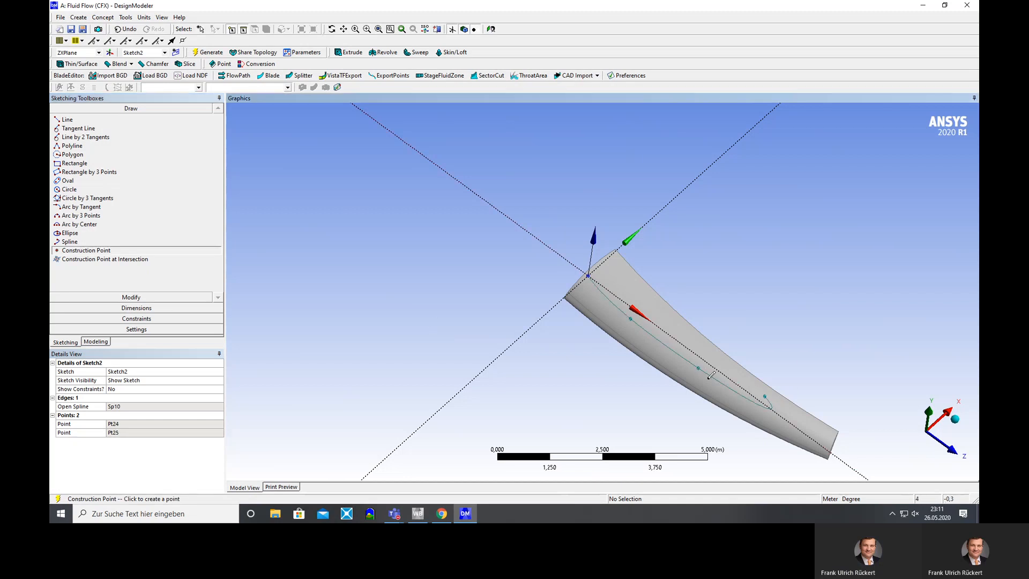
{"action": "left_click", "coordinate": [733, 391]}
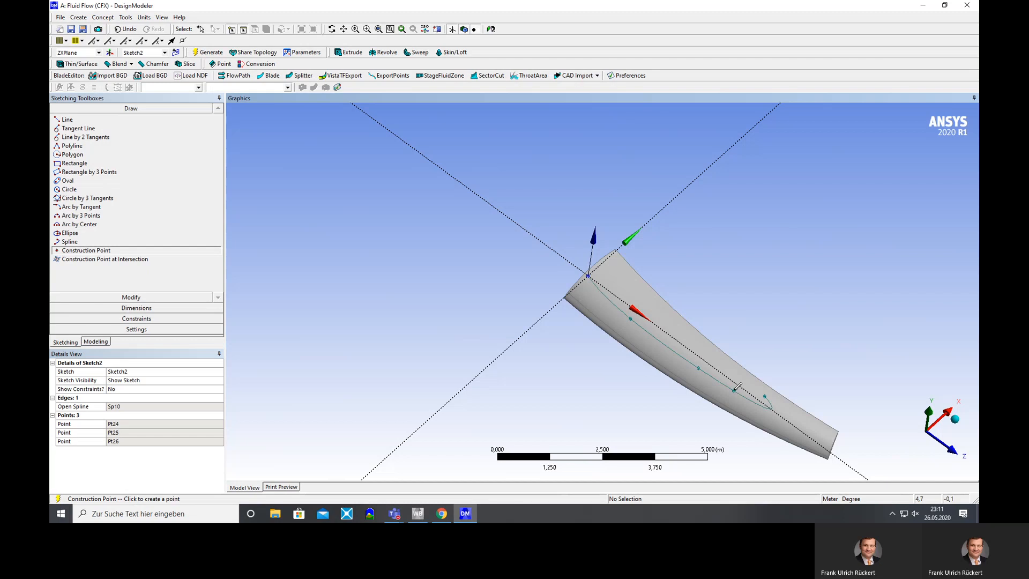
Use the Drag tool to shift the two new points toward the root and straighten the spline's tip end near the axis, and regenerate.
{"action": "left_click", "coordinate": [113, 298]}
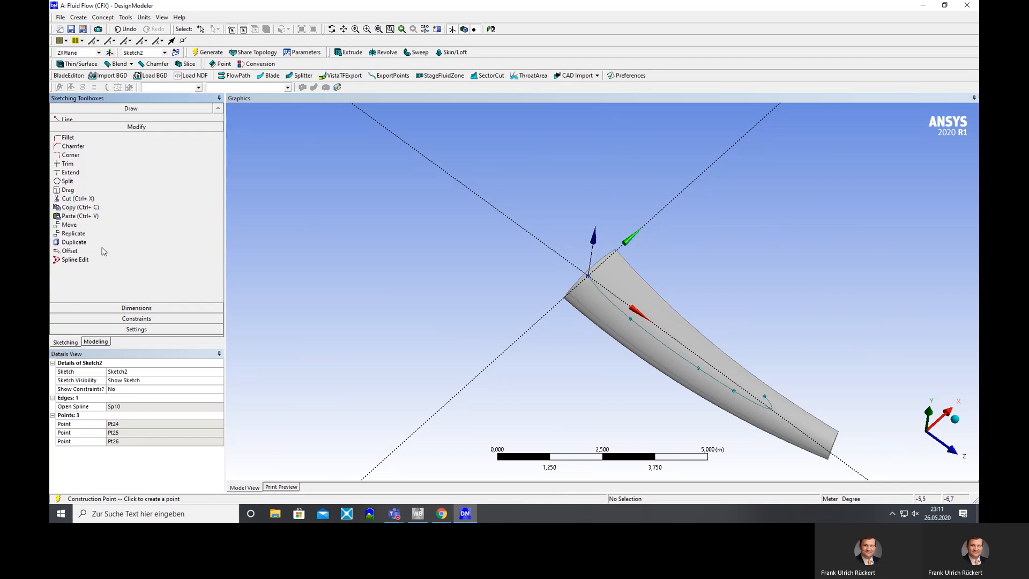
{"action": "left_click", "coordinate": [68, 182]}
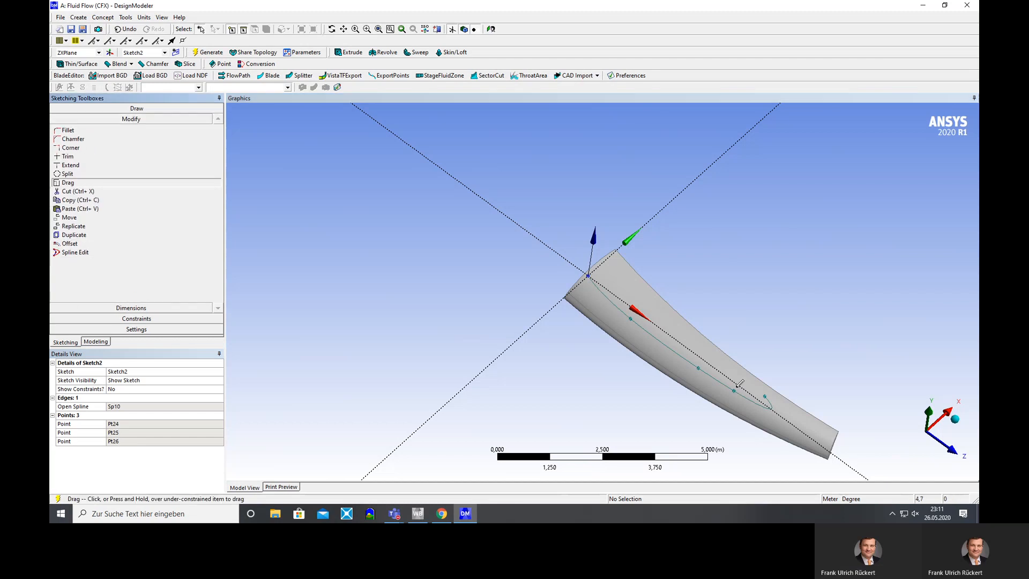
{"action": "left_click_drag", "start_coordinate": [697, 366], "coordinate": [656, 341]}
{"action": "left_click_drag", "start_coordinate": [732, 394], "coordinate": [692, 365]}
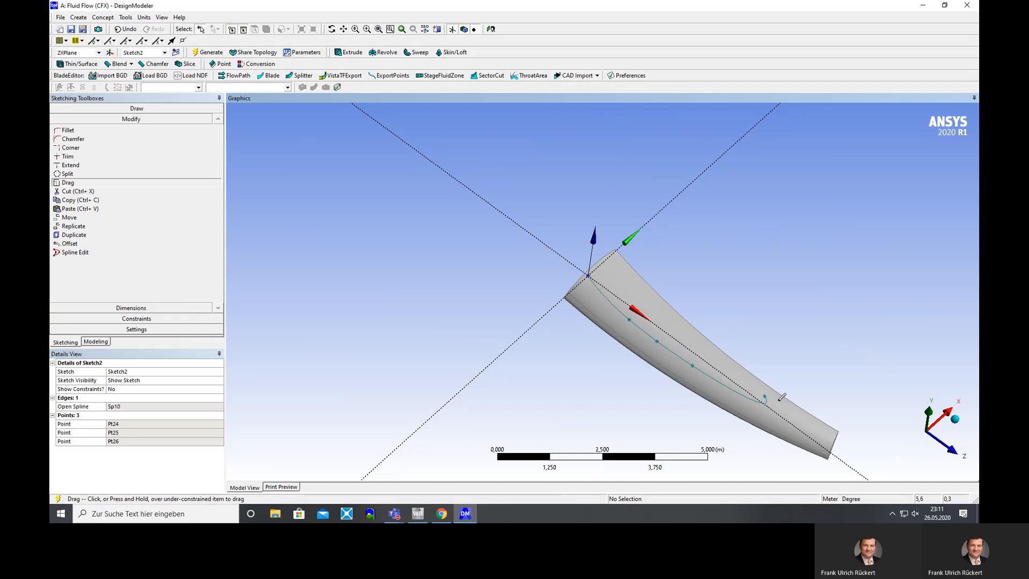
{"action": "left_click_drag", "start_coordinate": [767, 394], "coordinate": [775, 402]}
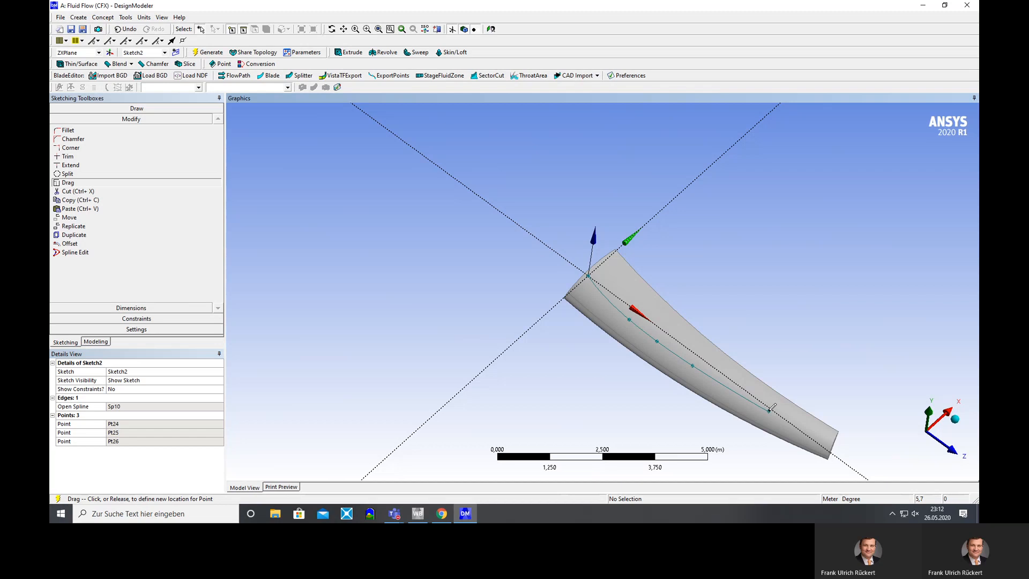
{"action": "left_click_drag", "start_coordinate": [773, 407], "coordinate": [773, 407]}
{"action": "left_click", "coordinate": [210, 52]}
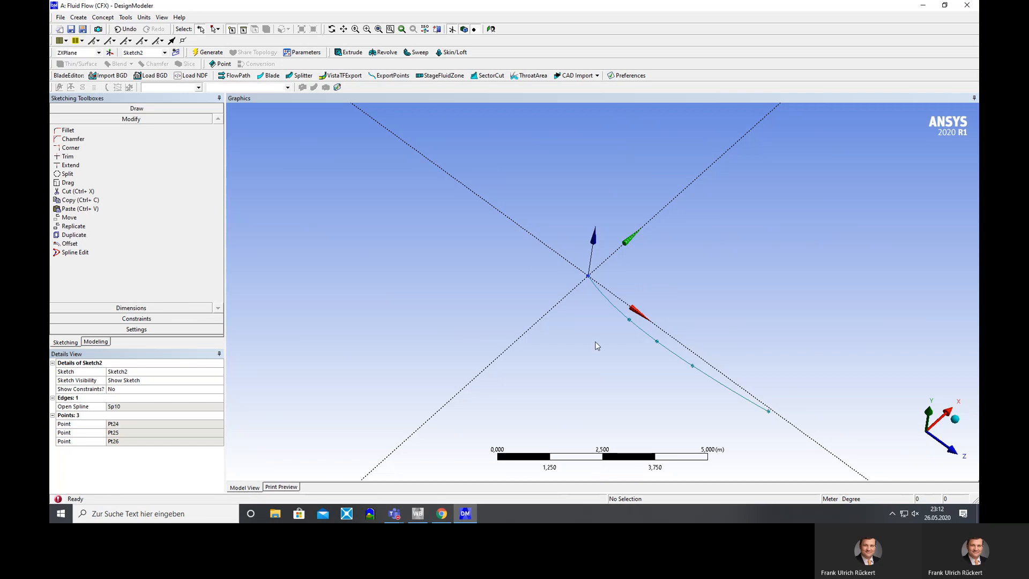
{"action": "mouse_move", "coordinate": [596, 344]}
{"action": "middle_mouse_down"}
{"action": "mouse_move", "coordinate": [599, 313]}
{"action": "mouse_move", "coordinate": [593, 329]}
{"action": "middle_mouse_up"}
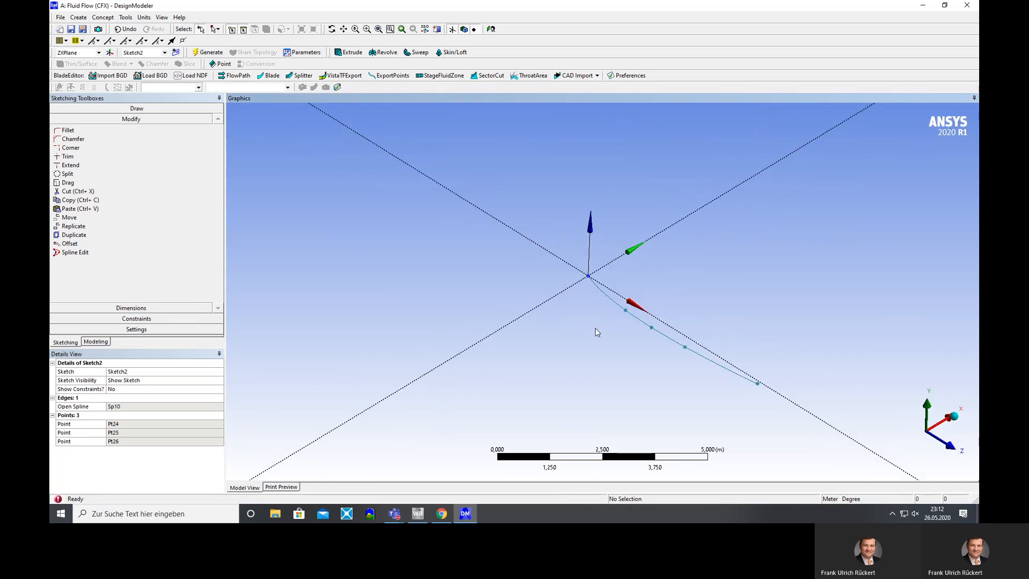
Review Sweep1's details and delete the Sweep1 feature from the model.
{"action": "left_click", "coordinate": [100, 343]}
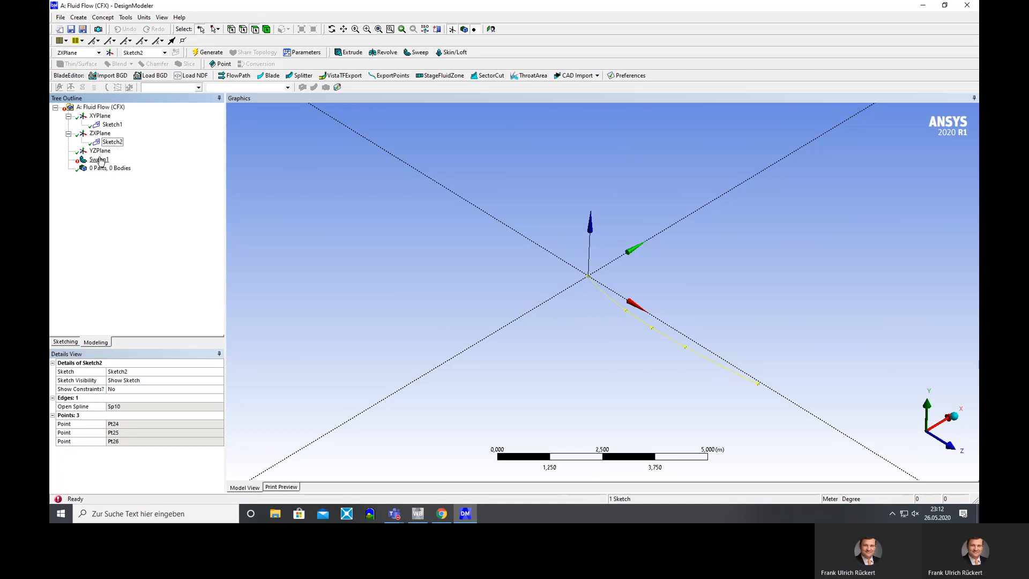
{"action": "left_click", "coordinate": [100, 160]}
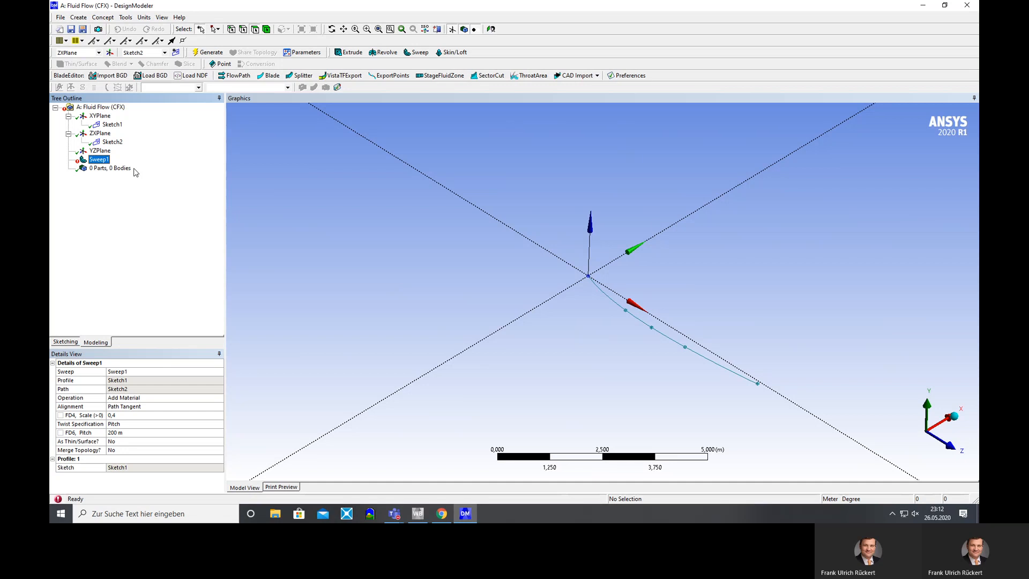
{"action": "left_click", "coordinate": [78, 341]}
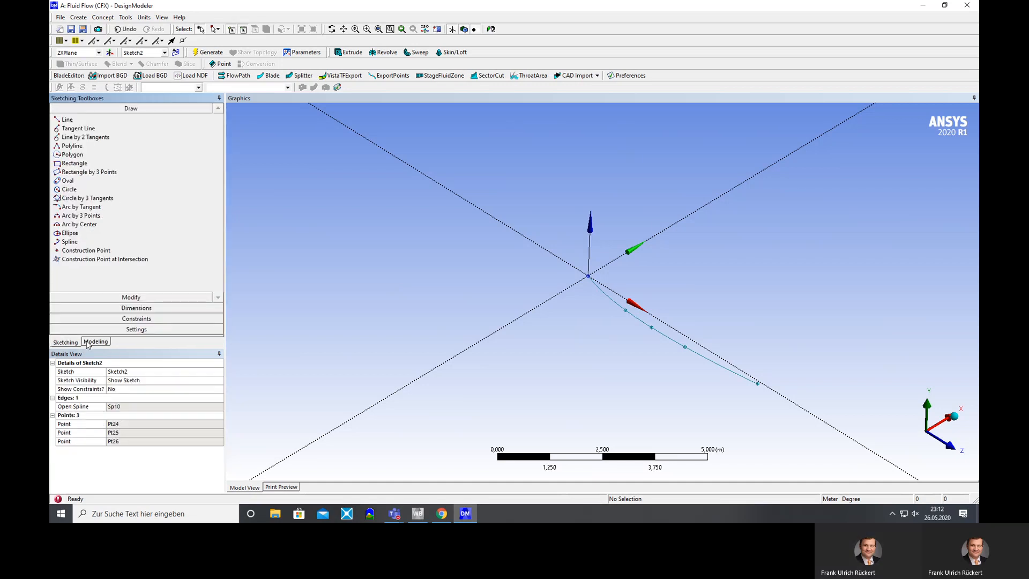
{"action": "left_click", "coordinate": [89, 342]}
{"action": "scroll", "coordinate": [403, 281], "scroll_direction": "up", "scroll_amount": 1}
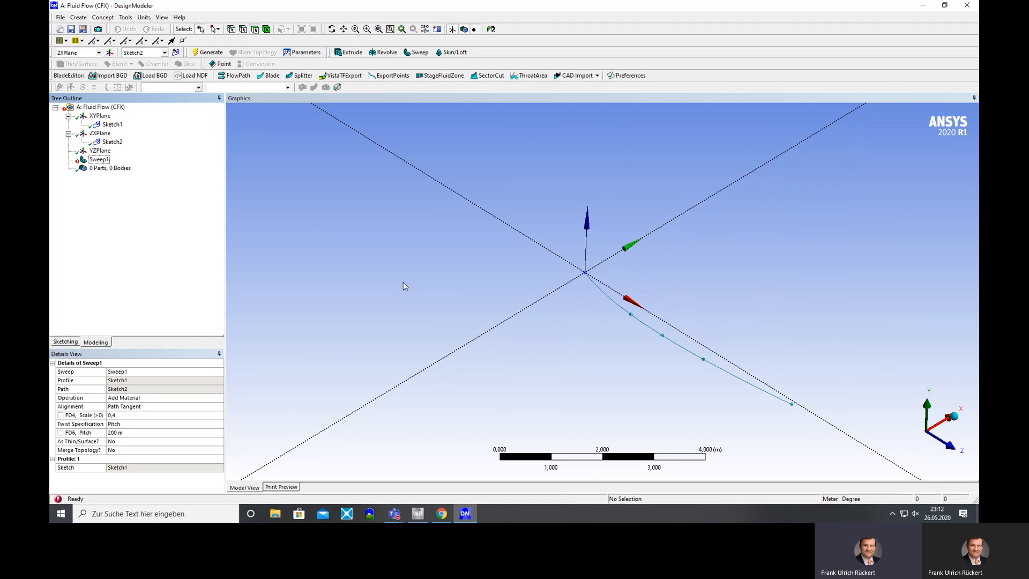
{"action": "scroll", "coordinate": [403, 282], "scroll_direction": "down", "scroll_amount": 1}
{"action": "left_click", "coordinate": [92, 160]}
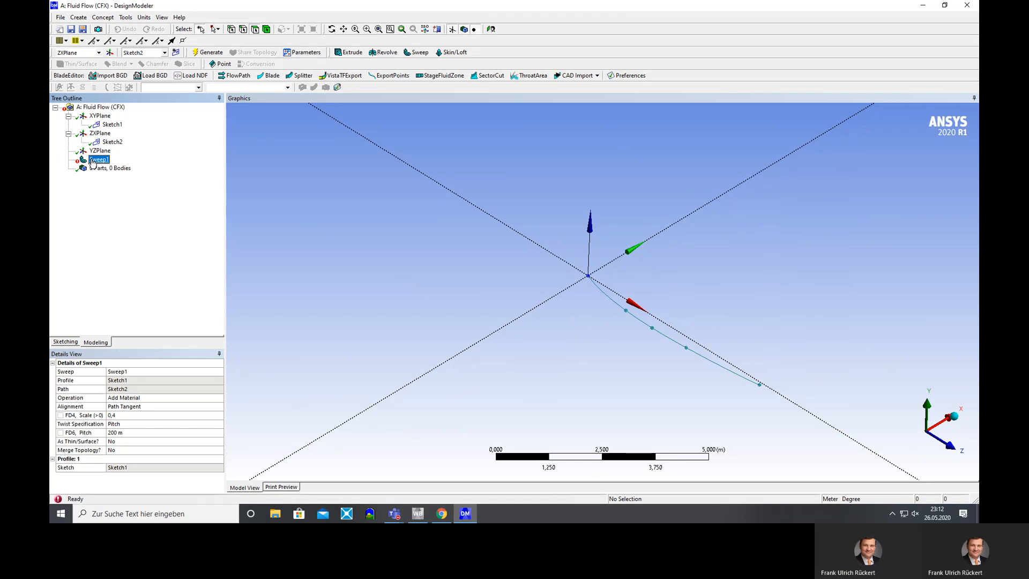
{"action": "right_click", "coordinate": [92, 161]}
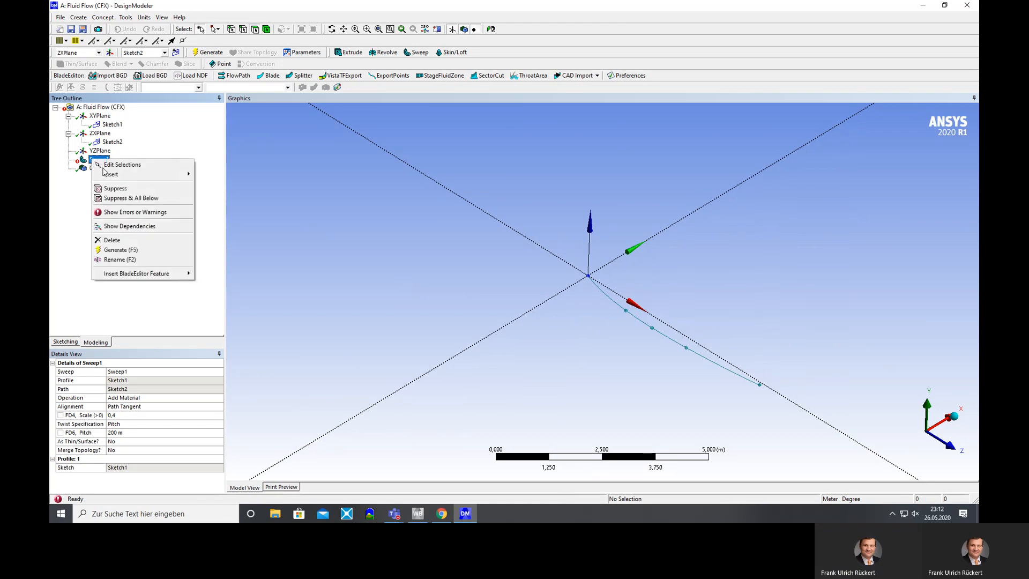
{"action": "left_click", "coordinate": [122, 240]}
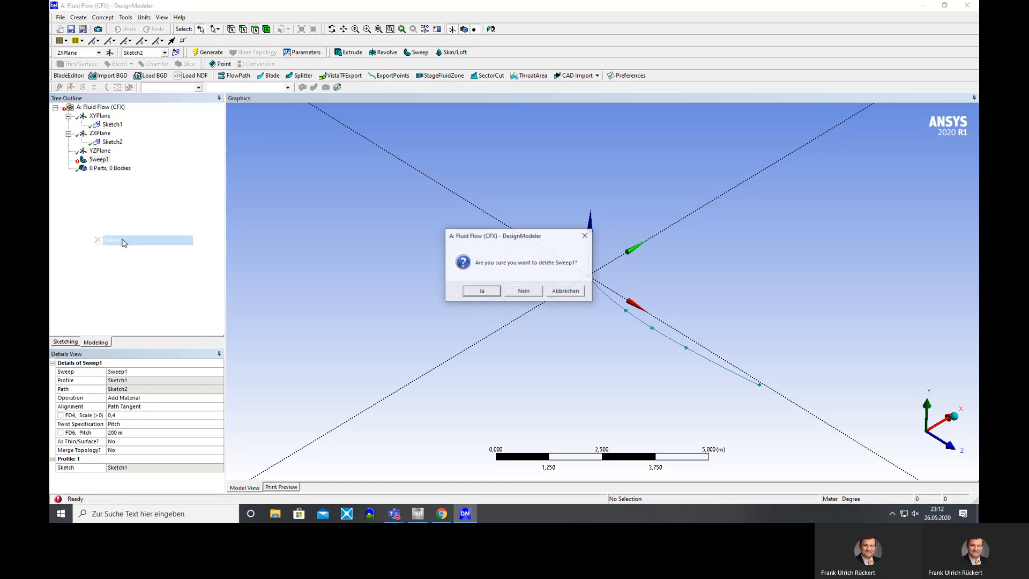
{"action": "left_click", "coordinate": [472, 291]}
Delete Sketch2 with the old path spline from ZXPlane.
{"action": "left_click", "coordinate": [113, 142]}
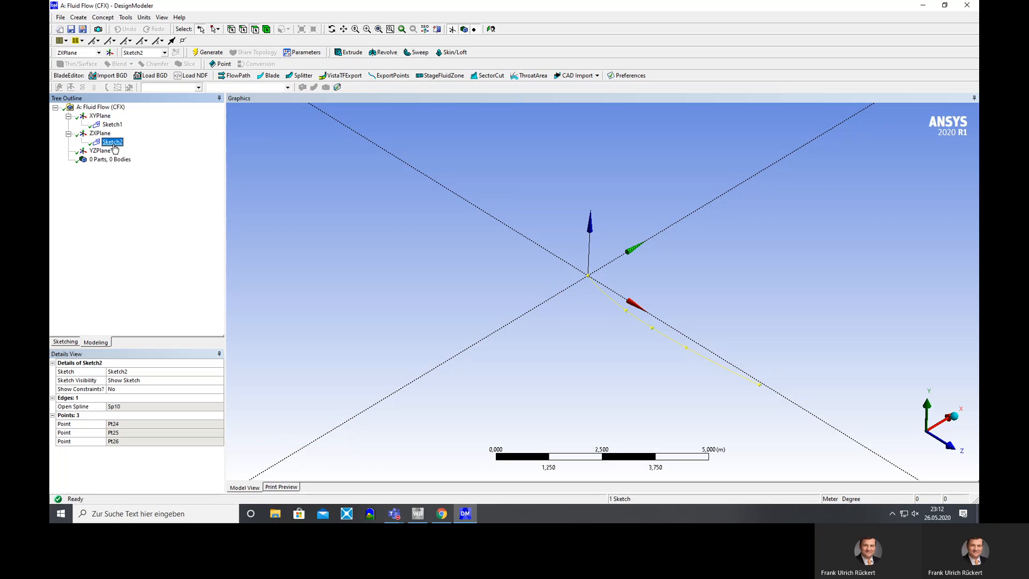
{"action": "right_click", "coordinate": [114, 149]}
{"action": "left_click", "coordinate": [132, 199]}
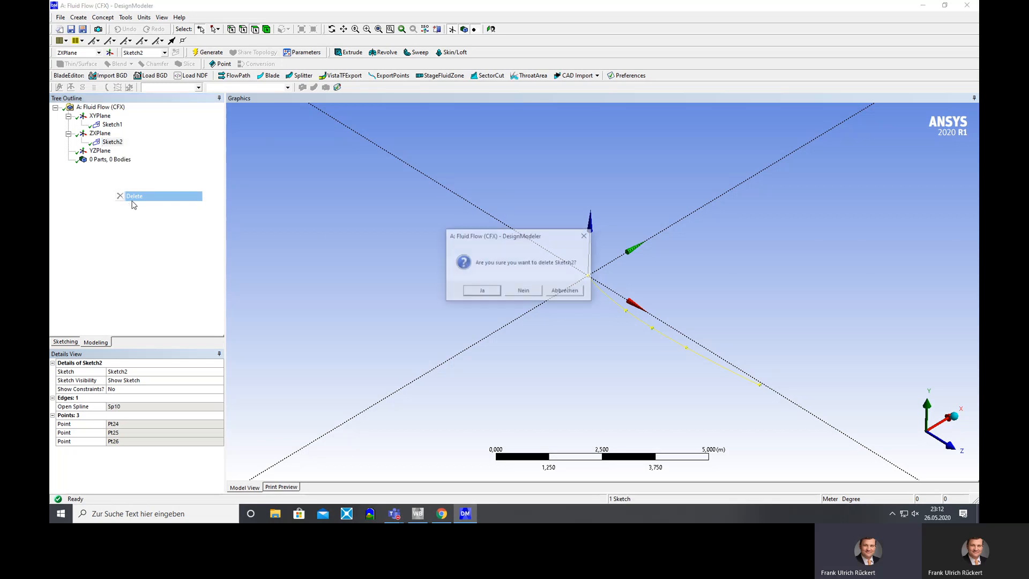
{"action": "left_click", "coordinate": [482, 291]}
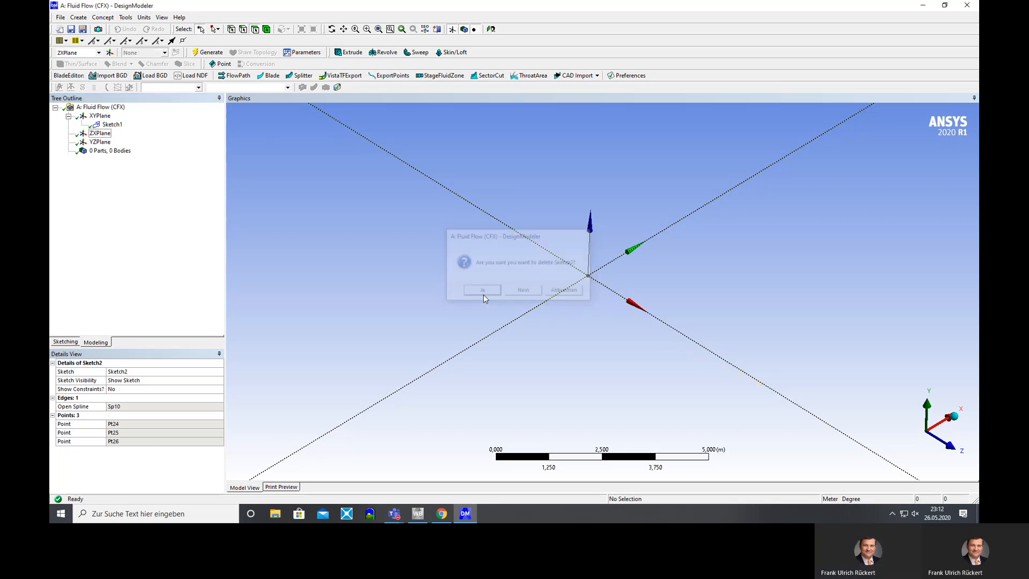
Sketch an open three-point spline on ZXPlane from the origin through about (1.6, -0.2) m to about (2.8, 0.1) m.
{"action": "left_click", "coordinate": [101, 133]}
{"action": "left_click", "coordinate": [66, 342]}
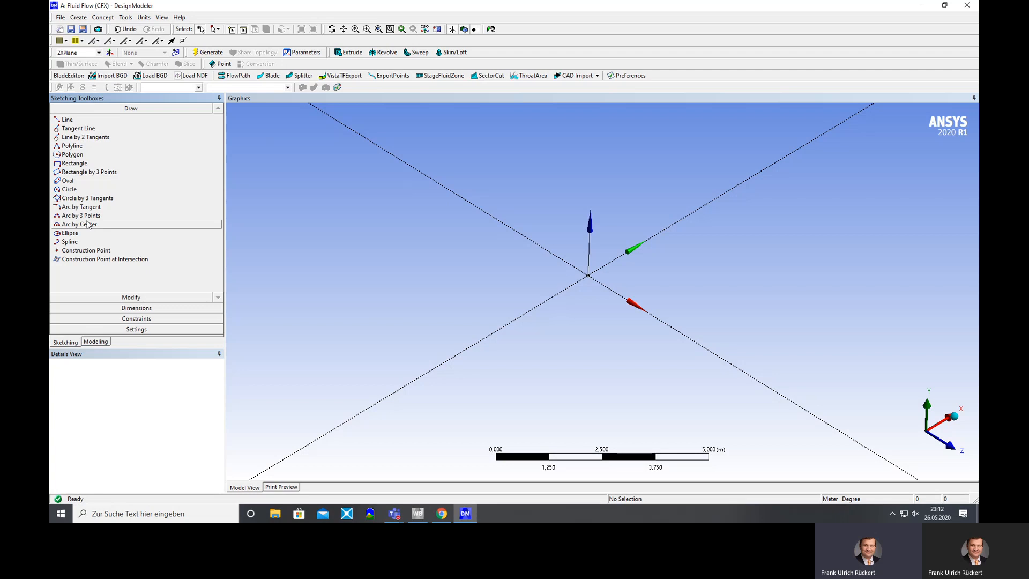
{"action": "left_click", "coordinate": [83, 242]}
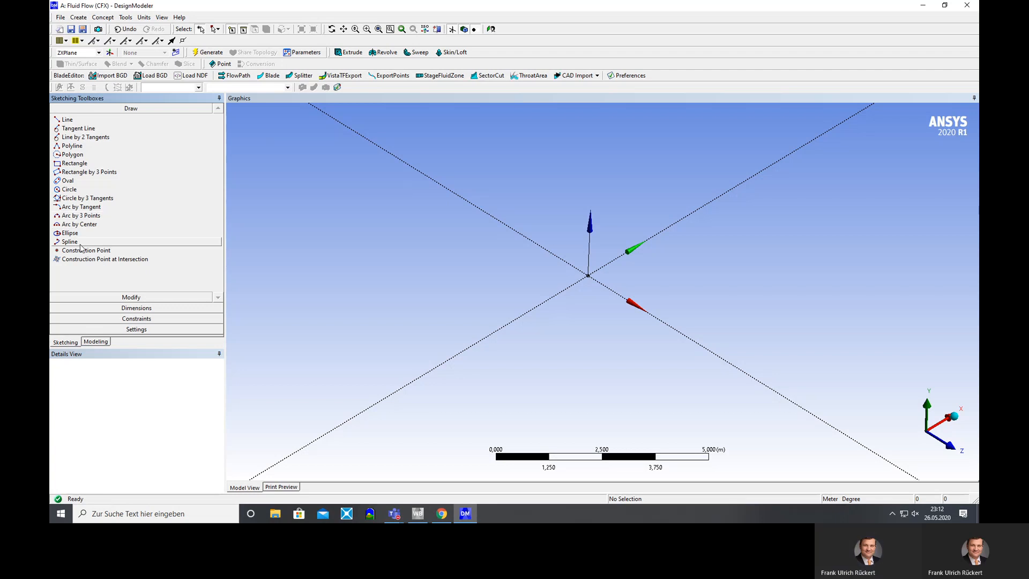
{"action": "left_click", "coordinate": [588, 275]}
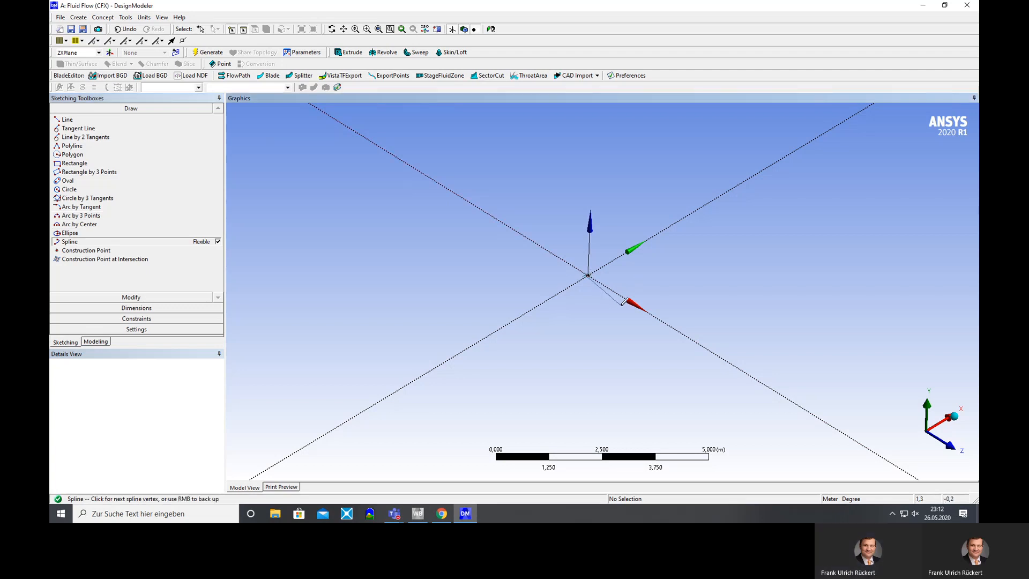
{"action": "left_click", "coordinate": [630, 307]}
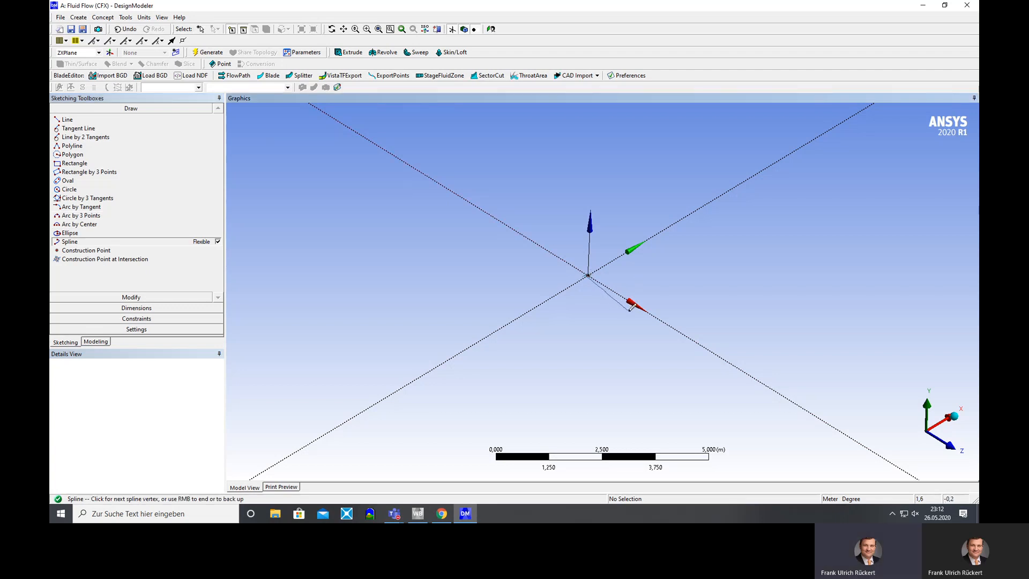
{"action": "left_click", "coordinate": [683, 325]}
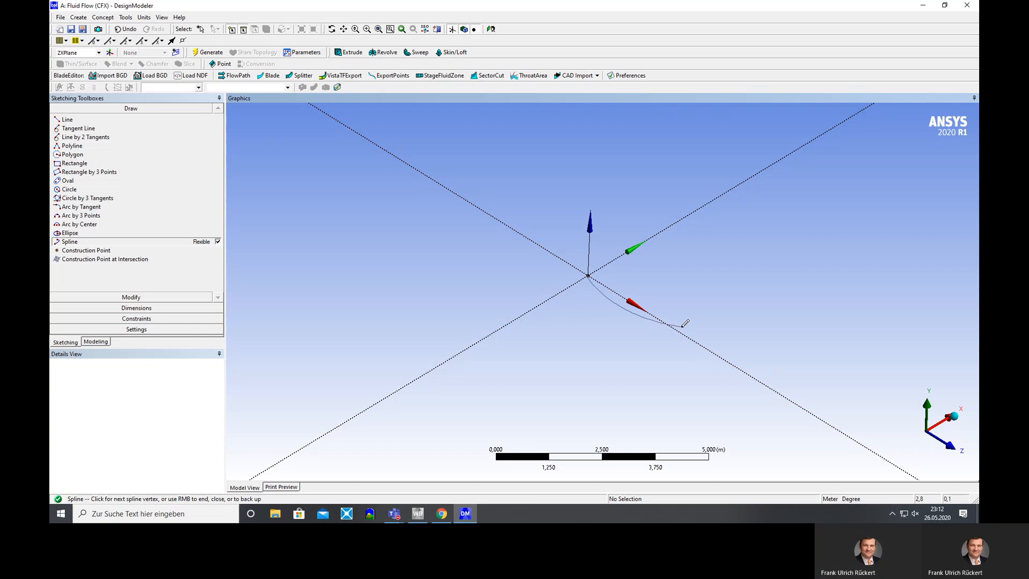
{"action": "right_click", "coordinate": [683, 325]}
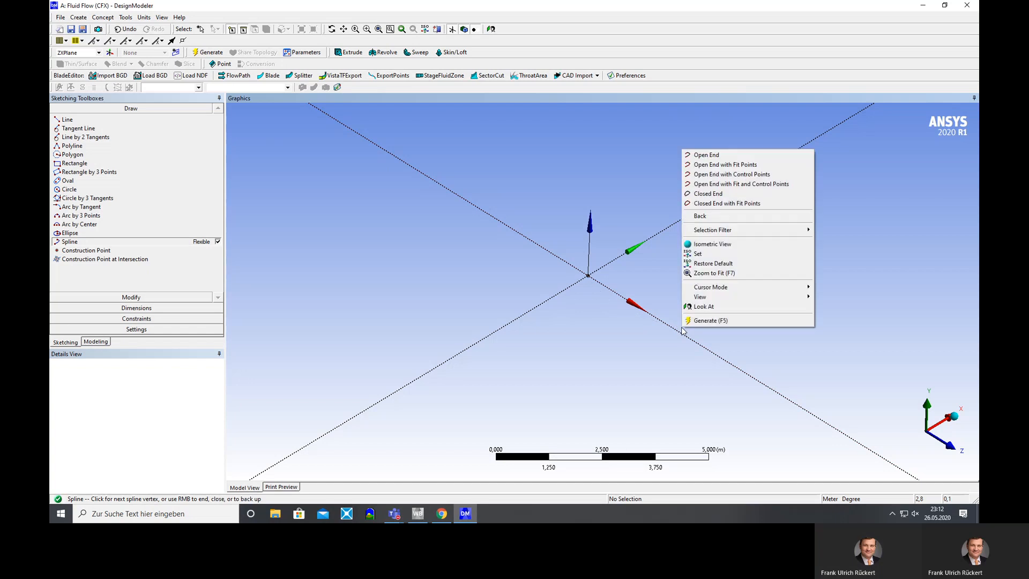
{"action": "left_click", "coordinate": [709, 156]}
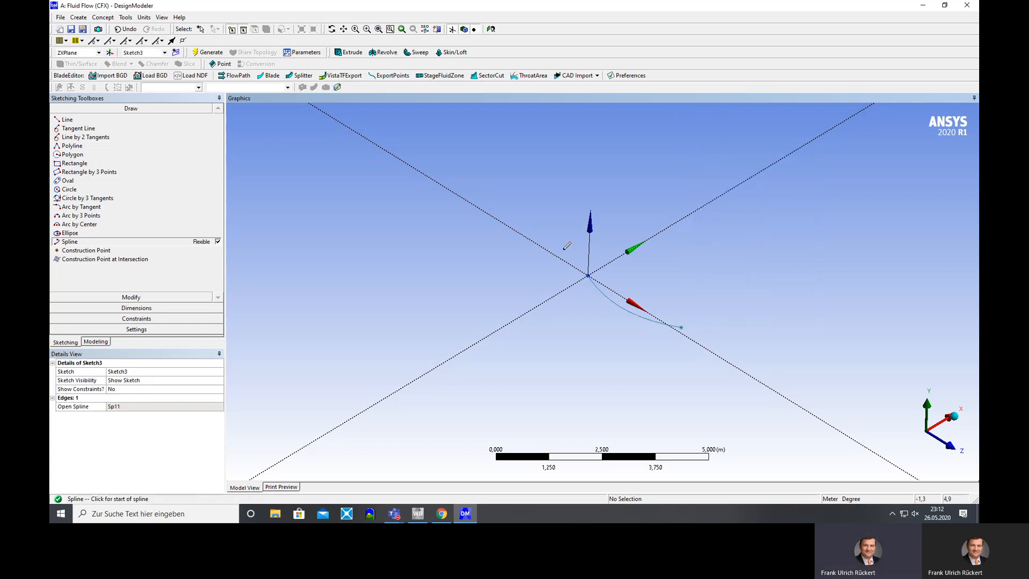
Create a new Sweep feature with Sketch1 as the profile and Sketch3 as the path.
{"action": "left_click", "coordinate": [97, 343]}
{"action": "left_click", "coordinate": [112, 124]}
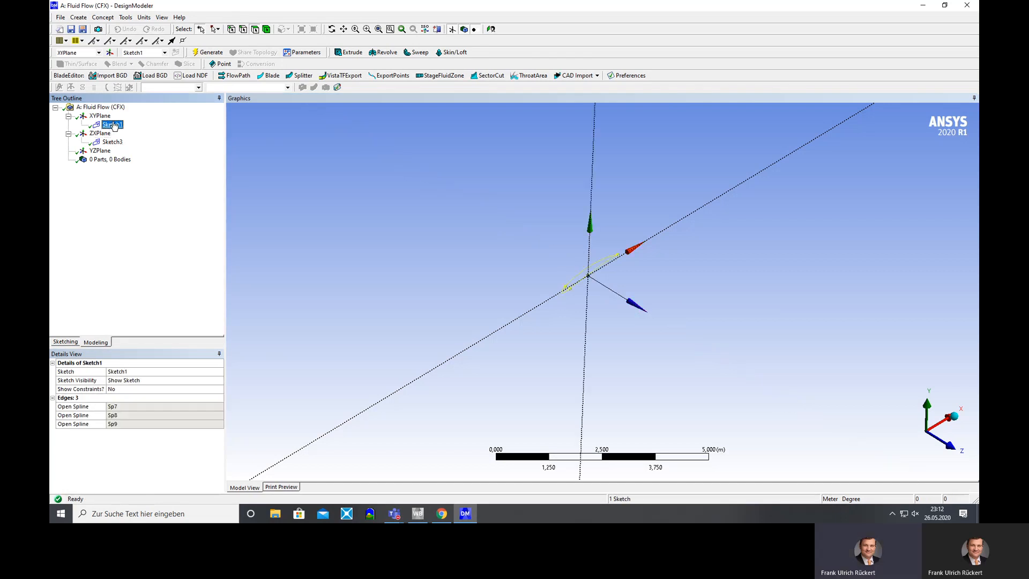
{"action": "left_click", "coordinate": [416, 53]}
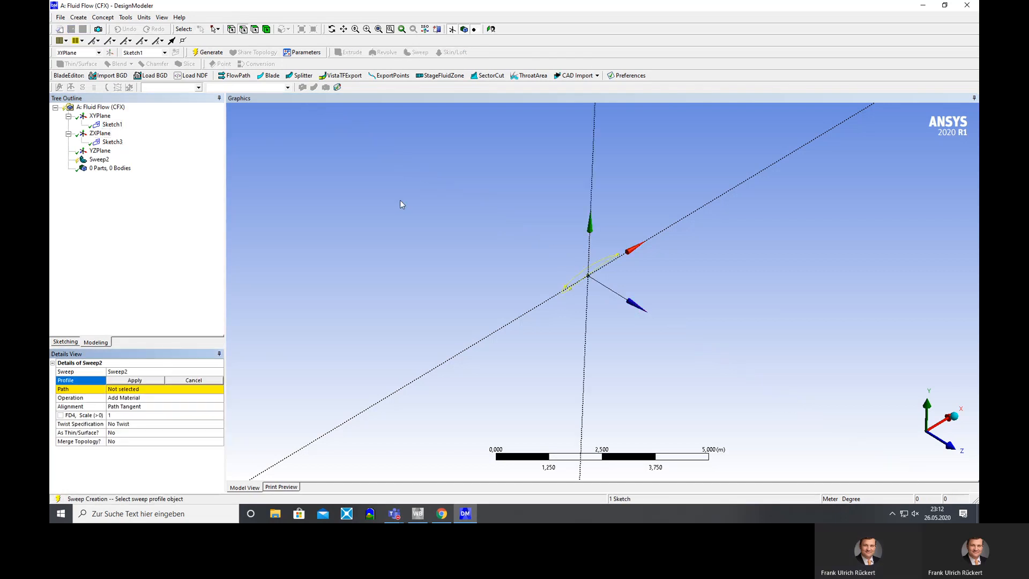
{"action": "left_click", "coordinate": [134, 380]}
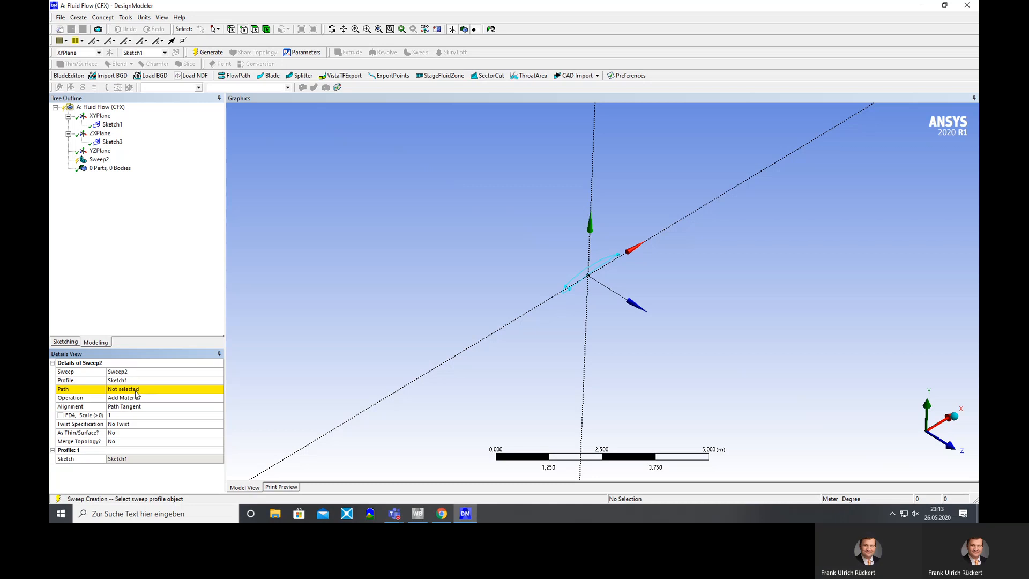
{"action": "left_click", "coordinate": [135, 391]}
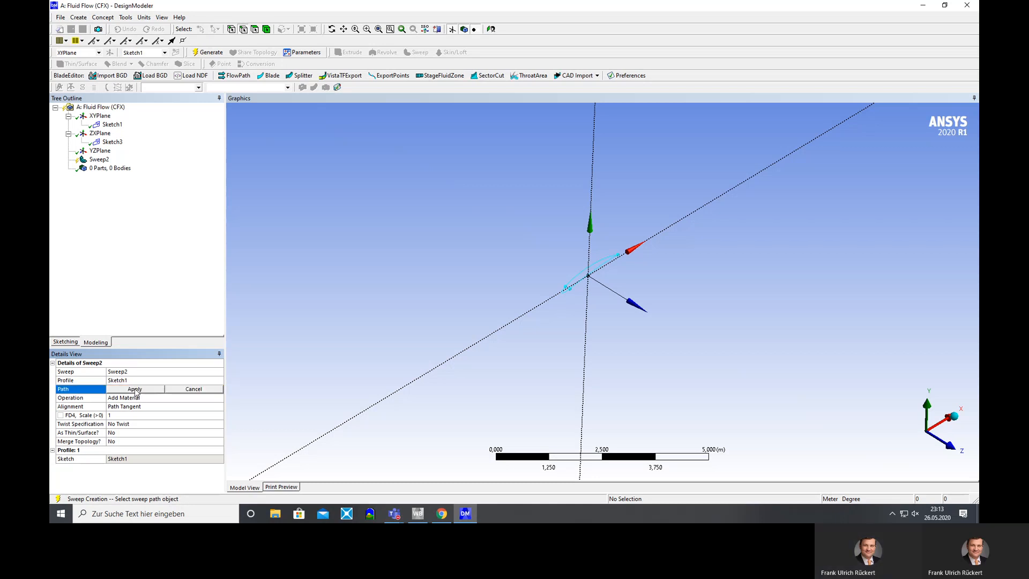
{"action": "left_click", "coordinate": [113, 142]}
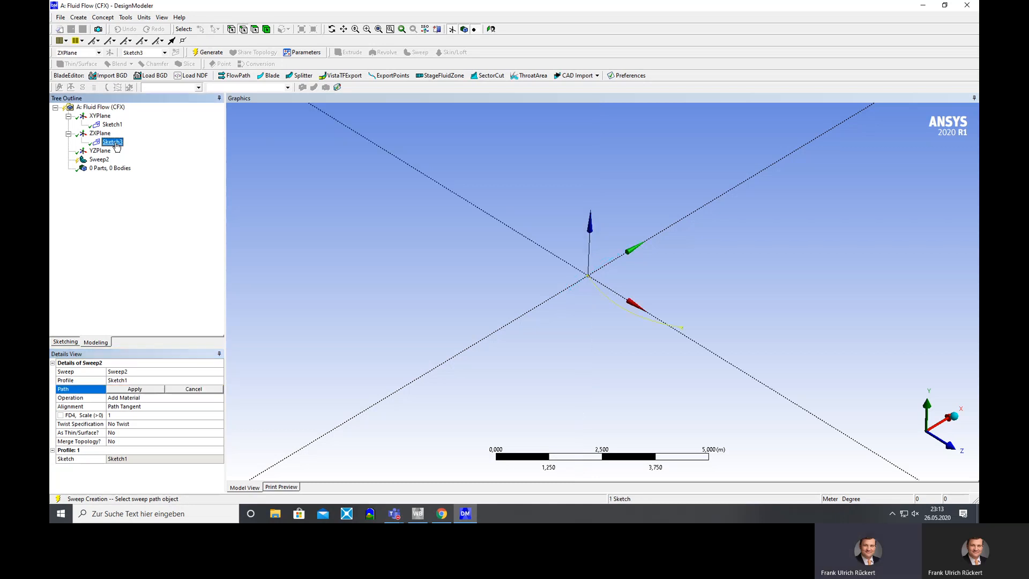
{"action": "left_click", "coordinate": [143, 391]}
Set Sweep2's scale to 0,7 and its twist specification to Pitch, and generate the blade.
{"action": "left_click", "coordinate": [132, 415]}
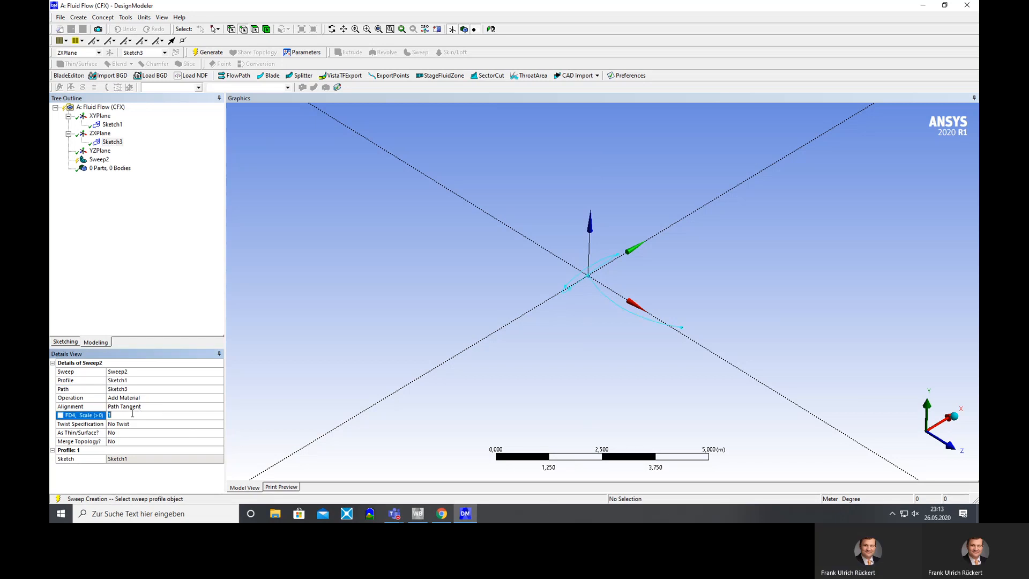
{"action": "type", "text": "0,7"}
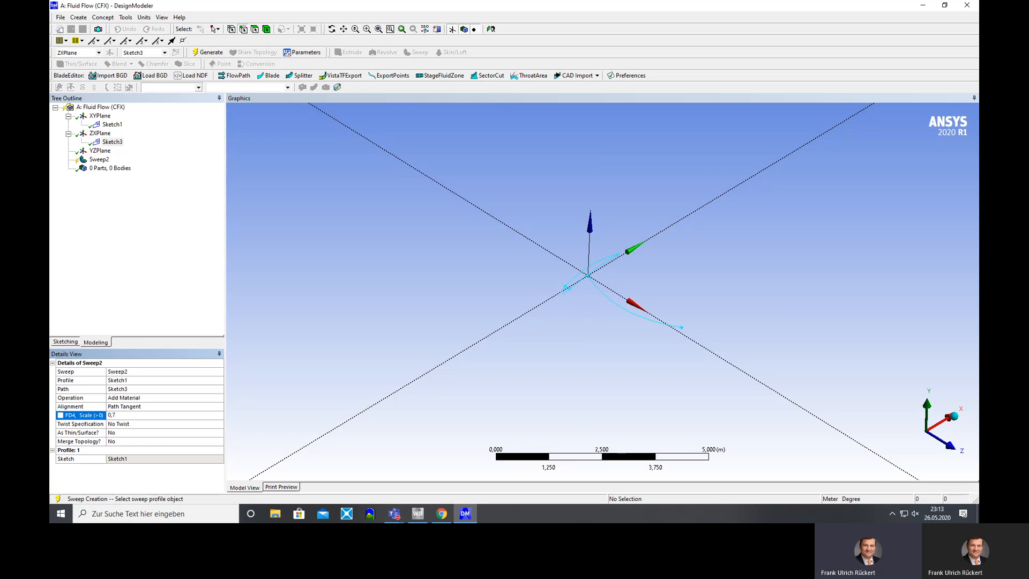
{"action": "left_click", "coordinate": [126, 424]}
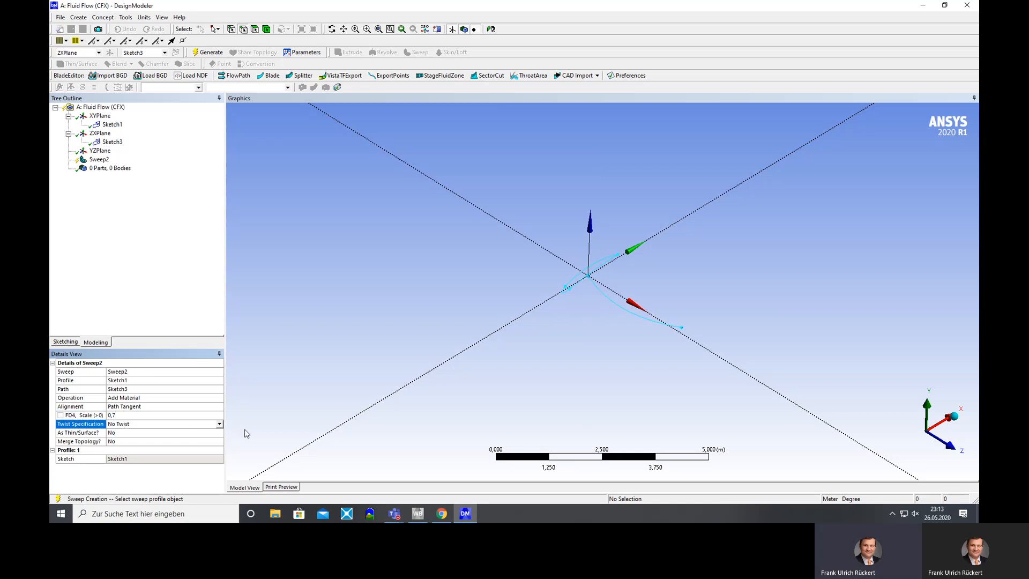
{"action": "left_click", "coordinate": [220, 424]}
{"action": "left_click", "coordinate": [156, 438]}
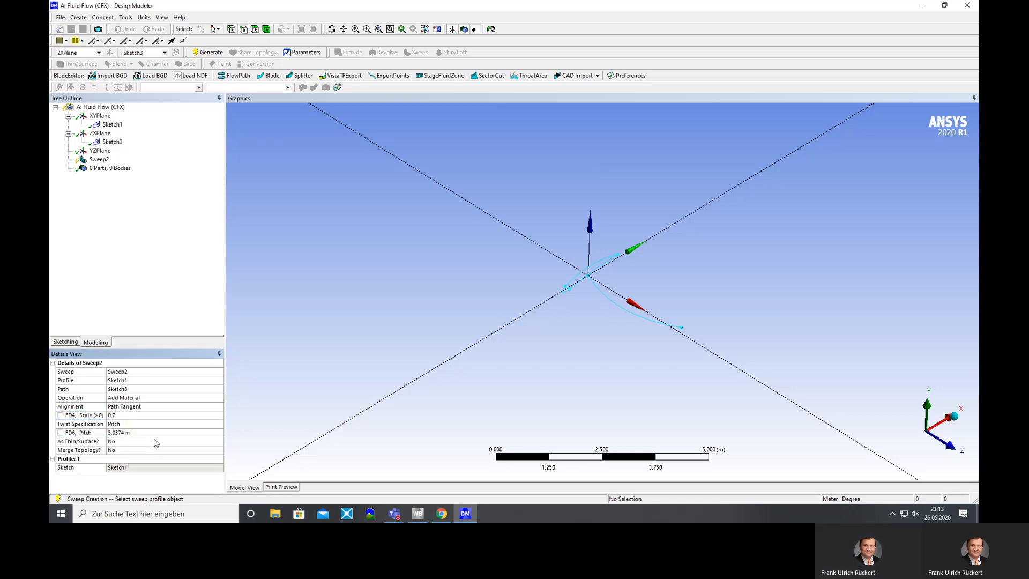
{"action": "left_click", "coordinate": [208, 52]}
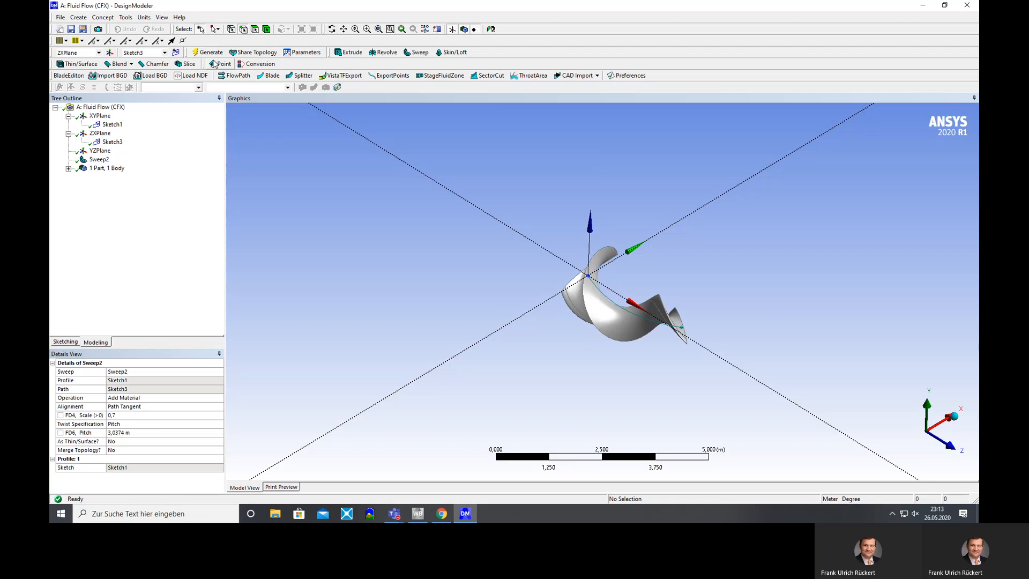
Set Sweep2's twist pitch to 100 m, regenerate the blade, and inspect its shape from several angles.
{"action": "left_click", "coordinate": [129, 433]}
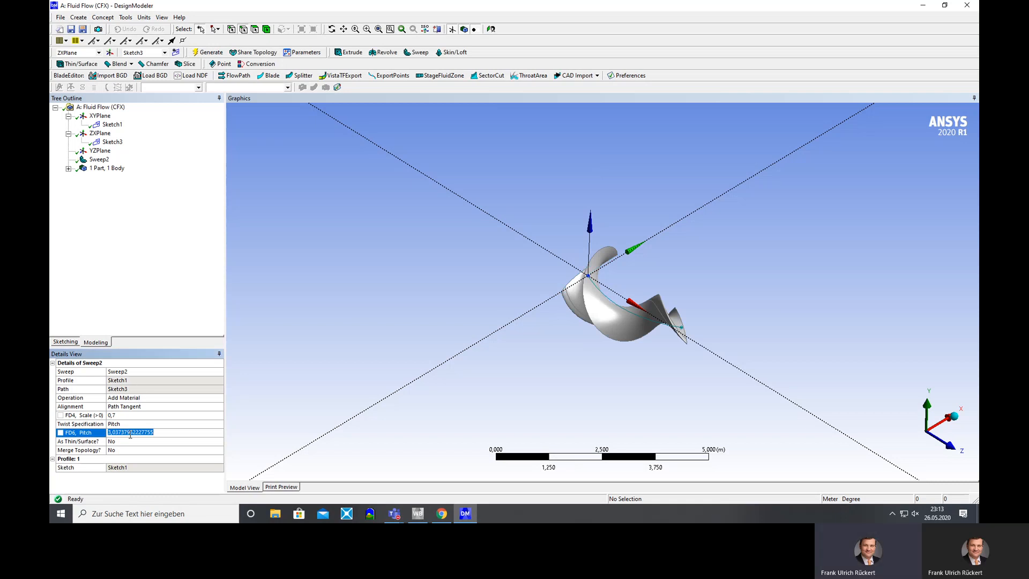
{"action": "type", "text": "100"}
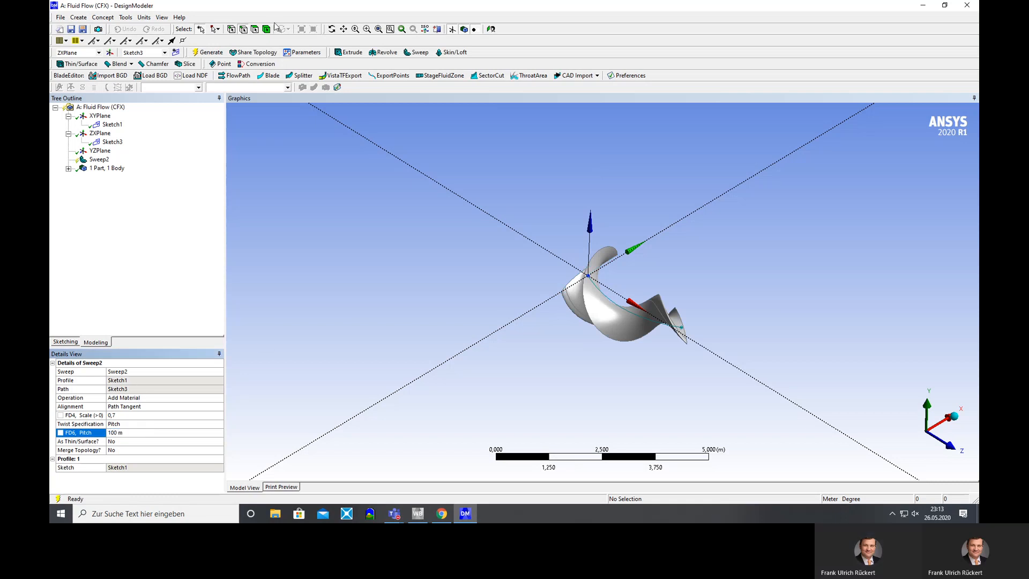
{"action": "left_click", "coordinate": [208, 52]}
{"action": "middle_click_drag", "start_coordinate": [446, 290], "coordinate": [480, 309]}
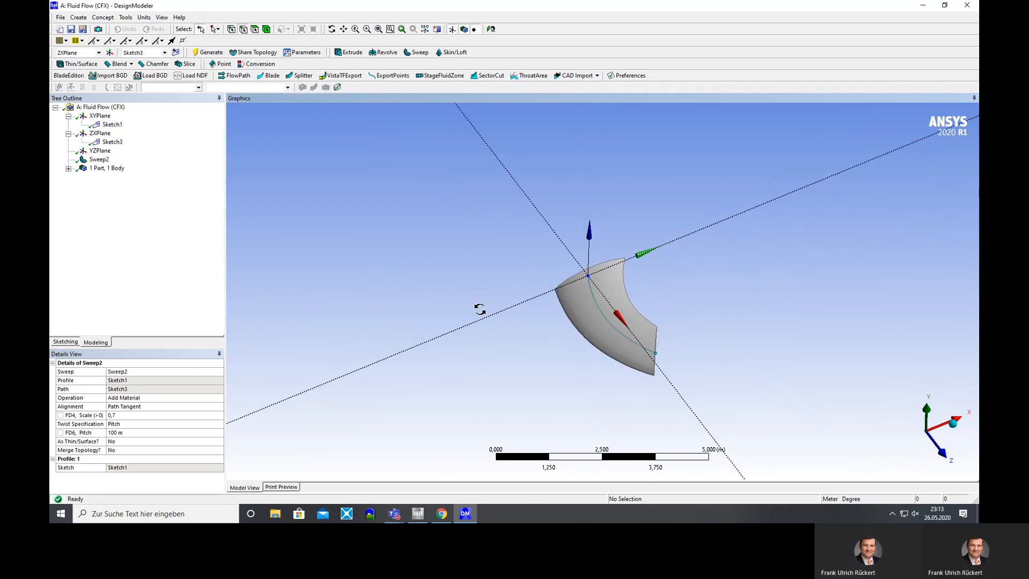
{"action": "scroll", "coordinate": [696, 330], "scroll_direction": "up", "scroll_amount": 2}
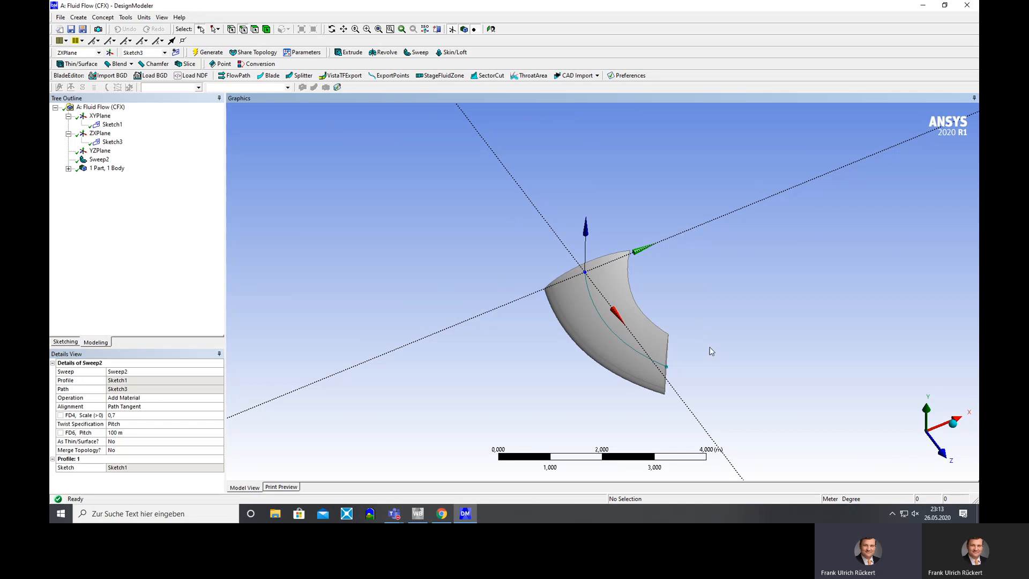
{"action": "middle_click_drag", "start_coordinate": [709, 351], "coordinate": [649, 377]}
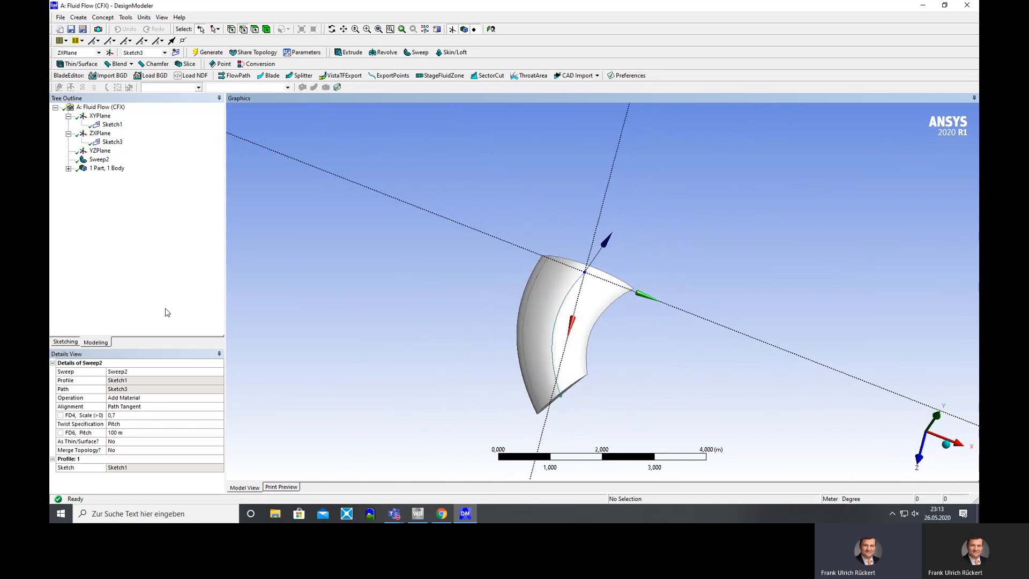
Edit Sketch3, try to reshape its path spline with the Drag tool, and place a construction point near the spline's middle.
{"action": "left_click", "coordinate": [111, 141]}
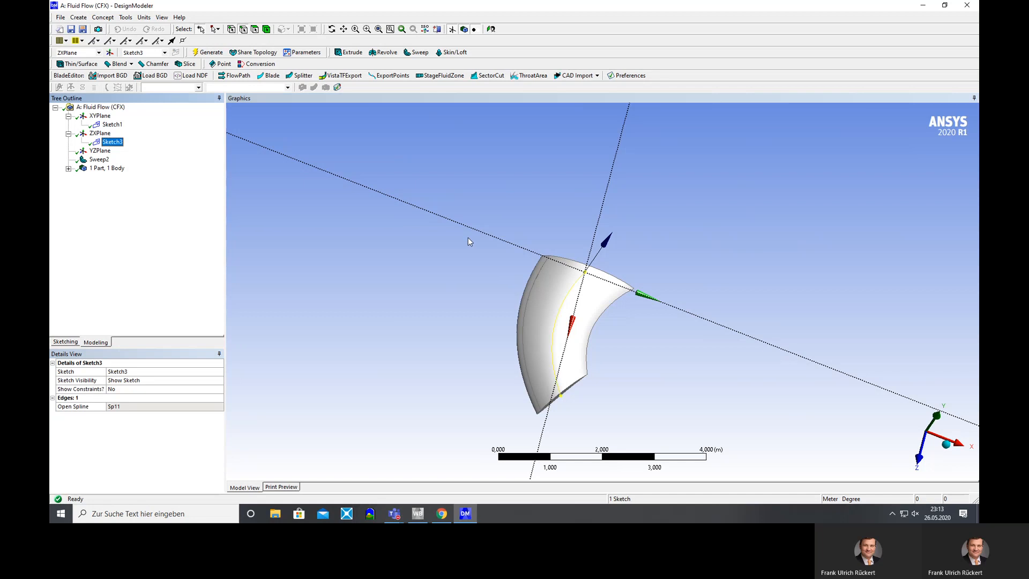
{"action": "left_click", "coordinate": [71, 345]}
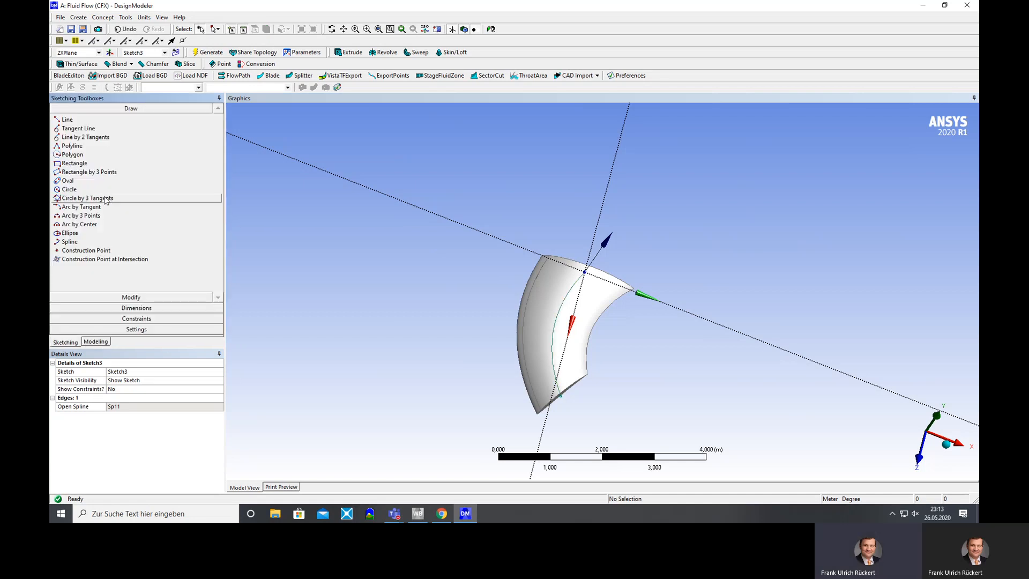
{"action": "left_click", "coordinate": [121, 299]}
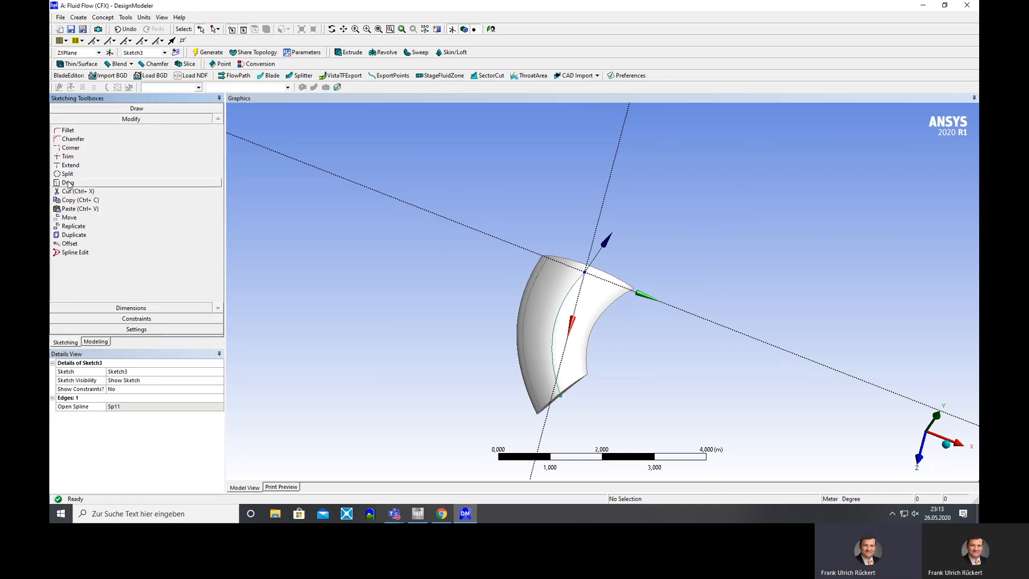
{"action": "left_click", "coordinate": [68, 182]}
{"action": "left_click_drag", "start_coordinate": [558, 319], "coordinate": [555, 321]}
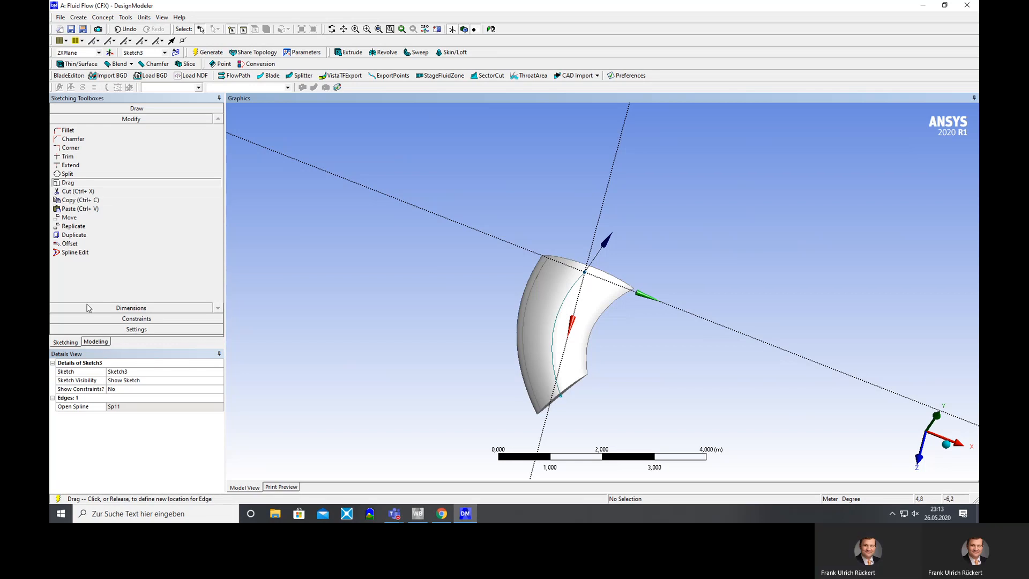
{"action": "left_click", "coordinate": [109, 110]}
{"action": "left_click", "coordinate": [86, 250]}
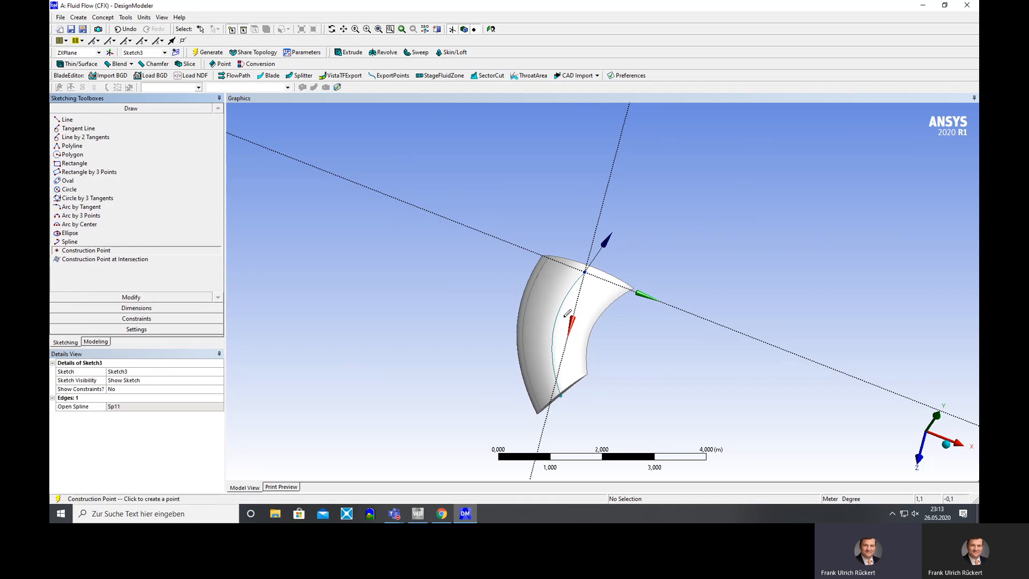
{"action": "left_click", "coordinate": [556, 319]}
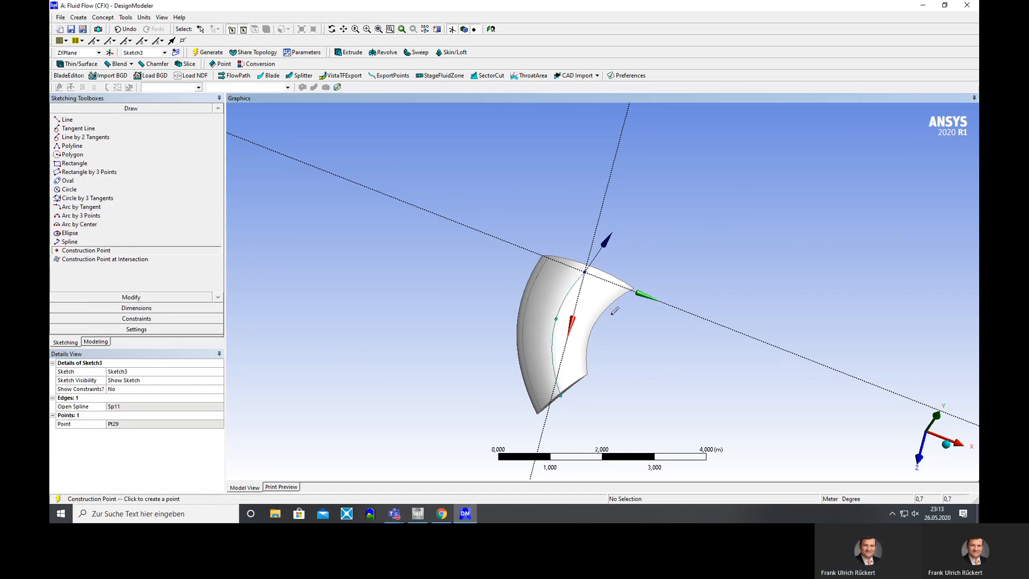
Flatten Sketch3's path spline by moving its middle point and free end closer to the axis, and regenerate the blade.
{"action": "left_click", "coordinate": [102, 298]}
{"action": "left_click", "coordinate": [146, 183]}
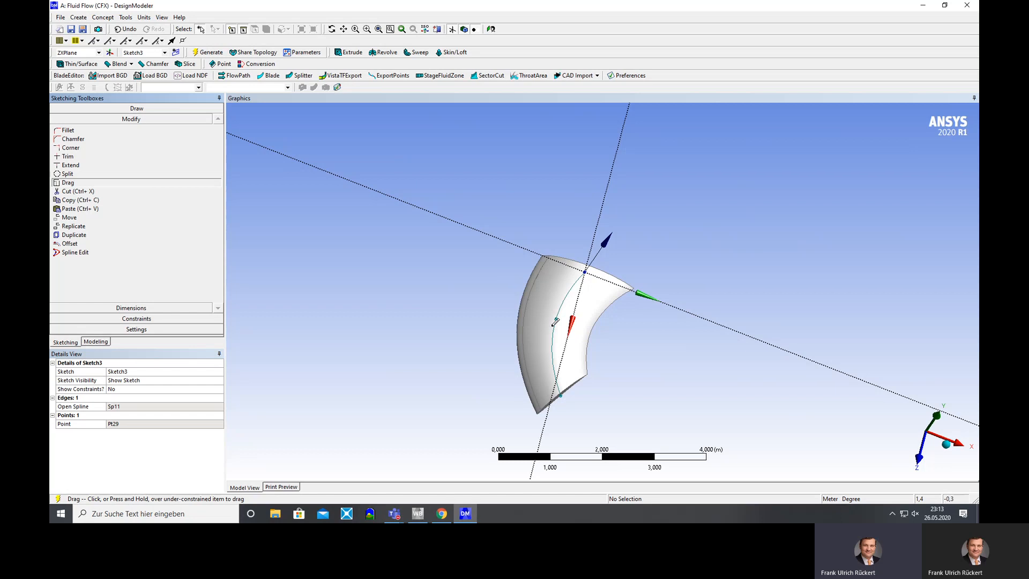
{"action": "left_click_drag", "start_coordinate": [555, 320], "coordinate": [564, 315]}
{"action": "left_click_drag", "start_coordinate": [567, 320], "coordinate": [563, 320]}
{"action": "left_click_drag", "start_coordinate": [562, 395], "coordinate": [555, 396]}
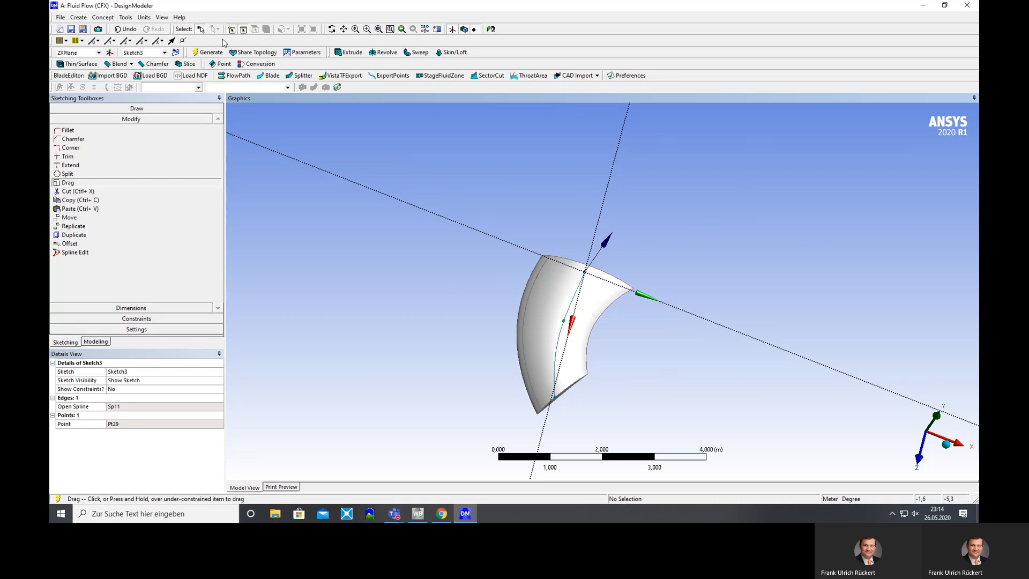
{"action": "middle_click_drag", "start_coordinate": [368, 284], "coordinate": [432, 310]}
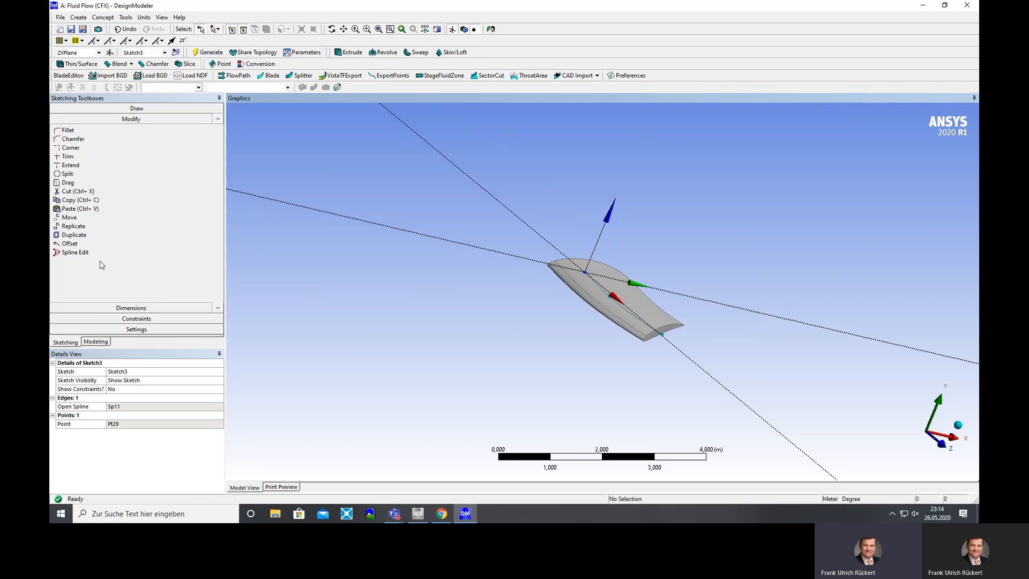
Set Sweep2's twist pitch to 80 m, regenerate the blade, and check its twist.
{"action": "left_click", "coordinate": [98, 342]}
{"action": "left_click", "coordinate": [99, 159]}
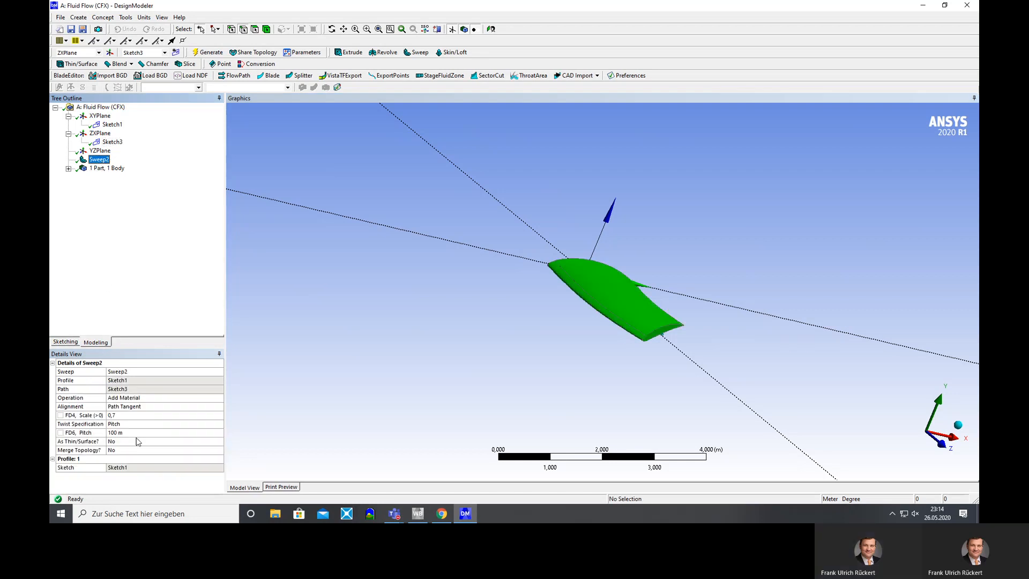
{"action": "left_click", "coordinate": [131, 433]}
{"action": "type", "text": "80"}
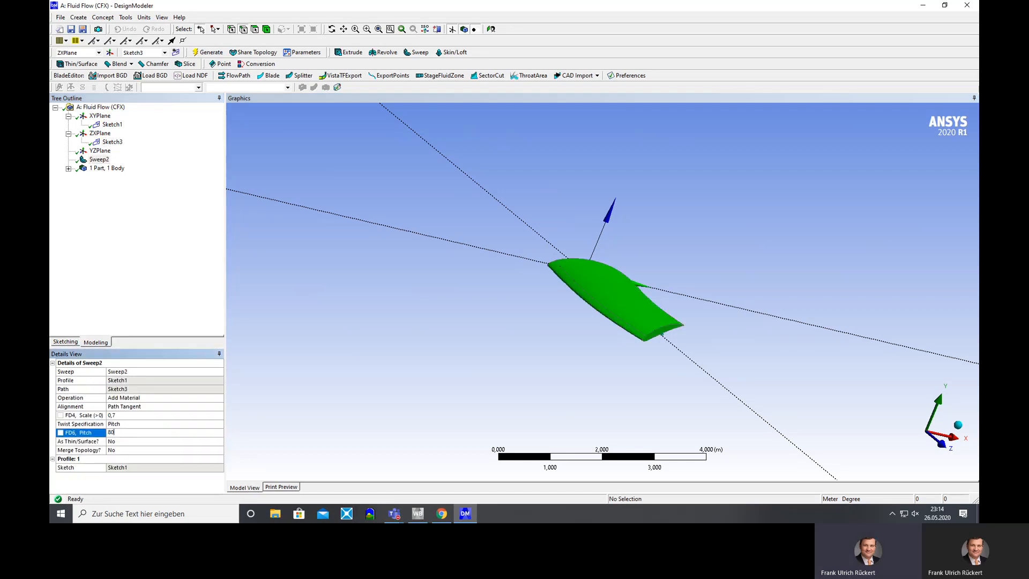
{"action": "key", "text": "Return"}
{"action": "left_click", "coordinate": [208, 52]}
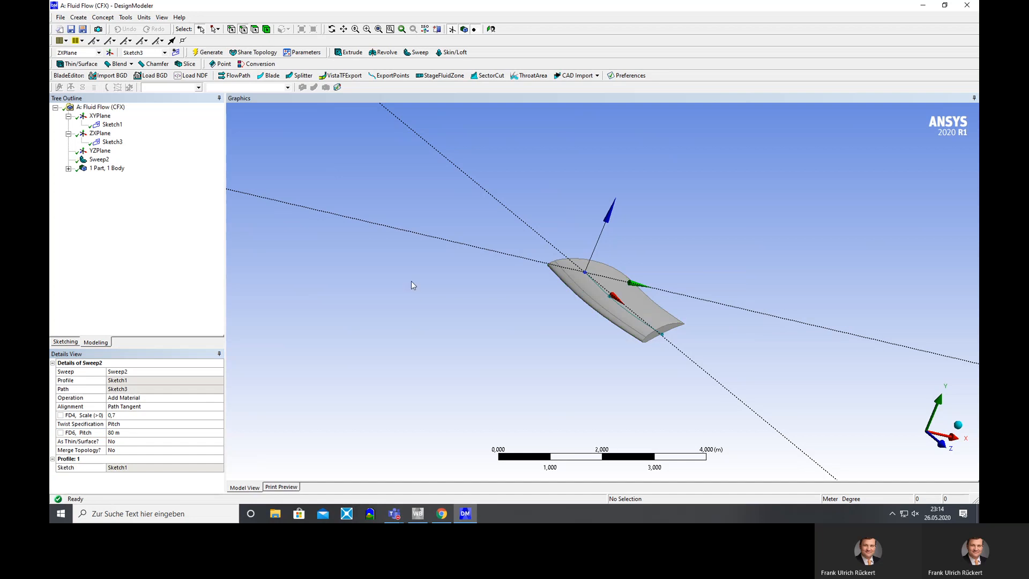
{"action": "middle_click_drag", "start_coordinate": [413, 287], "coordinate": [369, 309]}
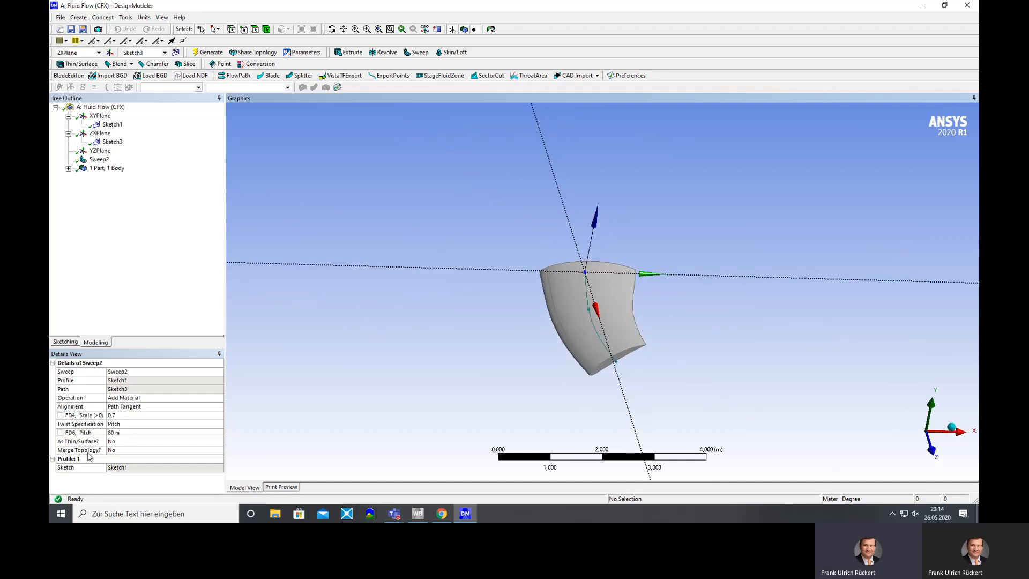
Set Sweep2's scale to 0,5 and regenerate the blade with a narrower tip.
{"action": "left_click", "coordinate": [118, 415]}
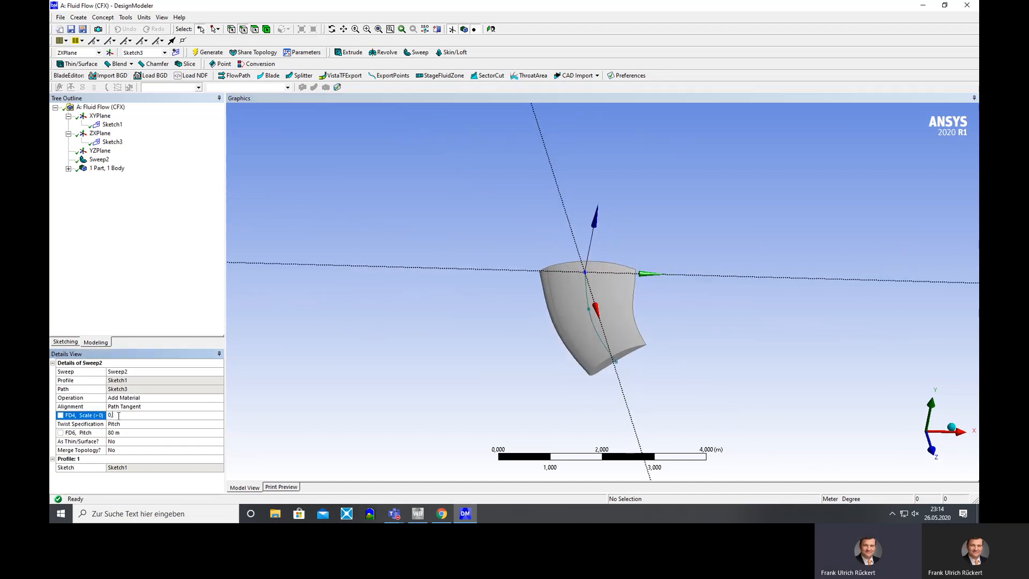
{"action": "left_click", "coordinate": [213, 52]}
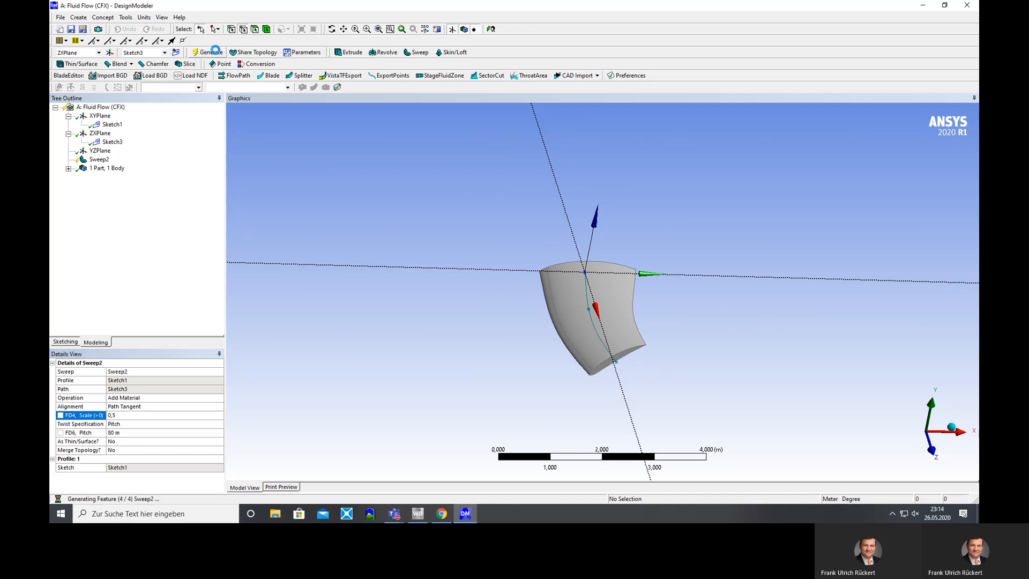
{"action": "middle_click_drag", "start_coordinate": [497, 252], "coordinate": [761, 305]}
{"action": "scroll", "coordinate": [601, 345], "scroll_direction": "up", "scroll_amount": 2}
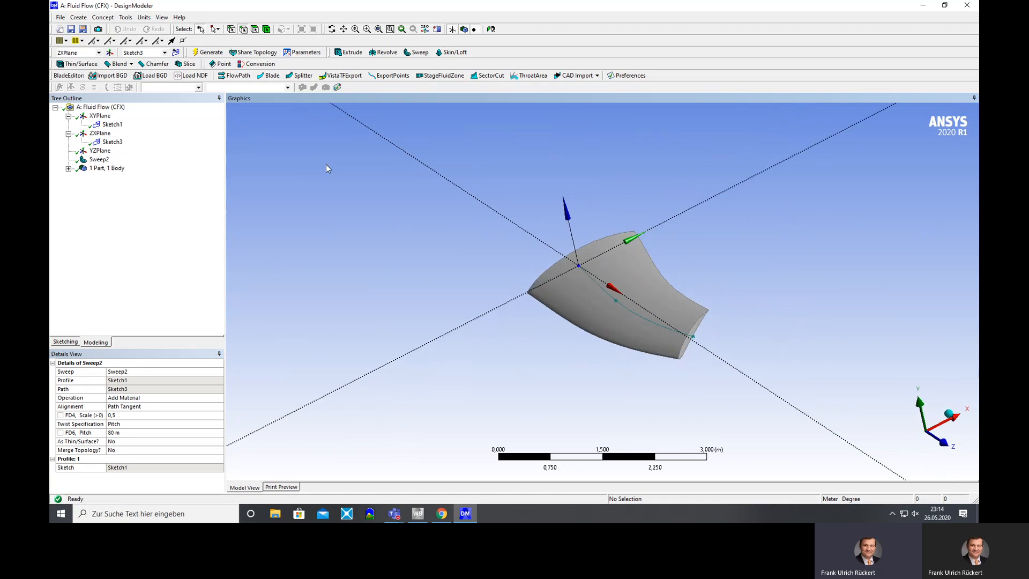
Create a new Pattern feature of type Circular with the blade body as its geometry.
{"action": "left_click", "coordinate": [79, 18]}
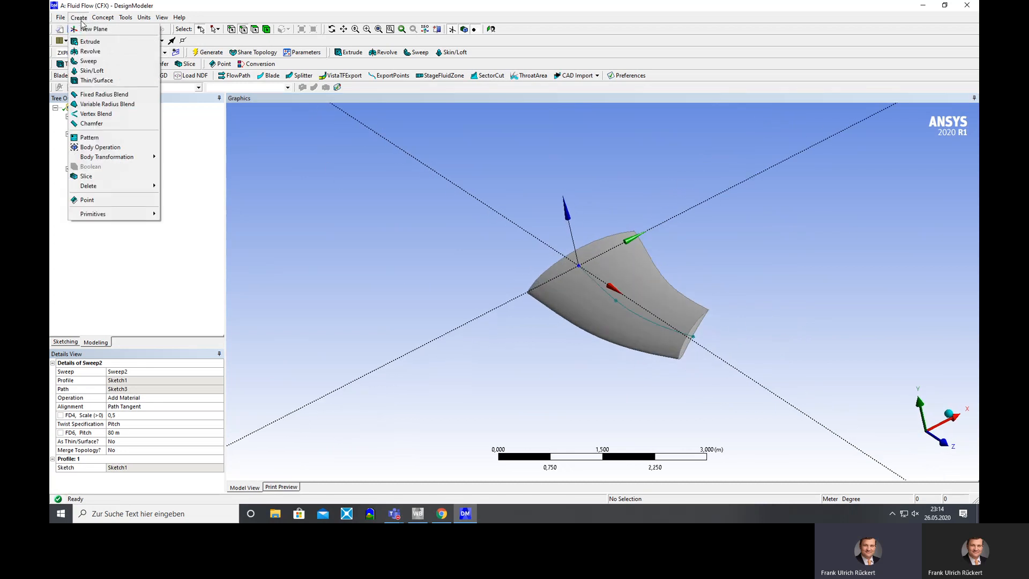
{"action": "left_click", "coordinate": [87, 138]}
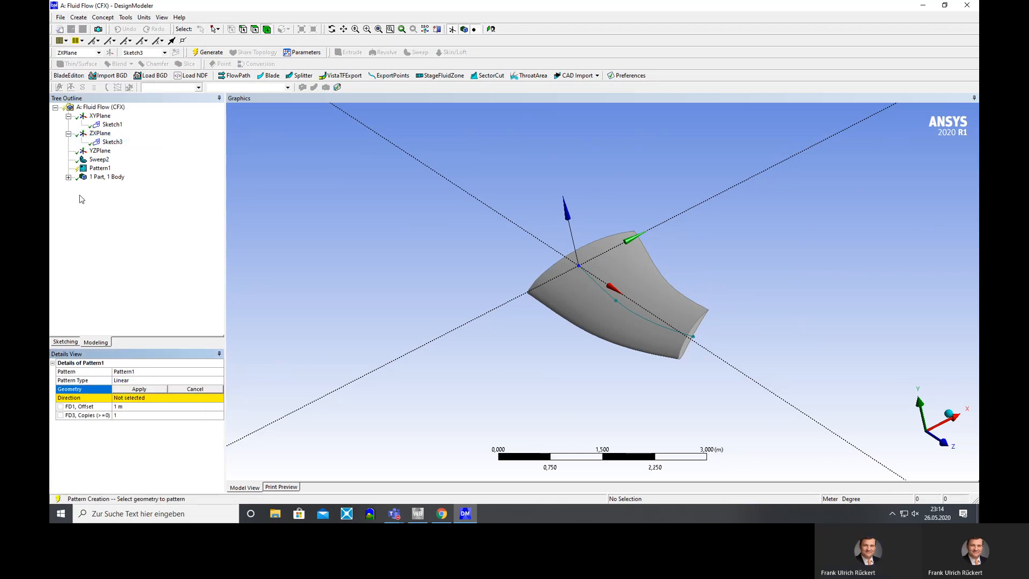
{"action": "left_click", "coordinate": [183, 381]}
{"action": "left_click", "coordinate": [220, 380]}
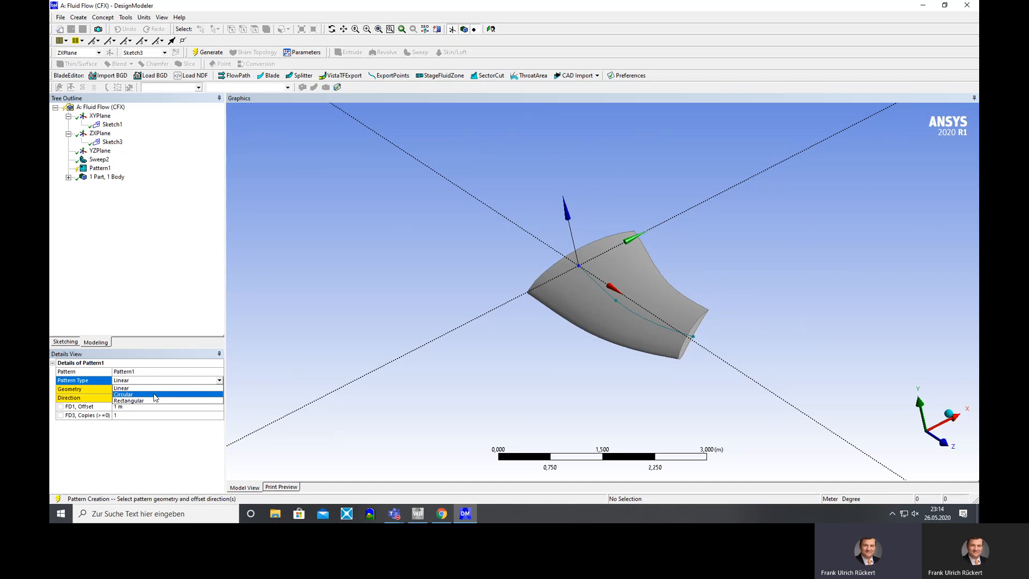
{"action": "left_click", "coordinate": [155, 394]}
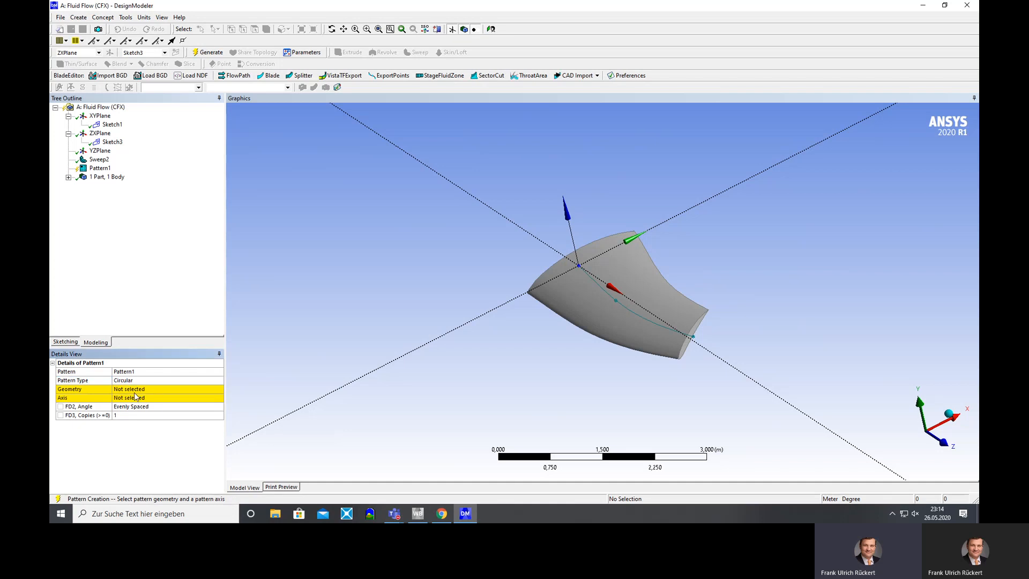
{"action": "left_click", "coordinate": [133, 390]}
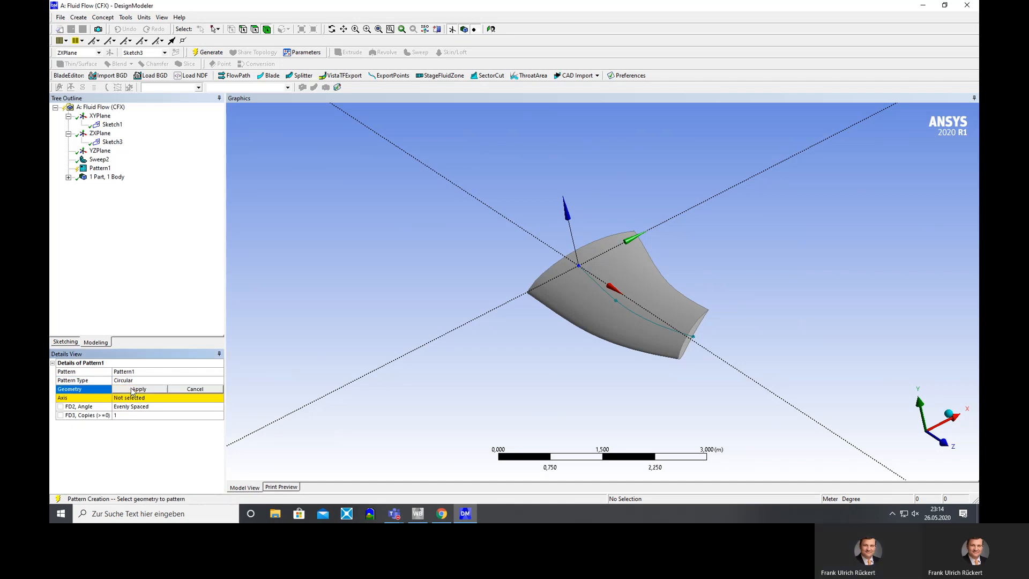
{"action": "left_click", "coordinate": [617, 306]}
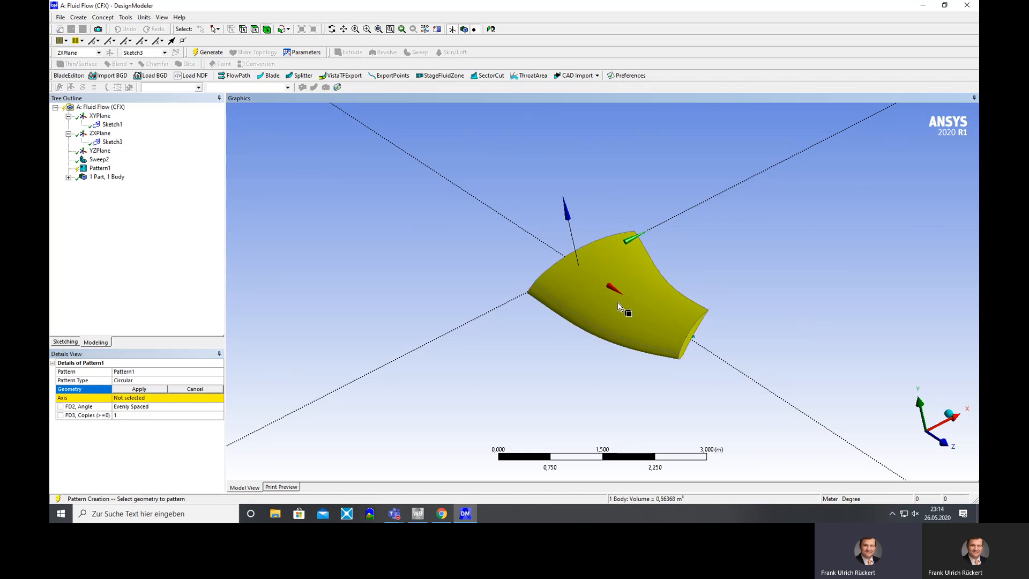
{"action": "left_click", "coordinate": [139, 389]}
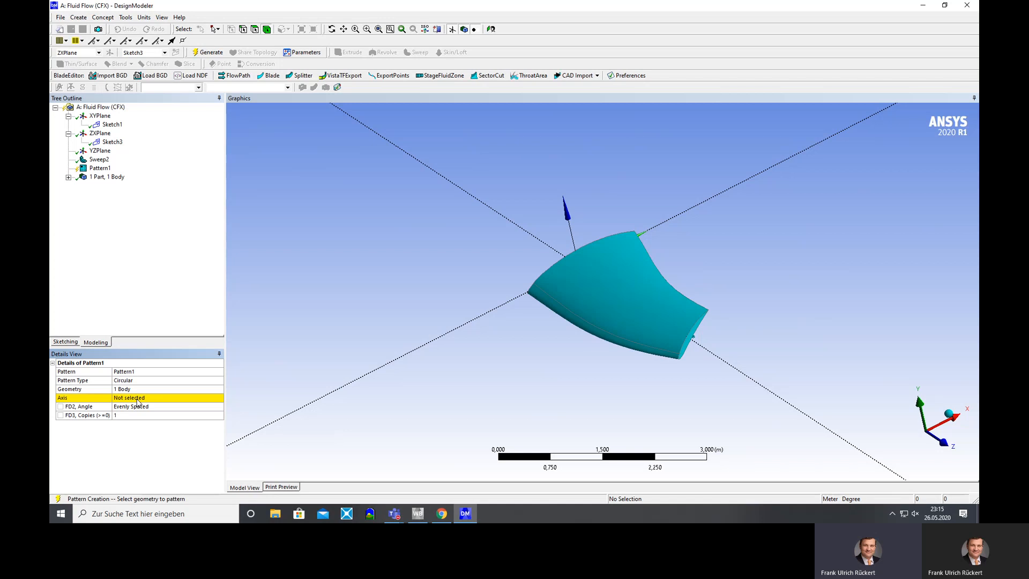
Set Pattern1's axis to the YZPlane's vertical axis line (its X axis) and generate the circular blade pattern.
{"action": "left_click", "coordinate": [102, 152]}
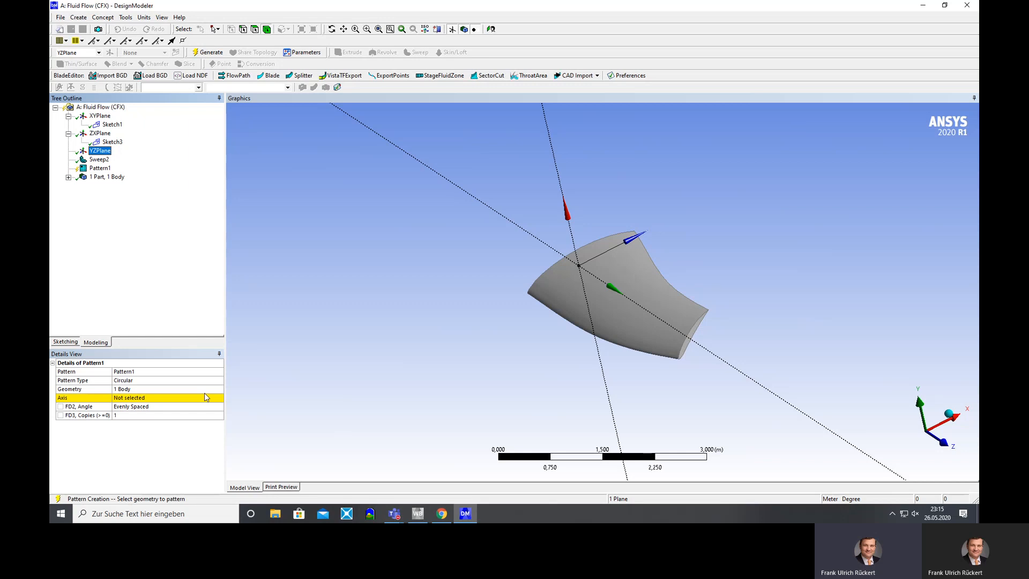
{"action": "left_click", "coordinate": [133, 399]}
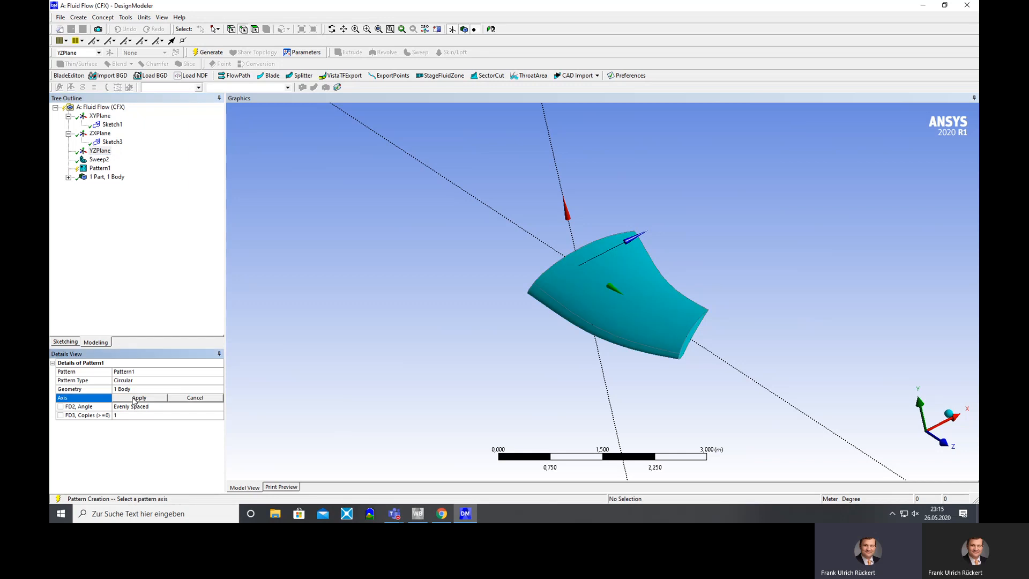
{"action": "left_click", "coordinate": [554, 167]}
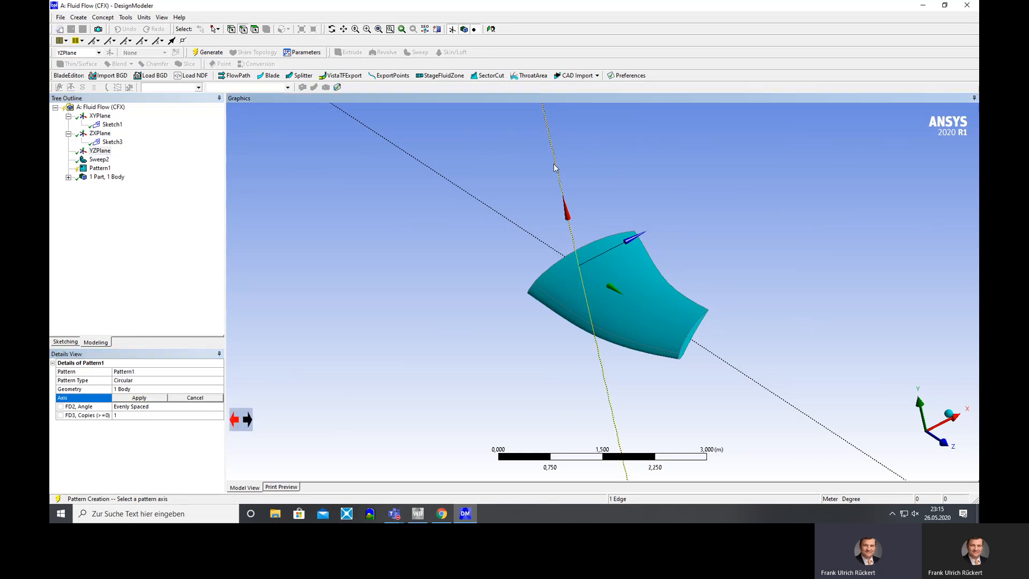
{"action": "left_click", "coordinate": [140, 397]}
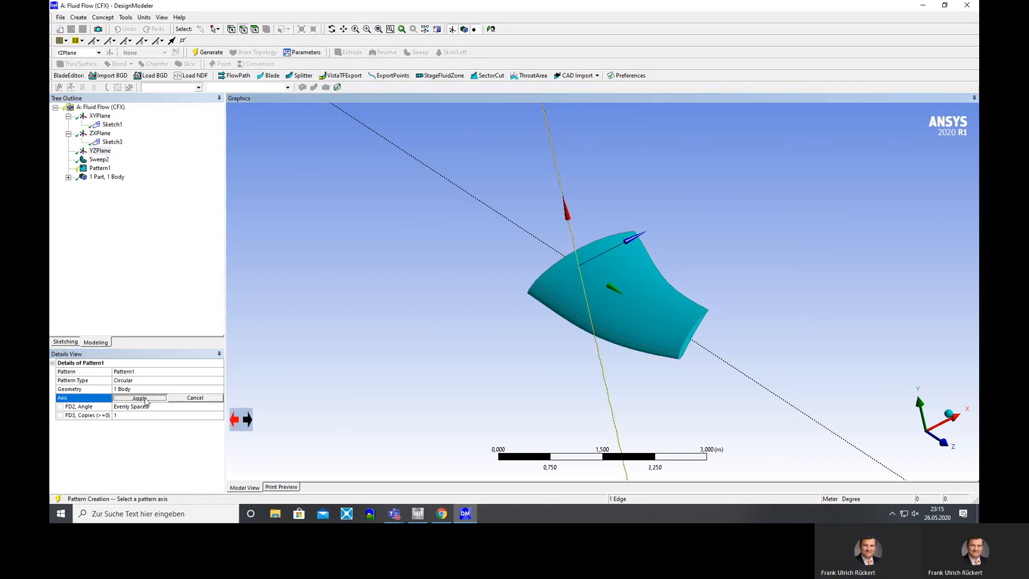
{"action": "left_click", "coordinate": [208, 52]}
{"action": "middle_click_drag", "start_coordinate": [400, 269], "coordinate": [544, 343]}
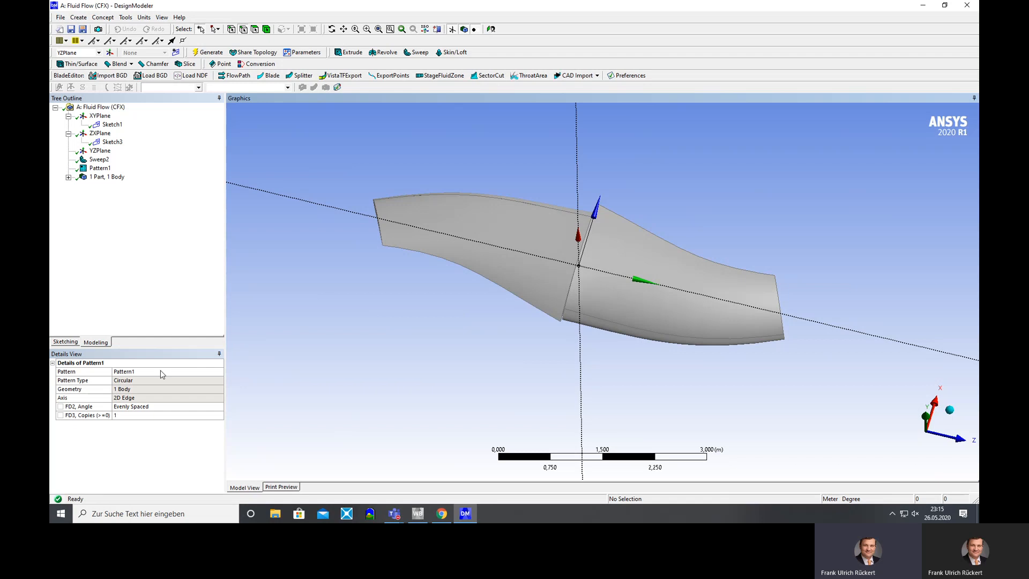
Set Pattern1's number of copies to 2, regenerate the propeller, and check it from another angle.
{"action": "left_click", "coordinate": [127, 416]}
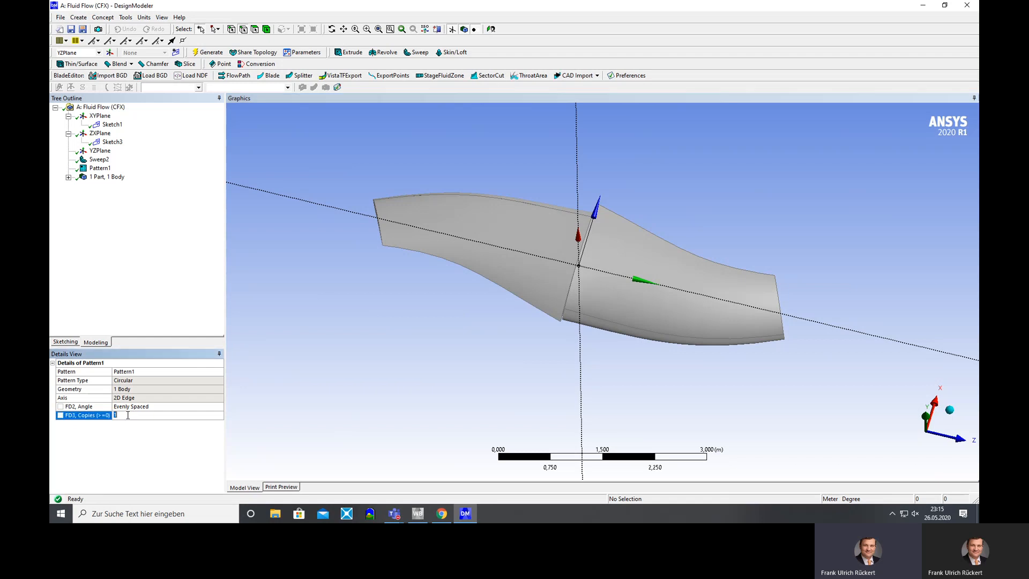
{"action": "left_click", "coordinate": [211, 52]}
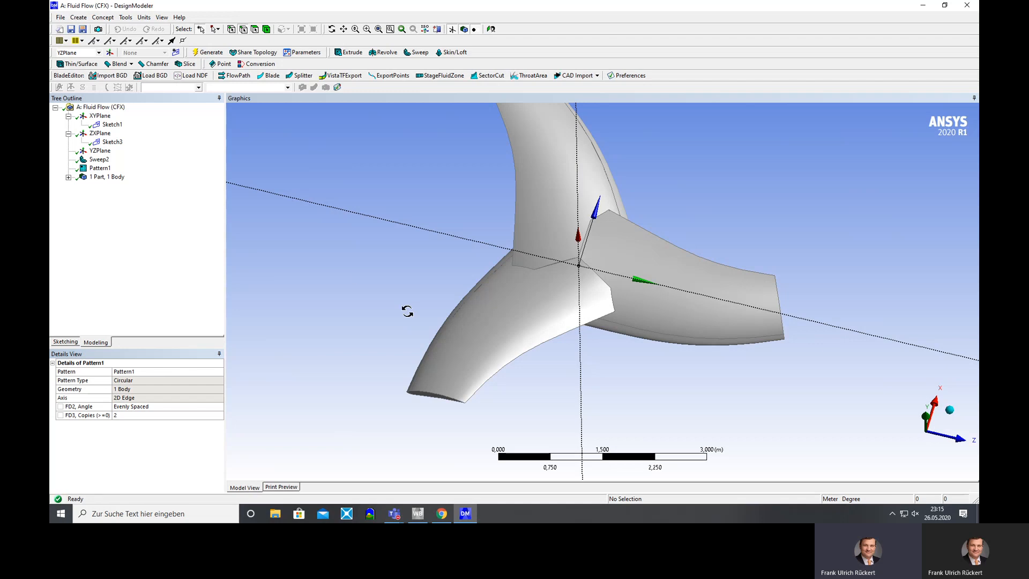
{"action": "middle_click_drag", "start_coordinate": [407, 311], "coordinate": [539, 309]}
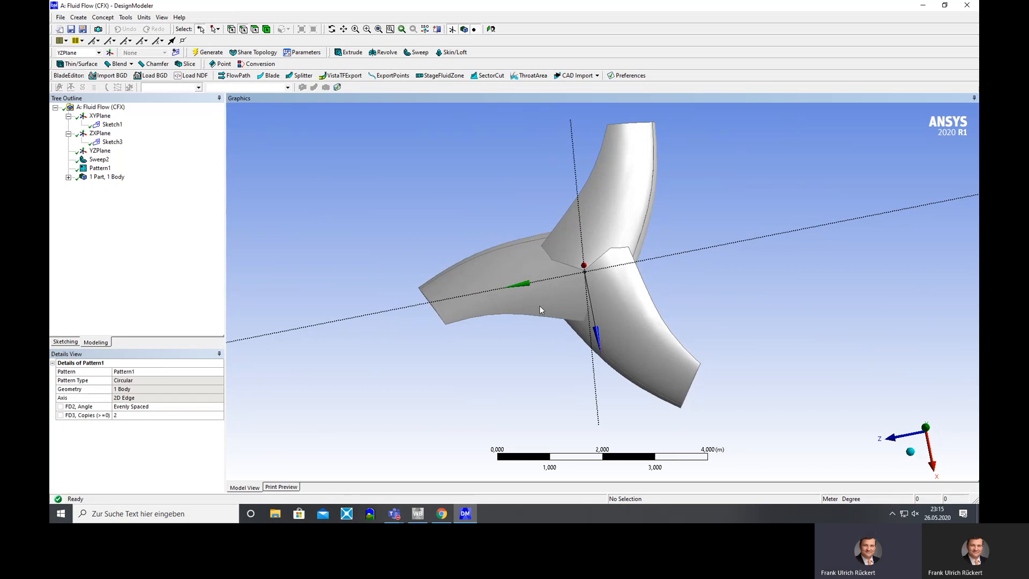
Try Pattern1 with 1 copy and then with 3 copies, regenerating the propeller each time.
{"action": "left_click", "coordinate": [135, 416]}
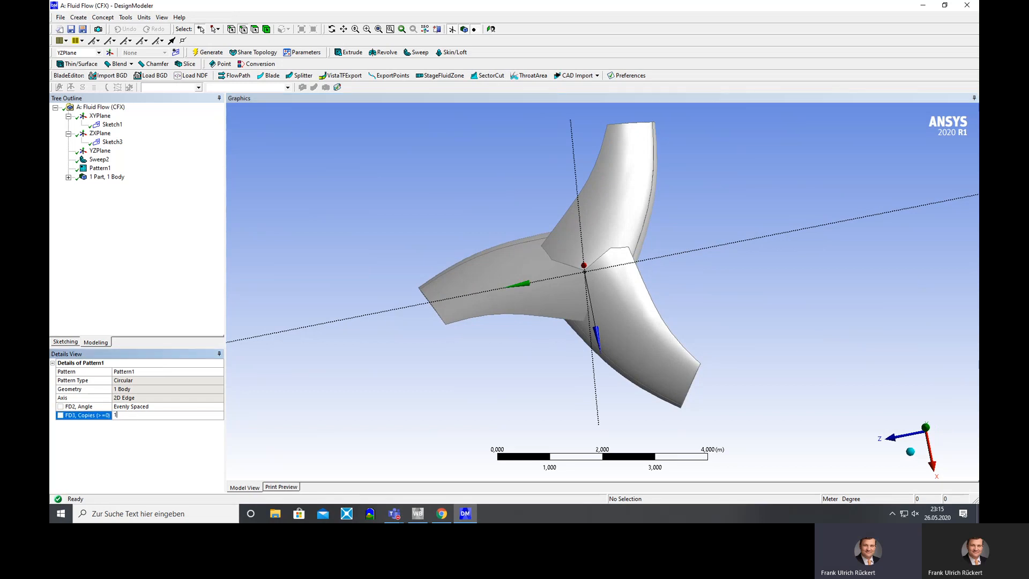
{"action": "left_click", "coordinate": [208, 52]}
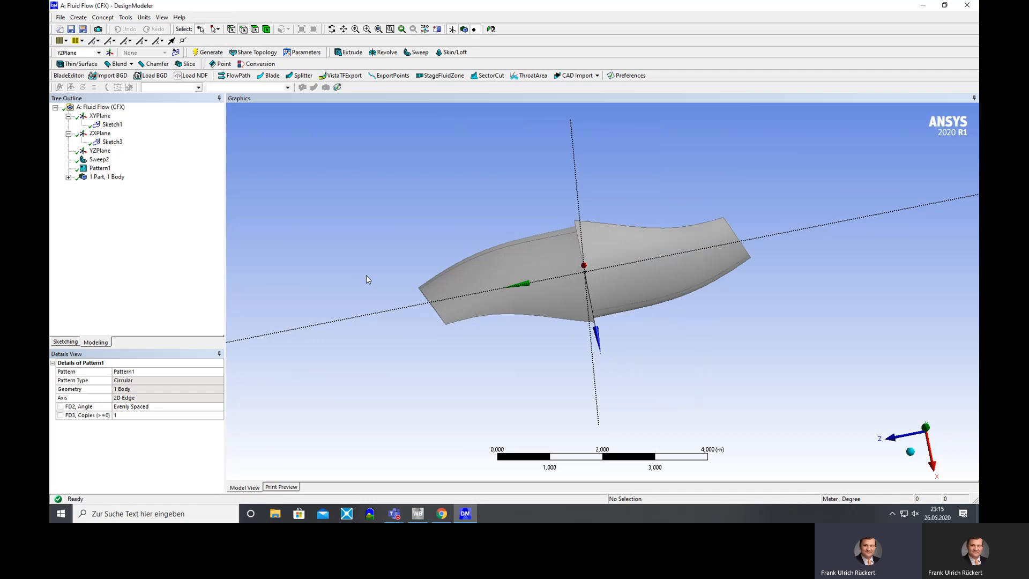
{"action": "middle_click_drag", "start_coordinate": [366, 276], "coordinate": [405, 227]}
{"action": "left_click", "coordinate": [123, 416]}
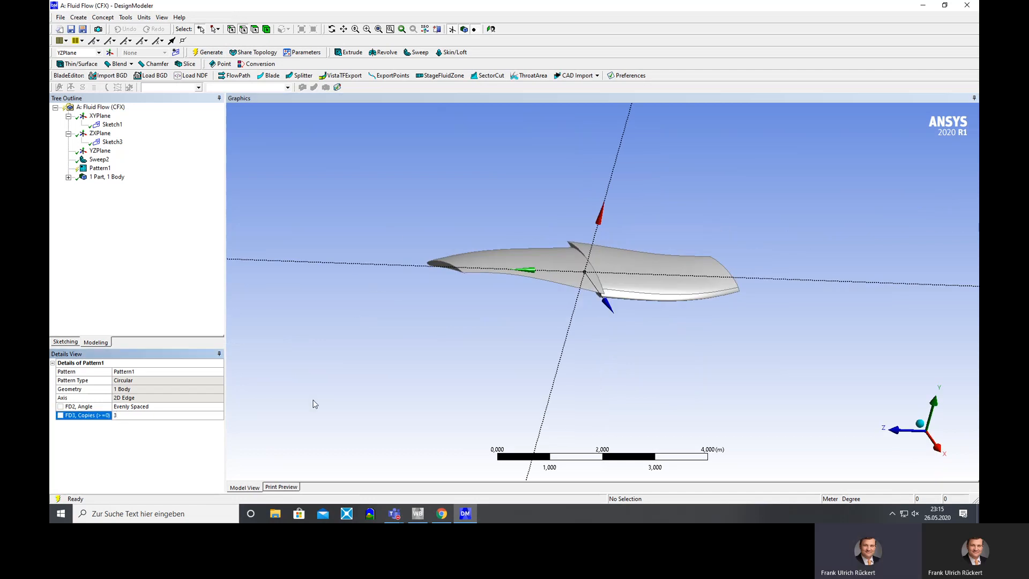
{"action": "left_click", "coordinate": [208, 52]}
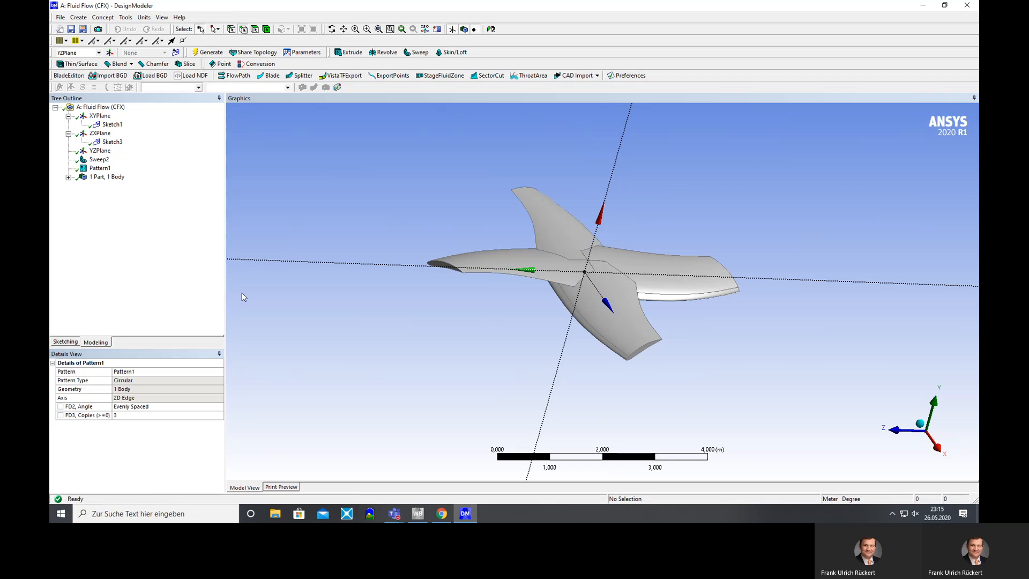
{"action": "left_click", "coordinate": [140, 415]}
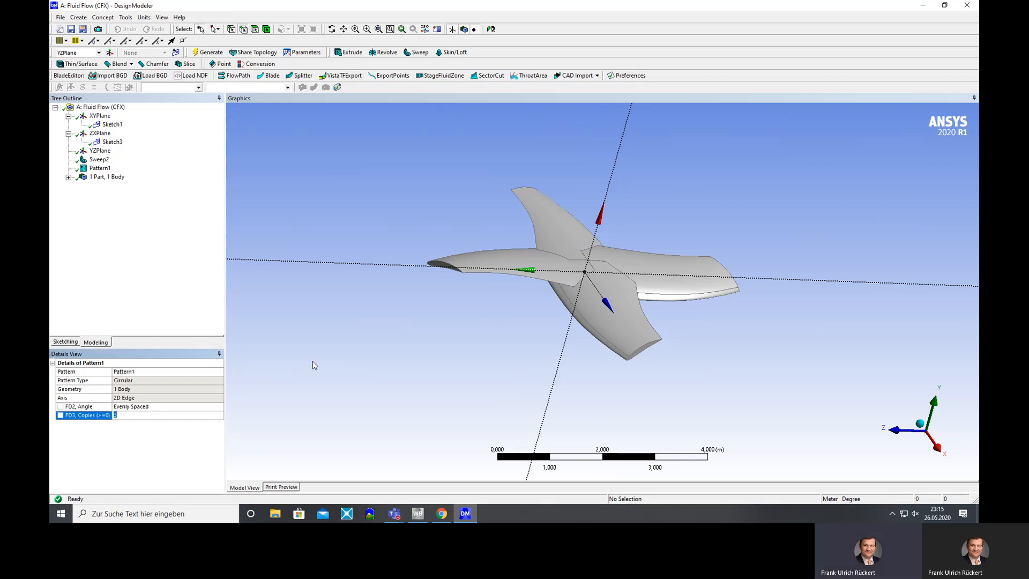
{"action": "middle_click_drag", "start_coordinate": [314, 365], "coordinate": [383, 325]}
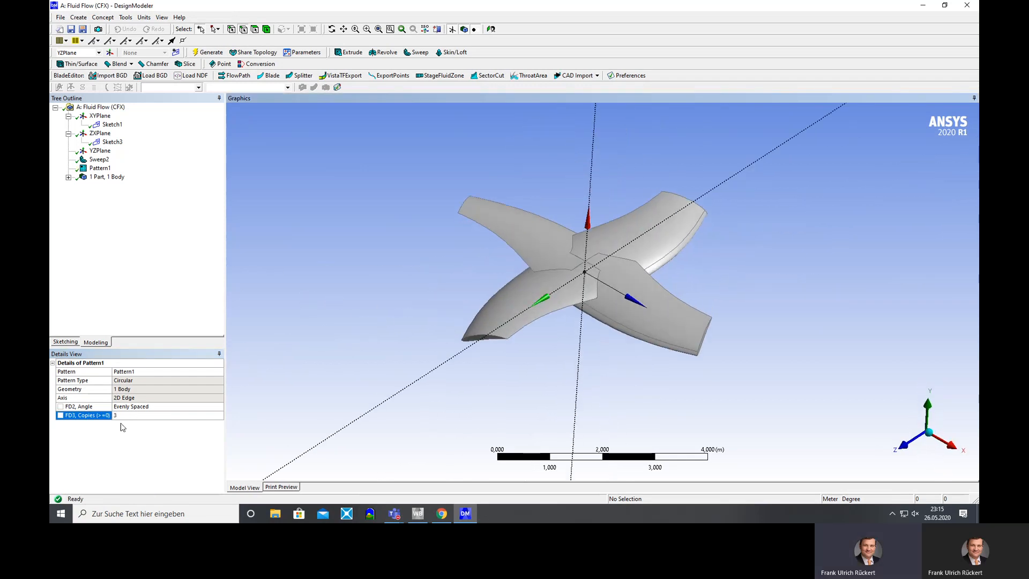
Return Pattern1 to 2 copies and regenerate the three-blade propeller.
{"action": "left_click", "coordinate": [129, 417]}
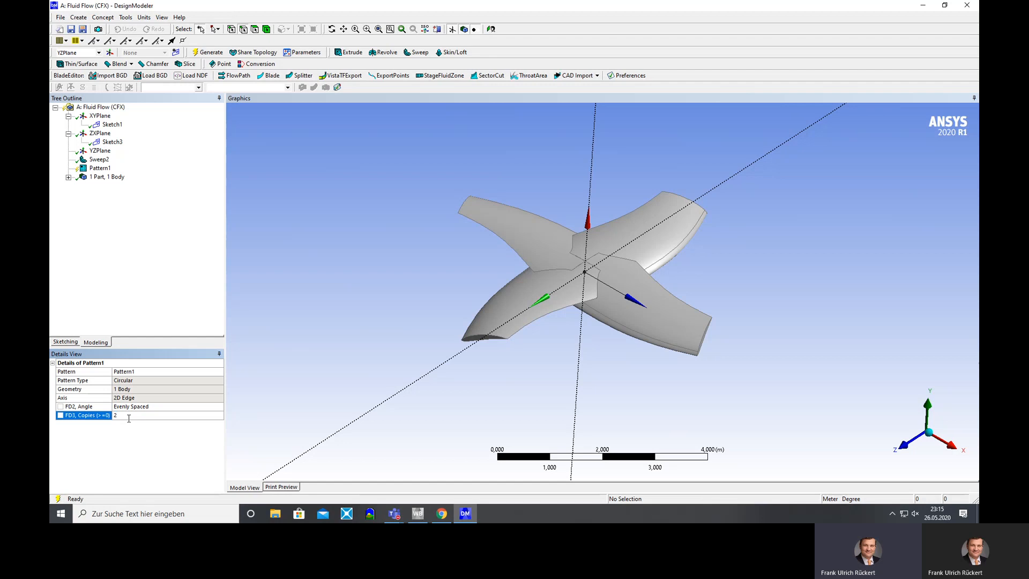
{"action": "left_click", "coordinate": [210, 52]}
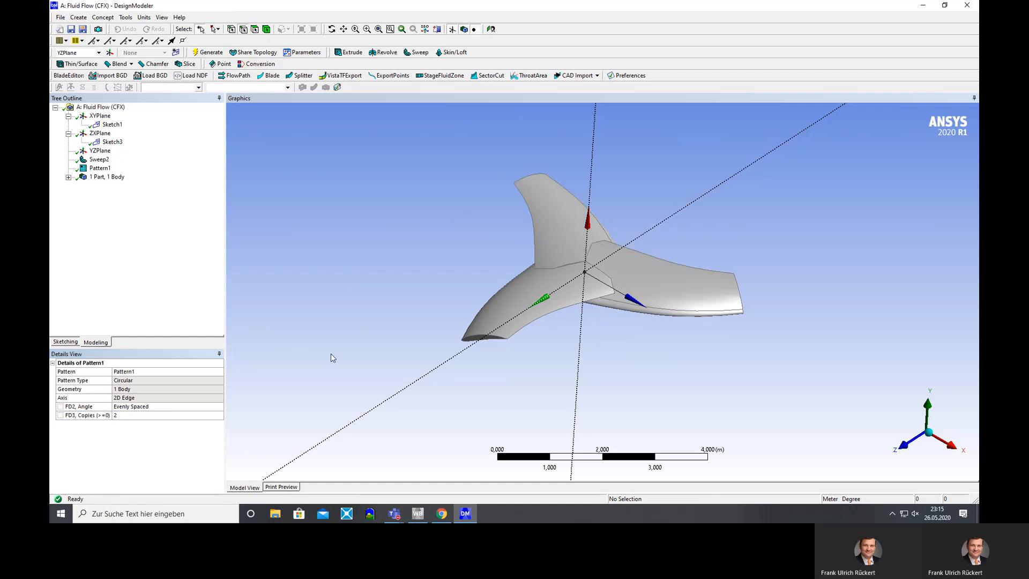
{"action": "middle_click_drag", "start_coordinate": [333, 356], "coordinate": [302, 365]}
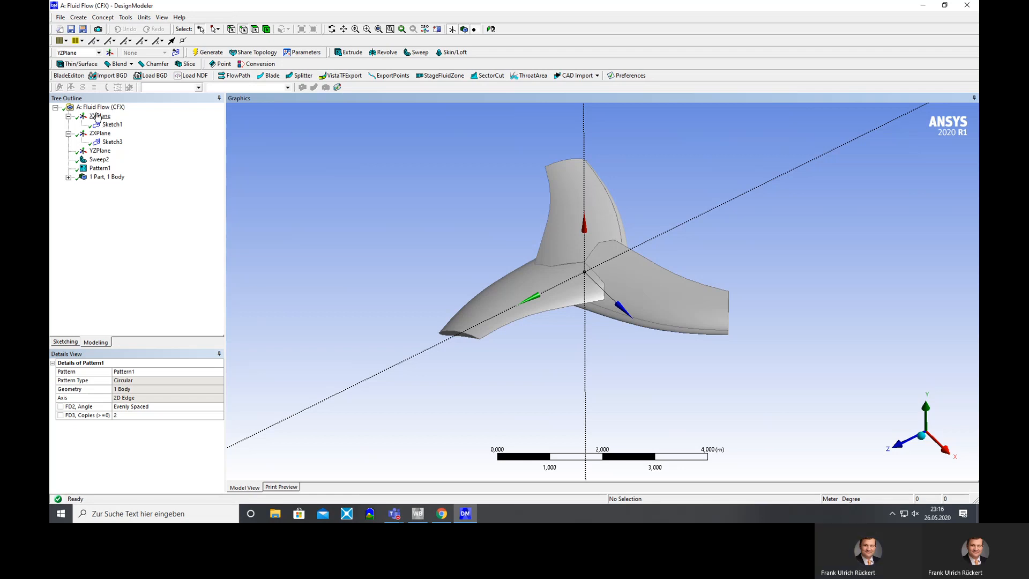
Create a new sketch on the ZXPlane for the propeller hub and select it.
{"action": "left_click", "coordinate": [99, 151]}
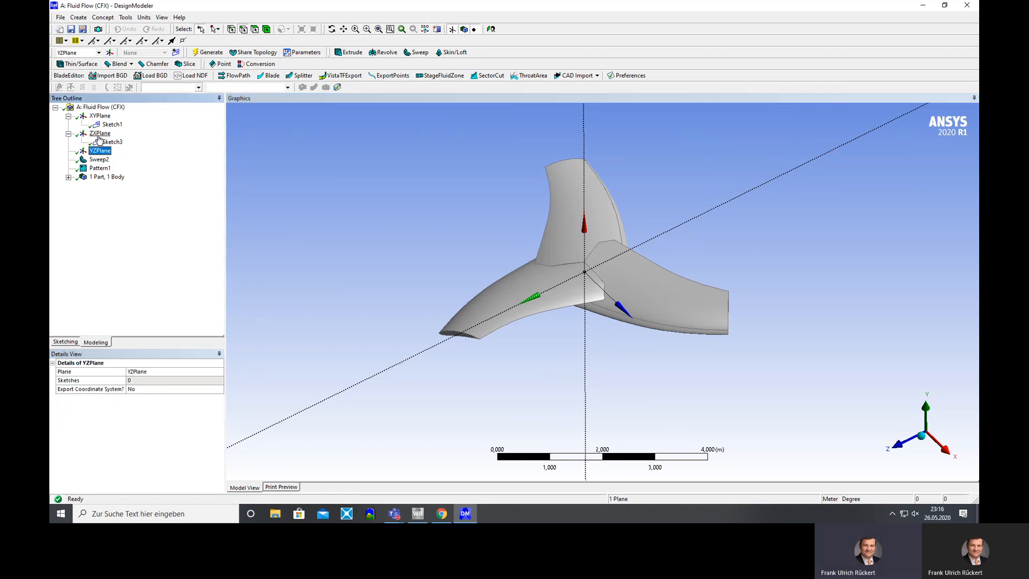
{"action": "left_click", "coordinate": [99, 135]}
{"action": "mouse_move", "coordinate": [344, 202]}
{"action": "middle_mouse_down"}
{"action": "mouse_move", "coordinate": [349, 184]}
{"action": "mouse_move", "coordinate": [345, 213]}
{"action": "mouse_move", "coordinate": [347, 202]}
{"action": "middle_mouse_up"}
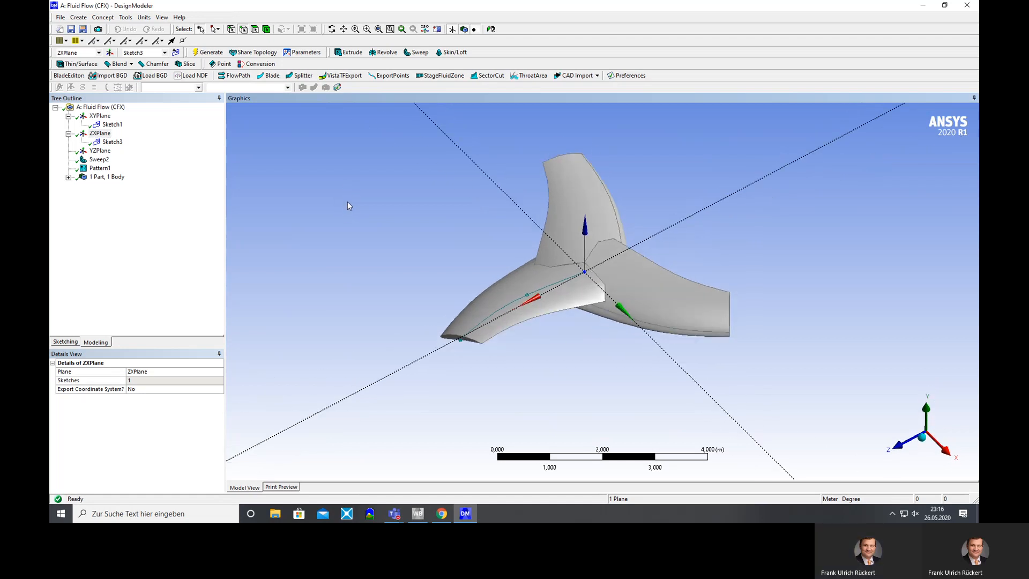
{"action": "left_click", "coordinate": [176, 52]}
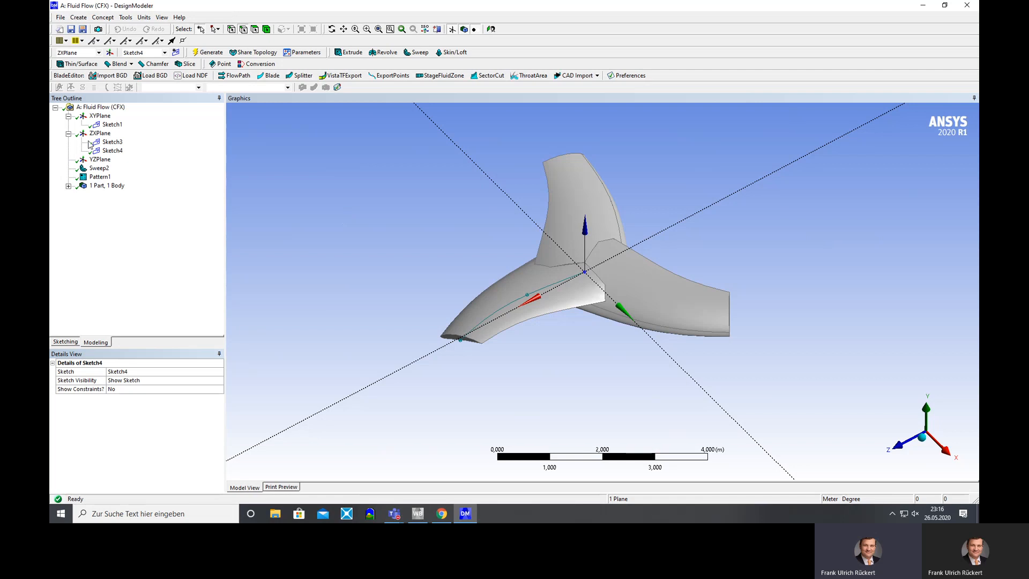
{"action": "left_click", "coordinate": [112, 150]}
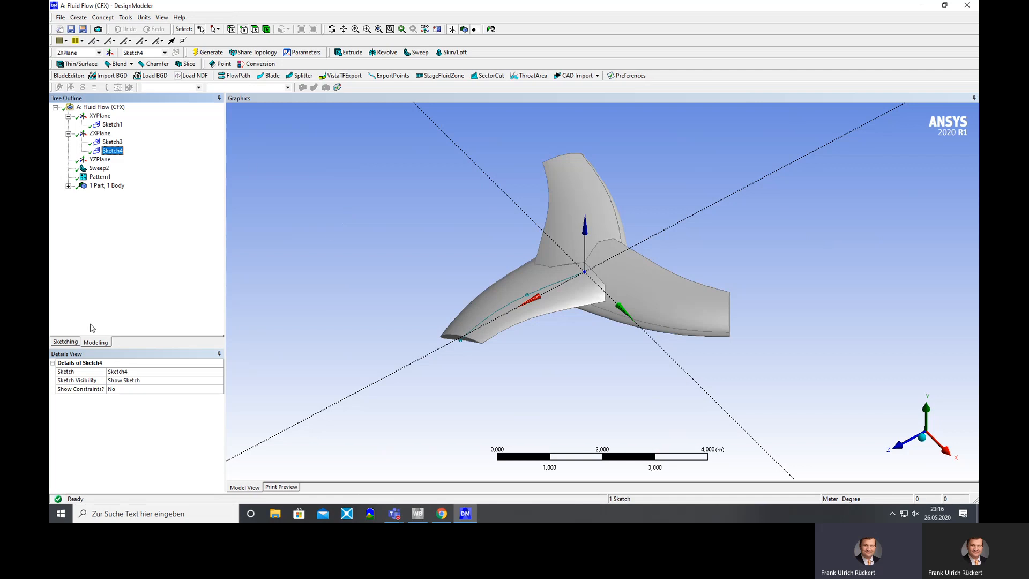
Sketch a circle centred on the origin in Sketch4, with a radius of about 1.4 m.
{"action": "left_click", "coordinate": [68, 342]}
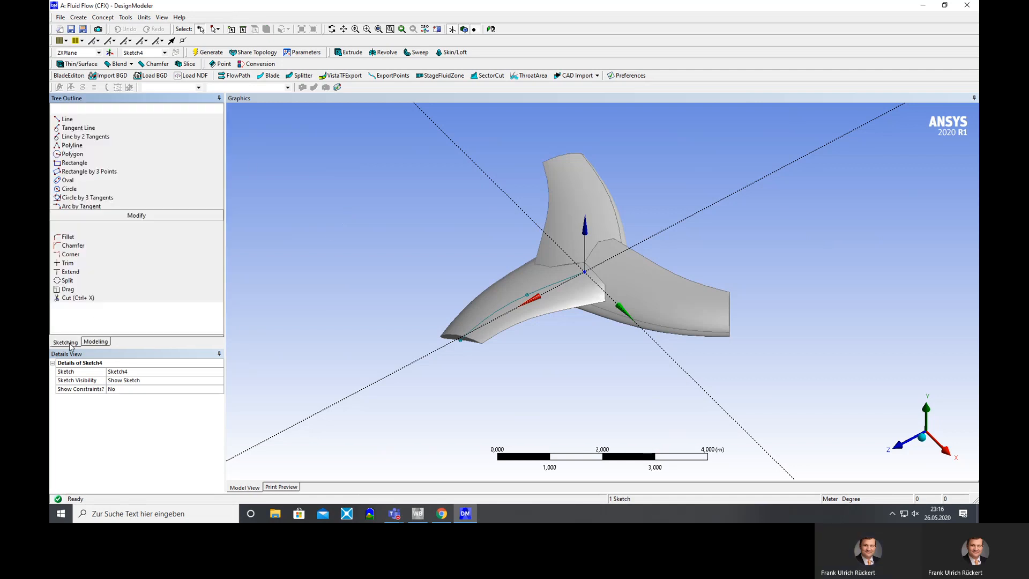
{"action": "left_click", "coordinate": [87, 189]}
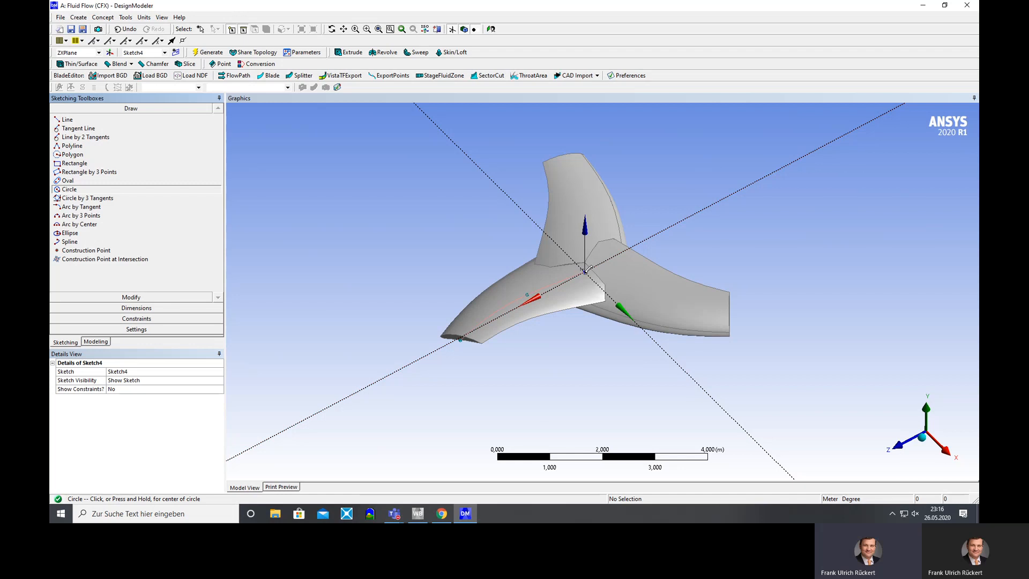
{"action": "left_click", "coordinate": [585, 271]}
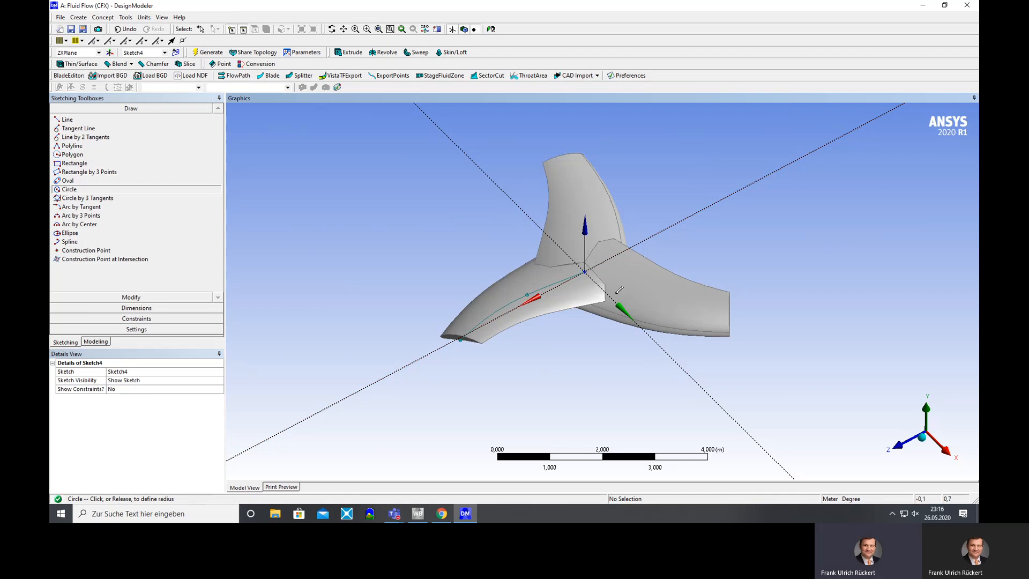
{"action": "left_click", "coordinate": [640, 305]}
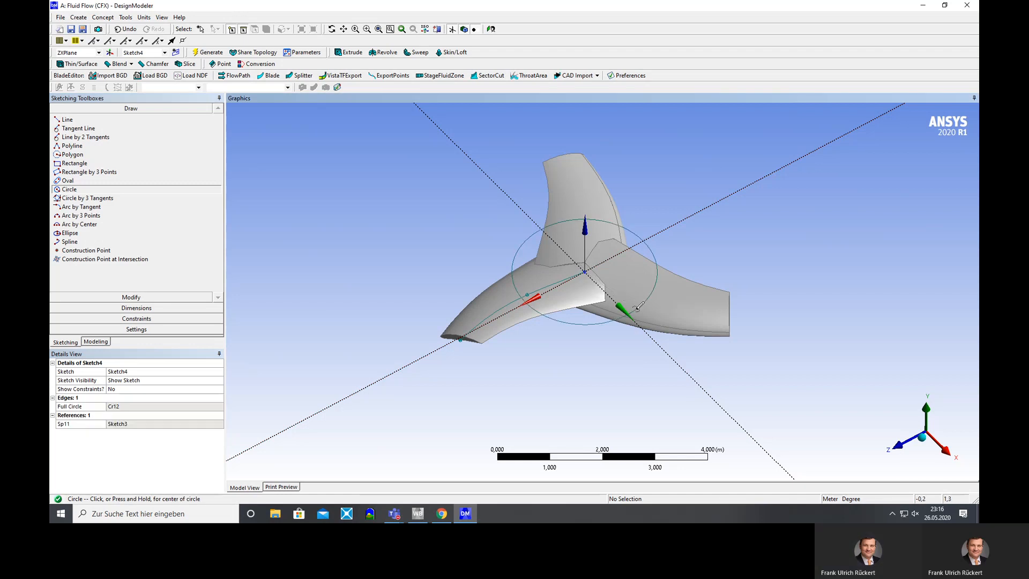
Extrude Sketch4's circle 1 m with Add Material in the Reversed direction and generate the hub cylinder.
{"action": "left_click", "coordinate": [349, 52]}
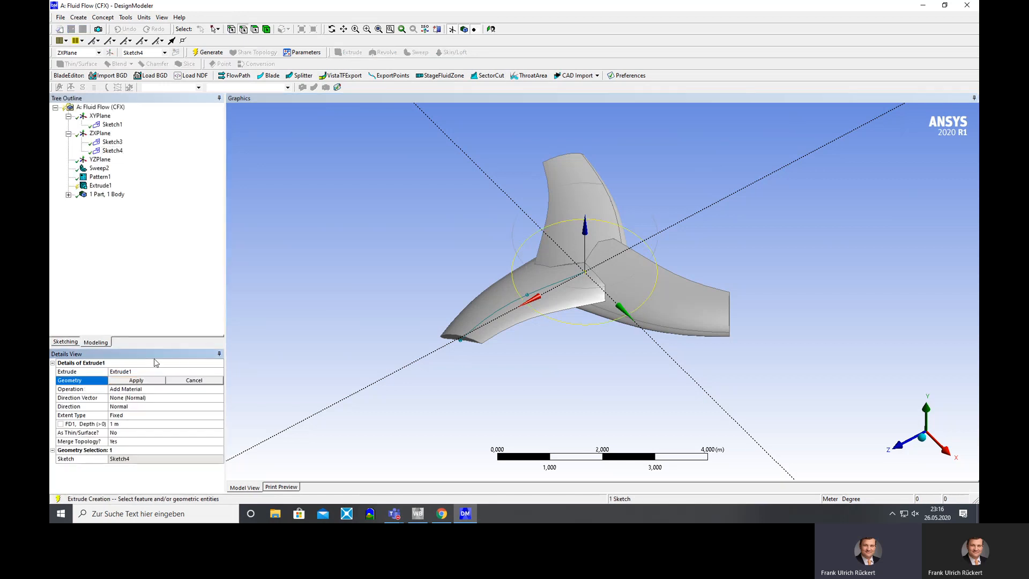
{"action": "left_click", "coordinate": [133, 381]}
{"action": "middle_click_drag", "start_coordinate": [337, 337], "coordinate": [357, 303]}
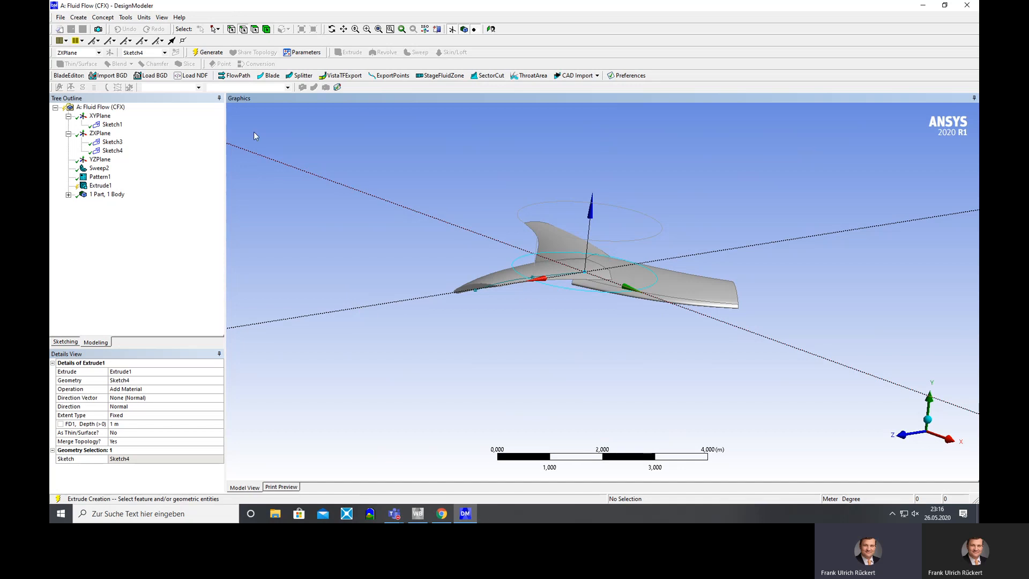
{"action": "left_click", "coordinate": [143, 398]}
{"action": "left_click", "coordinate": [141, 407]}
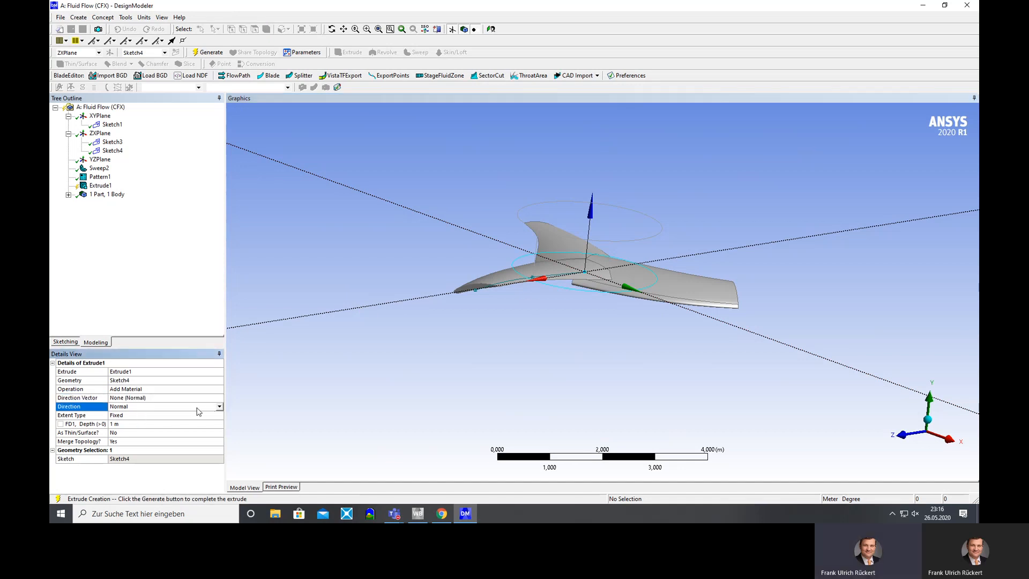
{"action": "left_click", "coordinate": [145, 407]}
{"action": "left_click", "coordinate": [152, 422]}
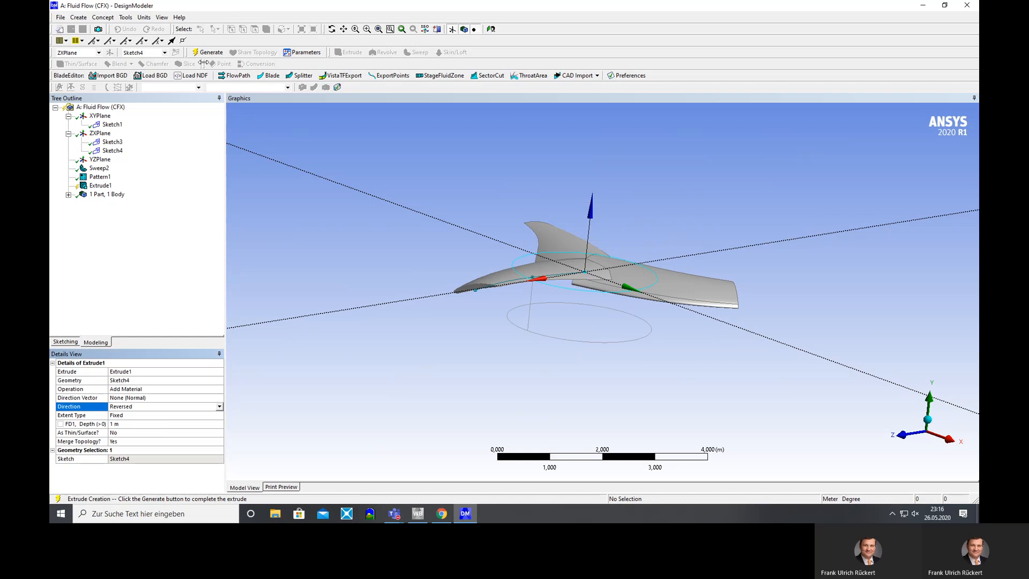
{"action": "left_click", "coordinate": [209, 53]}
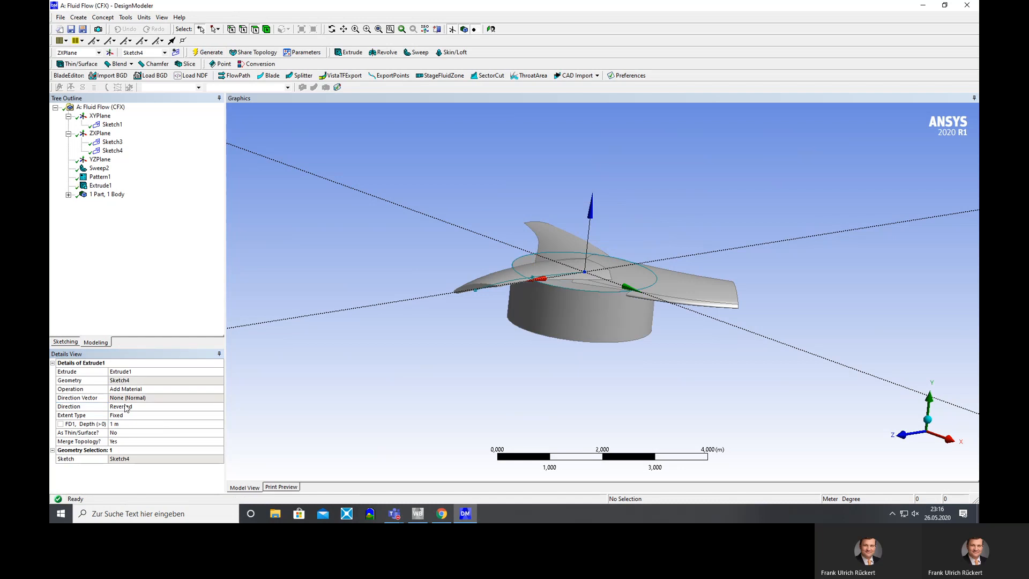
Change Extrude1's direction to Both - Symmetric, regenerate the hub, and check it from above.
{"action": "left_click", "coordinate": [143, 399]}
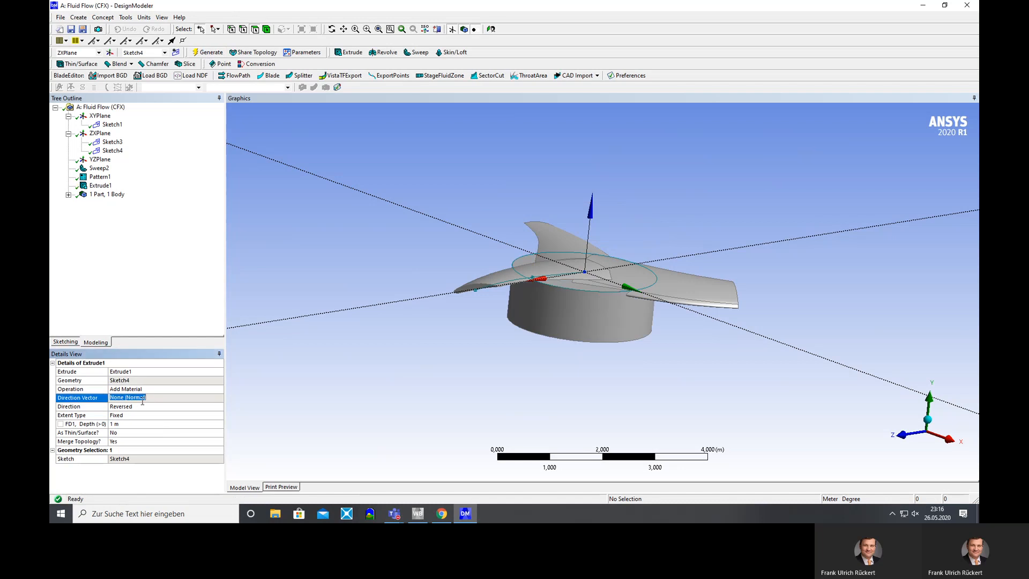
{"action": "left_click", "coordinate": [144, 410]}
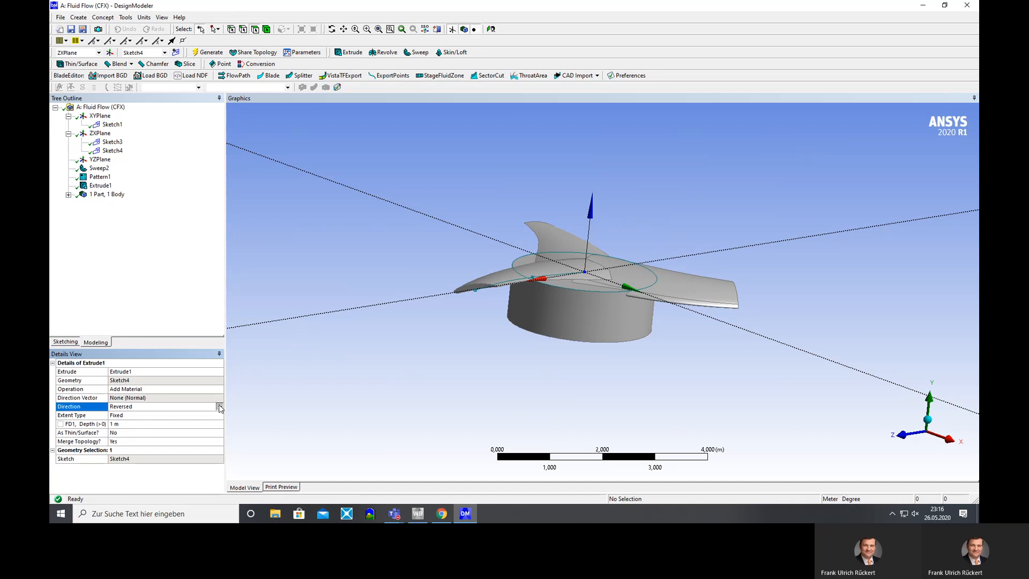
{"action": "left_click", "coordinate": [220, 406]}
{"action": "left_click", "coordinate": [164, 427]}
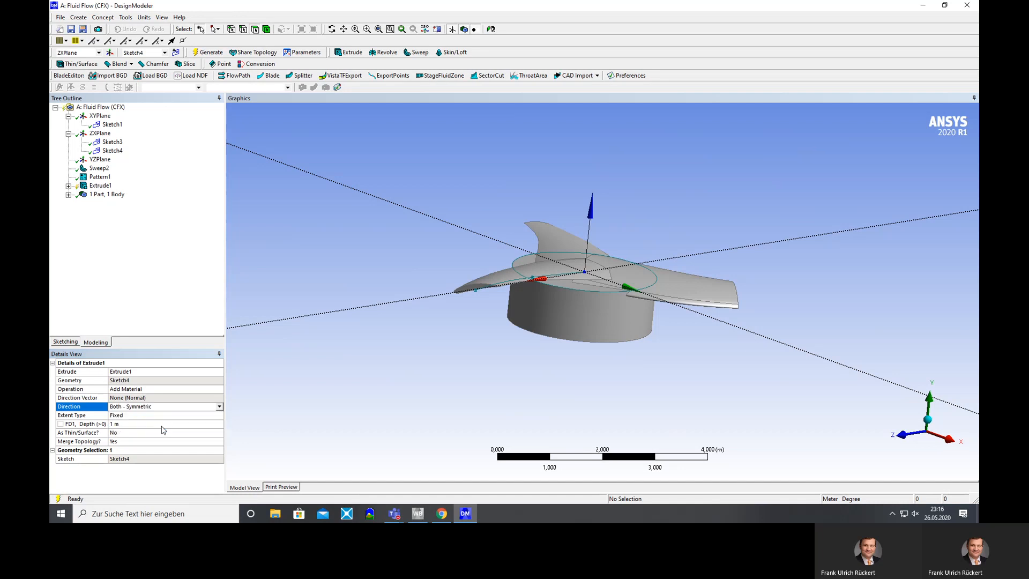
{"action": "left_click", "coordinate": [208, 52]}
{"action": "middle_click_drag", "start_coordinate": [404, 230], "coordinate": [386, 265]}
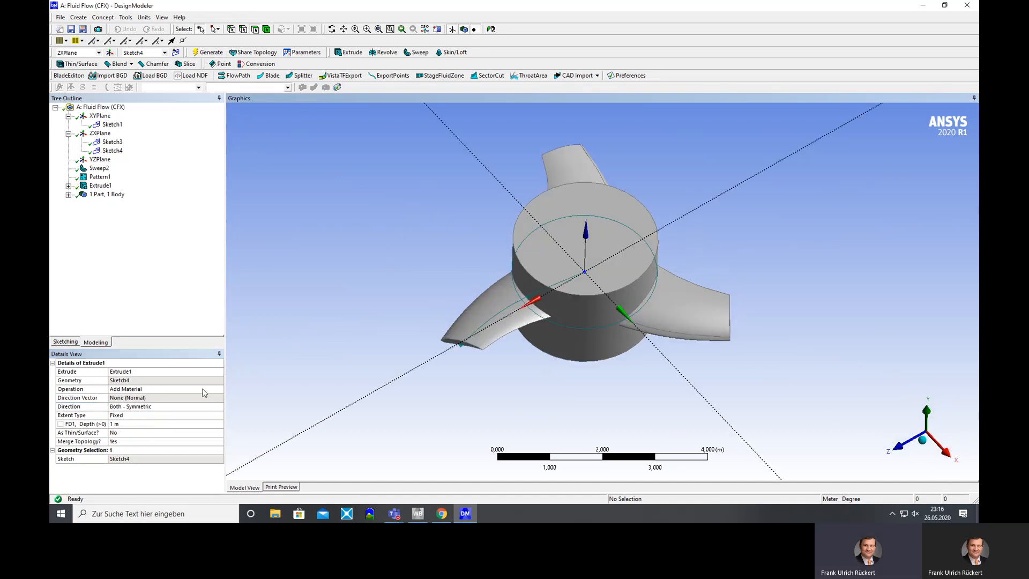
Set Extrude1's depth to 0.5 m, regenerate the hub, and check the thinner cylinder.
{"action": "left_click", "coordinate": [139, 424]}
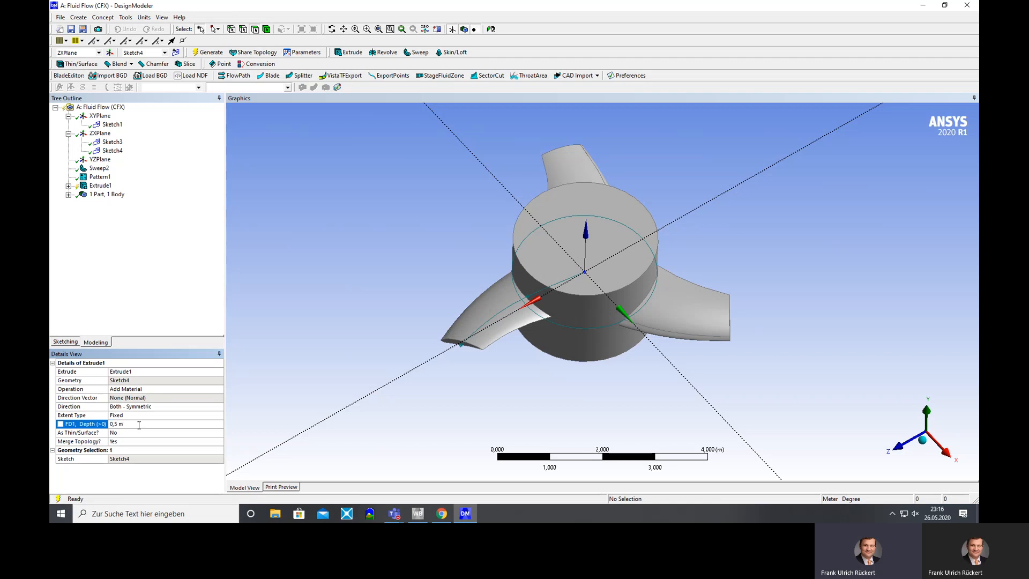
{"action": "left_click", "coordinate": [210, 51]}
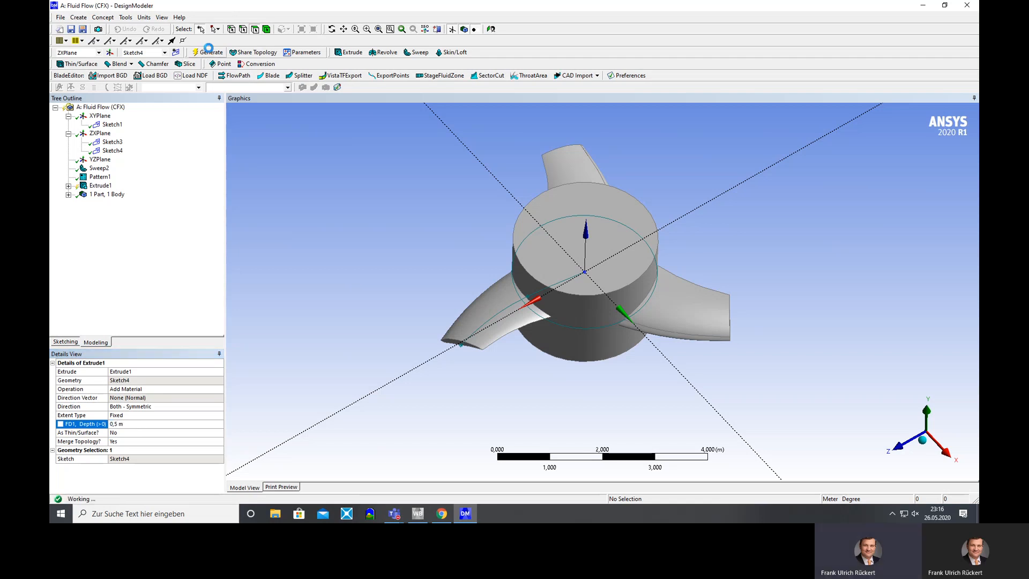
{"action": "mouse_move", "coordinate": [370, 257]}
{"action": "middle_mouse_down"}
{"action": "mouse_move", "coordinate": [380, 216]}
{"action": "mouse_move", "coordinate": [447, 223]}
{"action": "mouse_move", "coordinate": [395, 248]}
{"action": "mouse_move", "coordinate": [417, 246]}
{"action": "mouse_move", "coordinate": [399, 248]}
{"action": "mouse_move", "coordinate": [391, 287]}
{"action": "mouse_move", "coordinate": [372, 290]}
{"action": "mouse_move", "coordinate": [230, 246]}
{"action": "mouse_move", "coordinate": [434, 236]}
{"action": "middle_mouse_up"}
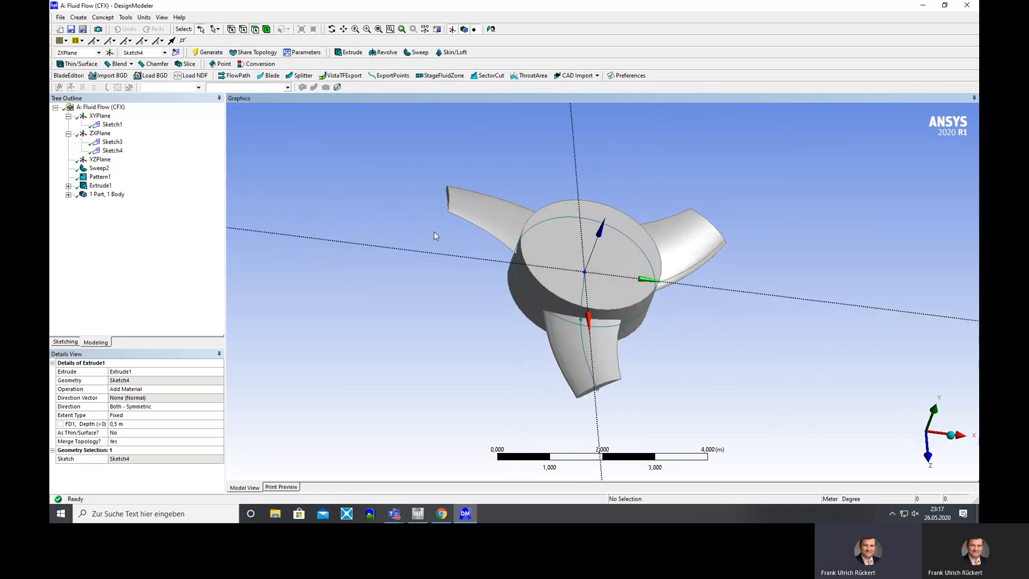
Add a fixed-radius blend of 0.1 m to the circular edge of the hub's upper face and generate it.
{"action": "left_click", "coordinate": [118, 64]}
{"action": "left_click", "coordinate": [129, 75]}
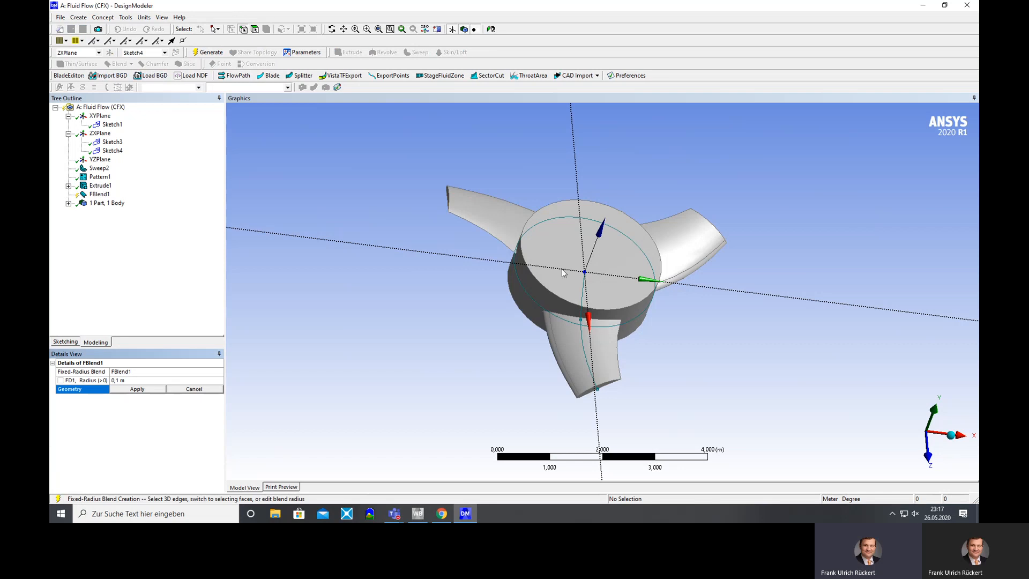
{"action": "left_click", "coordinate": [538, 284]}
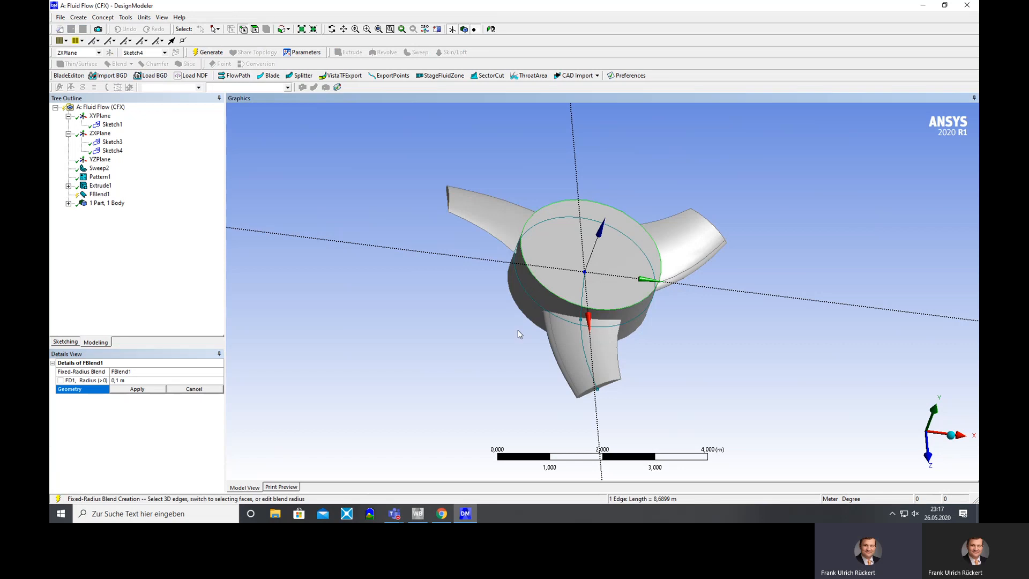
{"action": "left_click", "coordinate": [134, 388]}
{"action": "left_click", "coordinate": [208, 52]}
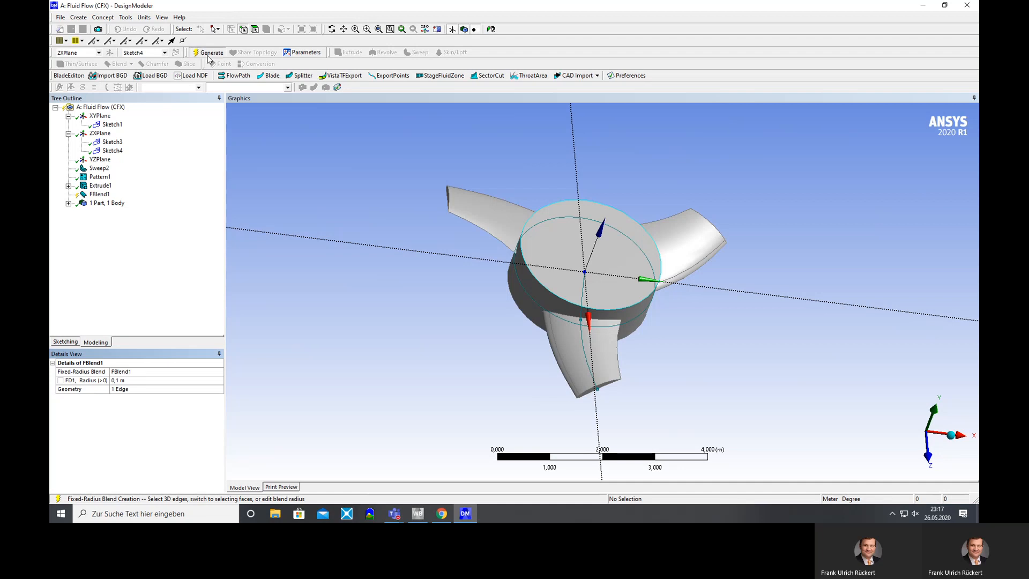
{"action": "middle_click_drag", "start_coordinate": [293, 253], "coordinate": [311, 265]}
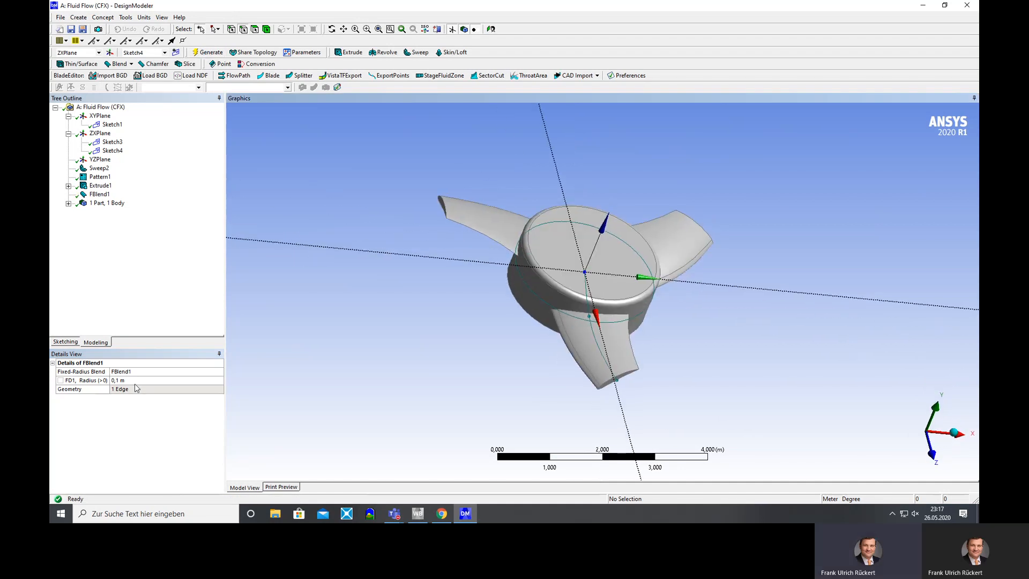
Try FBlend1 radii of 1 m and 0.2 m, regenerating the hub after each change.
{"action": "left_click", "coordinate": [124, 380]}
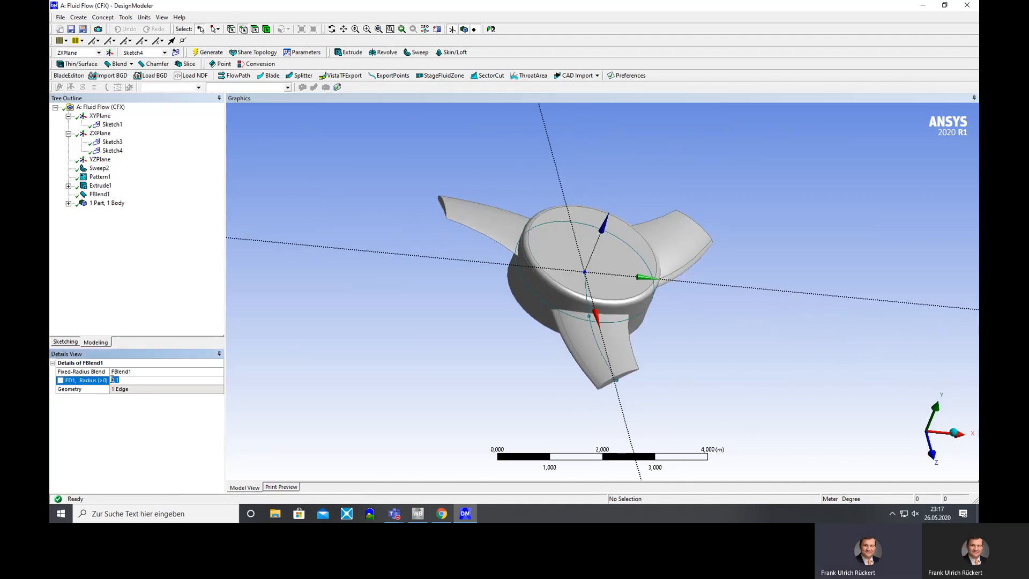
{"action": "type", "text": "1"}
{"action": "key", "text": "Return"}
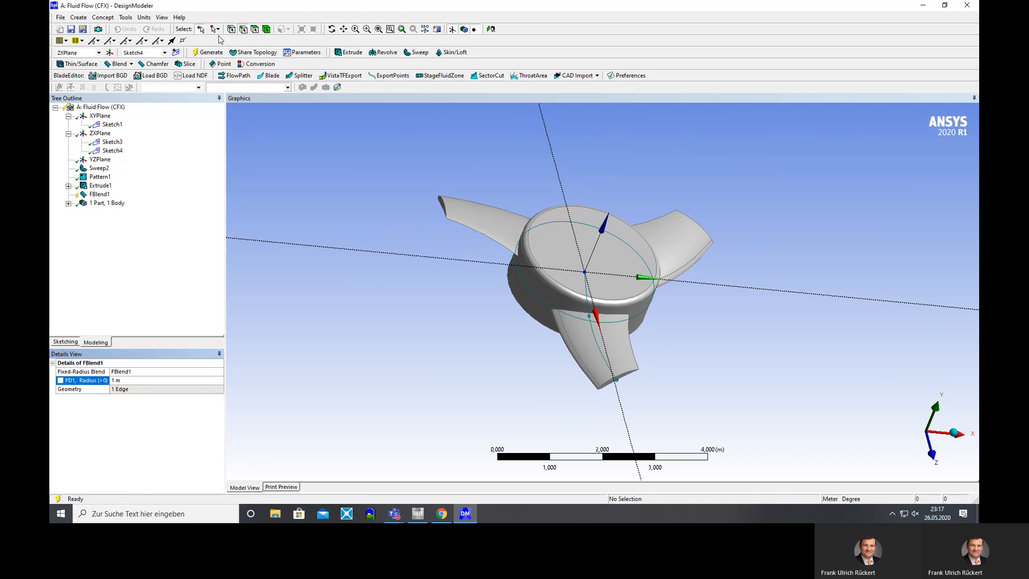
{"action": "left_click", "coordinate": [210, 53]}
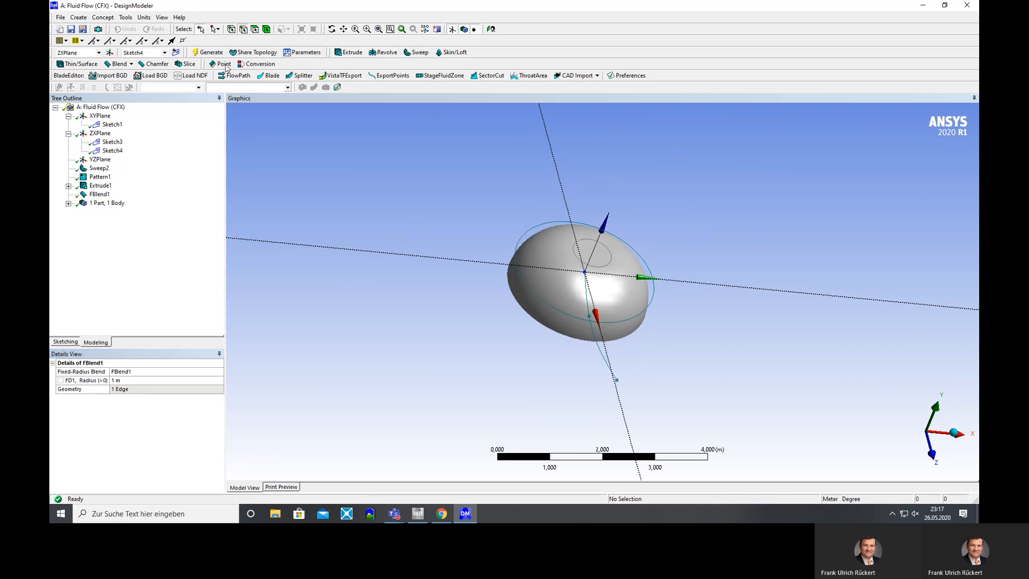
{"action": "left_click", "coordinate": [148, 382]}
{"action": "type", "text": "0,2"}
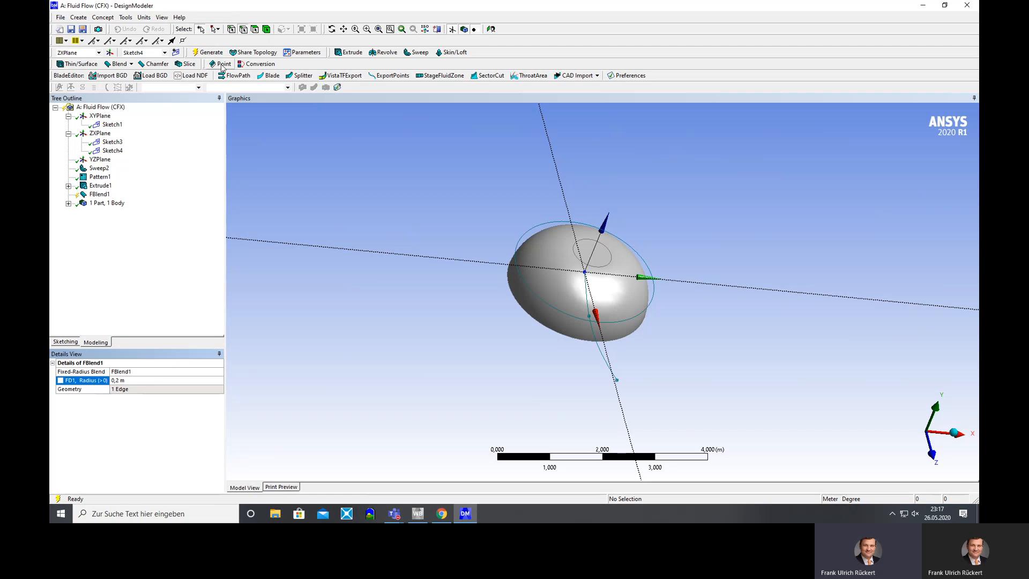
{"action": "left_click", "coordinate": [208, 52]}
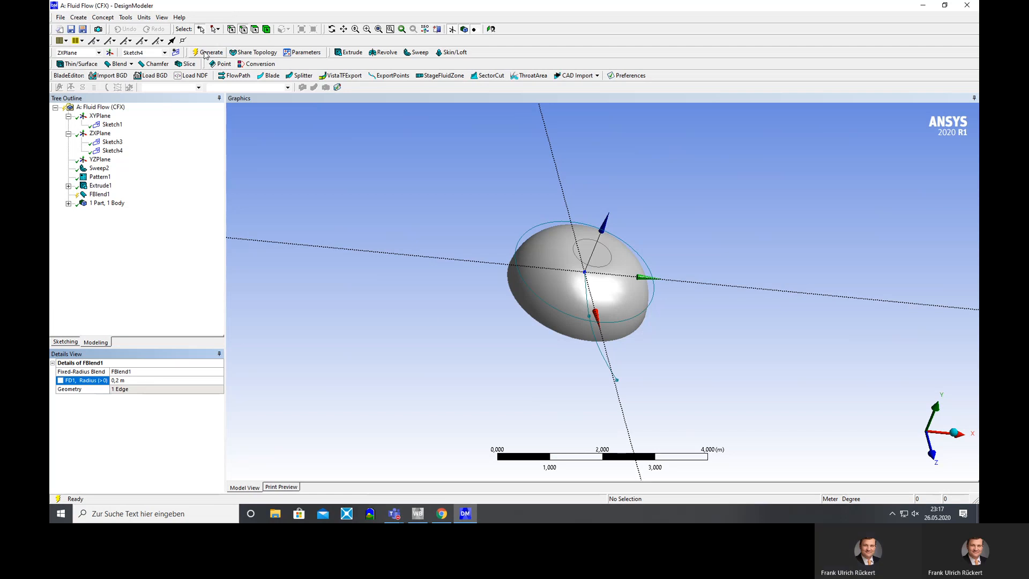
Set FBlend1's radius to 0.4 m, regenerate, and inspect the rounded hub from the front and back.
{"action": "left_click", "coordinate": [137, 382]}
{"action": "type", "text": "0,4"}
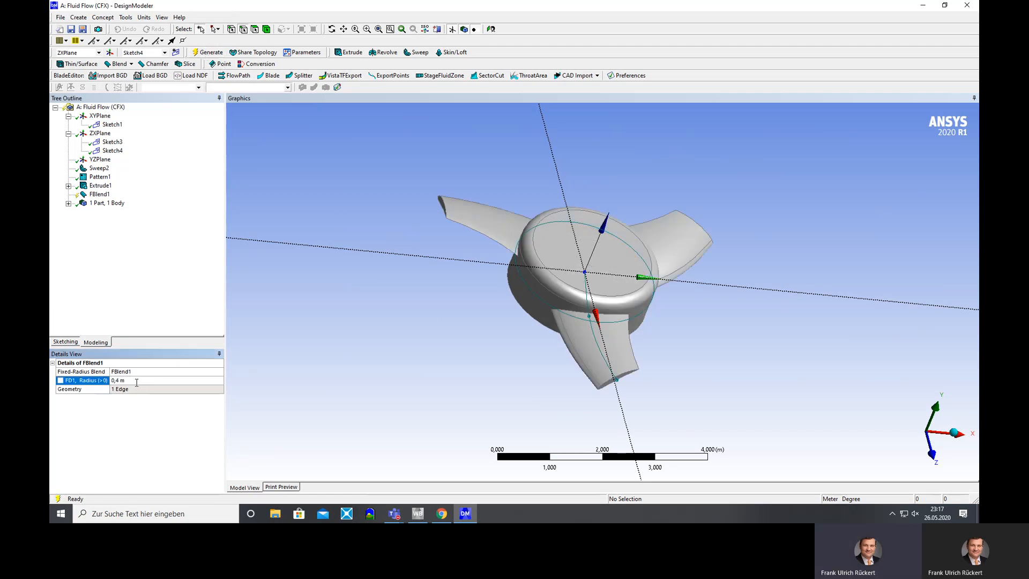
{"action": "left_click", "coordinate": [210, 53]}
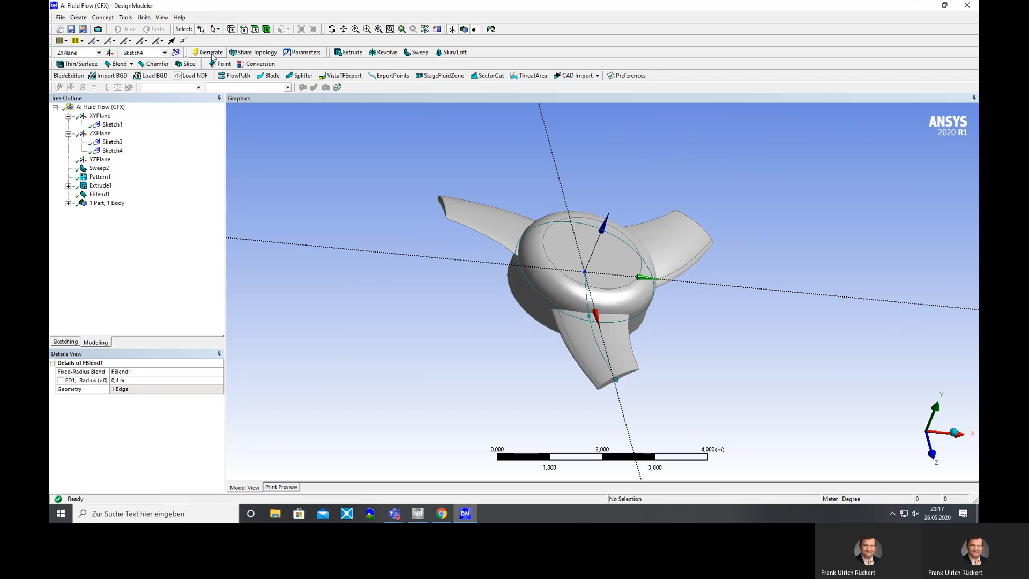
{"action": "middle_click_drag", "start_coordinate": [470, 227], "coordinate": [430, 297]}
{"action": "scroll", "coordinate": [578, 255], "scroll_direction": "down", "scroll_amount": 1}
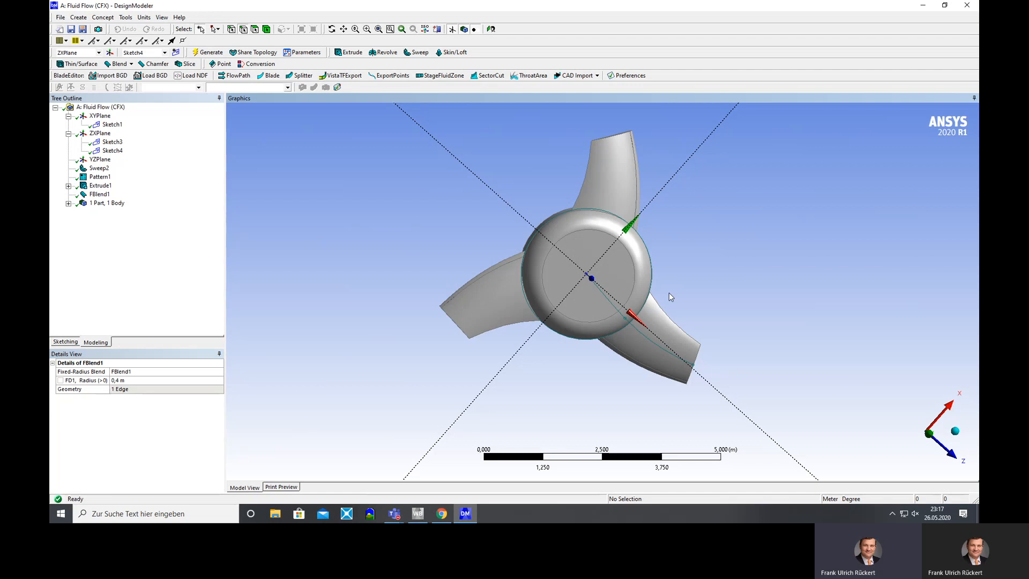
{"action": "middle_click_drag", "start_coordinate": [669, 293], "coordinate": [815, 294]}
{"action": "middle_click_drag", "start_coordinate": [615, 321], "coordinate": [691, 338]}
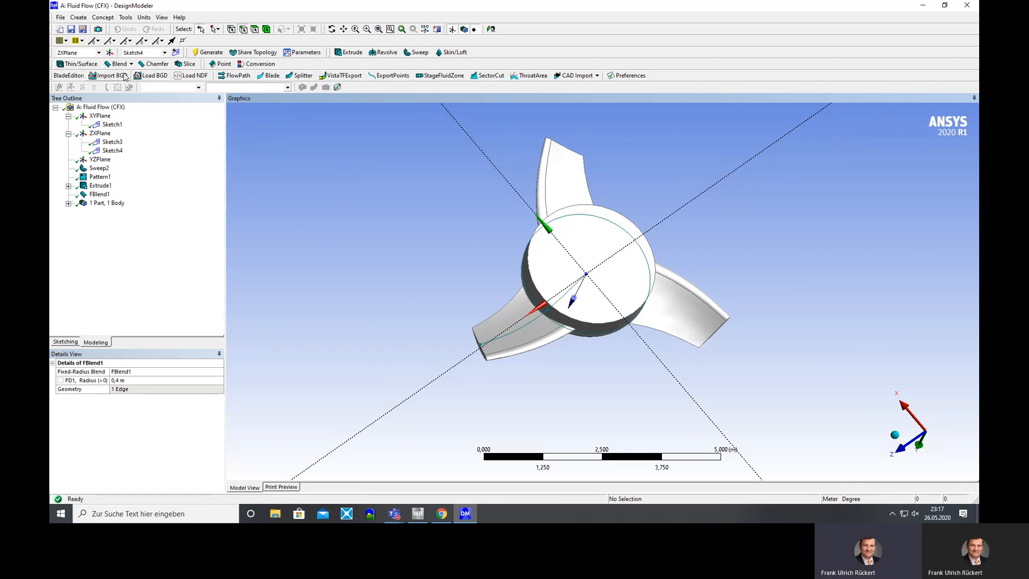
Sketch a small circle centred on the origin in Sketch4, inside the hub's outer circle.
{"action": "left_click", "coordinate": [64, 342]}
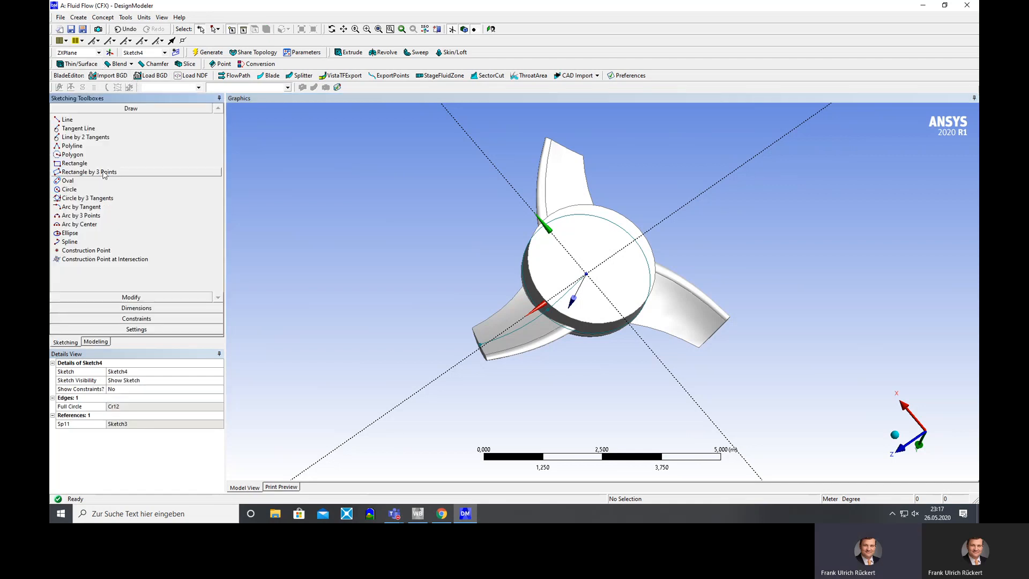
{"action": "left_click", "coordinate": [68, 189]}
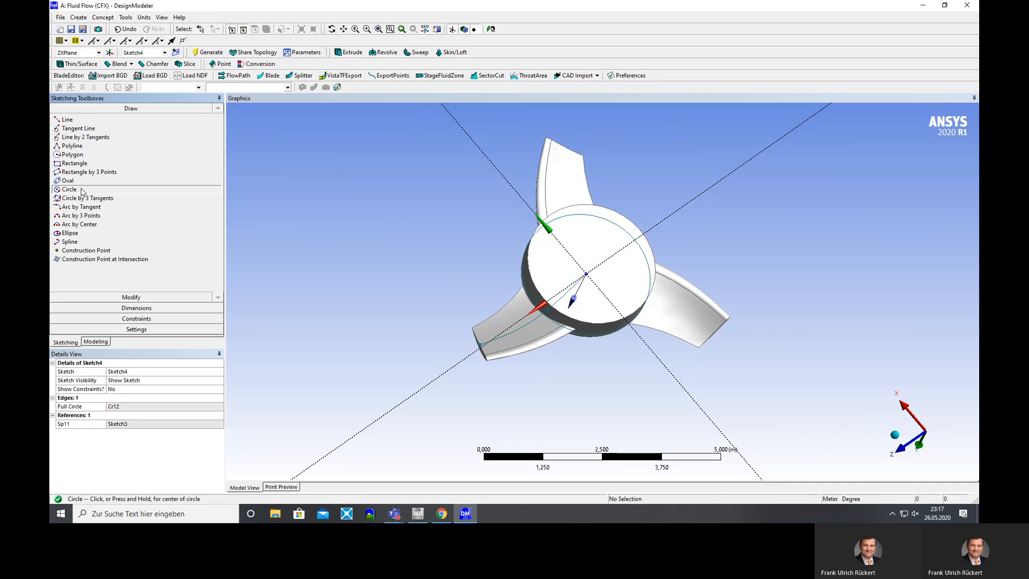
{"action": "left_click", "coordinate": [586, 274]}
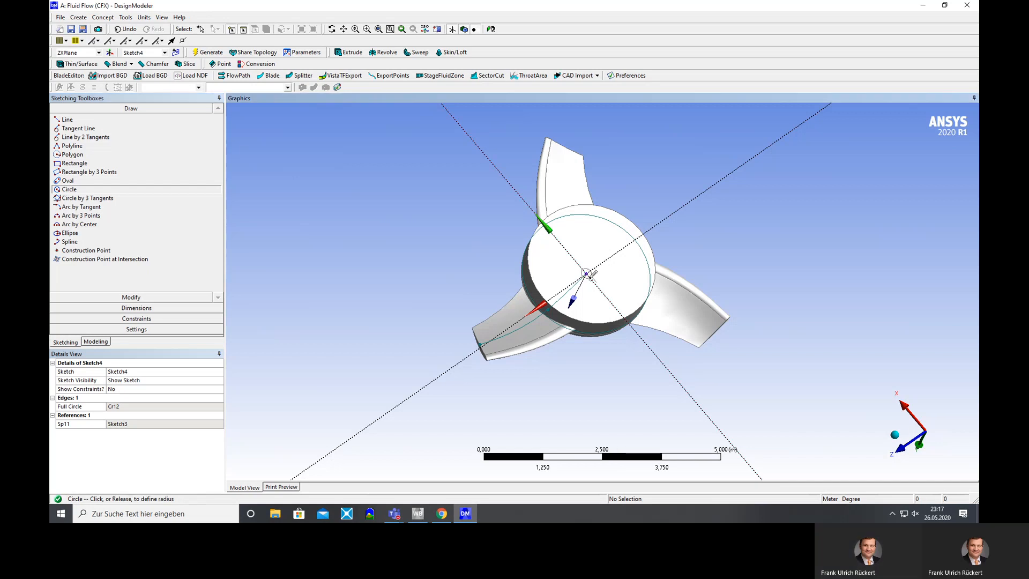
{"action": "left_click", "coordinate": [602, 280]}
Extrude Sketch4 by 1 m with Add Material in the Reversed direction, generate it, and check the hub from the side.
{"action": "left_click", "coordinate": [347, 53]}
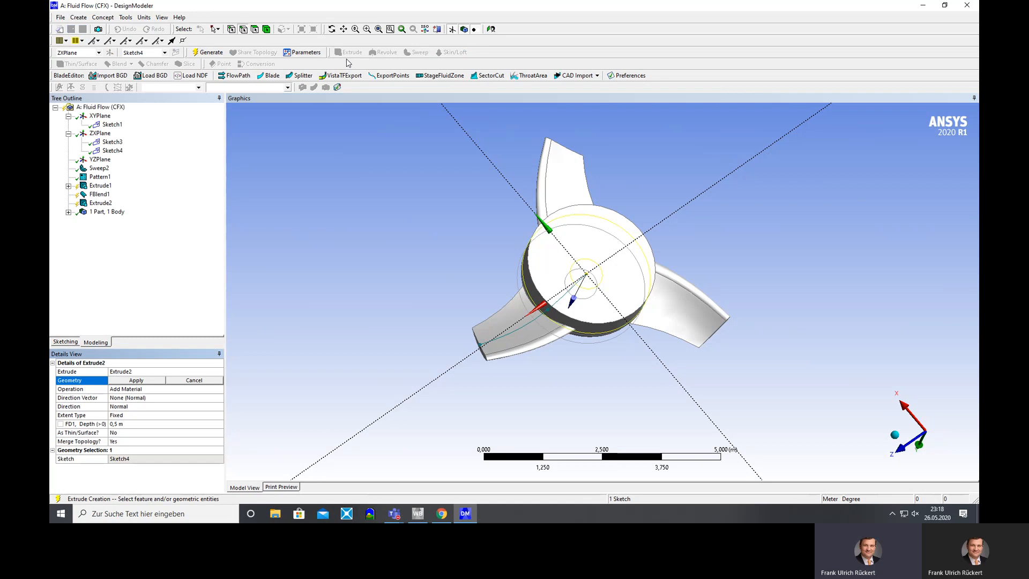
{"action": "left_click", "coordinate": [196, 398]}
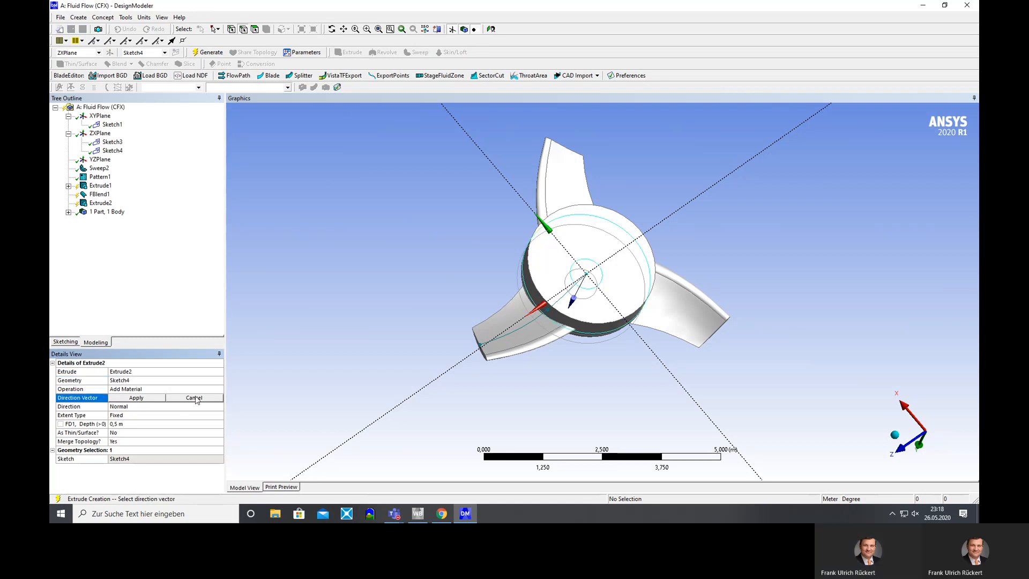
{"action": "left_click", "coordinate": [151, 395]}
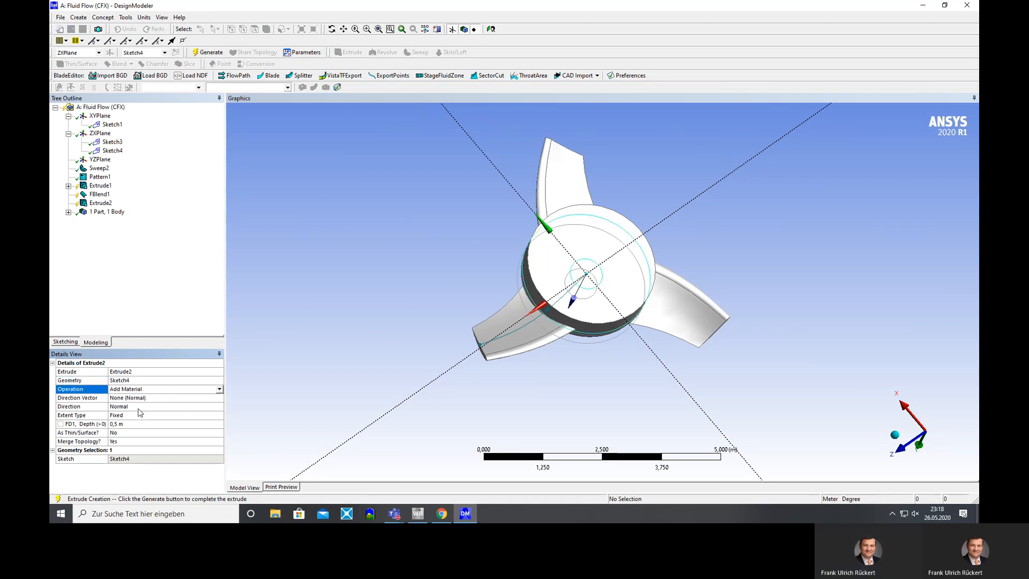
{"action": "left_click", "coordinate": [140, 409]}
{"action": "left_click", "coordinate": [220, 406]}
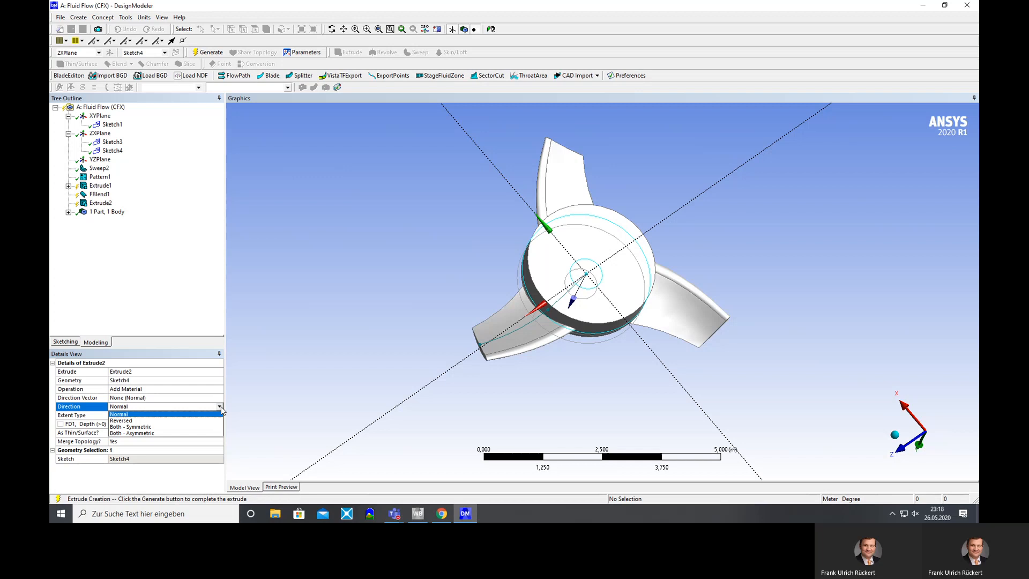
{"action": "left_click", "coordinate": [183, 421]}
{"action": "left_click", "coordinate": [148, 424]}
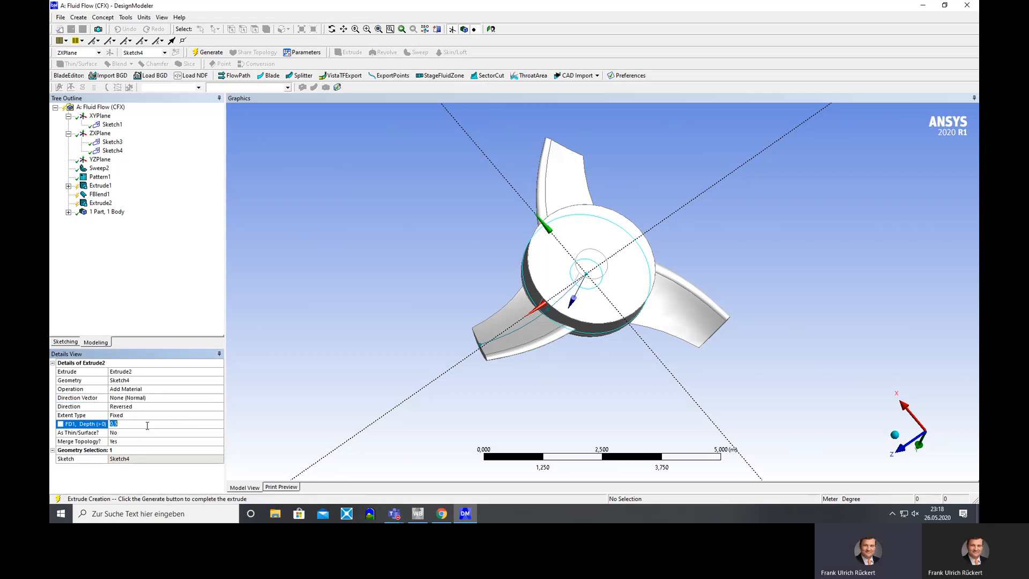
{"action": "type", "text": "1"}
{"action": "key", "text": "Return"}
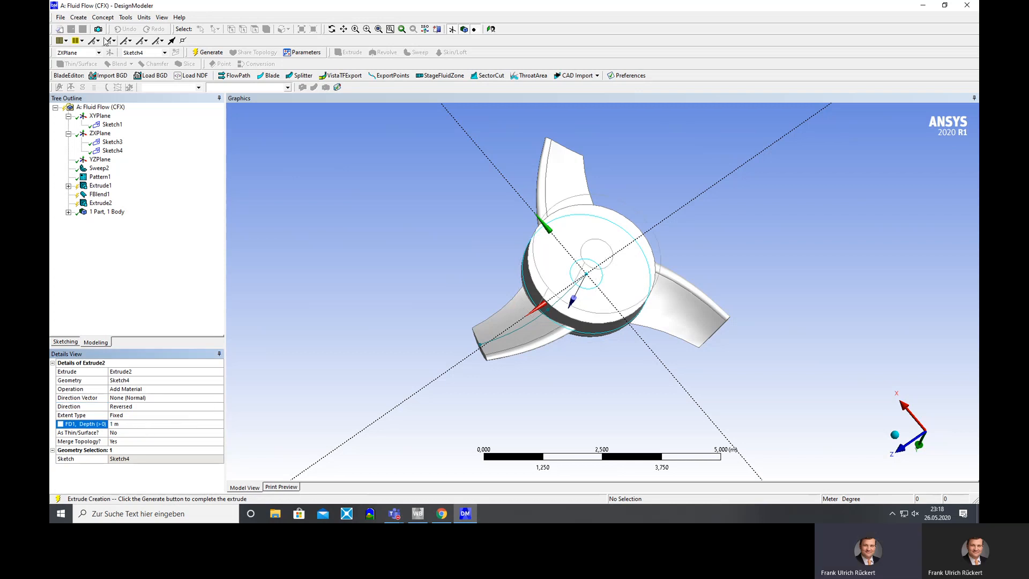
{"action": "left_click", "coordinate": [208, 52]}
{"action": "middle_click_drag", "start_coordinate": [367, 281], "coordinate": [497, 266]}
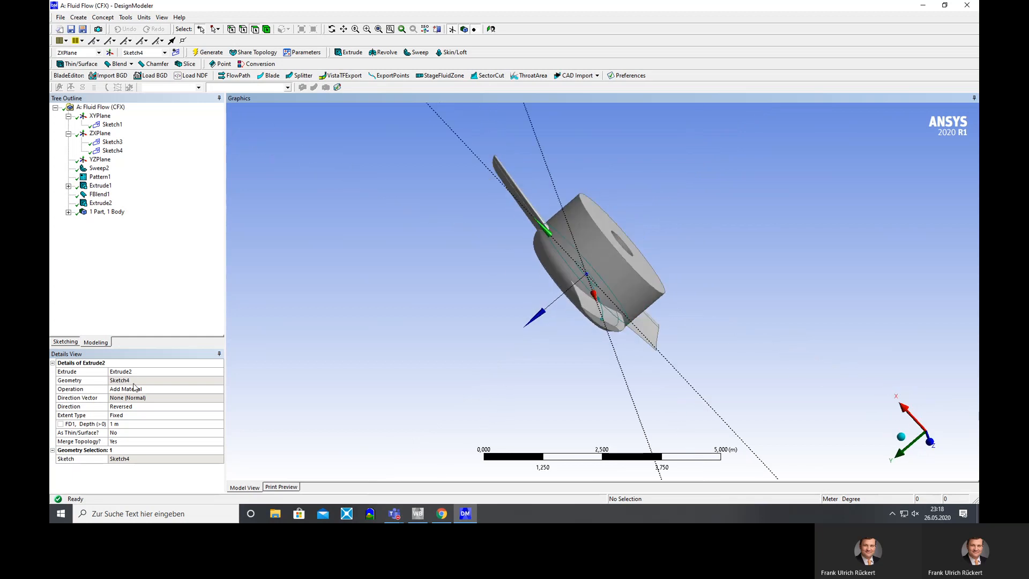
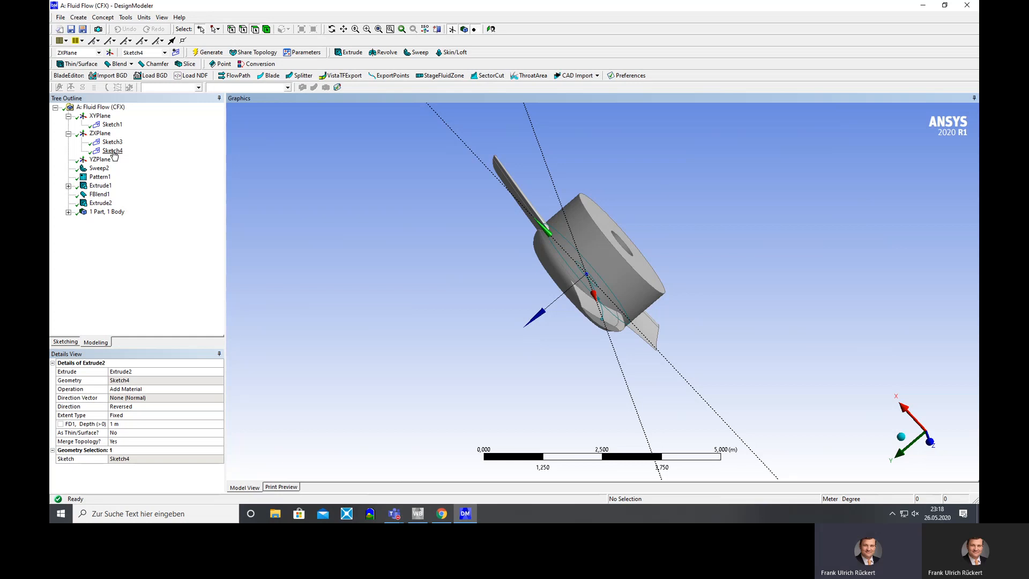
Delete Extrude2 and check the propeller from the rounded side of the hub.
{"action": "left_click", "coordinate": [100, 203]}
{"action": "right_click", "coordinate": [102, 203]}
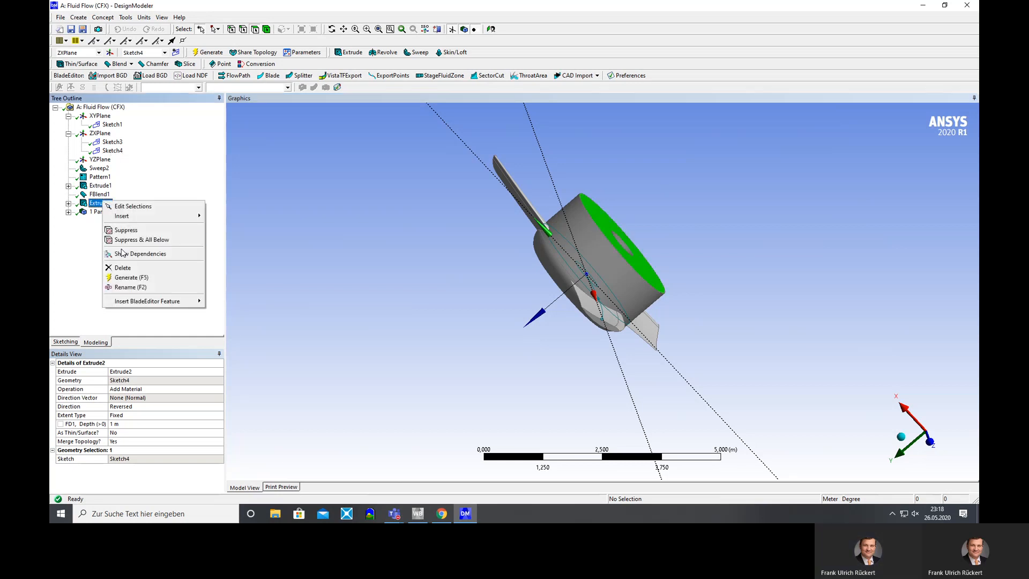
{"action": "left_click", "coordinate": [123, 268]}
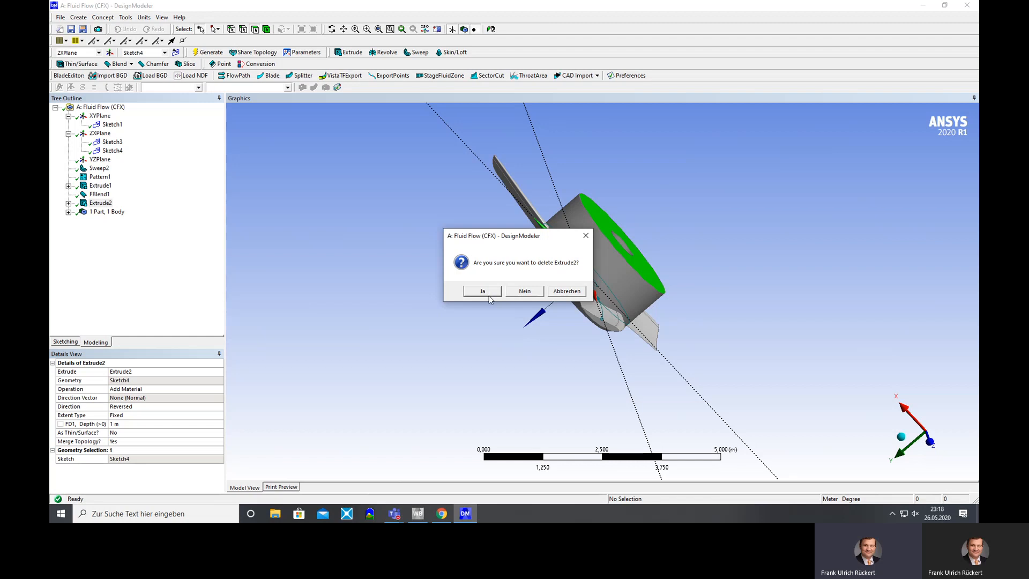
{"action": "left_click", "coordinate": [482, 292]}
{"action": "middle_click_drag", "start_coordinate": [385, 276], "coordinate": [689, 238]}
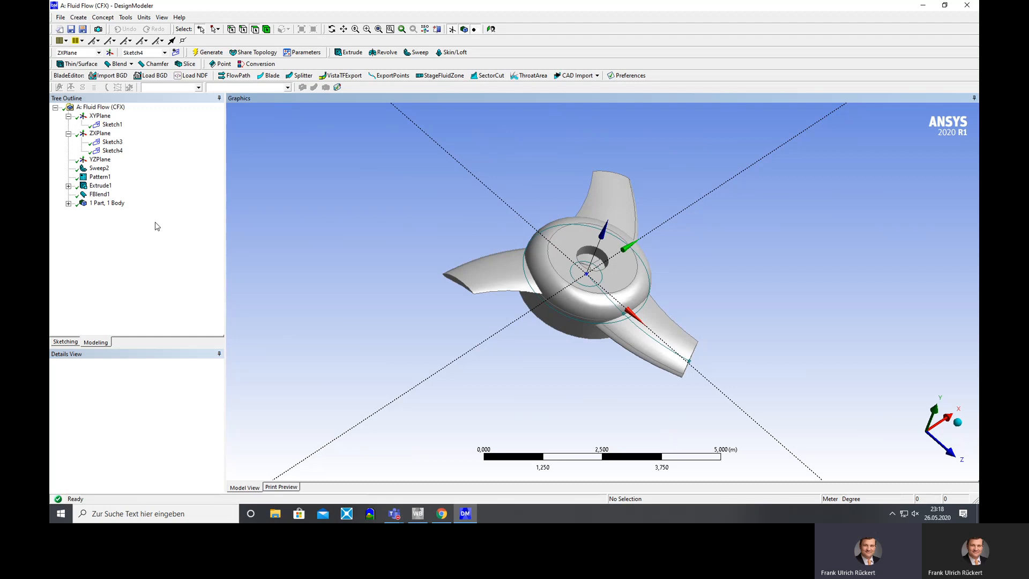
Cut the small inner circle out of Sketch4, the sketch behind Extrude1, keeping only the hub's outer circle.
{"action": "left_click", "coordinate": [101, 185]}
{"action": "left_click", "coordinate": [68, 186]}
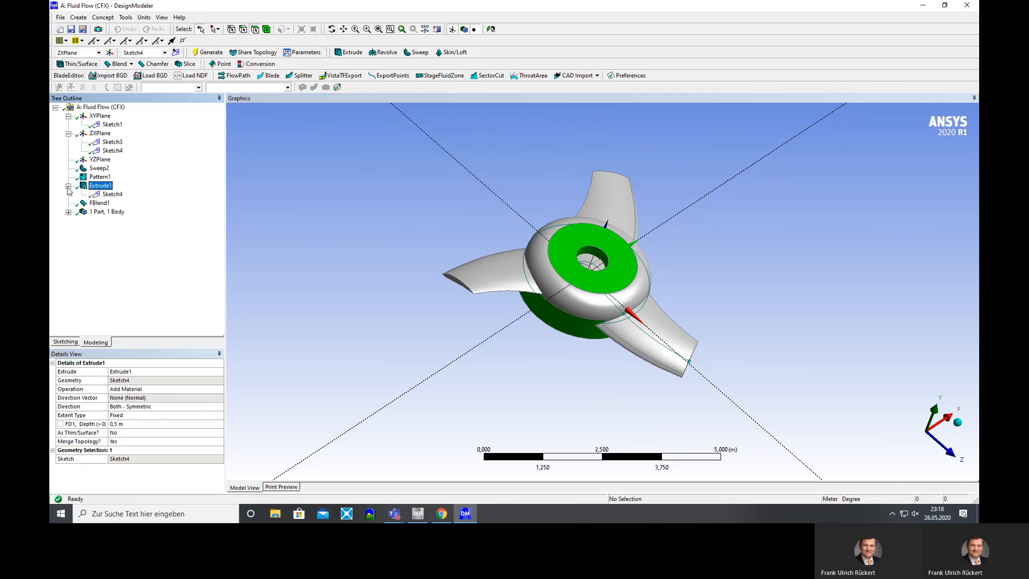
{"action": "left_click", "coordinate": [112, 195]}
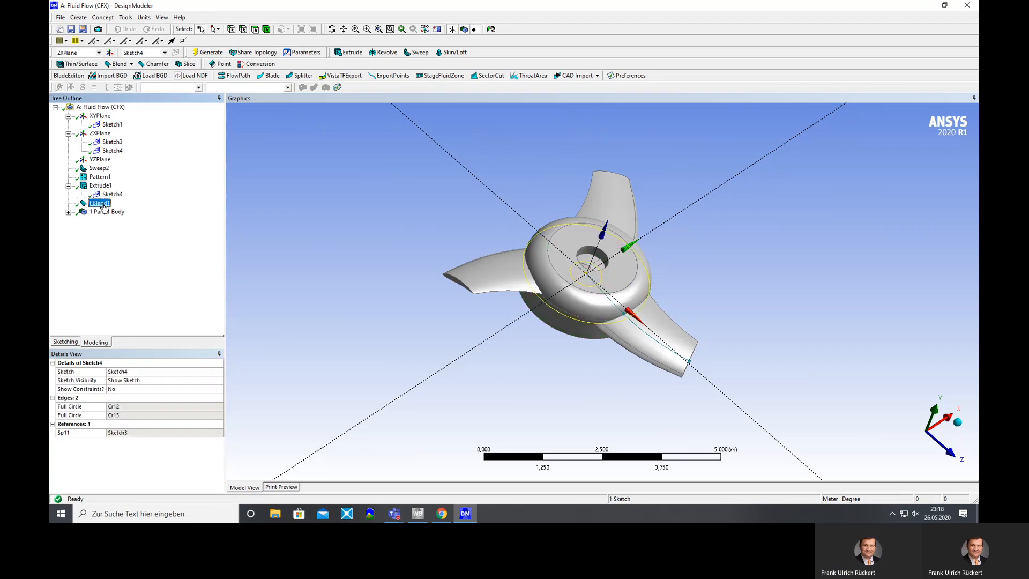
{"action": "left_click", "coordinate": [105, 203]}
{"action": "left_click", "coordinate": [111, 194]}
{"action": "mouse_move", "coordinate": [404, 219]}
{"action": "middle_mouse_down"}
{"action": "mouse_move", "coordinate": [356, 243]}
{"action": "mouse_move", "coordinate": [381, 252]}
{"action": "mouse_move", "coordinate": [669, 248]}
{"action": "mouse_move", "coordinate": [592, 292]}
{"action": "mouse_move", "coordinate": [462, 246]}
{"action": "mouse_move", "coordinate": [839, 218]}
{"action": "mouse_move", "coordinate": [748, 177]}
{"action": "mouse_move", "coordinate": [708, 223]}
{"action": "mouse_move", "coordinate": [707, 154]}
{"action": "mouse_move", "coordinate": [726, 153]}
{"action": "middle_mouse_up"}
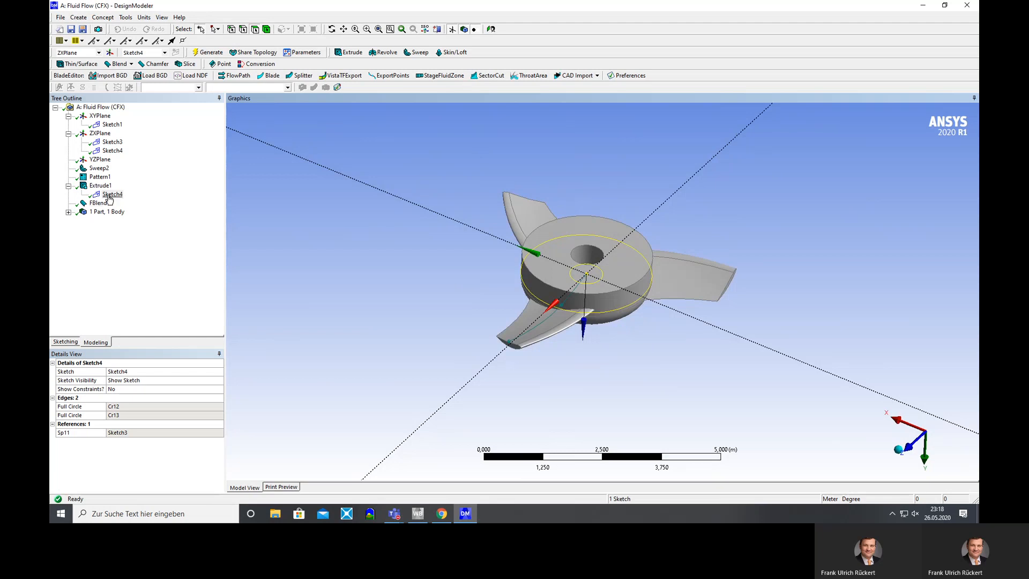
{"action": "middle_click_drag", "start_coordinate": [401, 266], "coordinate": [400, 286]}
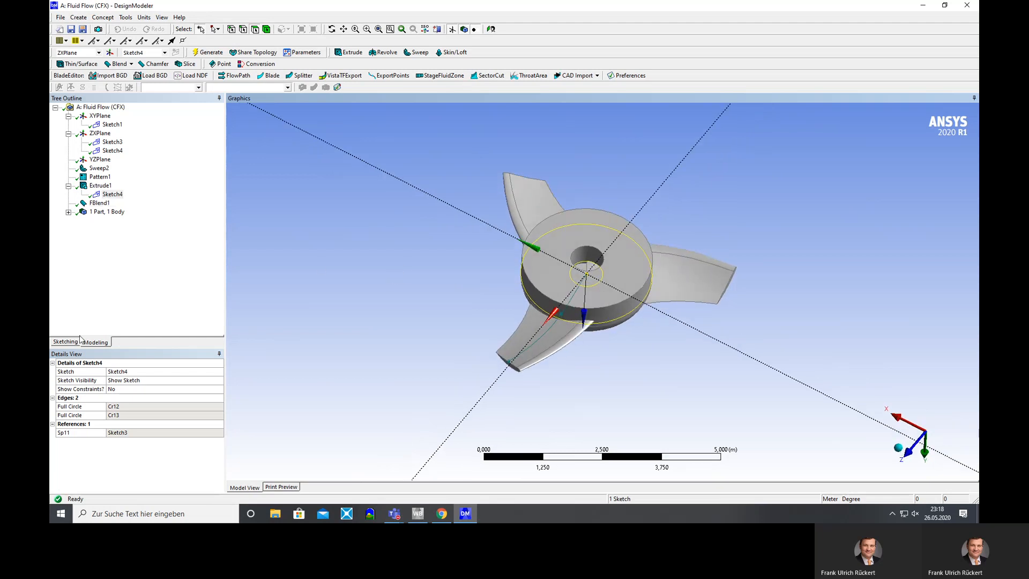
{"action": "left_click", "coordinate": [71, 343]}
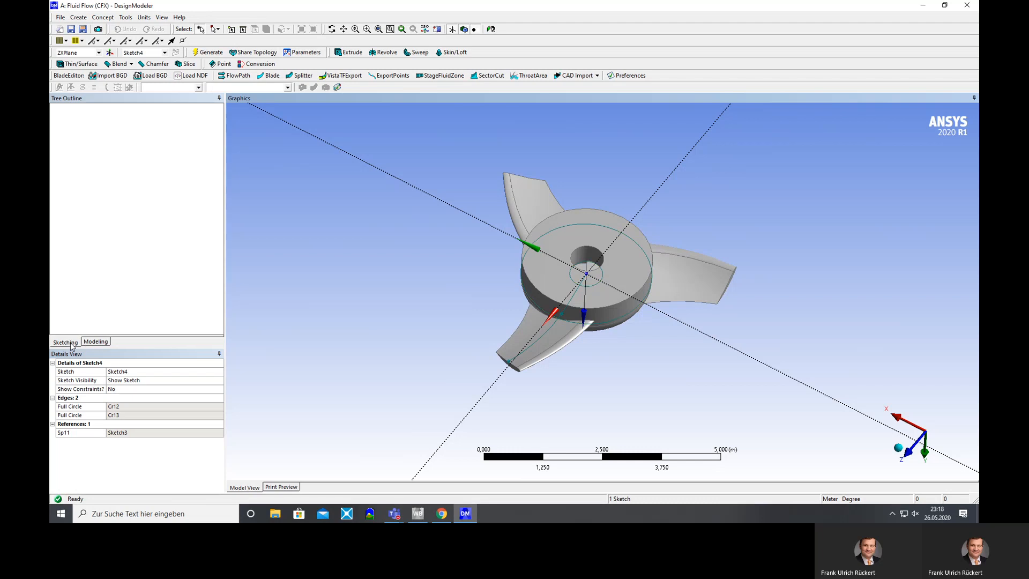
{"action": "left_click", "coordinate": [137, 297]}
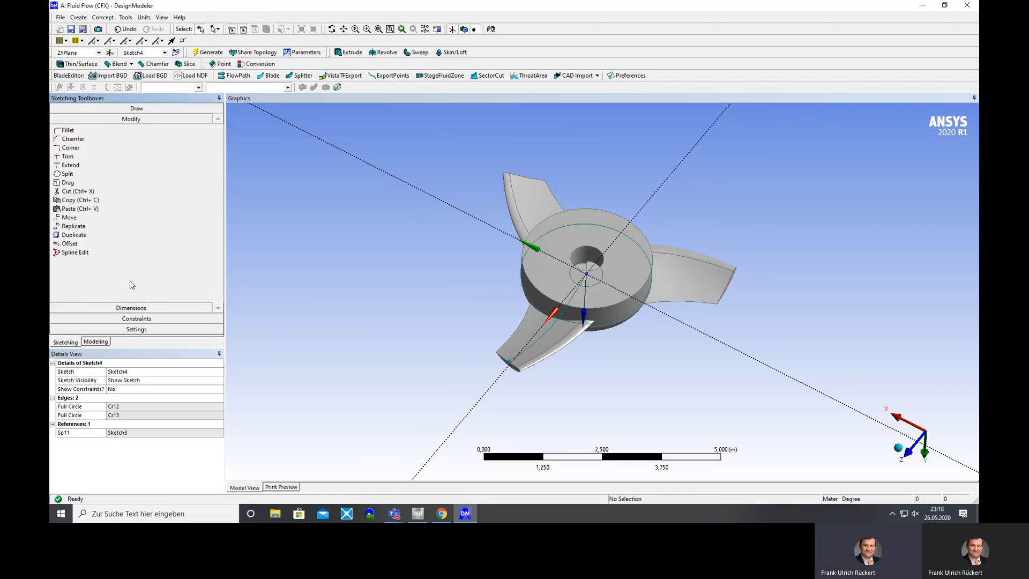
{"action": "left_click", "coordinate": [145, 192]}
{"action": "left_click", "coordinate": [599, 287]}
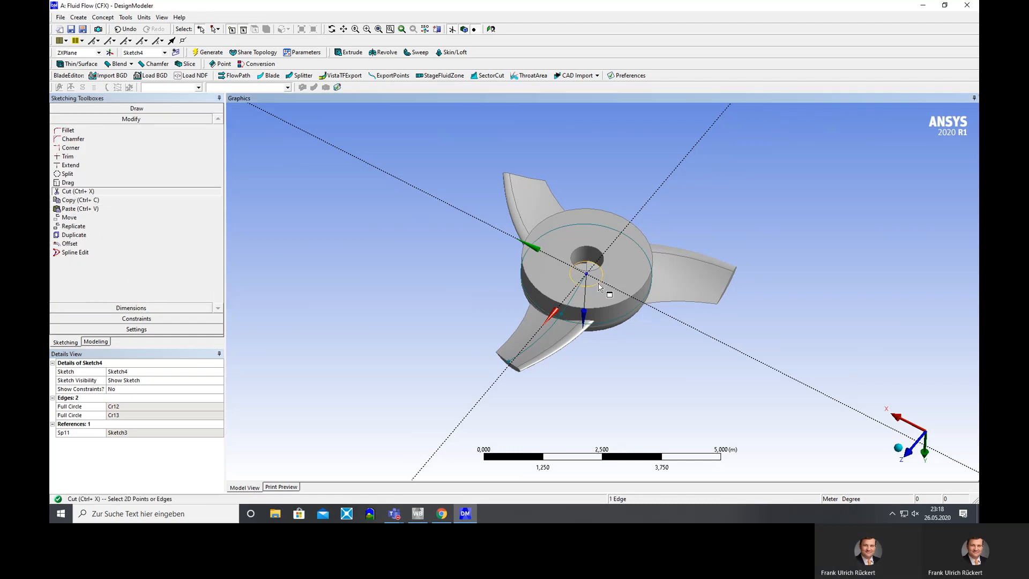
{"action": "key", "text": "ctrl+x"}
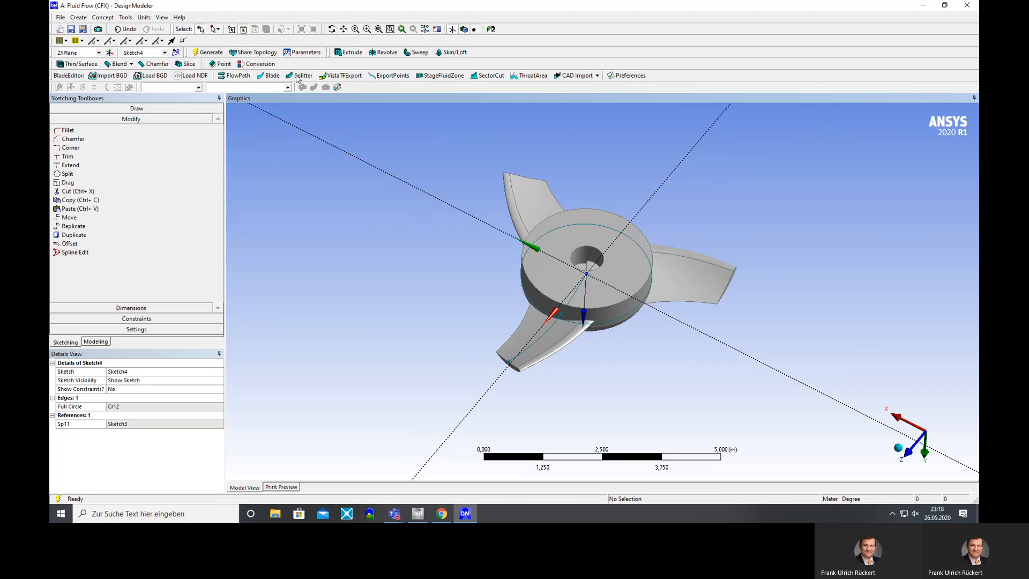
Regenerate the model and check the closed hub face from the rounded side.
{"action": "left_click", "coordinate": [203, 53]}
{"action": "middle_click_drag", "start_coordinate": [694, 297], "coordinate": [776, 322]}
{"action": "scroll", "coordinate": [710, 298], "scroll_direction": "down", "scroll_amount": 3}
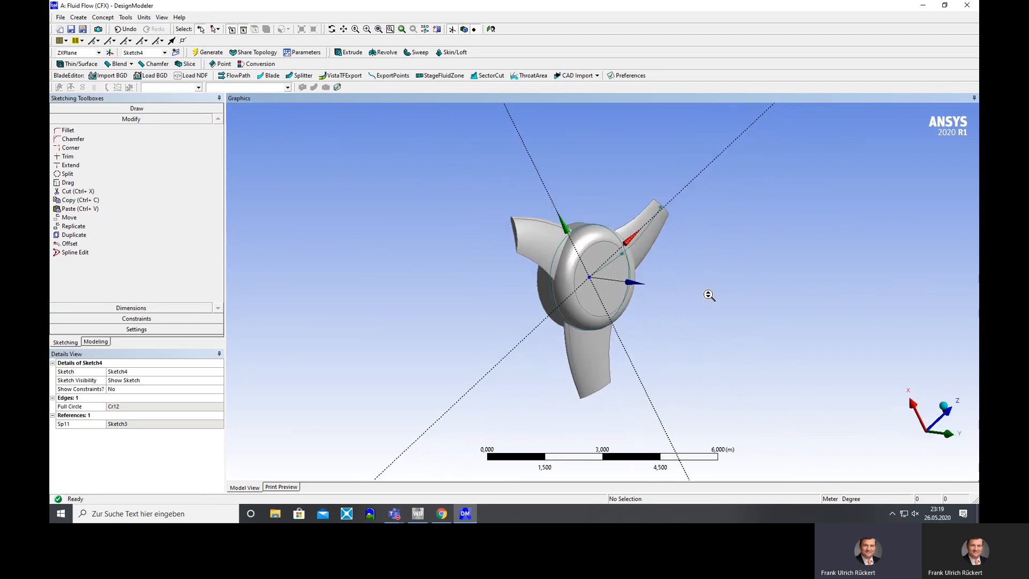
{"action": "middle_click_drag", "start_coordinate": [718, 300], "coordinate": [662, 278]}
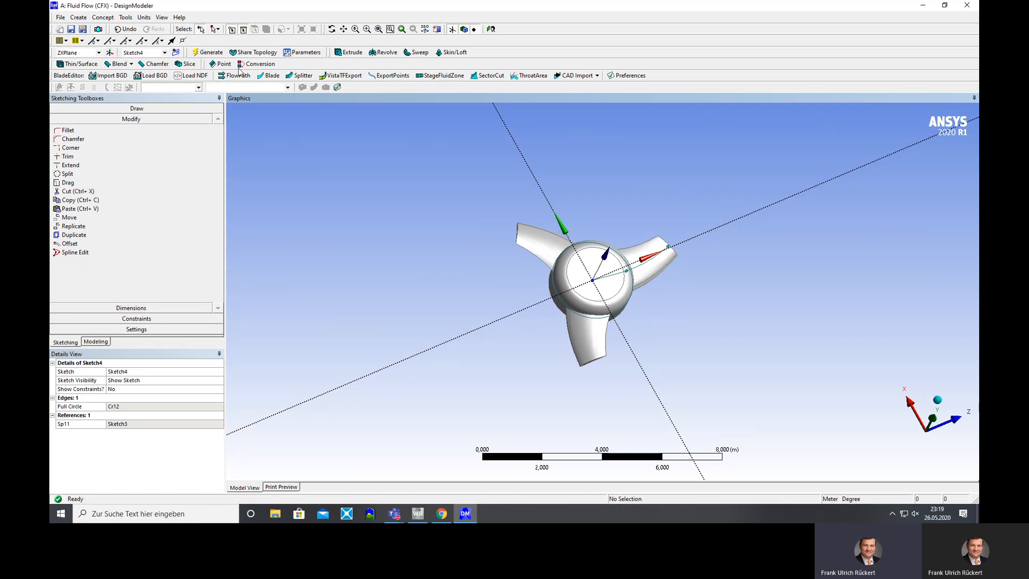
{"action": "middle_click_drag", "start_coordinate": [377, 238], "coordinate": [383, 270]}
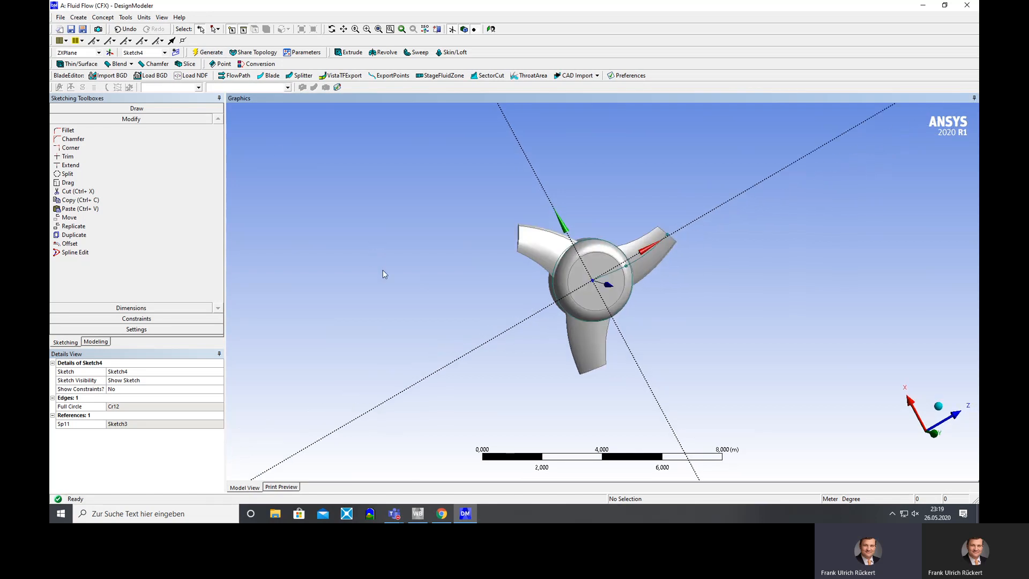
Add an enclosure around the propeller and set its shape to Cylinder.
{"action": "left_click", "coordinate": [85, 20]}
{"action": "mouse_move", "coordinate": [101, 21]}
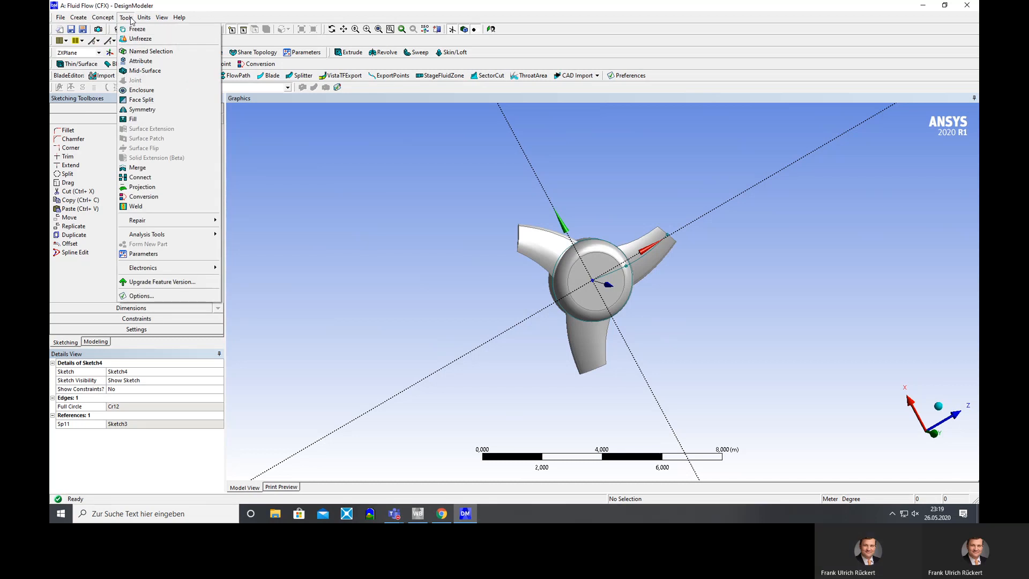
{"action": "left_click", "coordinate": [138, 91]}
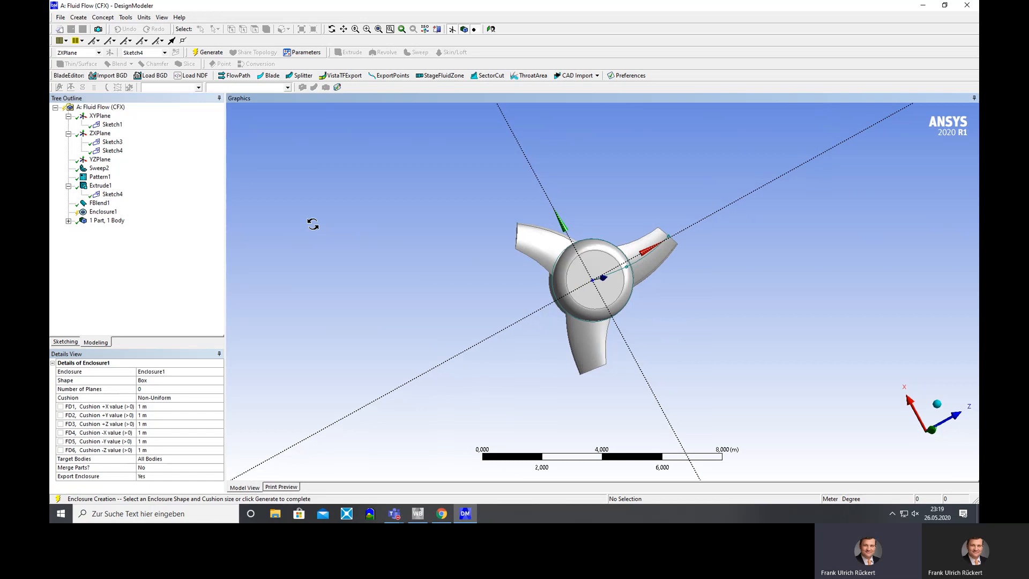
{"action": "left_click_drag", "start_coordinate": [315, 195], "coordinate": [315, 179]}
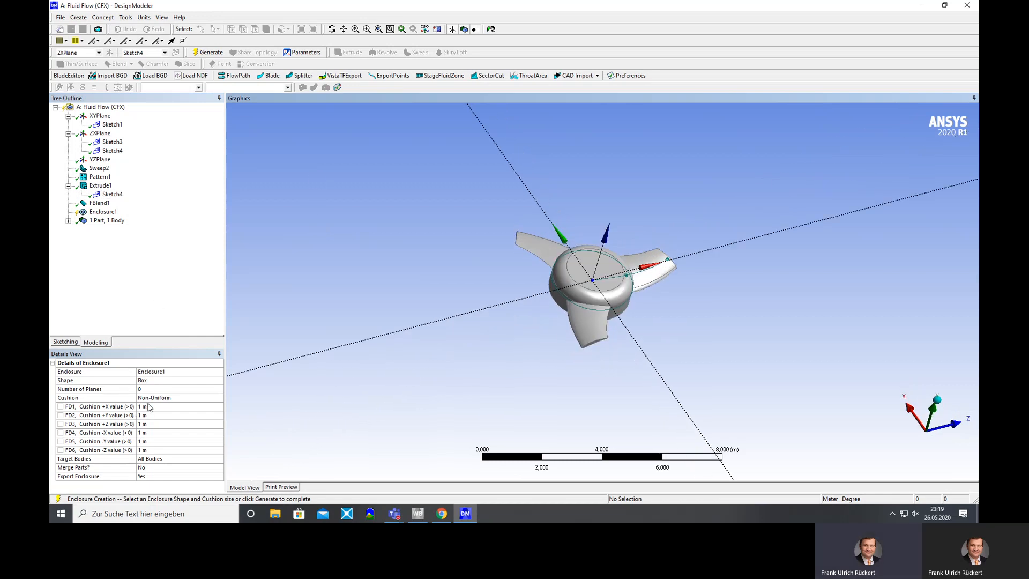
{"action": "left_click", "coordinate": [176, 381]}
{"action": "left_click", "coordinate": [220, 381]}
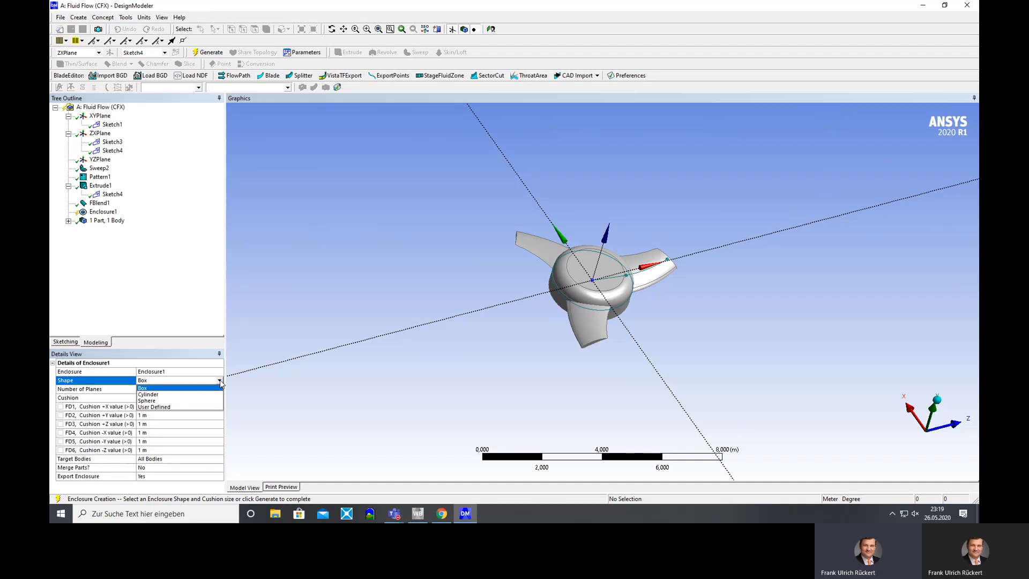
{"action": "left_click", "coordinate": [164, 396]}
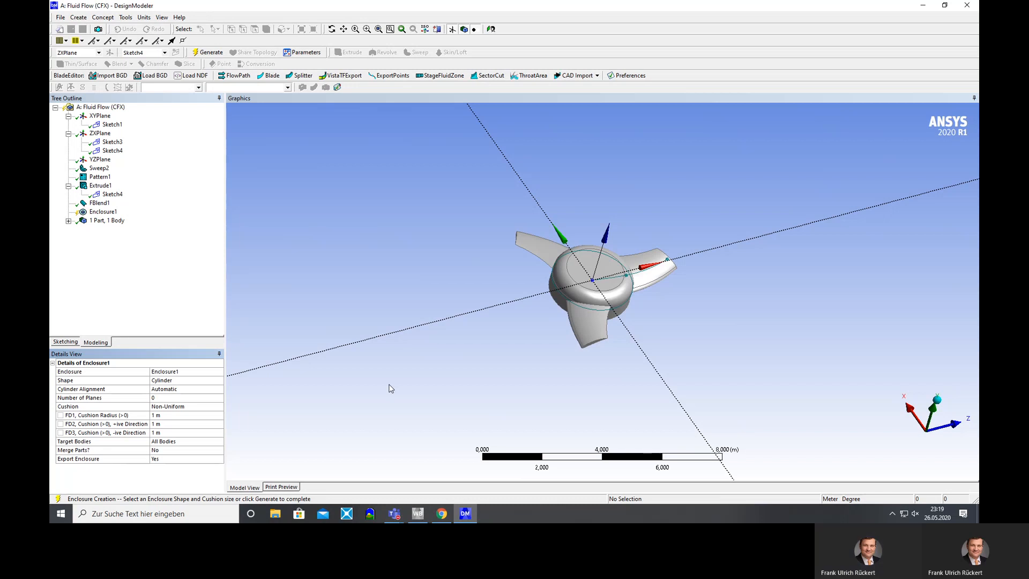
Align the cylindrical enclosure with the Y-Axis, generate it, and view it from the side.
{"action": "left_click", "coordinate": [193, 392]}
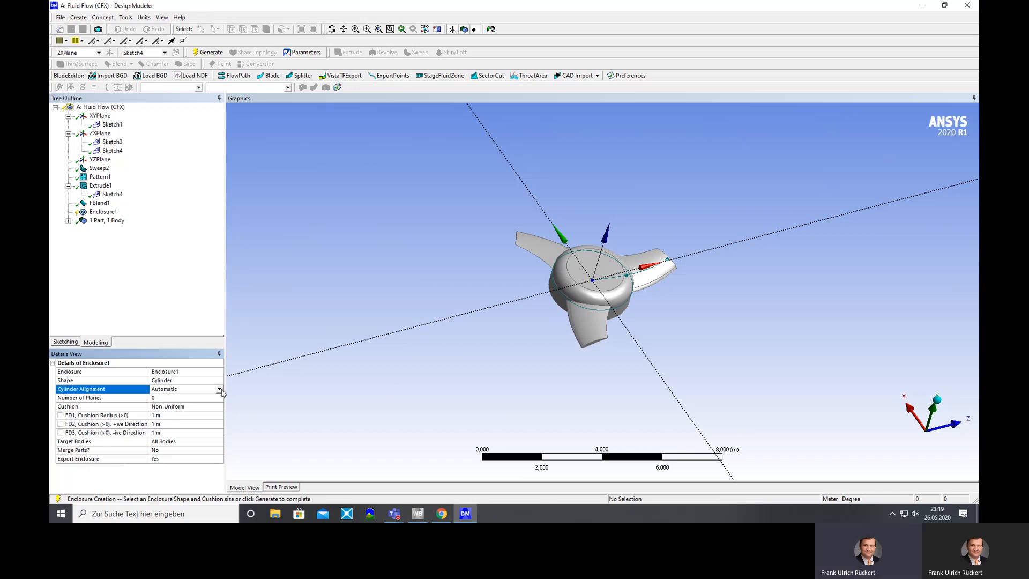
{"action": "left_click", "coordinate": [220, 390]}
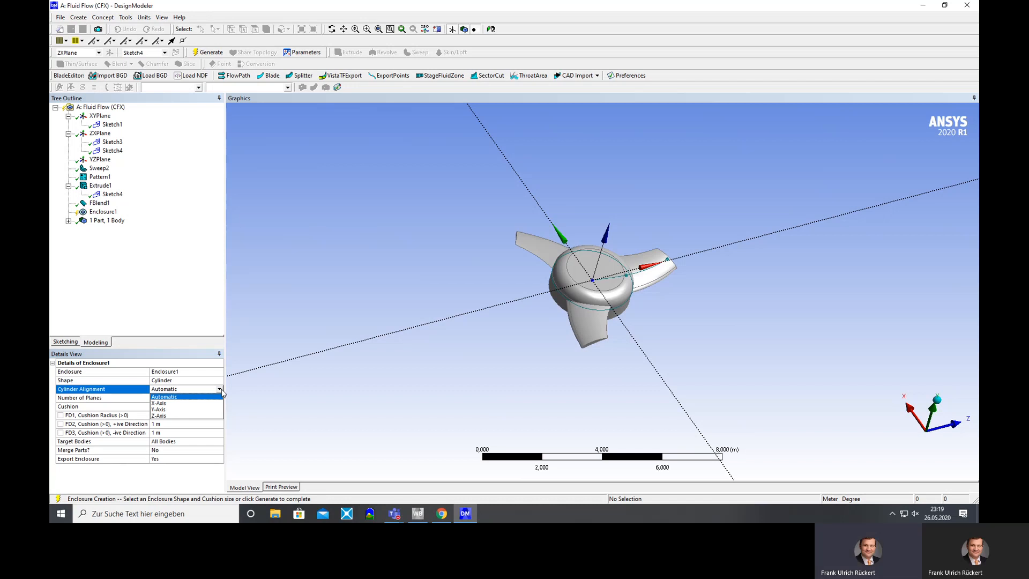
{"action": "left_click", "coordinate": [199, 409]}
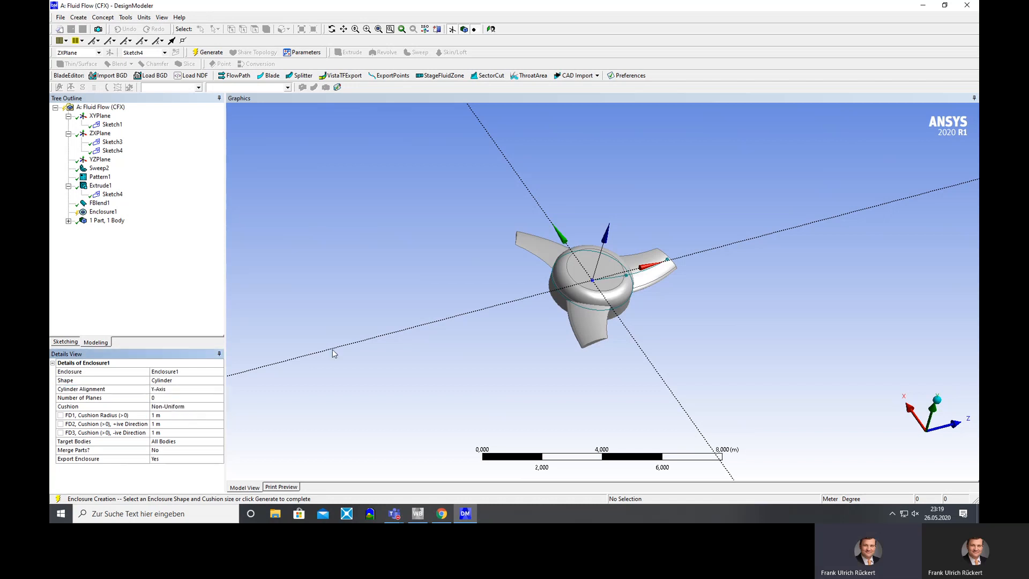
{"action": "left_click", "coordinate": [209, 52]}
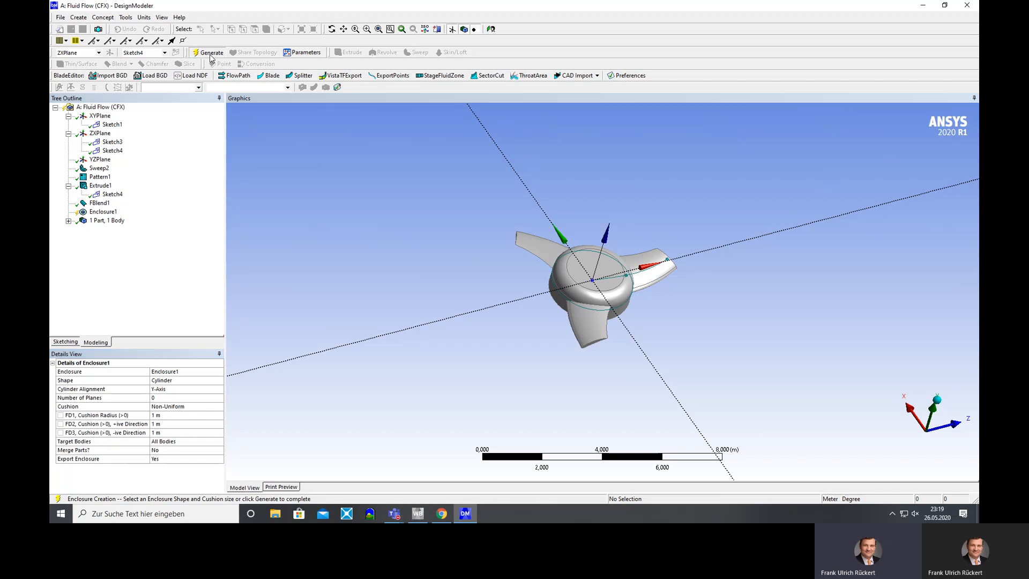
{"action": "middle_click_drag", "start_coordinate": [299, 225], "coordinate": [432, 298]}
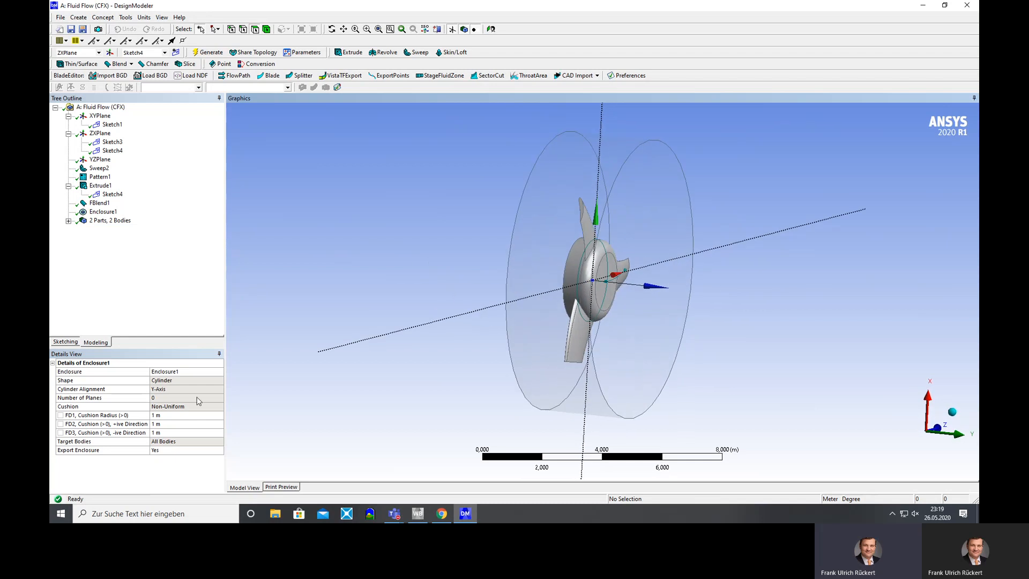
Set Enclosure1's cushion to 2 m in the positive direction and 4 m in the negative direction, regenerating after each change.
{"action": "left_click", "coordinate": [174, 424]}
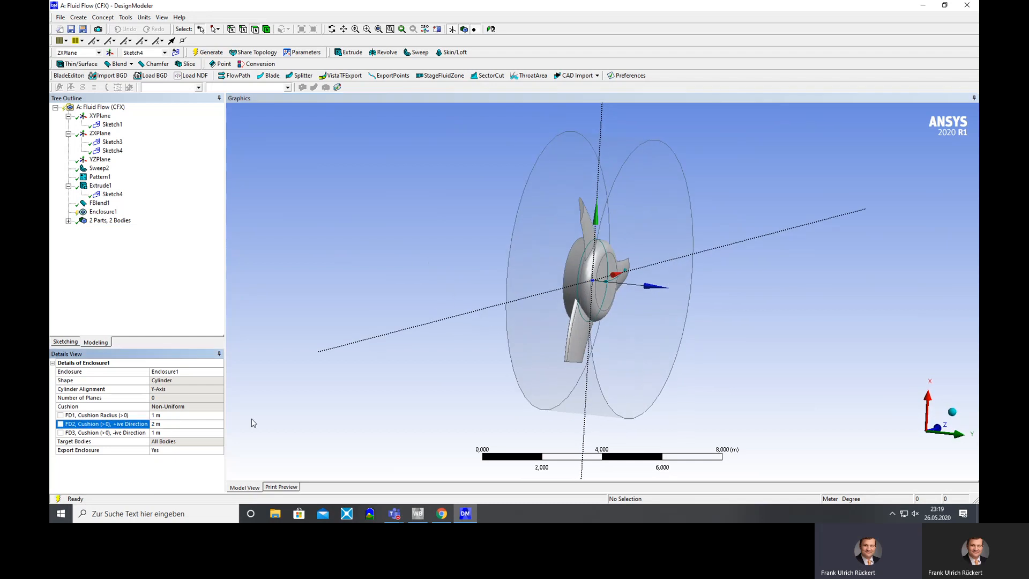
{"action": "left_click", "coordinate": [209, 53]}
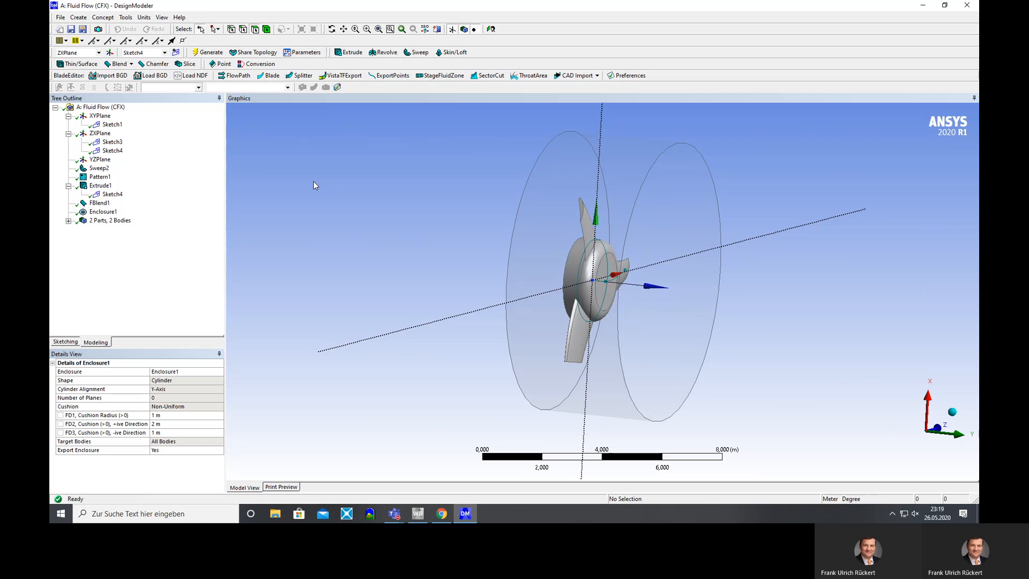
{"action": "left_click", "coordinate": [166, 433]}
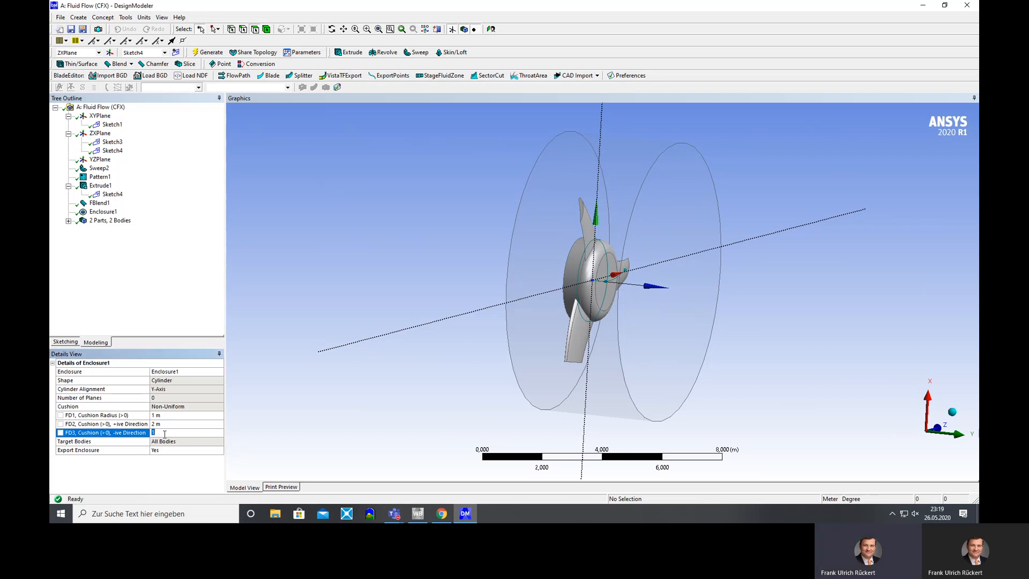
{"action": "type", "text": "4"}
{"action": "left_click", "coordinate": [209, 53]}
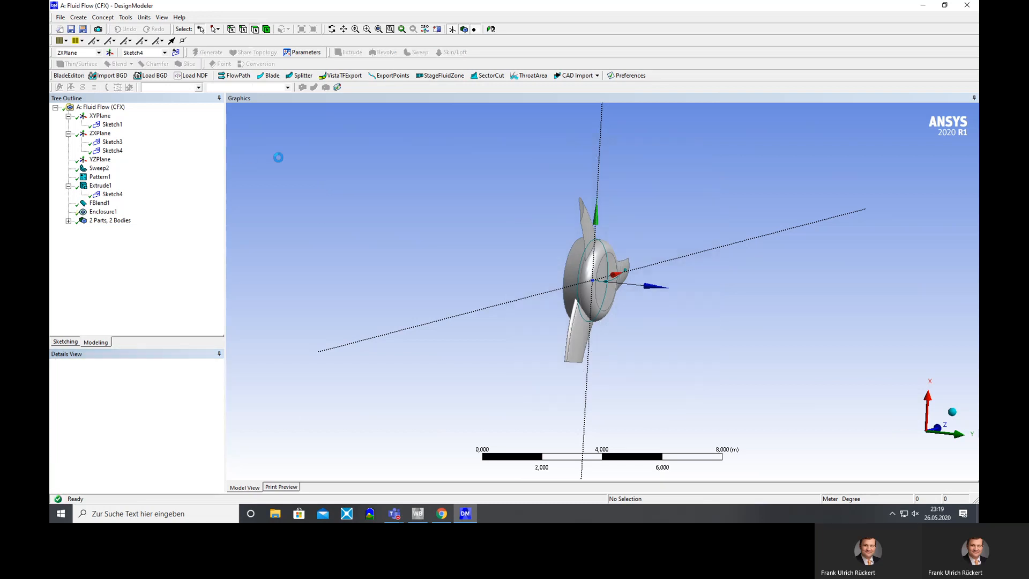
{"action": "mouse_move", "coordinate": [335, 257]}
{"action": "middle_mouse_down"}
{"action": "mouse_move", "coordinate": [427, 253]}
{"action": "mouse_move", "coordinate": [248, 235]}
{"action": "mouse_move", "coordinate": [151, 241]}
{"action": "mouse_move", "coordinate": [358, 260]}
{"action": "mouse_move", "coordinate": [348, 267]}
{"action": "middle_mouse_up"}
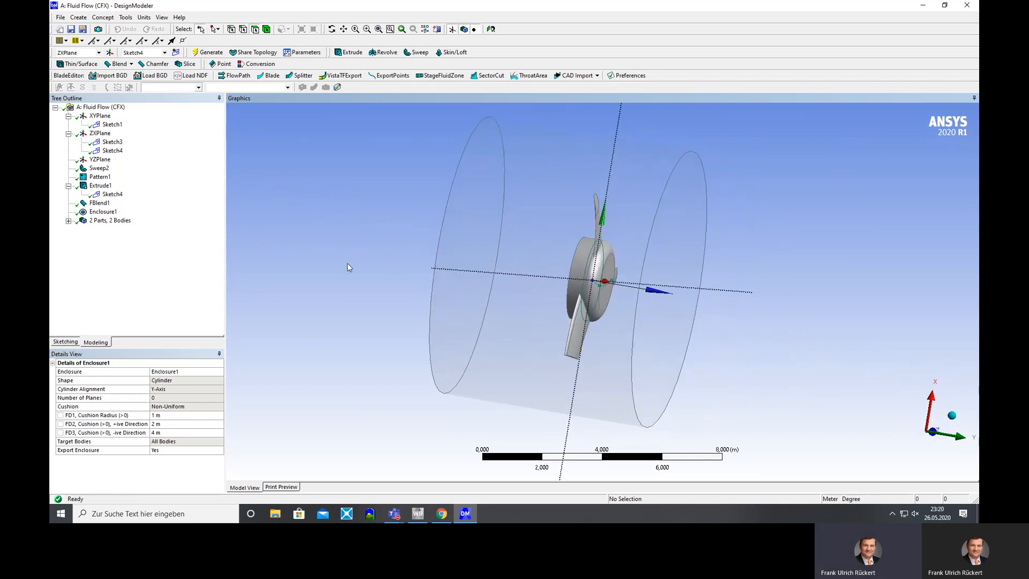
Set Enclosure1's positive-direction cushion to 3 m, regenerate, and view the enclosure along the propeller axis.
{"action": "left_click", "coordinate": [165, 425]}
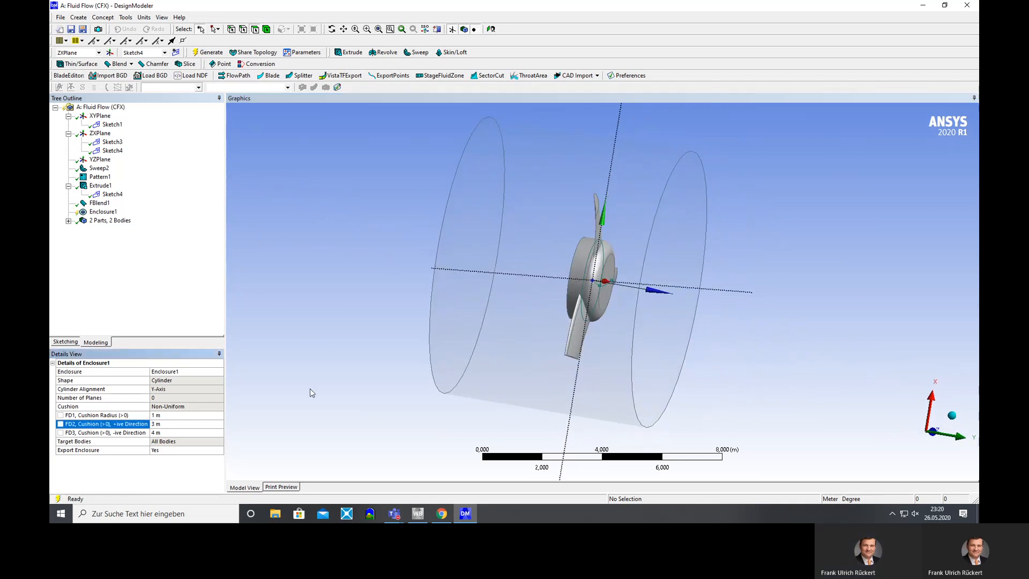
{"action": "left_click", "coordinate": [203, 54]}
{"action": "middle_click_drag", "start_coordinate": [418, 274], "coordinate": [246, 260]}
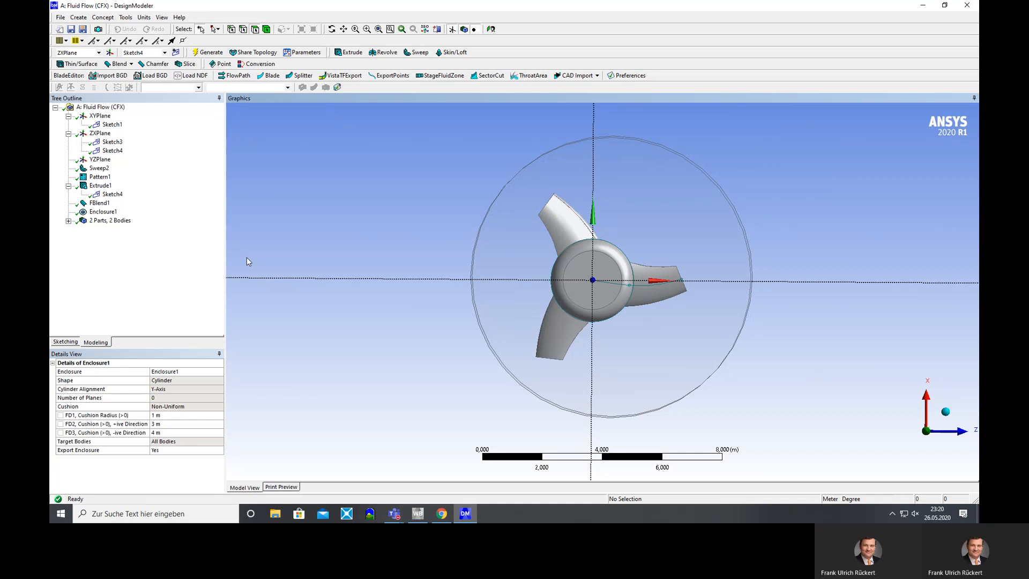
Set both axial cushions of Enclosure1 to 1 m, regenerate, and inspect the enclosure at an angle.
{"action": "left_click", "coordinate": [172, 424]}
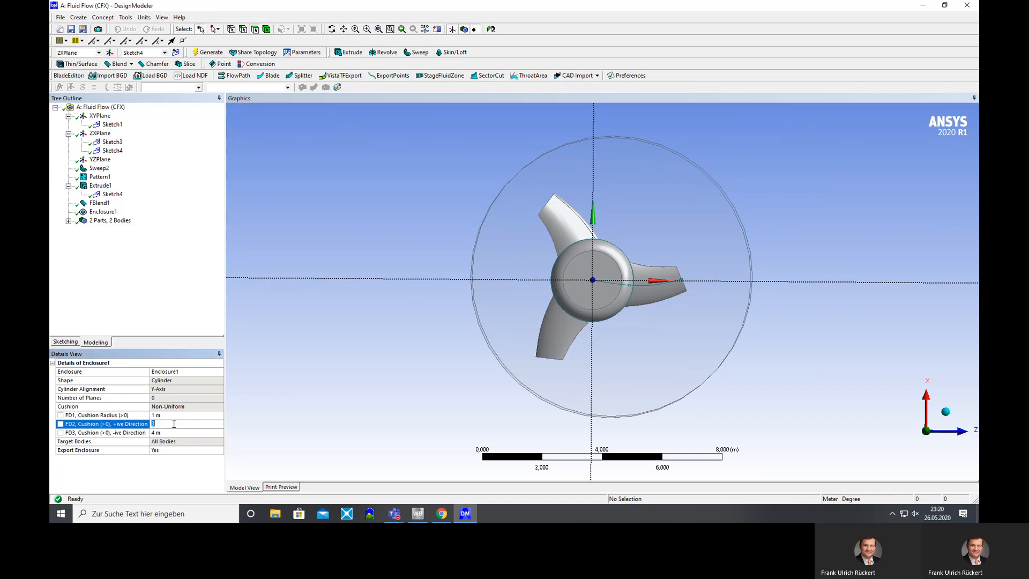
{"action": "left_click", "coordinate": [178, 432]}
{"action": "type", "text": "1"}
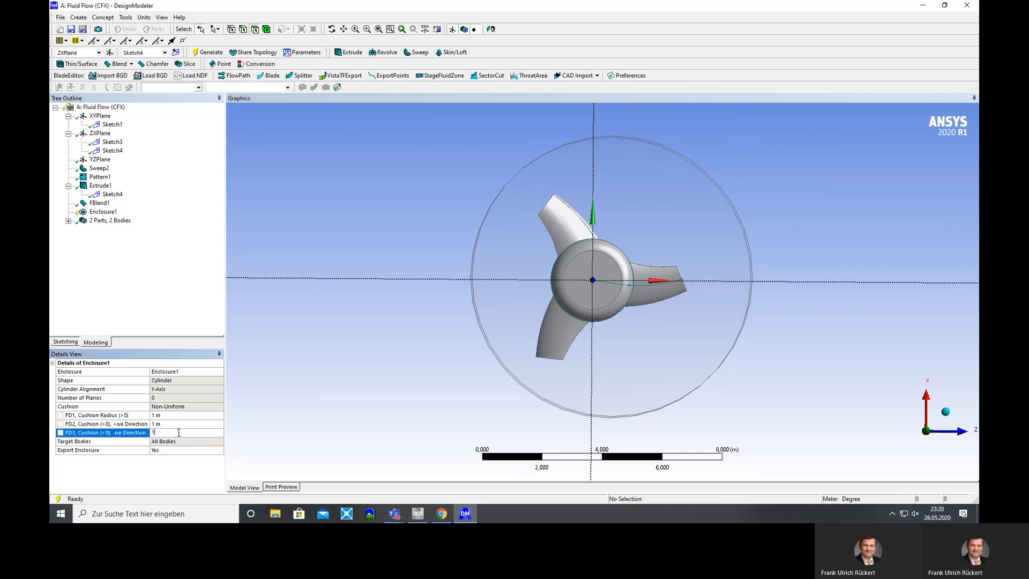
{"action": "left_click", "coordinate": [215, 53]}
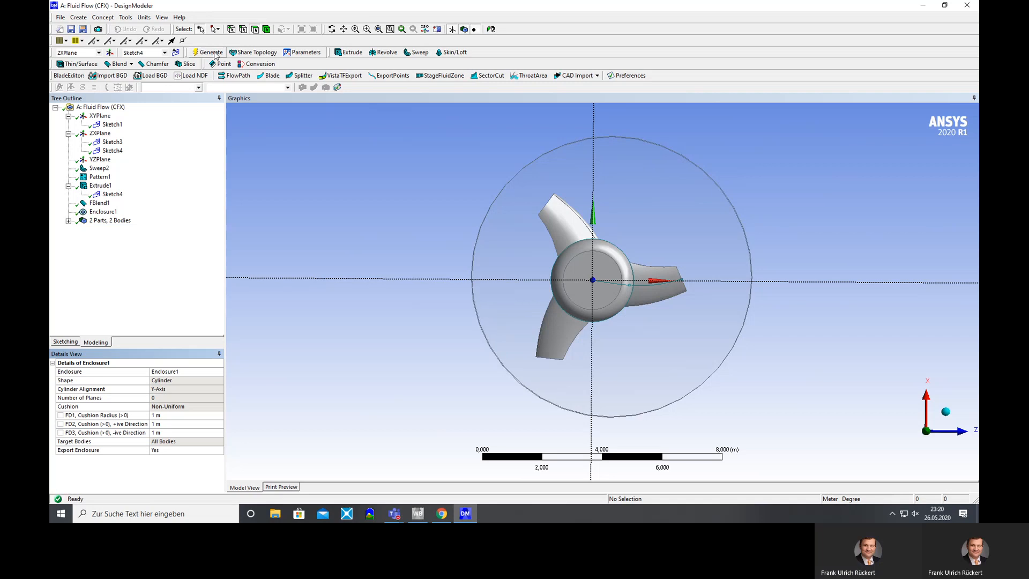
{"action": "middle_click_drag", "start_coordinate": [337, 268], "coordinate": [397, 257]}
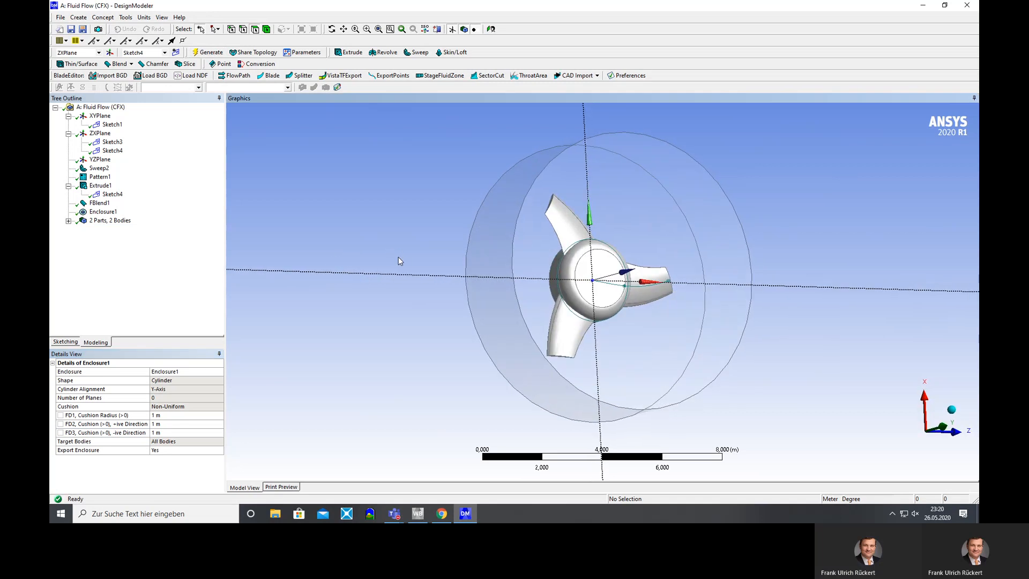
{"action": "middle_click_drag", "start_coordinate": [315, 352], "coordinate": [361, 341]}
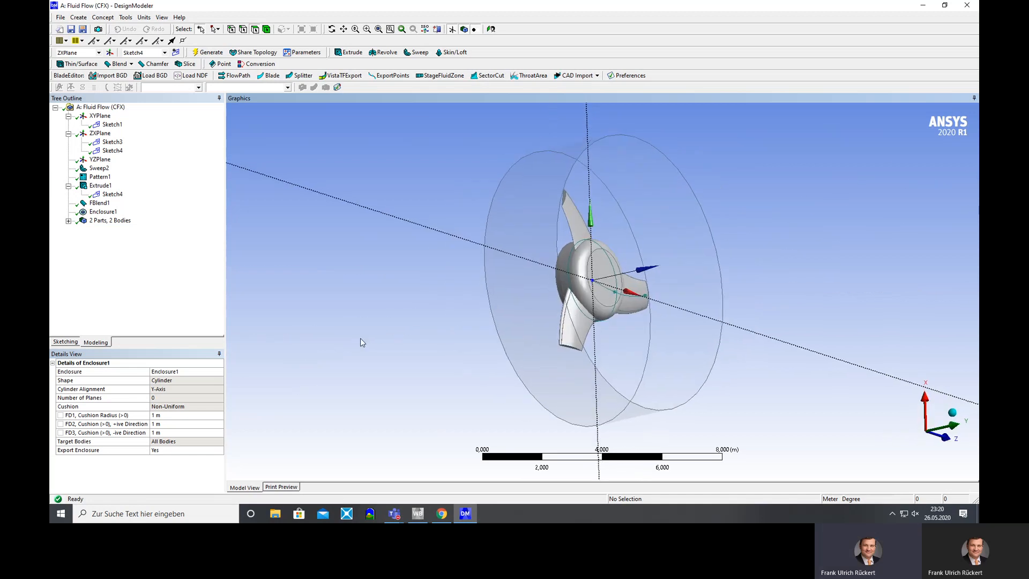
Delete Enclosure1 from the model.
{"action": "right_click", "coordinate": [105, 216]}
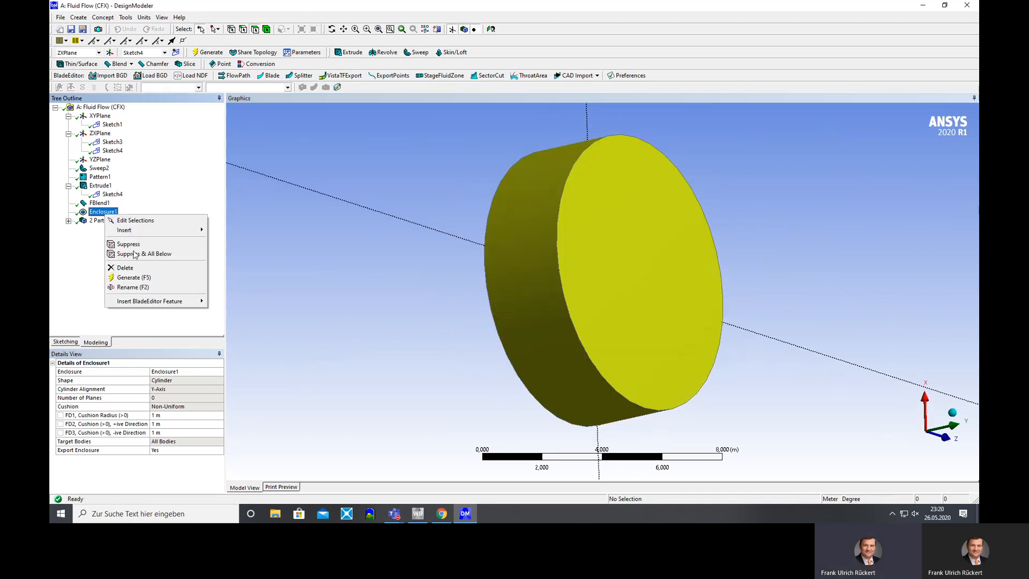
{"action": "left_click", "coordinate": [136, 268]}
{"action": "left_click", "coordinate": [486, 292]}
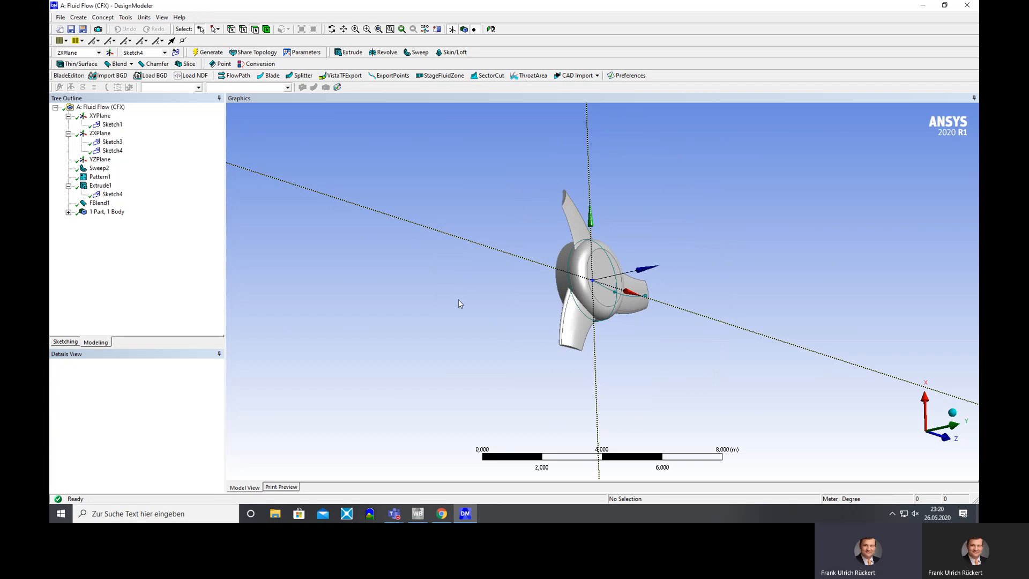
Add a new enclosure around the propeller and set its shape to Cylinder.
{"action": "left_click", "coordinate": [103, 17]}
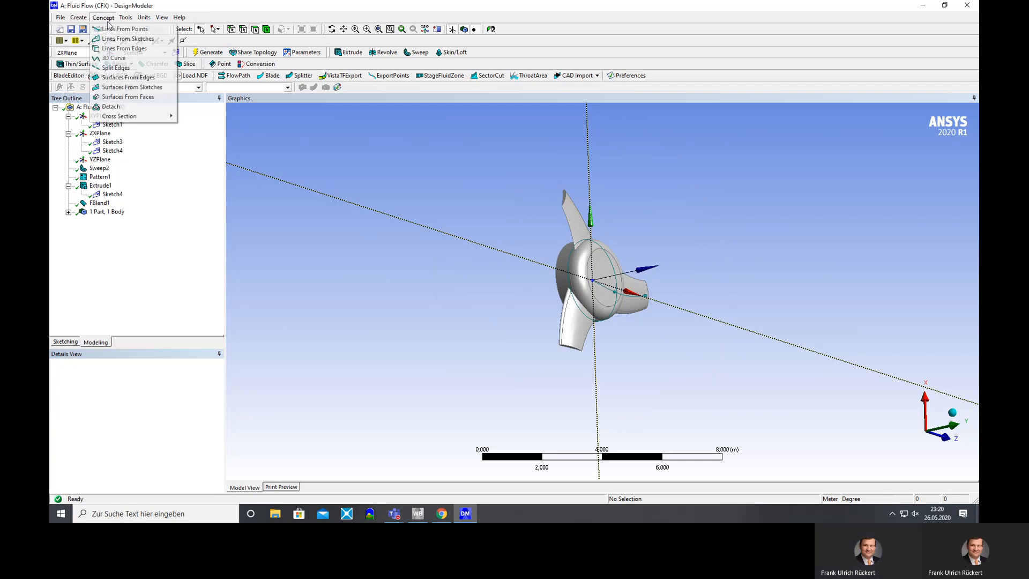
{"action": "mouse_move", "coordinate": [84, 17]}
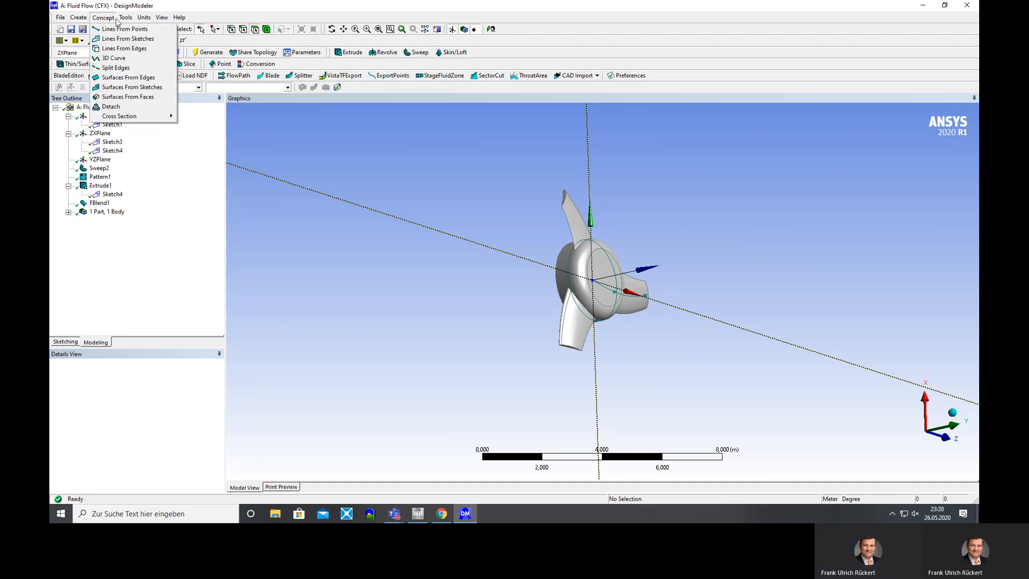
{"action": "mouse_move", "coordinate": [122, 20]}
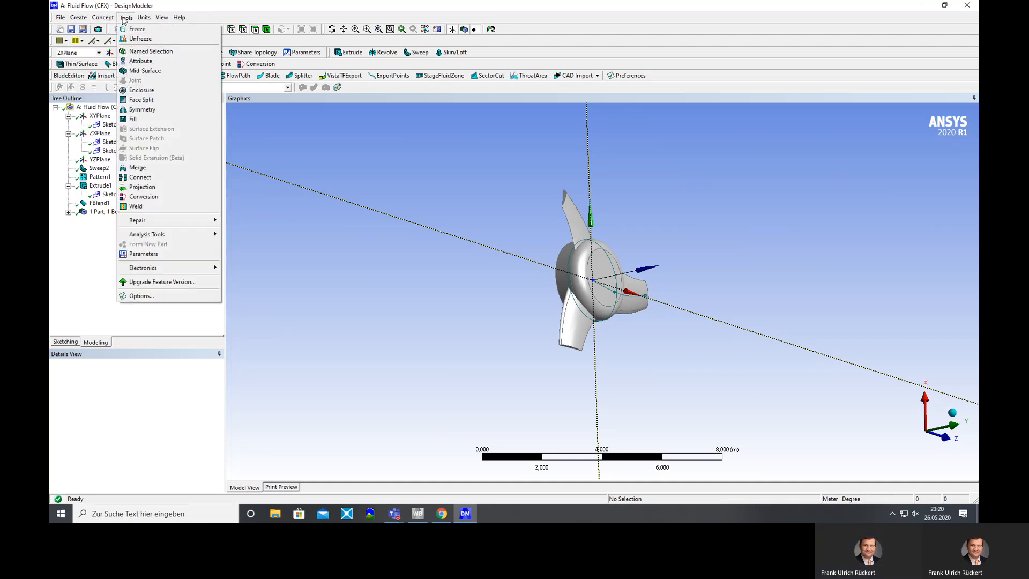
{"action": "left_click", "coordinate": [141, 90]}
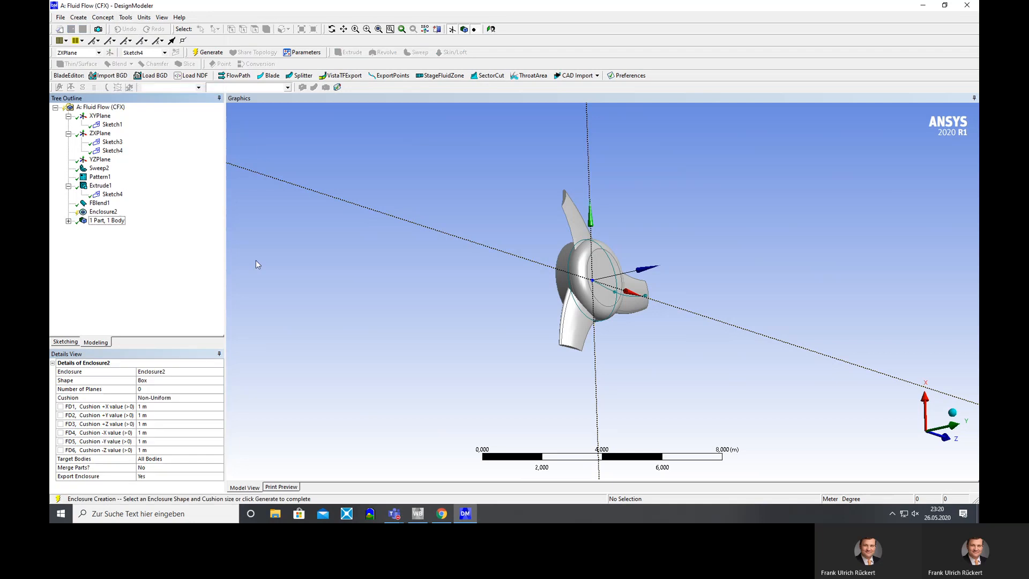
{"action": "left_click", "coordinate": [171, 381]}
{"action": "left_click", "coordinate": [219, 381]}
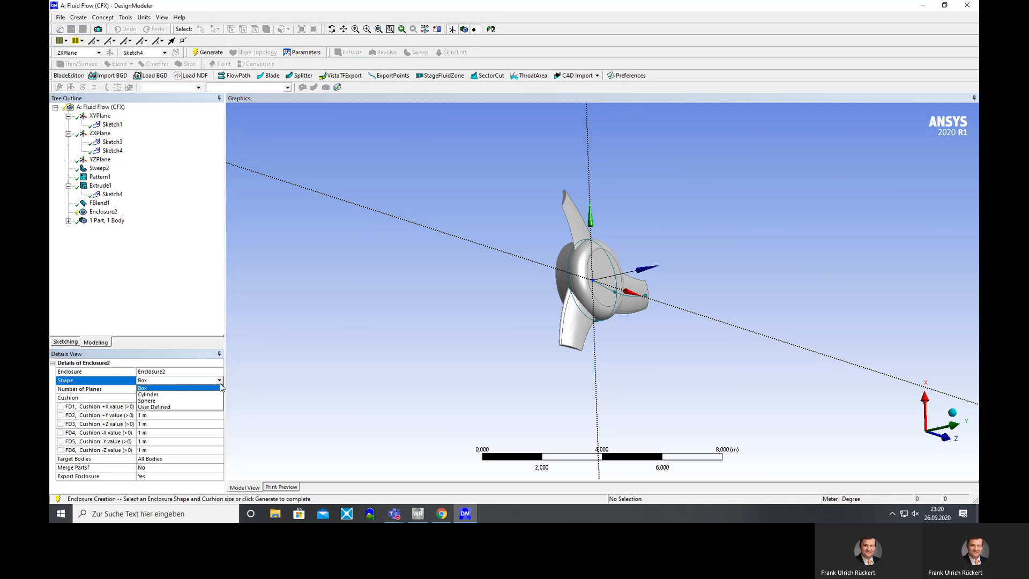
{"action": "left_click", "coordinate": [192, 395]}
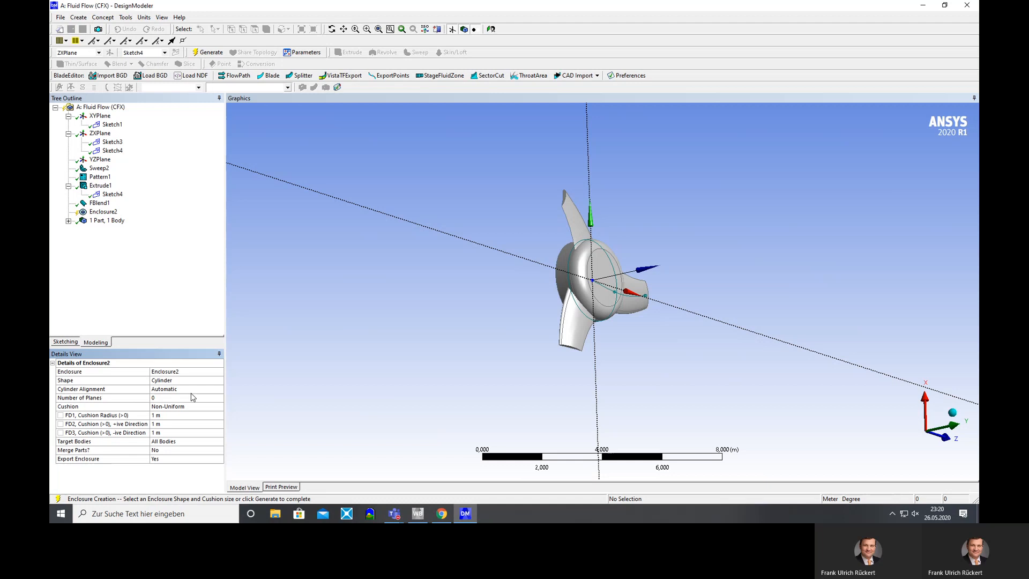
Set Enclosure2's cushion to Uniform and its cylinder alignment to Y-Axis.
{"action": "left_click", "coordinate": [216, 406]}
{"action": "left_click", "coordinate": [219, 407]}
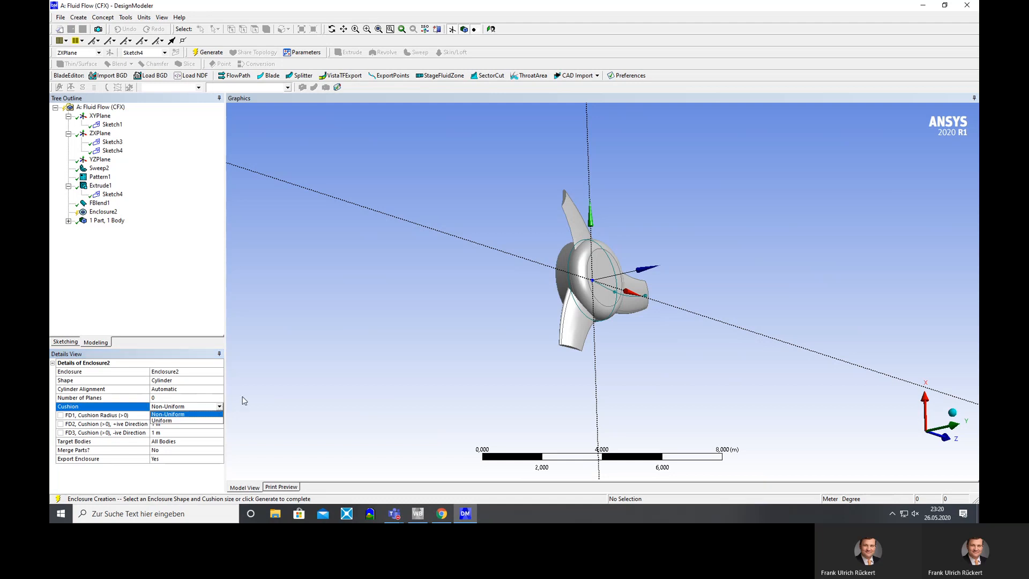
{"action": "left_click", "coordinate": [181, 420]}
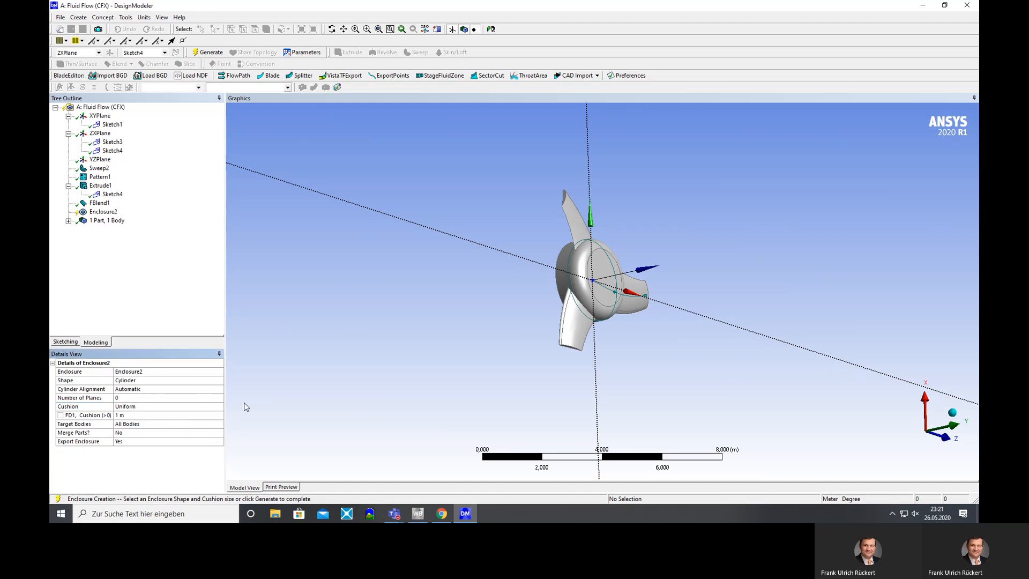
{"action": "left_click", "coordinate": [185, 391]}
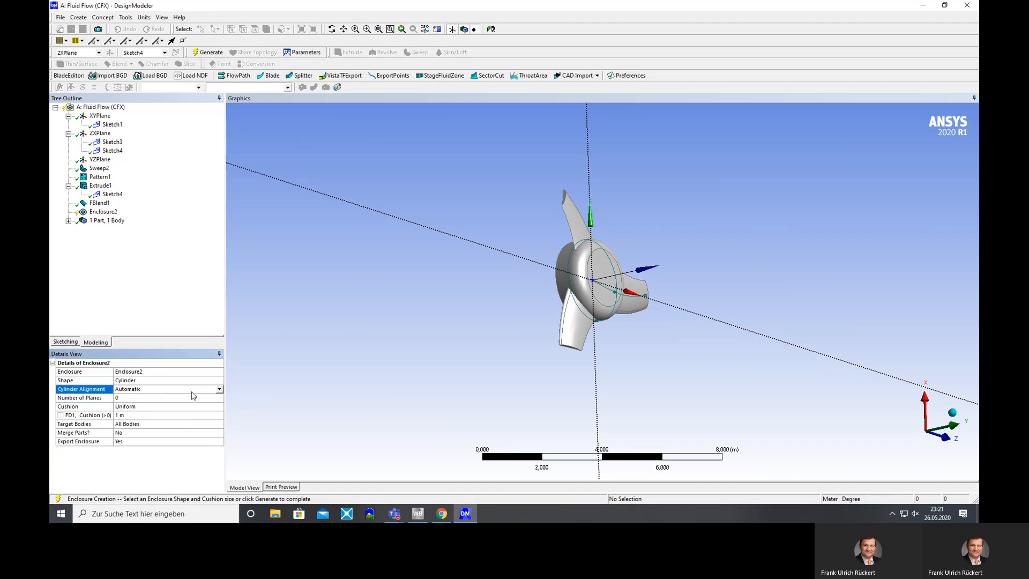
{"action": "left_click", "coordinate": [219, 390]}
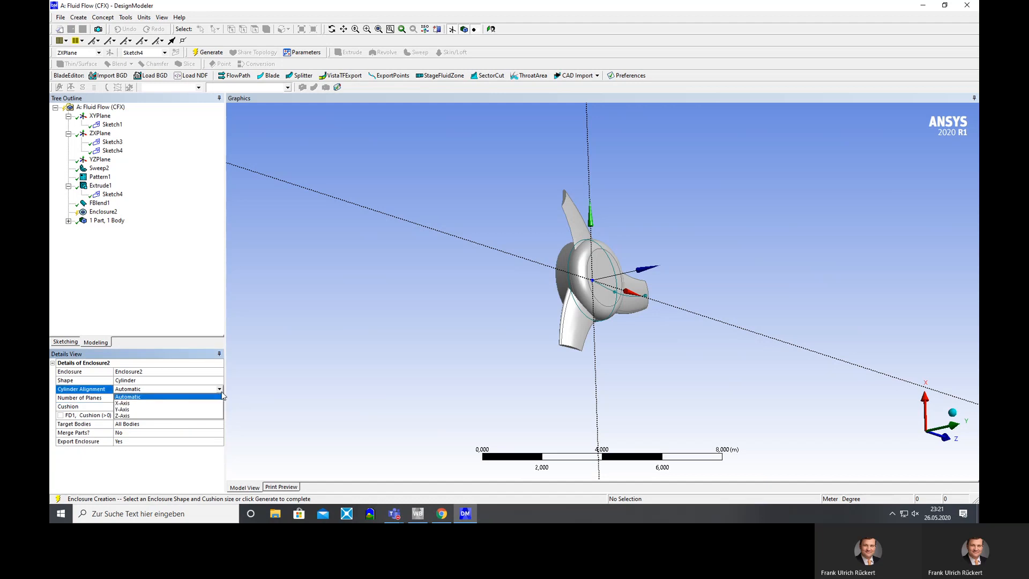
{"action": "left_click", "coordinate": [160, 409]}
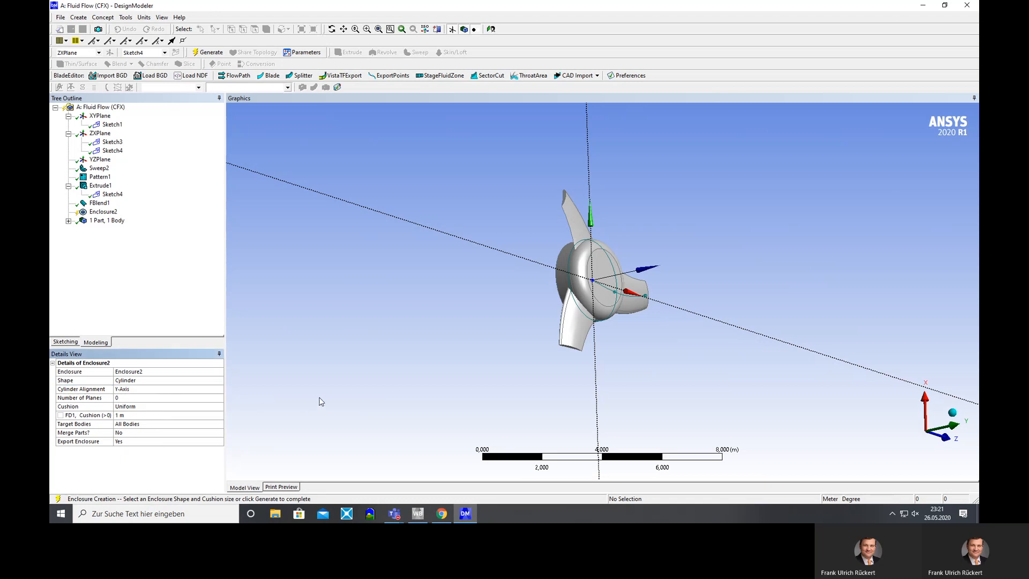
Generate Enclosure2 around all bodies and view it along the propeller axis.
{"action": "left_click", "coordinate": [160, 426]}
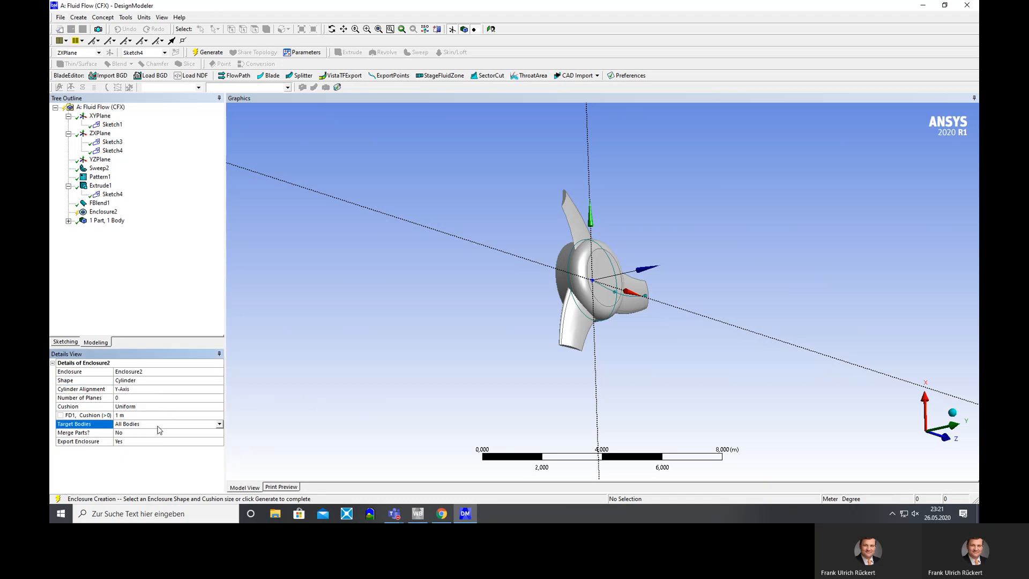
{"action": "left_click", "coordinate": [219, 424]}
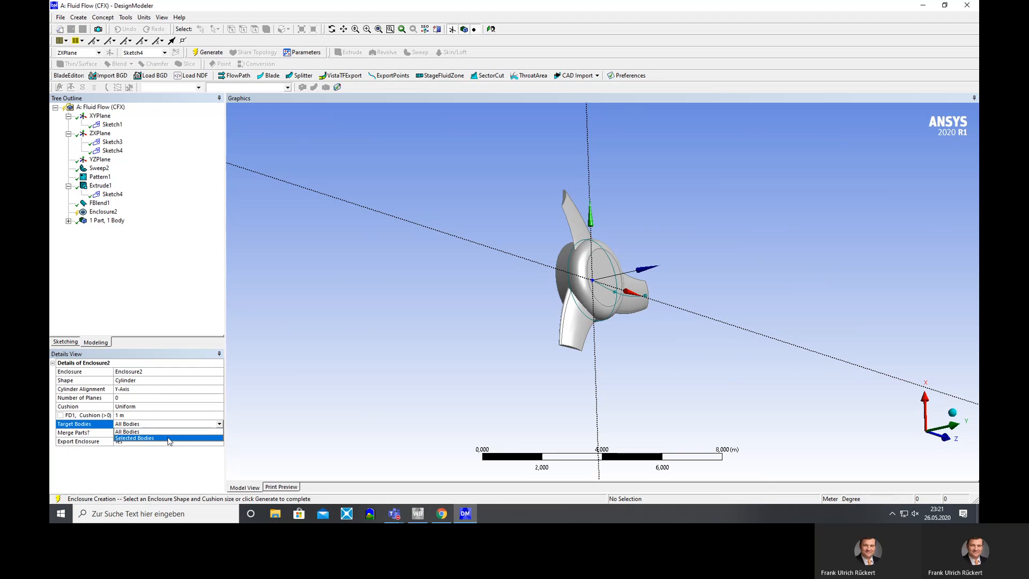
{"action": "left_click", "coordinate": [213, 54]}
{"action": "middle_click_drag", "start_coordinate": [370, 194], "coordinate": [275, 198]}
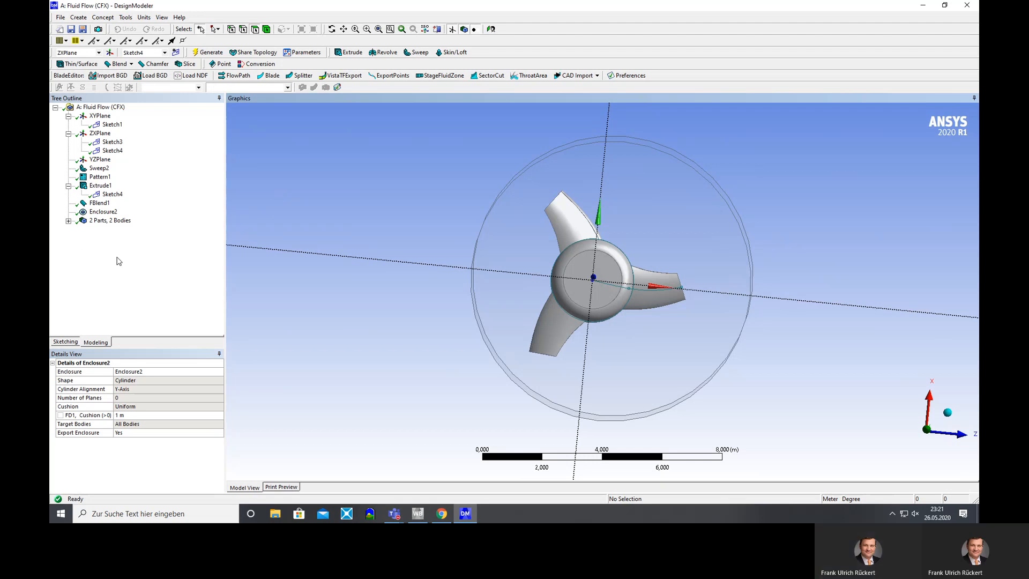
Delete Enclosure2 from the model.
{"action": "left_click", "coordinate": [102, 212]}
{"action": "right_click", "coordinate": [97, 211]}
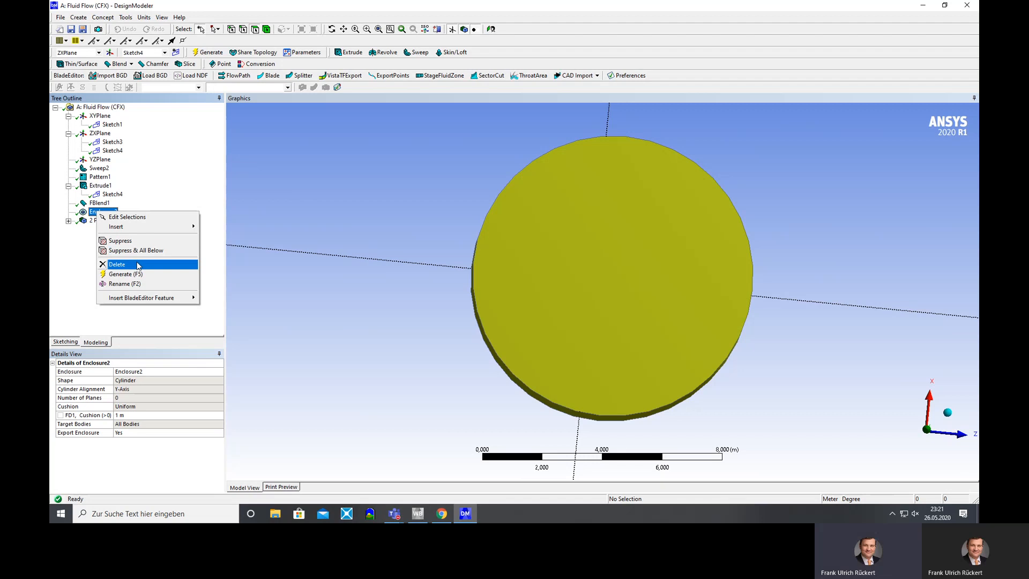
{"action": "left_click", "coordinate": [116, 264]}
{"action": "left_click", "coordinate": [490, 290]}
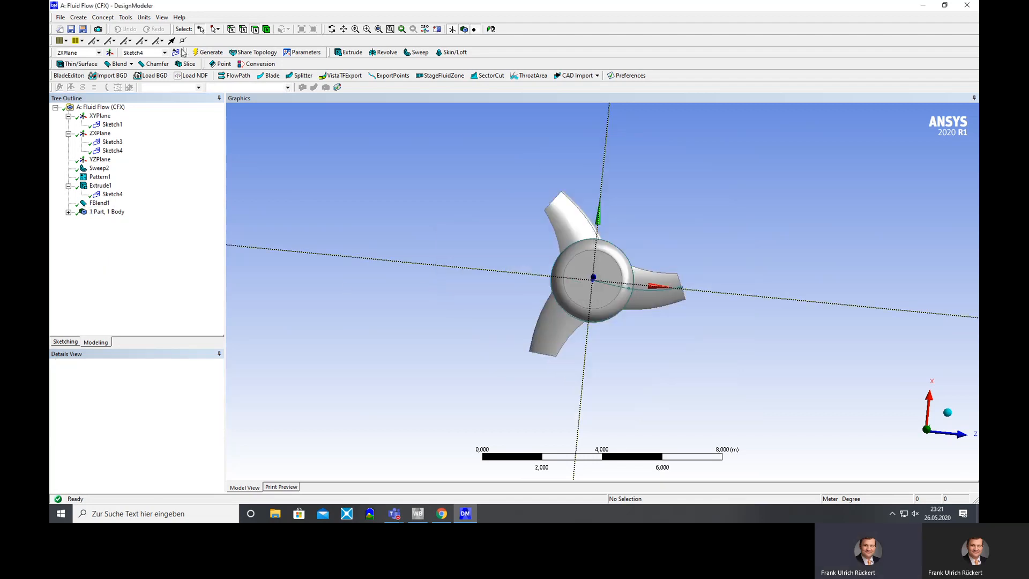
Add another enclosure with the Cylinder shape, aligned to the Y-Axis, leaving its cushion Non-Uniform.
{"action": "left_click", "coordinate": [103, 17]}
{"action": "mouse_move", "coordinate": [130, 18]}
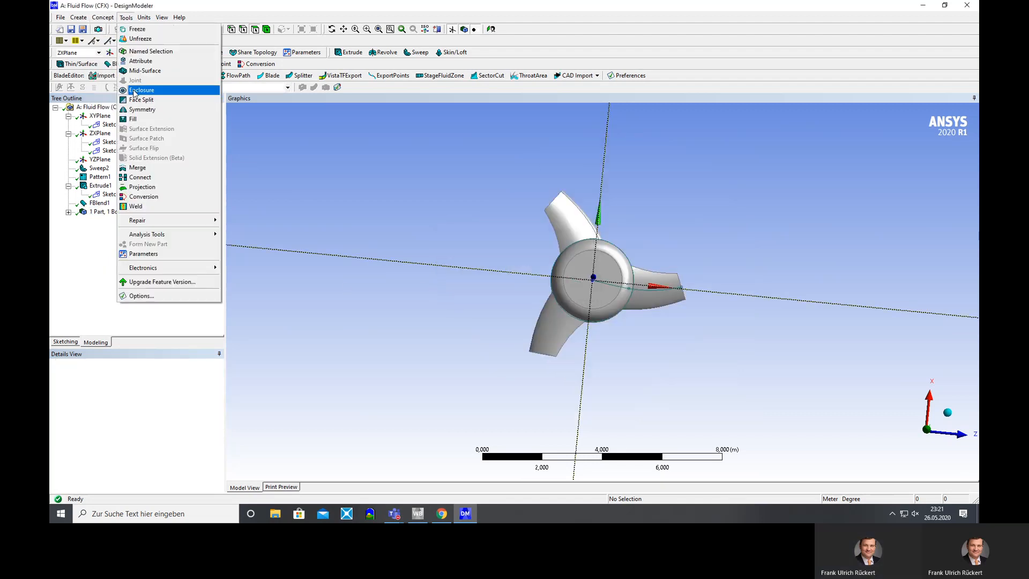
{"action": "left_click", "coordinate": [141, 90]}
{"action": "left_click", "coordinate": [180, 381]}
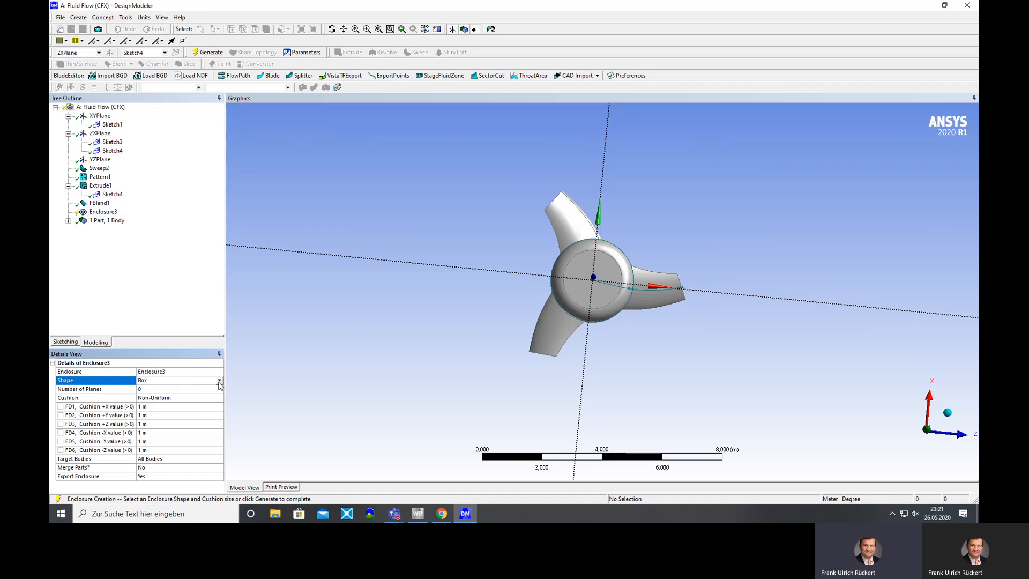
{"action": "left_click", "coordinate": [219, 381]}
{"action": "left_click", "coordinate": [167, 395]}
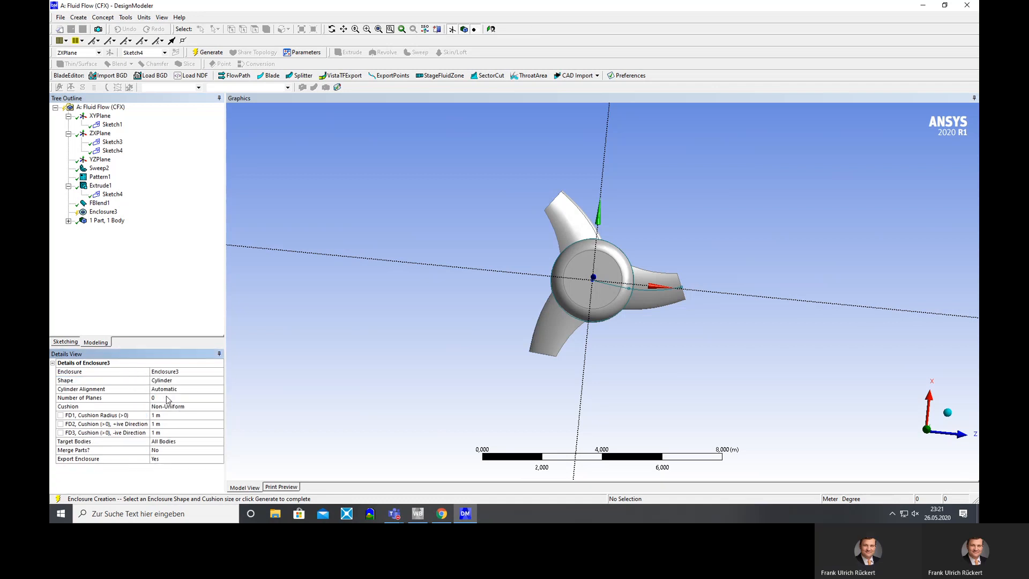
{"action": "left_click", "coordinate": [185, 390]}
{"action": "left_click", "coordinate": [219, 391]}
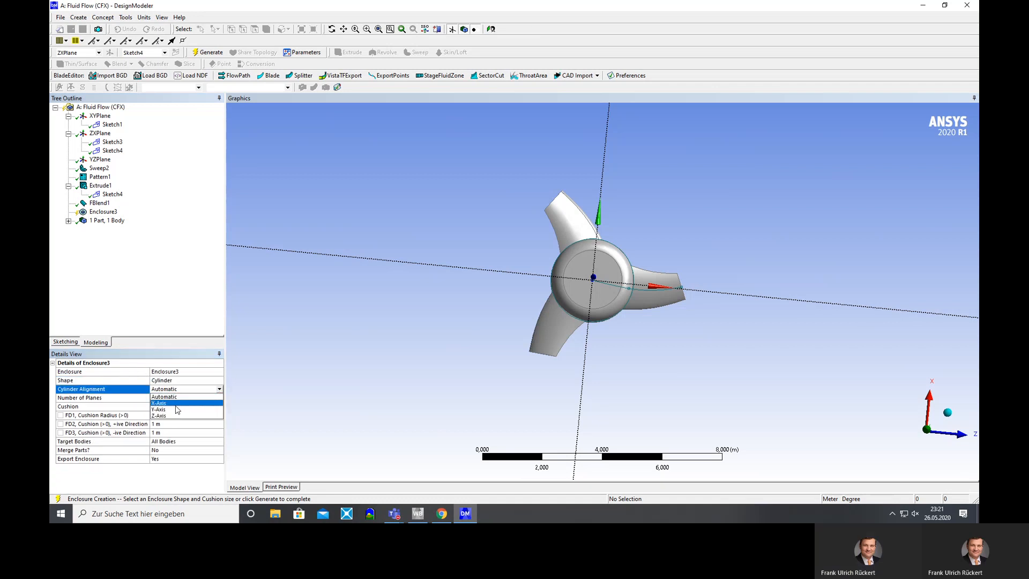
{"action": "left_click", "coordinate": [182, 413]}
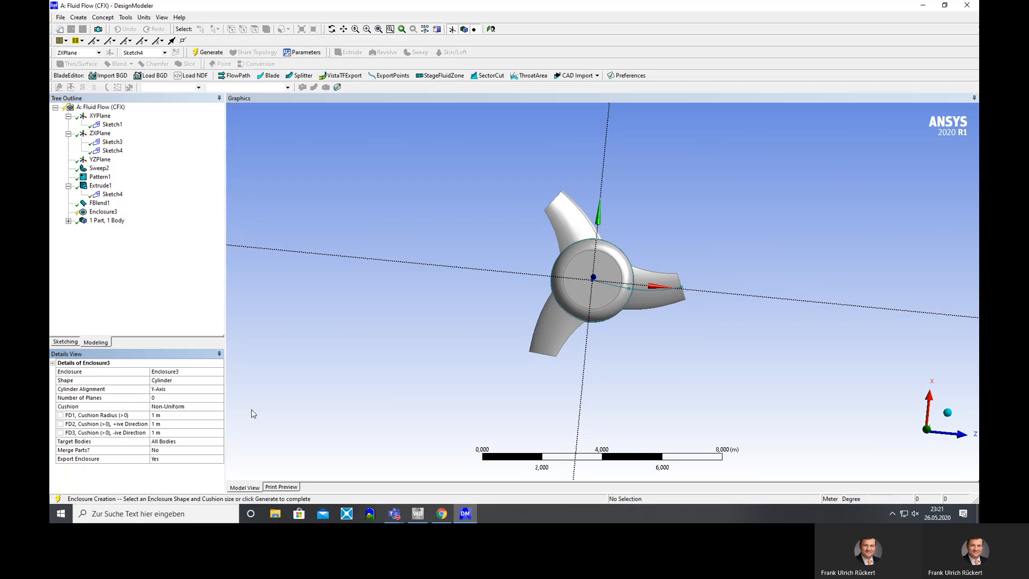
{"action": "left_click", "coordinate": [175, 408]}
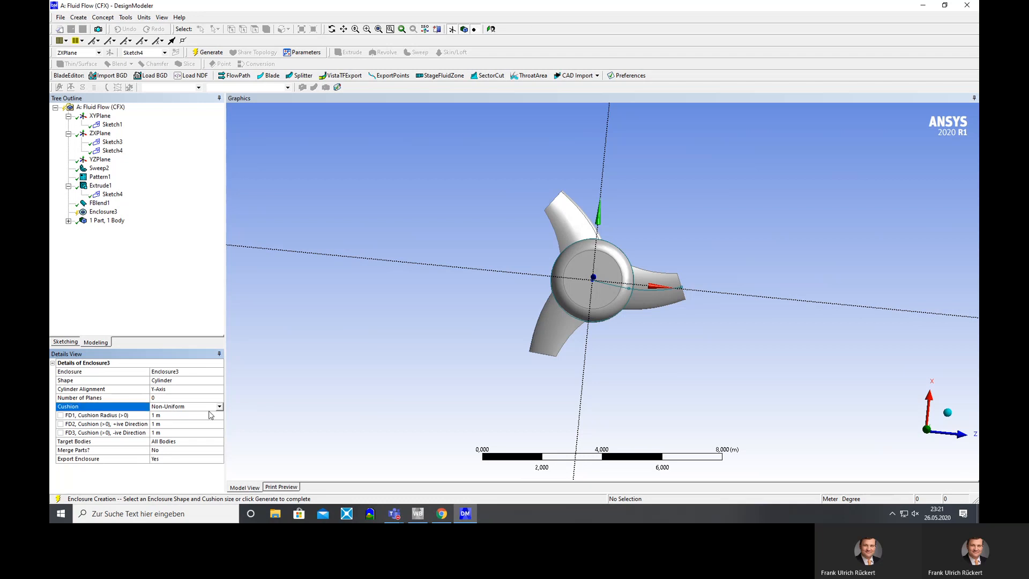
{"action": "left_click", "coordinate": [219, 407]}
{"action": "left_click", "coordinate": [238, 399]}
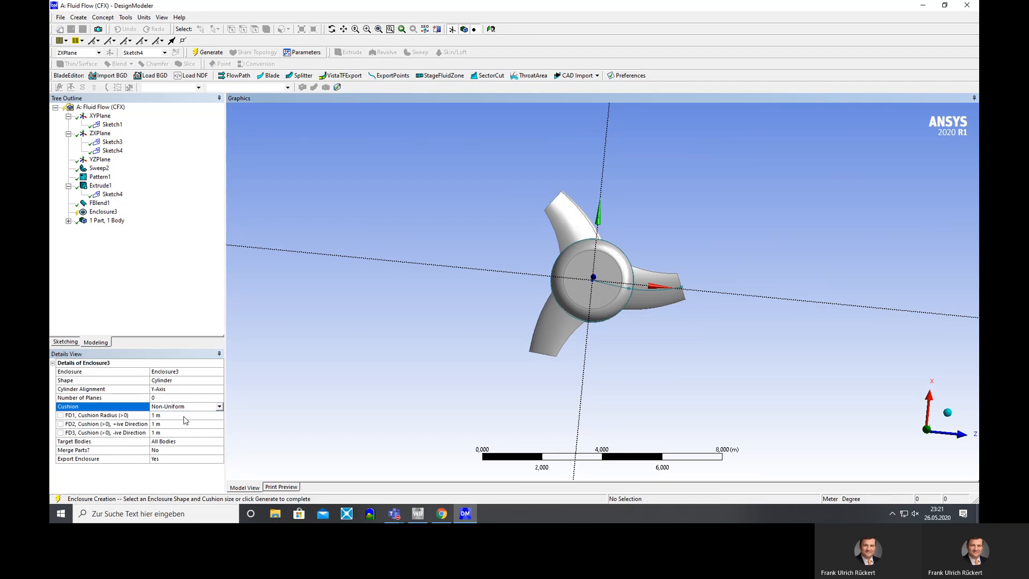
Set Enclosure3's target bodies to Selected Bodies and try to assign the hub feature Extrude1 as the target.
{"action": "left_click", "coordinate": [187, 442]}
{"action": "left_click", "coordinate": [219, 441]}
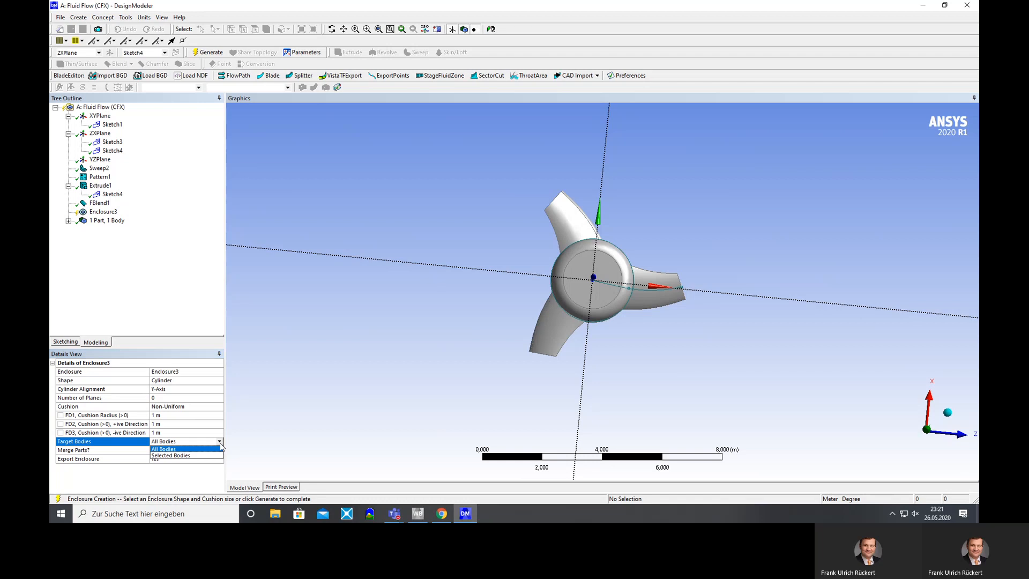
{"action": "left_click", "coordinate": [191, 455]}
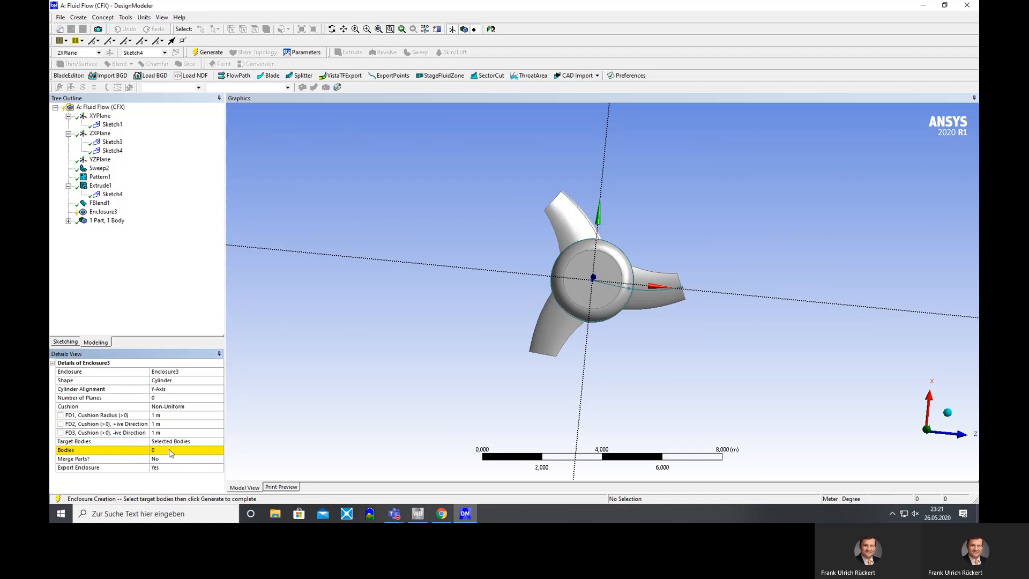
{"action": "left_click", "coordinate": [171, 451]}
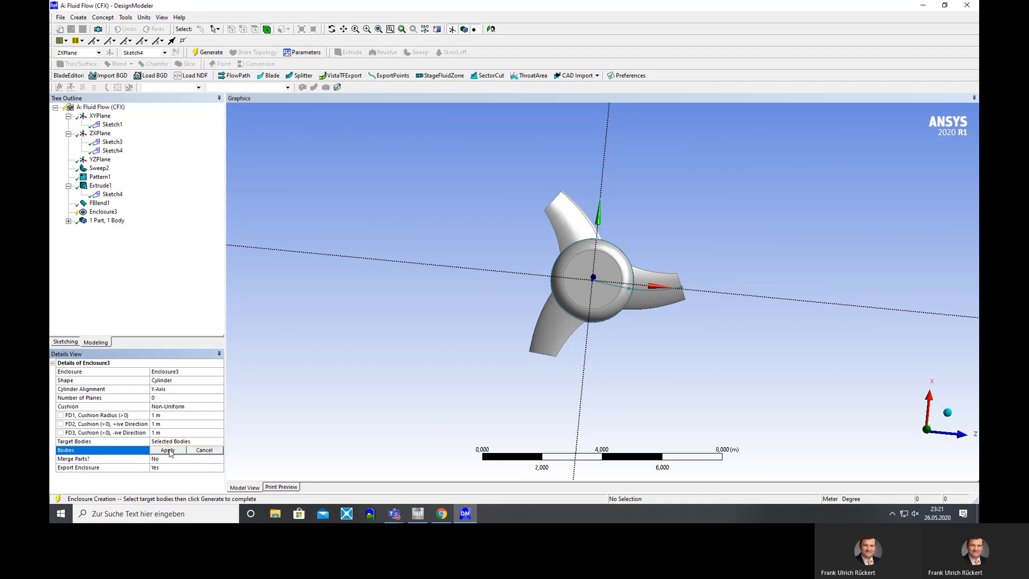
{"action": "left_click", "coordinate": [593, 261]}
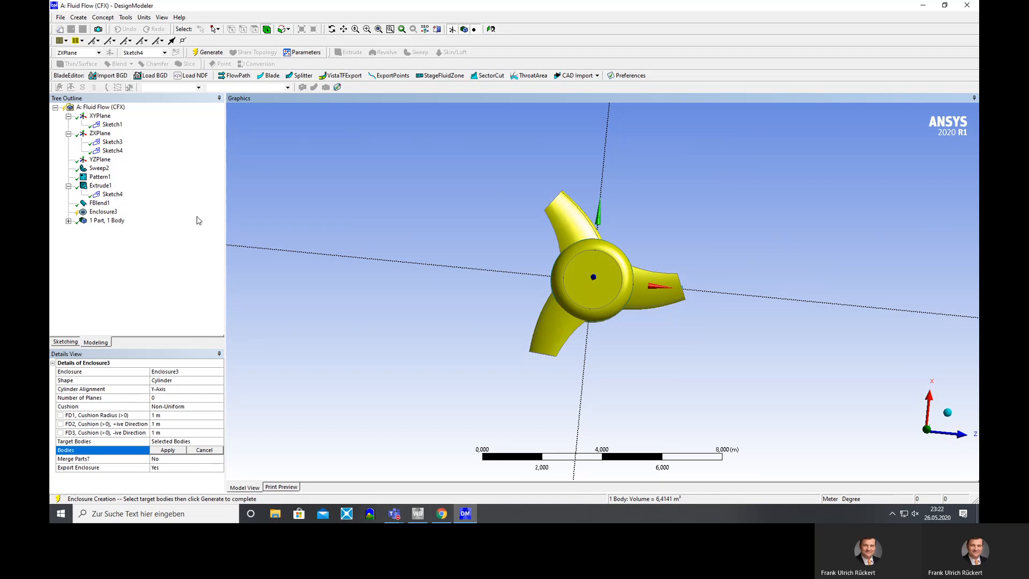
{"action": "left_click", "coordinate": [103, 186]}
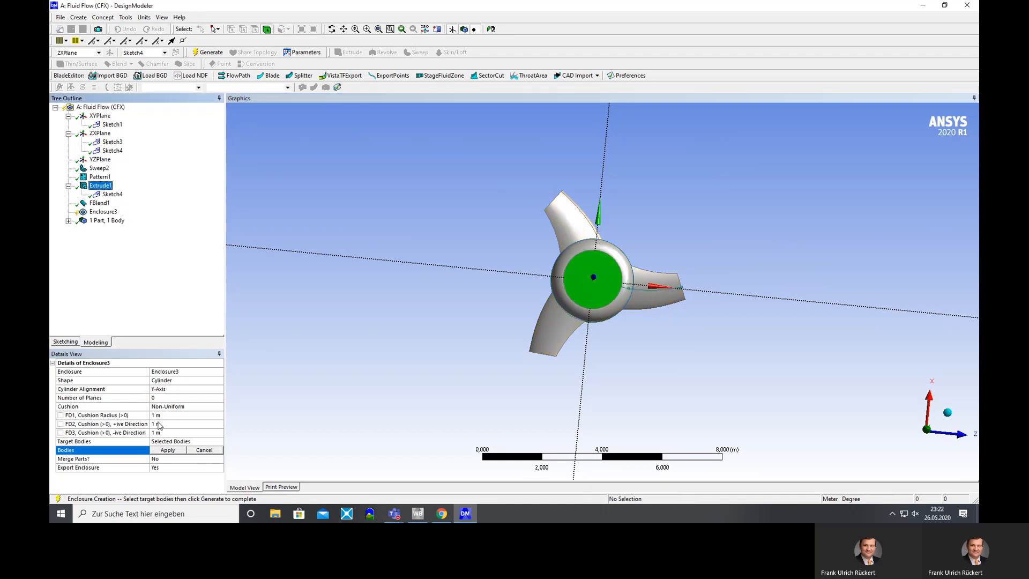
{"action": "left_click", "coordinate": [168, 450]}
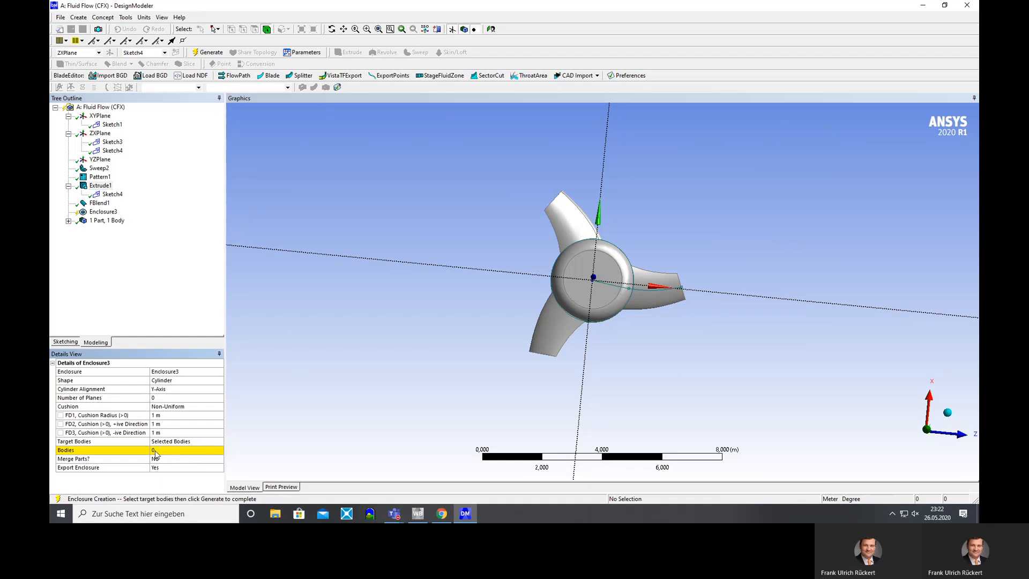
Assign the propeller body as the target body of Enclosure3 and generate the cylindrical enclosure around it.
{"action": "middle_click_drag", "start_coordinate": [301, 343], "coordinate": [335, 328]}
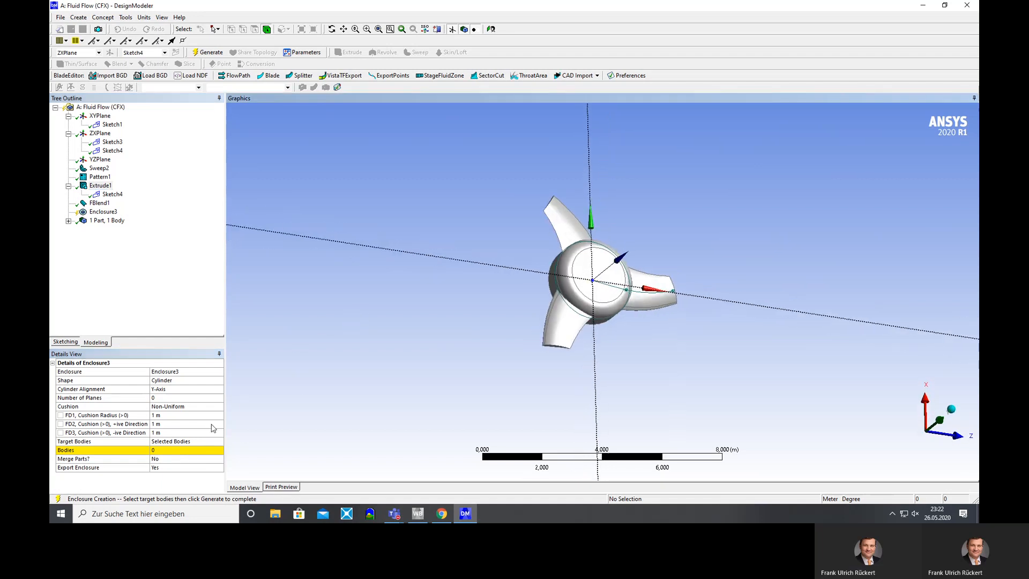
{"action": "left_click", "coordinate": [160, 450]}
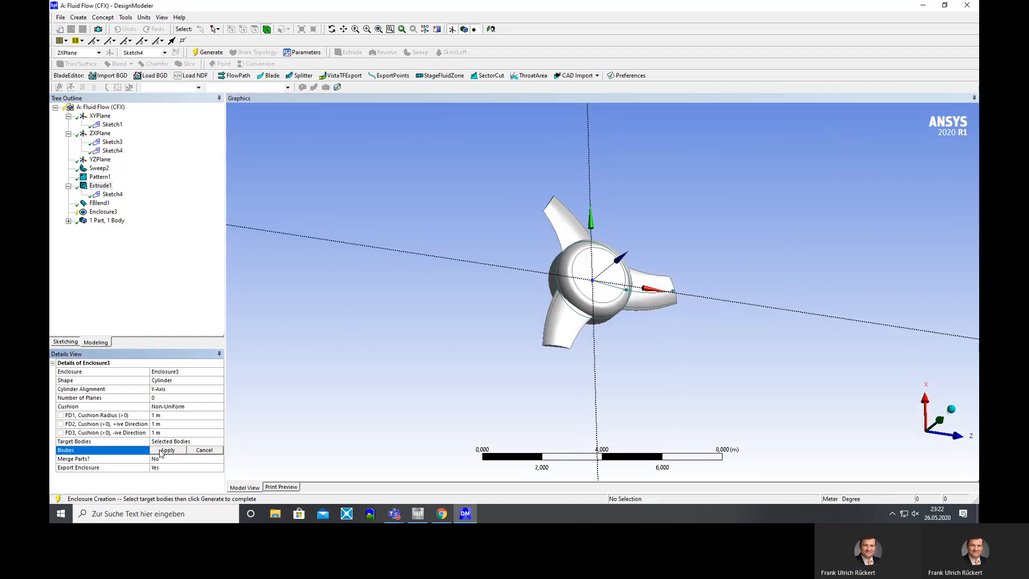
{"action": "left_click", "coordinate": [579, 237]}
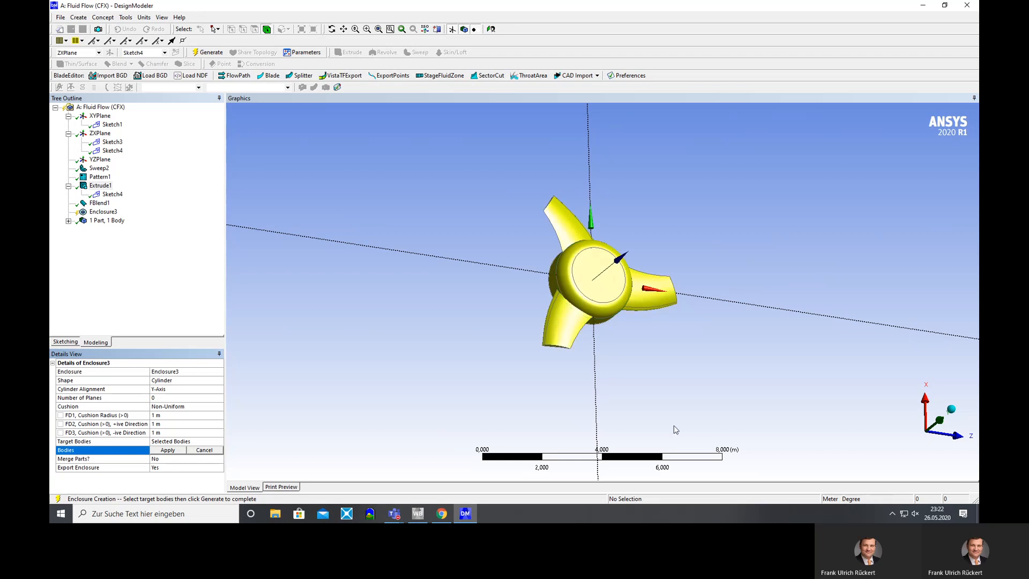
{"action": "left_click", "coordinate": [169, 450]}
{"action": "middle_click_drag", "start_coordinate": [374, 368], "coordinate": [343, 384]}
{"action": "left_click", "coordinate": [209, 52]}
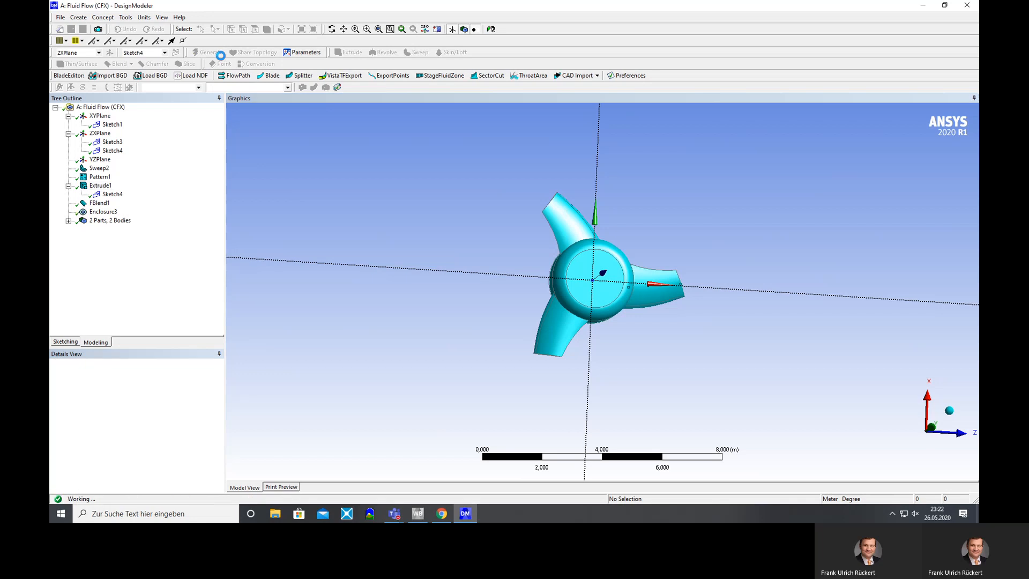
{"action": "middle_click_drag", "start_coordinate": [445, 328], "coordinate": [425, 333]}
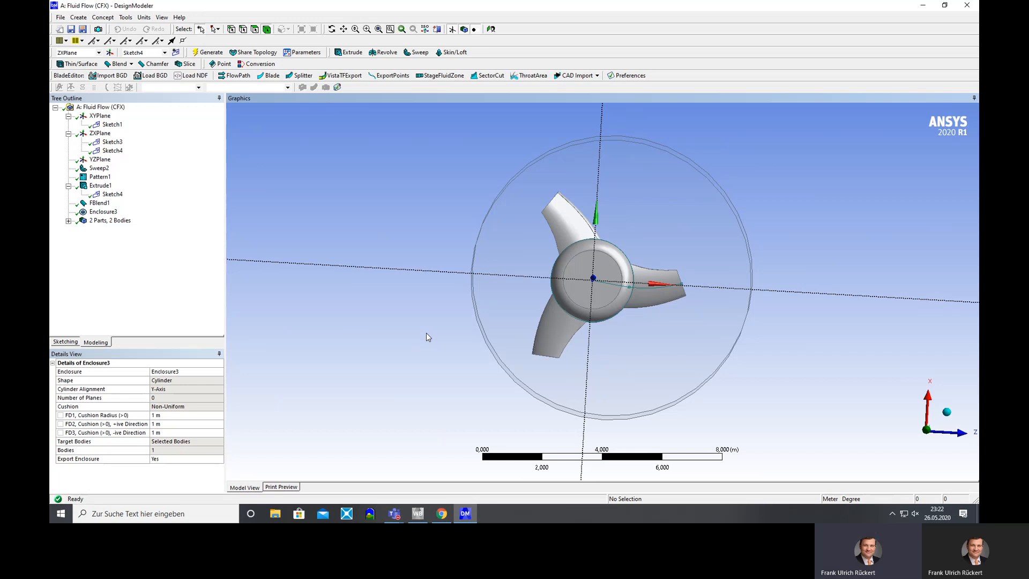
{"action": "middle_click_drag", "start_coordinate": [426, 336], "coordinate": [398, 312]}
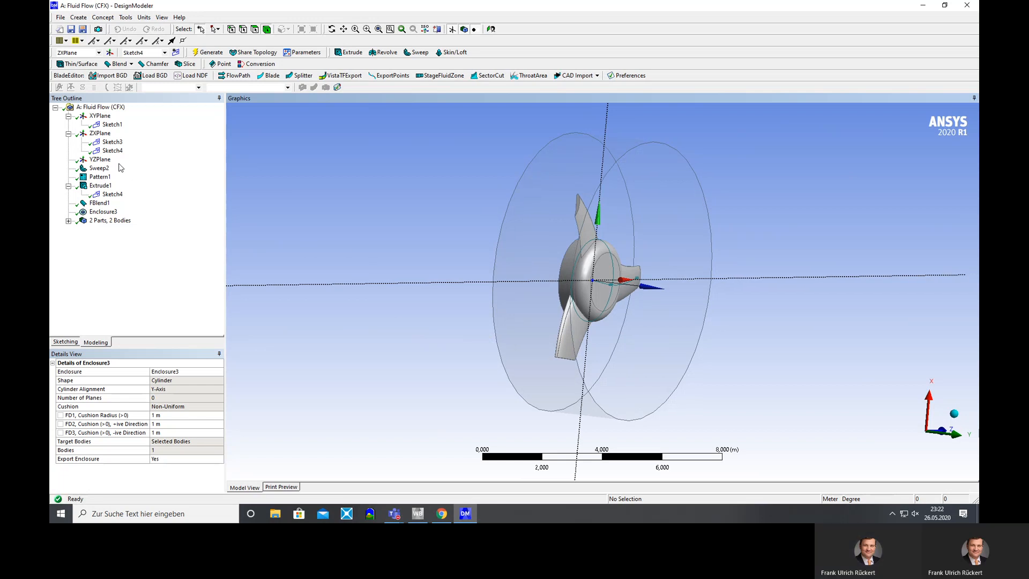
Set the number of copies in the circular blade pattern to 3 and regenerate the model.
{"action": "left_click", "coordinate": [99, 176]}
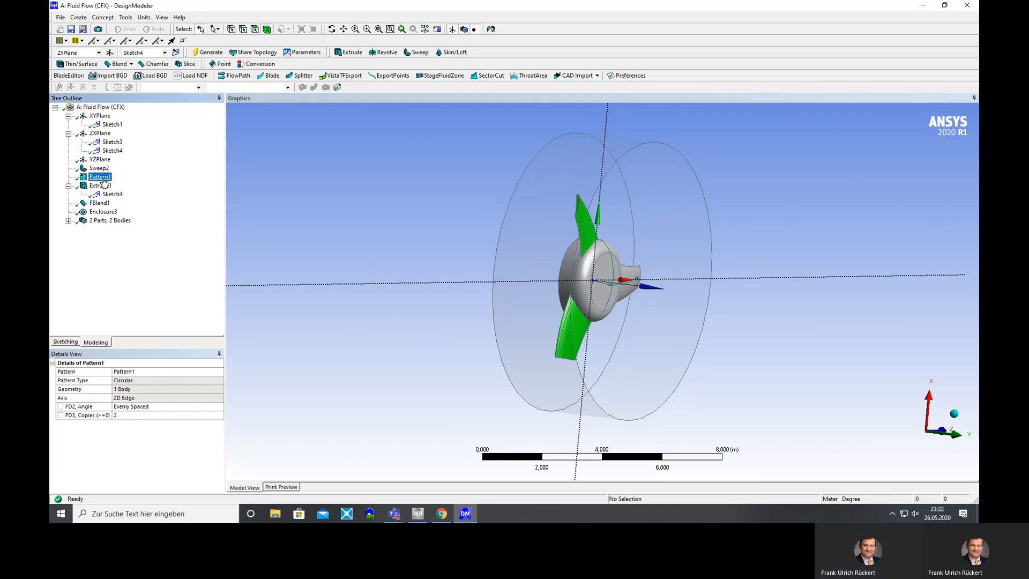
{"action": "left_click", "coordinate": [140, 416]}
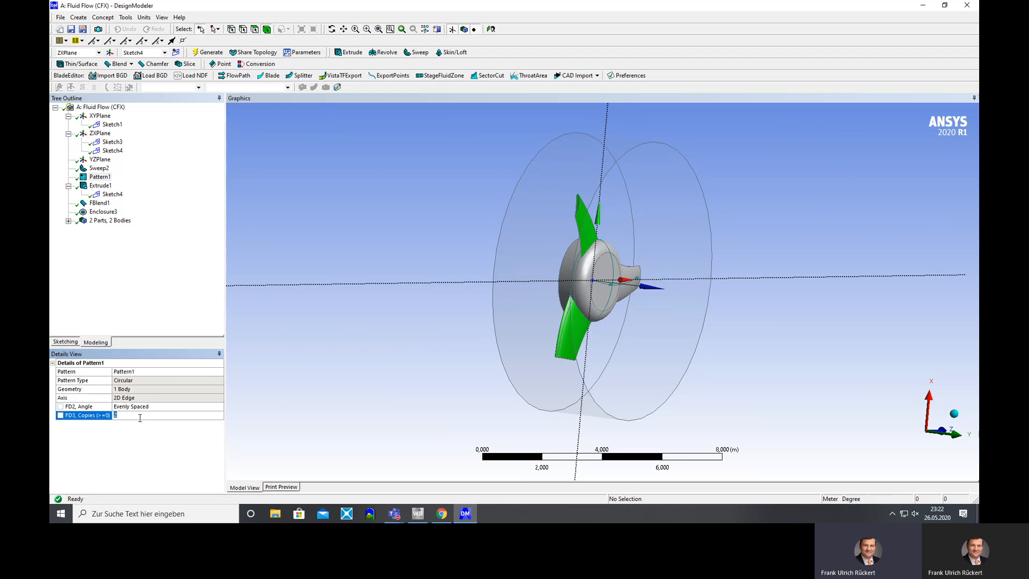
{"action": "key", "text": "Return"}
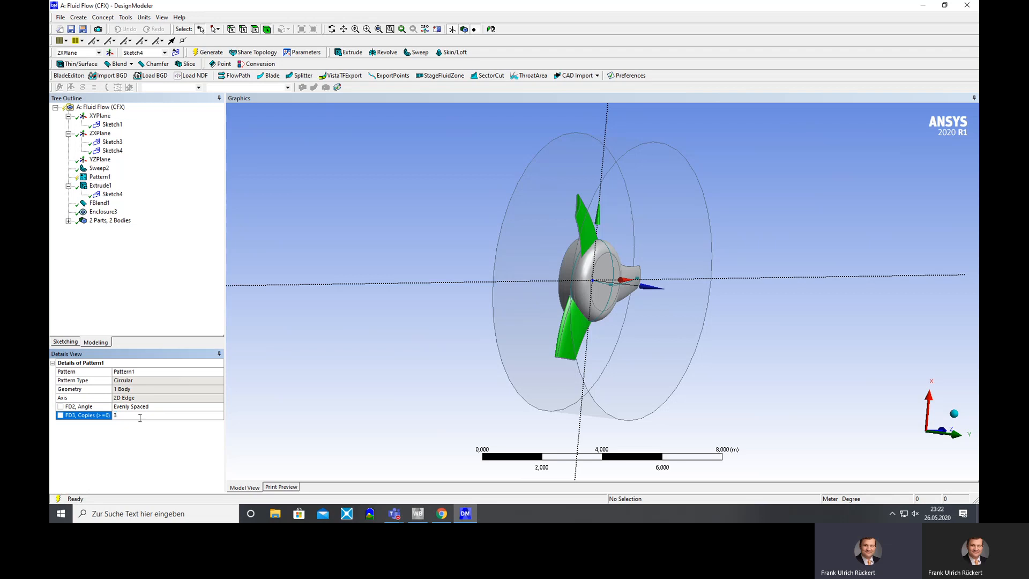
{"action": "left_click", "coordinate": [214, 56]}
{"action": "middle_click_drag", "start_coordinate": [346, 240], "coordinate": [246, 204]}
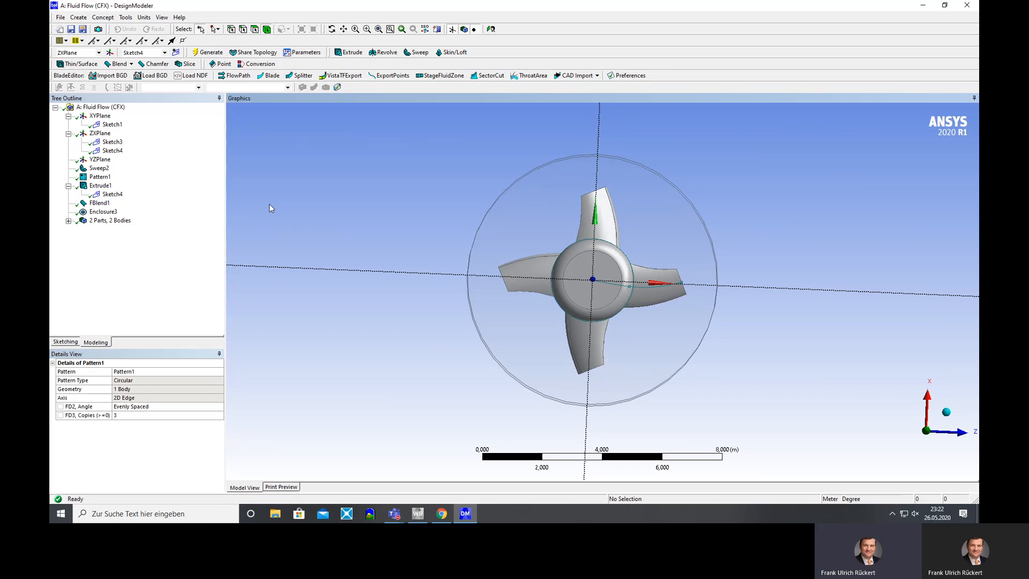
{"action": "middle_click_drag", "start_coordinate": [316, 310], "coordinate": [397, 335]}
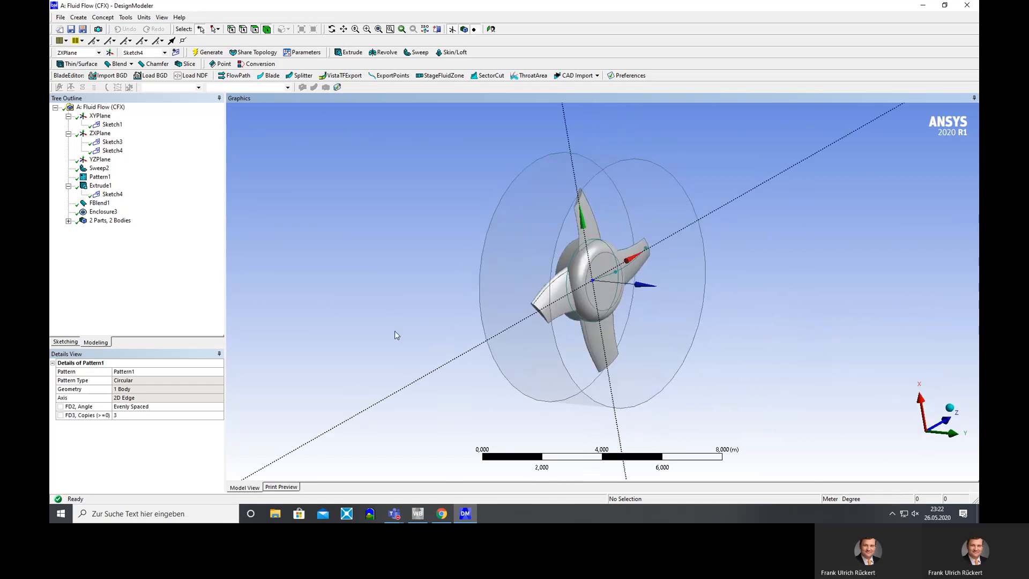
Set the blade pattern's number of copies to 2 and regenerate the model.
{"action": "left_click", "coordinate": [142, 415]}
{"action": "type", "text": "2"}
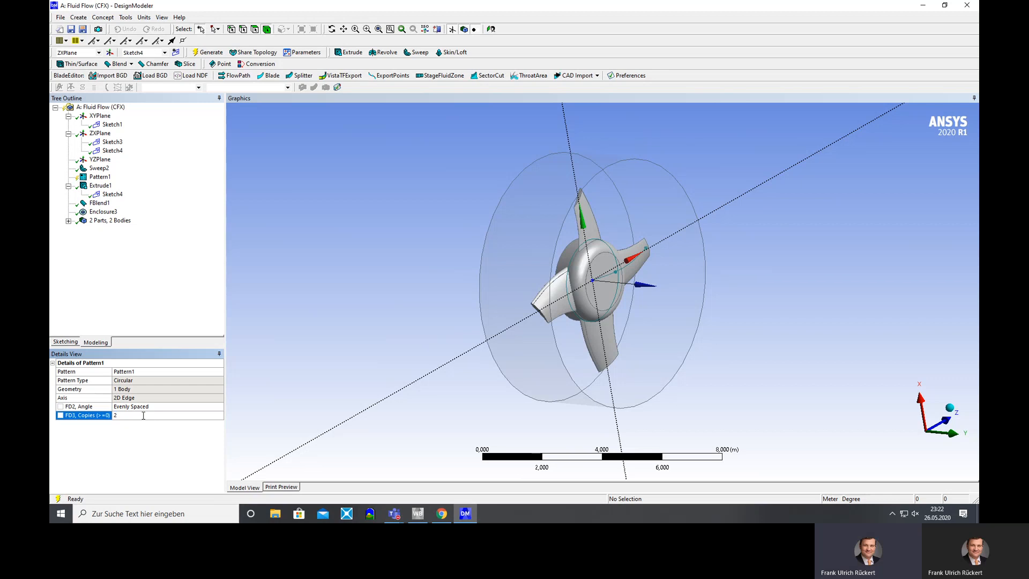
{"action": "left_click", "coordinate": [208, 52]}
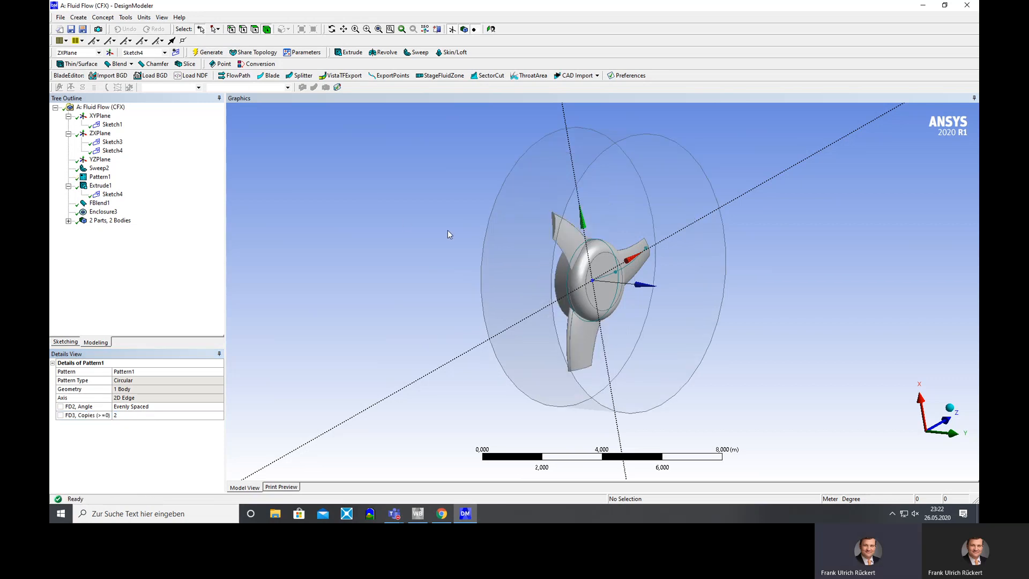
{"action": "middle_click_drag", "start_coordinate": [448, 229], "coordinate": [321, 219]}
Set the blade pattern's number of copies to 1 and regenerate the propeller.
{"action": "left_click", "coordinate": [133, 416]}
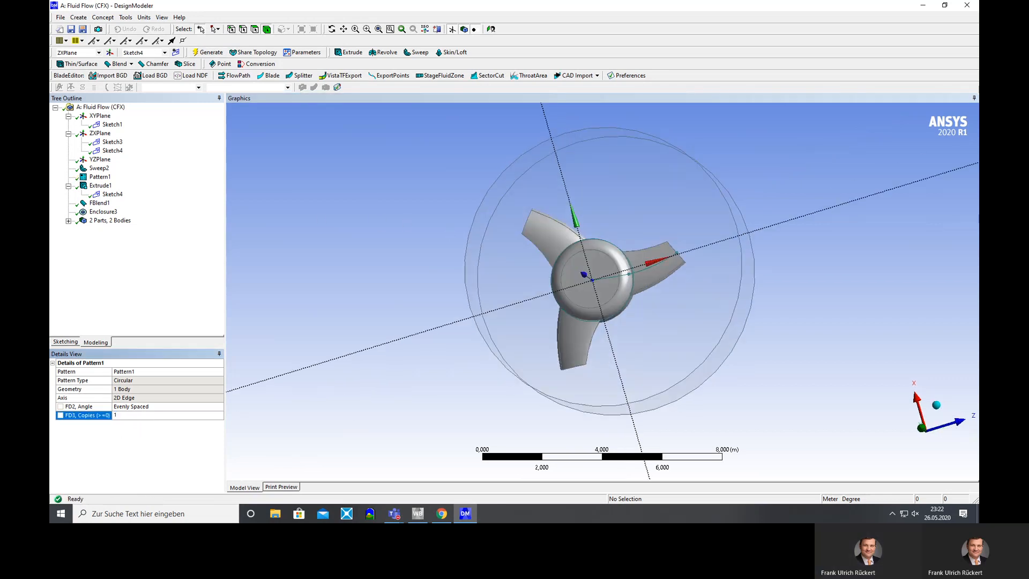
{"action": "type", "text": "1"}
{"action": "key", "text": "Return"}
{"action": "key", "text": "F5"}
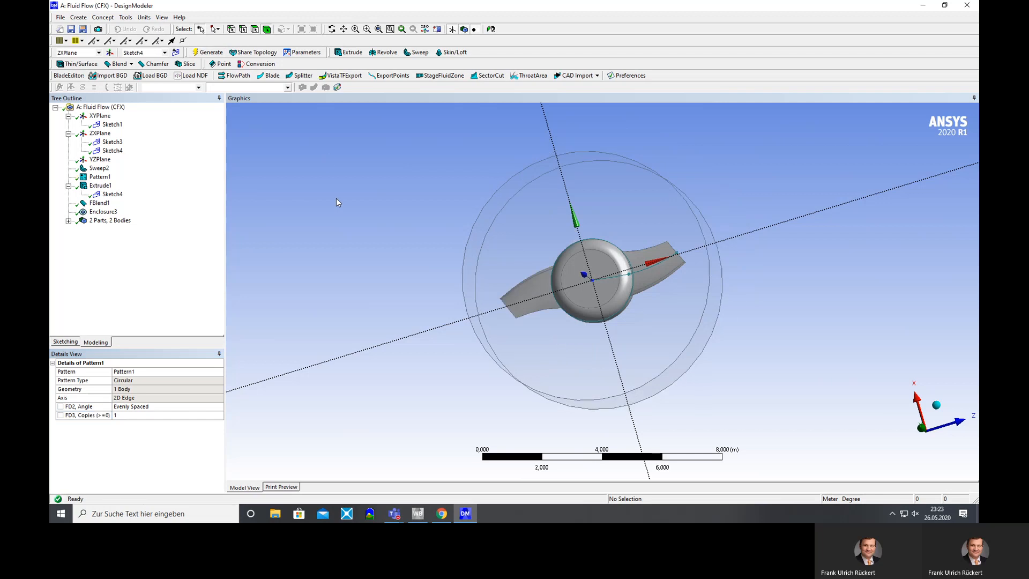
{"action": "middle_click_drag", "start_coordinate": [333, 211], "coordinate": [484, 246]}
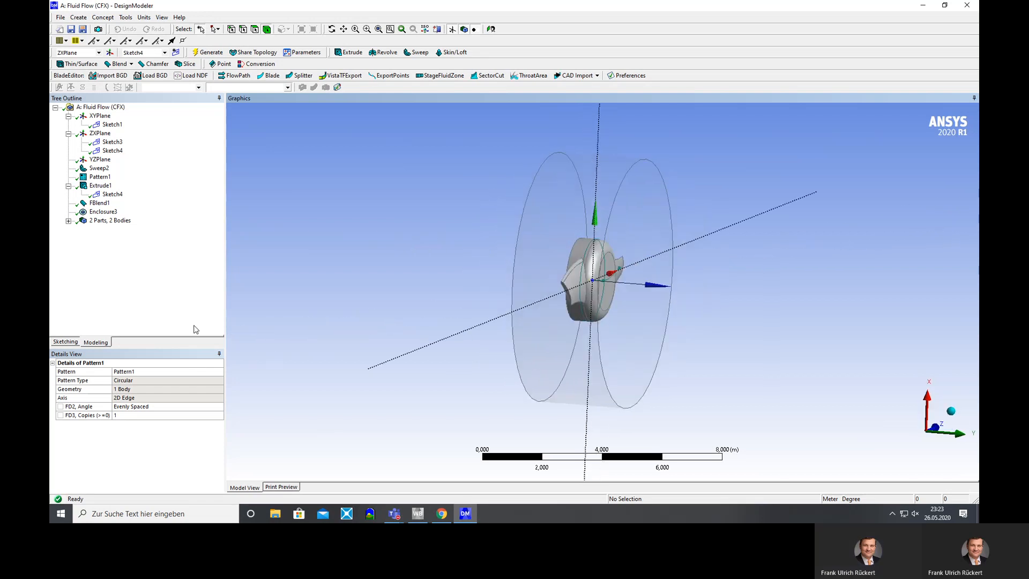
Set the enclosure's cushion to 3 m in both the positive and negative axial directions and regenerate it.
{"action": "left_click", "coordinate": [103, 212]}
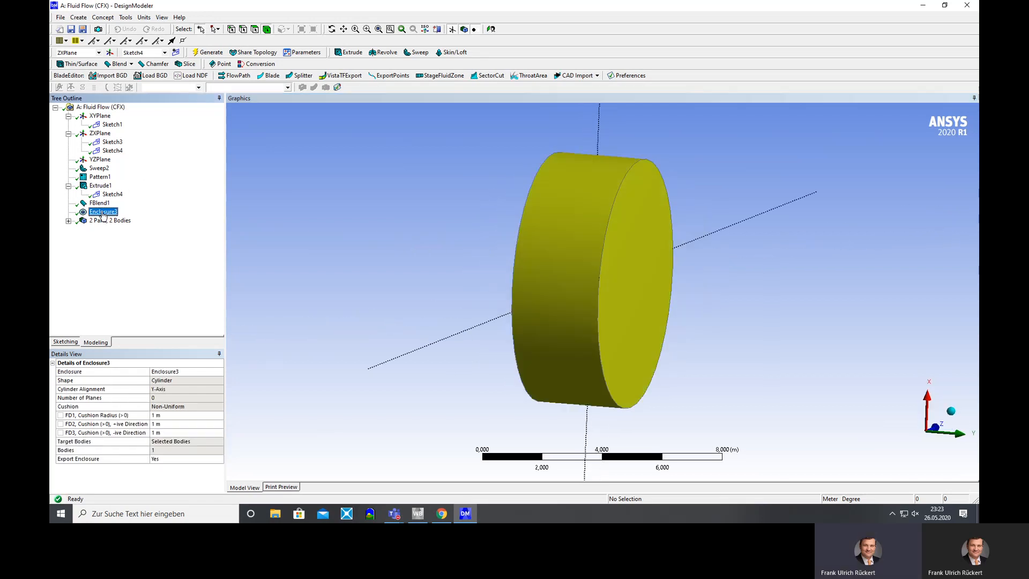
{"action": "left_click", "coordinate": [169, 424]}
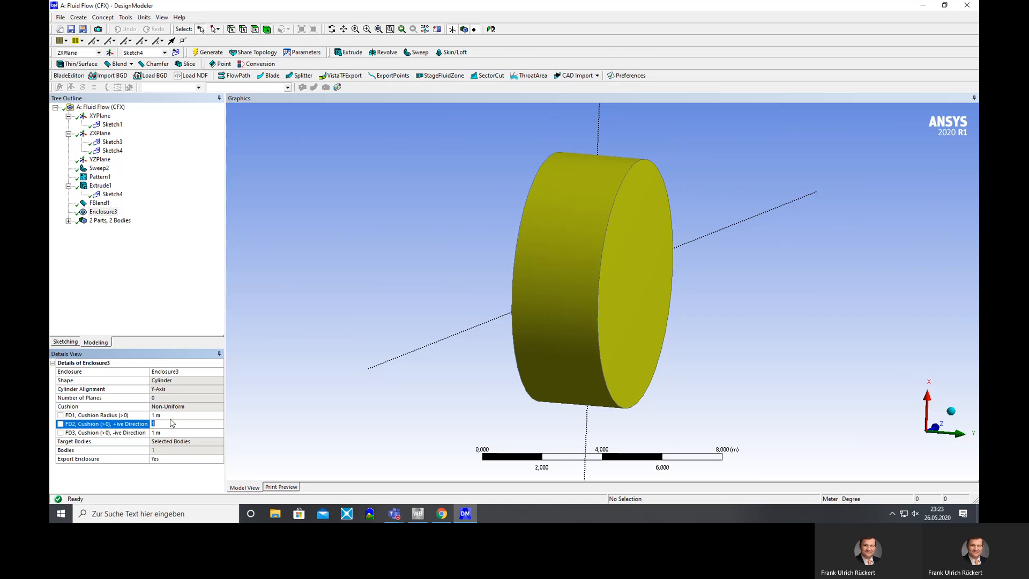
{"action": "type", "text": "3"}
{"action": "left_click", "coordinate": [170, 433]}
{"action": "type", "text": "3"}
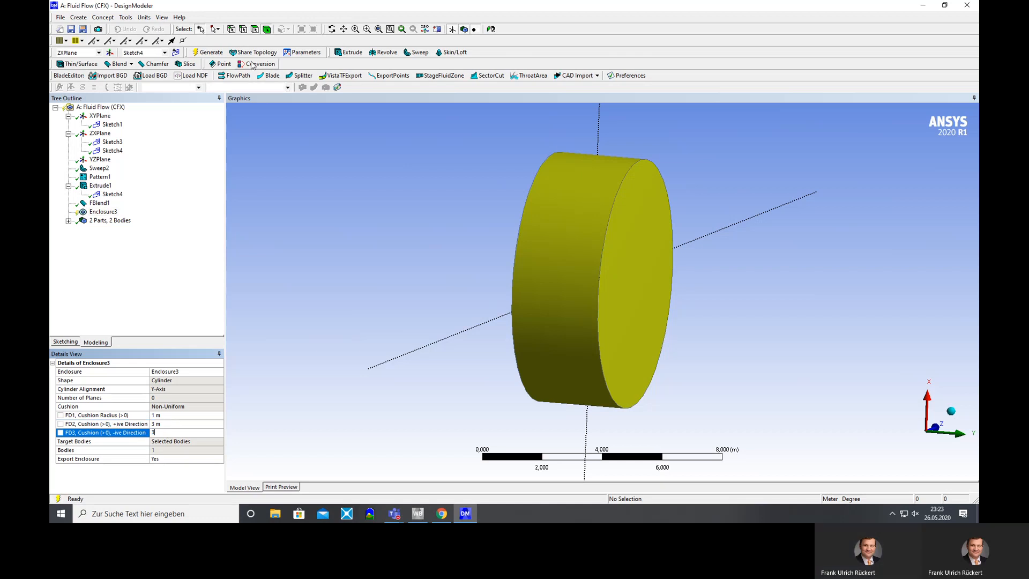
{"action": "left_click", "coordinate": [211, 52]}
{"action": "middle_click_drag", "start_coordinate": [675, 271], "coordinate": [537, 251]}
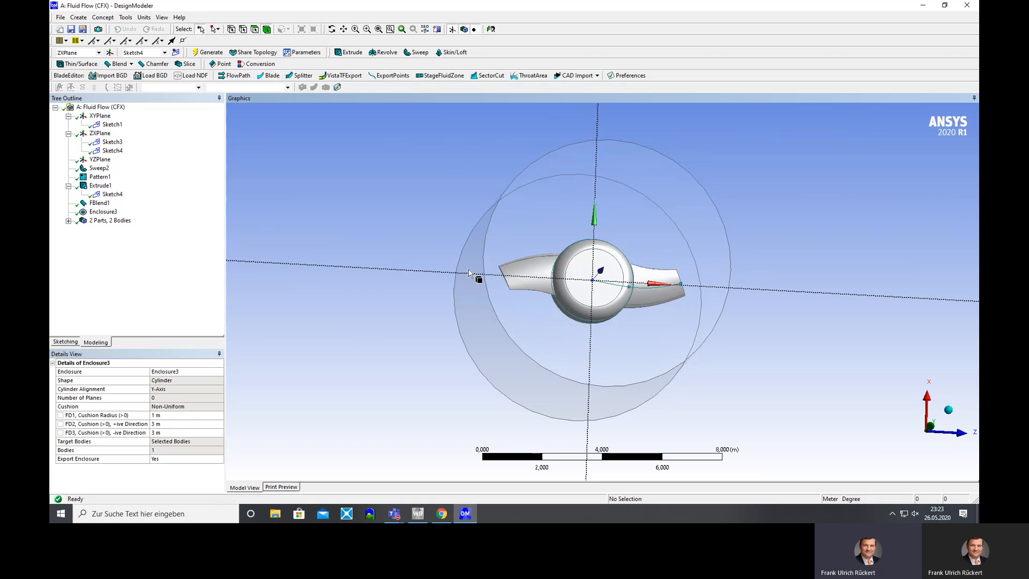
{"action": "middle_click_drag", "start_coordinate": [469, 272], "coordinate": [529, 291]}
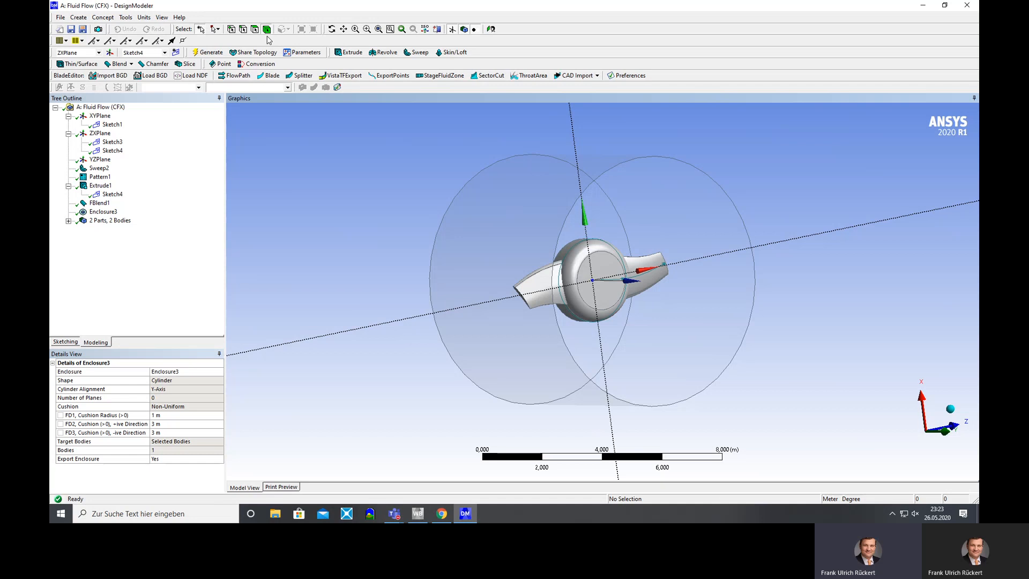
Examine the solid bodies in the model tree, highlighting the propeller body.
{"action": "left_click", "coordinate": [68, 220]}
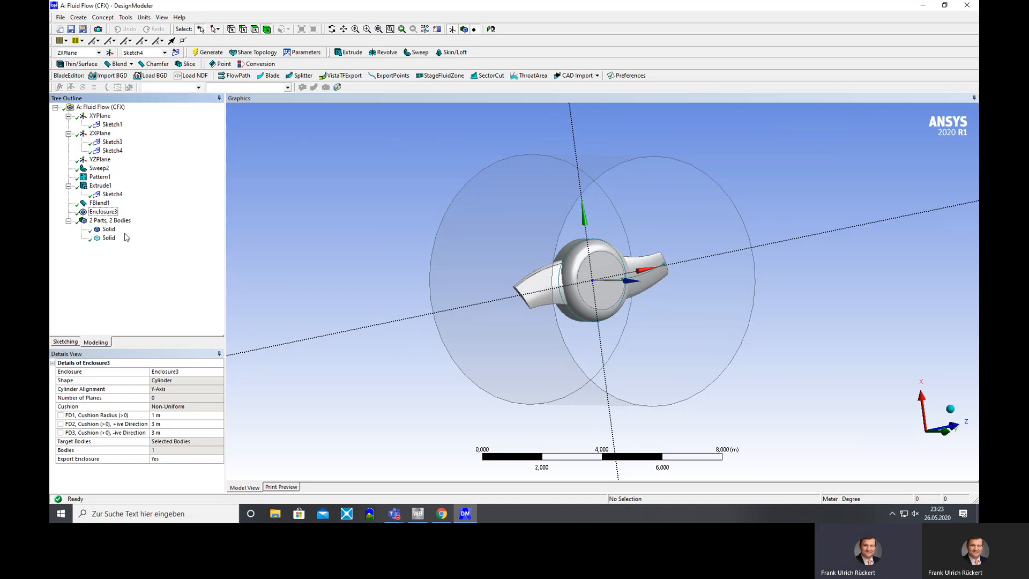
{"action": "left_click", "coordinate": [109, 228]}
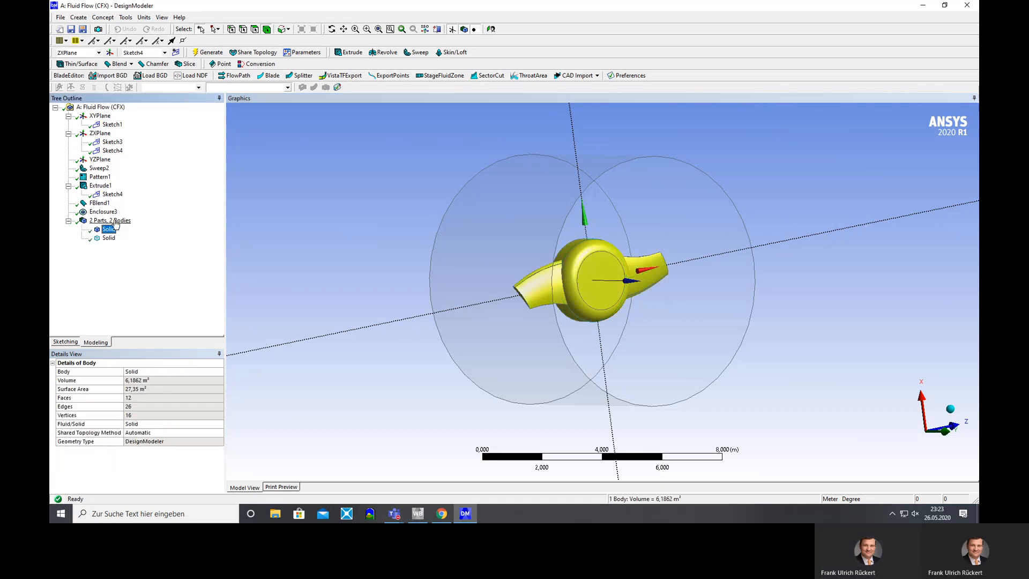
{"action": "left_click", "coordinate": [114, 221]}
{"action": "middle_click_drag", "start_coordinate": [363, 264], "coordinate": [341, 250]}
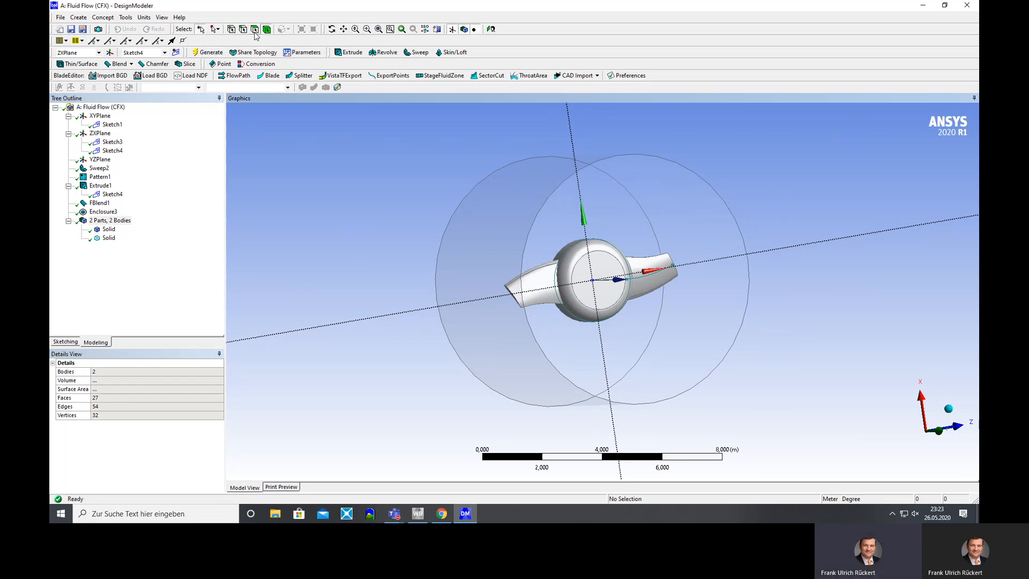
Create a named selection from the enclosure's three outer faces: both circular end faces and the cylindrical shell.
{"action": "left_click", "coordinate": [607, 219]}
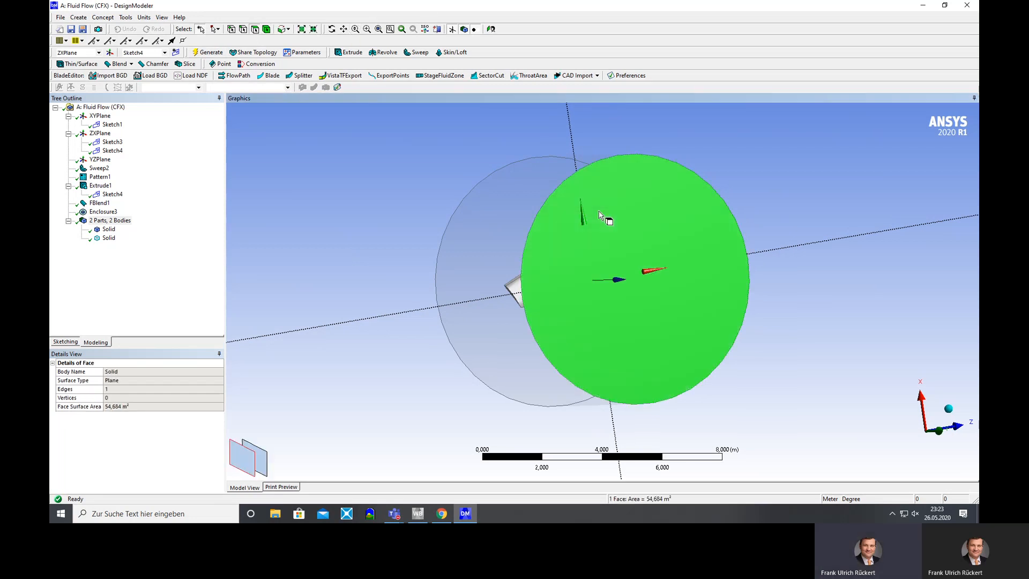
{"action": "left_click", "coordinate": [509, 227]}
{"action": "left_click", "coordinate": [648, 227]}
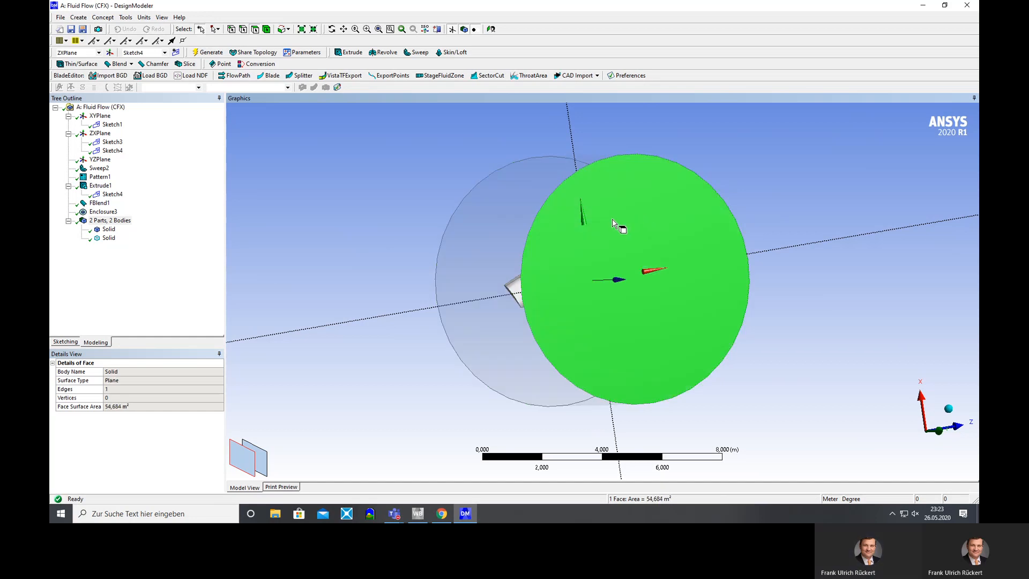
{"action": "left_click", "coordinate": [517, 225], "text": "ctrl"}
{"action": "middle_click_drag", "start_coordinate": [383, 242], "coordinate": [592, 230]}
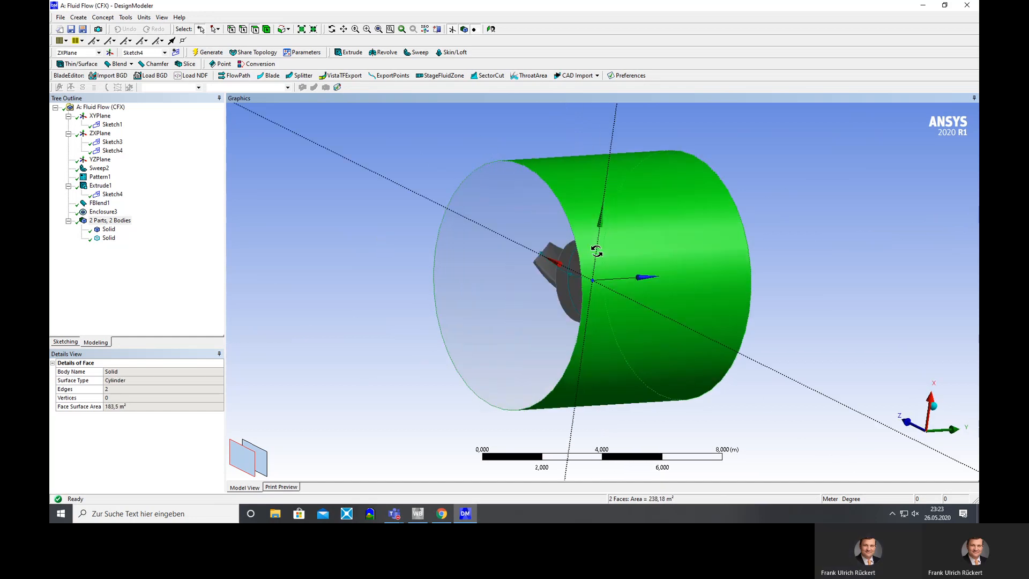
{"action": "left_click", "coordinate": [546, 214], "text": "ctrl"}
{"action": "right_click", "coordinate": [542, 211]}
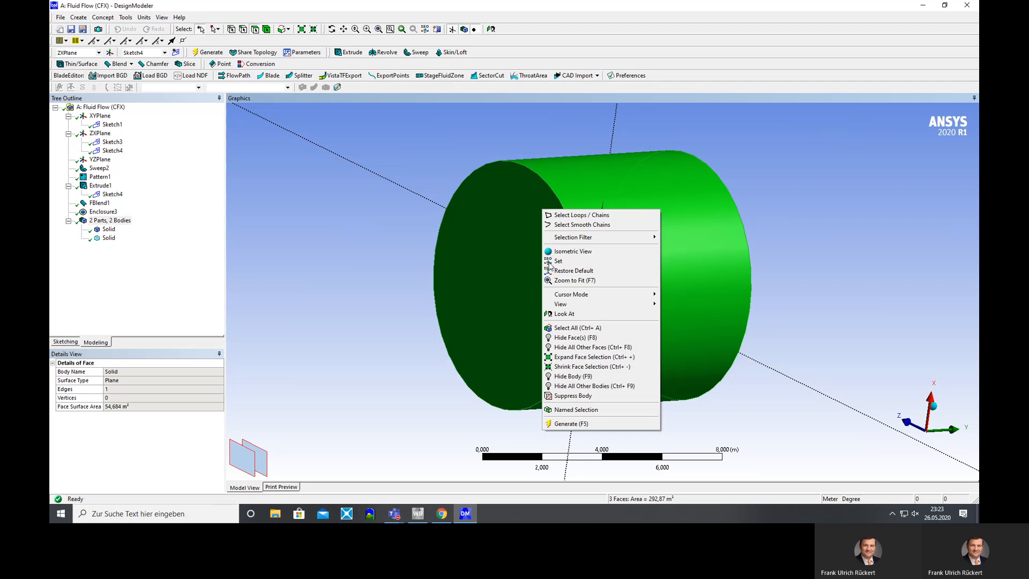
{"action": "left_click", "coordinate": [575, 410]}
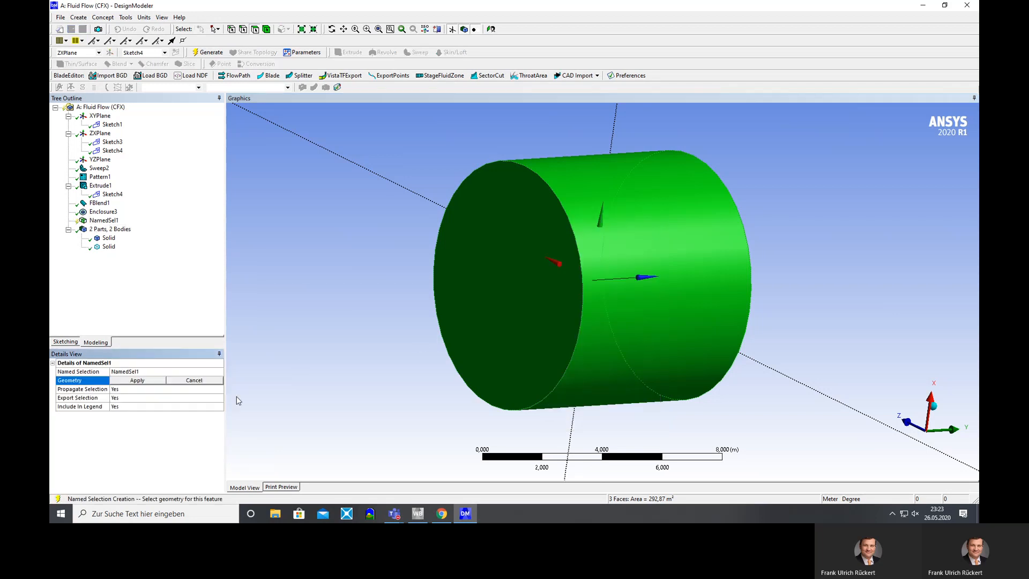
{"action": "left_click", "coordinate": [137, 380]}
Name the new named selection Opening and generate it.
{"action": "left_click", "coordinate": [152, 371]}
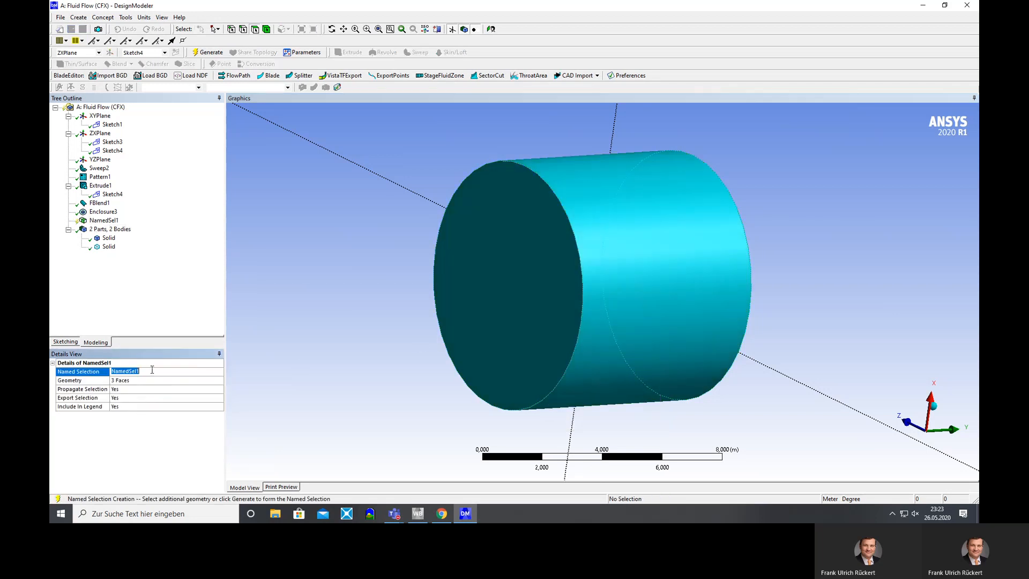
{"action": "type", "text": "Opening"}
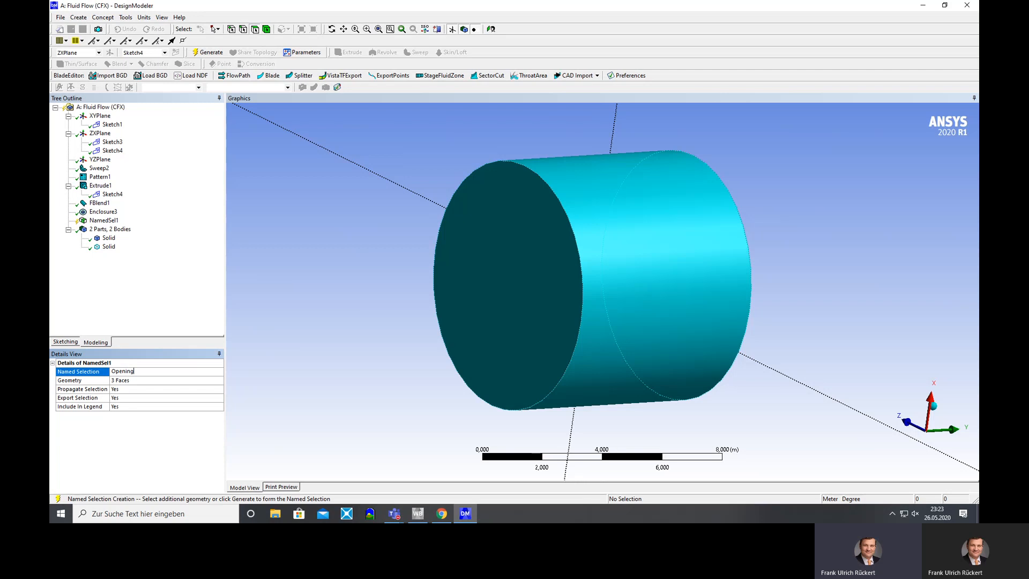
{"action": "key", "text": "Return"}
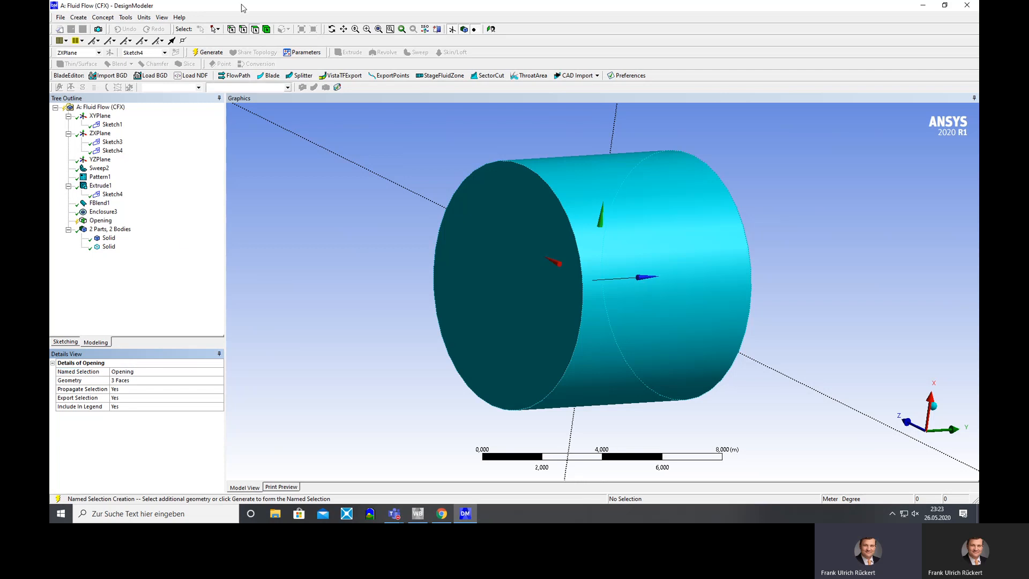
{"action": "left_click", "coordinate": [207, 52]}
{"action": "middle_click_drag", "start_coordinate": [577, 187], "coordinate": [417, 204]}
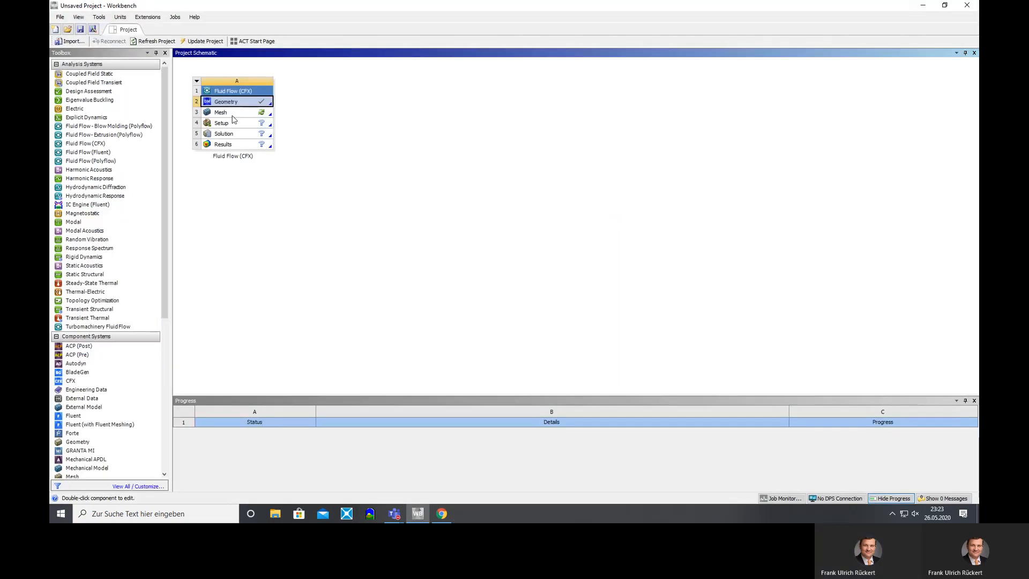
In Workbench, try to update the Mesh component of the Fluid Flow (CFX) system.
{"action": "right_click", "coordinate": [225, 115]}
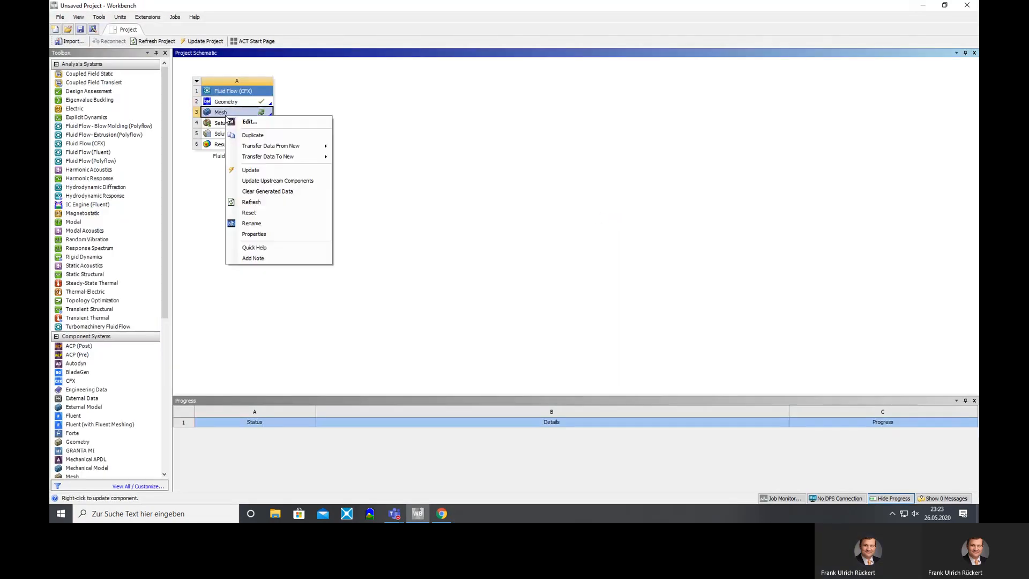
{"action": "left_click", "coordinate": [250, 170]}
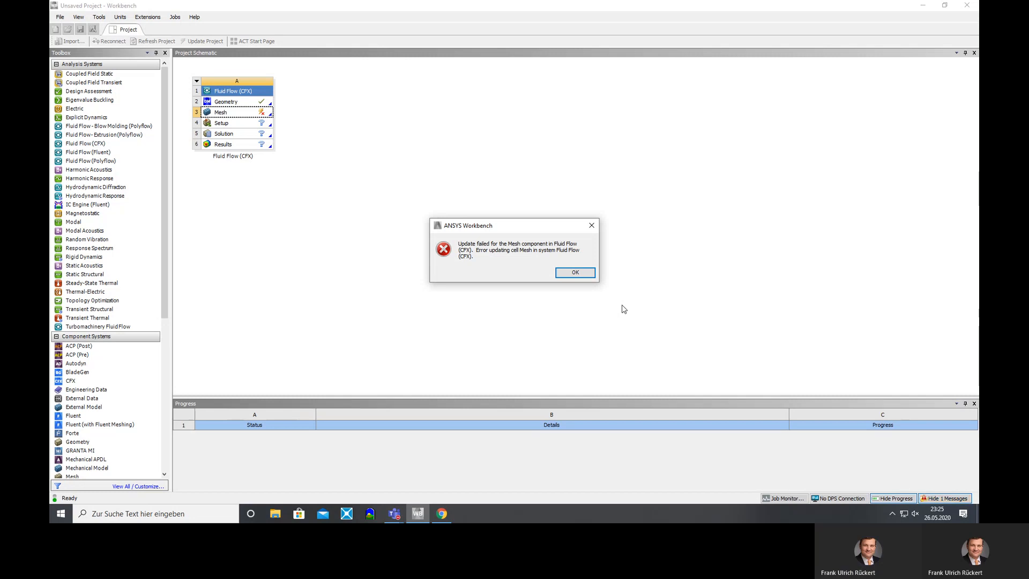
Dismiss the update error, open the Mesh component for editing and display the existing mesh on the whole enclosure.
{"action": "left_click", "coordinate": [587, 275]}
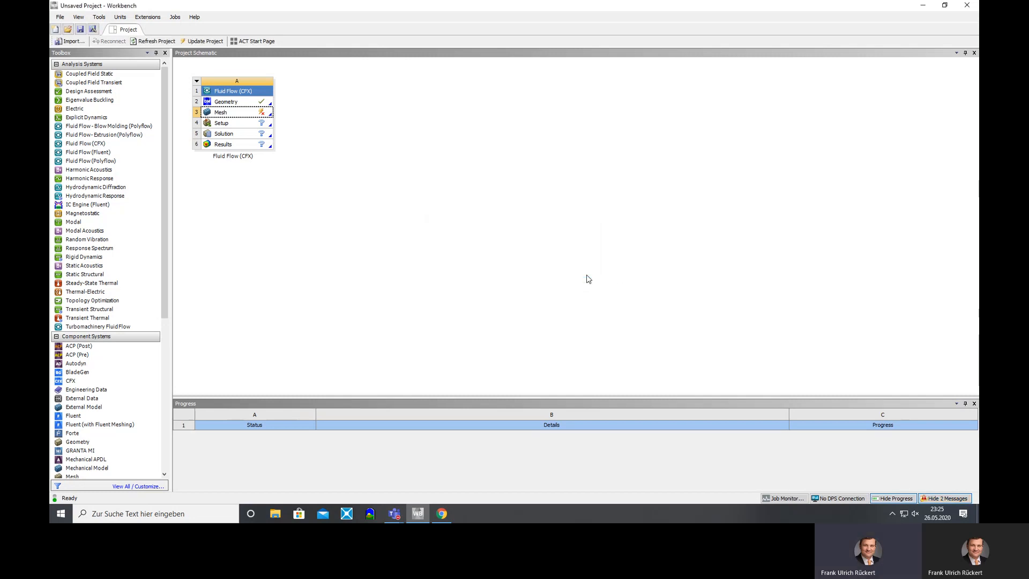
{"action": "right_click", "coordinate": [218, 112]}
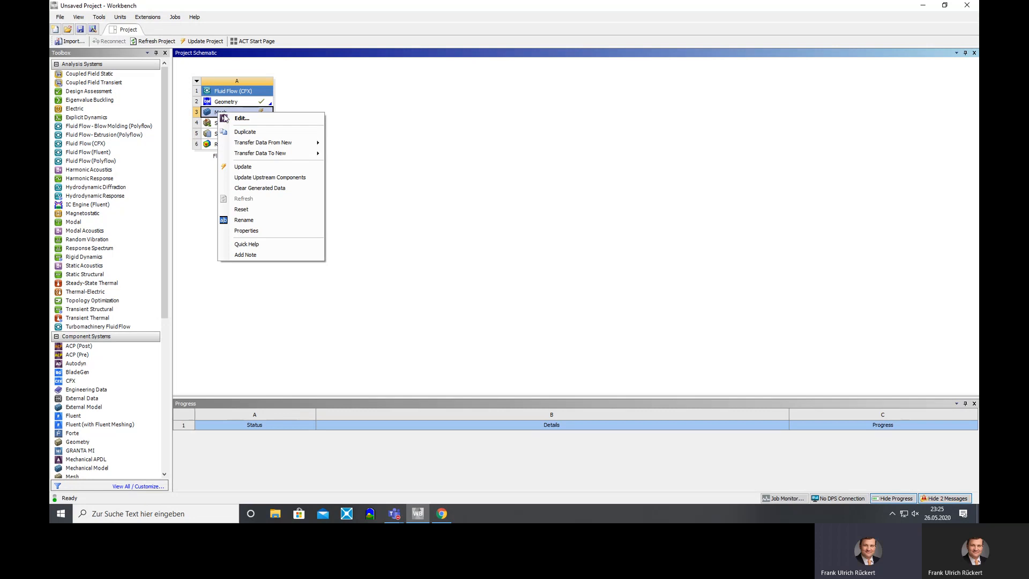
{"action": "left_click", "coordinate": [225, 118]}
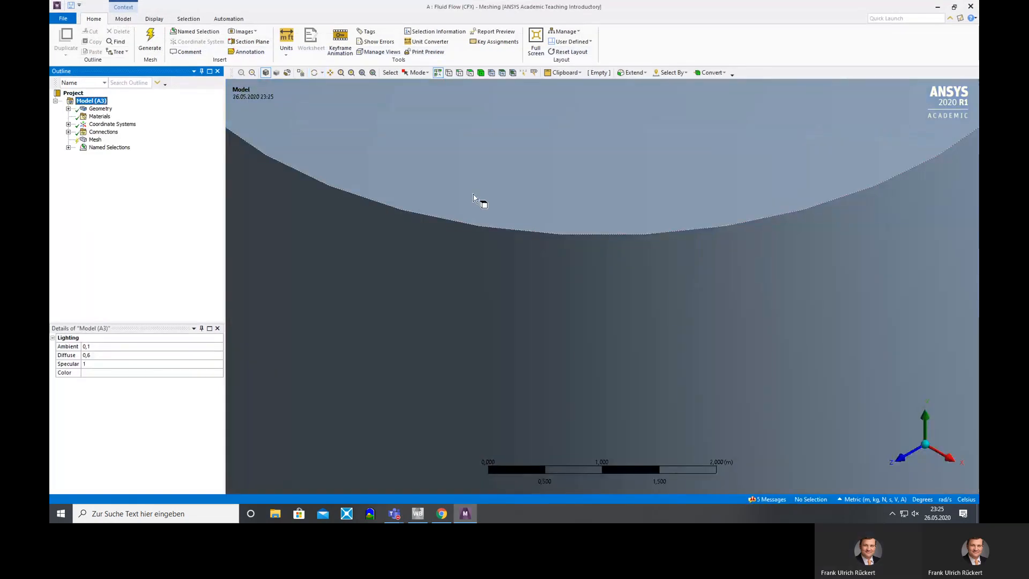
{"action": "scroll", "coordinate": [478, 202], "scroll_direction": "down", "scroll_amount": 5}
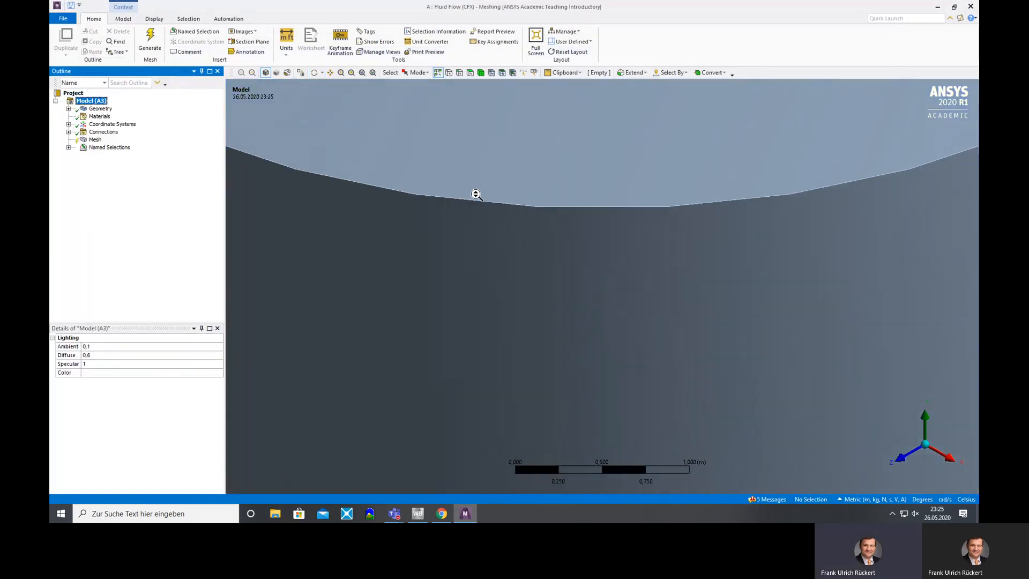
{"action": "scroll", "coordinate": [502, 210], "scroll_direction": "down", "scroll_amount": 2}
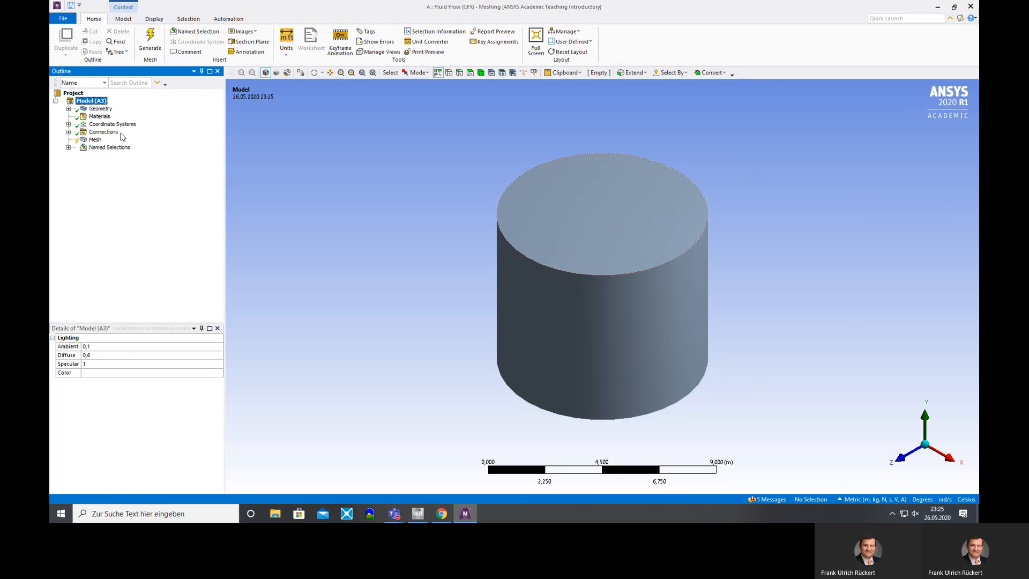
{"action": "left_click", "coordinate": [98, 141]}
{"action": "middle_click_drag", "start_coordinate": [418, 213], "coordinate": [546, 262]}
Examine the contact region between the propeller and the enclosure, the Opening named selection and the mesh.
{"action": "left_click", "coordinate": [68, 132]}
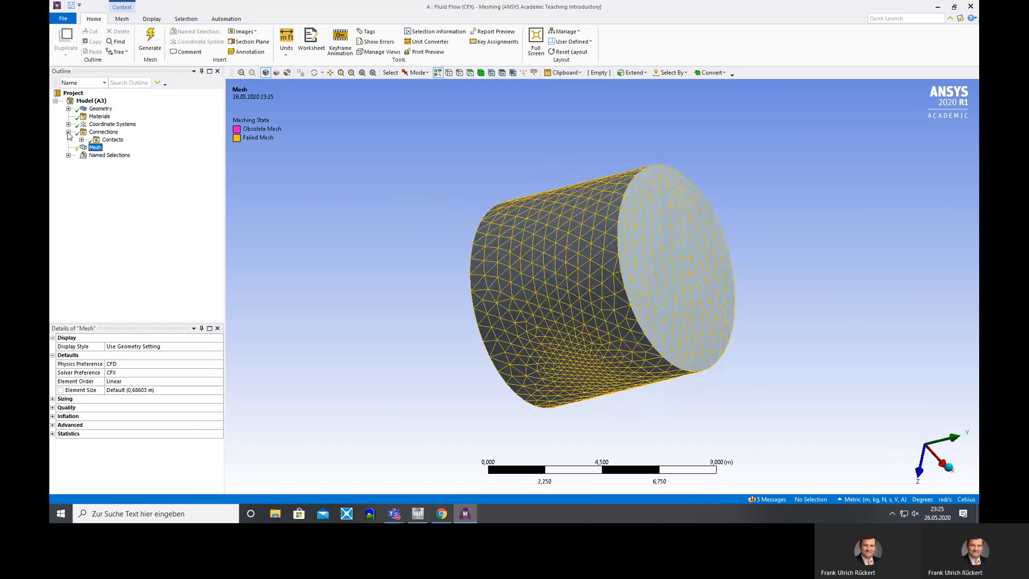
{"action": "left_click", "coordinate": [81, 140]}
{"action": "left_click", "coordinate": [133, 147]}
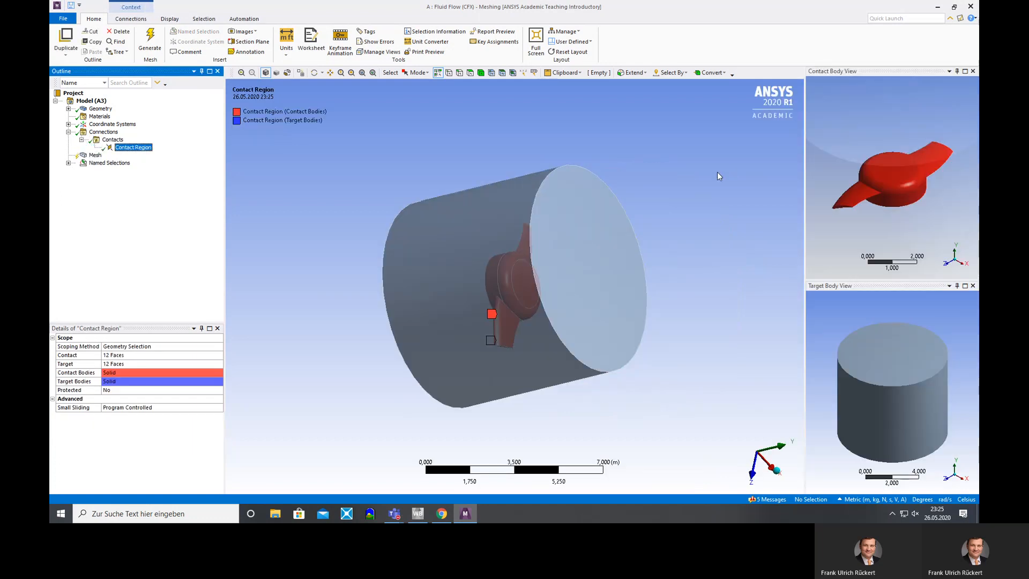
{"action": "middle_click_drag", "start_coordinate": [709, 177], "coordinate": [571, 208]}
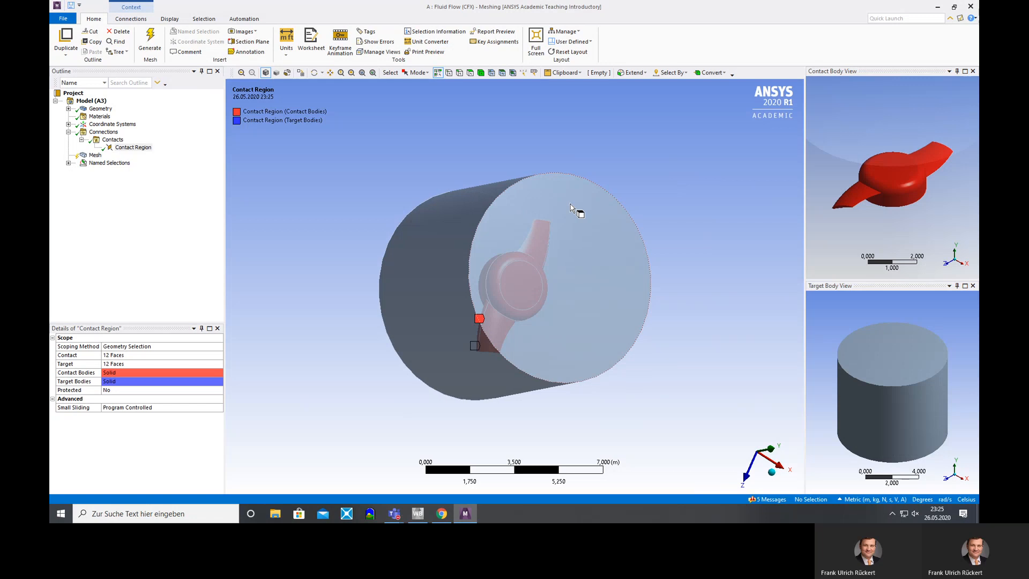
{"action": "left_click", "coordinate": [136, 372]}
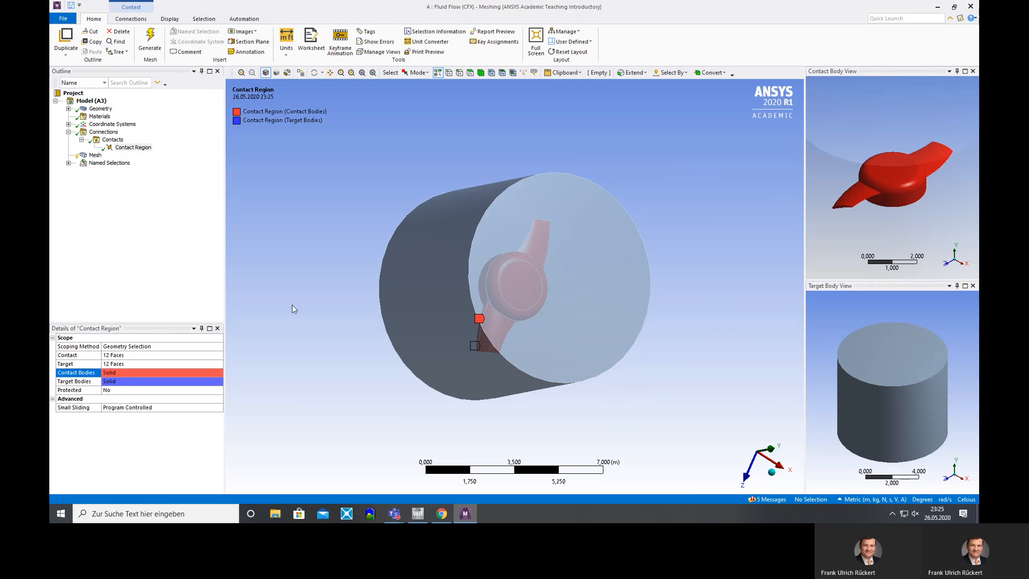
{"action": "left_click", "coordinate": [69, 163]}
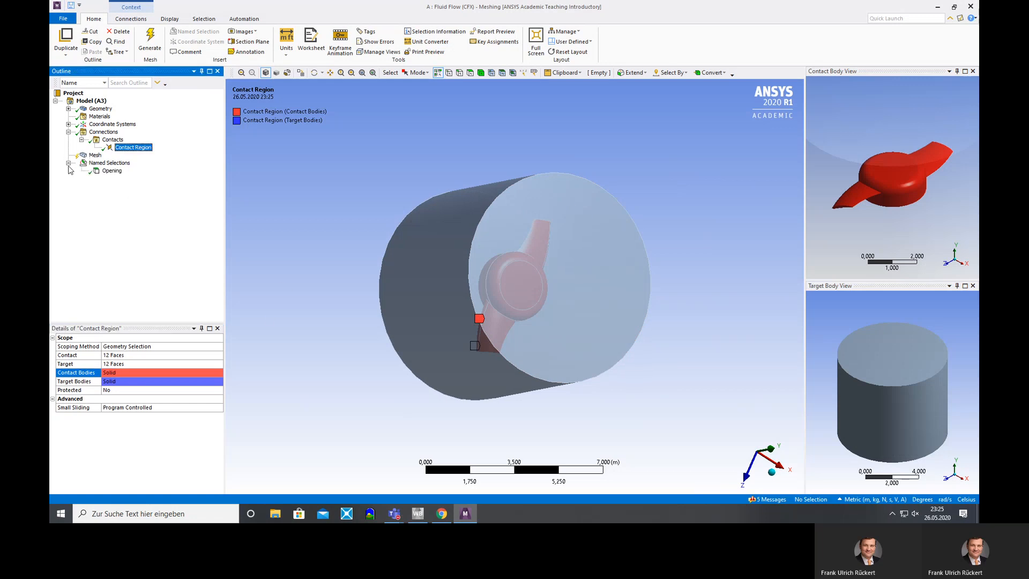
{"action": "left_click", "coordinate": [110, 170]}
{"action": "left_click", "coordinate": [95, 156]}
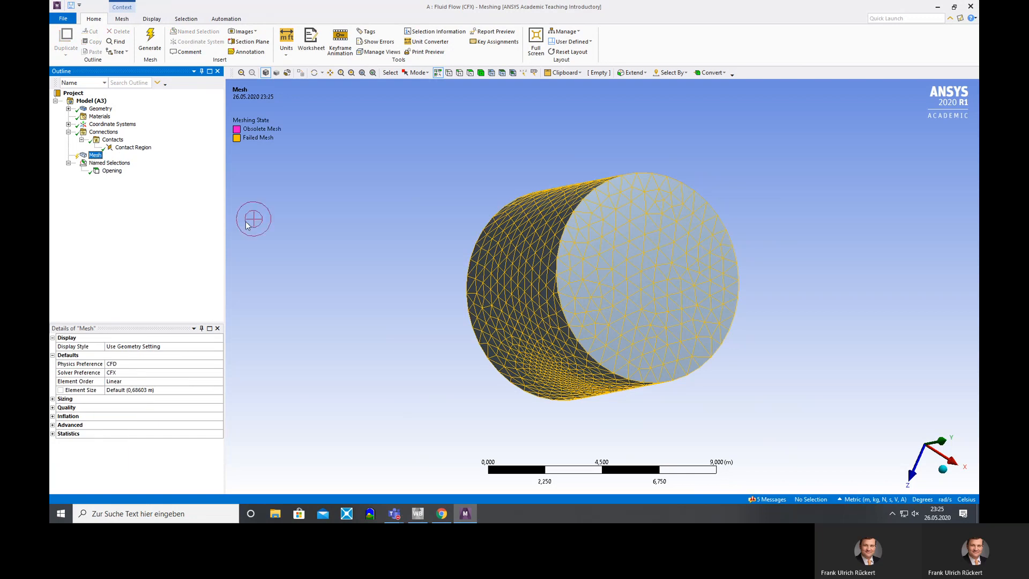
{"action": "middle_click_drag", "start_coordinate": [366, 244], "coordinate": [390, 245]}
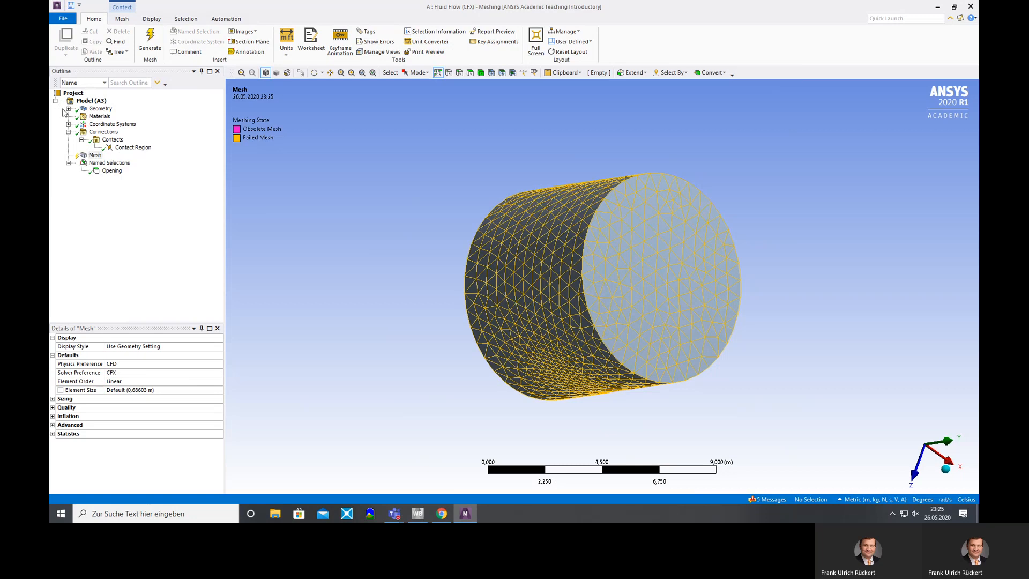
Suppress the propeller's solid body in the geometry, leaving the fluid enclosure body active.
{"action": "left_click", "coordinate": [68, 109]}
{"action": "left_click", "coordinate": [102, 108]}
{"action": "left_click", "coordinate": [107, 116]}
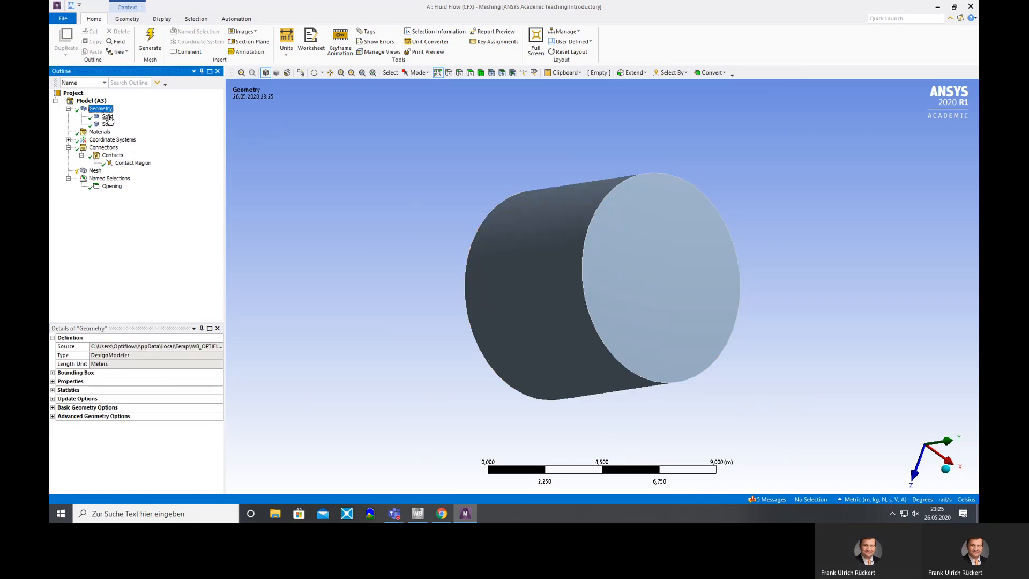
{"action": "left_click", "coordinate": [108, 124]}
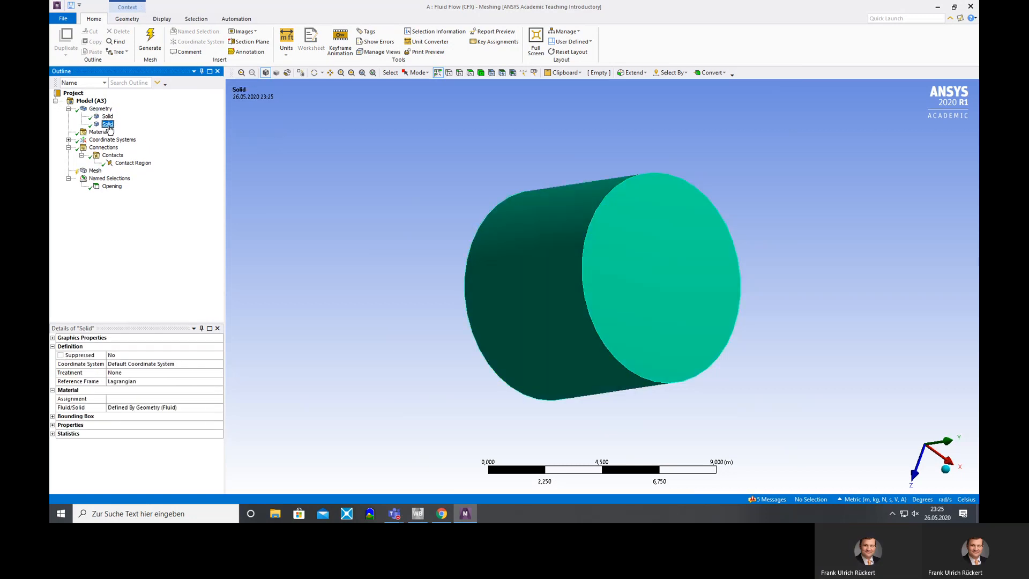
{"action": "left_click", "coordinate": [107, 117]}
{"action": "left_click", "coordinate": [108, 124]}
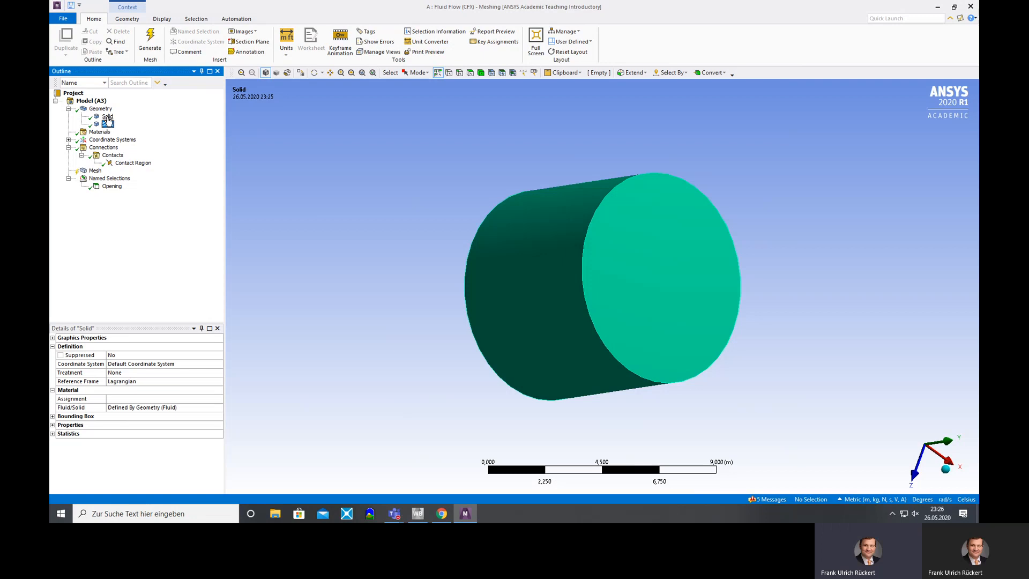
{"action": "left_click", "coordinate": [107, 116]}
{"action": "right_click", "coordinate": [109, 118]}
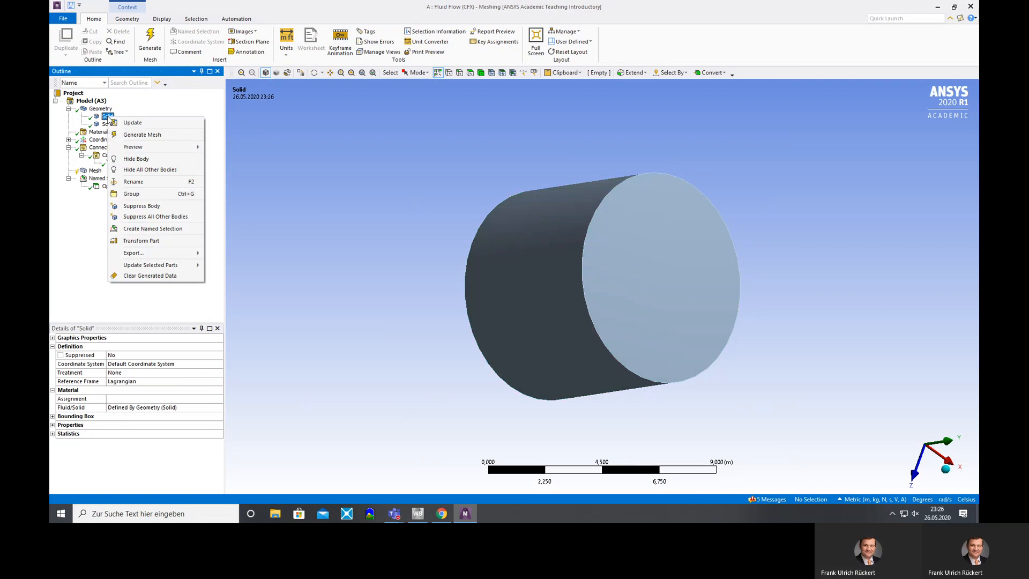
{"action": "left_click", "coordinate": [146, 206]}
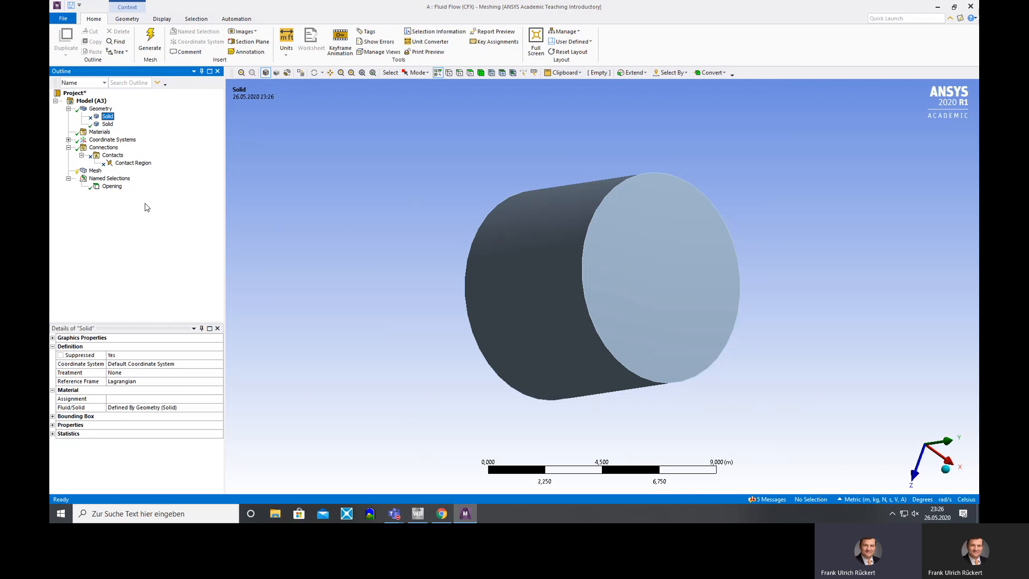
Try to generate the mesh again with only the fluid enclosure body active, and inspect the cylinder's surface mesh.
{"action": "left_click", "coordinate": [107, 124]}
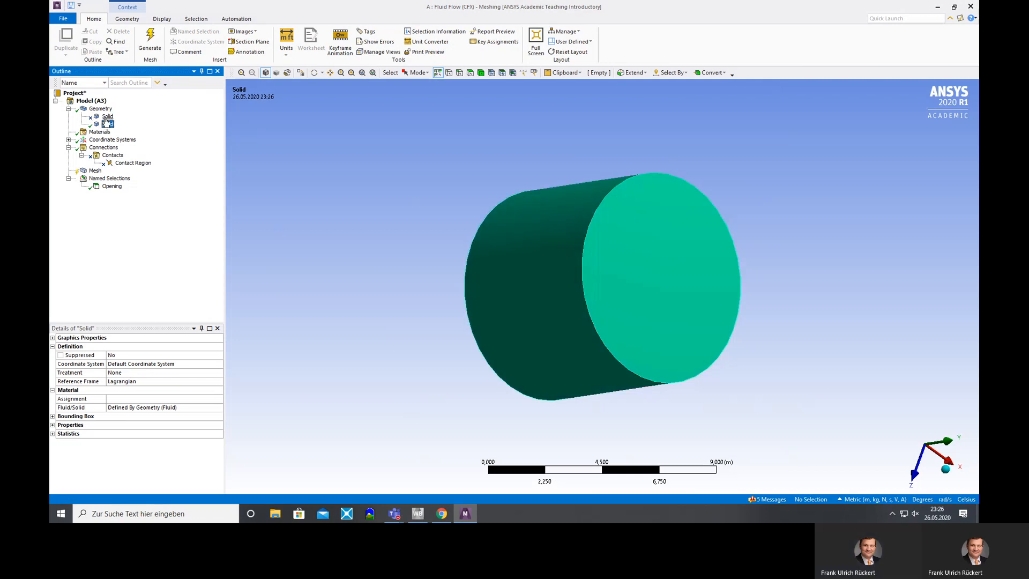
{"action": "left_click", "coordinate": [106, 117]}
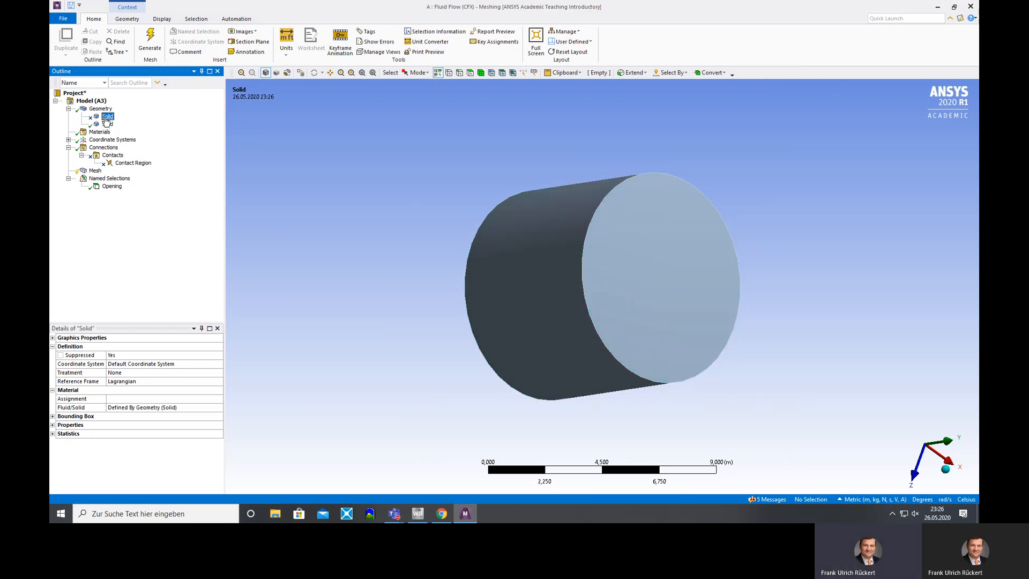
{"action": "left_click", "coordinate": [107, 124]}
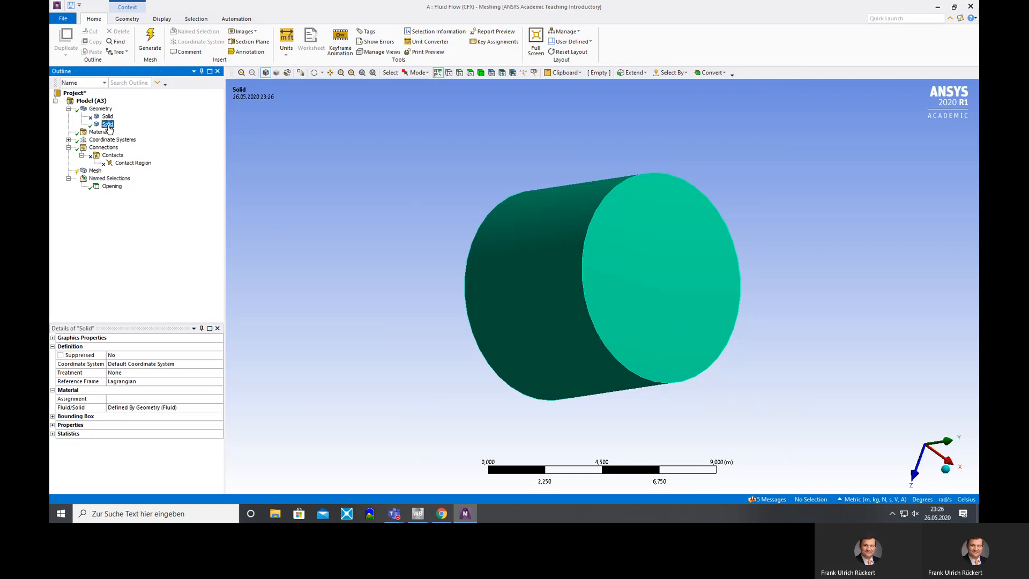
{"action": "left_click", "coordinate": [146, 47]}
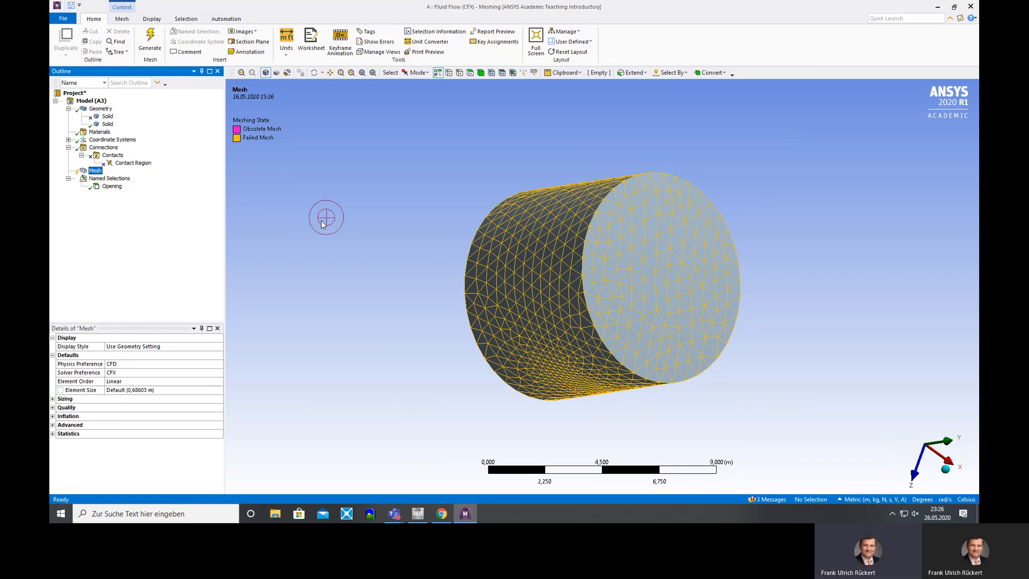
{"action": "middle_click_drag", "start_coordinate": [356, 230], "coordinate": [419, 244]}
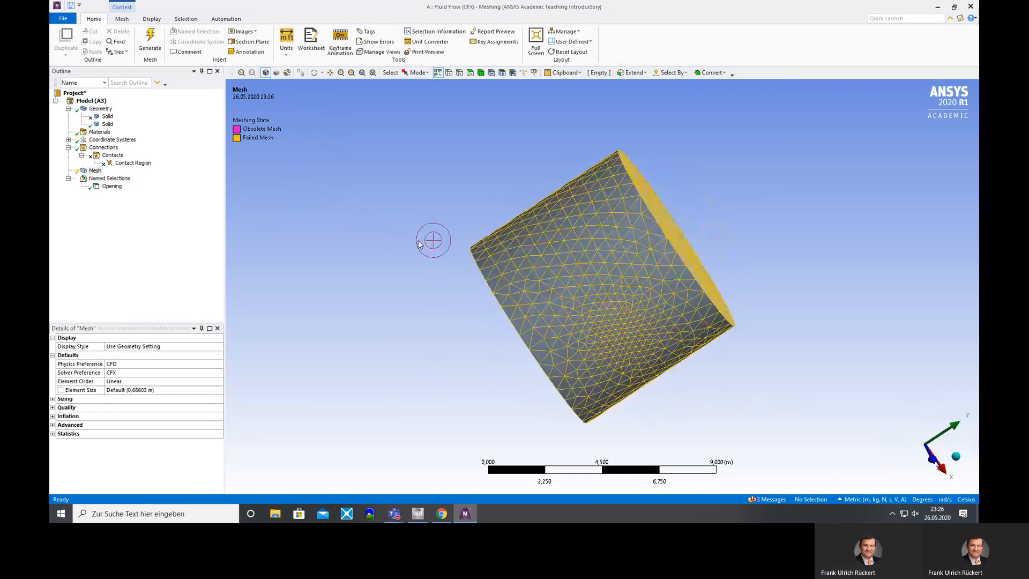
Examine the named selections, the mesh, the contact region's body views and the coordinate systems for the cause of the meshing failure.
{"action": "left_click", "coordinate": [108, 179]}
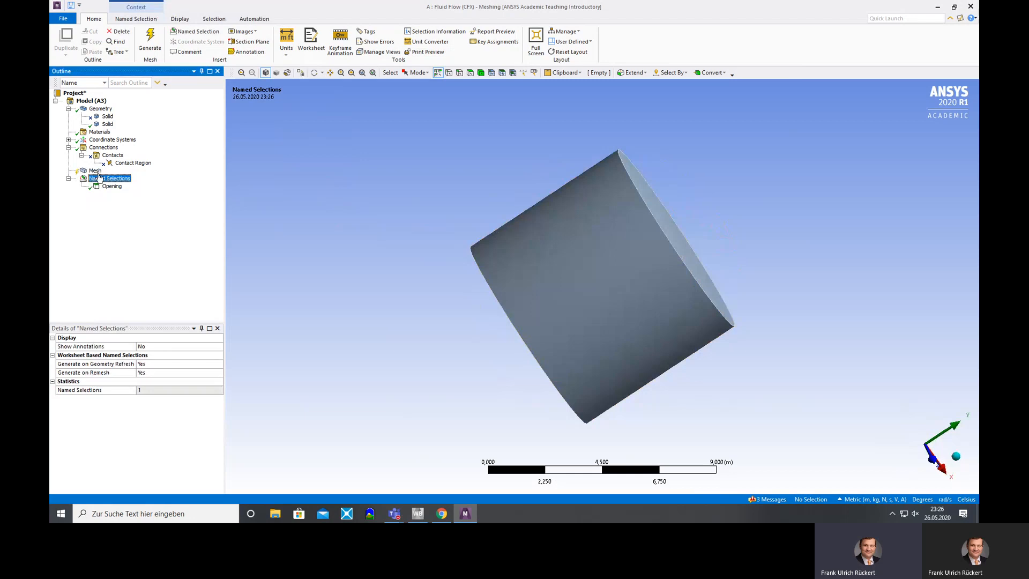
{"action": "left_click", "coordinate": [94, 171]}
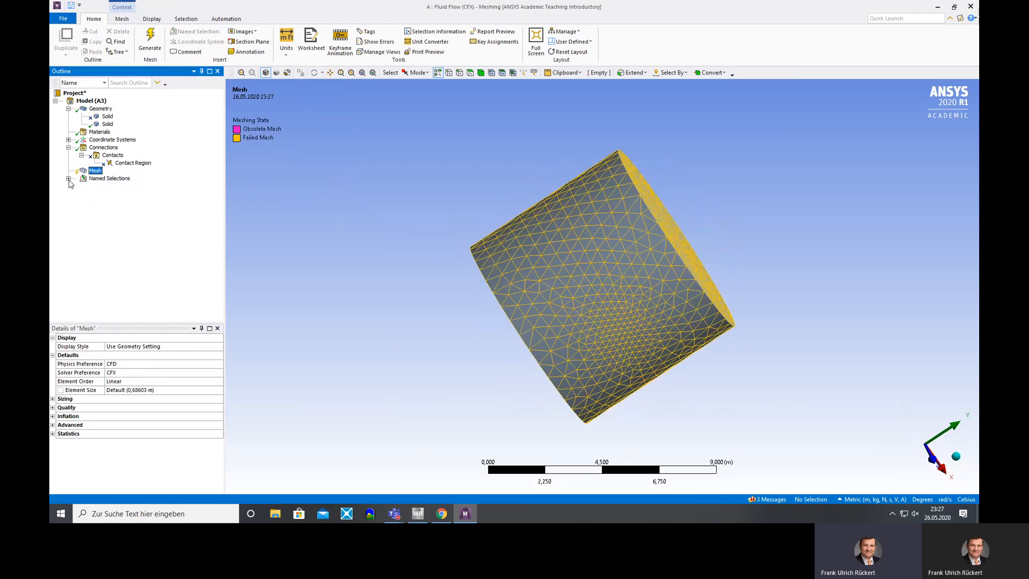
{"action": "left_click", "coordinate": [128, 163]}
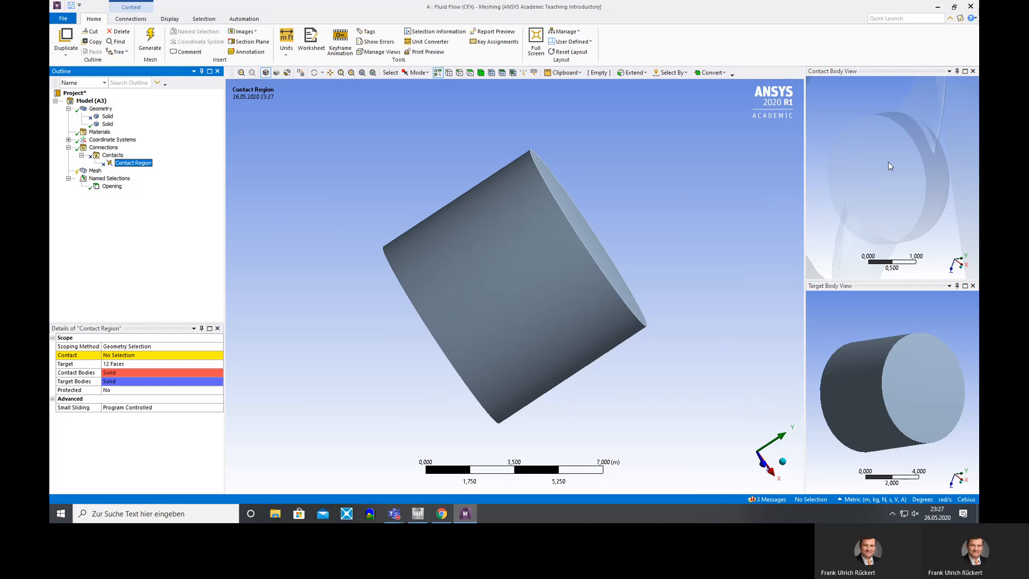
{"action": "left_click_drag", "start_coordinate": [805, 179], "coordinate": [682, 195]}
{"action": "scroll", "coordinate": [837, 198], "scroll_direction": "up", "scroll_amount": 3}
{"action": "scroll", "coordinate": [837, 200], "scroll_direction": "down", "scroll_amount": 6}
{"action": "mouse_move", "coordinate": [823, 202]}
{"action": "middle_mouse_down"}
{"action": "mouse_move", "coordinate": [817, 193]}
{"action": "mouse_move", "coordinate": [863, 217]}
{"action": "mouse_move", "coordinate": [850, 190]}
{"action": "mouse_move", "coordinate": [833, 218]}
{"action": "middle_mouse_up"}
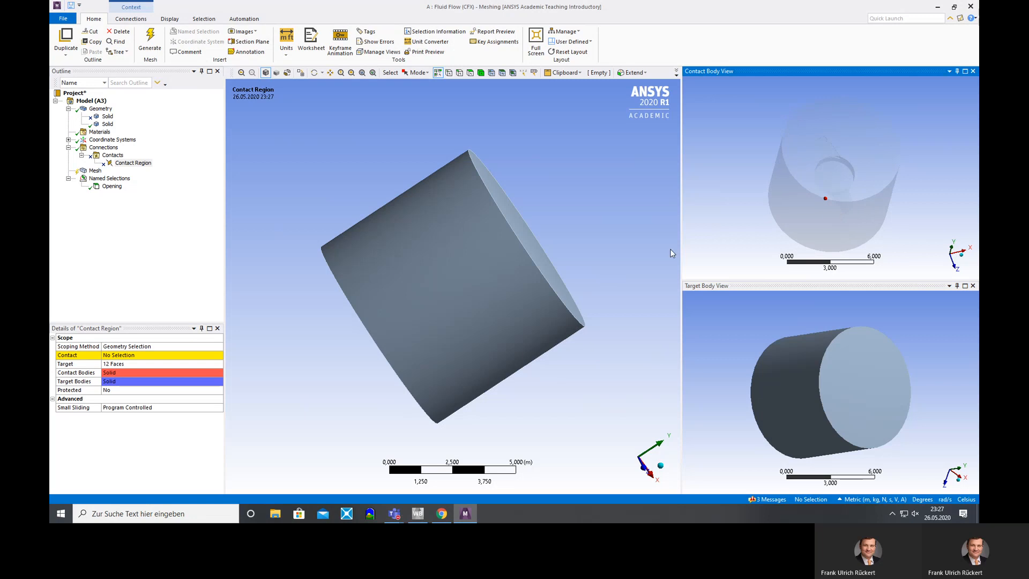
{"action": "left_click", "coordinate": [103, 150]}
{"action": "left_click", "coordinate": [112, 140]}
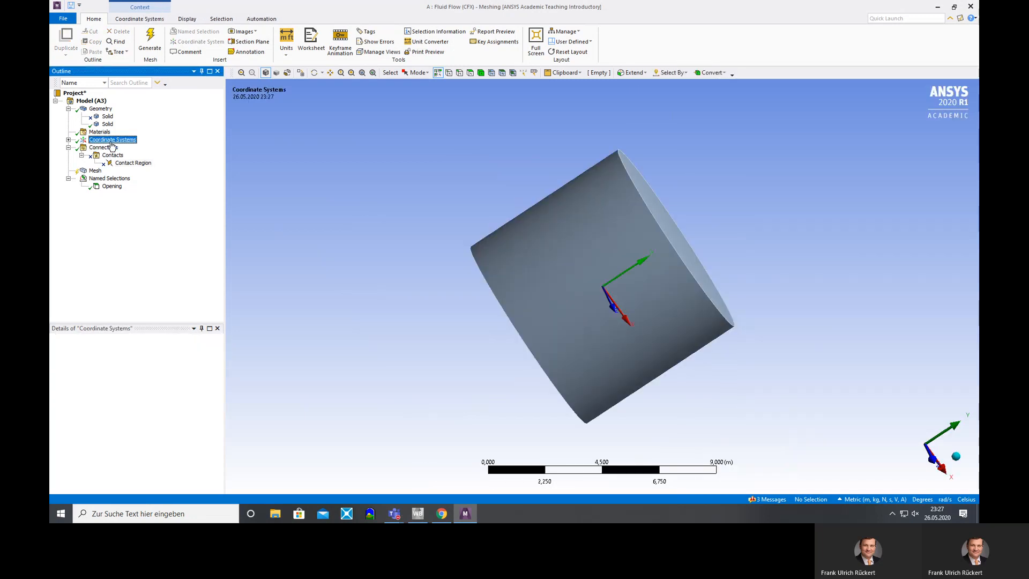
{"action": "left_click", "coordinate": [110, 148]}
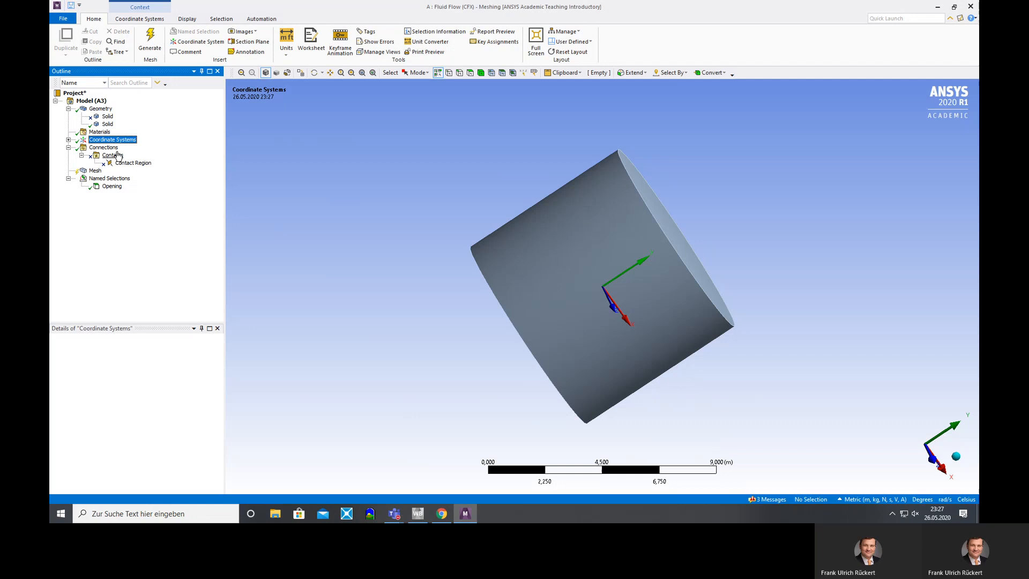
Review the mesh's sizing and quality settings and set the smoothing to High.
{"action": "left_click", "coordinate": [95, 171]}
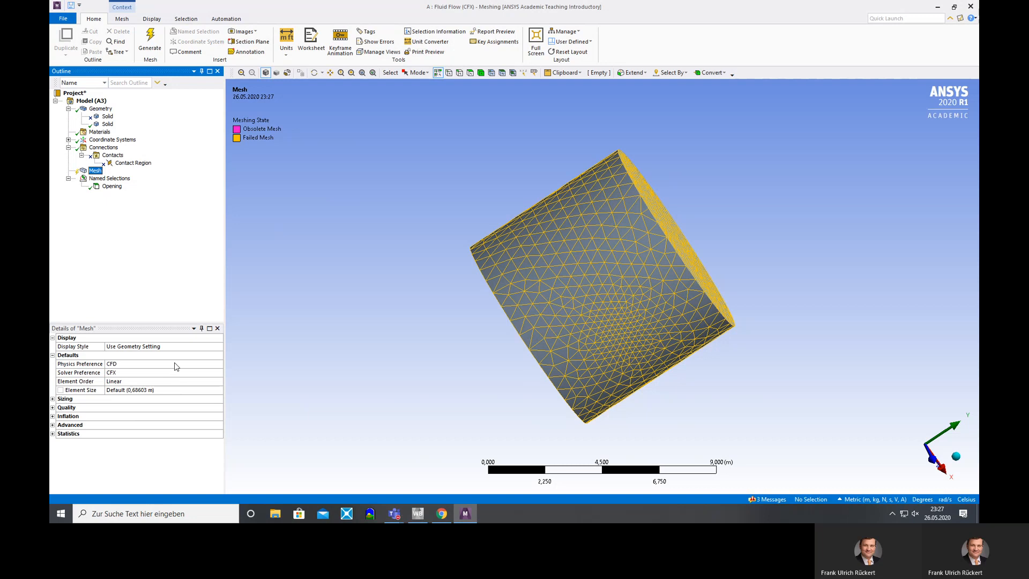
{"action": "left_click", "coordinate": [53, 399]}
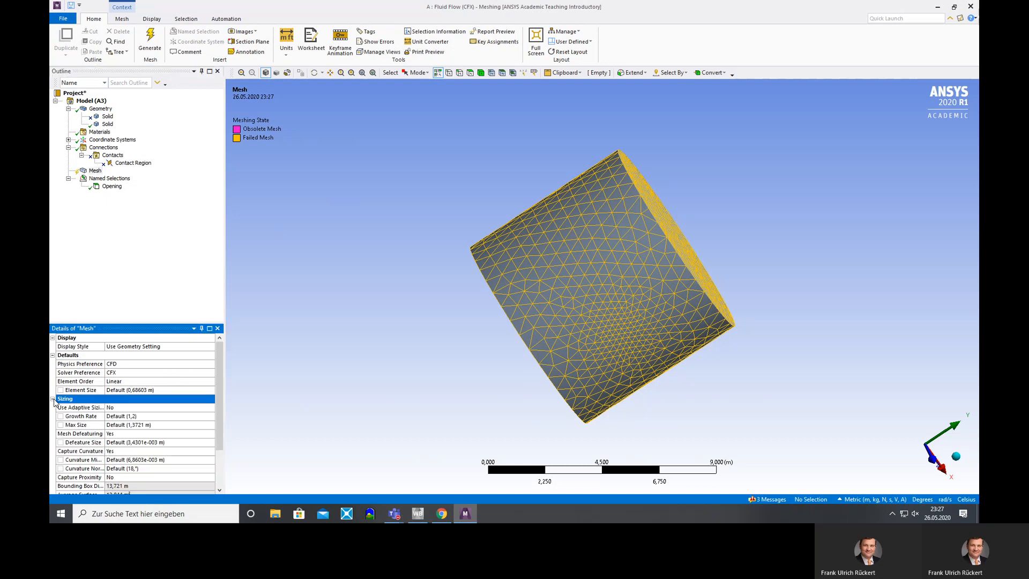
{"action": "scroll", "coordinate": [223, 417], "scroll_direction": "down", "scroll_amount": 1}
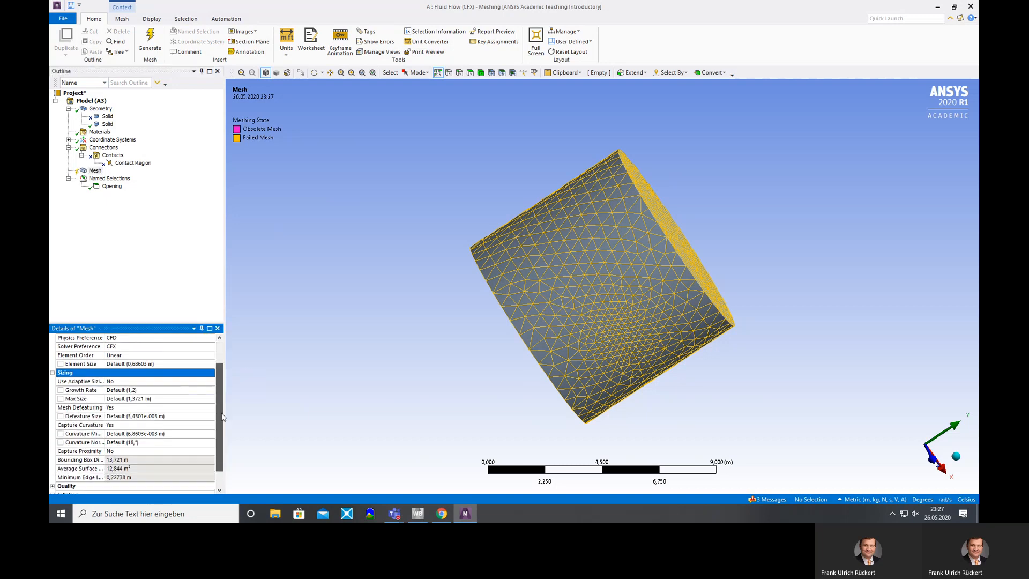
{"action": "scroll", "coordinate": [223, 416], "scroll_direction": "down", "scroll_amount": 1}
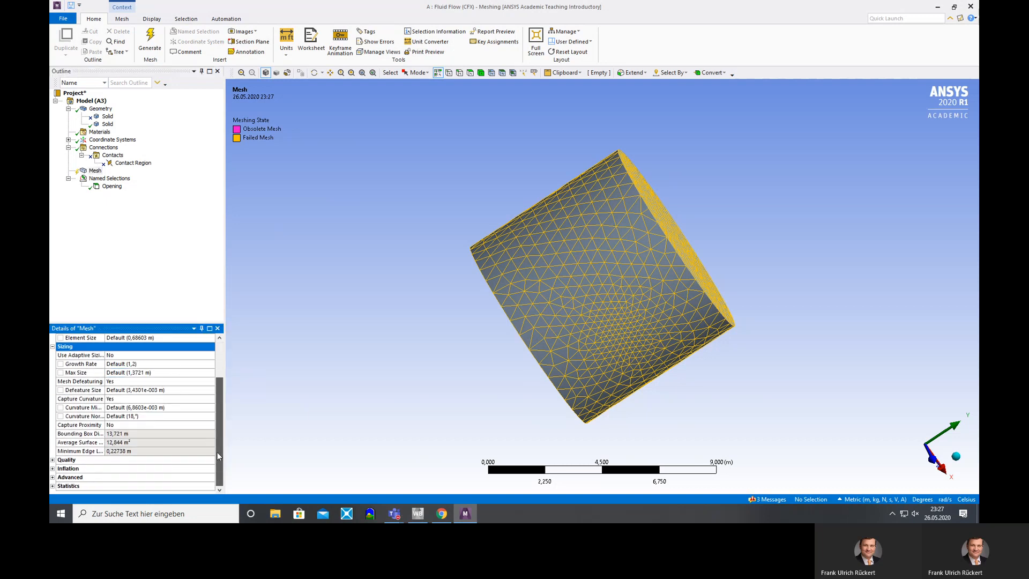
{"action": "left_click", "coordinate": [53, 459]}
{"action": "scroll", "coordinate": [223, 424], "scroll_direction": "down", "scroll_amount": 1}
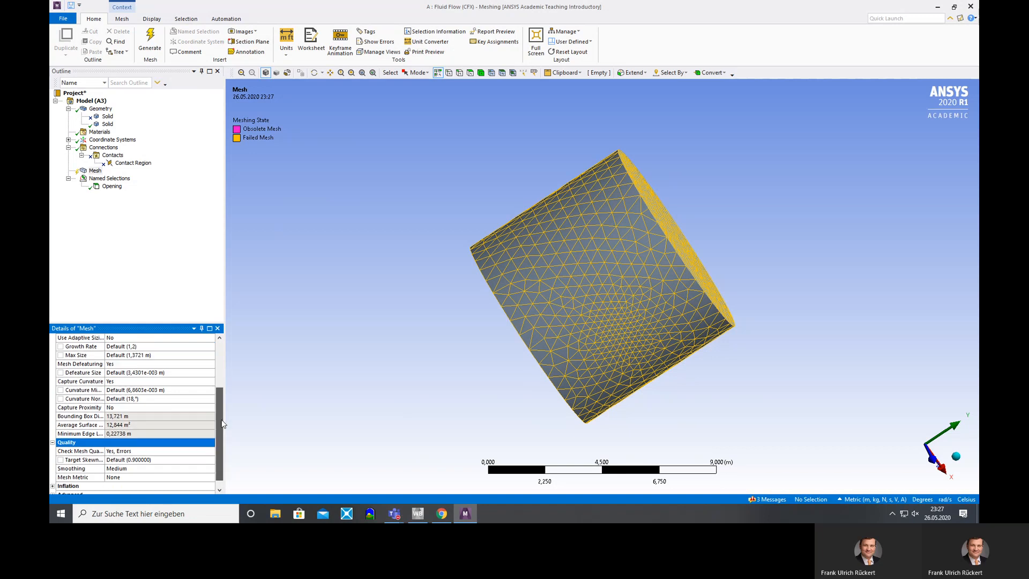
{"action": "scroll", "coordinate": [222, 423], "scroll_direction": "down", "scroll_amount": 1}
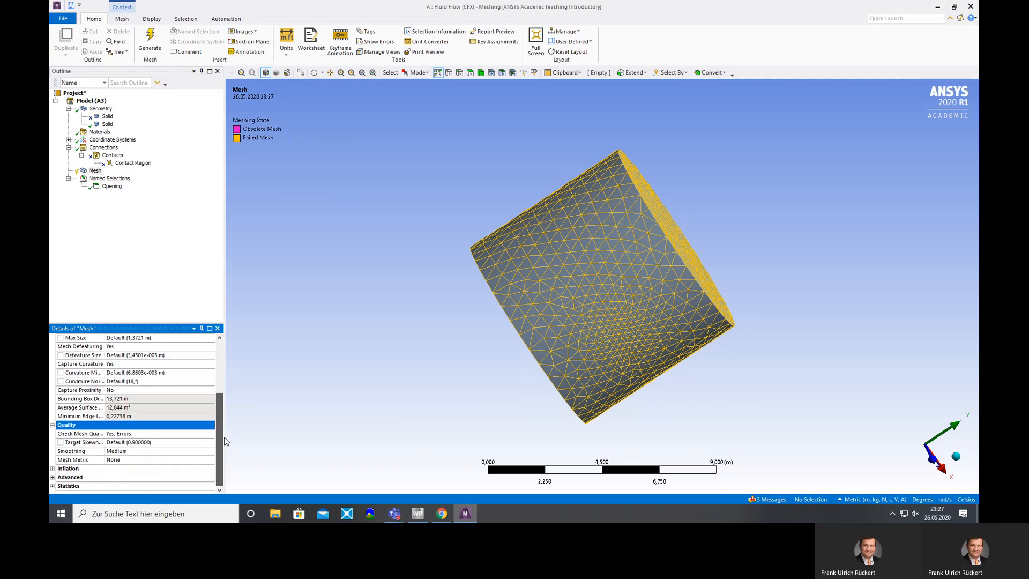
{"action": "left_click", "coordinate": [174, 453]}
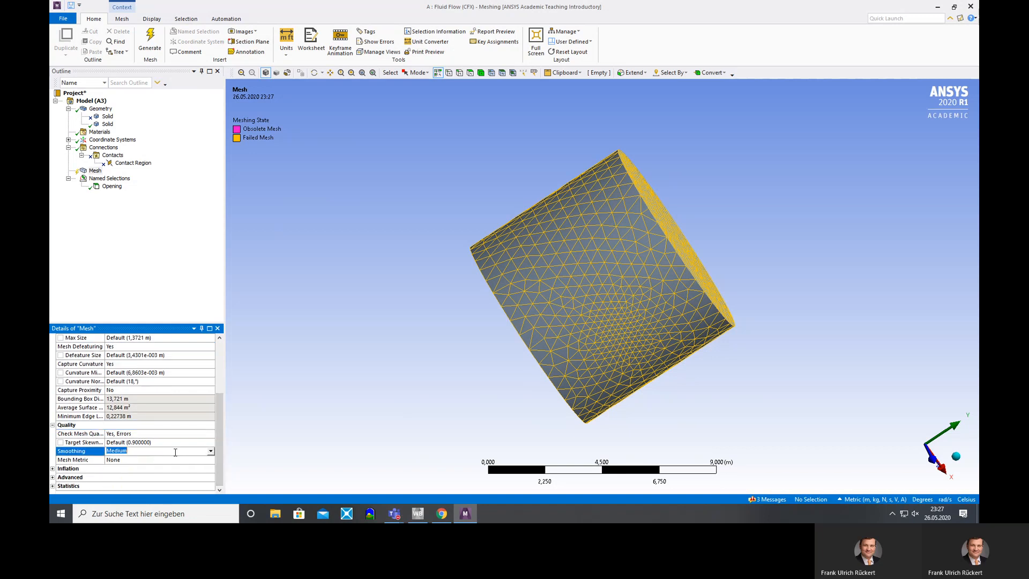
{"action": "left_click", "coordinate": [212, 452]}
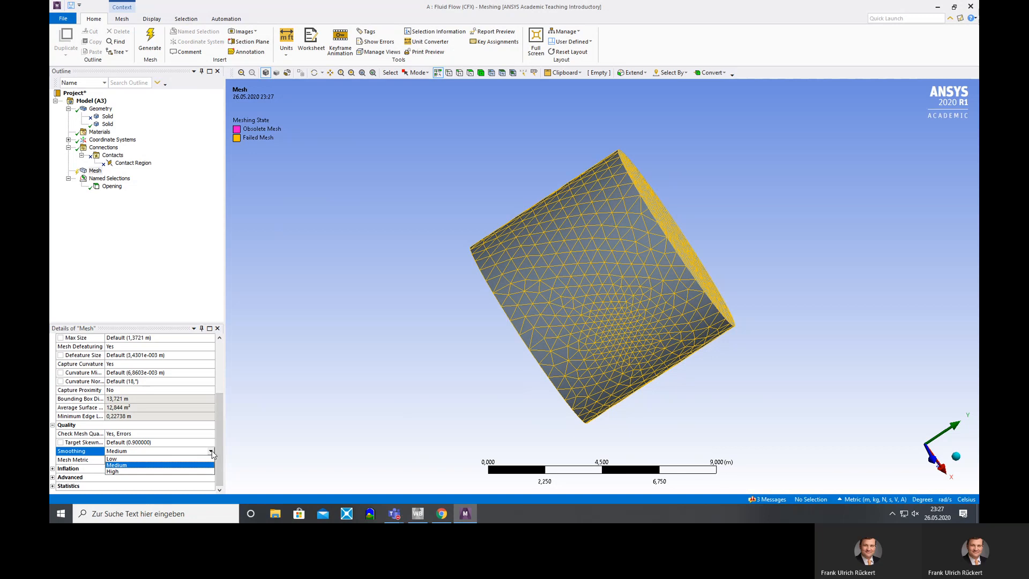
{"action": "left_click", "coordinate": [142, 472]}
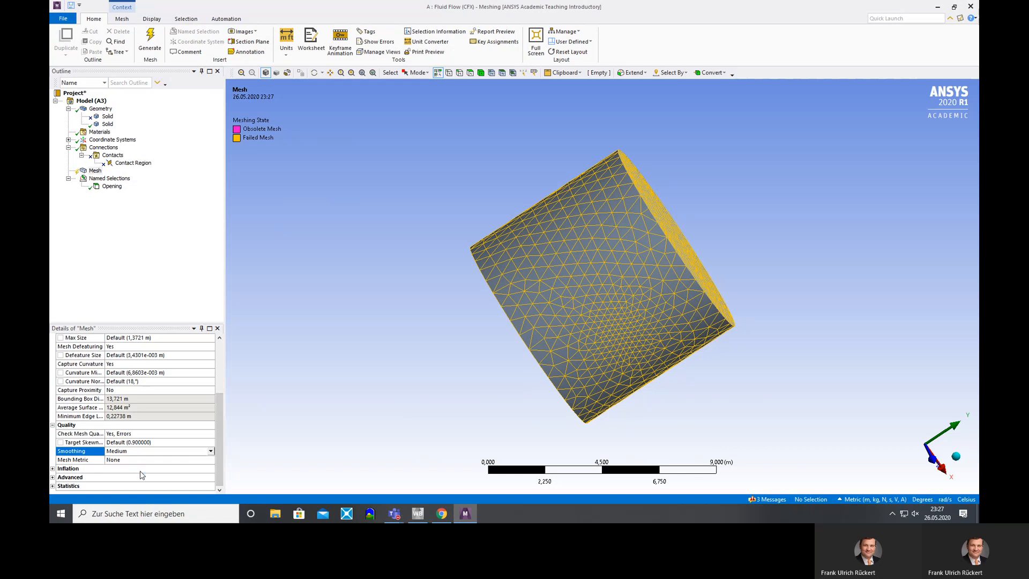
Try to generate the mesh again with the changed smoothing, and read the full text of the meshing error messages.
{"action": "left_click", "coordinate": [53, 469]}
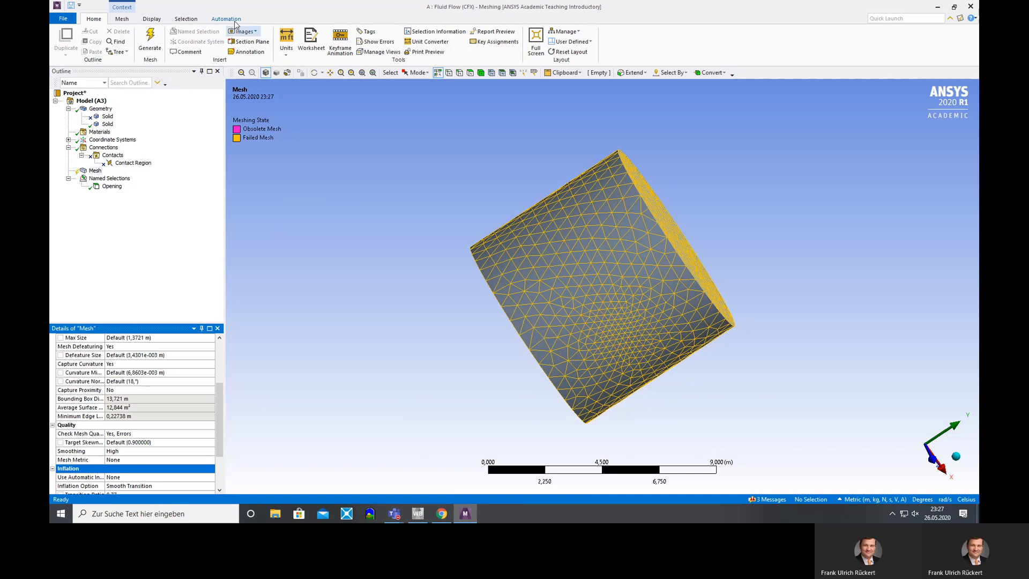
{"action": "left_click", "coordinate": [150, 40]}
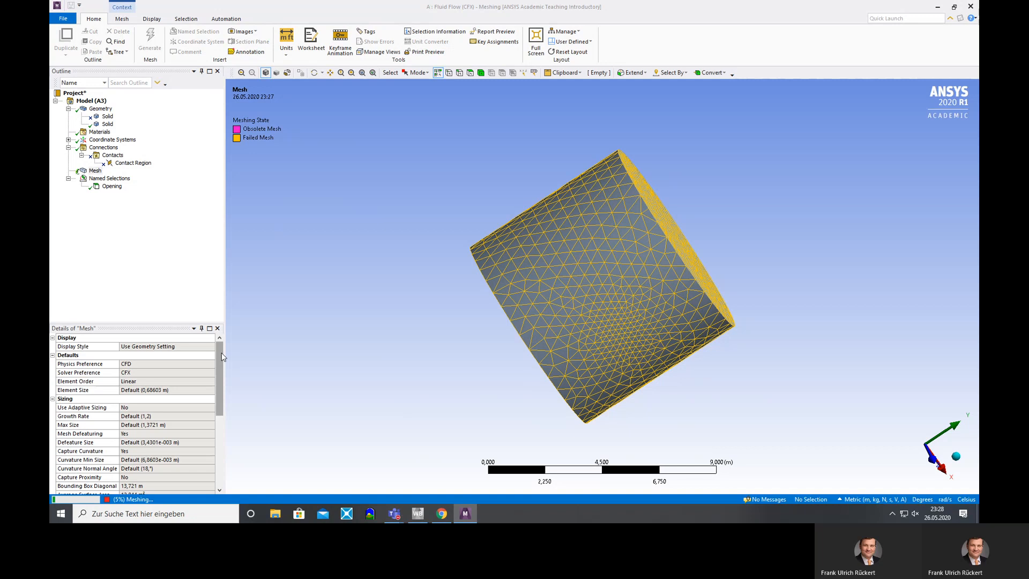
{"action": "left_click_drag", "start_coordinate": [223, 356], "coordinate": [223, 378]}
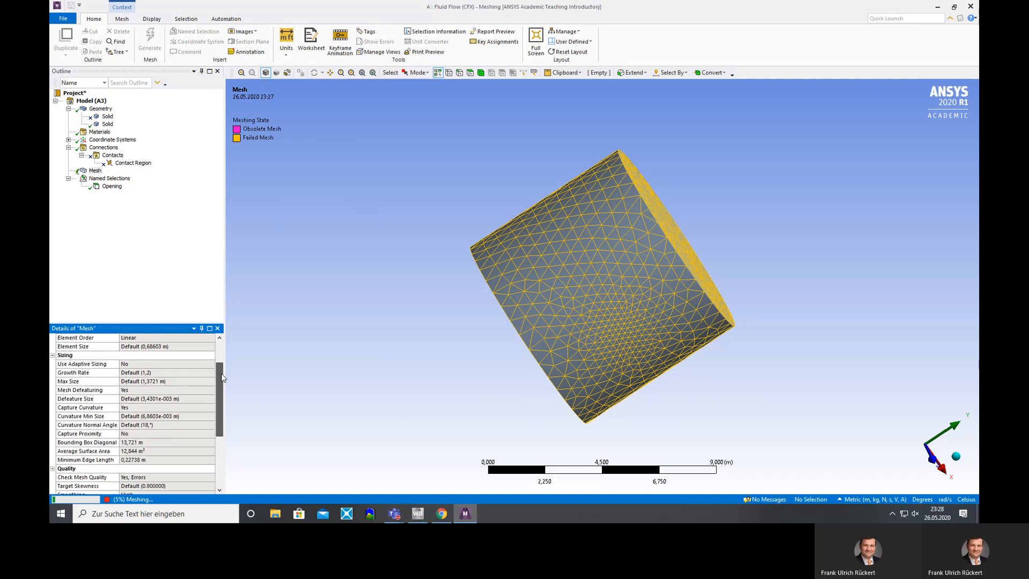
{"action": "left_click_drag", "start_coordinate": [223, 379], "coordinate": [221, 425]}
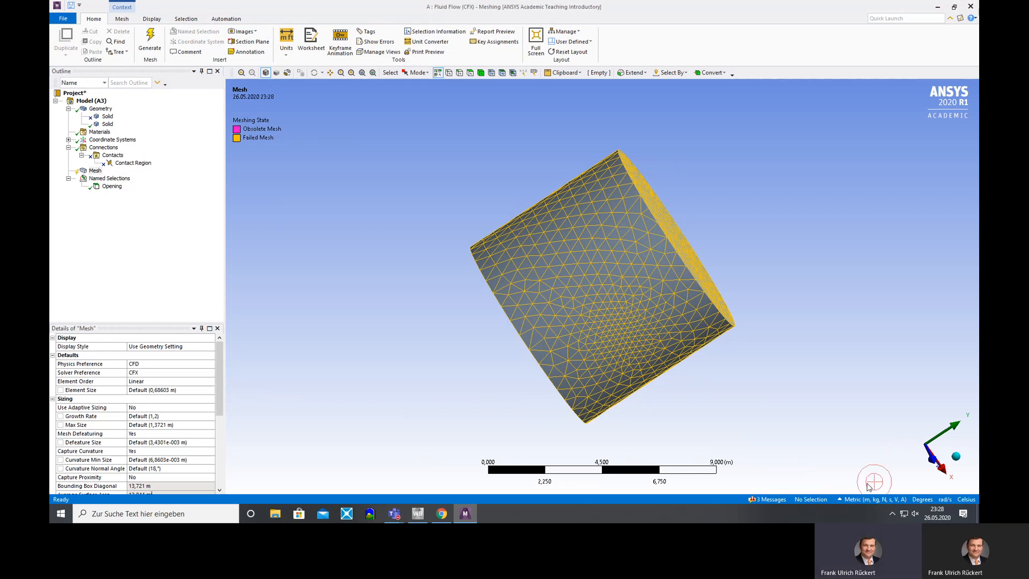
{"action": "left_click", "coordinate": [763, 500]}
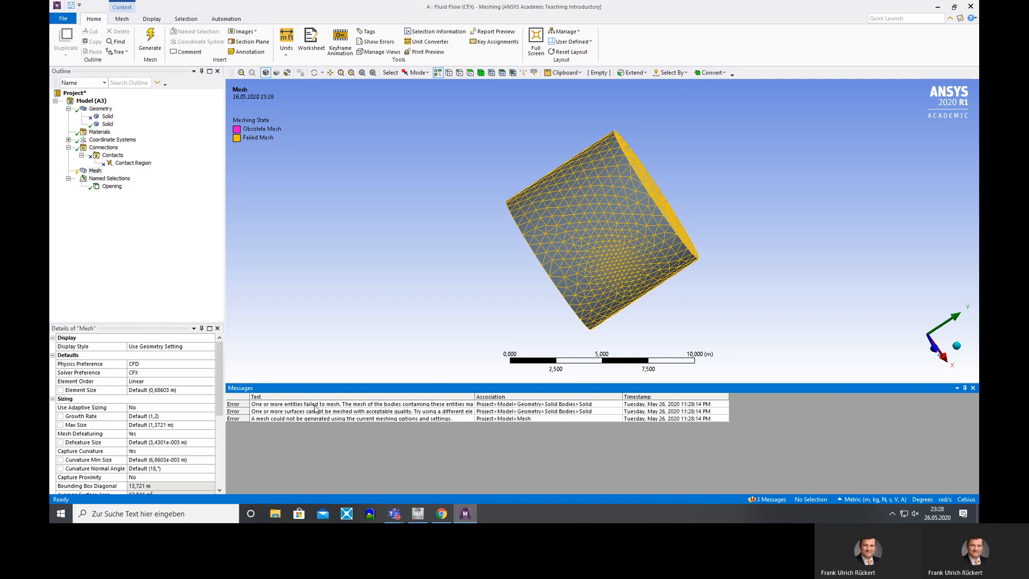
{"action": "left_click_drag", "start_coordinate": [475, 396], "coordinate": [738, 395]}
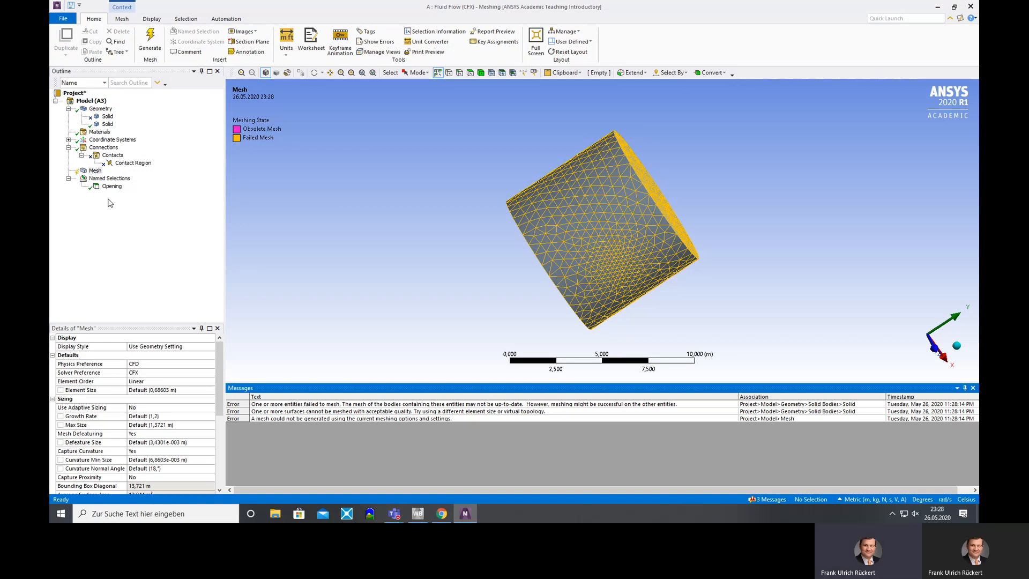
Insert a mesh method control and scope it to the cylindrical fluid enclosure body.
{"action": "right_click", "coordinate": [95, 171]}
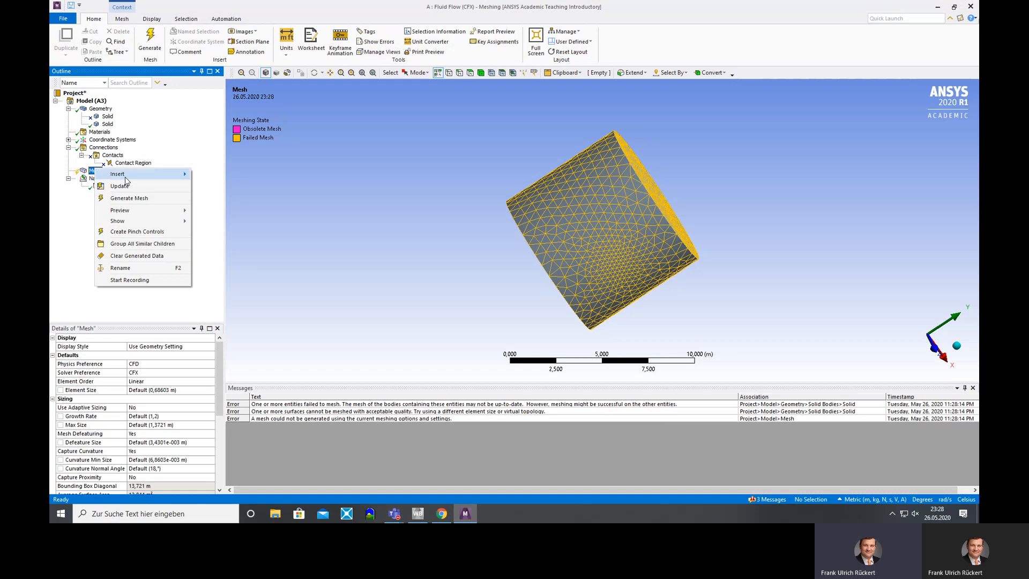
{"action": "mouse_move", "coordinate": [134, 178]}
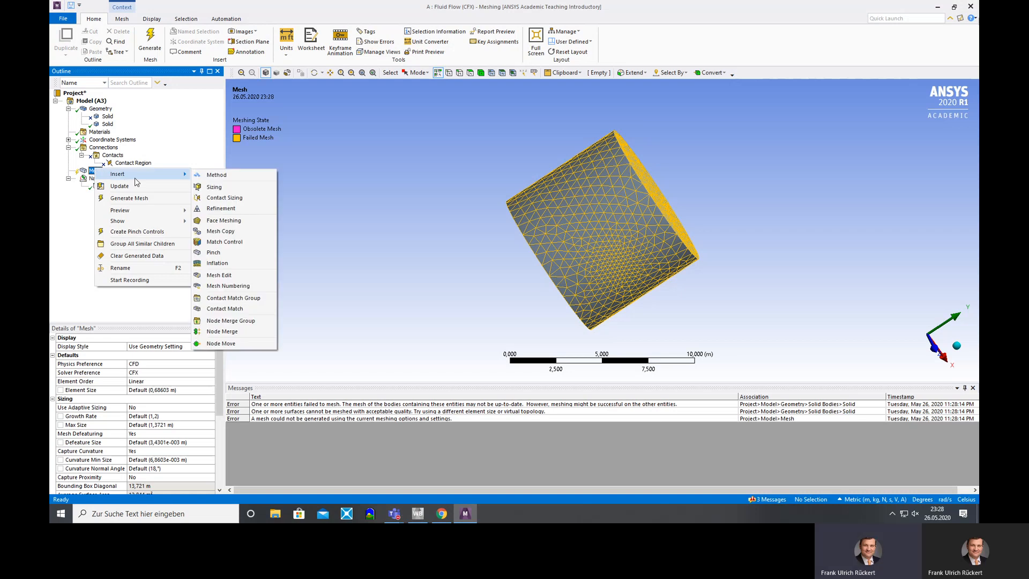
{"action": "left_click", "coordinate": [201, 177]}
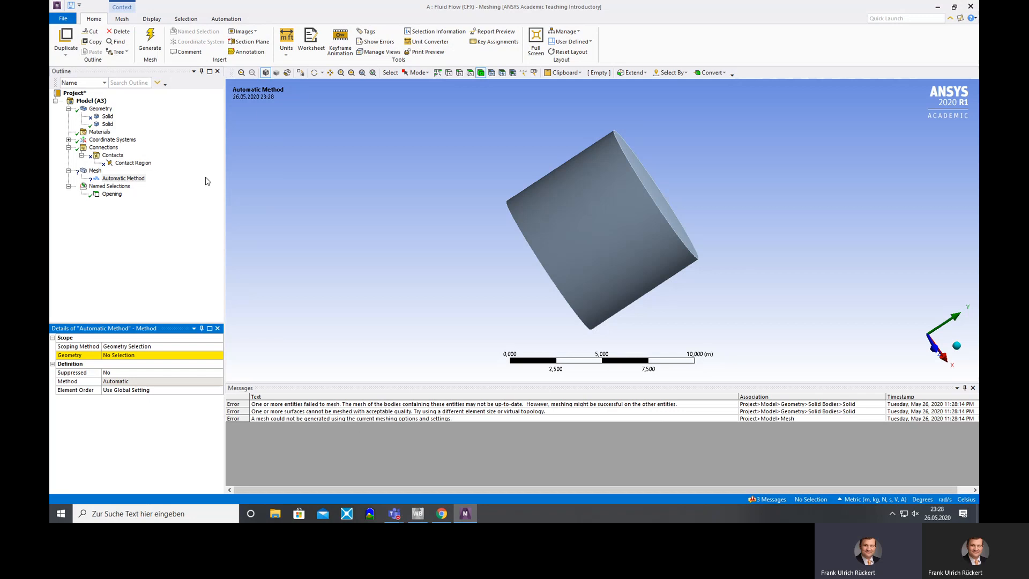
{"action": "left_click", "coordinate": [618, 196]}
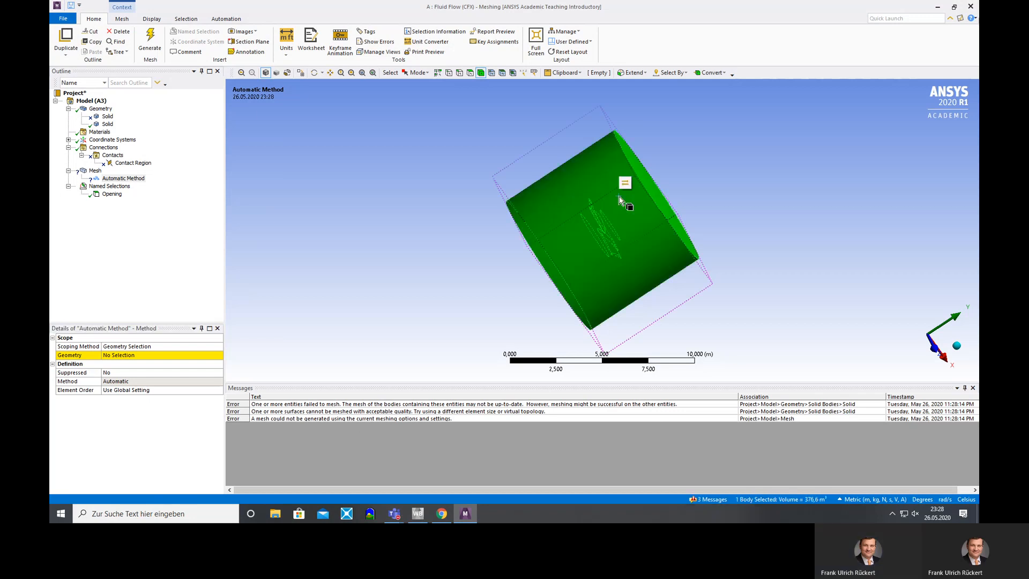
{"action": "left_click", "coordinate": [118, 364]}
{"action": "left_click", "coordinate": [118, 355]}
{"action": "left_click", "coordinate": [120, 355]}
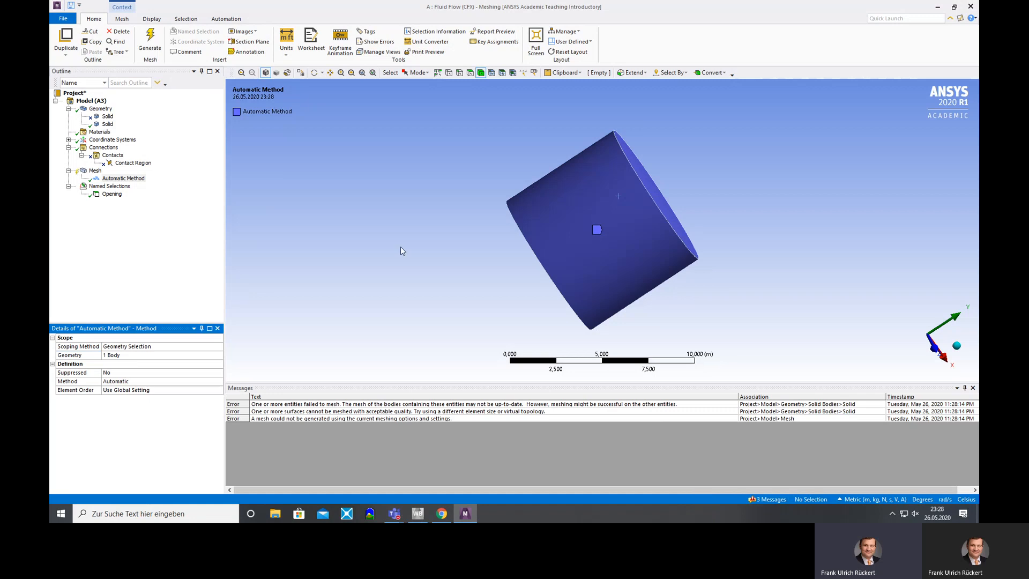
Change the enclosure body's mesh method to Hex Dominant.
{"action": "left_click", "coordinate": [96, 170]}
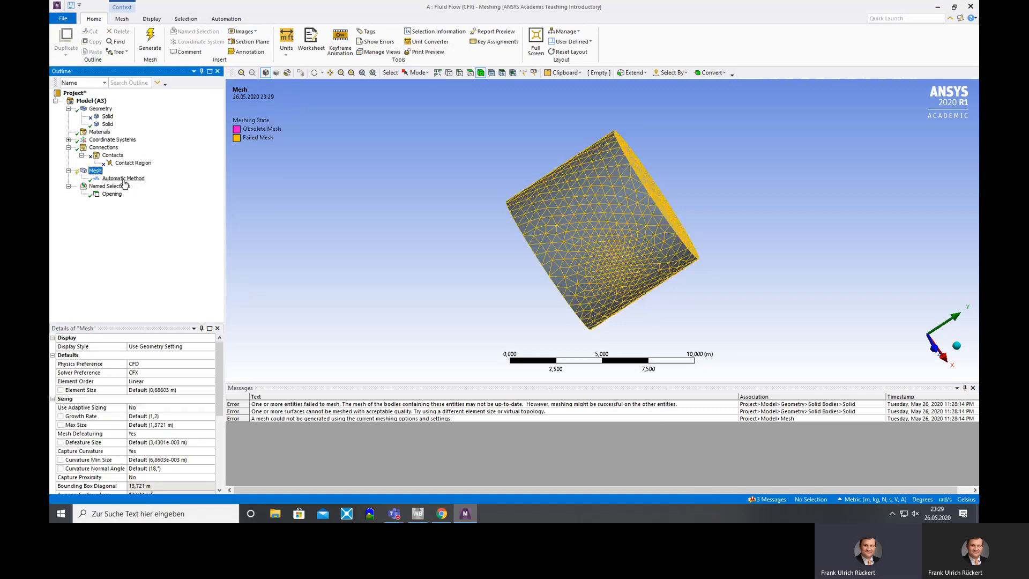
{"action": "left_click", "coordinate": [123, 179]}
{"action": "left_click", "coordinate": [131, 381]}
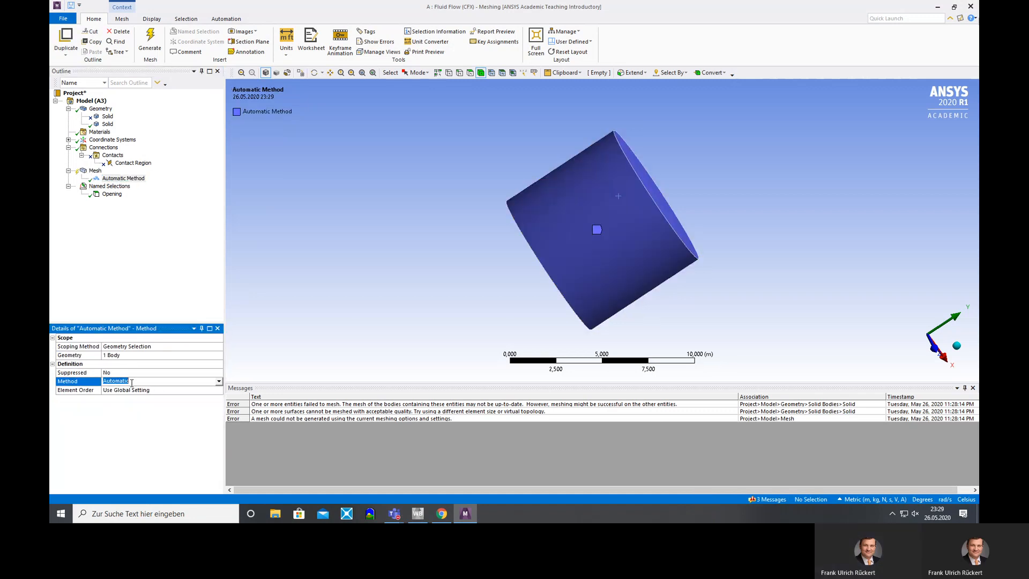
{"action": "left_click", "coordinate": [219, 382]}
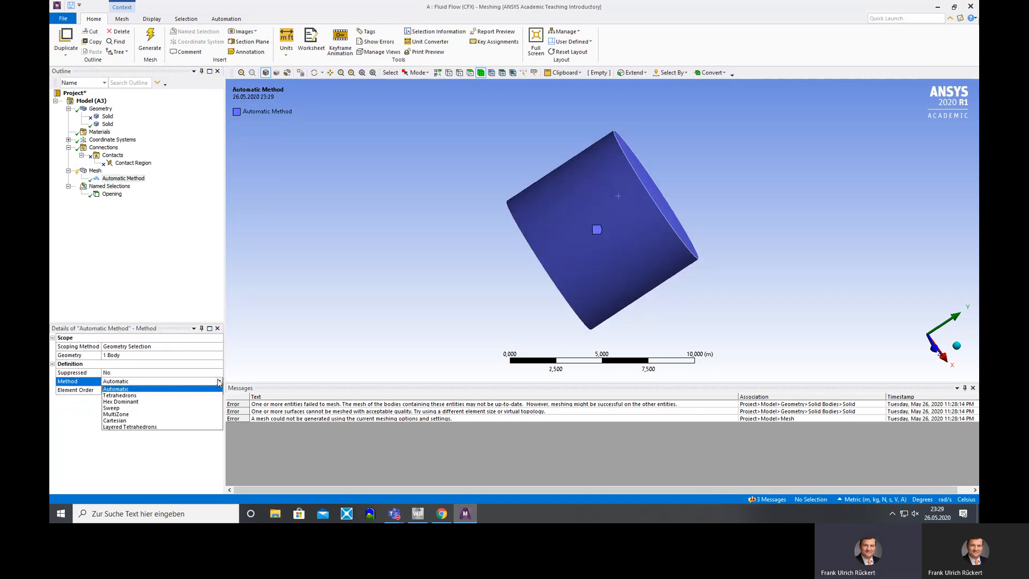
{"action": "left_click", "coordinate": [143, 402]}
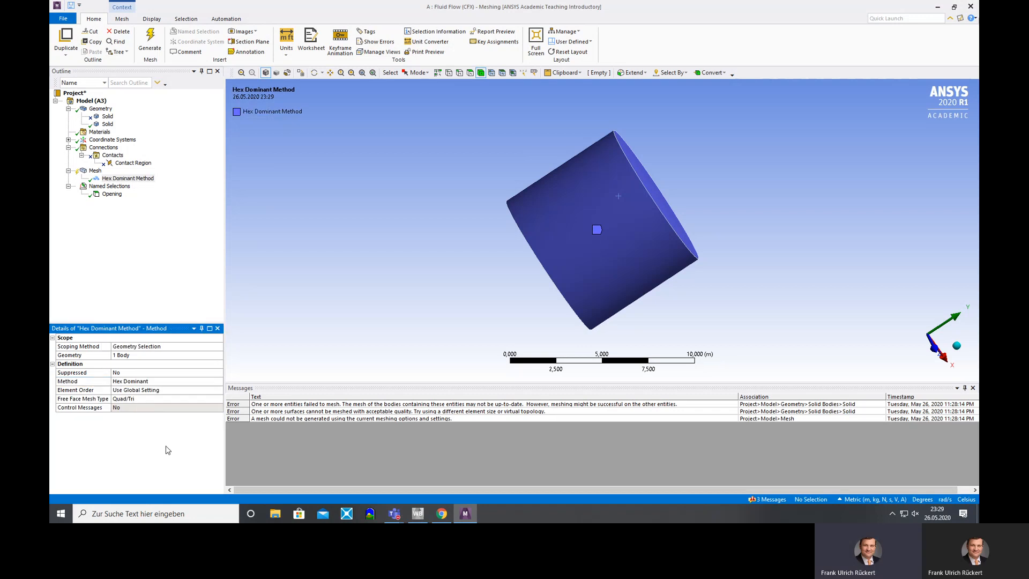
Try to generate the mesh with the Hex Dominant method, and inspect the cylinder's surface mesh and the mesh settings.
{"action": "left_click", "coordinate": [148, 36]}
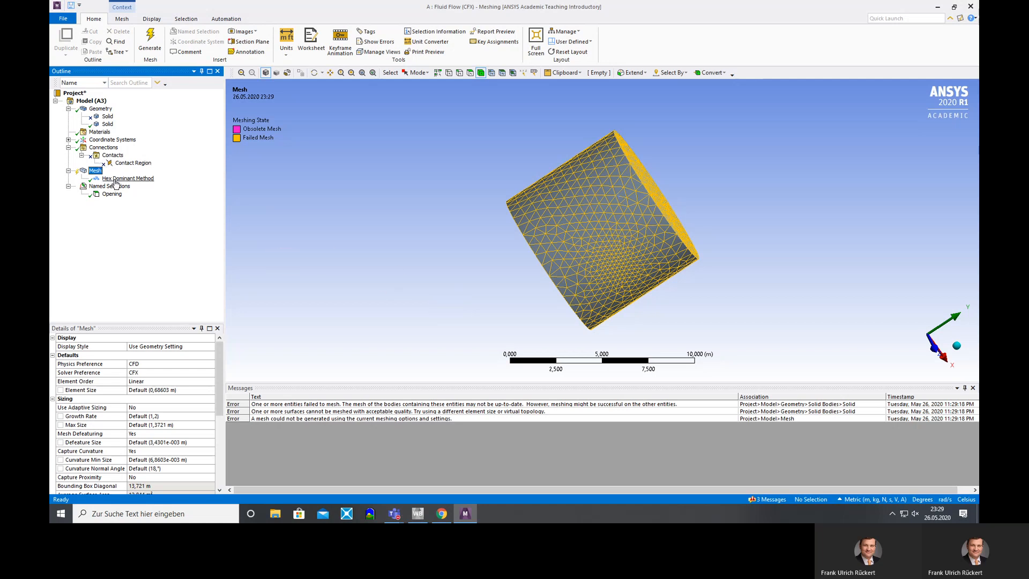
{"action": "middle_click_drag", "start_coordinate": [544, 248], "coordinate": [445, 276]}
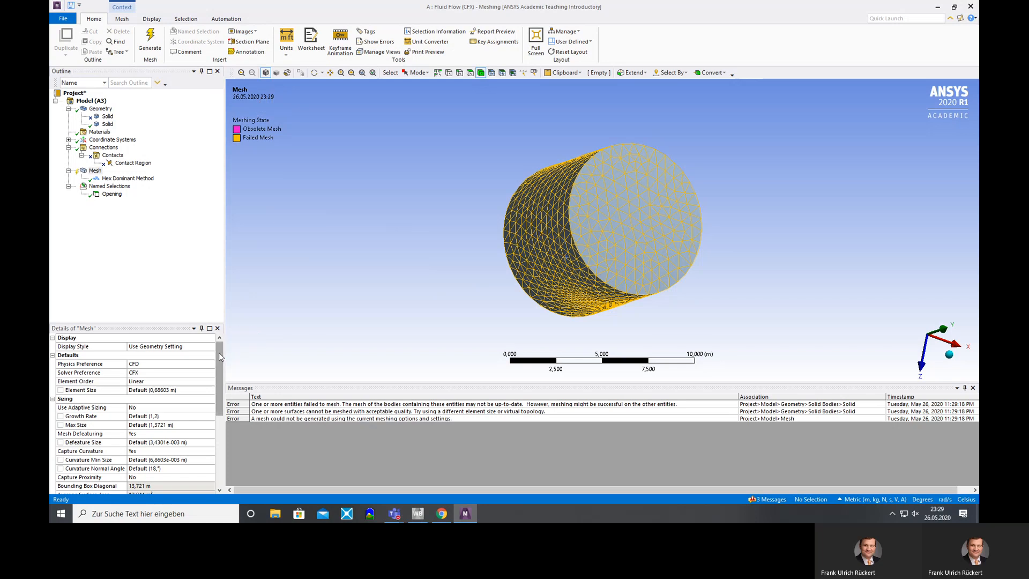
{"action": "left_click_drag", "start_coordinate": [219, 356], "coordinate": [229, 423]}
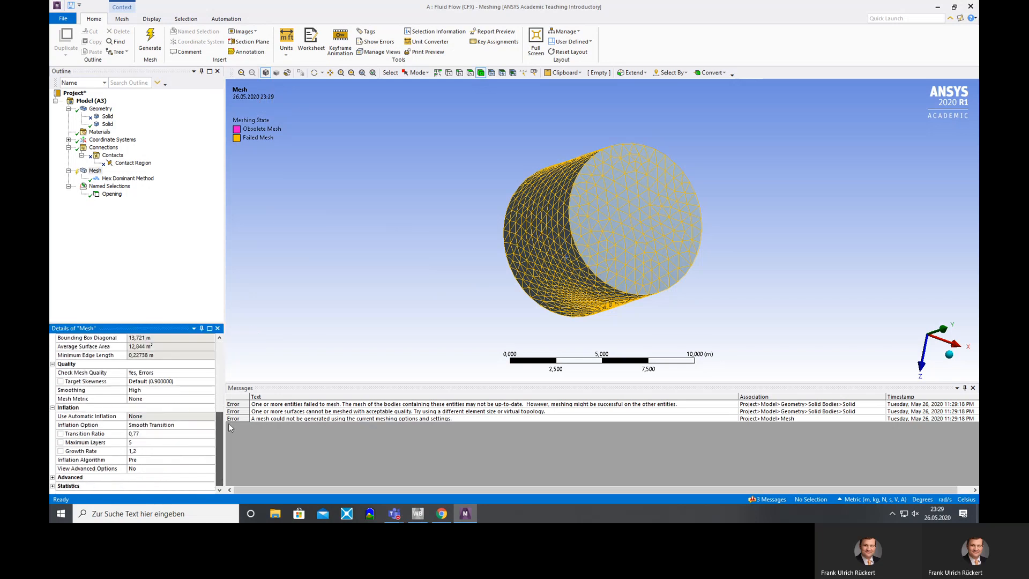
Close the Meshing window, open the project's geometry in DesignModeler, and inspect the propeller hub and blades up close.
{"action": "left_click", "coordinate": [970, 9]}
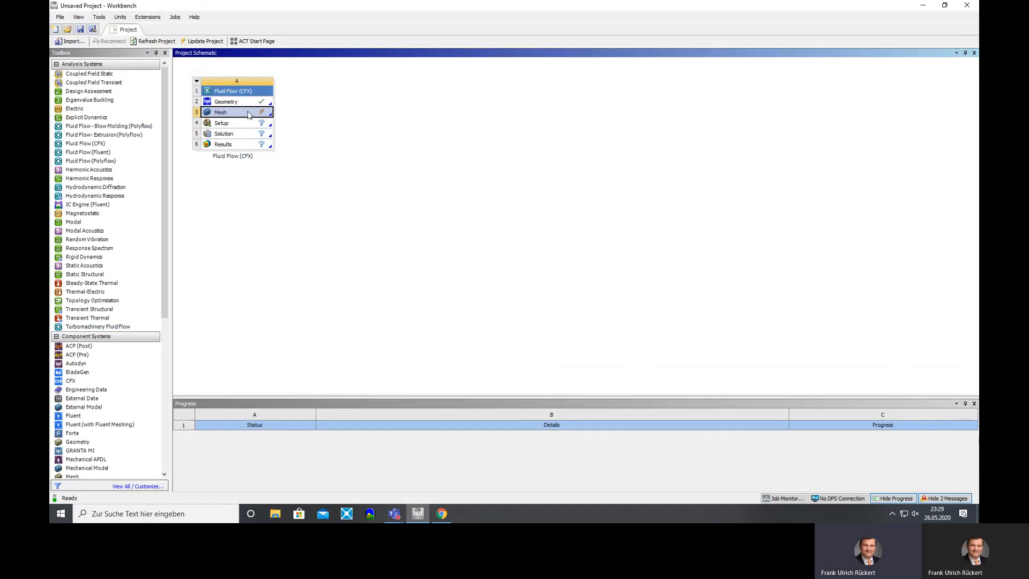
{"action": "right_click", "coordinate": [244, 102]}
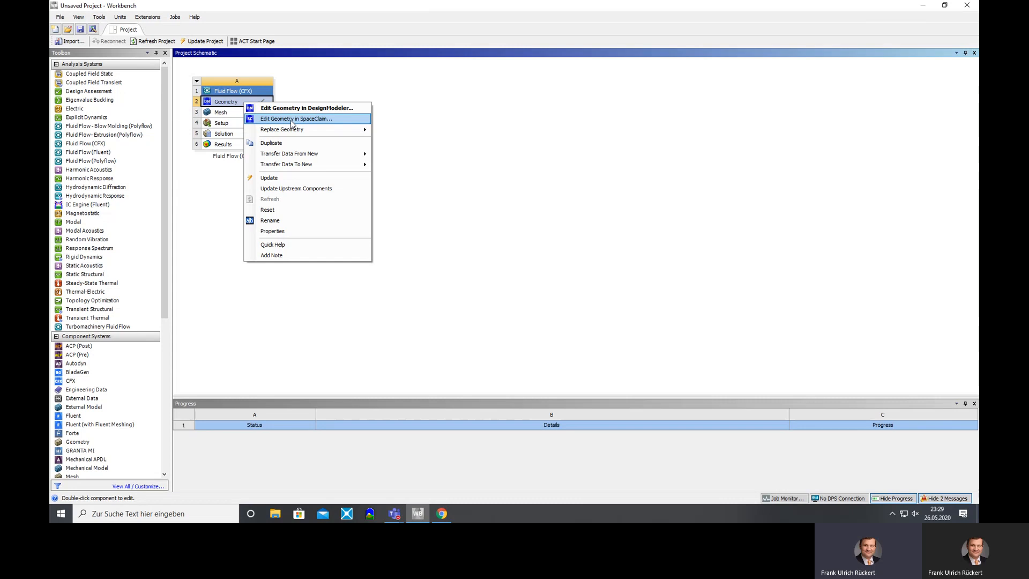
{"action": "left_click", "coordinate": [300, 108]}
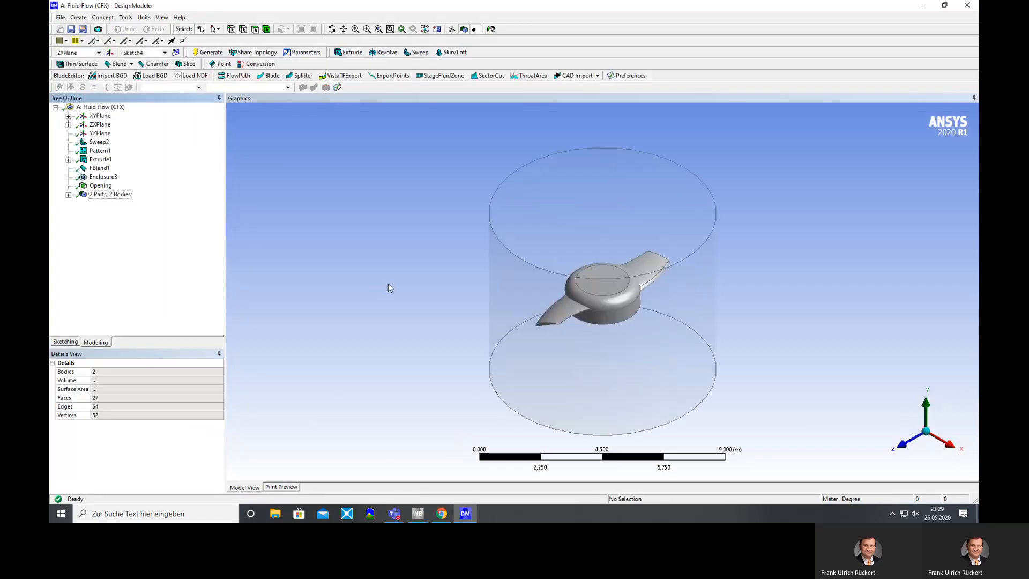
{"action": "middle_click_drag", "start_coordinate": [399, 287], "coordinate": [609, 320]}
{"action": "scroll", "coordinate": [609, 320], "scroll_direction": "up", "scroll_amount": 10}
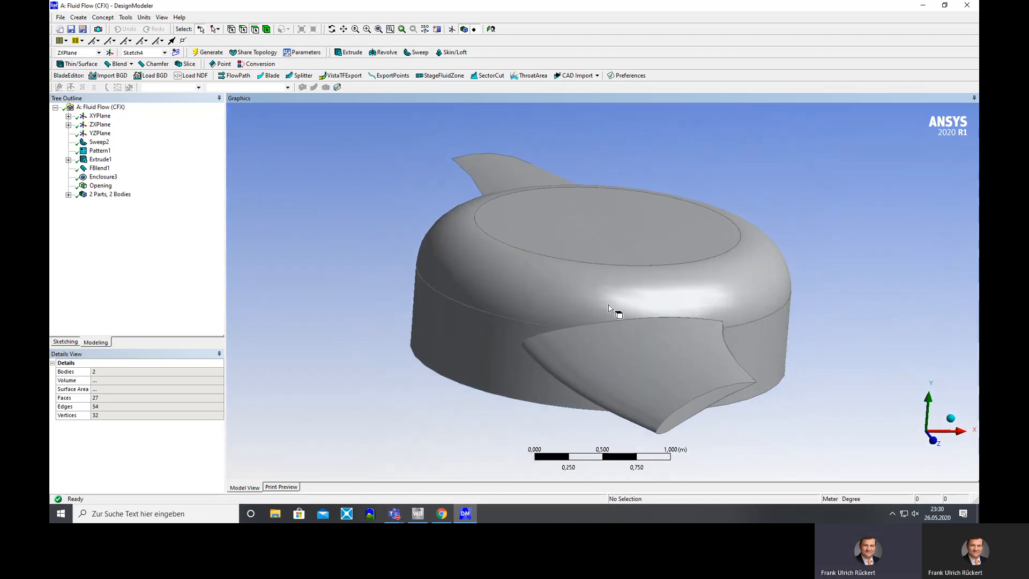
Open Sketch1 on the XYPlane for editing and reposition the endpoints of the blade profile's splines.
{"action": "left_click", "coordinate": [68, 116]}
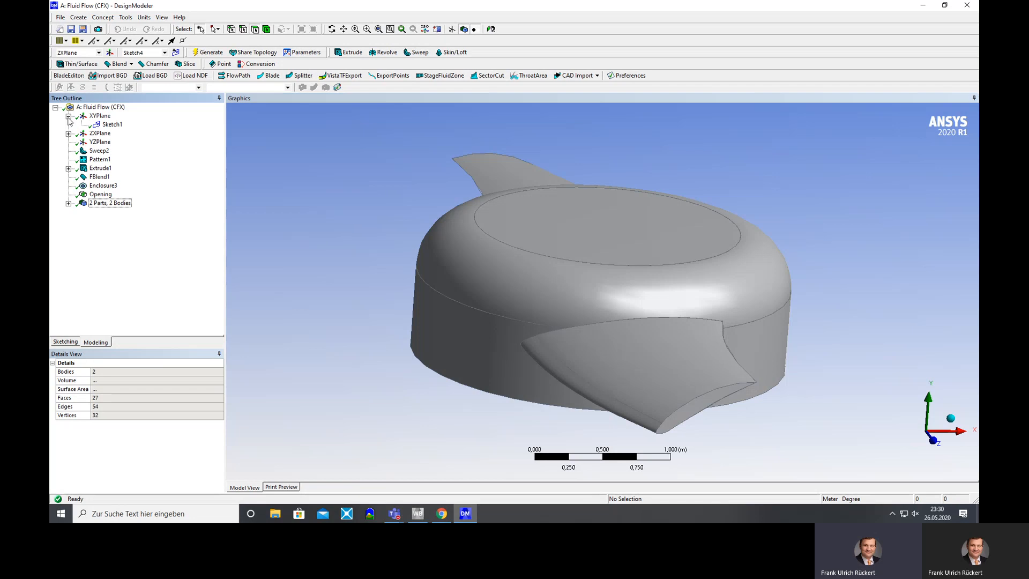
{"action": "left_click", "coordinate": [112, 124]}
{"action": "mouse_move", "coordinate": [298, 269]}
{"action": "middle_mouse_down"}
{"action": "mouse_move", "coordinate": [323, 245]}
{"action": "mouse_move", "coordinate": [340, 265]}
{"action": "middle_mouse_up"}
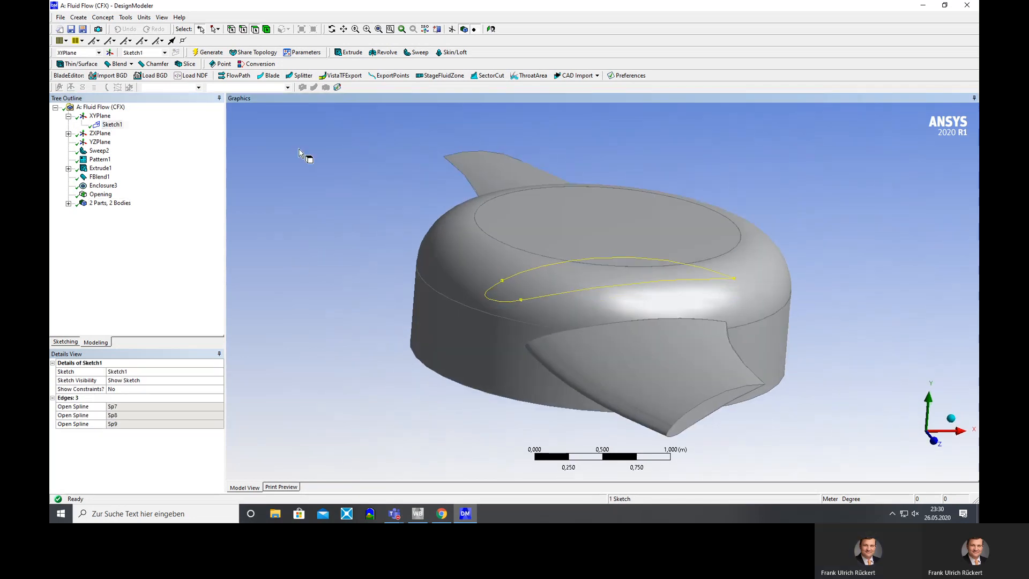
{"action": "left_click", "coordinate": [66, 342]}
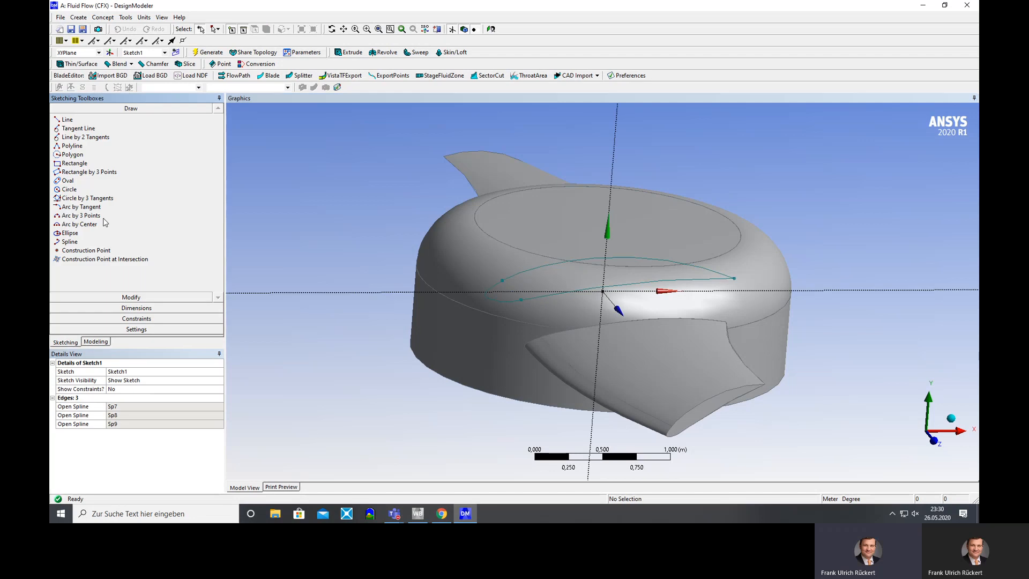
{"action": "left_click", "coordinate": [102, 297]}
{"action": "left_click", "coordinate": [68, 183]}
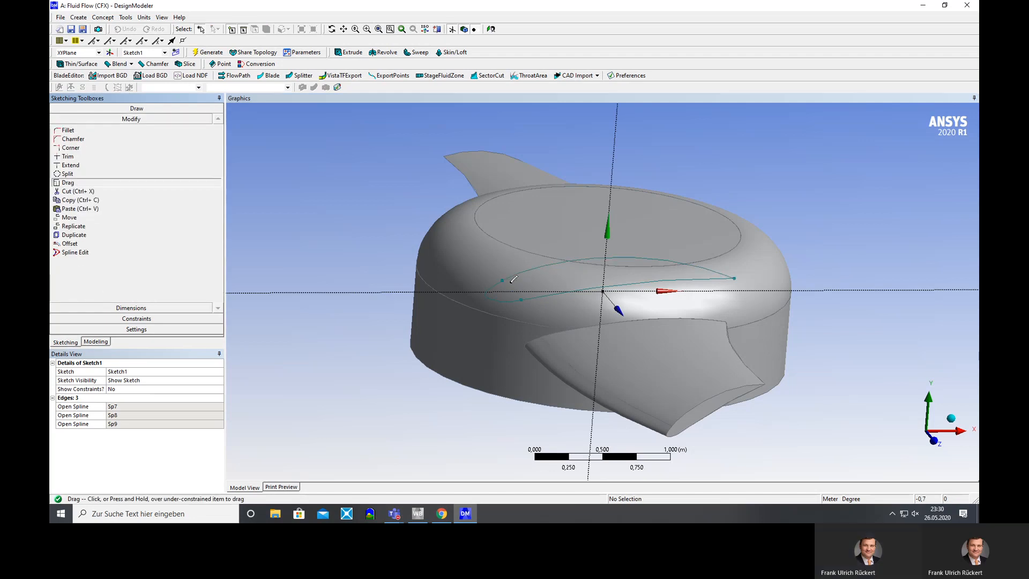
{"action": "mouse_move", "coordinate": [505, 277]}
{"action": "left_mouse_down"}
{"action": "mouse_move", "coordinate": [525, 308]}
{"action": "mouse_move", "coordinate": [494, 282]}
{"action": "mouse_move", "coordinate": [476, 299]}
{"action": "mouse_move", "coordinate": [522, 268]}
{"action": "mouse_move", "coordinate": [515, 275]}
{"action": "left_mouse_up"}
{"action": "mouse_move", "coordinate": [516, 312]}
{"action": "left_mouse_down"}
{"action": "mouse_move", "coordinate": [545, 294]}
{"action": "mouse_move", "coordinate": [517, 302]}
{"action": "left_mouse_up"}
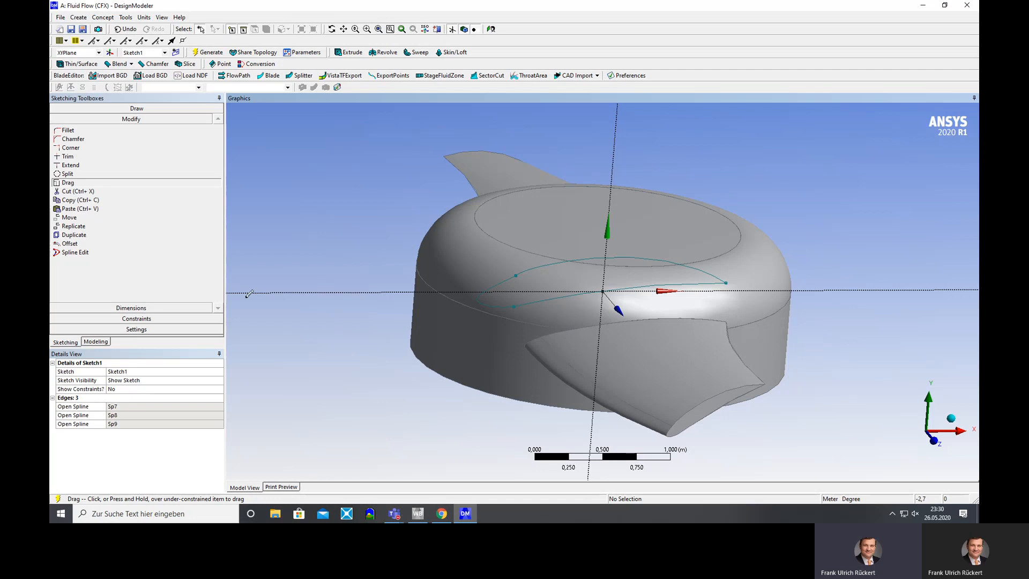
{"action": "left_click", "coordinate": [97, 342]}
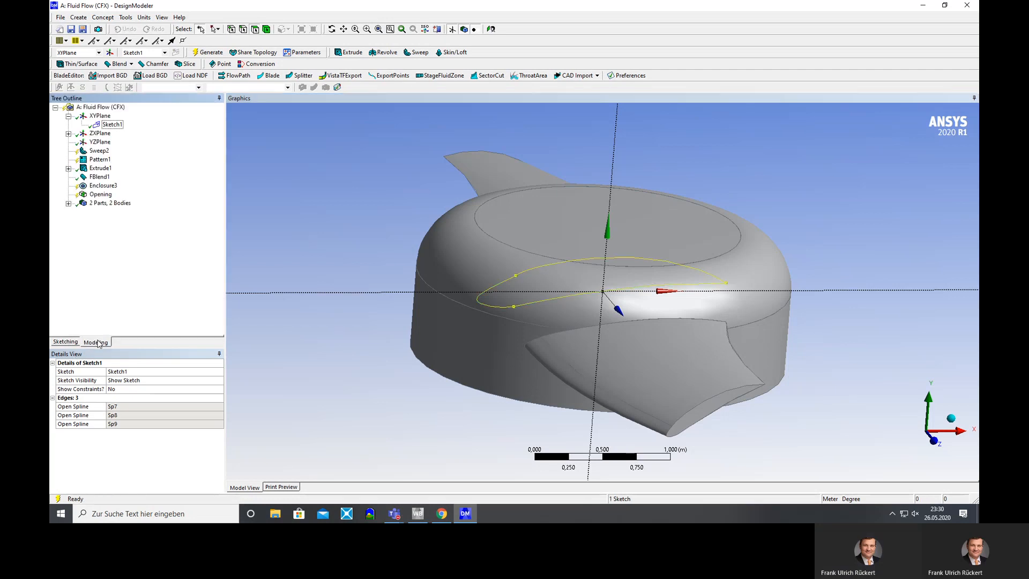
{"action": "left_click", "coordinate": [112, 124]}
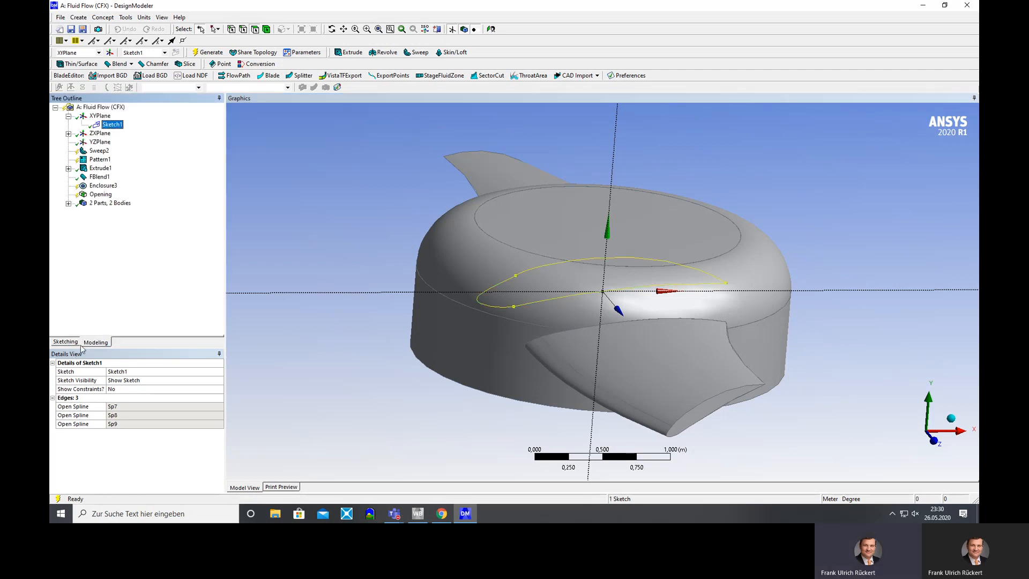
Delete all three splines of the blade profile in Sketch1.
{"action": "left_click", "coordinate": [65, 342]}
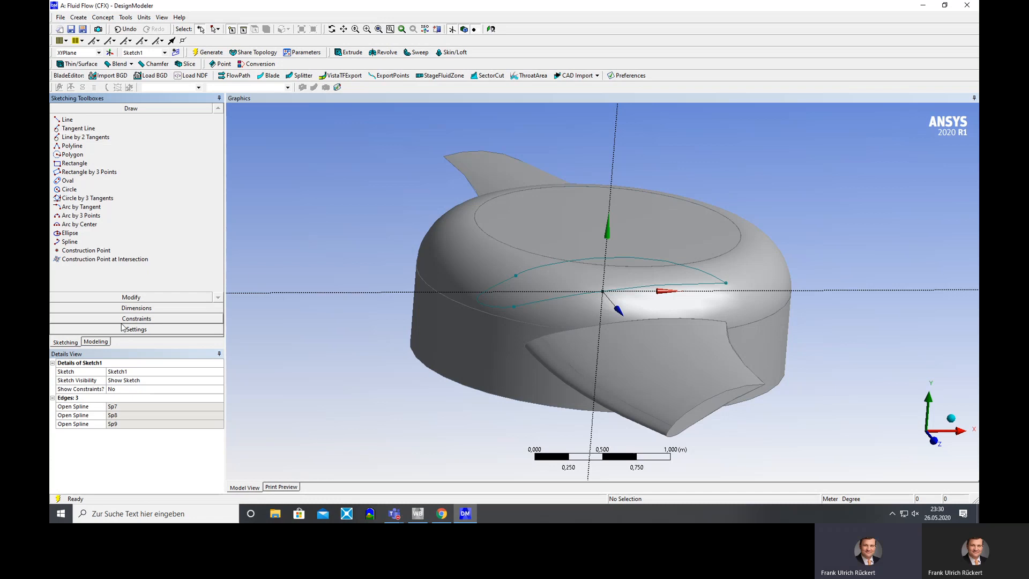
{"action": "left_click", "coordinate": [126, 297]}
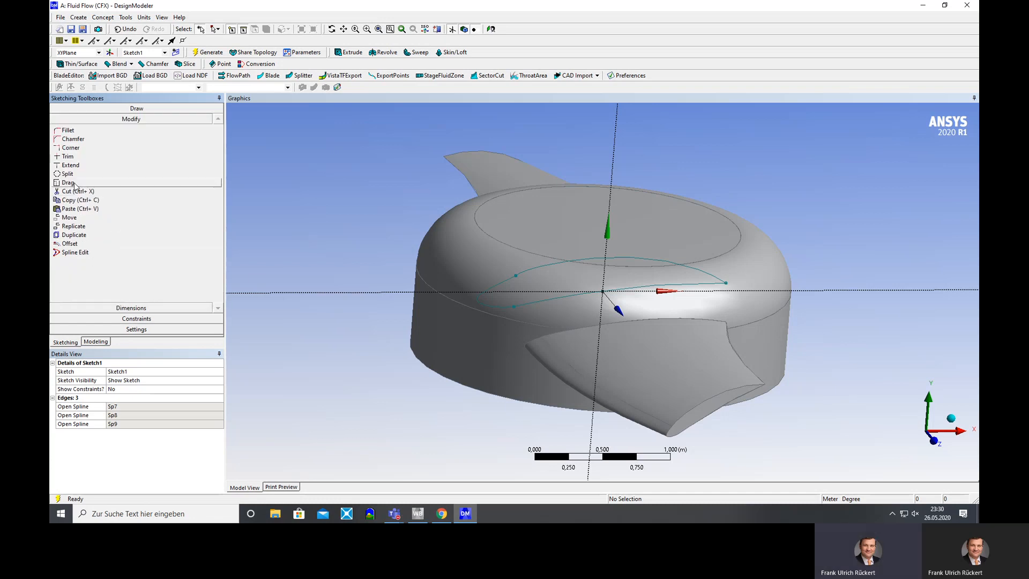
{"action": "left_click", "coordinate": [74, 191]}
{"action": "left_click", "coordinate": [506, 286]}
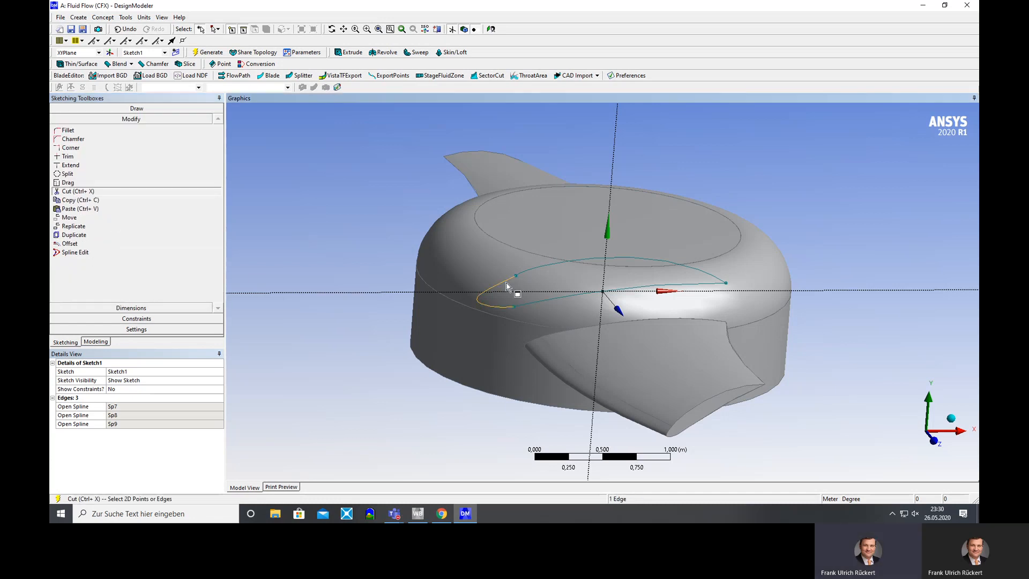
{"action": "key", "text": "Delete"}
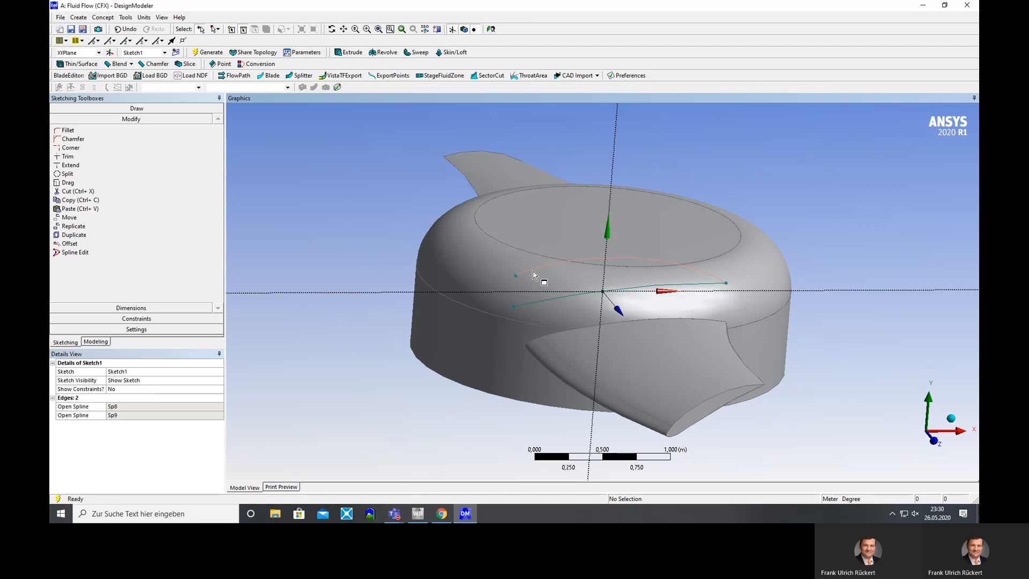
{"action": "left_click", "coordinate": [532, 273]}
{"action": "key", "text": "Delete"}
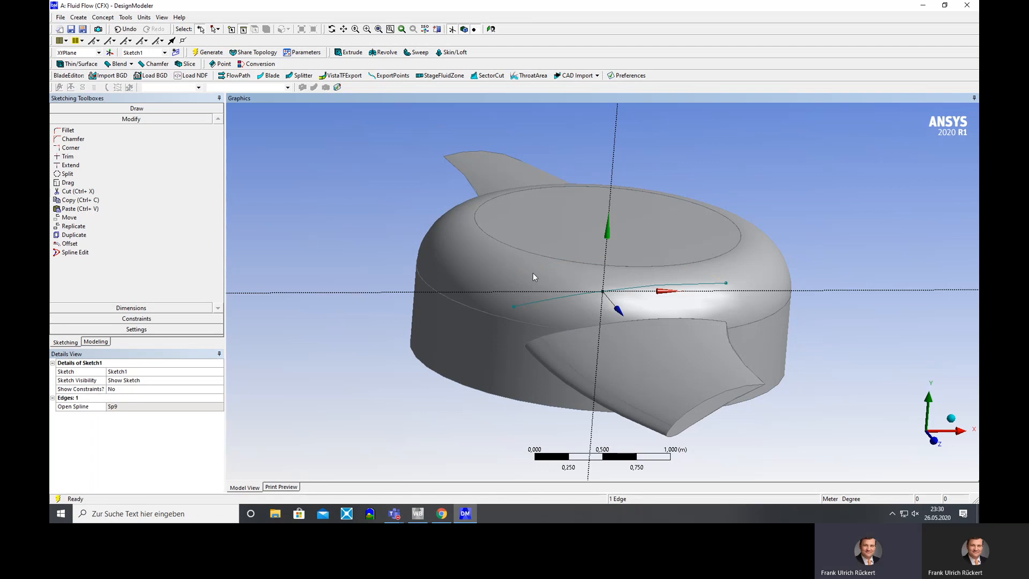
{"action": "left_click", "coordinate": [545, 298]}
{"action": "left_click", "coordinate": [559, 312]}
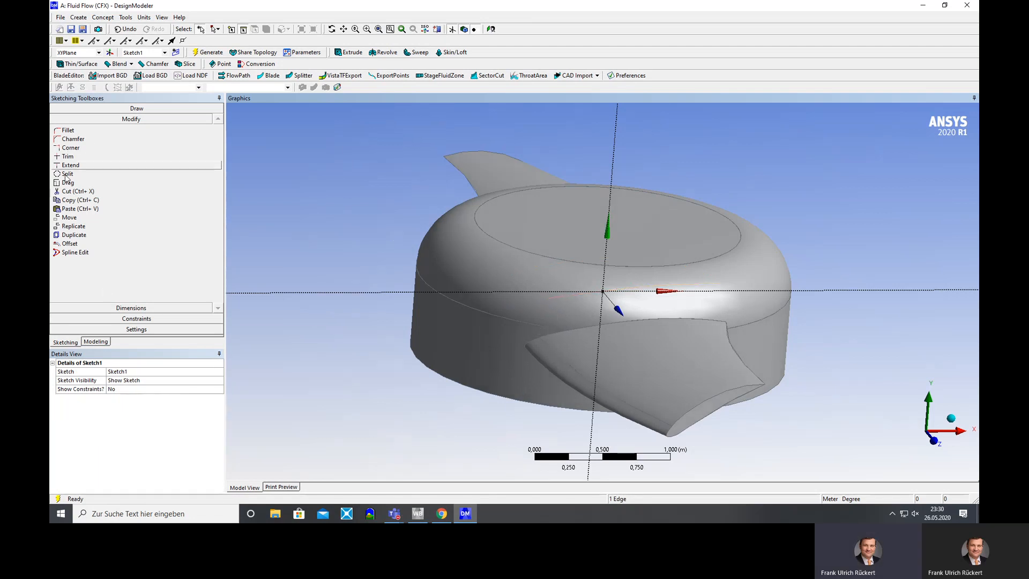
Draw a closed four-sided blade profile from straight lines in Sketch1, spanning about -0.8 to 0.9 m along the X axis.
{"action": "left_click", "coordinate": [118, 109]}
{"action": "left_click", "coordinate": [75, 119]}
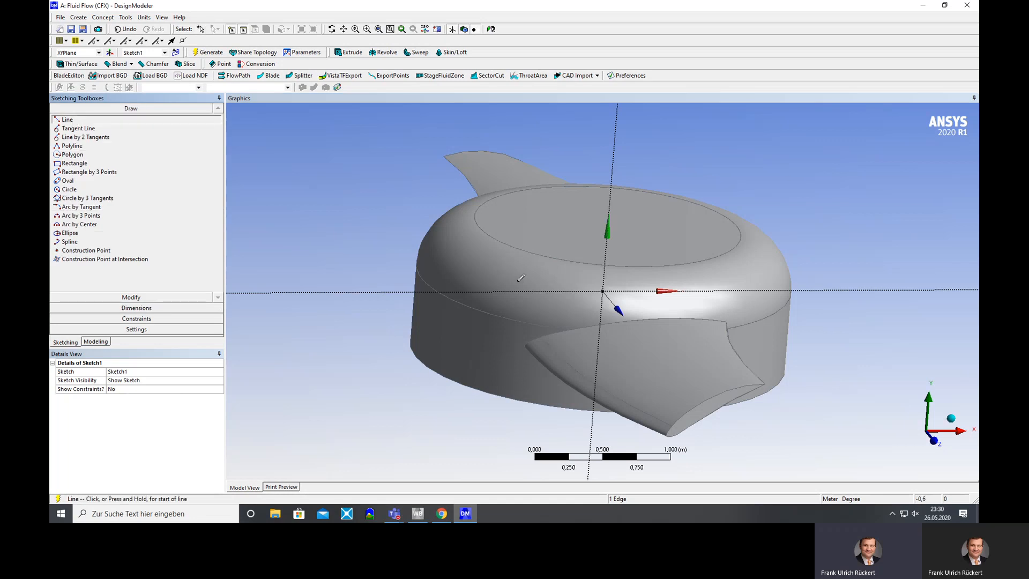
{"action": "left_click_drag", "start_coordinate": [518, 281], "coordinate": [492, 303]}
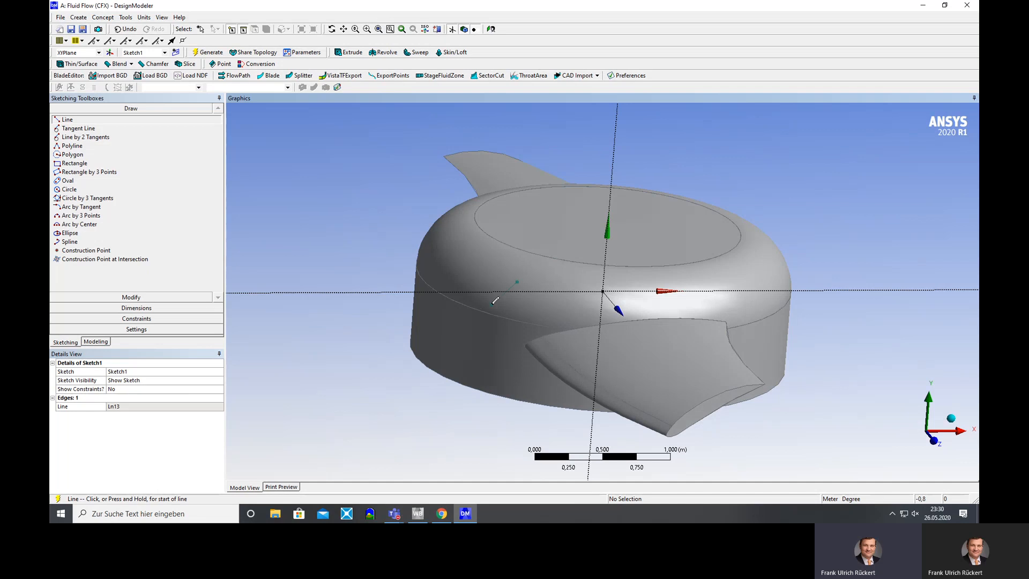
{"action": "left_click", "coordinate": [492, 303]}
{"action": "left_click", "coordinate": [541, 305]}
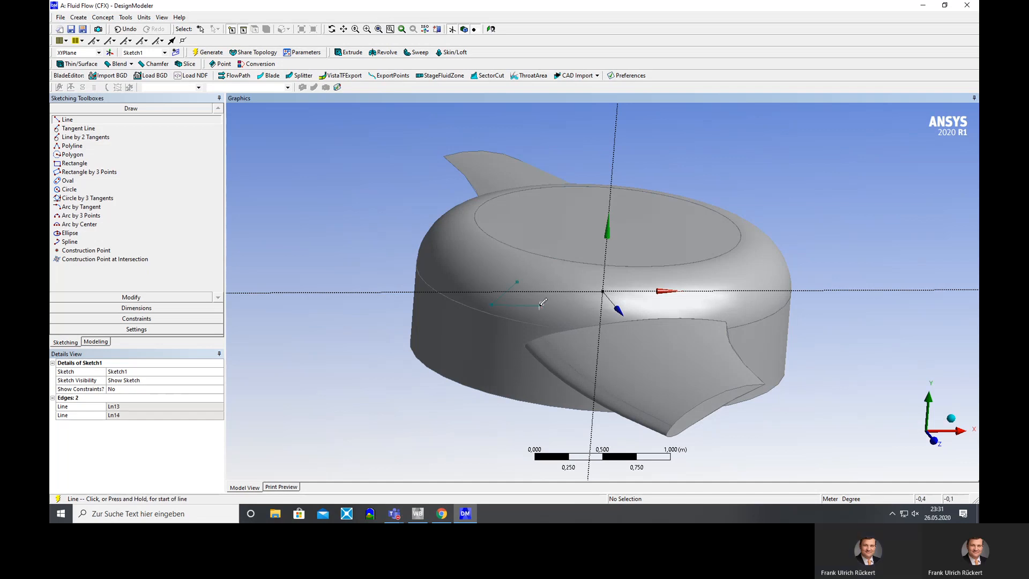
{"action": "left_click", "coordinate": [540, 306]}
{"action": "left_click", "coordinate": [727, 278]}
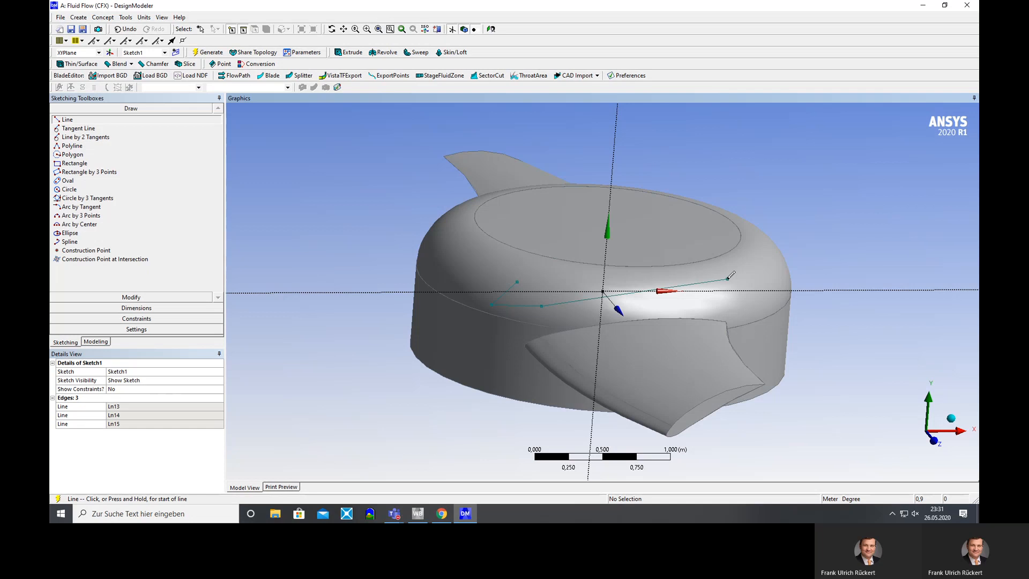
{"action": "left_click", "coordinate": [517, 280]}
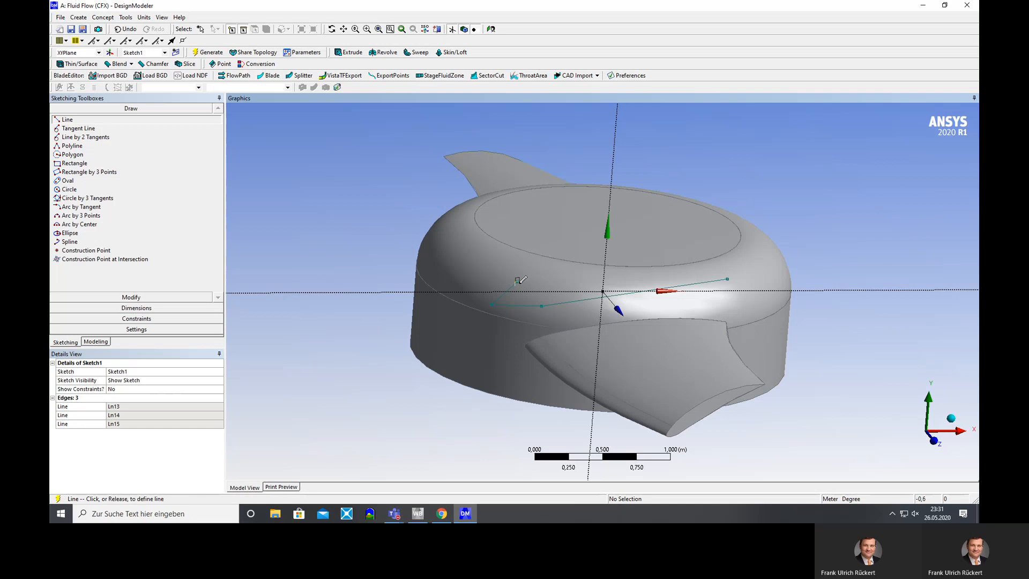
{"action": "left_click", "coordinate": [728, 280]}
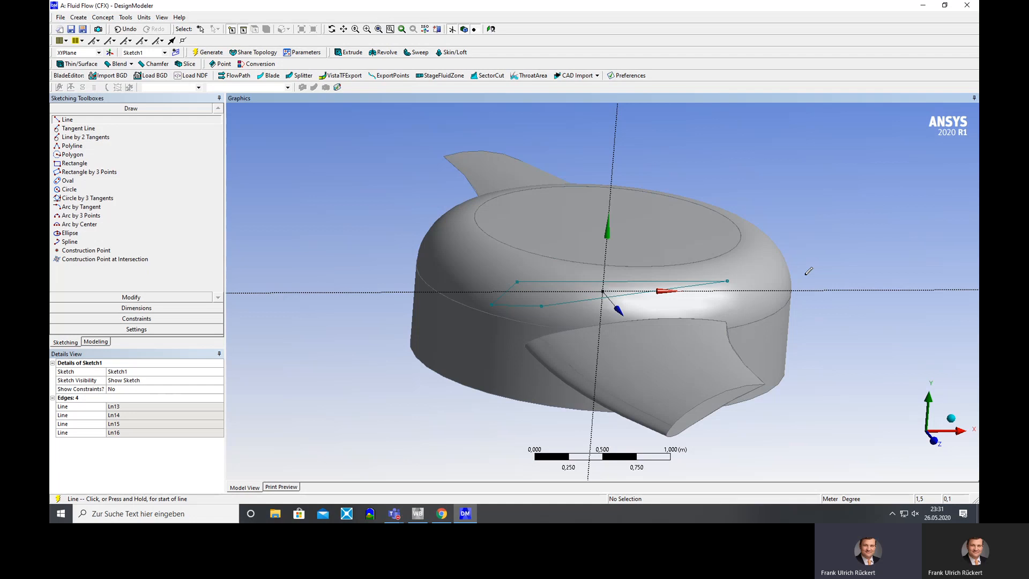
Regenerate the model with the straight-edged blade profile and inspect the swept blade on the hub.
{"action": "left_click", "coordinate": [96, 342]}
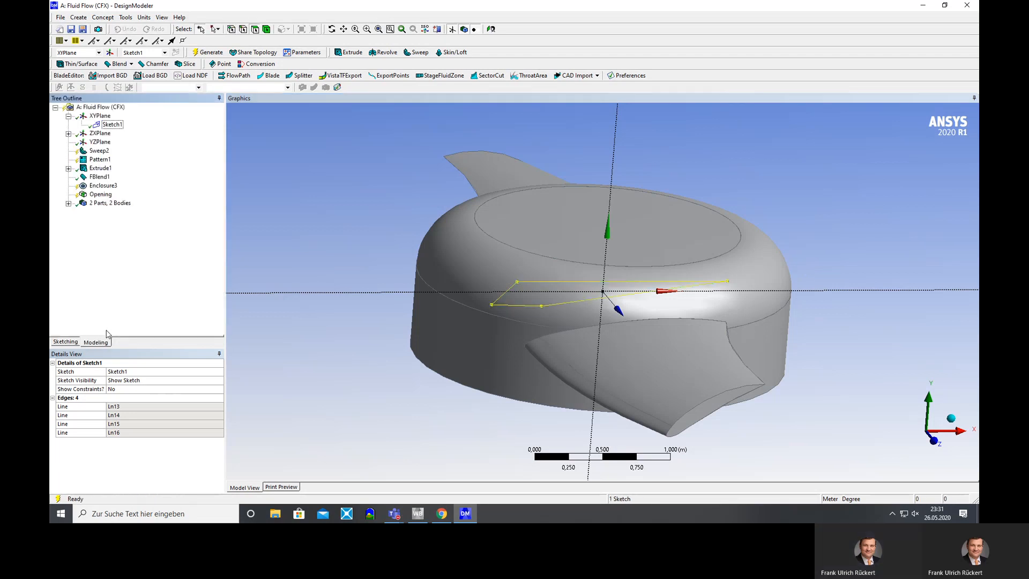
{"action": "left_click", "coordinate": [206, 53]}
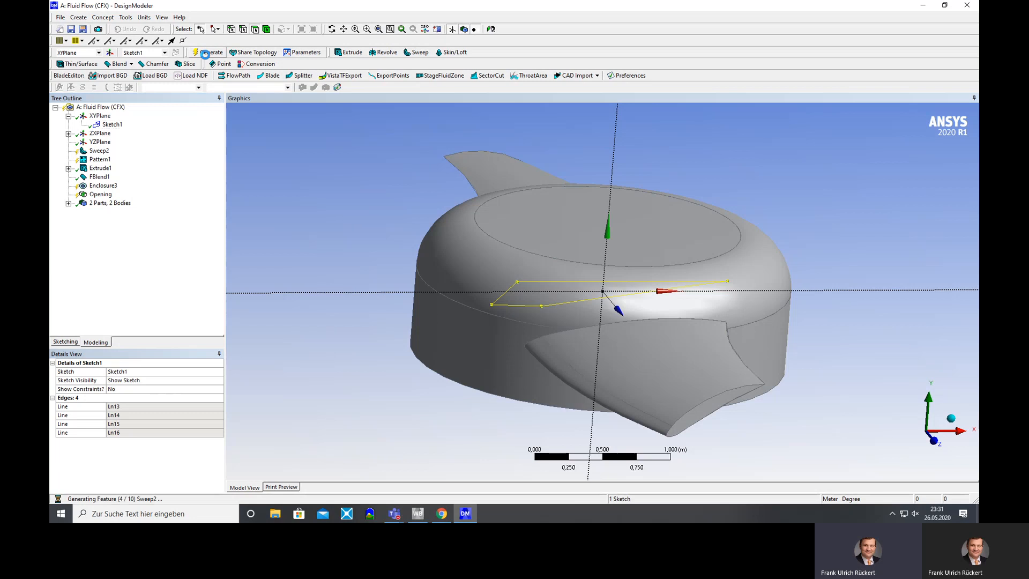
{"action": "mouse_move", "coordinate": [342, 214]}
{"action": "middle_mouse_down"}
{"action": "mouse_move", "coordinate": [344, 276]}
{"action": "mouse_move", "coordinate": [340, 212]}
{"action": "middle_mouse_up"}
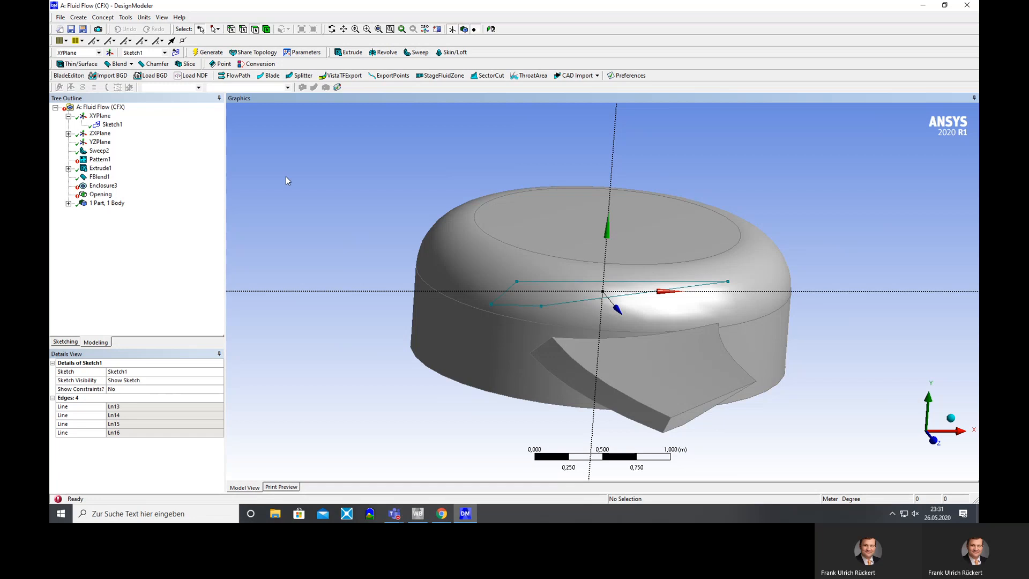
{"action": "middle_click_drag", "start_coordinate": [286, 180], "coordinate": [257, 161]}
Delete the Opening named selection and the Enclosure3 feature from the model.
{"action": "left_click", "coordinate": [106, 161]}
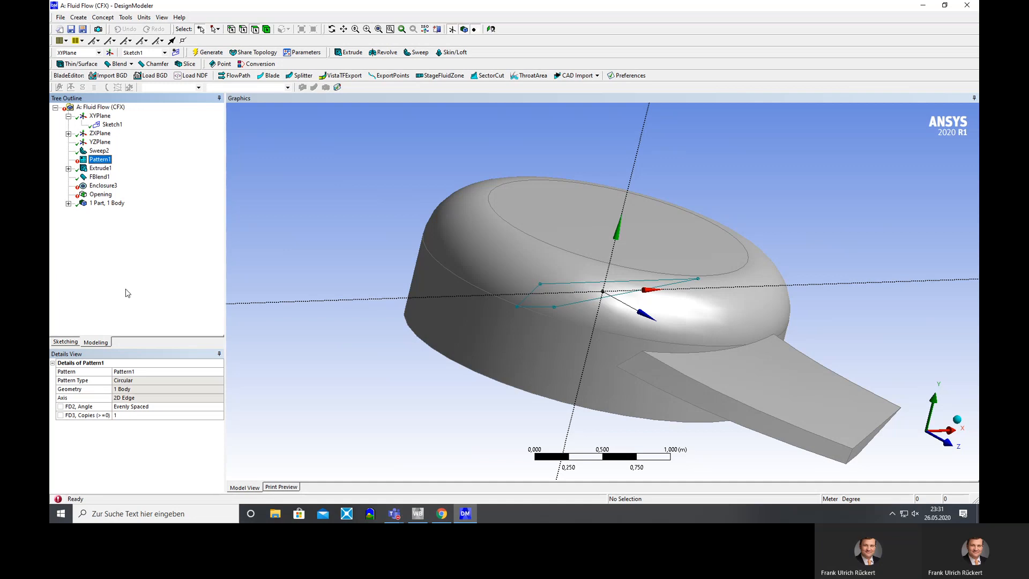
{"action": "left_click", "coordinate": [108, 195]}
{"action": "right_click", "coordinate": [107, 196]}
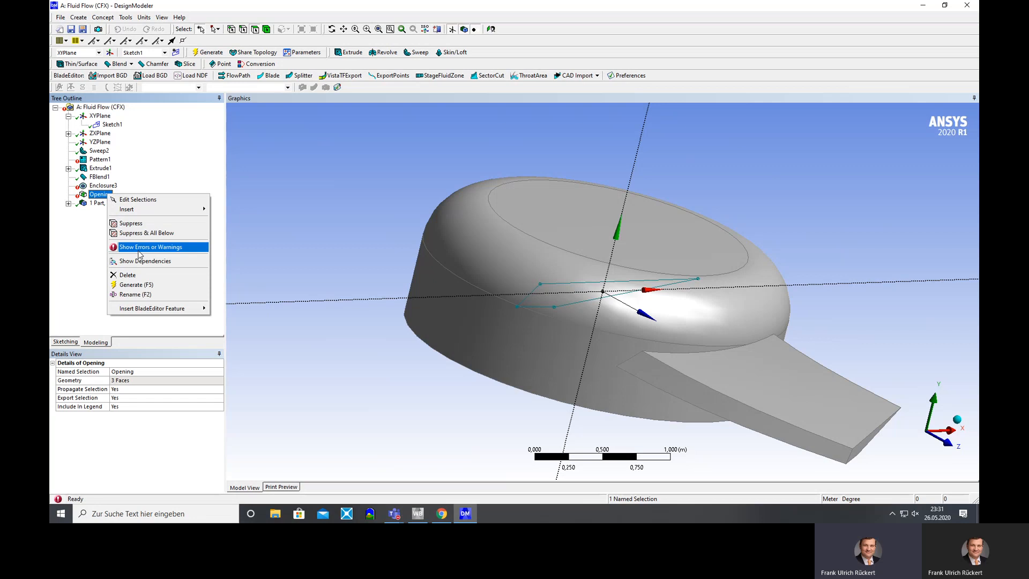
{"action": "left_click", "coordinate": [138, 277]}
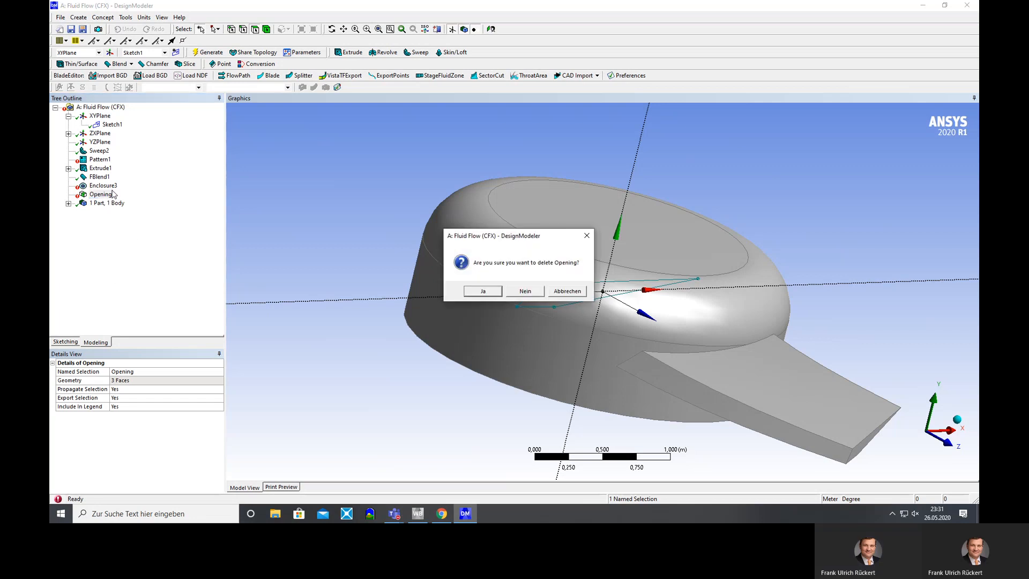
{"action": "left_click", "coordinate": [482, 291]}
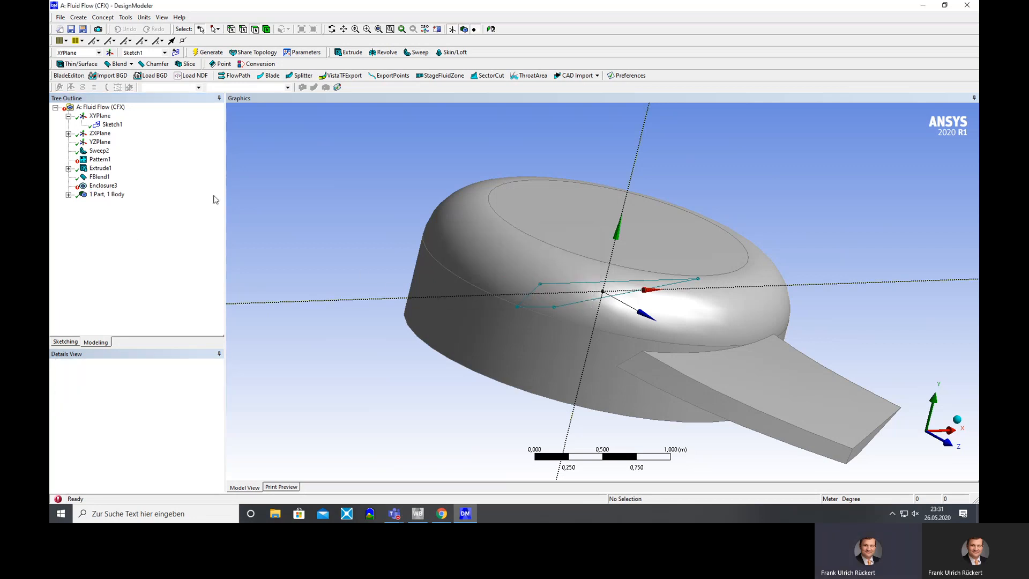
{"action": "right_click", "coordinate": [106, 189]}
{"action": "left_click", "coordinate": [138, 274]}
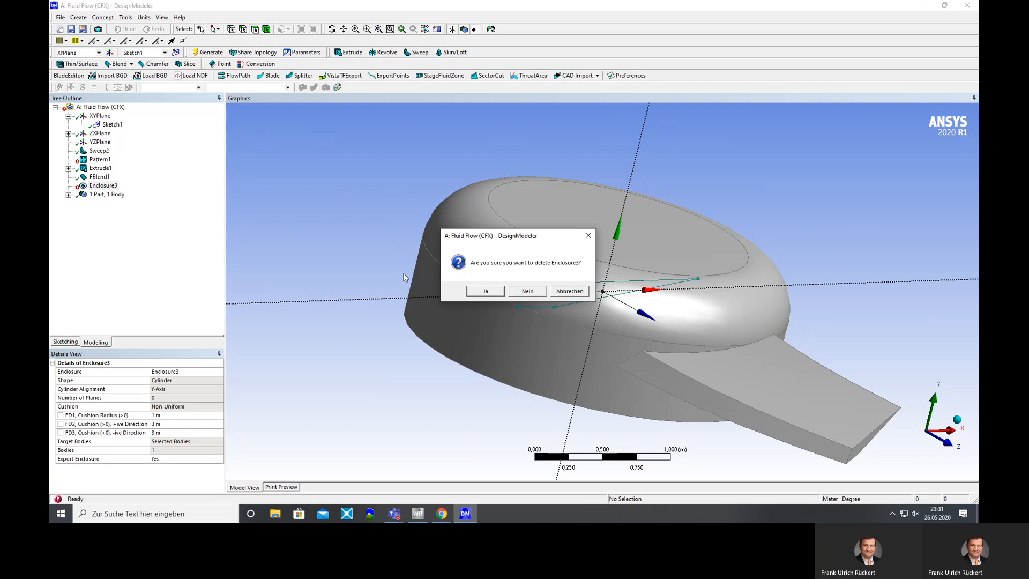
{"action": "left_click", "coordinate": [476, 292]}
Delete the circular Pattern1 feature of the blade.
{"action": "right_click", "coordinate": [100, 159]}
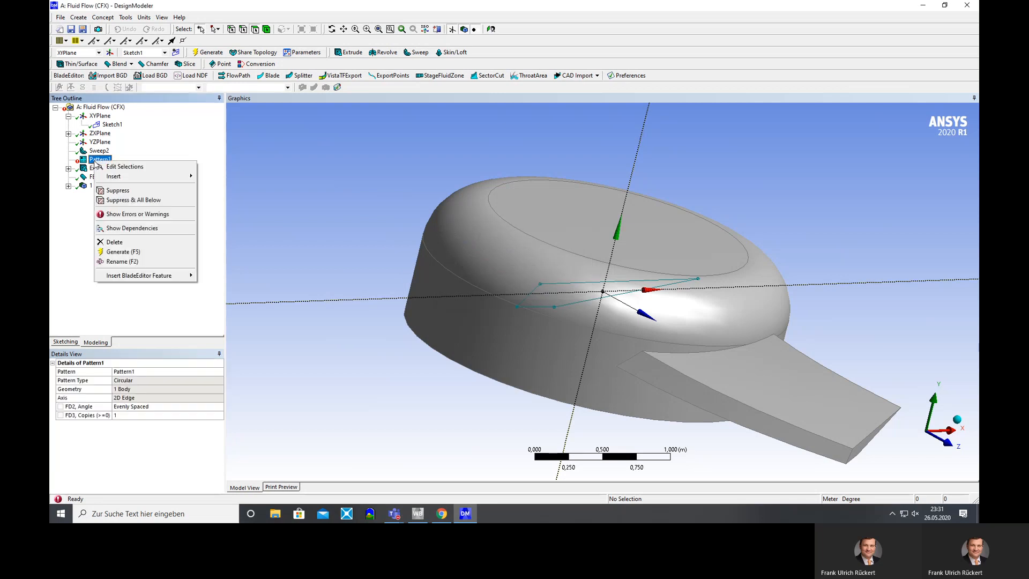
{"action": "left_click", "coordinate": [119, 244]}
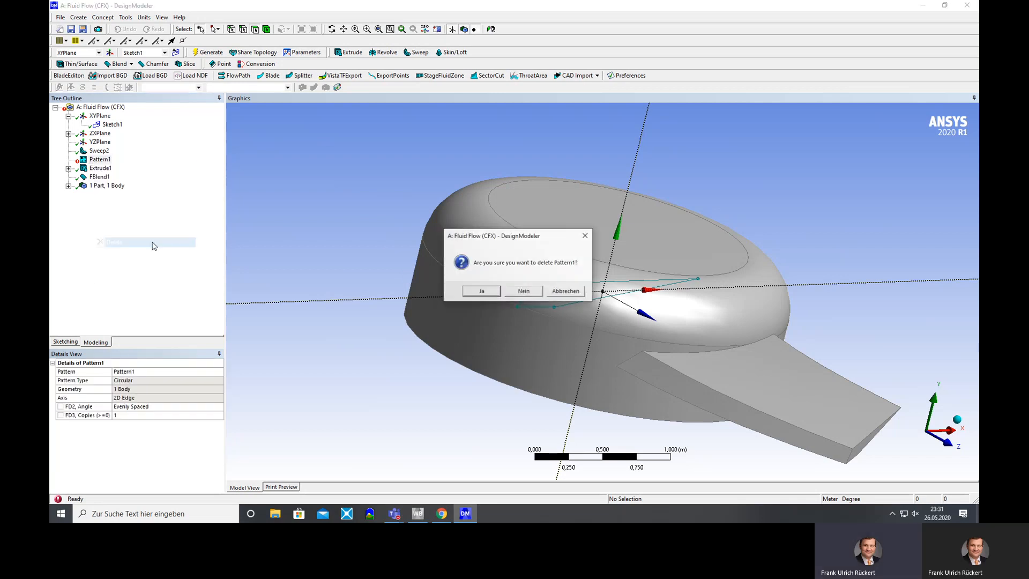
{"action": "left_click", "coordinate": [476, 293]}
Examine the blade sweep, its path sketch, the hub circle sketch and the hub extrusion's settings.
{"action": "left_click", "coordinate": [99, 150]}
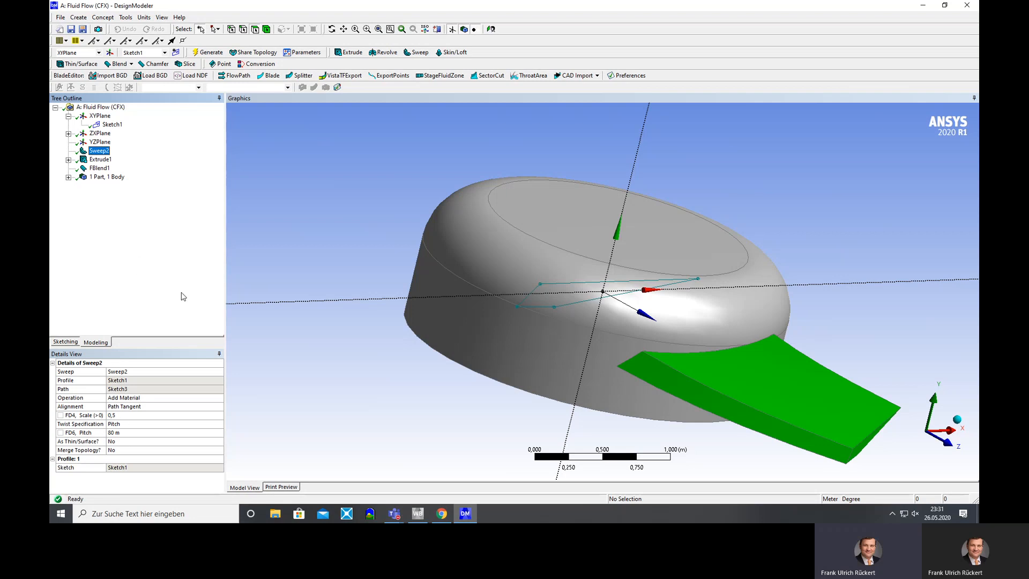
{"action": "left_click", "coordinate": [68, 133]}
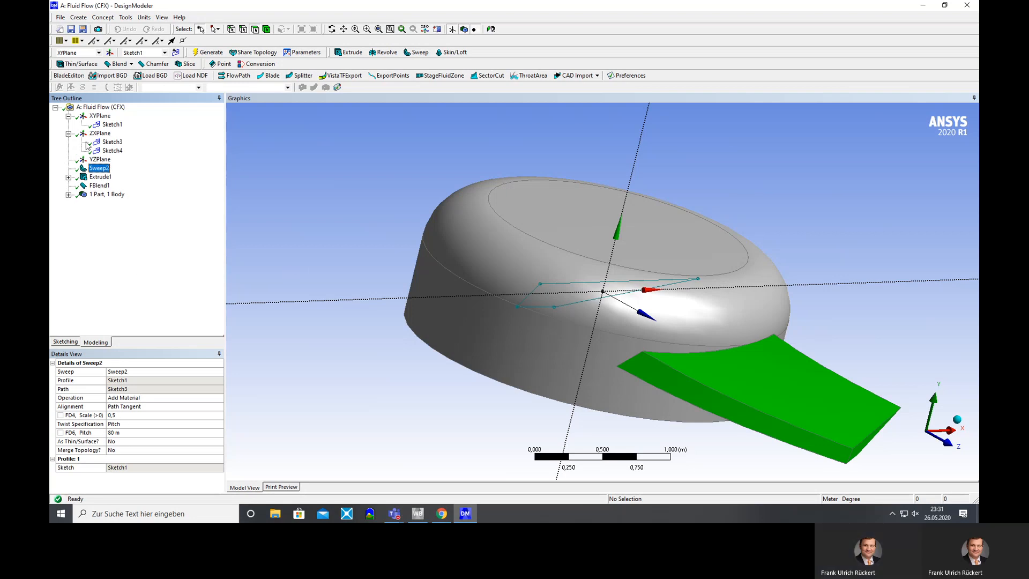
{"action": "left_click", "coordinate": [112, 150]}
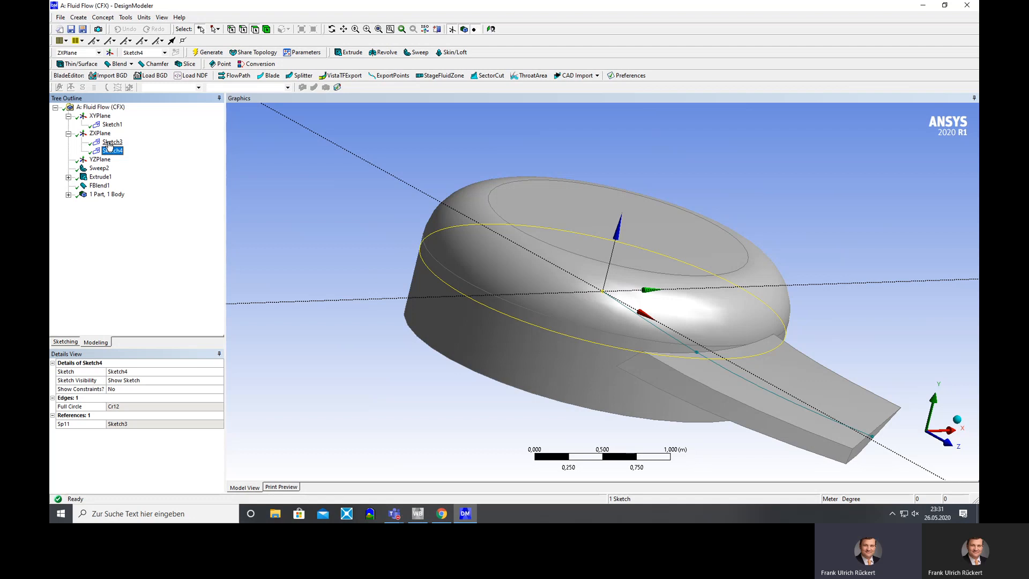
{"action": "left_click", "coordinate": [112, 142]}
{"action": "scroll", "coordinate": [351, 203], "scroll_direction": "up", "scroll_amount": 2}
{"action": "scroll", "coordinate": [352, 202], "scroll_direction": "down", "scroll_amount": 5}
{"action": "mouse_move", "coordinate": [469, 199]}
{"action": "middle_mouse_down"}
{"action": "mouse_move", "coordinate": [487, 197]}
{"action": "mouse_move", "coordinate": [481, 218]}
{"action": "mouse_move", "coordinate": [471, 195]}
{"action": "mouse_move", "coordinate": [473, 216]}
{"action": "middle_mouse_up"}
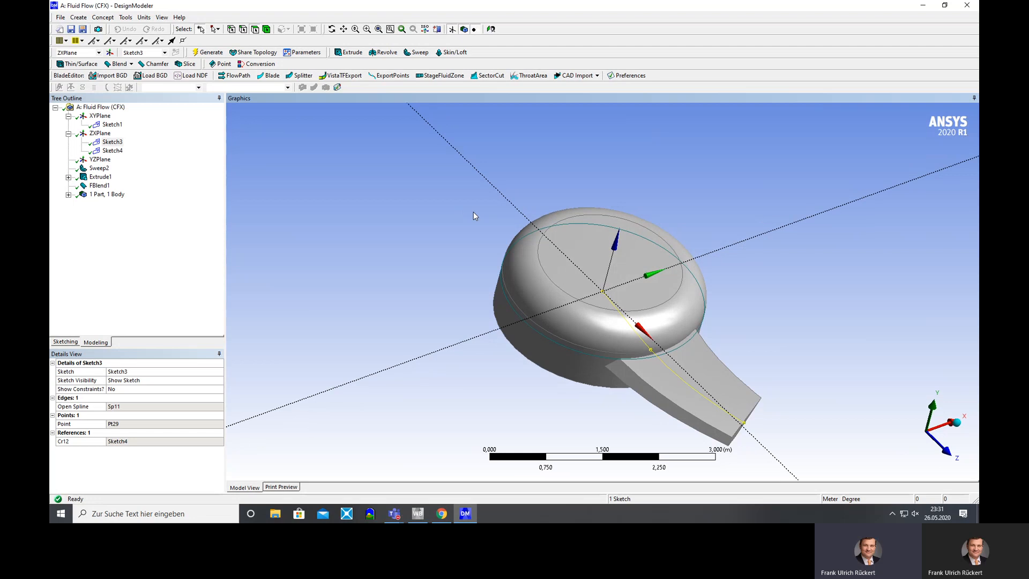
{"action": "mouse_move", "coordinate": [404, 213]}
{"action": "middle_mouse_down"}
{"action": "mouse_move", "coordinate": [416, 223]}
{"action": "mouse_move", "coordinate": [349, 188]}
{"action": "mouse_move", "coordinate": [390, 191]}
{"action": "mouse_move", "coordinate": [452, 225]}
{"action": "mouse_move", "coordinate": [372, 188]}
{"action": "mouse_move", "coordinate": [413, 220]}
{"action": "middle_mouse_up"}
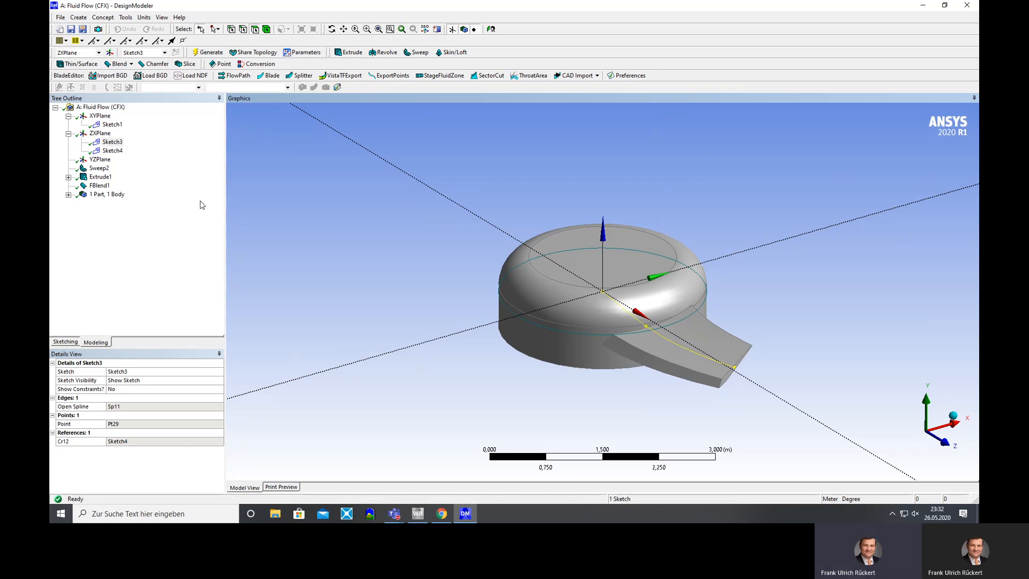
{"action": "left_click", "coordinate": [105, 179]}
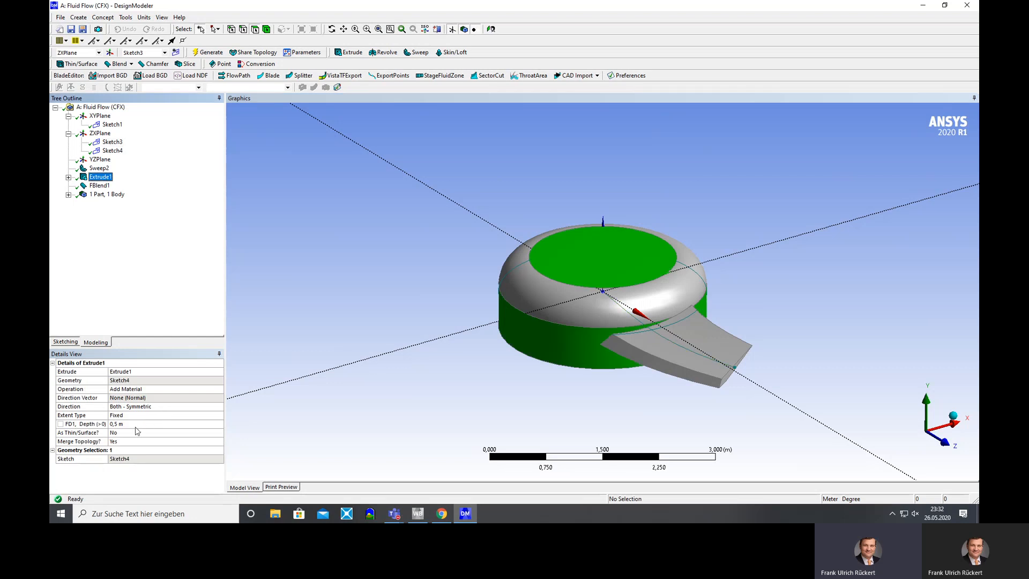
Set the depth of the hub's Extrude1 feature to 0,3 m and regenerate the model.
{"action": "left_click", "coordinate": [119, 424]}
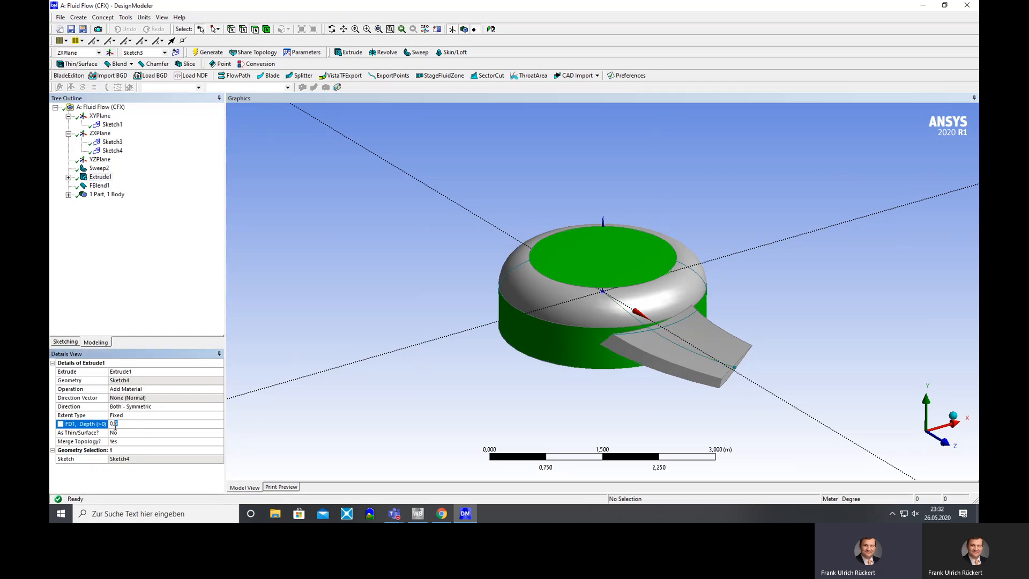
{"action": "type", "text": "0,3"}
{"action": "key", "text": "Return"}
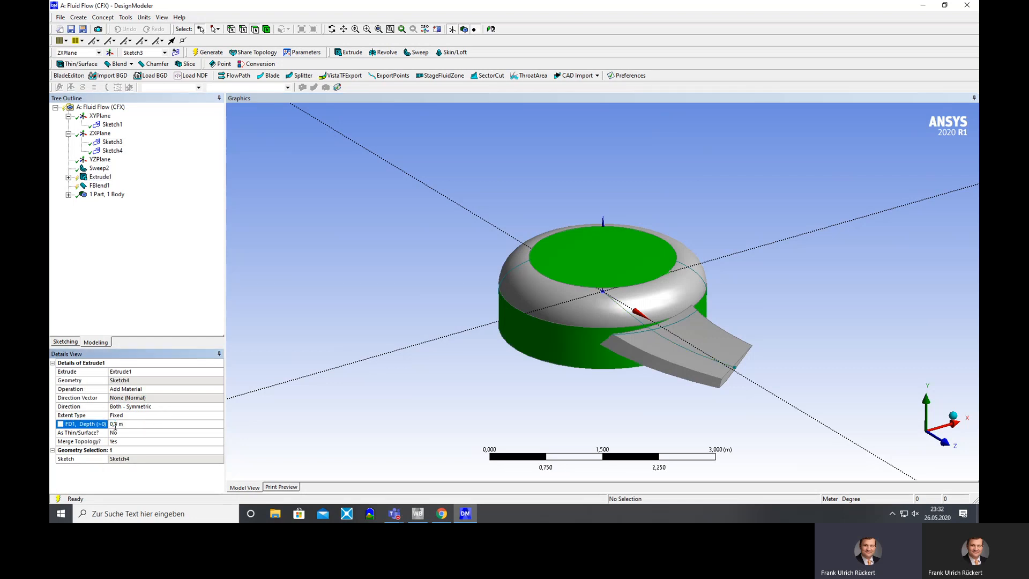
{"action": "left_click", "coordinate": [207, 53]}
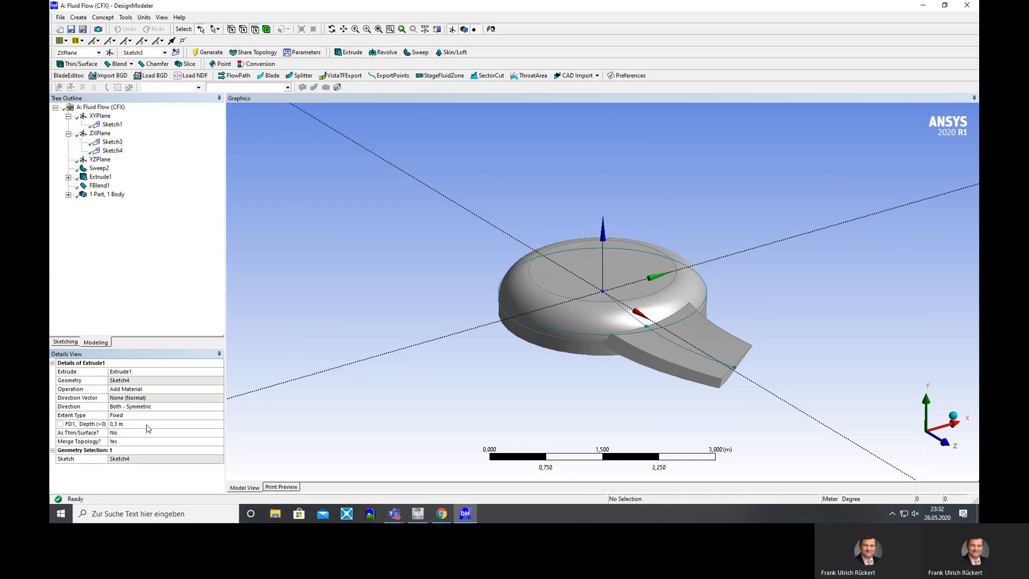
Set the hub extrusion's depth to 0,7 m, regenerate the model and inspect the hub against the blade.
{"action": "left_click", "coordinate": [100, 177]}
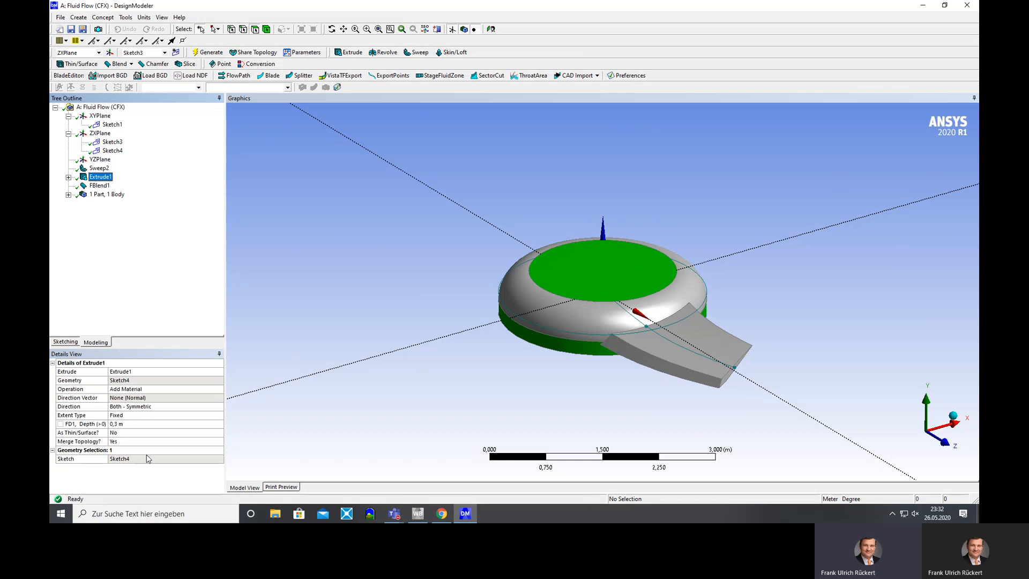
{"action": "left_click", "coordinate": [130, 424]}
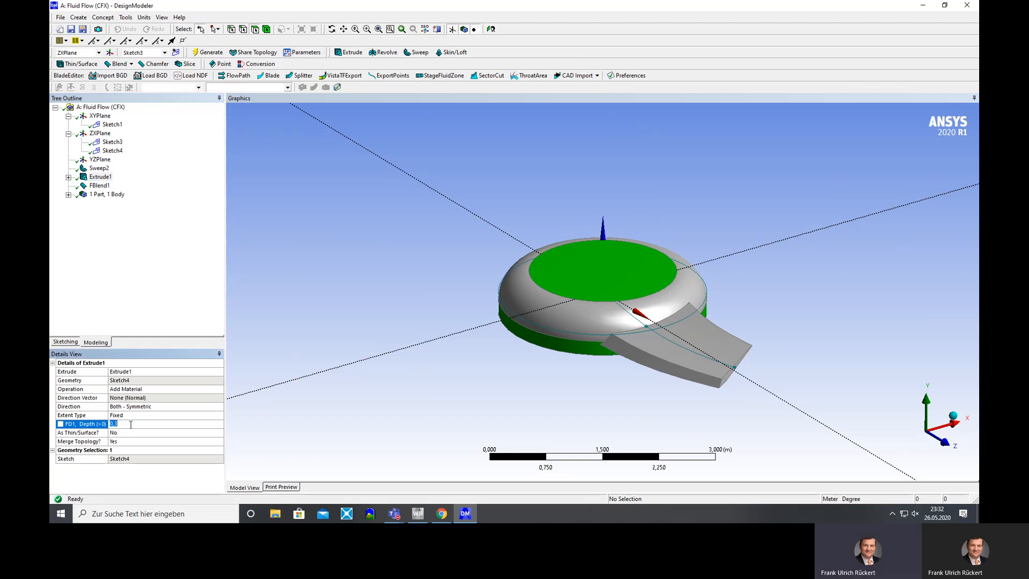
{"action": "key", "text": "Return"}
{"action": "left_click", "coordinate": [212, 53]}
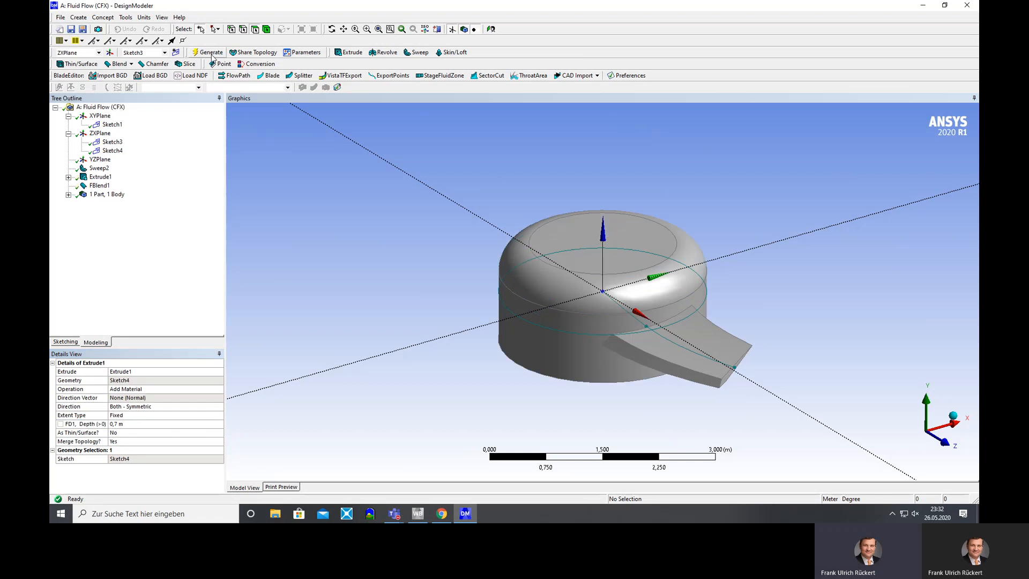
{"action": "middle_click_drag", "start_coordinate": [300, 129], "coordinate": [397, 175]}
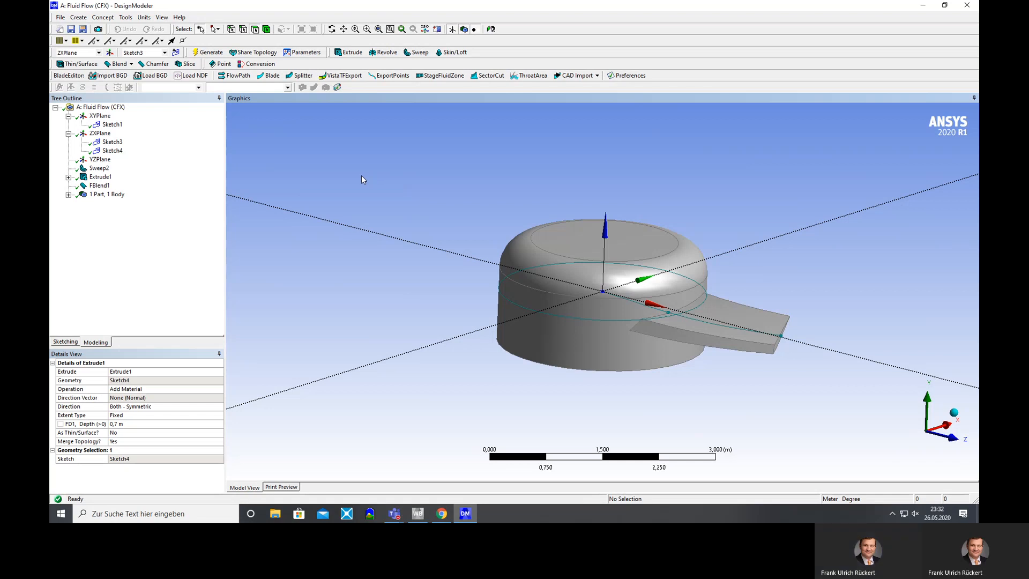
Try to create a pattern feature with the Sweep2 blade as its geometry.
{"action": "left_click", "coordinate": [100, 169]}
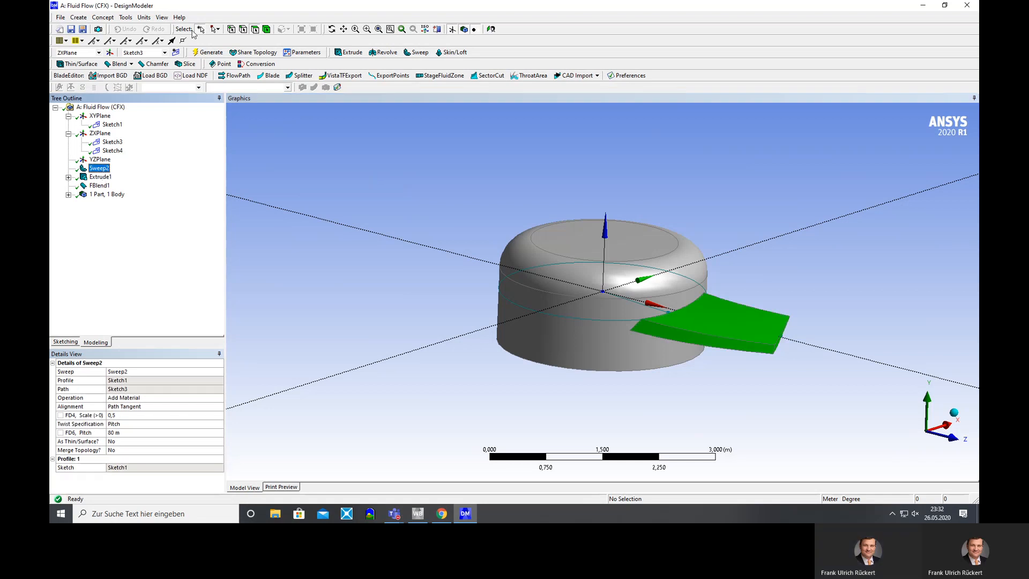
{"action": "left_click", "coordinate": [101, 18]}
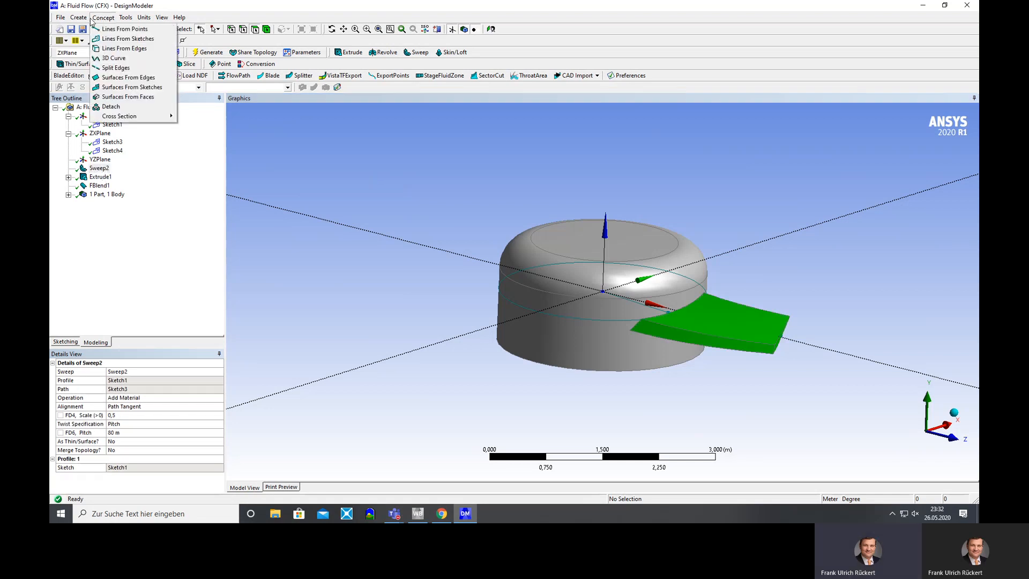
{"action": "mouse_move", "coordinate": [129, 19]}
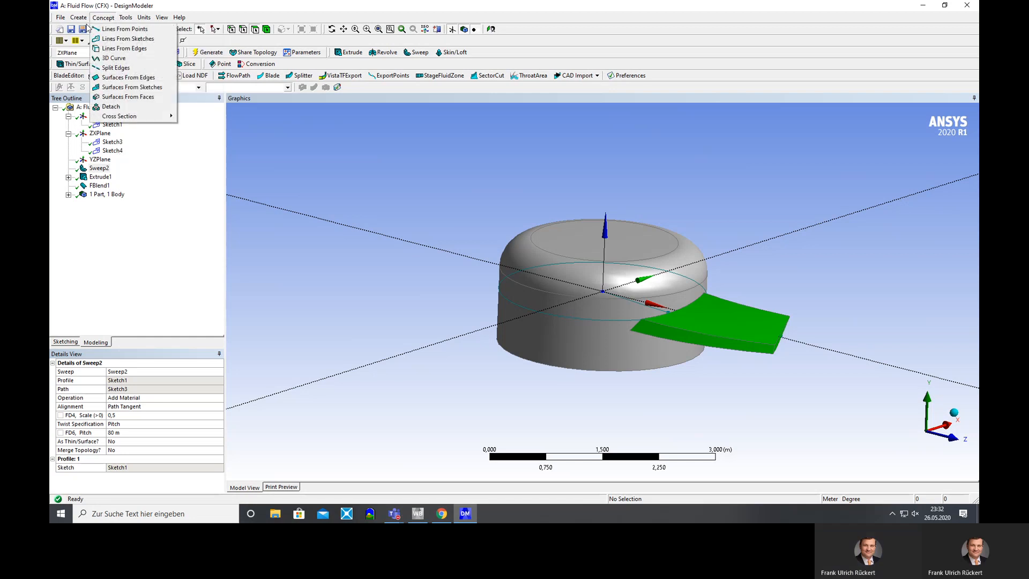
{"action": "mouse_move", "coordinate": [79, 17]}
{"action": "left_click", "coordinate": [97, 138]}
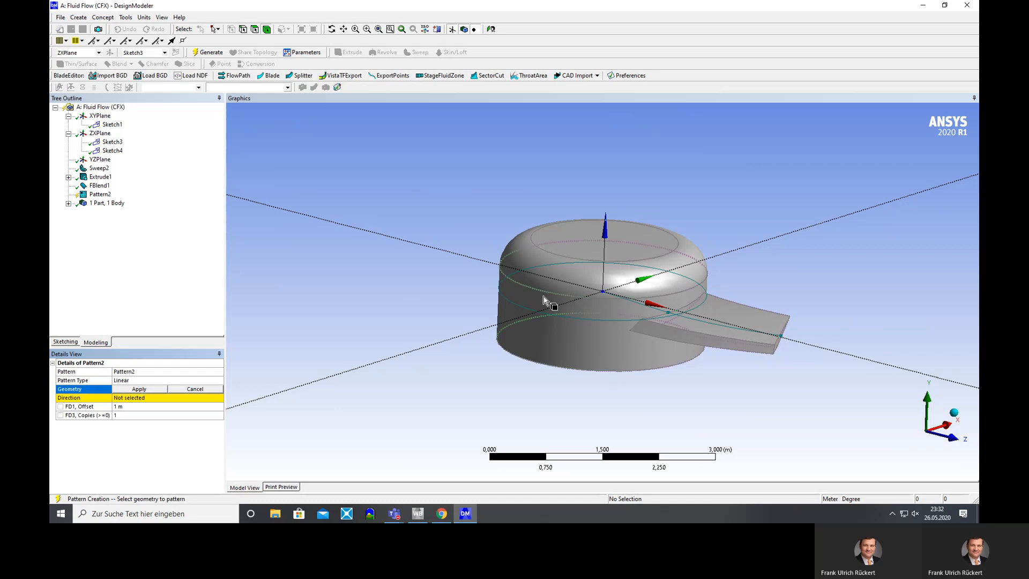
{"action": "left_click", "coordinate": [106, 171]}
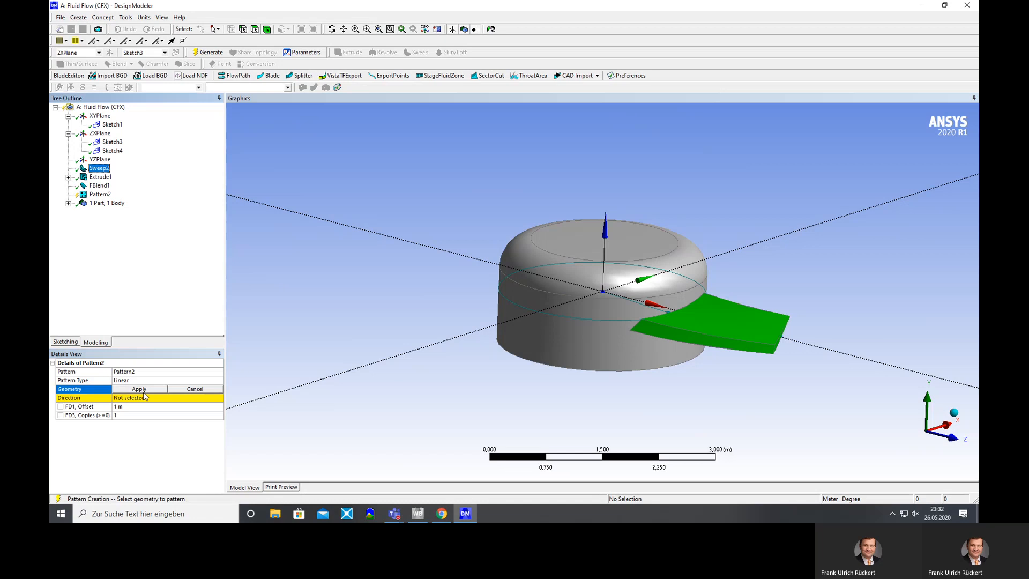
{"action": "left_click", "coordinate": [143, 389]}
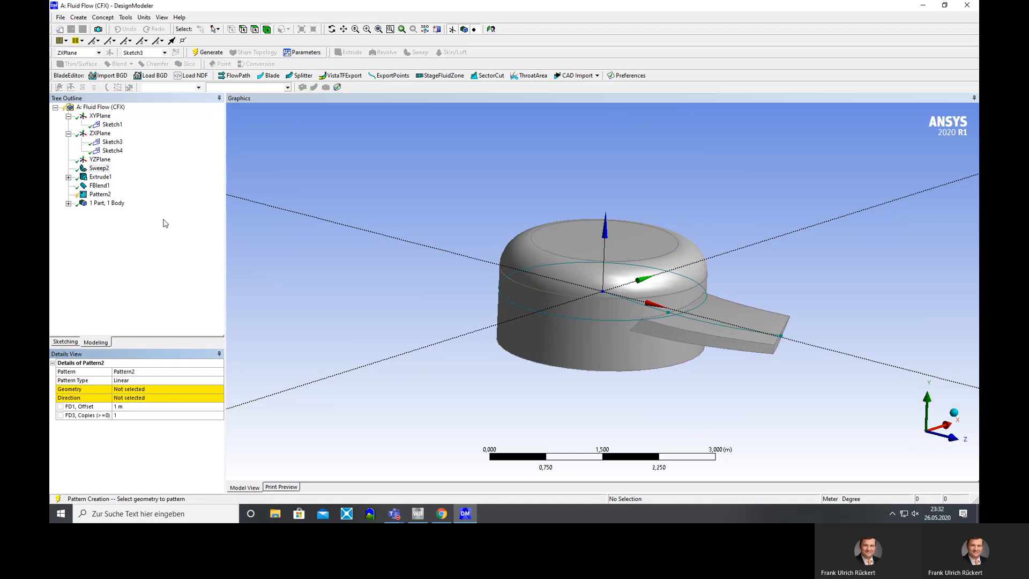
Delete the incomplete Pattern2 feature from the model.
{"action": "left_click", "coordinate": [97, 177]}
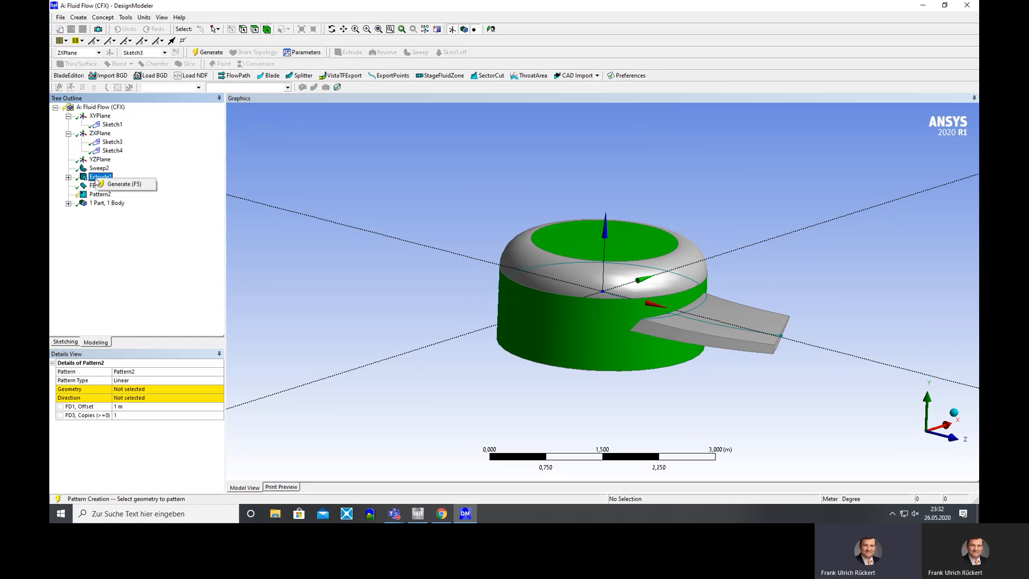
{"action": "left_click", "coordinate": [99, 187]}
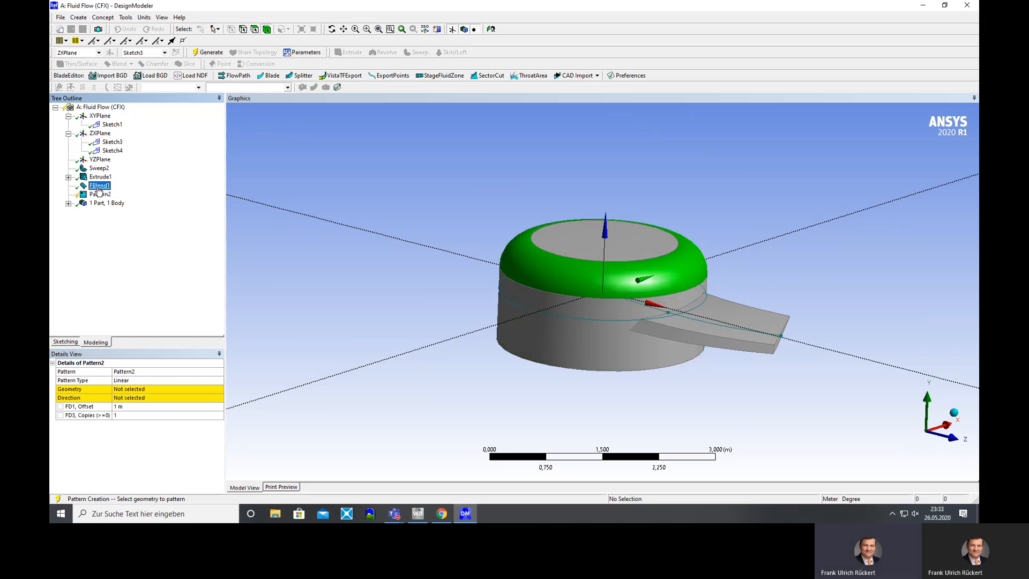
{"action": "left_click", "coordinate": [99, 194]}
{"action": "right_click", "coordinate": [96, 194]}
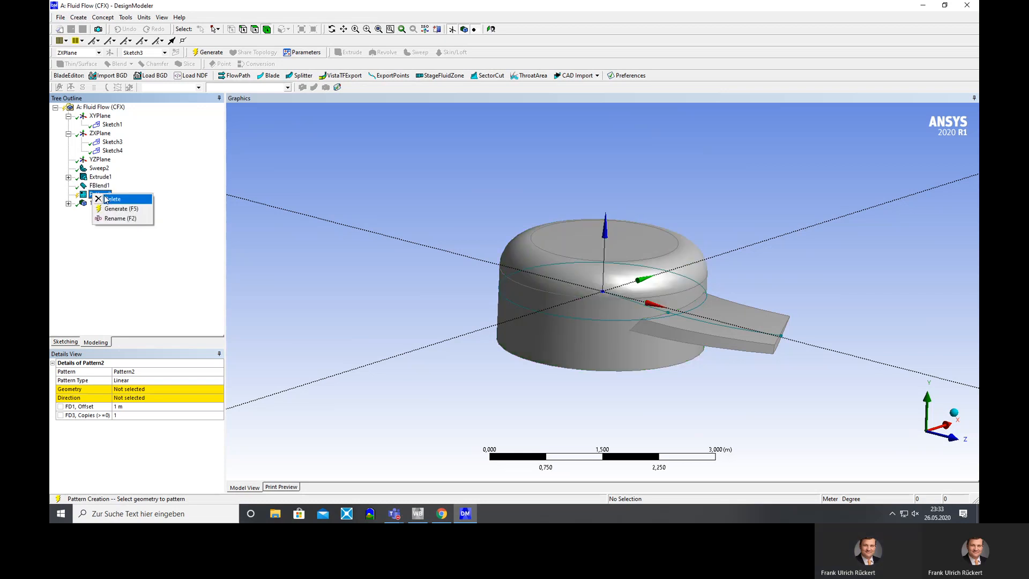
{"action": "left_click", "coordinate": [110, 199]}
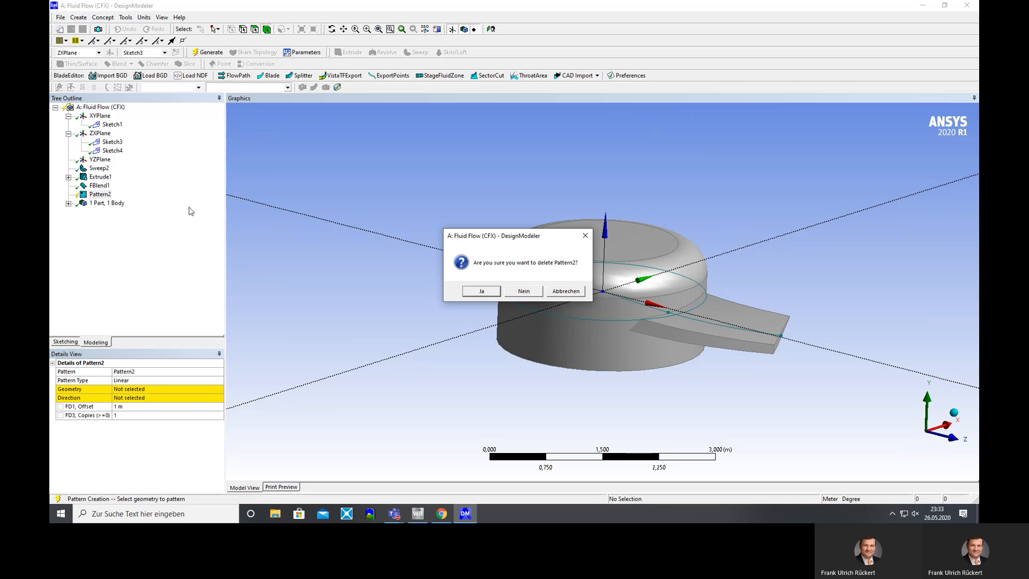
{"action": "left_click", "coordinate": [481, 291]}
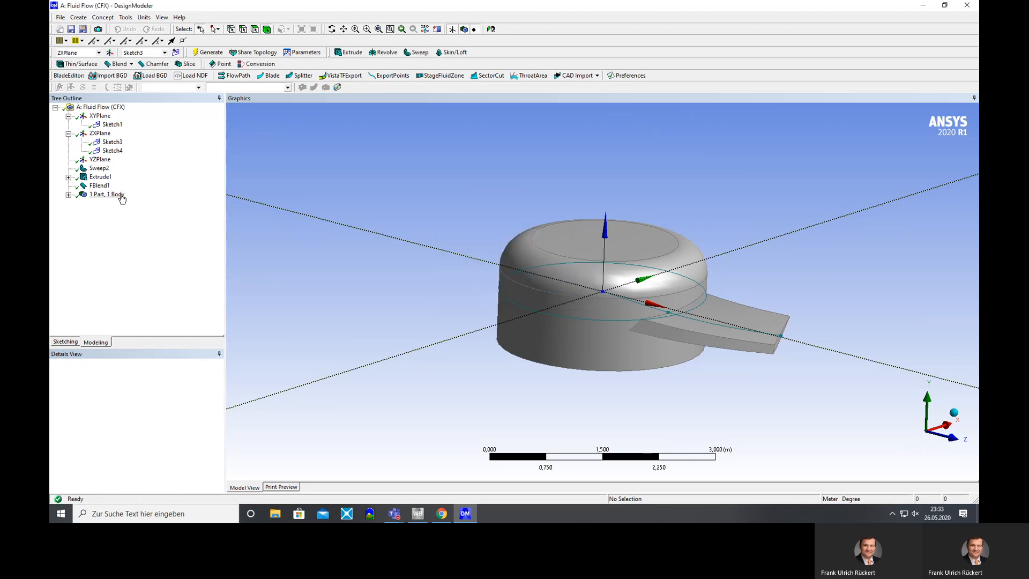
Delete the hub's FBlend1 edge blend and the Extrude1 hub feature, leaving the swept blade.
{"action": "right_click", "coordinate": [101, 186]}
{"action": "left_click", "coordinate": [147, 256]}
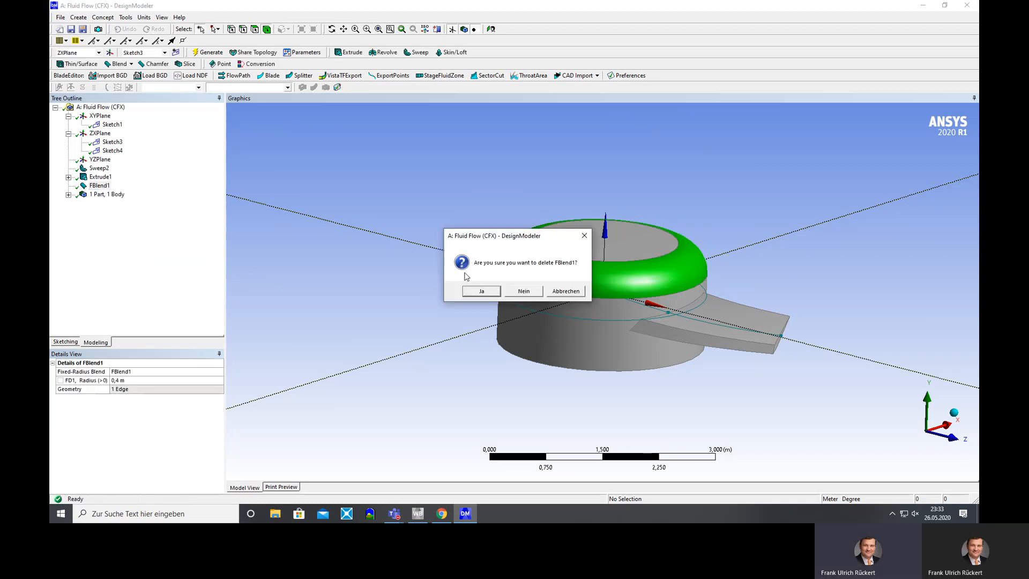
{"action": "left_click", "coordinate": [482, 291]}
{"action": "right_click", "coordinate": [98, 178]}
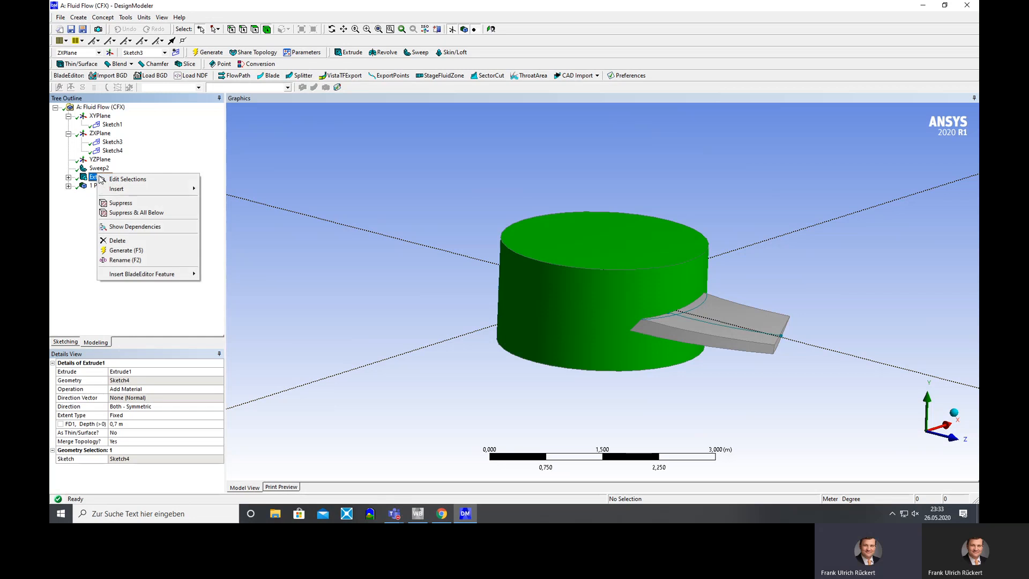
{"action": "left_click", "coordinate": [143, 242]}
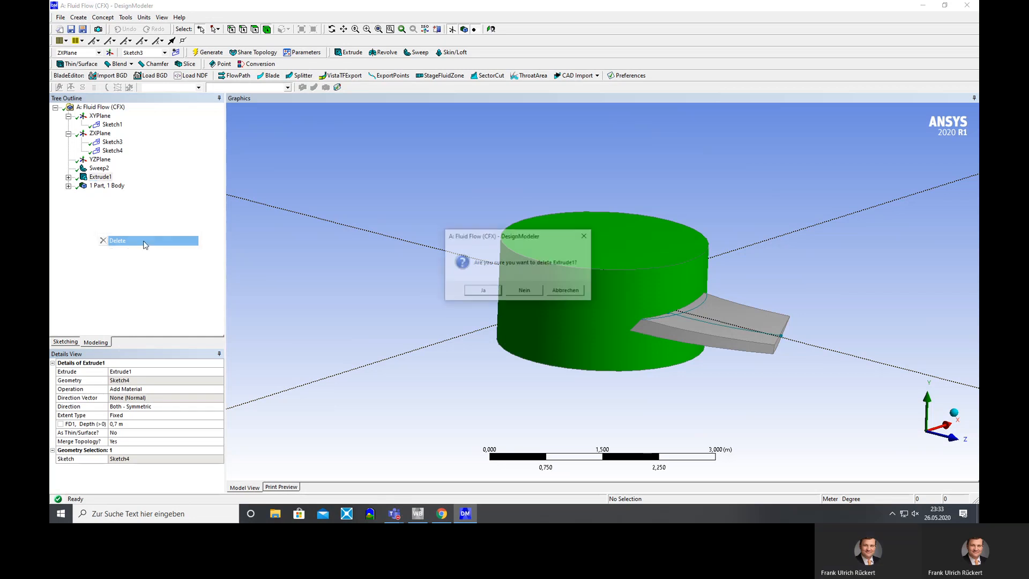
{"action": "left_click", "coordinate": [488, 292]}
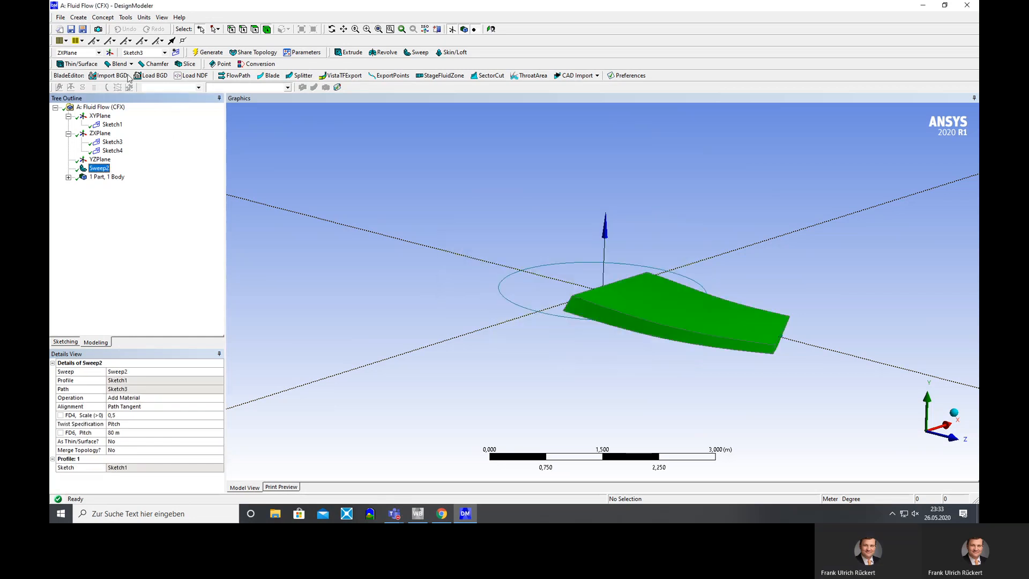
Create a pattern feature with the blade body as its geometry and set the pattern type to Circular.
{"action": "left_click", "coordinate": [78, 18]}
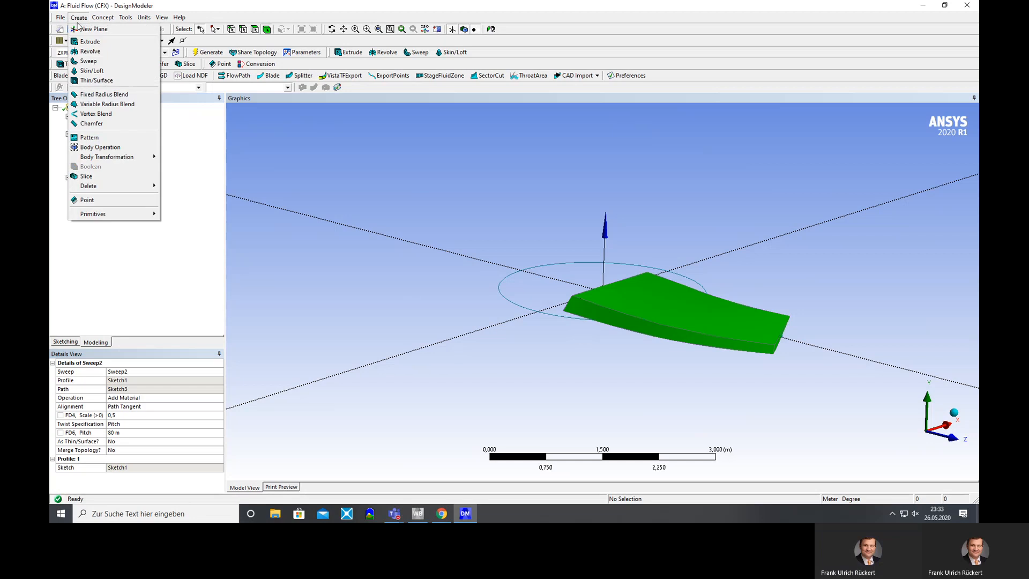
{"action": "left_click", "coordinate": [89, 137]}
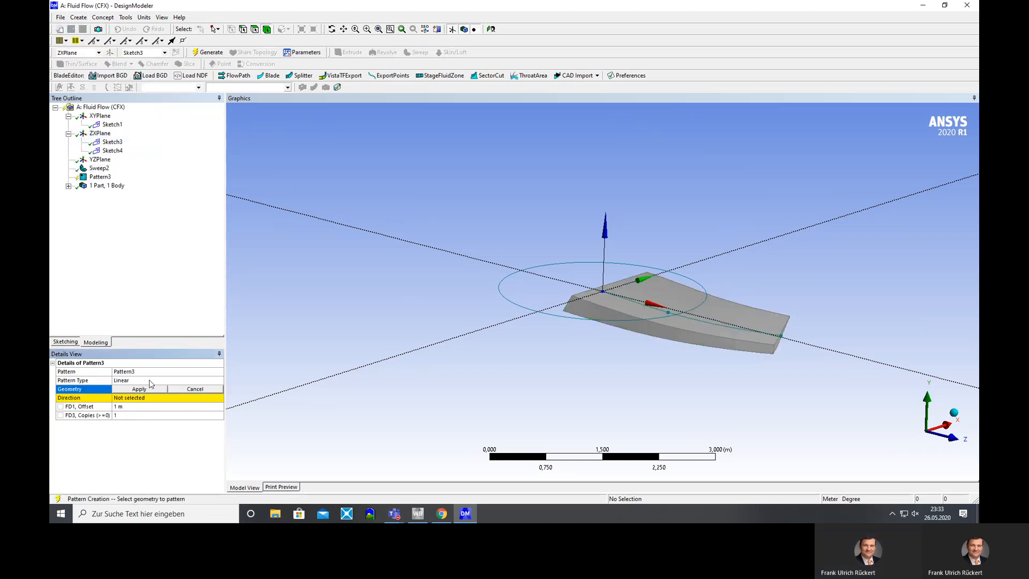
{"action": "left_click", "coordinate": [653, 324]}
{"action": "left_click", "coordinate": [141, 389]}
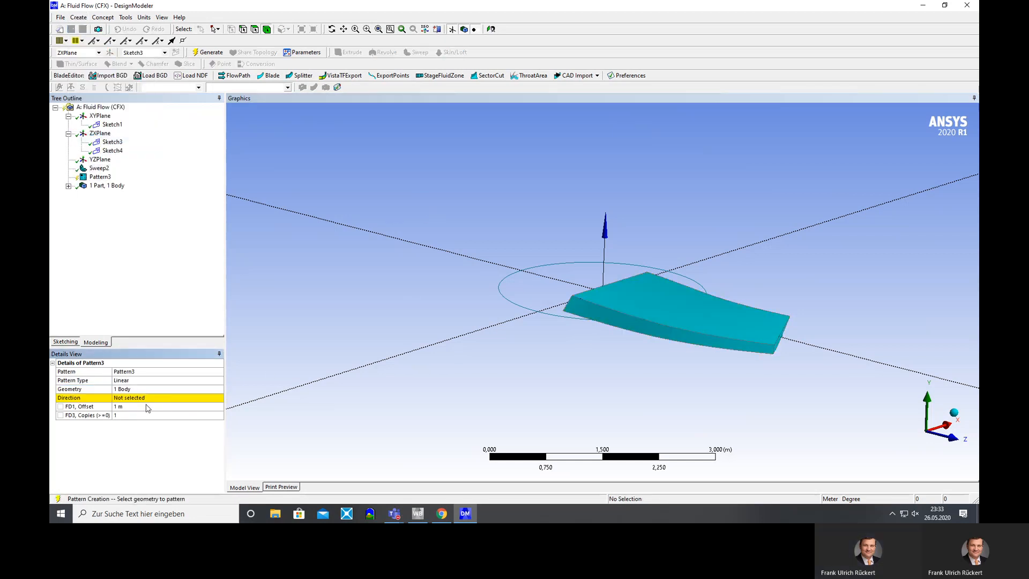
{"action": "left_click", "coordinate": [139, 381]}
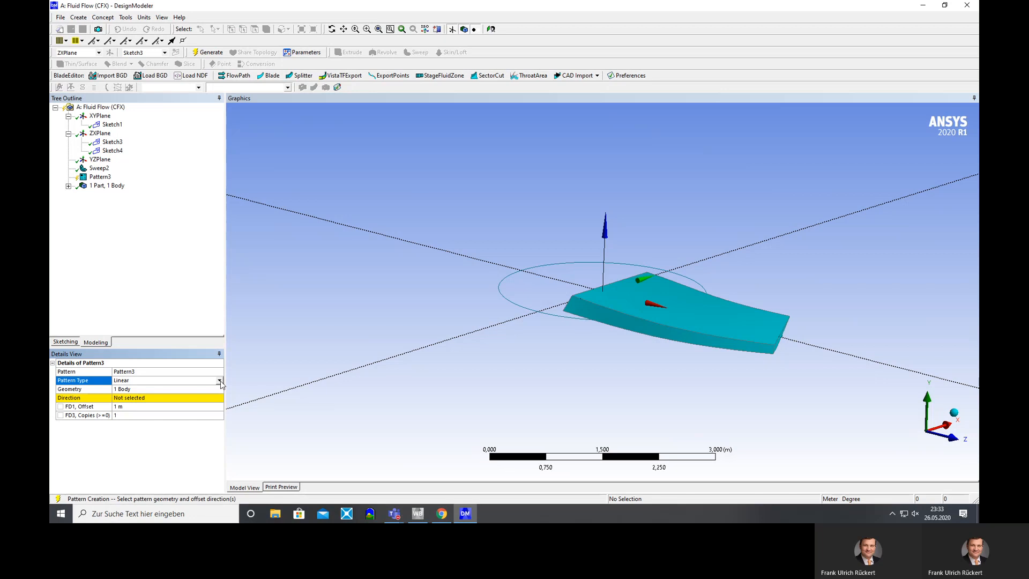
{"action": "left_click", "coordinate": [223, 381]}
{"action": "left_click", "coordinate": [136, 397]}
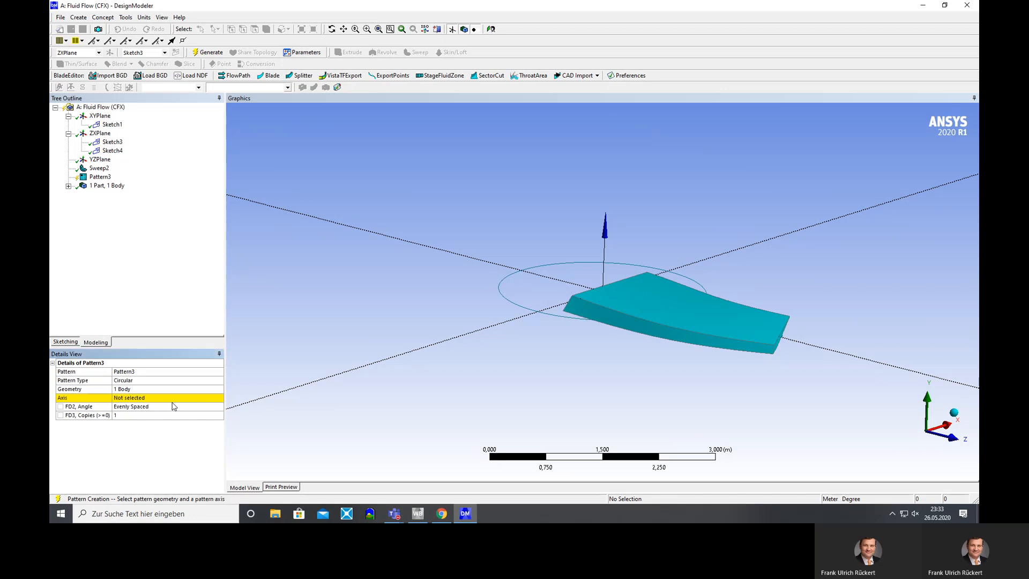
Assign the YZPlane's vertical axis as the circular pattern's axis and generate the pattern.
{"action": "left_click", "coordinate": [145, 398]}
{"action": "left_click", "coordinate": [99, 159]}
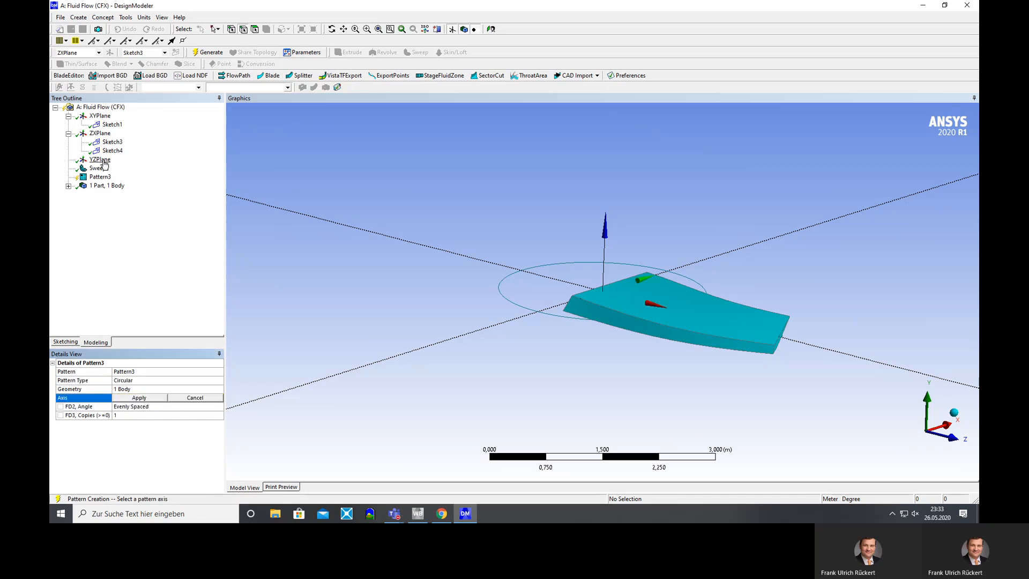
{"action": "left_click", "coordinate": [608, 185]}
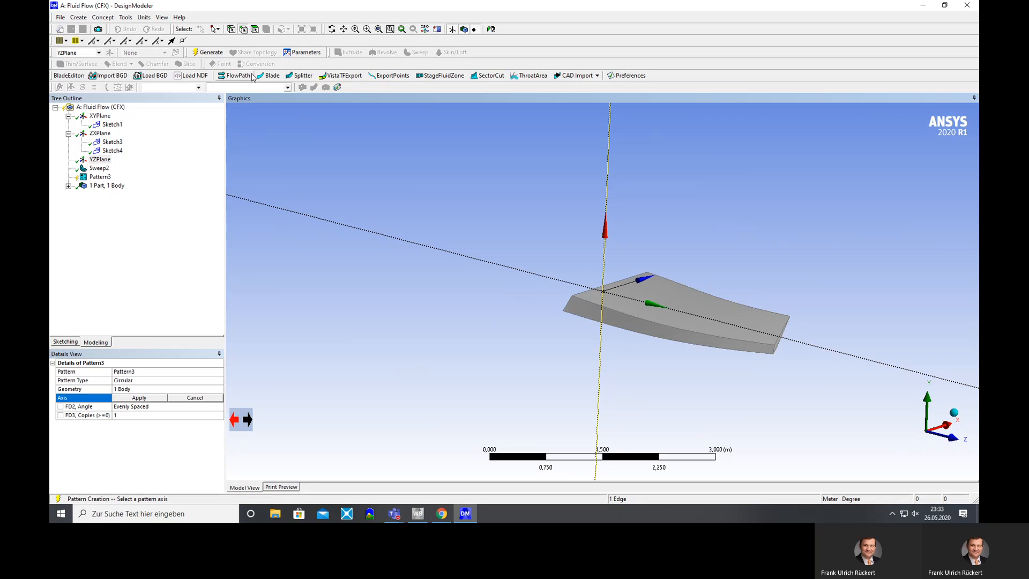
{"action": "left_click", "coordinate": [139, 398]}
{"action": "left_click", "coordinate": [208, 52]}
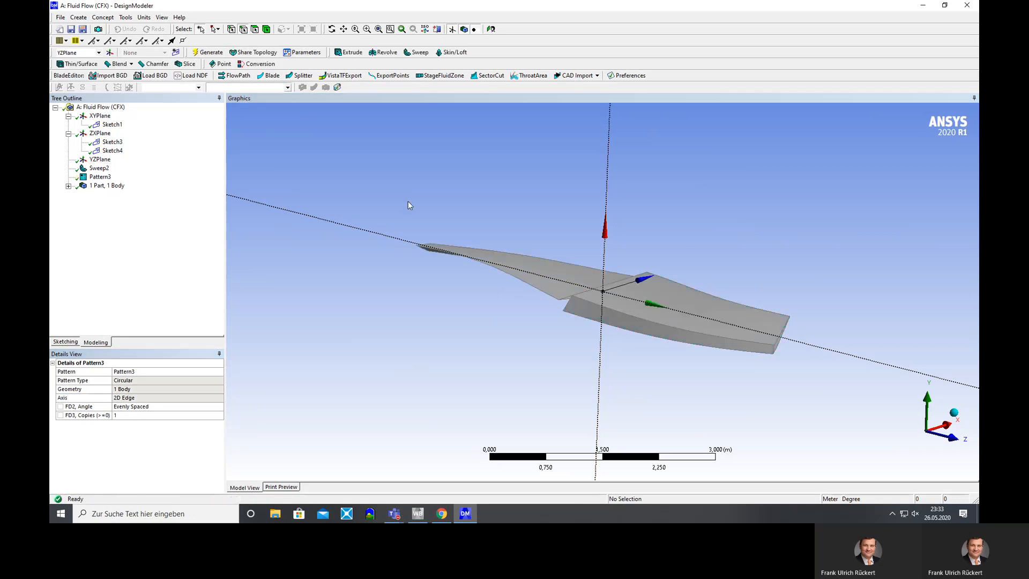
Set the blade pattern's number of copies to 2, regenerate the model and inspect the blades.
{"action": "left_click", "coordinate": [140, 415]}
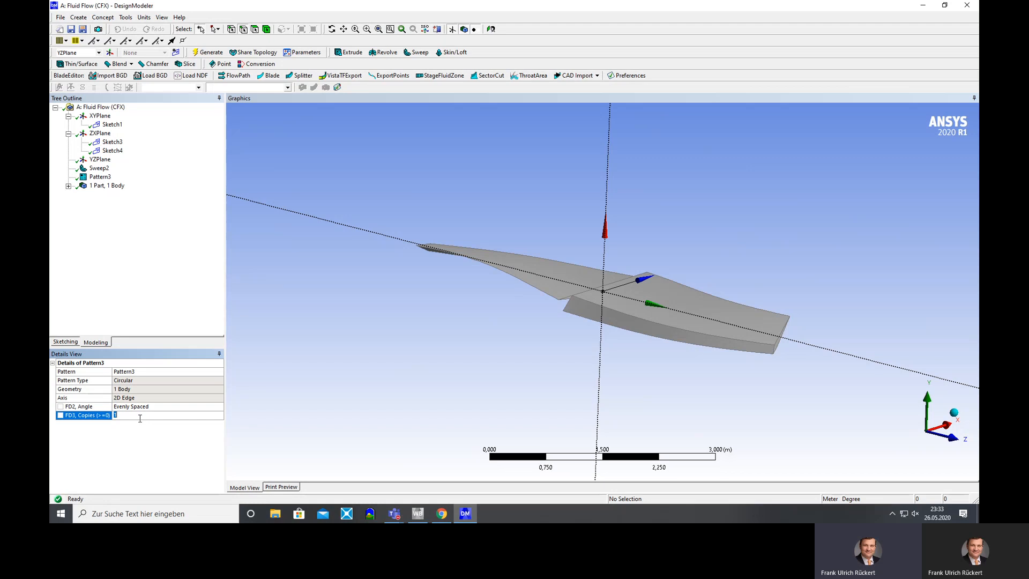
{"action": "type", "text": "2"}
{"action": "key", "text": "Return"}
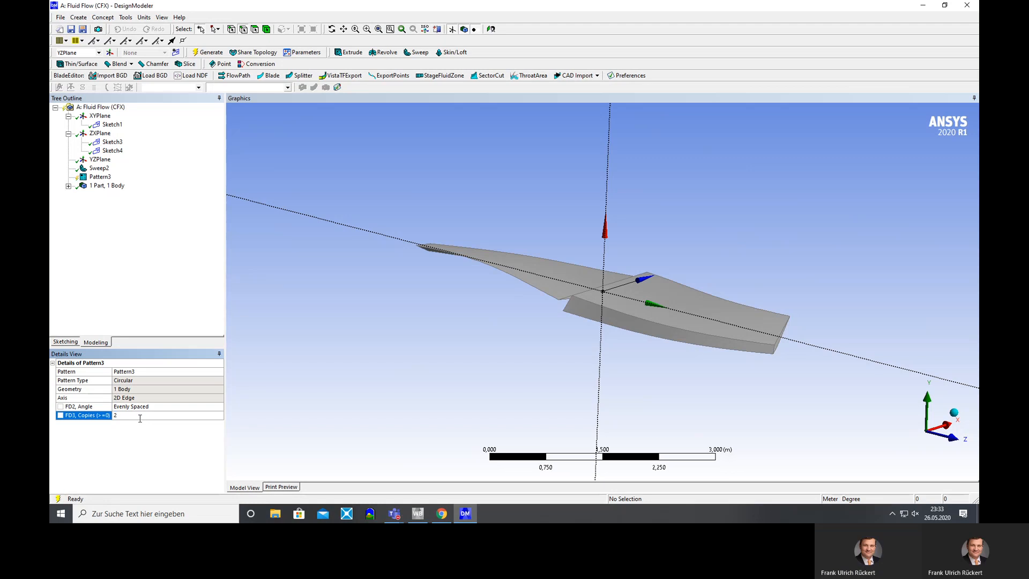
{"action": "left_click", "coordinate": [209, 52]}
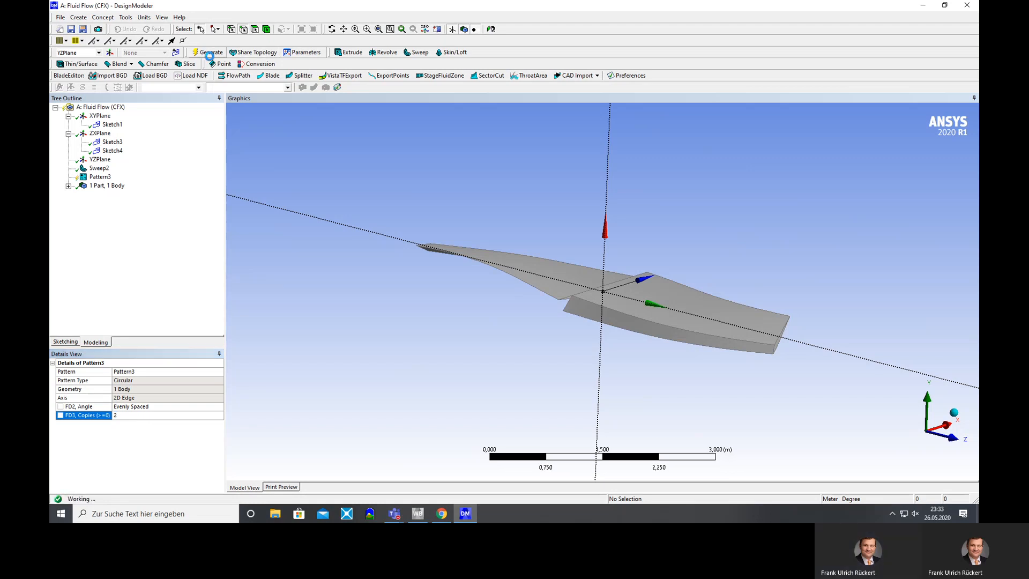
{"action": "middle_click_drag", "start_coordinate": [448, 257], "coordinate": [452, 278]}
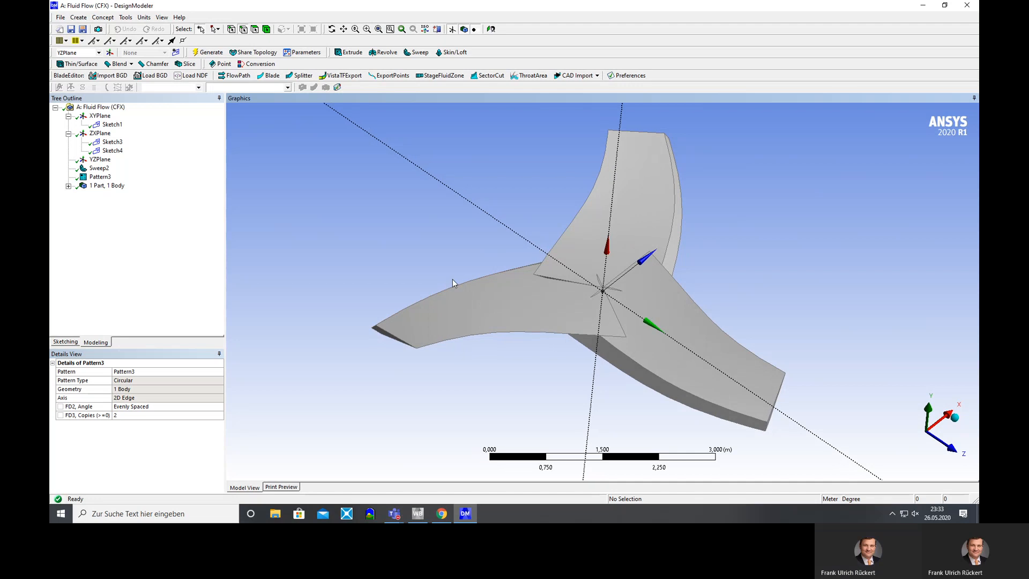
Start an extrusion of the full-circle sketch Sketch4 on the ZXPlane.
{"action": "left_click", "coordinate": [102, 161]}
{"action": "left_click", "coordinate": [99, 134]}
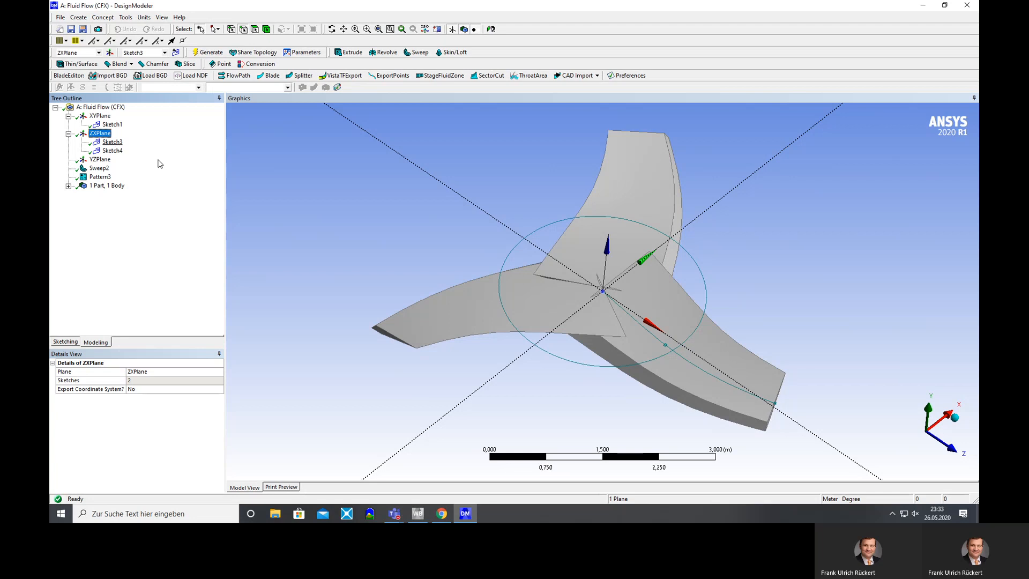
{"action": "middle_click_drag", "start_coordinate": [376, 206], "coordinate": [309, 196]}
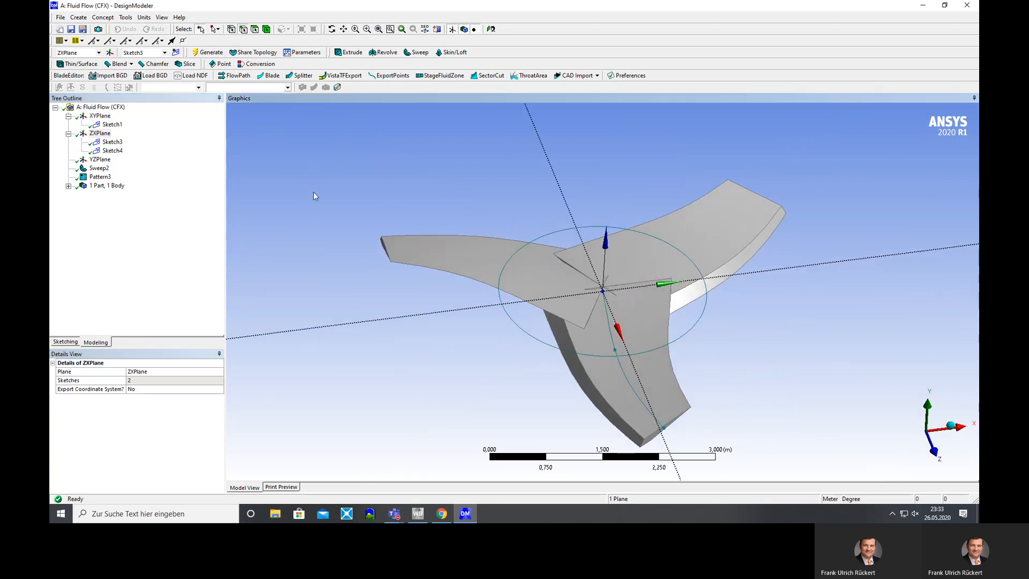
{"action": "left_click", "coordinate": [109, 143]}
{"action": "left_click", "coordinate": [112, 151]}
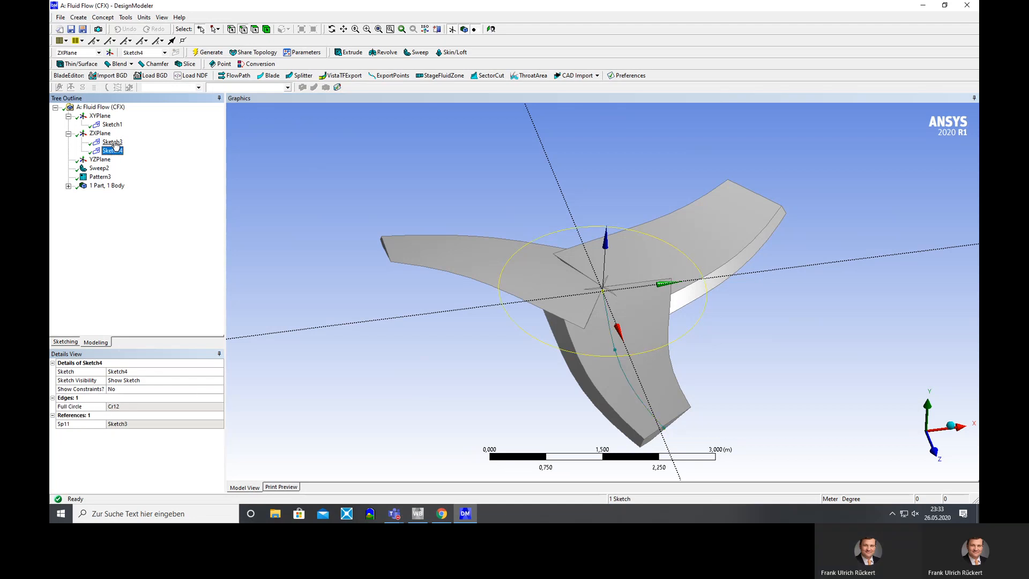
{"action": "left_click", "coordinate": [114, 143]}
{"action": "left_click", "coordinate": [113, 152]}
{"action": "left_click", "coordinate": [349, 52]}
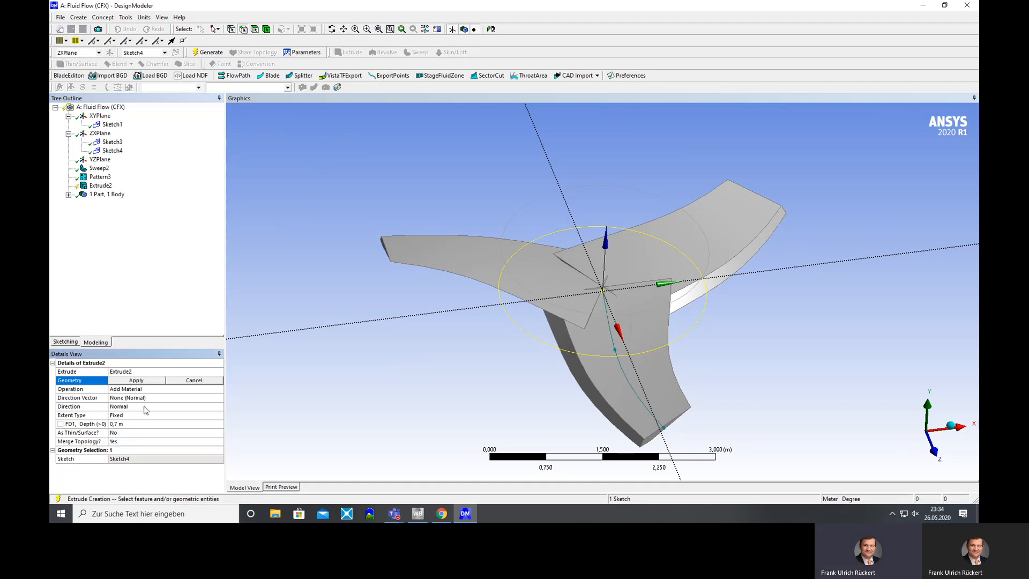
Set the circle extrusion's direction to Both - Symmetric, keep the 0,7 m depth and generate the hub.
{"action": "left_click", "coordinate": [146, 398]}
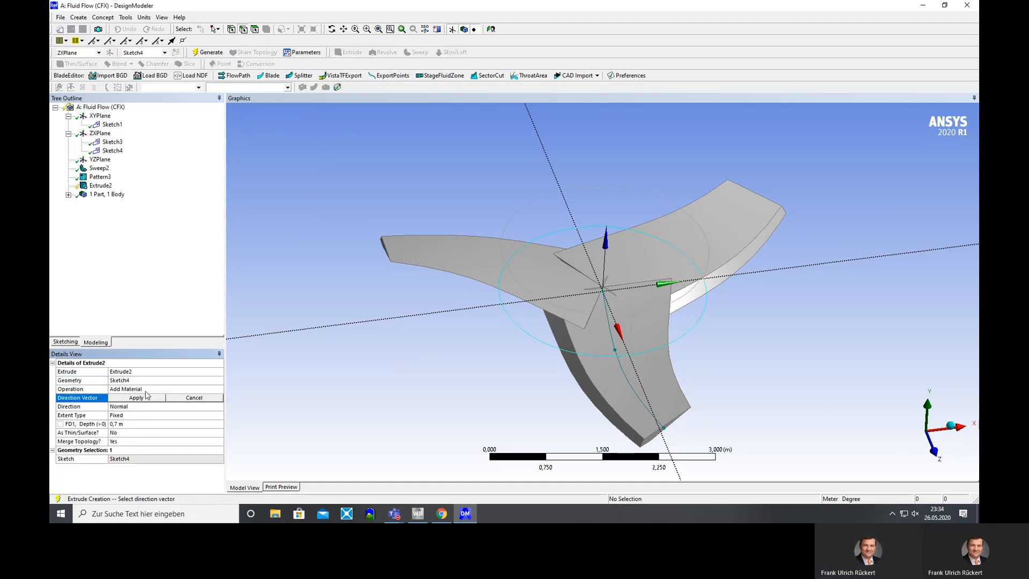
{"action": "left_click", "coordinate": [146, 396]}
{"action": "left_click", "coordinate": [146, 398]}
{"action": "left_click", "coordinate": [147, 407]}
{"action": "left_click", "coordinate": [219, 407]}
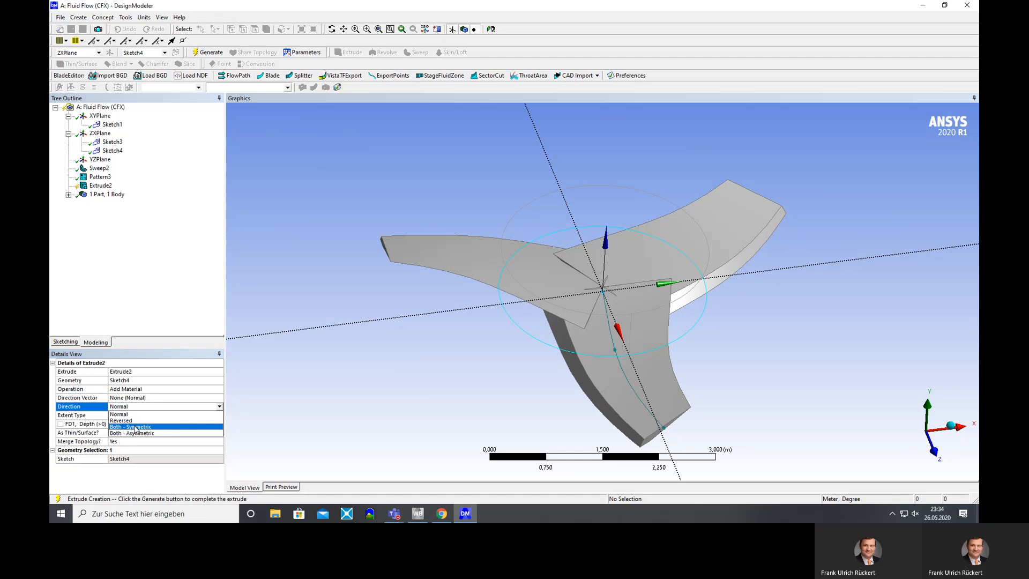
{"action": "left_click", "coordinate": [138, 427]}
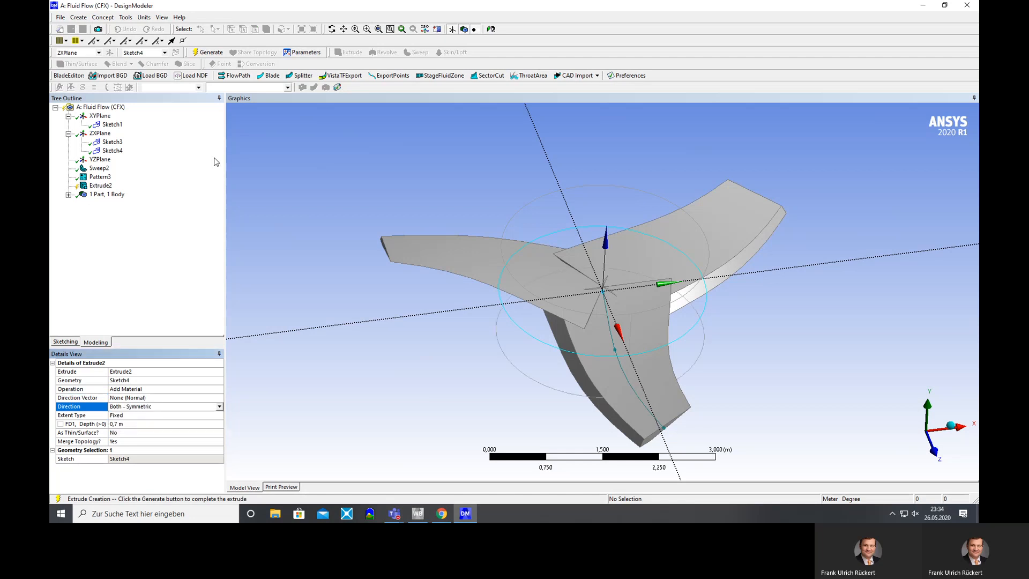
{"action": "left_click", "coordinate": [211, 52]}
{"action": "middle_click_drag", "start_coordinate": [343, 272], "coordinate": [423, 270]}
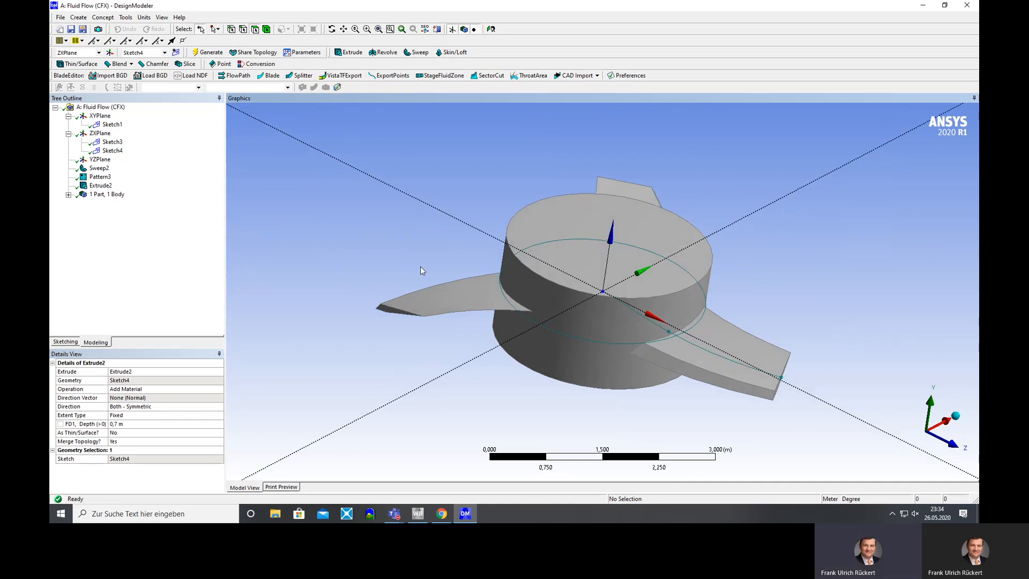
Add a fixed-radius blend of 0,1 m to the circular edge of the hub's upper face and generate it.
{"action": "left_click", "coordinate": [120, 64]}
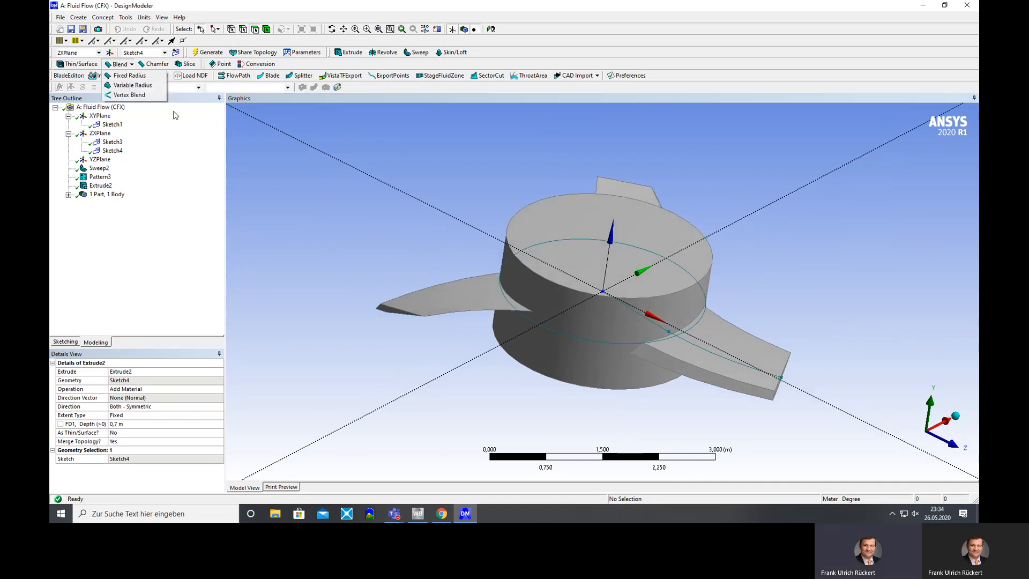
{"action": "left_click", "coordinate": [129, 76]}
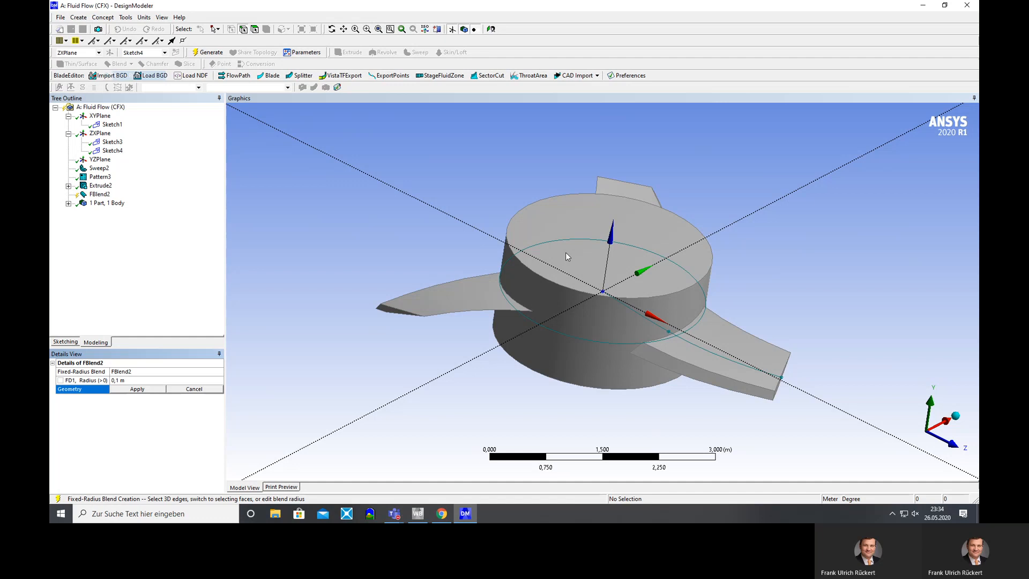
{"action": "left_click", "coordinate": [558, 288]}
{"action": "left_click", "coordinate": [138, 389]}
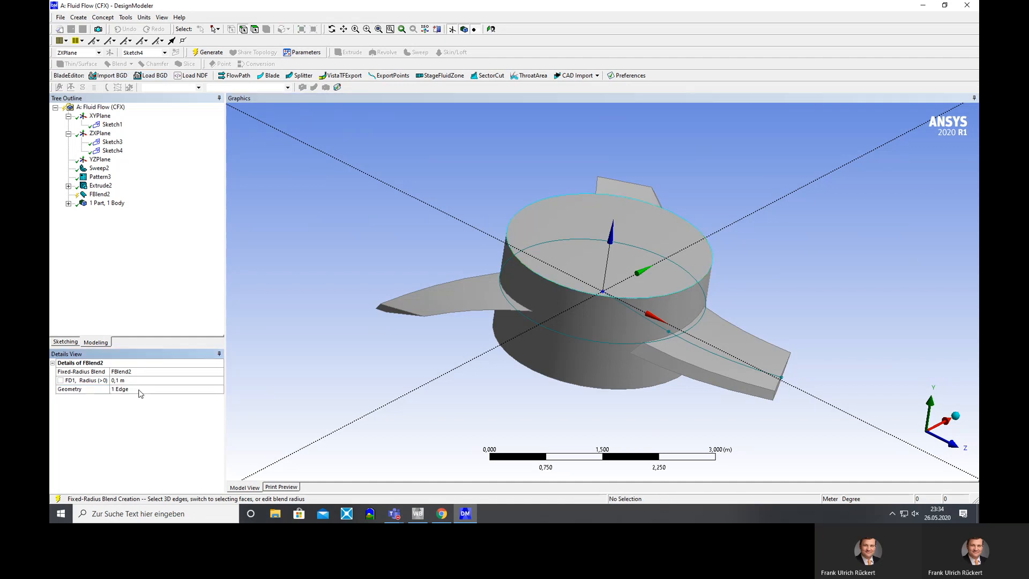
{"action": "key", "text": "F5"}
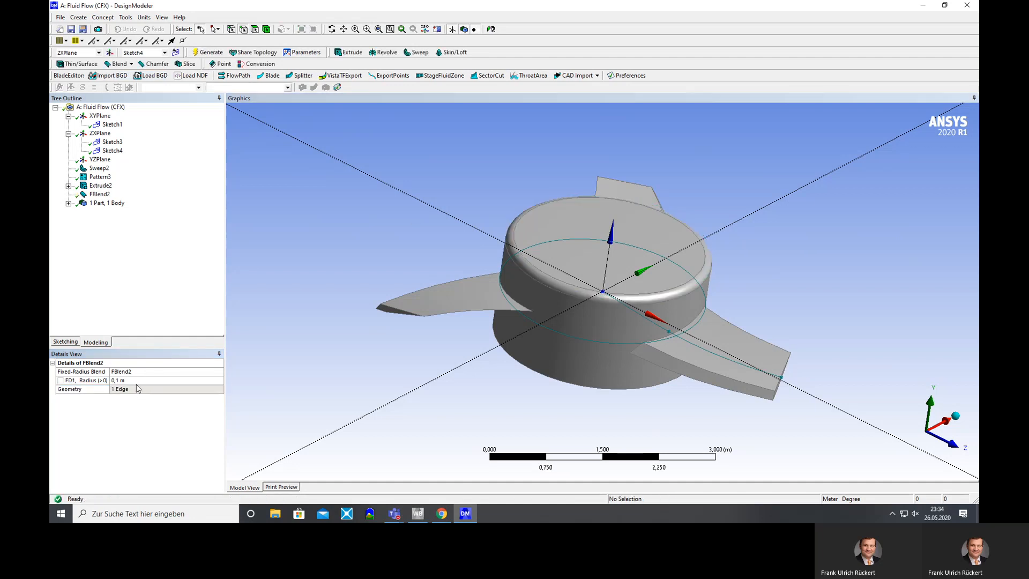
Set the hub edge blend's radius to 0,3 m and regenerate the model.
{"action": "left_click", "coordinate": [128, 381]}
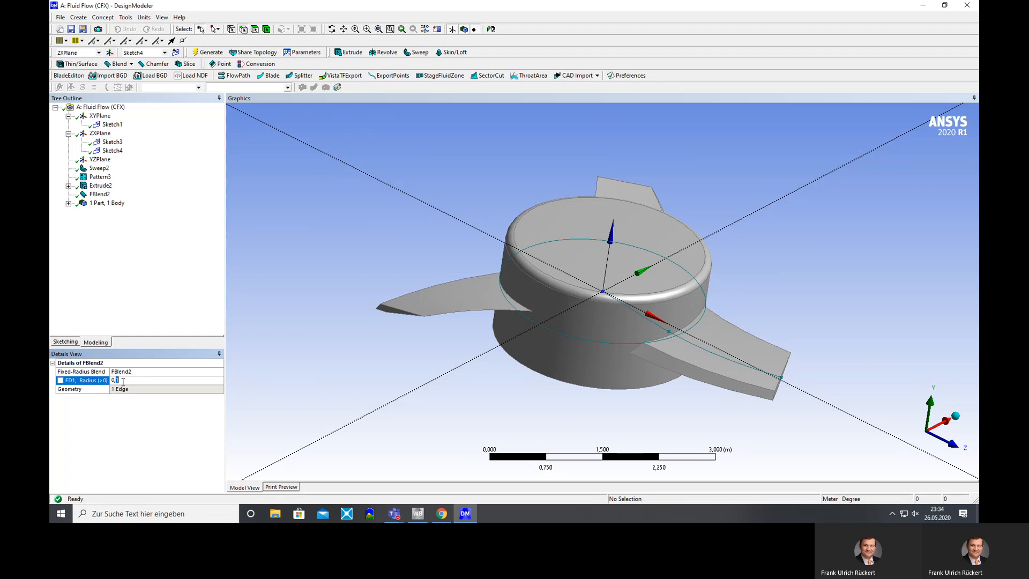
{"action": "type", "text": "3"}
{"action": "key", "text": "Return"}
{"action": "left_click", "coordinate": [208, 52]}
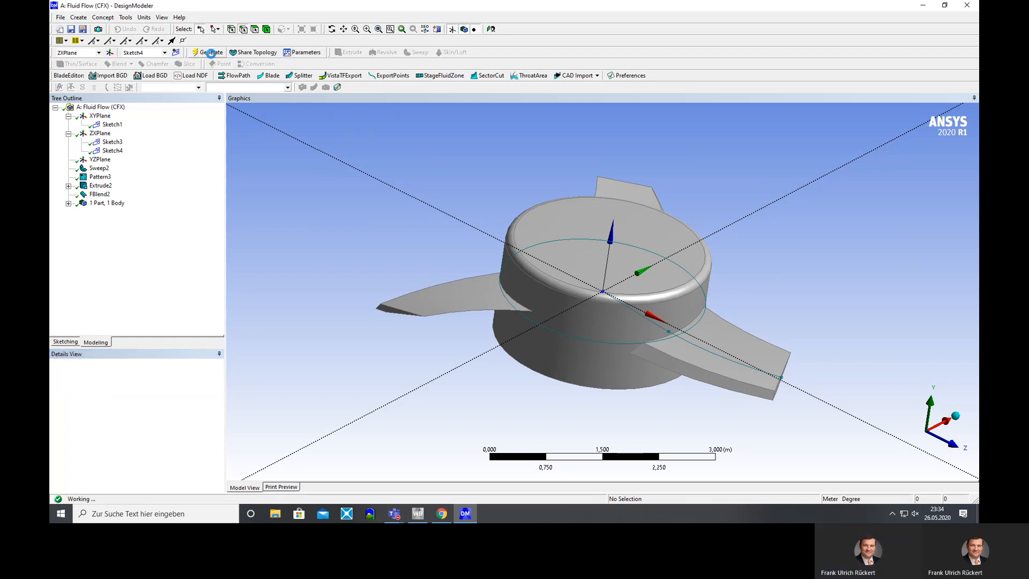
{"action": "middle_click_drag", "start_coordinate": [420, 218], "coordinate": [728, 229]}
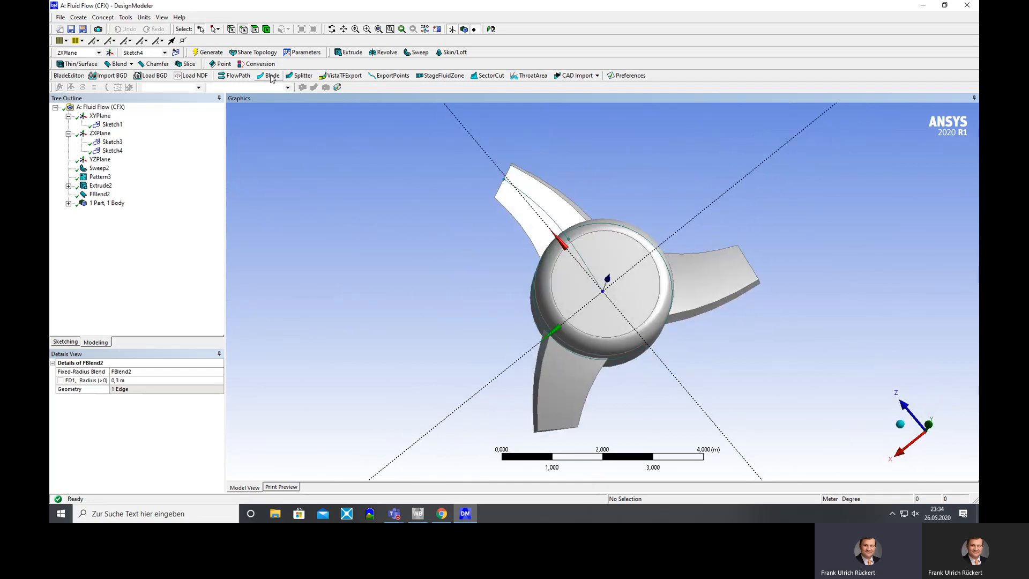
Create an enclosure around the propeller and set its shape to Sphere.
{"action": "left_click", "coordinate": [102, 17]}
{"action": "mouse_move", "coordinate": [80, 19]}
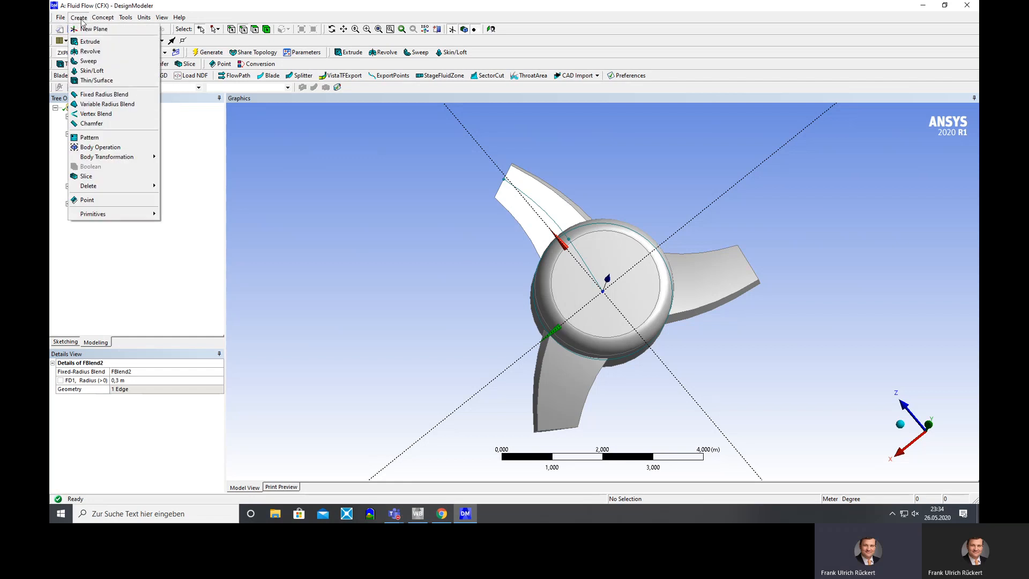
{"action": "mouse_move", "coordinate": [125, 17]}
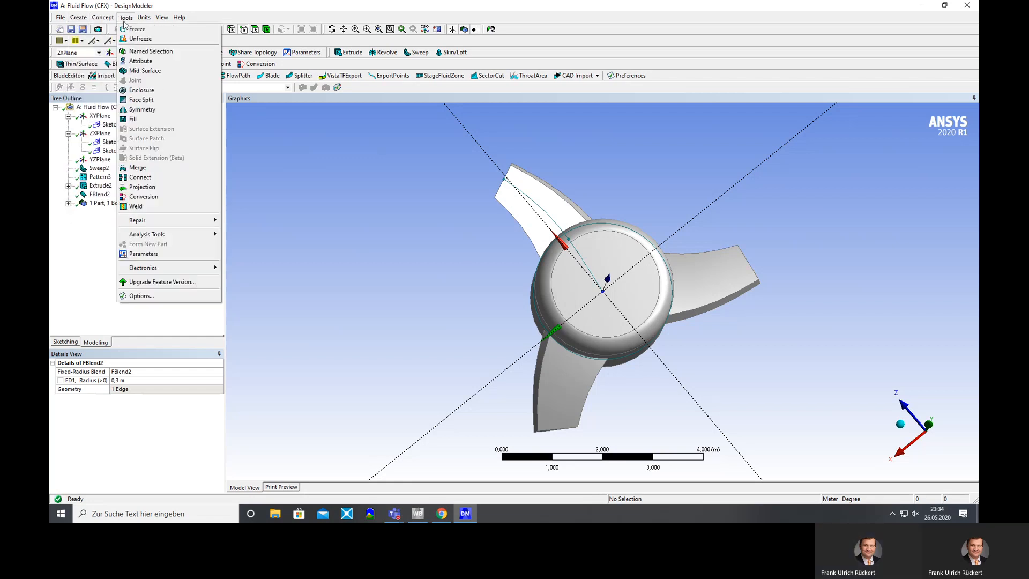
{"action": "left_click", "coordinate": [141, 90]}
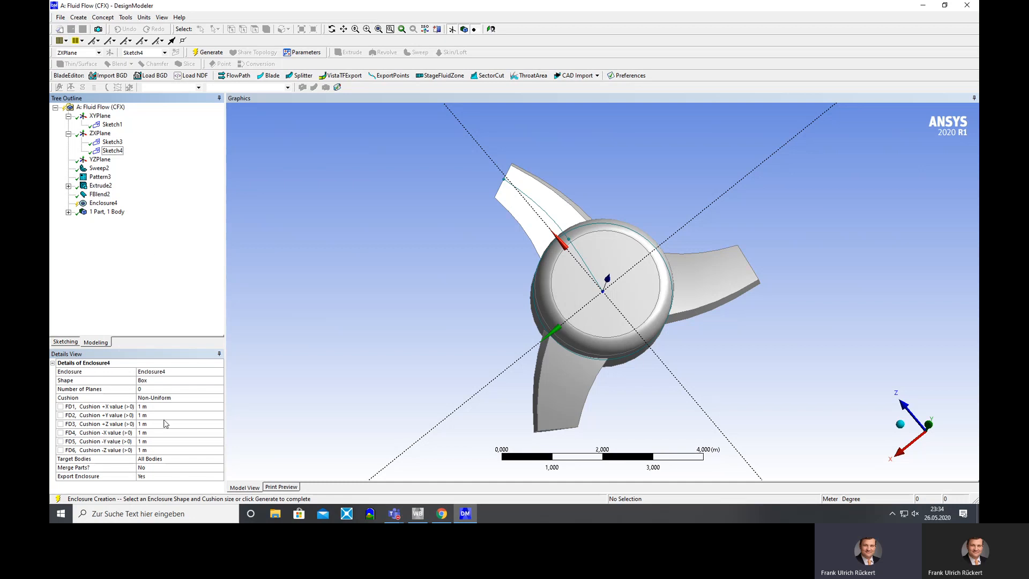
{"action": "left_click", "coordinate": [170, 381]}
{"action": "left_click", "coordinate": [219, 380]}
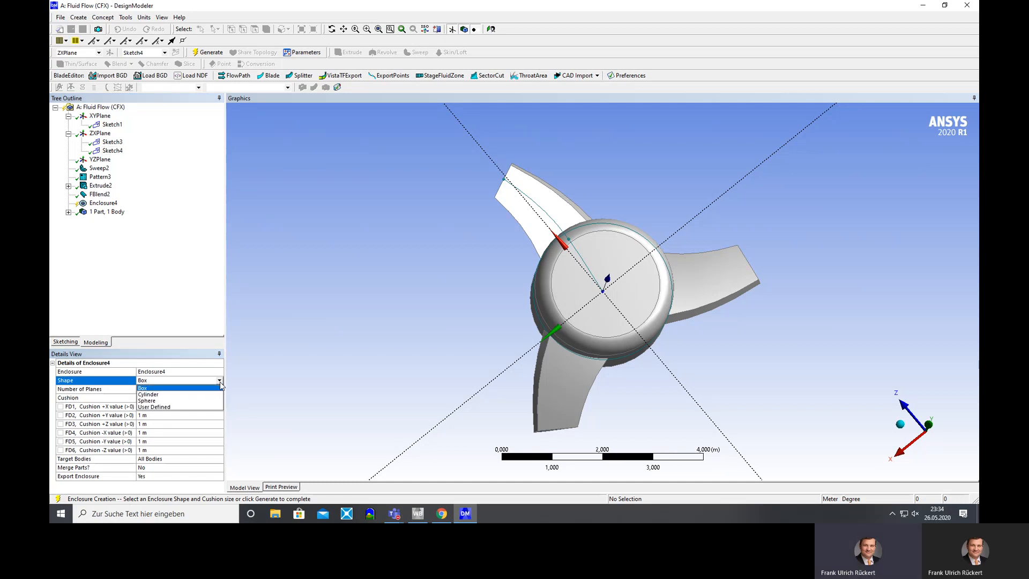
{"action": "left_click", "coordinate": [167, 398]}
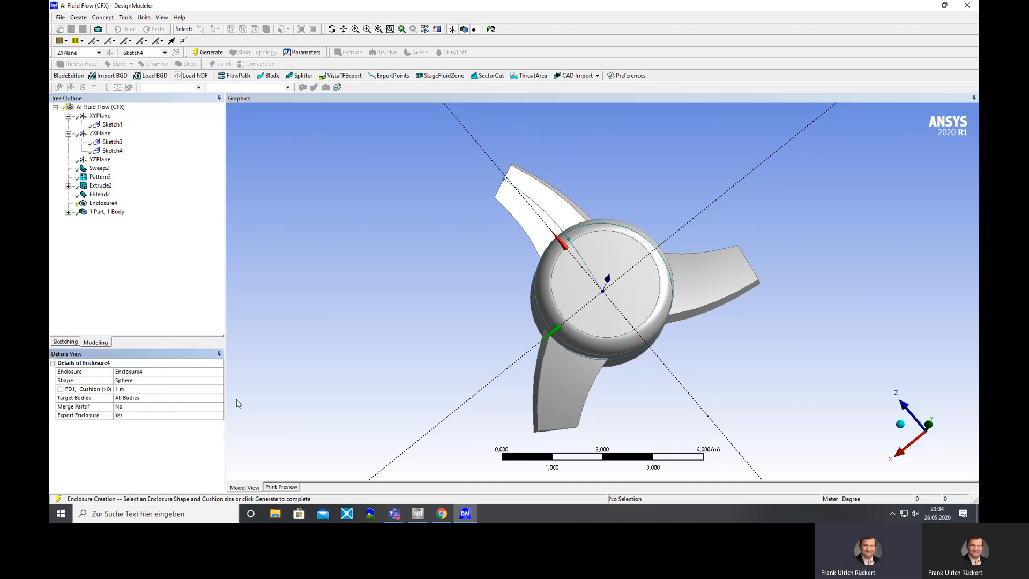
Set the spherical enclosure's cushion to 2 m, generate it and inspect the enclosed propeller.
{"action": "left_click", "coordinate": [134, 390]}
{"action": "type", "text": "2"}
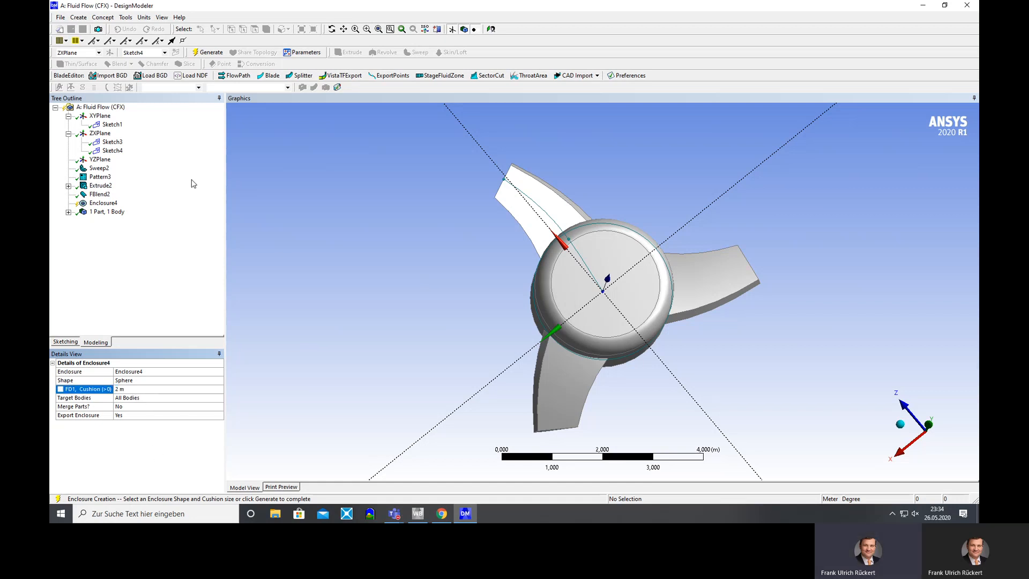
{"action": "left_click", "coordinate": [209, 52]}
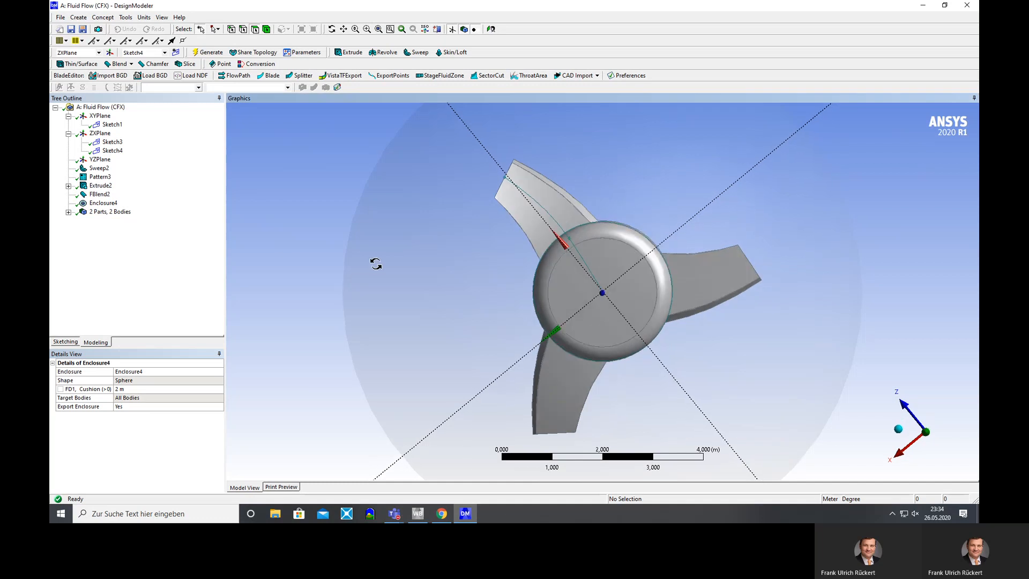
{"action": "scroll", "coordinate": [375, 260], "scroll_direction": "up", "scroll_amount": 2}
{"action": "scroll", "coordinate": [378, 261], "scroll_direction": "down", "scroll_amount": 3}
{"action": "middle_click_drag", "start_coordinate": [381, 260], "coordinate": [402, 218]}
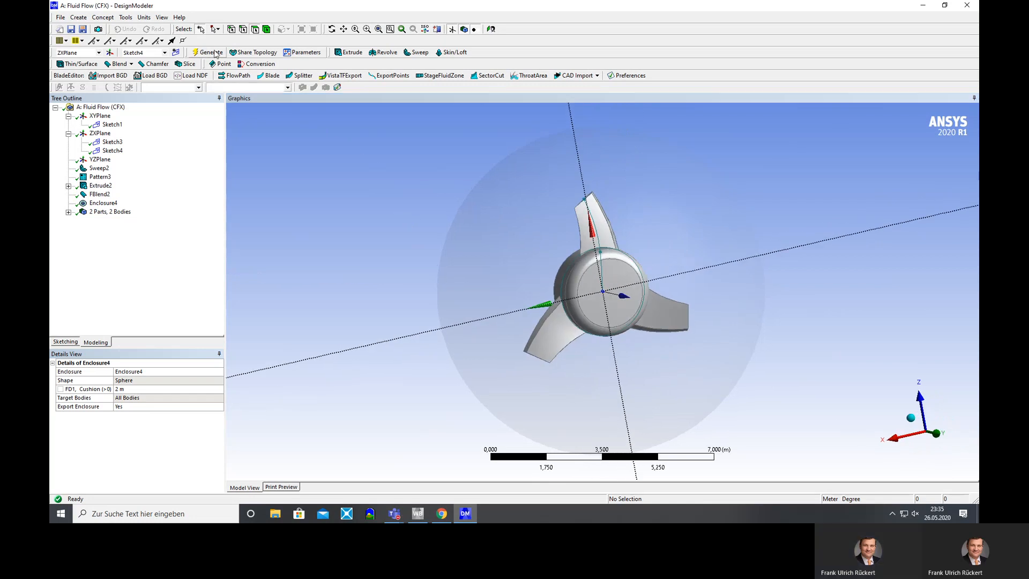
{"action": "middle_click_drag", "start_coordinate": [300, 223], "coordinate": [356, 225]}
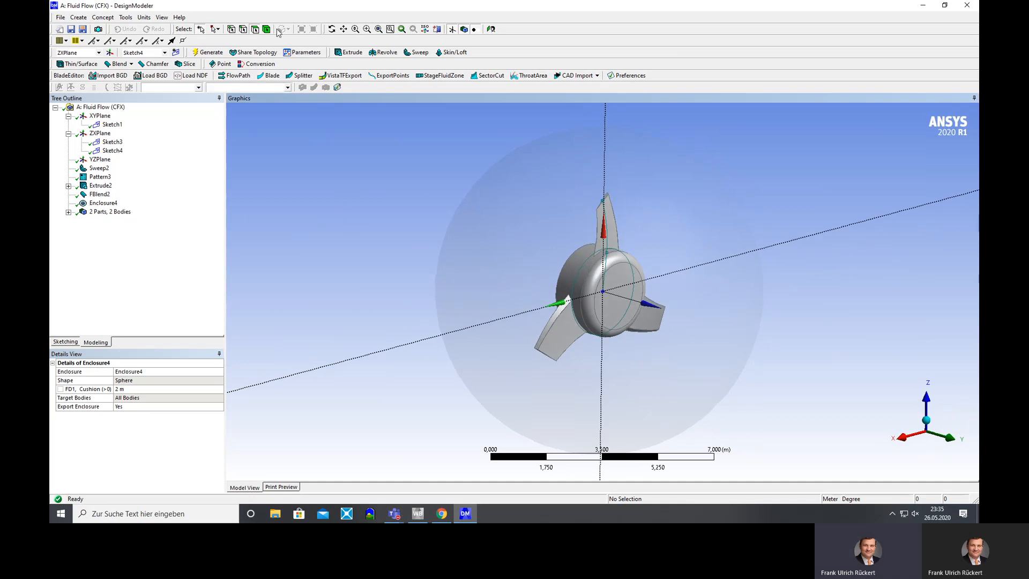
Create a named selection called Opening from the enclosure's outer spherical face and generate it.
{"action": "left_click", "coordinate": [702, 320]}
{"action": "right_click", "coordinate": [704, 316]}
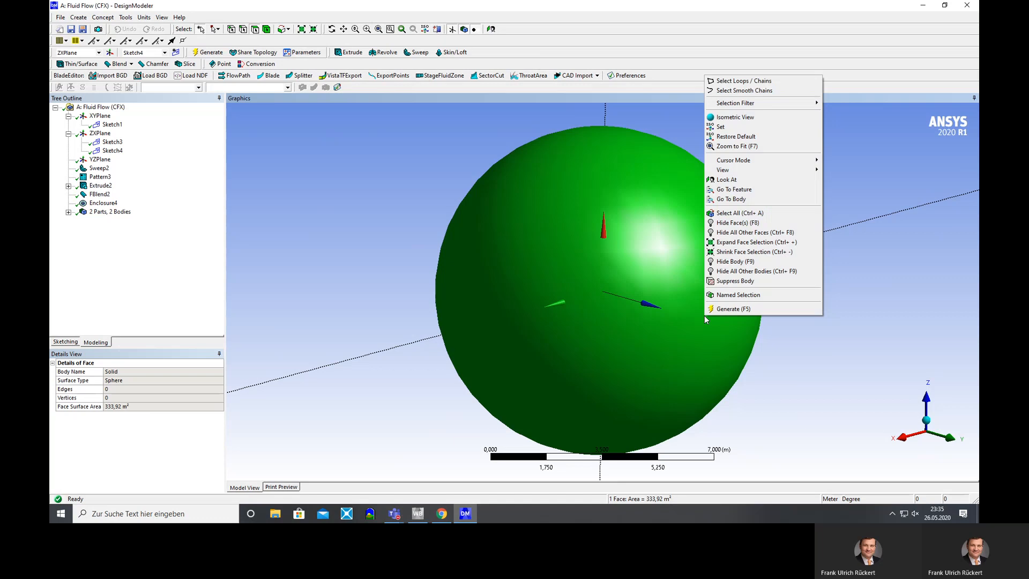
{"action": "left_click", "coordinate": [733, 295]}
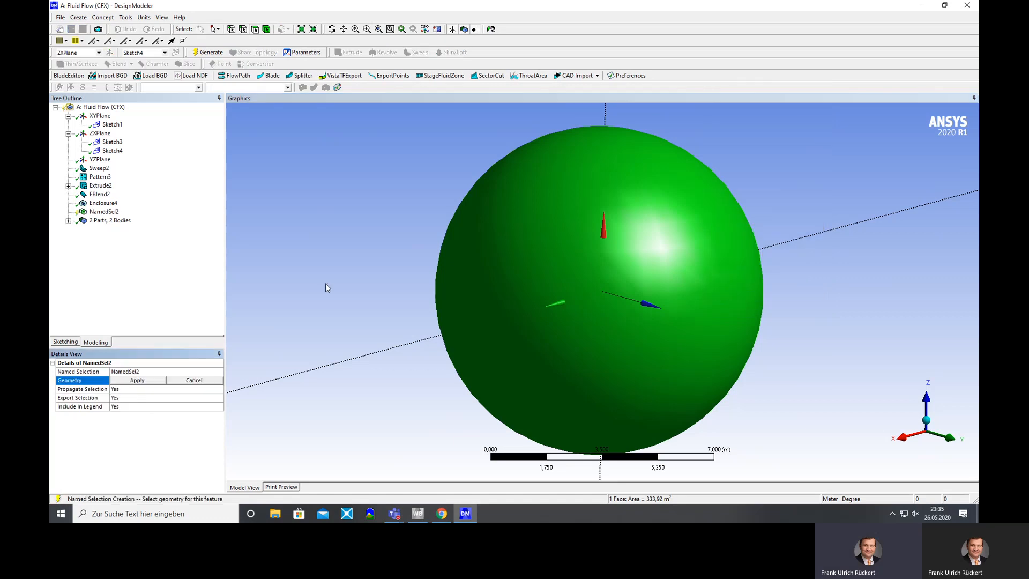
{"action": "left_click", "coordinate": [138, 381]}
{"action": "left_click", "coordinate": [150, 373]}
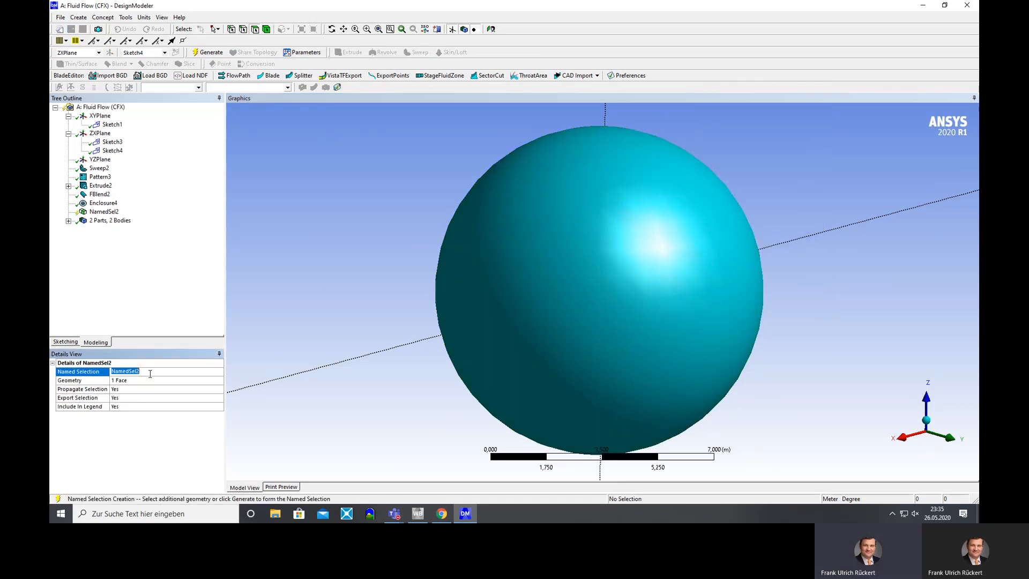
{"action": "type", "text": "Opening"}
{"action": "key", "text": "Return"}
{"action": "left_click", "coordinate": [200, 51]}
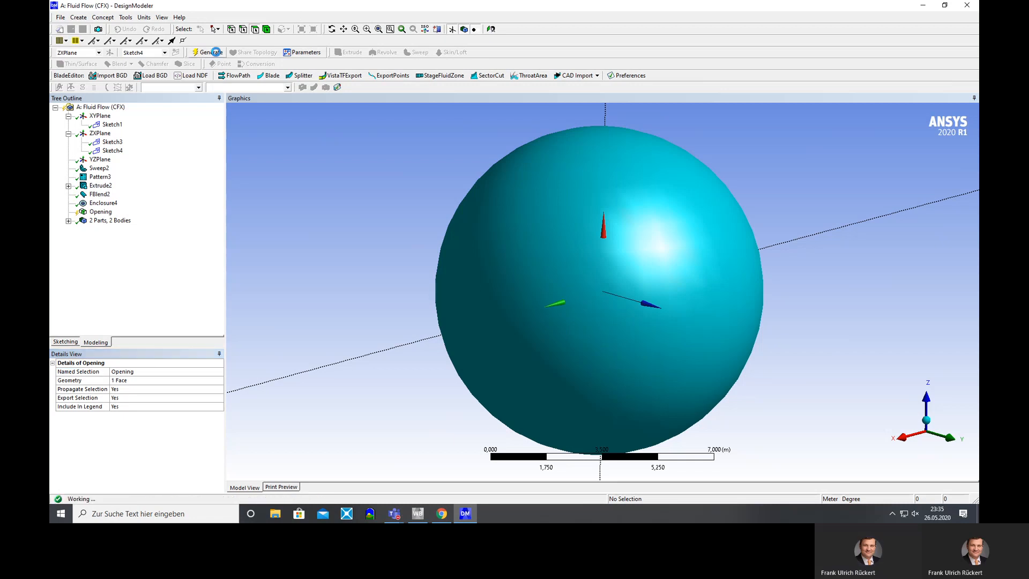
Check the two bodies and suppress the solid propeller body, keeping the fluid enclosure active.
{"action": "left_click", "coordinate": [69, 221]}
{"action": "left_click", "coordinate": [100, 212]}
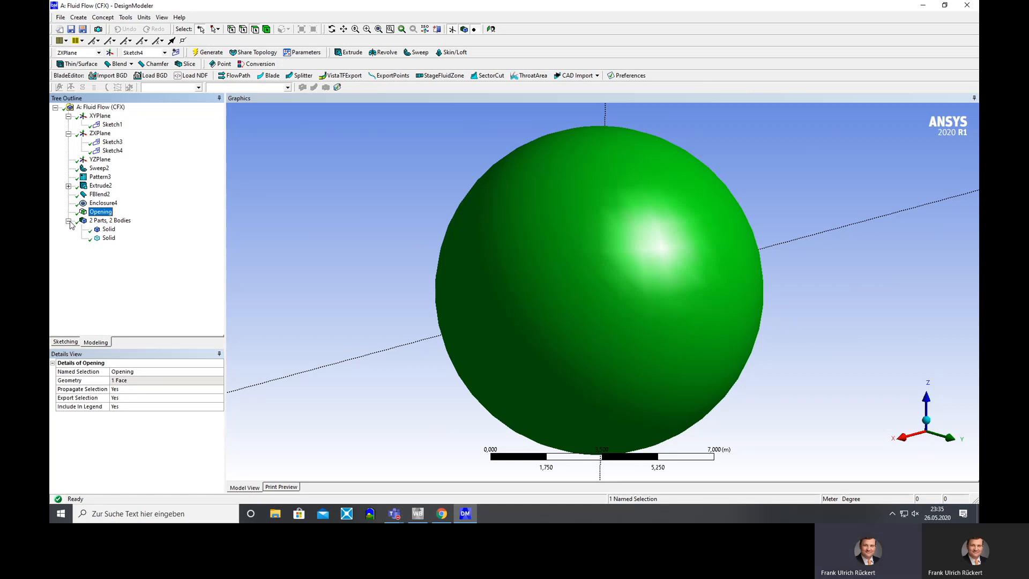
{"action": "left_click", "coordinate": [109, 229]}
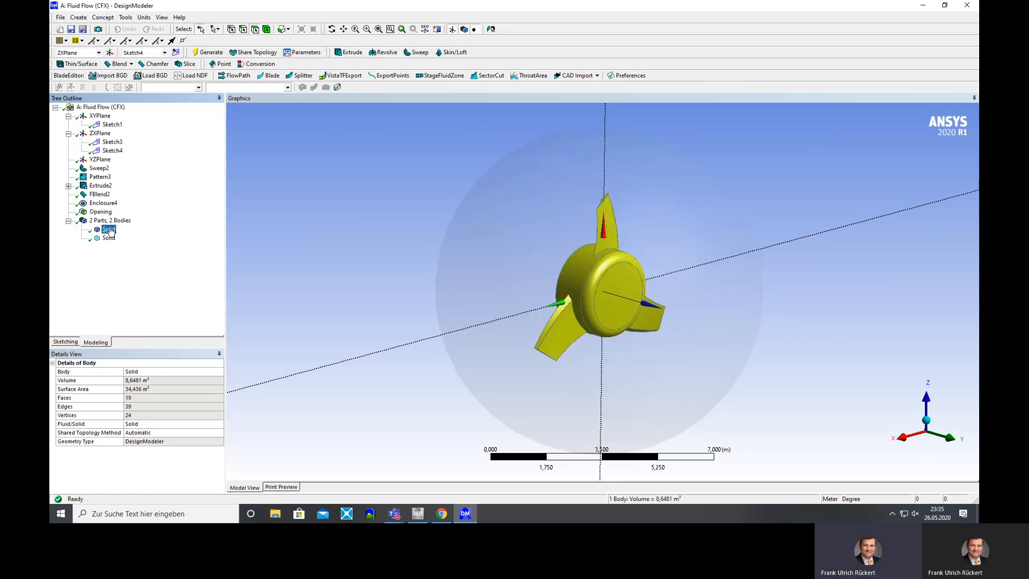
{"action": "left_click", "coordinate": [108, 238]}
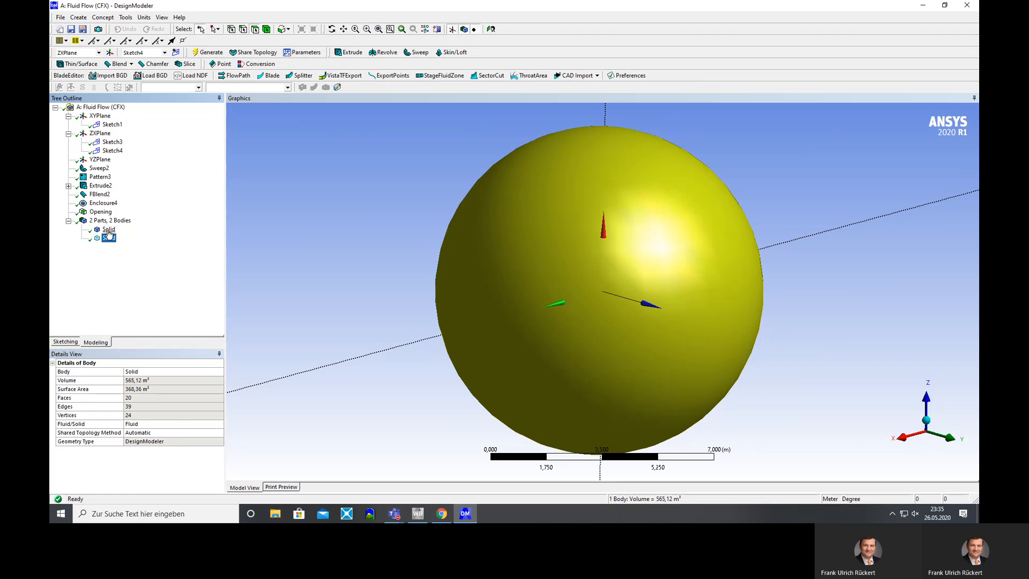
{"action": "left_click", "coordinate": [109, 230]}
{"action": "right_click", "coordinate": [109, 230]}
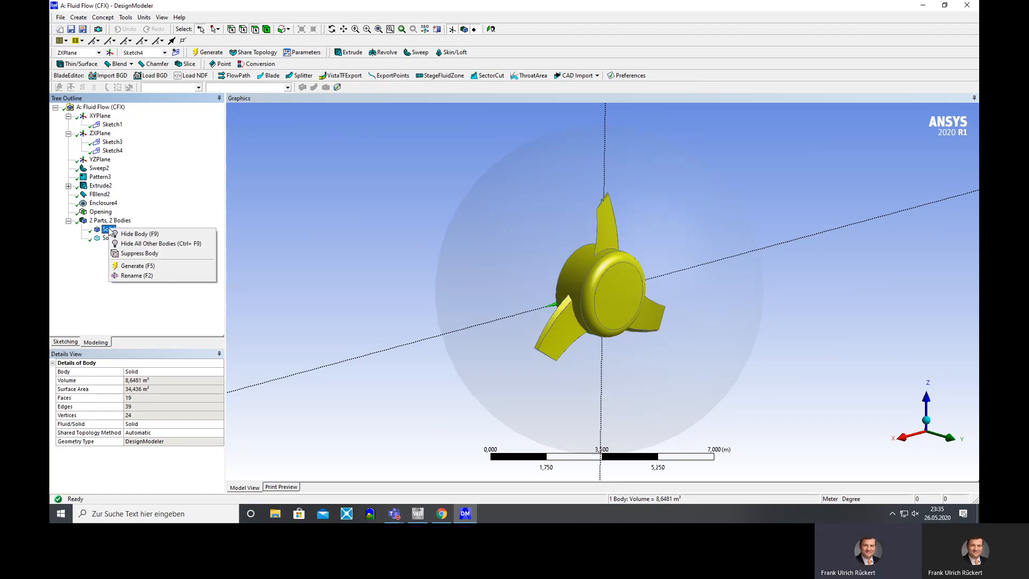
{"action": "left_click", "coordinate": [137, 254]}
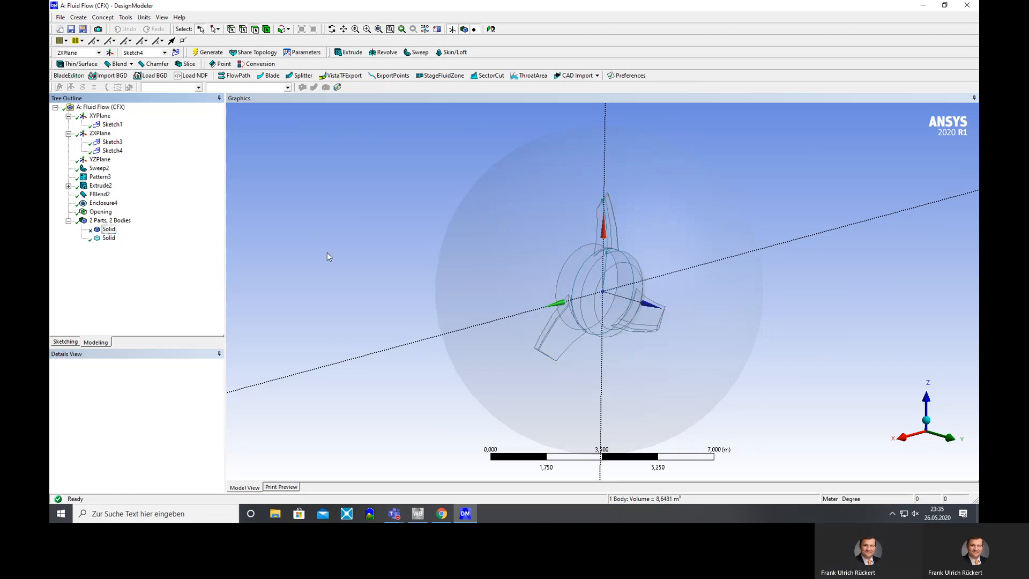
{"action": "left_click", "coordinate": [108, 238]}
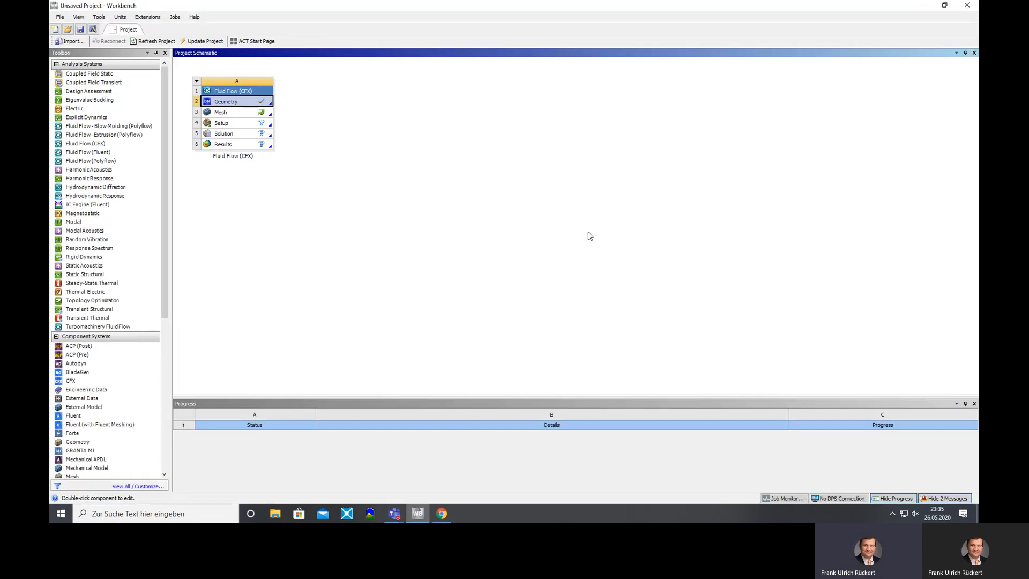
Open the Mesh cell with the upstream geometry re-read and try to generate the mesh for the fluid enclosure.
{"action": "right_click", "coordinate": [246, 117]}
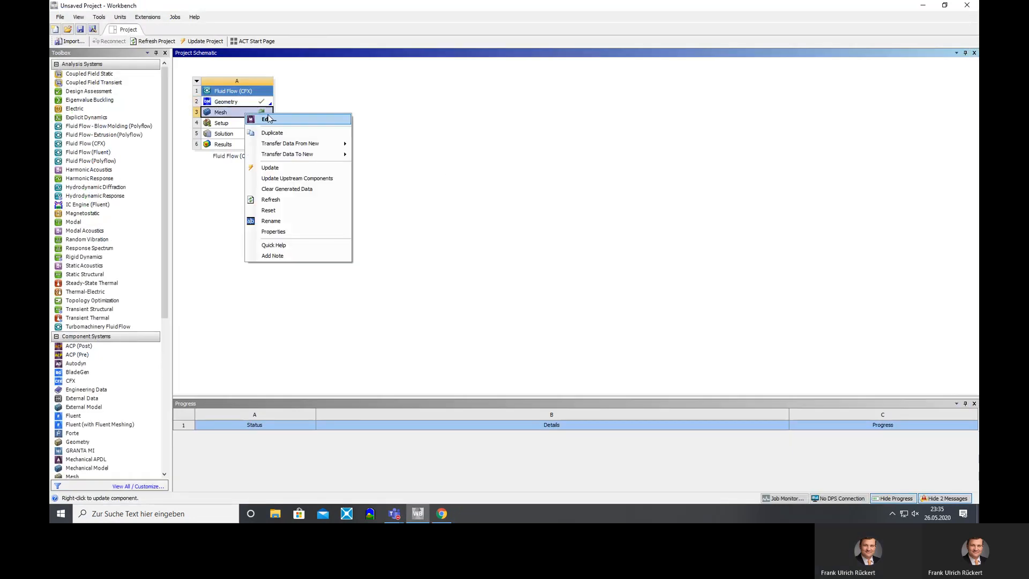
{"action": "left_click", "coordinate": [267, 119]}
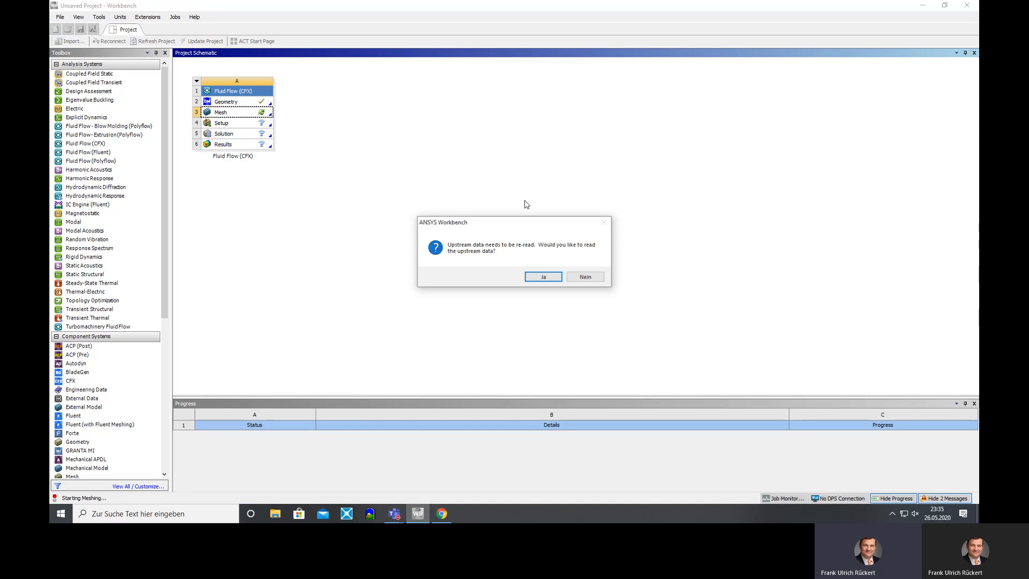
{"action": "left_click", "coordinate": [547, 278]}
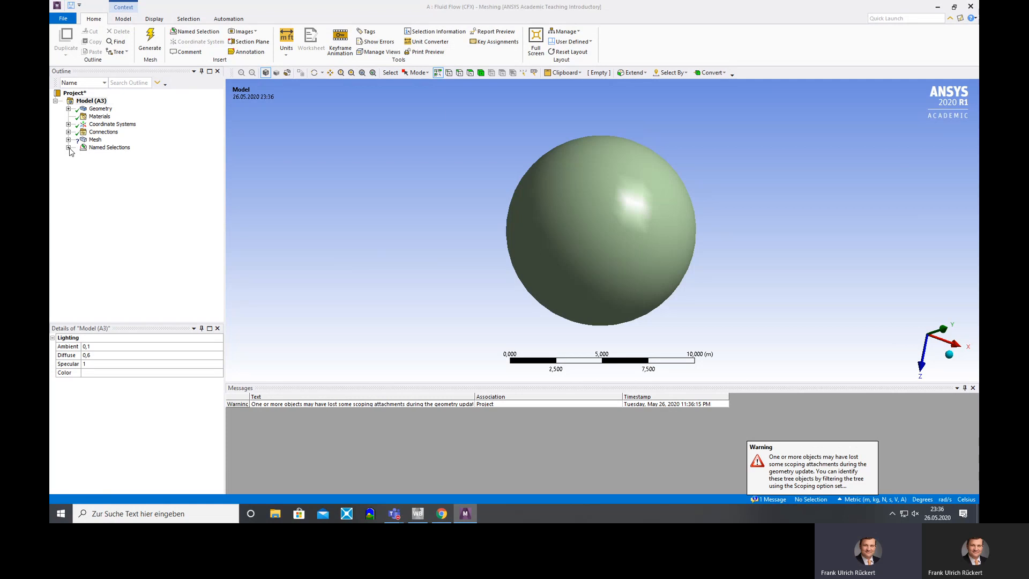
{"action": "left_click", "coordinate": [68, 108]}
{"action": "left_click", "coordinate": [109, 117]}
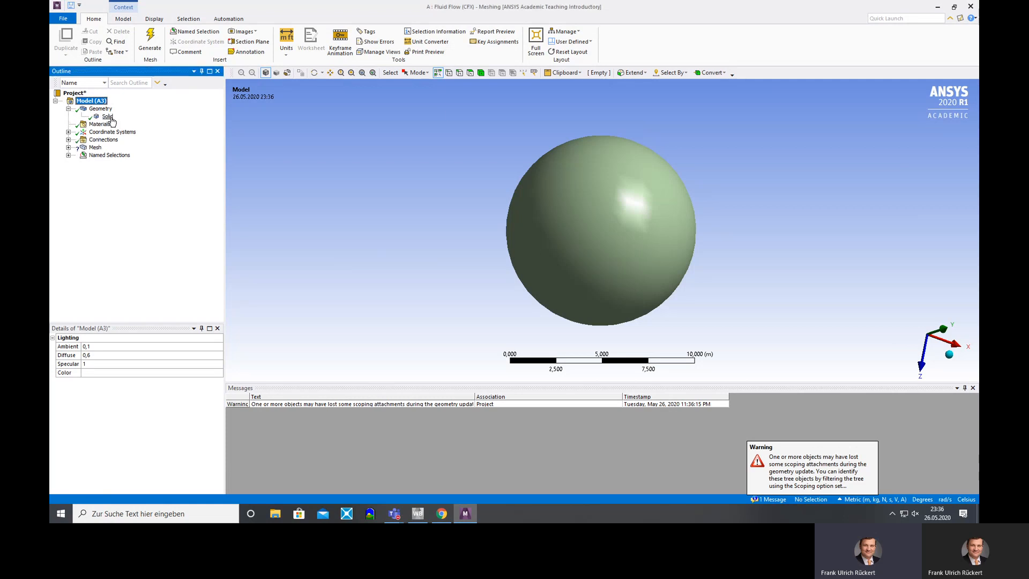
{"action": "left_click", "coordinate": [94, 148]}
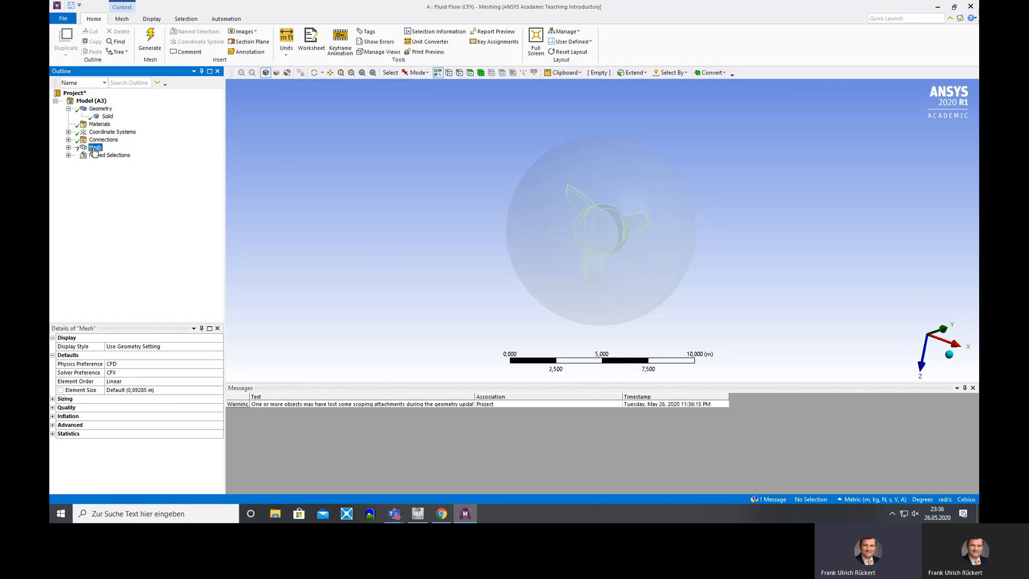
{"action": "left_click", "coordinate": [153, 39]}
{"action": "left_click", "coordinate": [363, 224]}
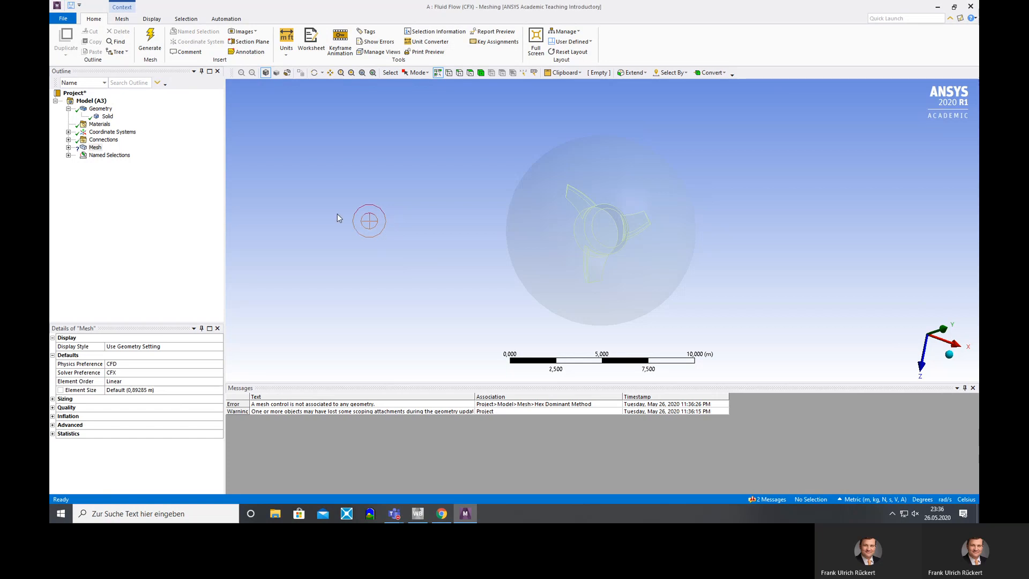
Check the fluid body and the Opening named selection, and retry the mesh generation before closing the meshing session.
{"action": "double_click", "coordinate": [99, 155]}
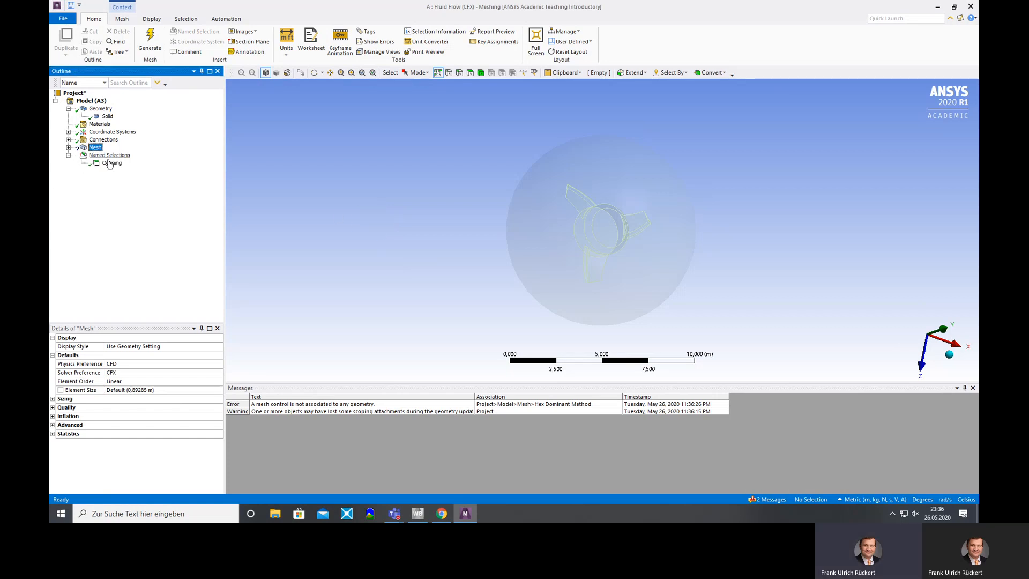
{"action": "left_click", "coordinate": [105, 117]}
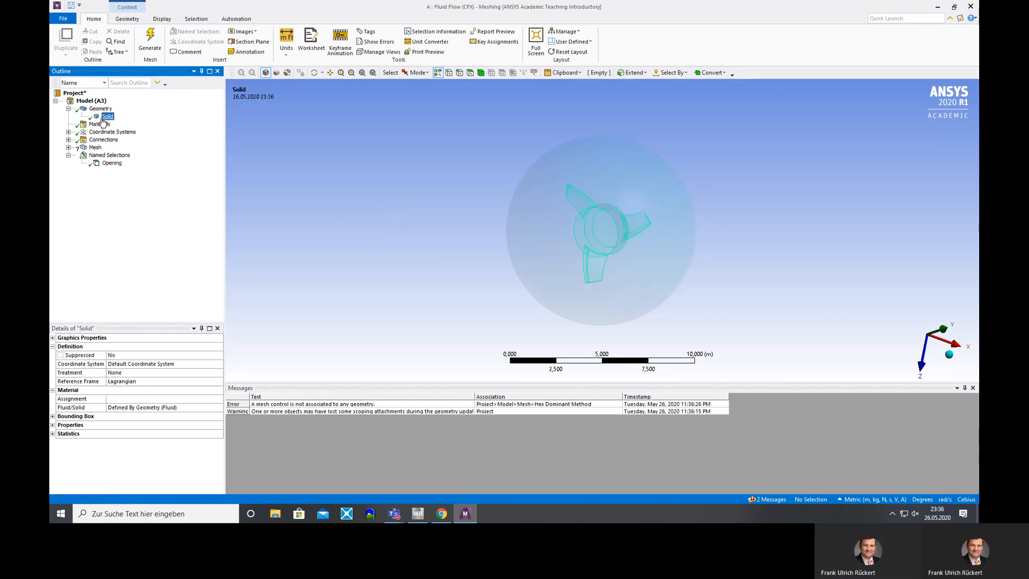
{"action": "left_click", "coordinate": [110, 163]}
{"action": "left_click", "coordinate": [95, 148]}
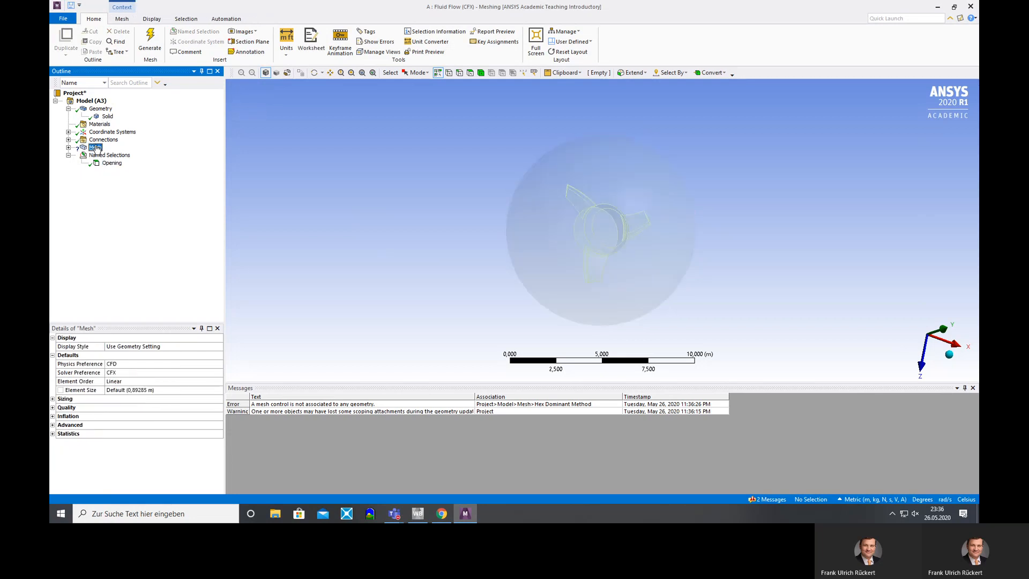
{"action": "left_click", "coordinate": [107, 117]}
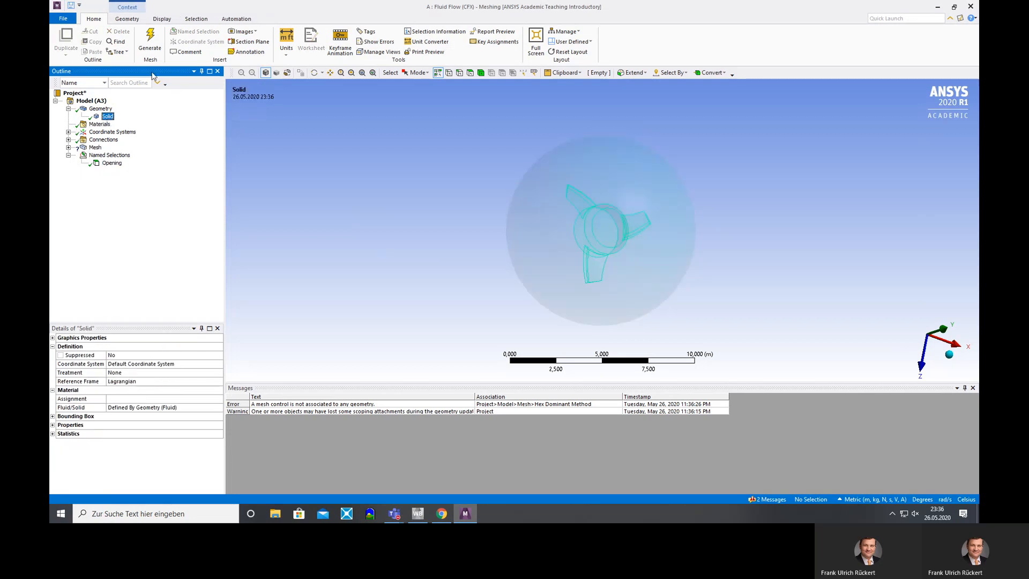
{"action": "left_click", "coordinate": [150, 41]}
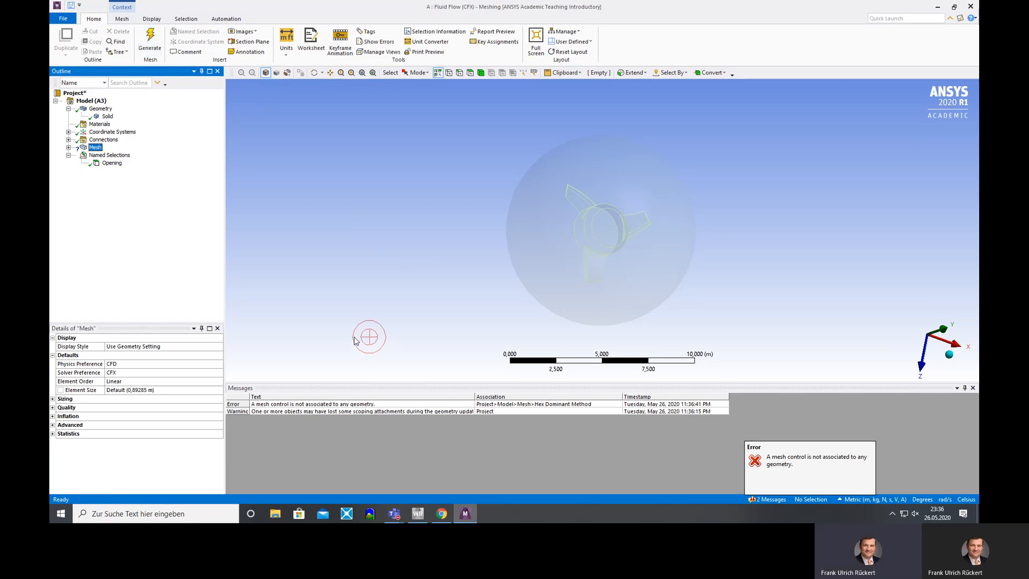
{"action": "left_click", "coordinate": [970, 7]}
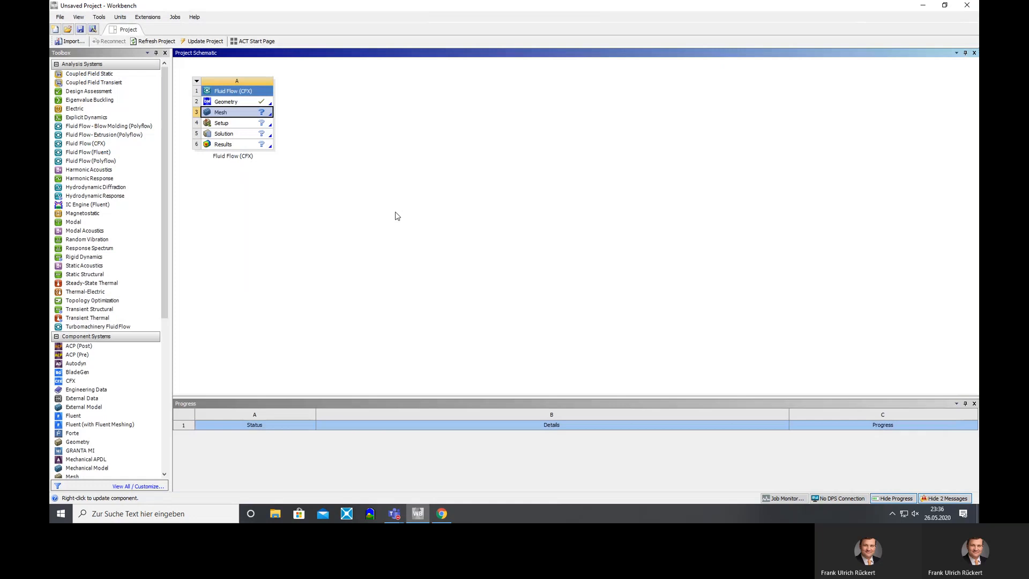
Reopen the geometry in DesignModeler and unsuppress the solid propeller body.
{"action": "right_click", "coordinate": [251, 101]}
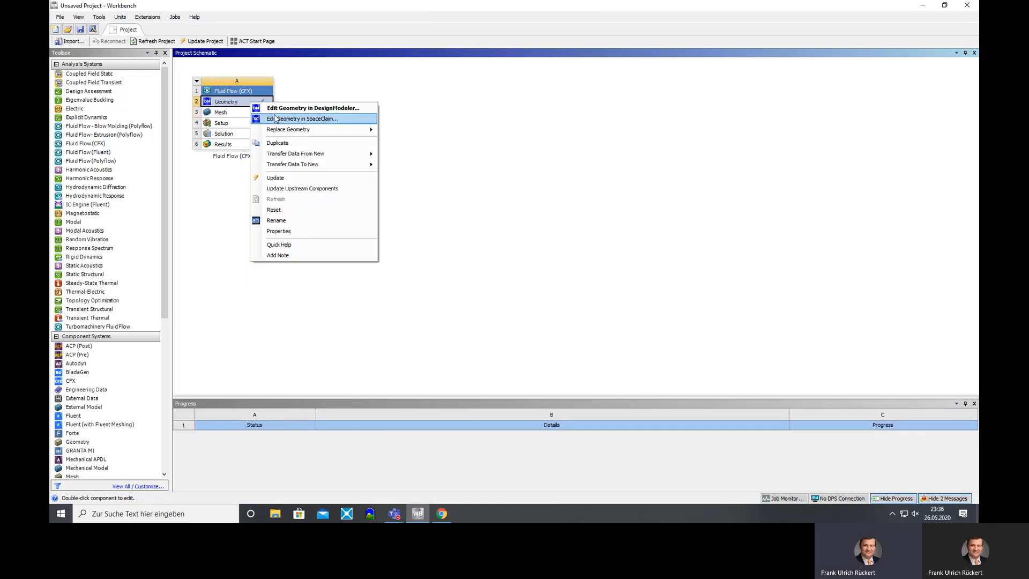
{"action": "left_click", "coordinate": [276, 108]}
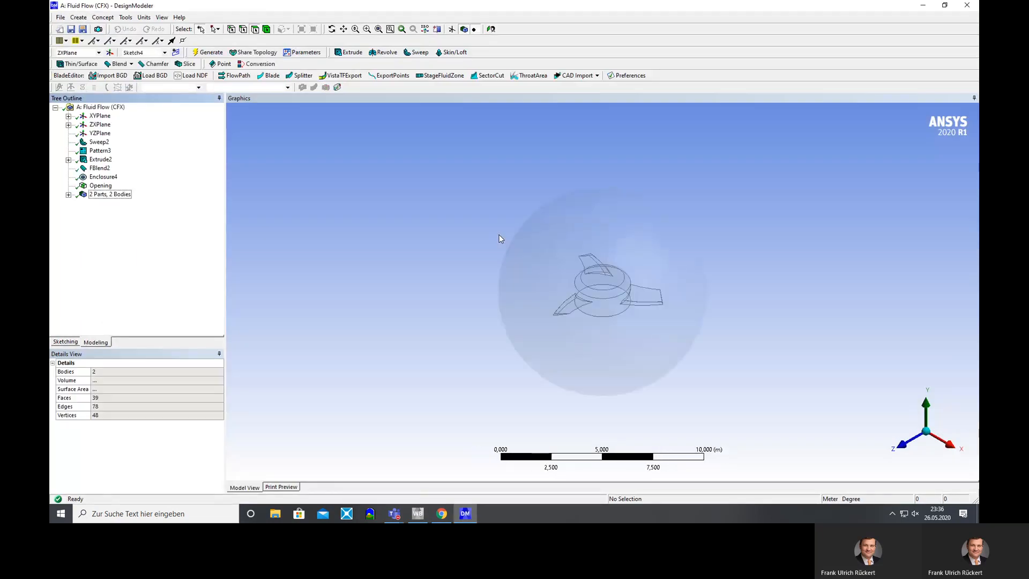
{"action": "left_click", "coordinate": [69, 195]}
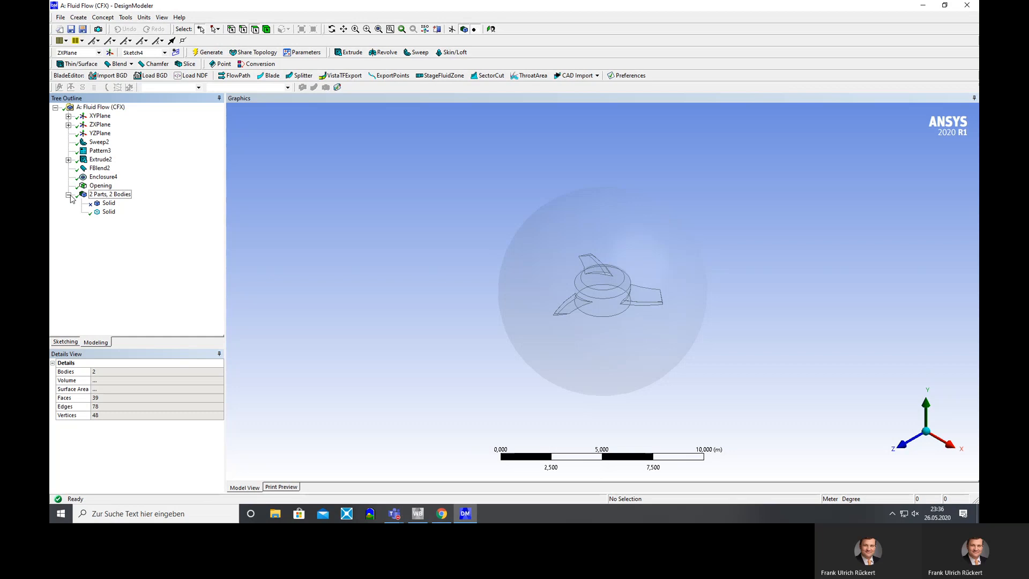
{"action": "right_click", "coordinate": [108, 207]}
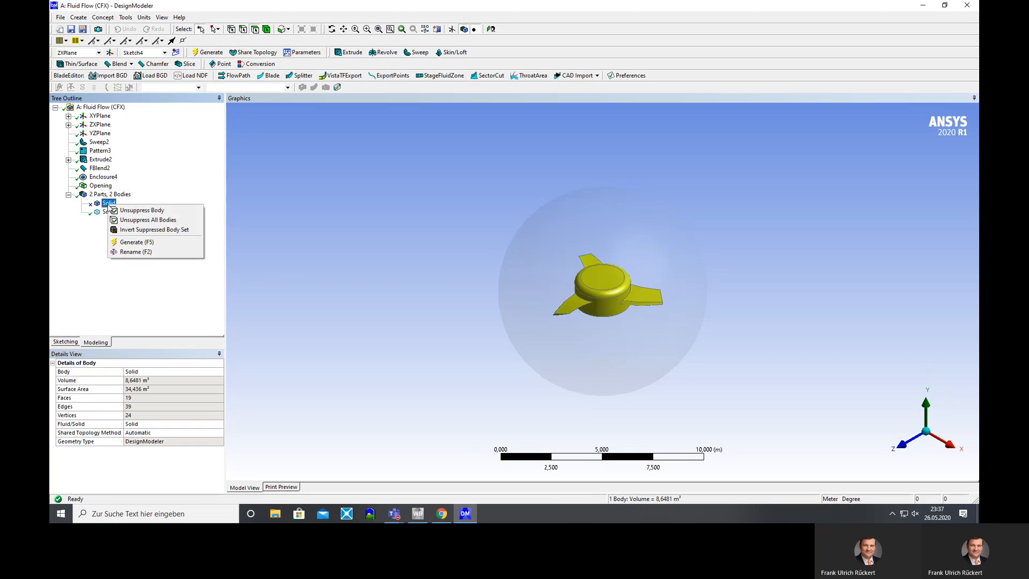
{"action": "left_click", "coordinate": [150, 212]}
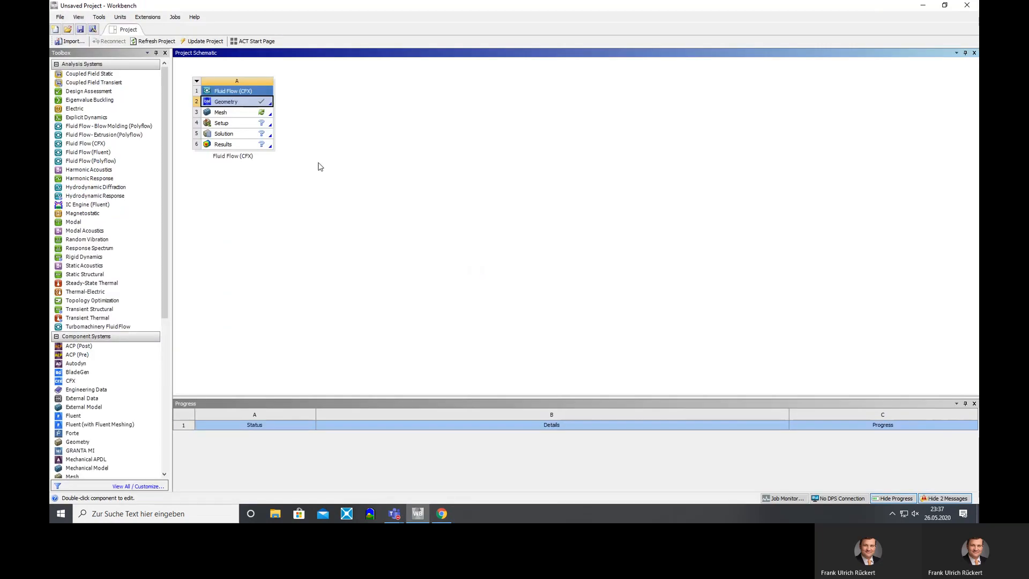
Reopen the Mesh cell with the upstream geometry re-read and try to generate the mesh with both bodies active.
{"action": "right_click", "coordinate": [239, 119]}
{"action": "left_click", "coordinate": [284, 120]}
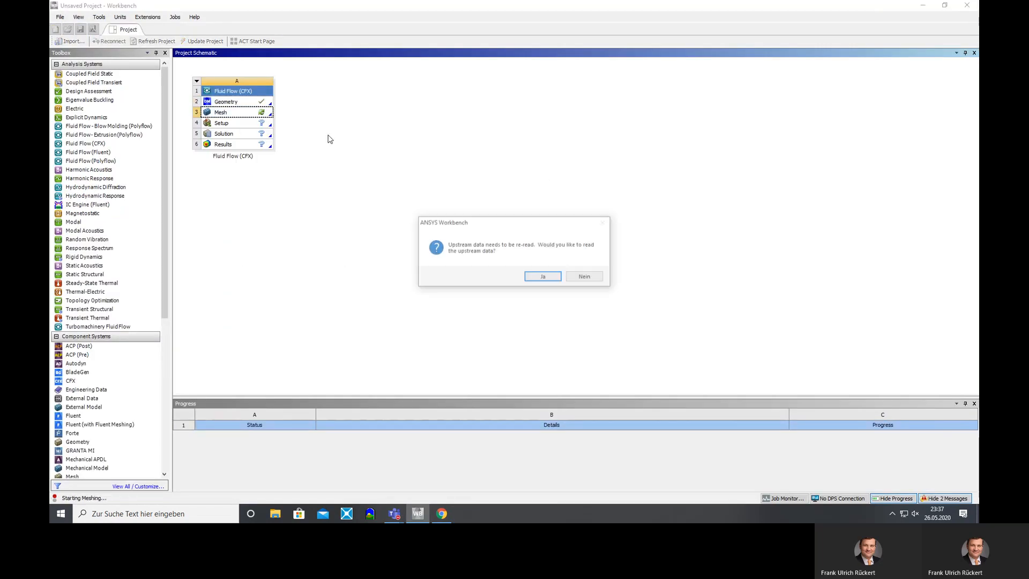
{"action": "left_click", "coordinate": [540, 277]}
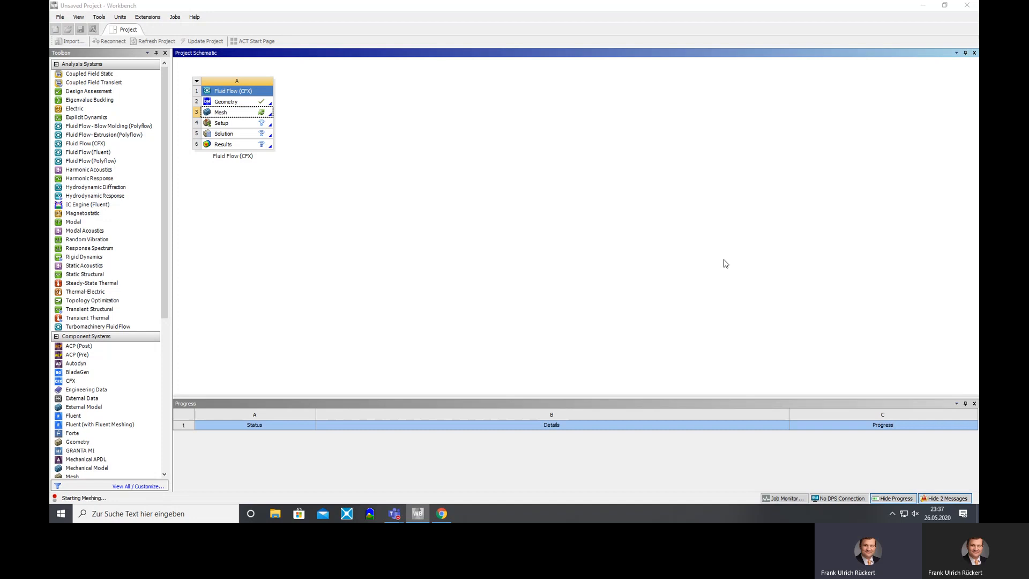
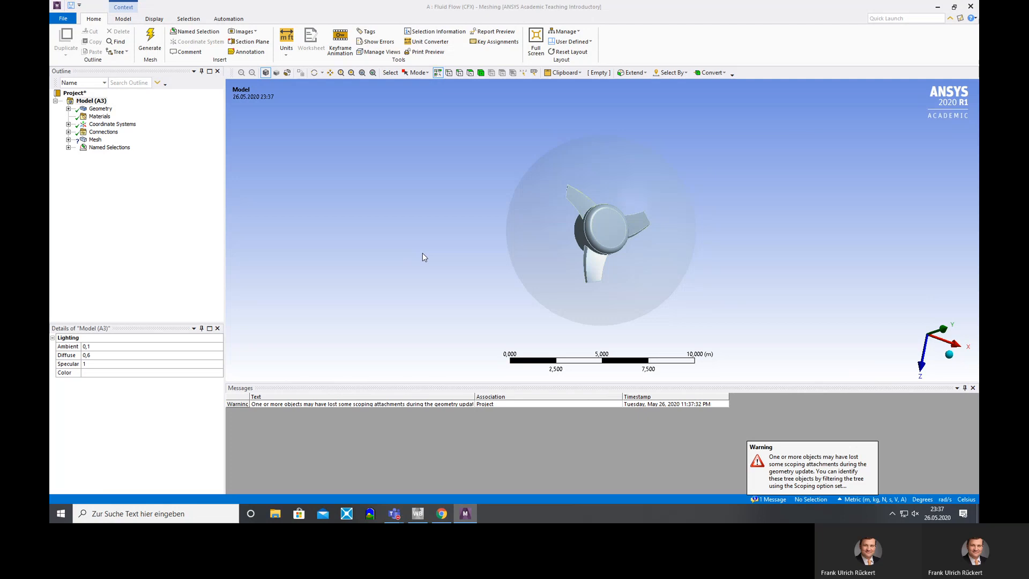
{"action": "left_click", "coordinate": [95, 140]}
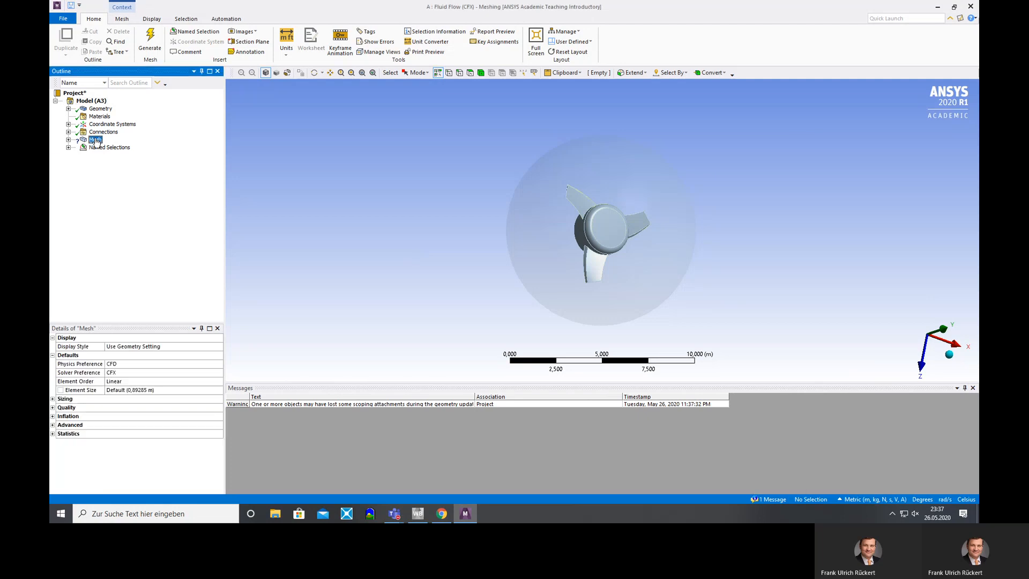
{"action": "left_click", "coordinate": [151, 45]}
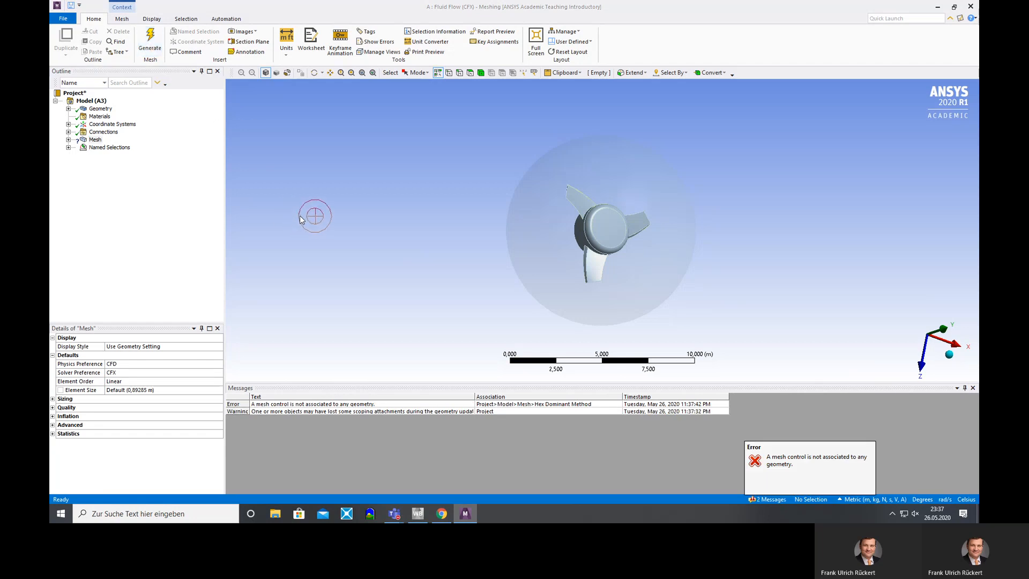
Check the two solid bodies under Geometry and try generating the mesh again.
{"action": "left_click", "coordinate": [68, 108]}
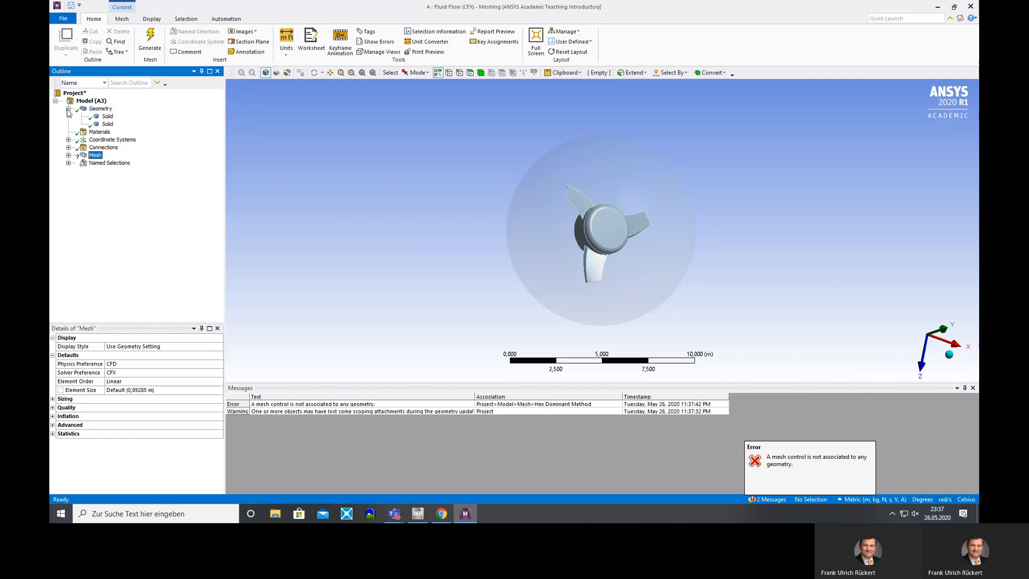
{"action": "left_click", "coordinate": [108, 117]}
{"action": "left_click", "coordinate": [107, 125]}
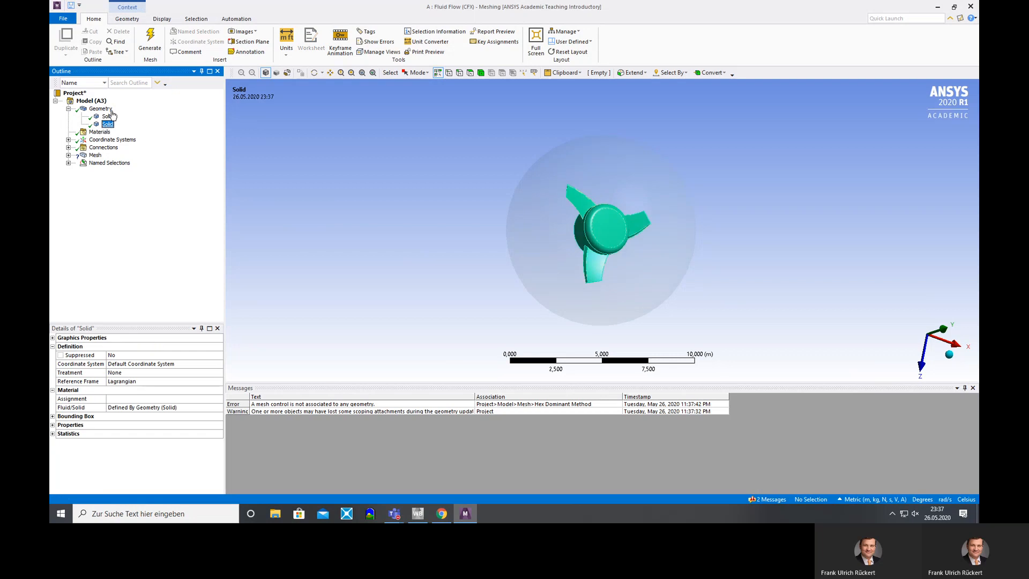
{"action": "left_click", "coordinate": [150, 42]}
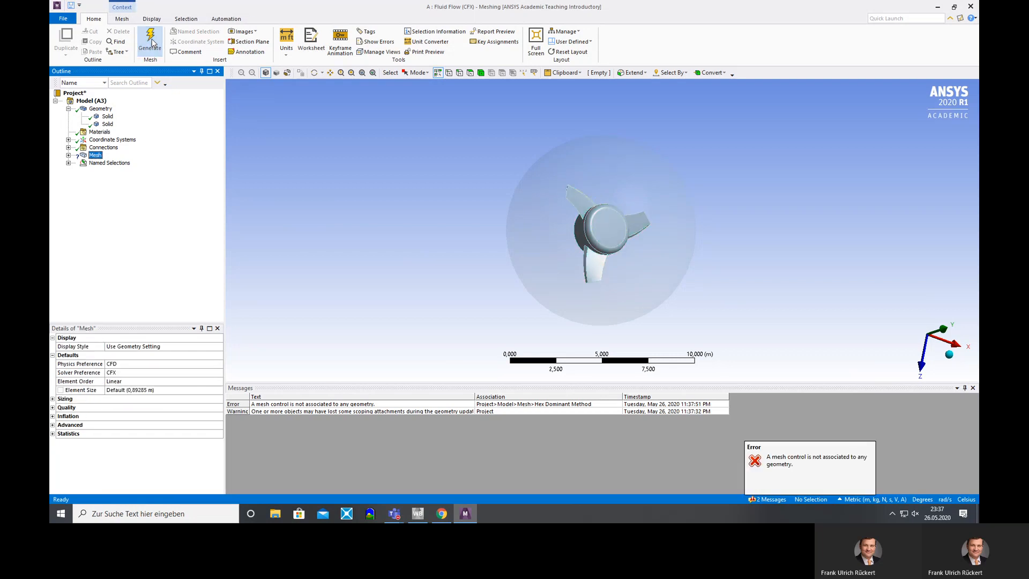
Scope the existing Hex Dominant Method to the spherical enclosure body.
{"action": "left_click", "coordinate": [68, 155]}
{"action": "left_click", "coordinate": [105, 163]}
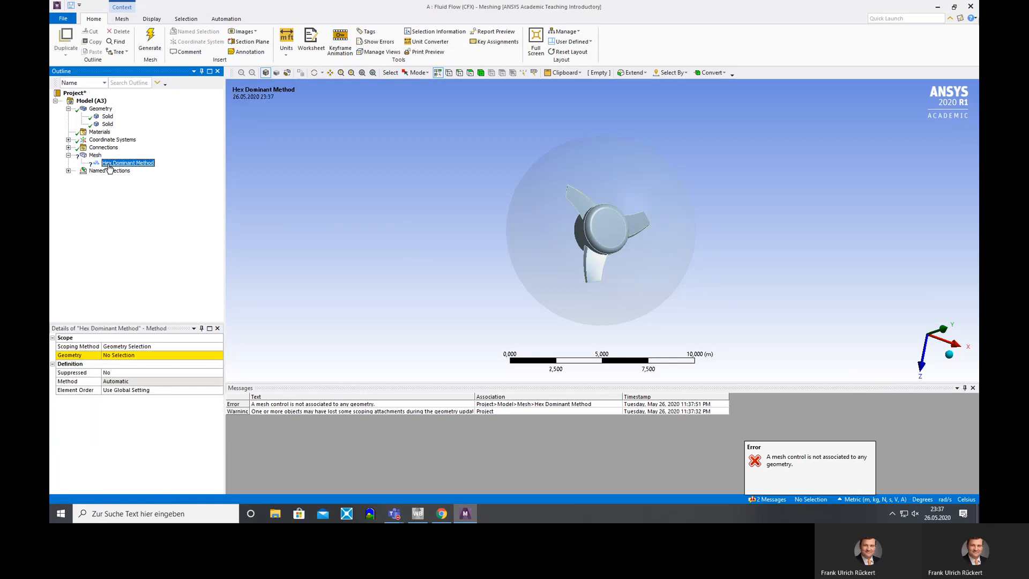
{"action": "left_click", "coordinate": [118, 356]}
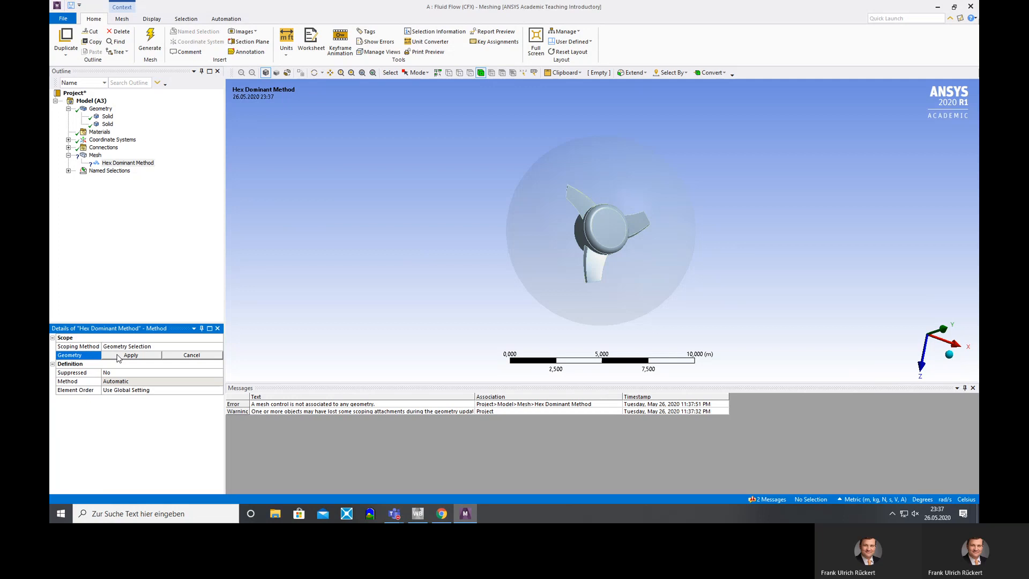
{"action": "left_click", "coordinate": [610, 201]}
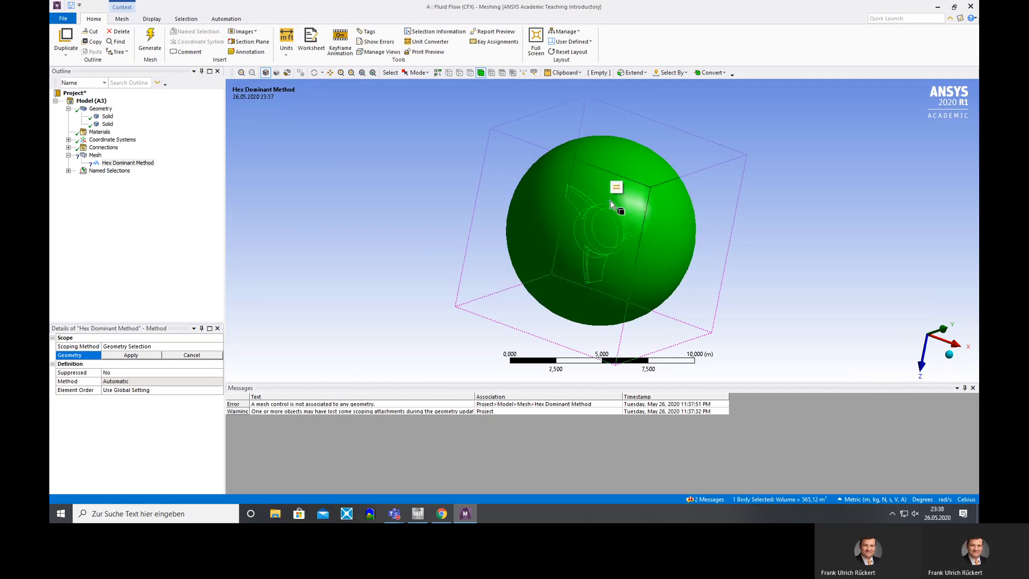
{"action": "left_click", "coordinate": [139, 357]}
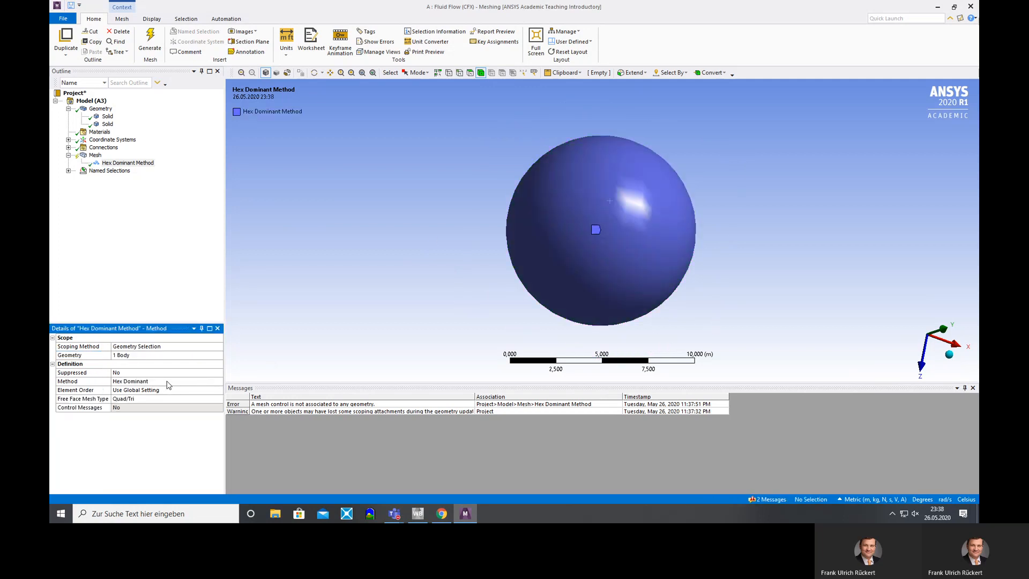
Change the enclosure's mesh method to Tetrahedrons and generate the mesh.
{"action": "left_click", "coordinate": [203, 381]}
{"action": "left_click", "coordinate": [219, 381]}
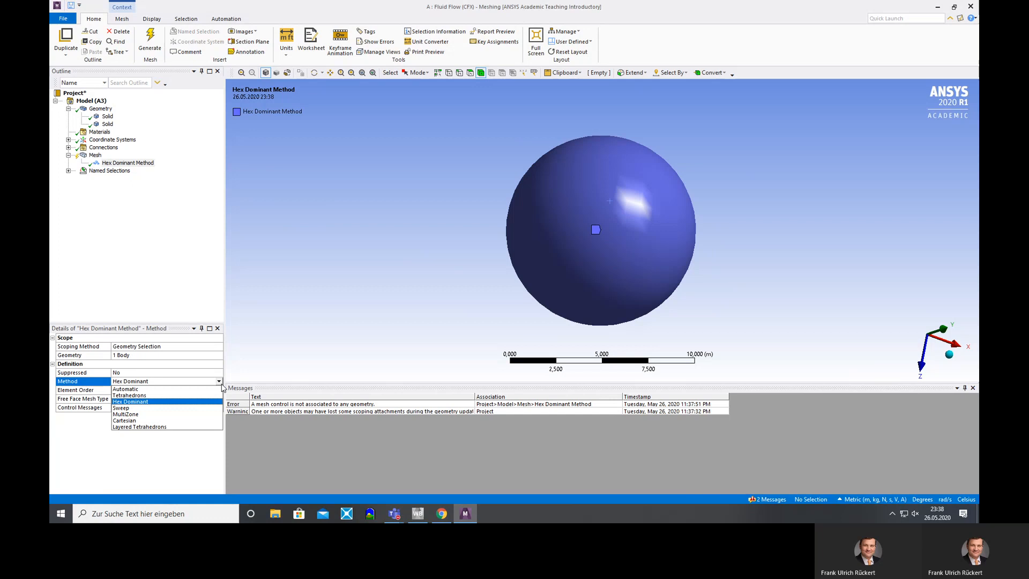
{"action": "left_click", "coordinate": [168, 396]}
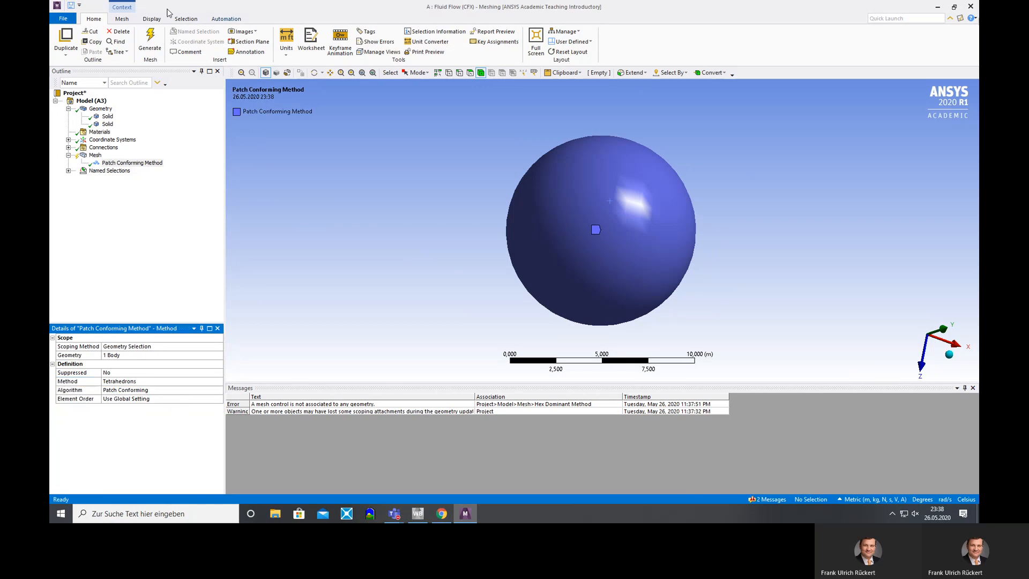
{"action": "left_click", "coordinate": [148, 40]}
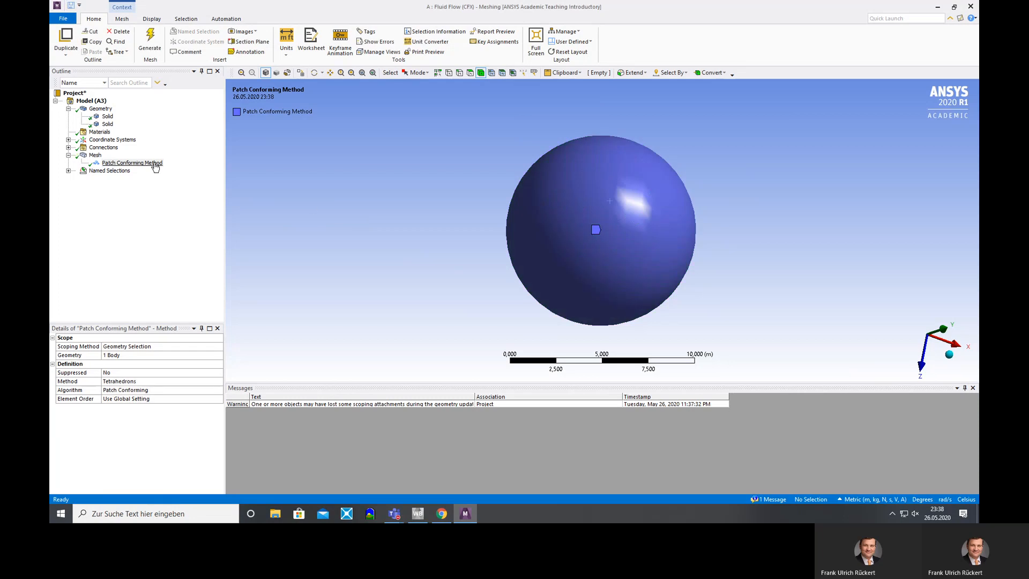
Inspect the generated mesh on the sphere, the propeller body and the Patch Conforming Method's settings.
{"action": "left_click", "coordinate": [95, 155]}
{"action": "mouse_move", "coordinate": [398, 209]}
{"action": "middle_mouse_down"}
{"action": "mouse_move", "coordinate": [460, 204]}
{"action": "mouse_move", "coordinate": [390, 205]}
{"action": "middle_mouse_up"}
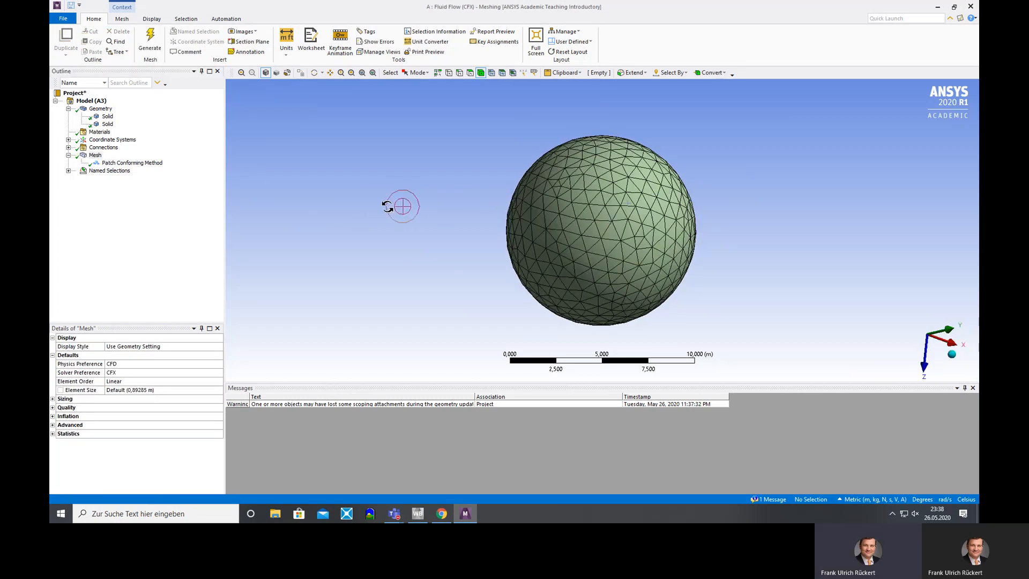
{"action": "left_click", "coordinate": [112, 116]}
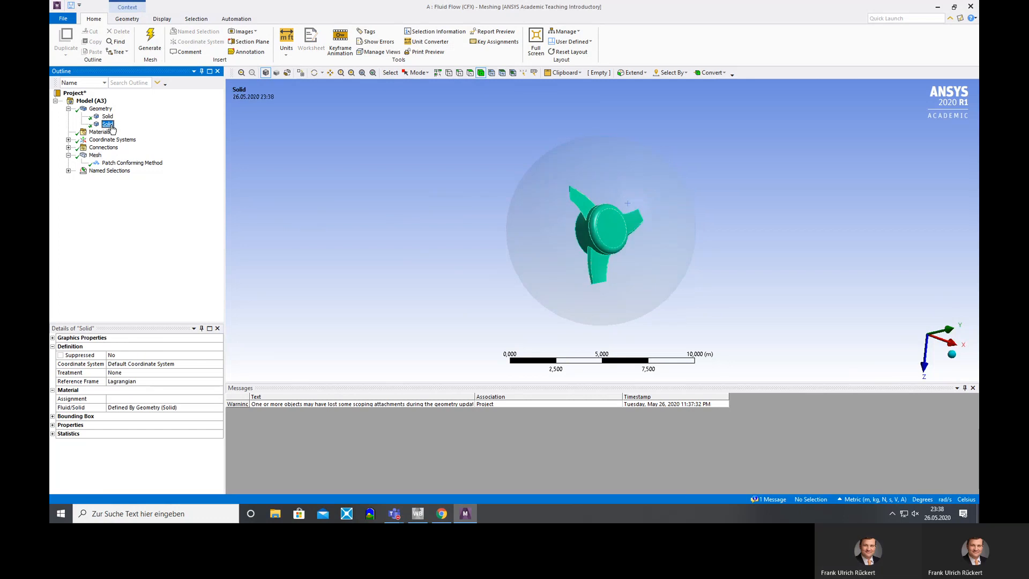
{"action": "left_click", "coordinate": [98, 155]}
{"action": "left_click", "coordinate": [122, 163]}
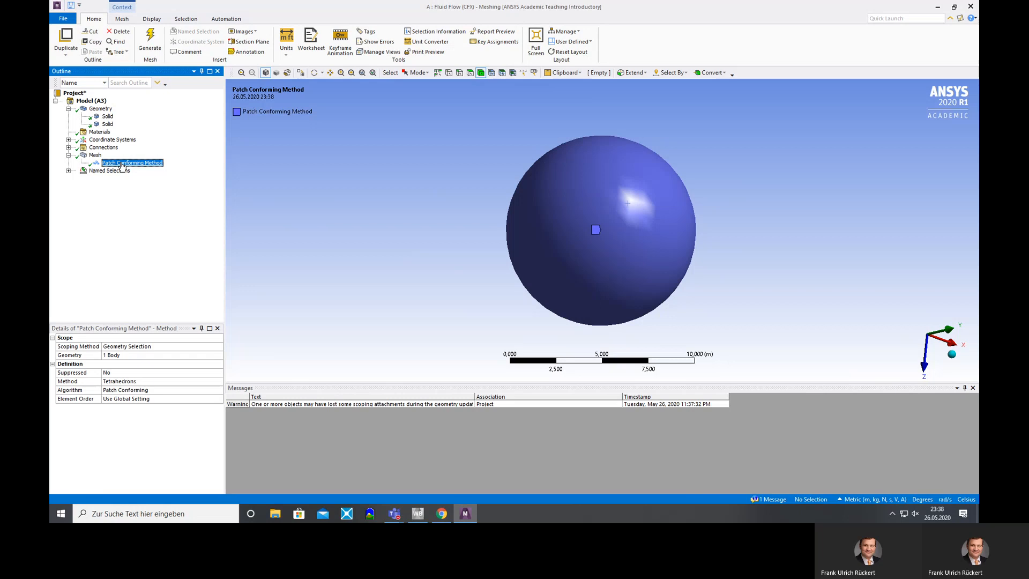
Switch to Workbench, update the Mesh cell of the Fluid Flow (CFX) system and open its Setup in CFX-Pre.
{"action": "left_click", "coordinate": [970, 6]}
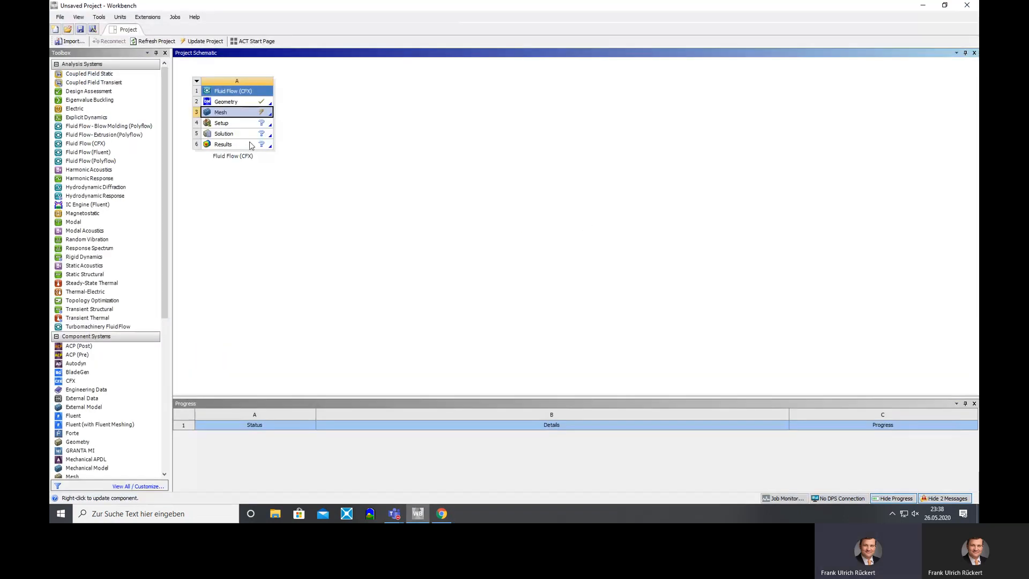
{"action": "right_click", "coordinate": [250, 115]}
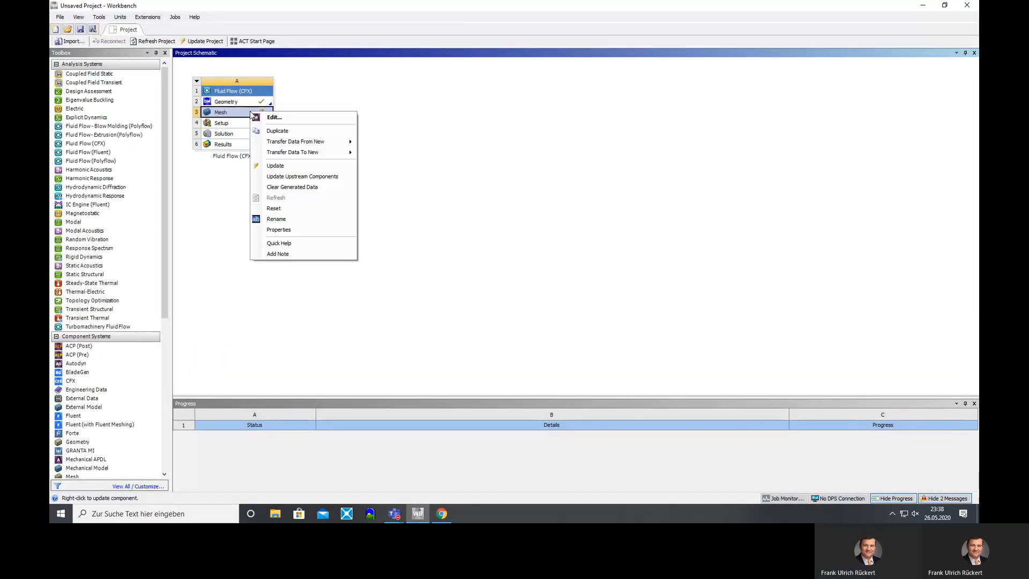
{"action": "left_click", "coordinate": [286, 165]}
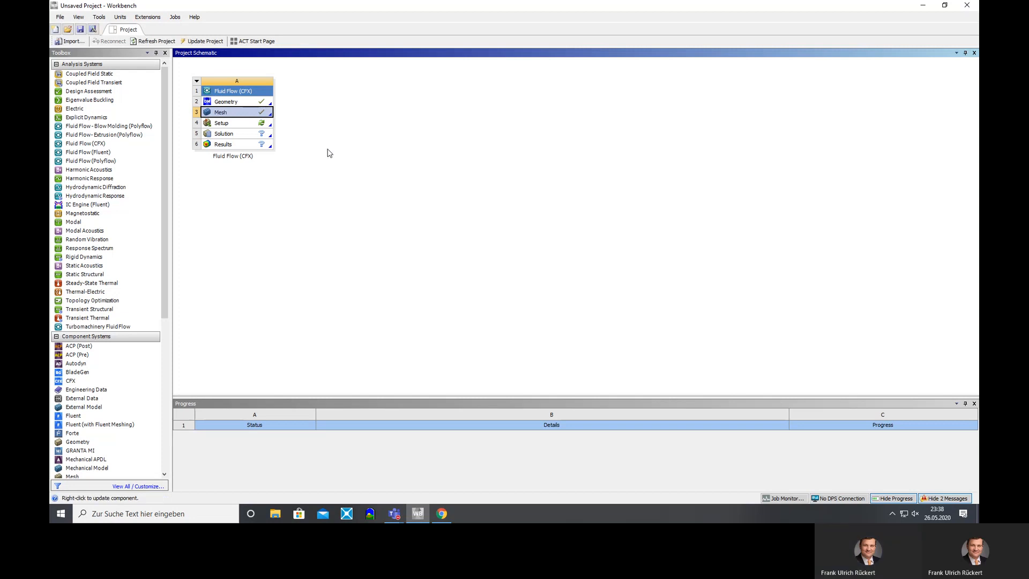
{"action": "right_click", "coordinate": [214, 123]}
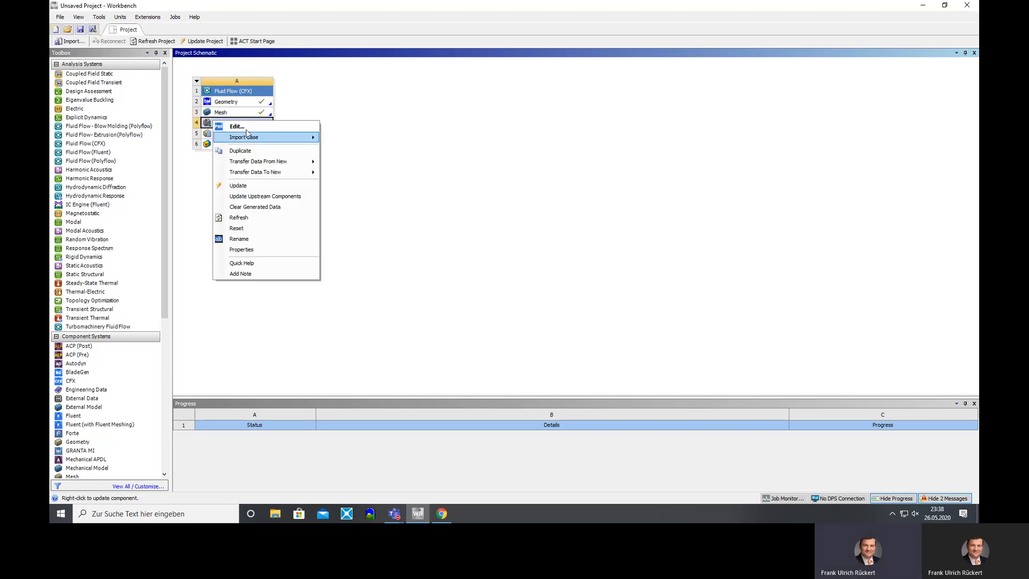
{"action": "left_click", "coordinate": [236, 126]}
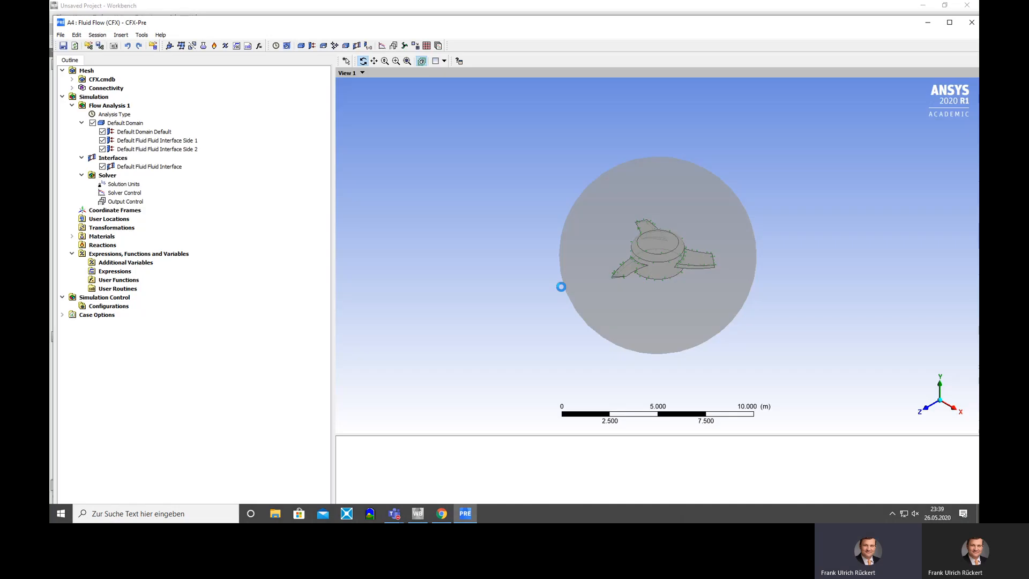
Examine which bodies the principal 3D regions B166 and B270 of the CFX mesh represent.
{"action": "left_click", "coordinate": [73, 79]}
{"action": "left_click", "coordinate": [120, 98]}
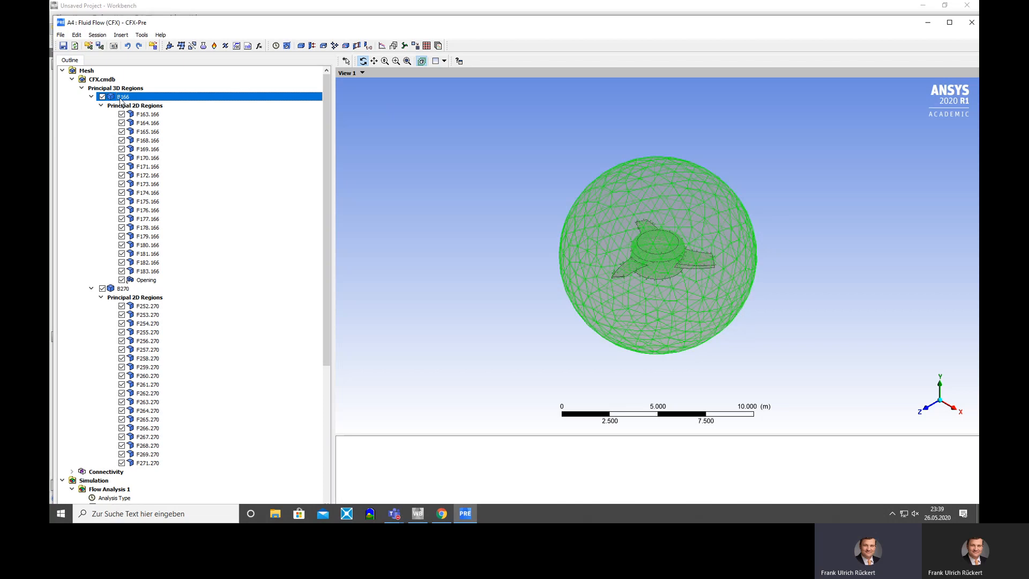
{"action": "left_click", "coordinate": [123, 290]}
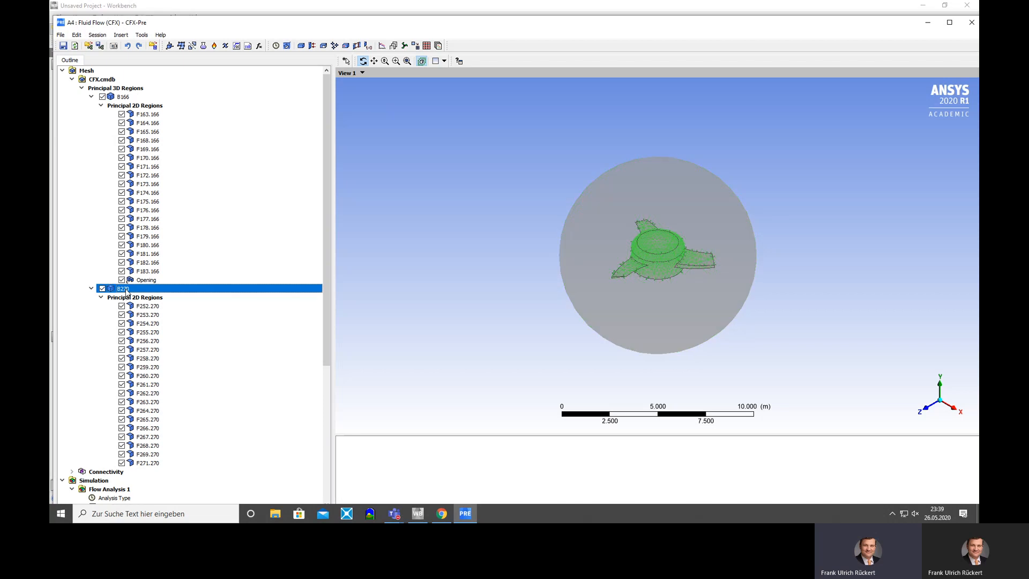
{"action": "right_click", "coordinate": [125, 290]}
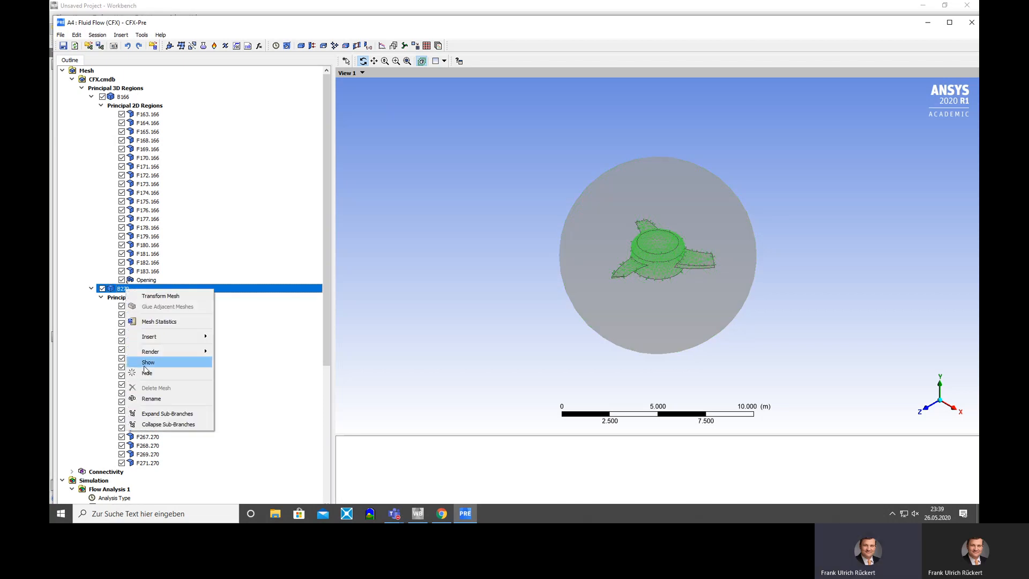
{"action": "mouse_move", "coordinate": [155, 354]}
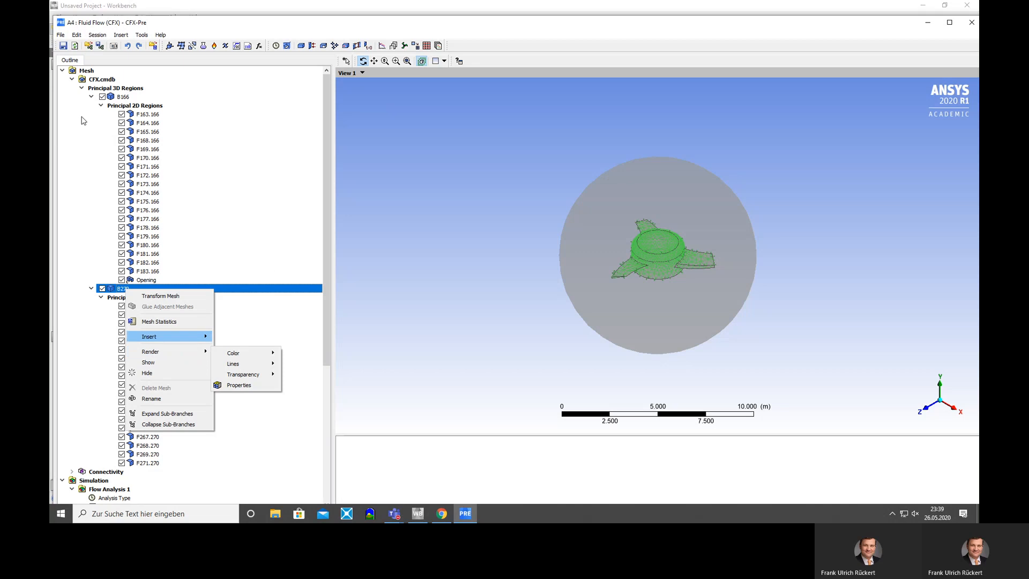
{"action": "left_click", "coordinate": [124, 99]}
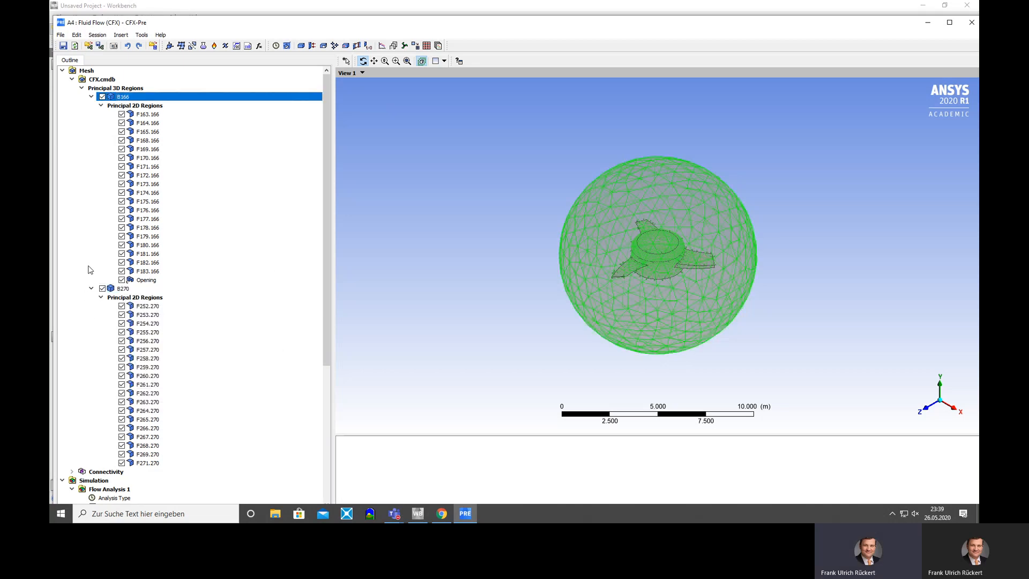
{"action": "left_click", "coordinate": [90, 288]}
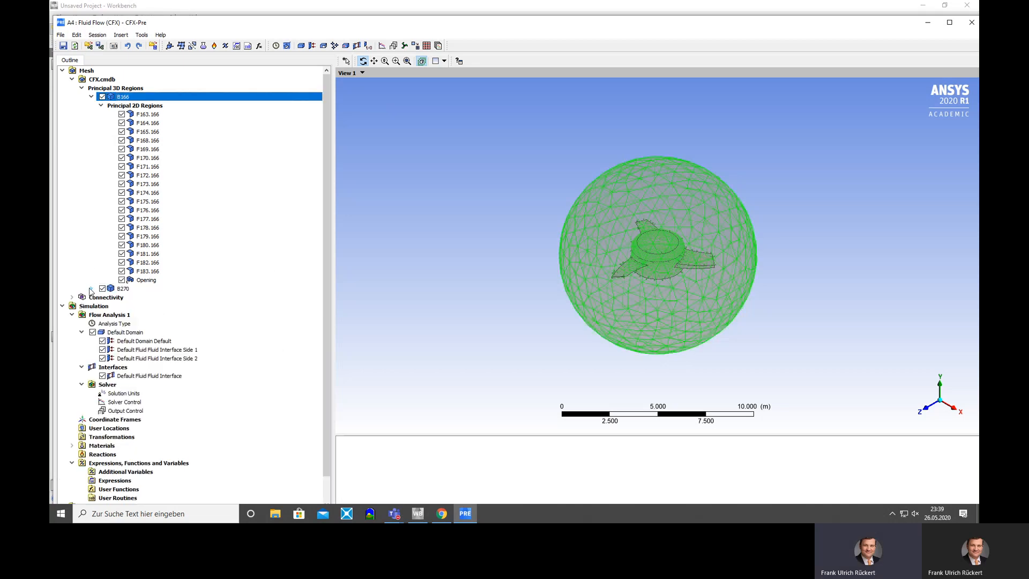
Restrict the Default Domain's location to the sphere region B166 and maximize the CFX-Pre window.
{"action": "double_click", "coordinate": [136, 333]}
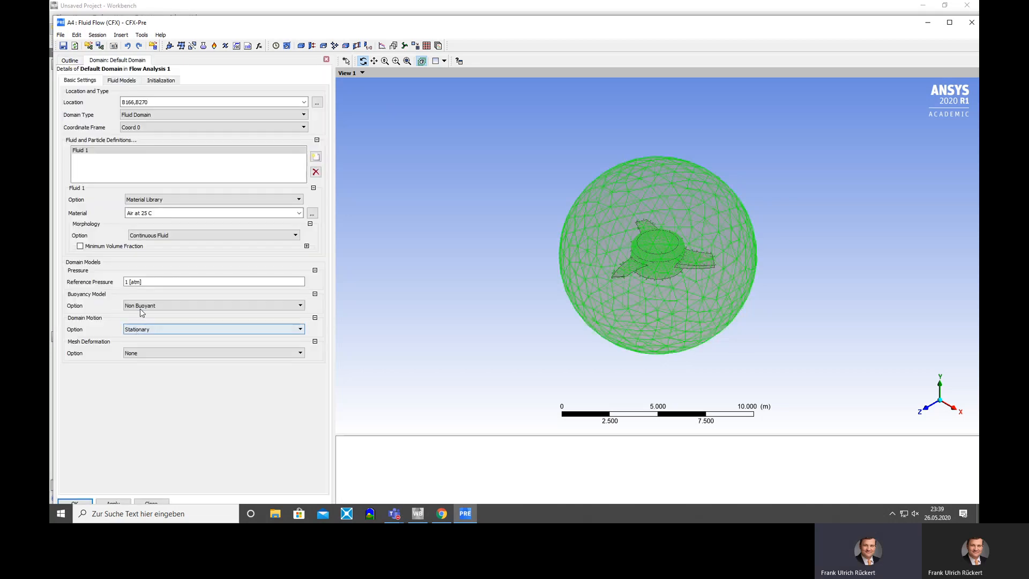
{"action": "left_click", "coordinate": [304, 102]}
{"action": "left_click", "coordinate": [131, 111]}
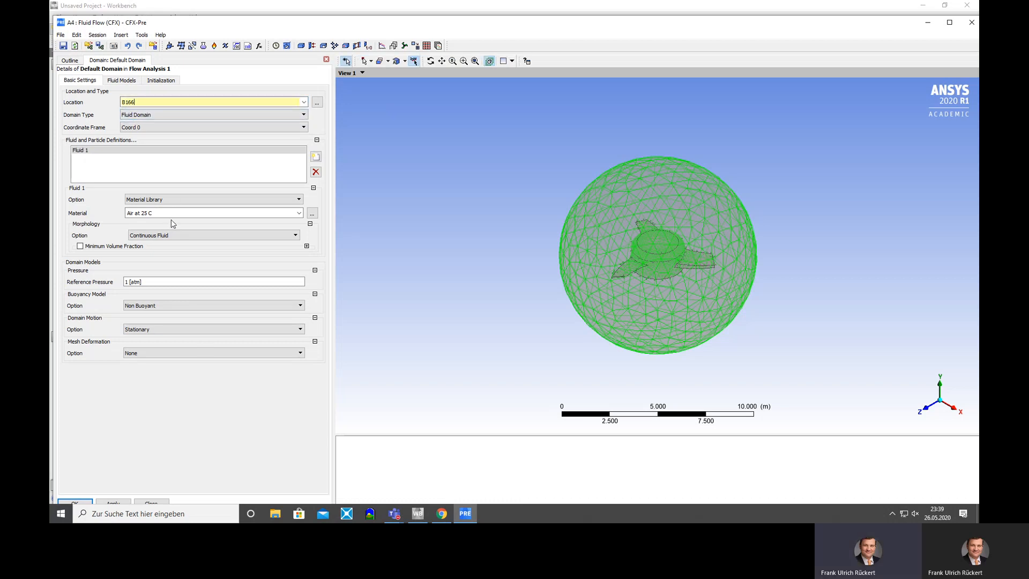
{"action": "left_click", "coordinate": [75, 502]}
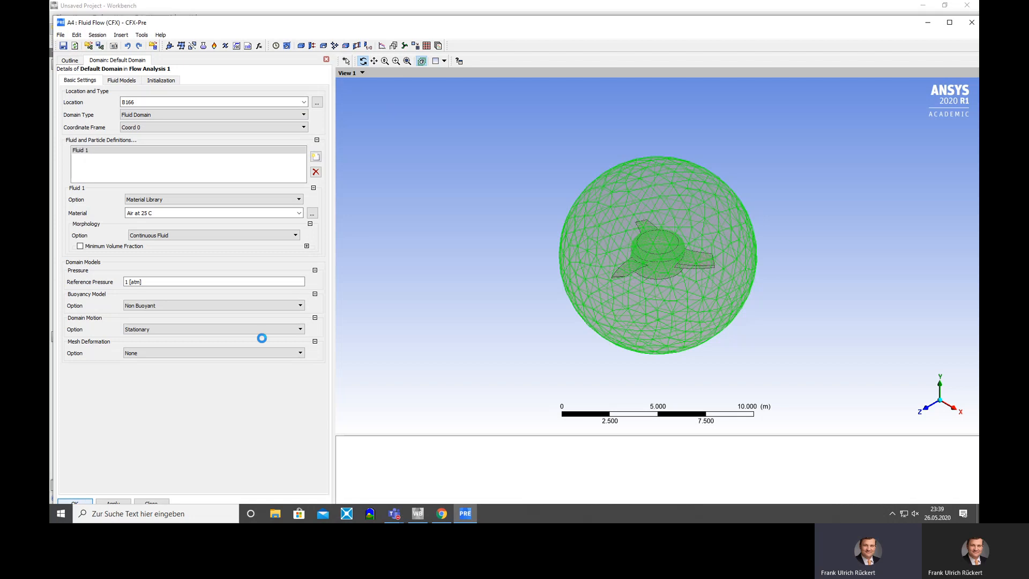
{"action": "left_click_drag", "start_coordinate": [397, 24], "coordinate": [382, 0]}
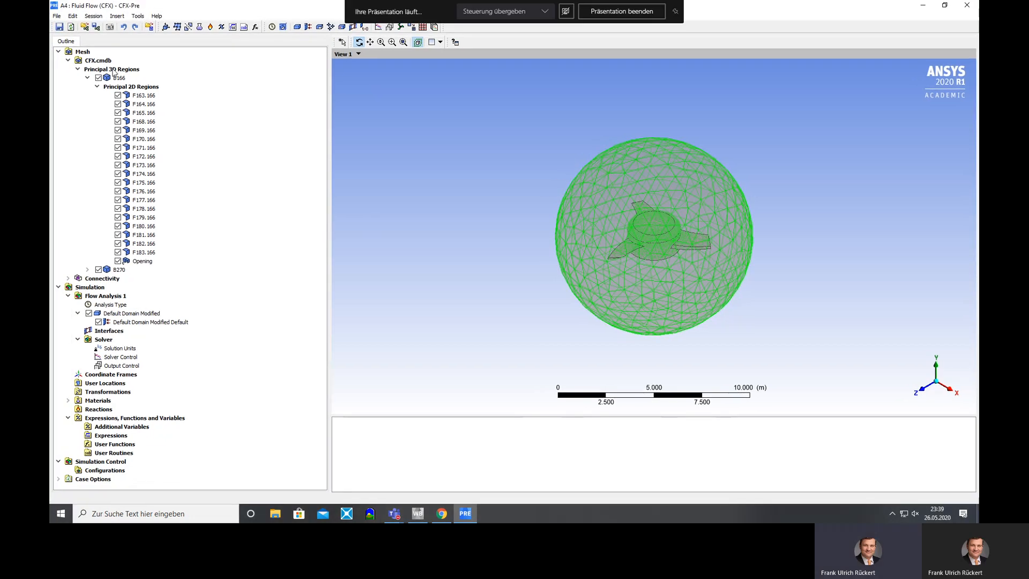
Insert an Opening-type boundary named Opening in Default Domain Modified, located on the Opening region.
{"action": "left_click", "coordinate": [87, 79]}
{"action": "left_click", "coordinate": [117, 132]}
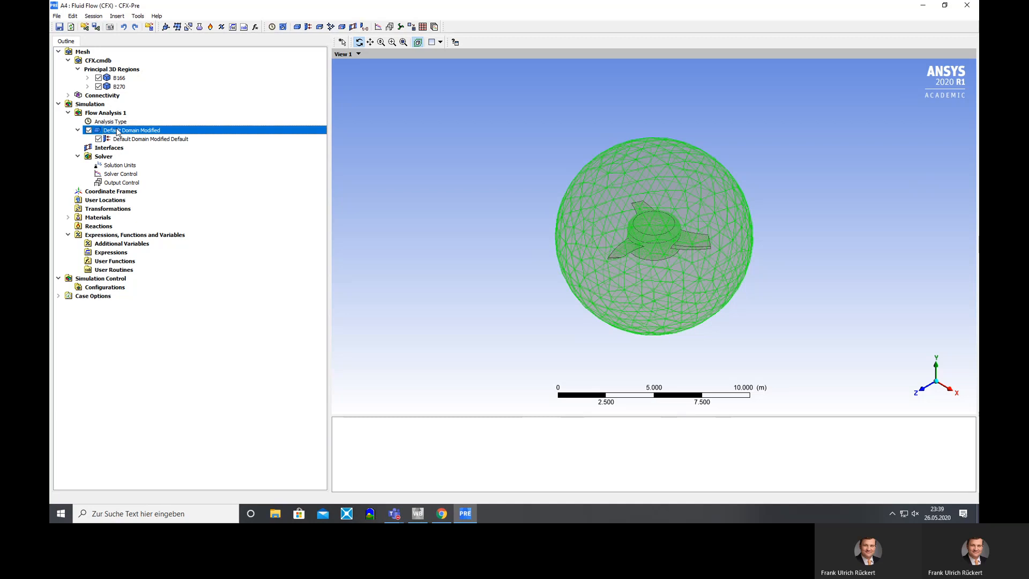
{"action": "right_click", "coordinate": [117, 131]}
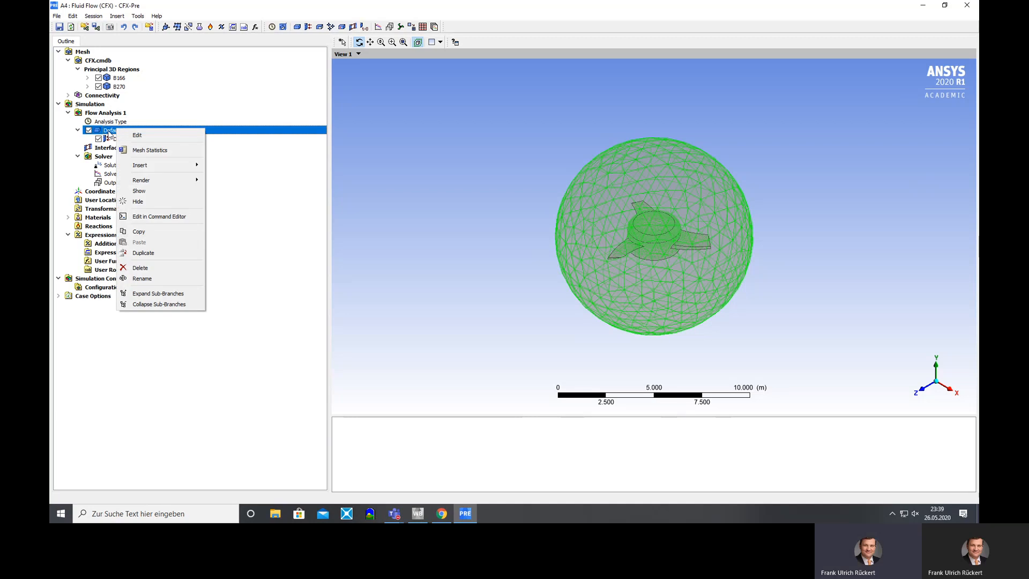
{"action": "right_click", "coordinate": [109, 132]}
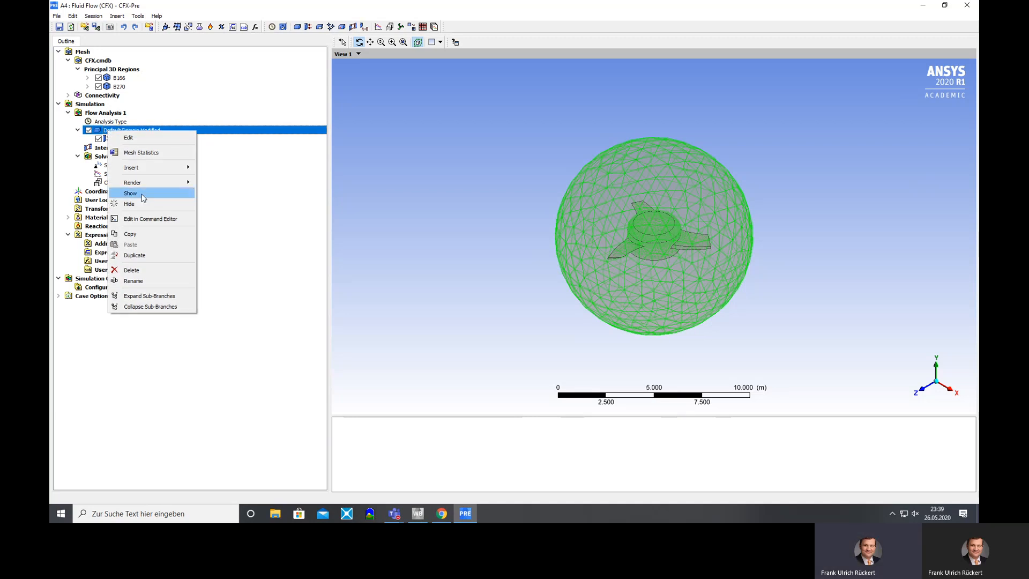
{"action": "mouse_move", "coordinate": [150, 168]}
{"action": "left_click", "coordinate": [221, 169]}
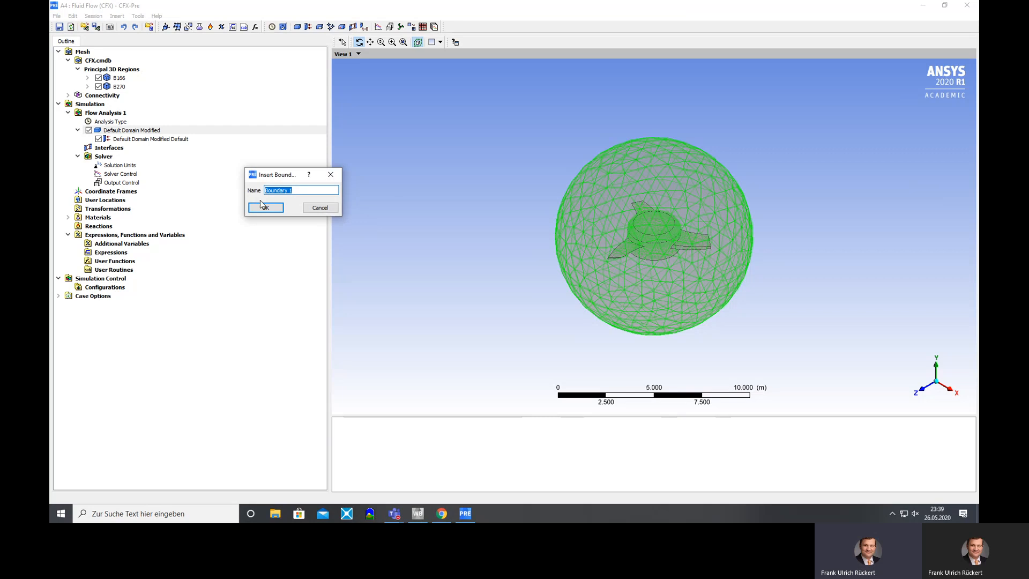
{"action": "type", "text": "Opening"}
{"action": "left_click", "coordinate": [265, 208]}
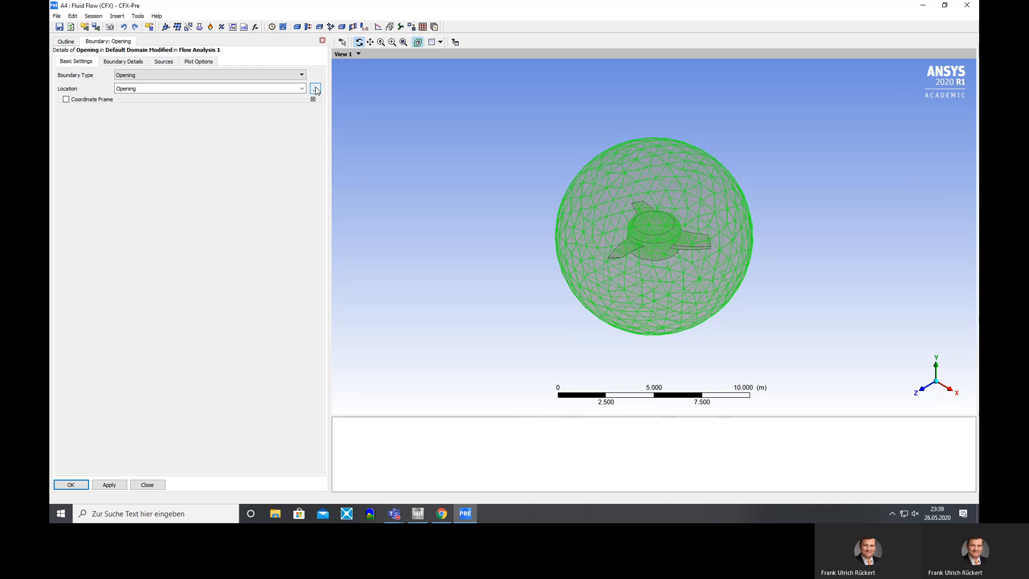
Set the Opening boundary's mass and momentum option to Cart. Vel. Components.
{"action": "left_click", "coordinate": [123, 61]}
{"action": "left_click_drag", "start_coordinate": [438, 153], "coordinate": [496, 200]}
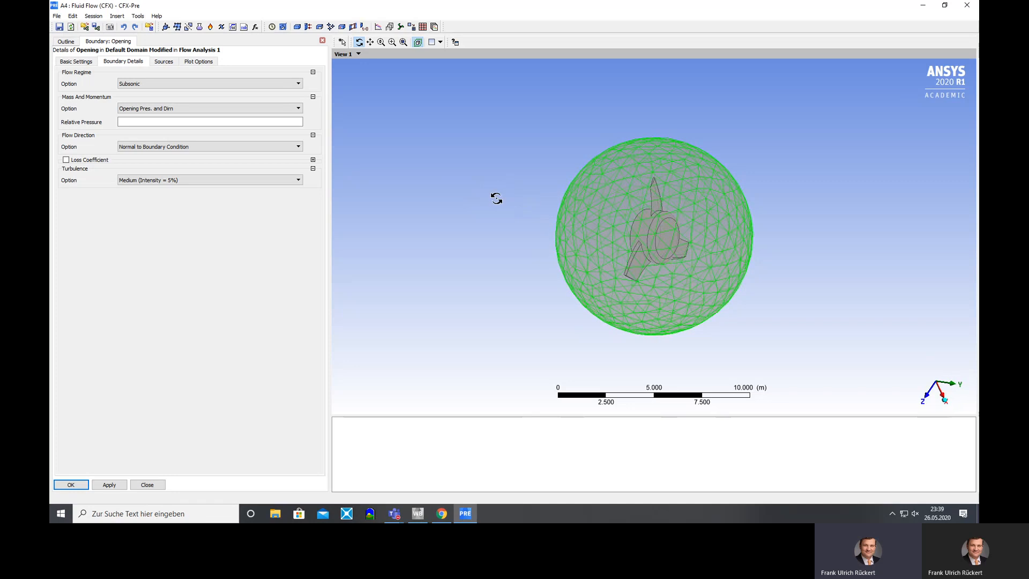
{"action": "left_click", "coordinate": [199, 109]}
{"action": "left_click", "coordinate": [155, 141]}
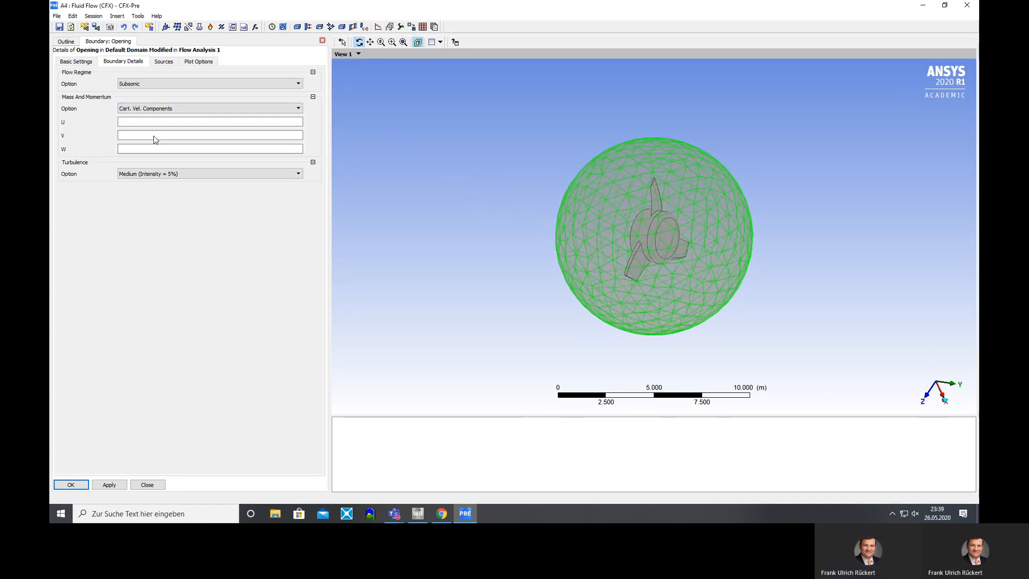
{"action": "mouse_move", "coordinate": [466, 206]}
{"action": "left_mouse_down"}
{"action": "mouse_move", "coordinate": [499, 204]}
{"action": "mouse_move", "coordinate": [470, 207]}
{"action": "left_mouse_up"}
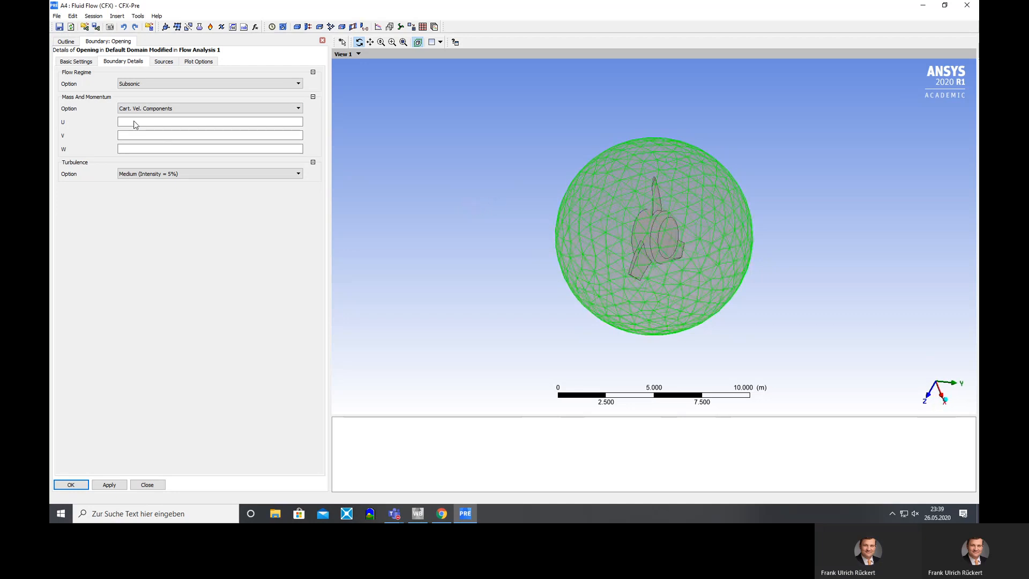
Define the opening's velocity components as U 0, V -2 and W 0 m s^-1 and apply the boundary.
{"action": "left_click", "coordinate": [135, 122]}
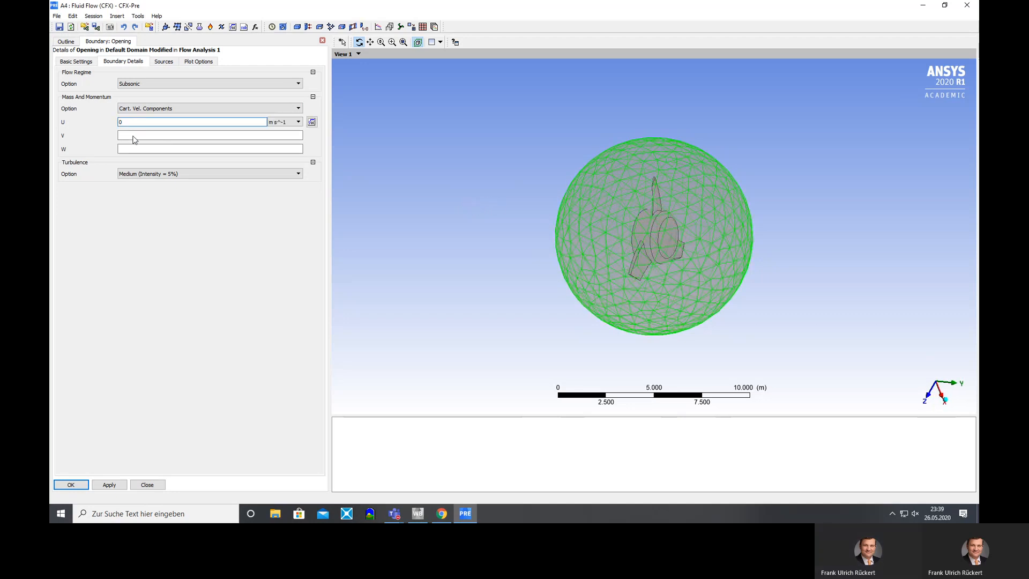
{"action": "left_click", "coordinate": [134, 137]}
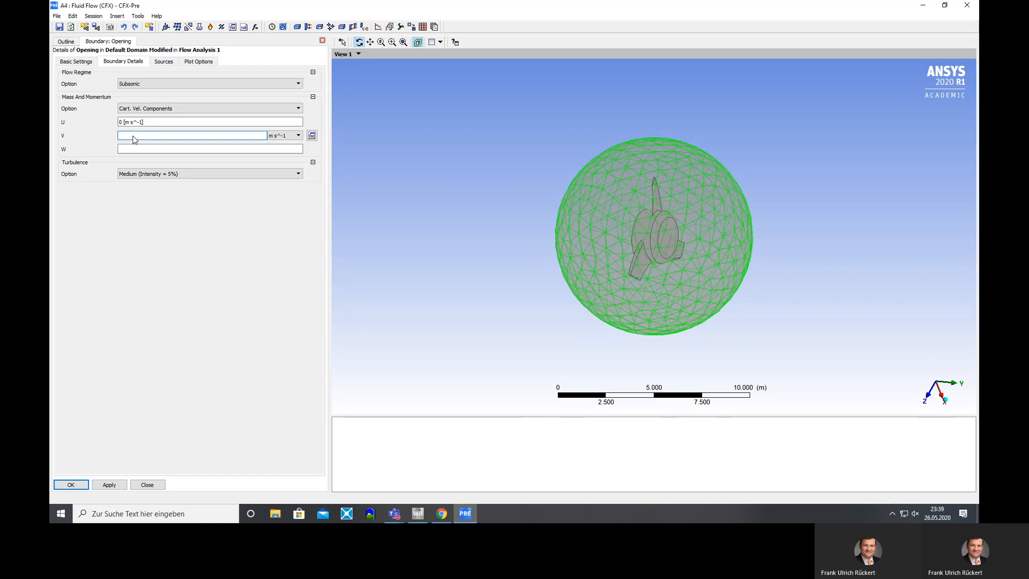
{"action": "type", "text": "-2"}
{"action": "left_click", "coordinate": [127, 152]}
{"action": "type", "text": "0"}
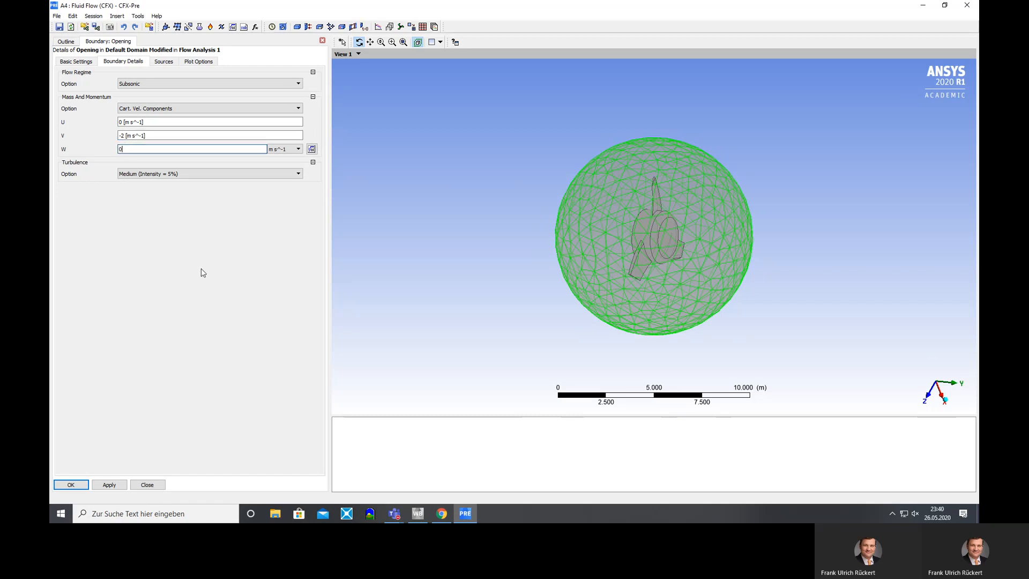
{"action": "left_click", "coordinate": [203, 273]}
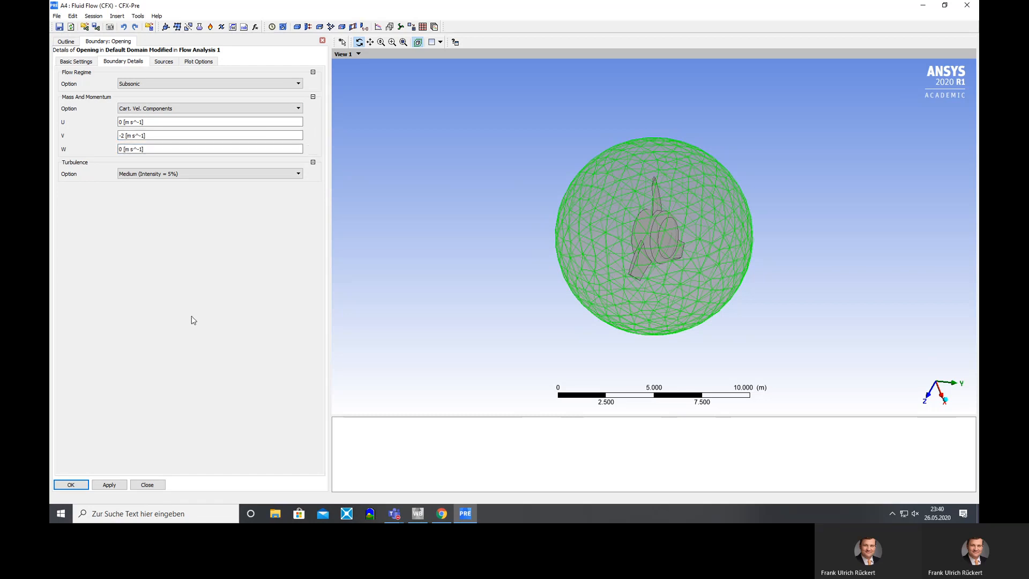
{"action": "left_click", "coordinate": [121, 486]}
{"action": "mouse_move", "coordinate": [502, 205]}
{"action": "left_mouse_down"}
{"action": "mouse_move", "coordinate": [445, 206]}
{"action": "mouse_move", "coordinate": [507, 211]}
{"action": "mouse_move", "coordinate": [436, 198]}
{"action": "mouse_move", "coordinate": [528, 211]}
{"action": "mouse_move", "coordinate": [492, 203]}
{"action": "left_mouse_up"}
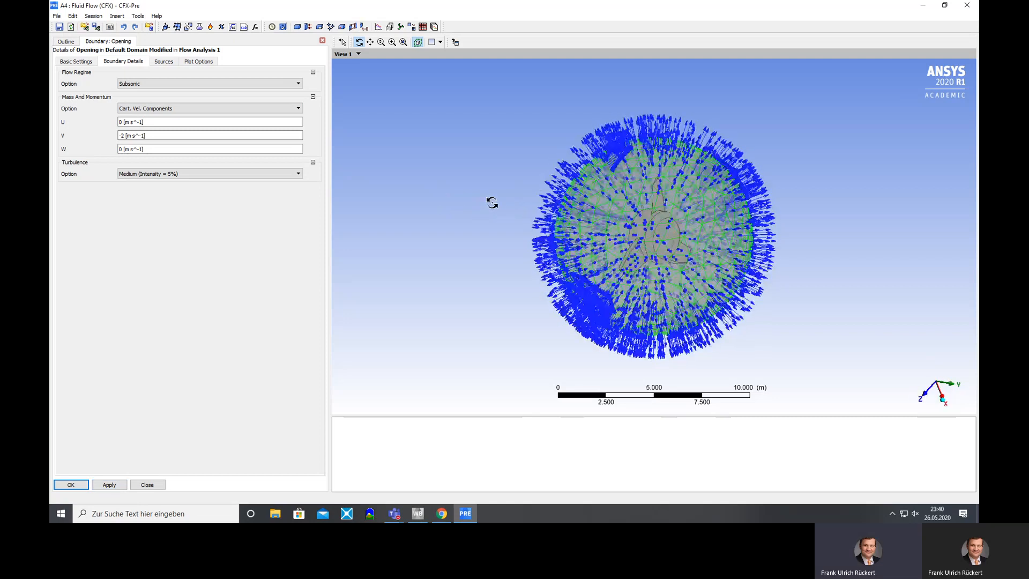
{"action": "left_click", "coordinate": [70, 484]}
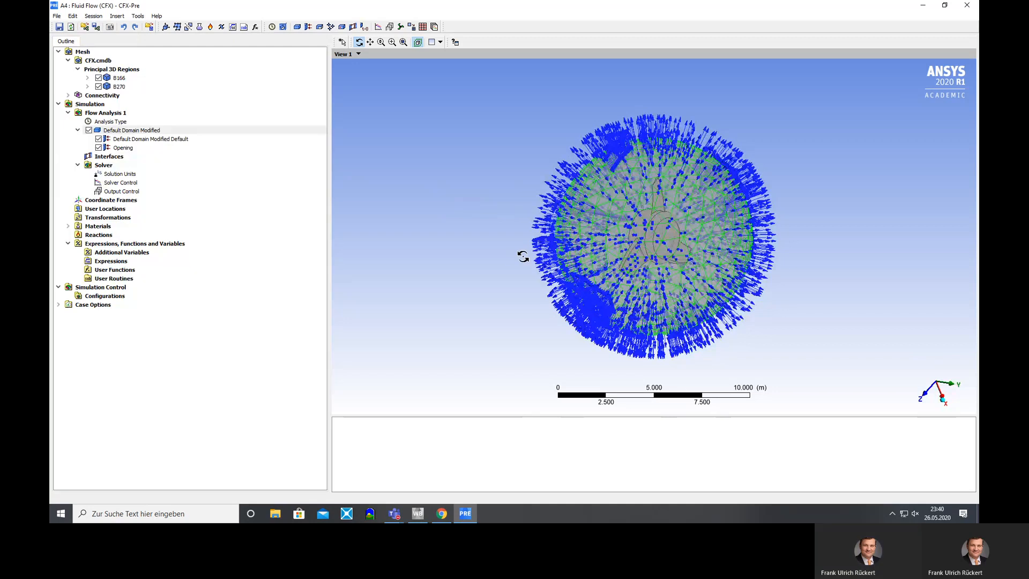
Check the basic settings and boundary details of the Default Domain Modified Default wall boundary.
{"action": "left_click", "coordinate": [150, 140]}
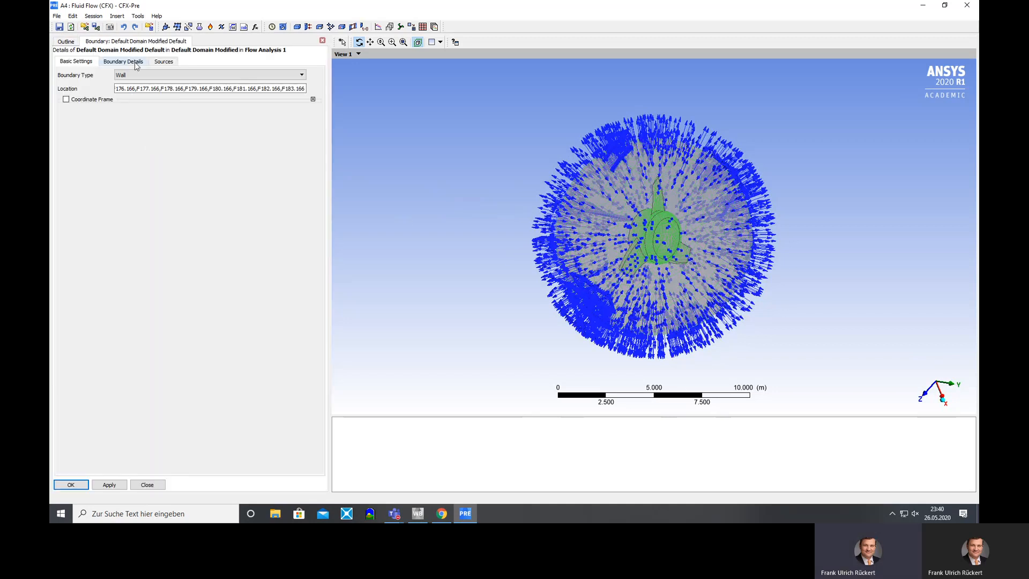
{"action": "left_click", "coordinate": [136, 62]}
{"action": "left_click", "coordinate": [74, 62]}
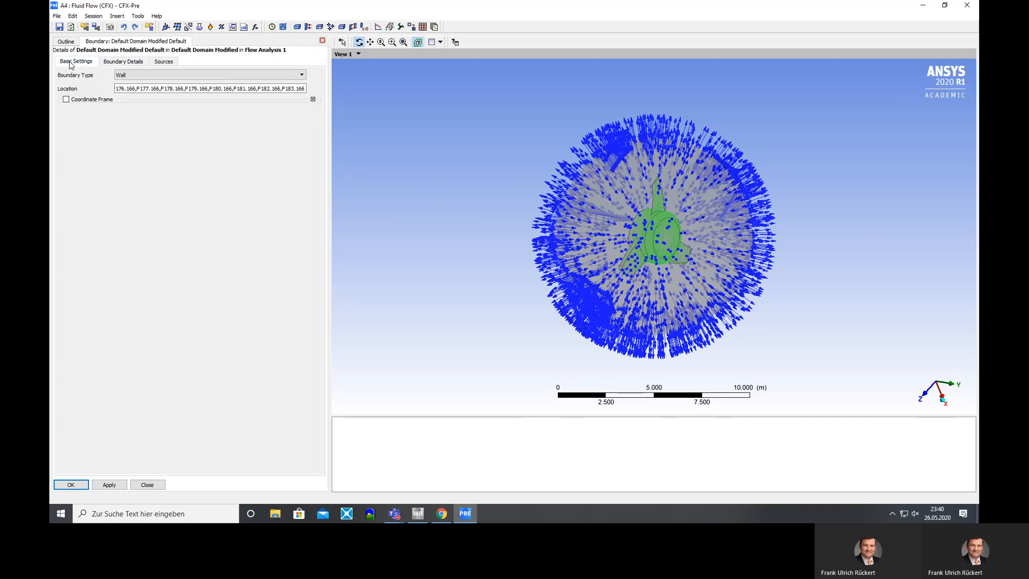
{"action": "left_click", "coordinate": [158, 487]}
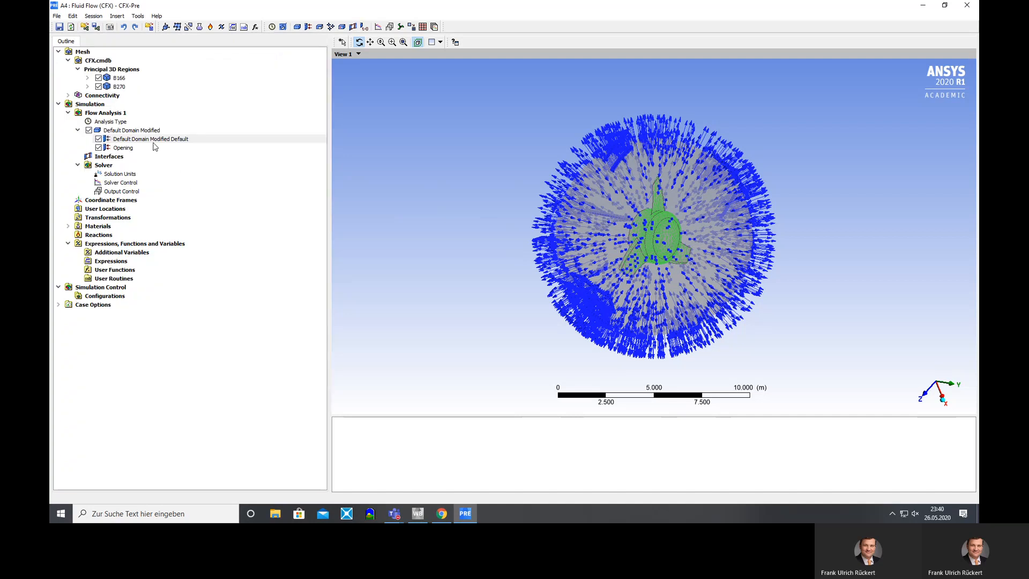
Rename the Default Domain Modified Default boundary to Propeller.
{"action": "right_click", "coordinate": [155, 141]}
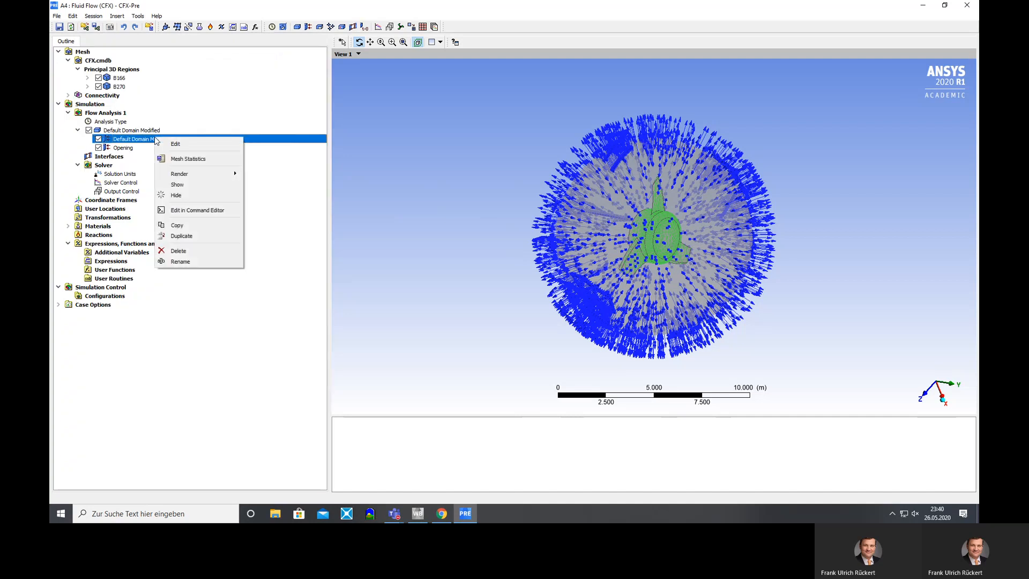
{"action": "left_click", "coordinate": [194, 261]}
{"action": "type", "text": "Propelle"}
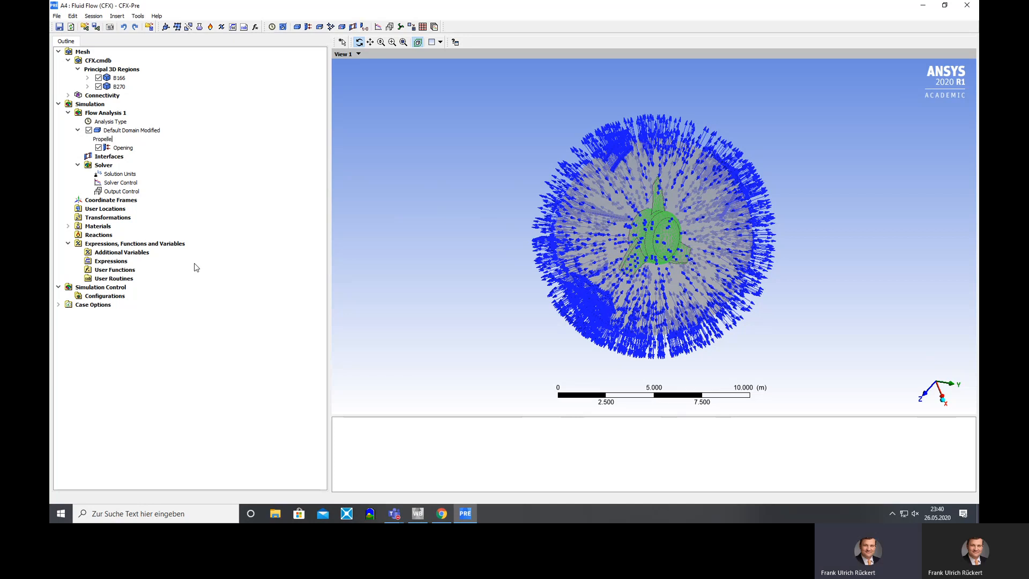
{"action": "type", "text": "r"}
{"action": "key", "text": "Return"}
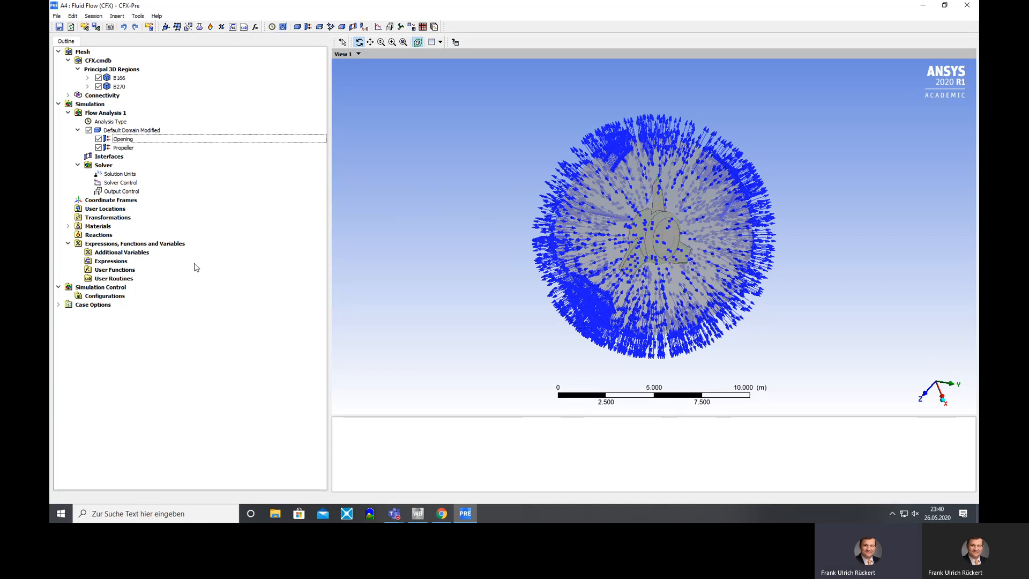
Check the boundary details and basic settings of the Propeller wall boundary.
{"action": "left_click", "coordinate": [122, 149]}
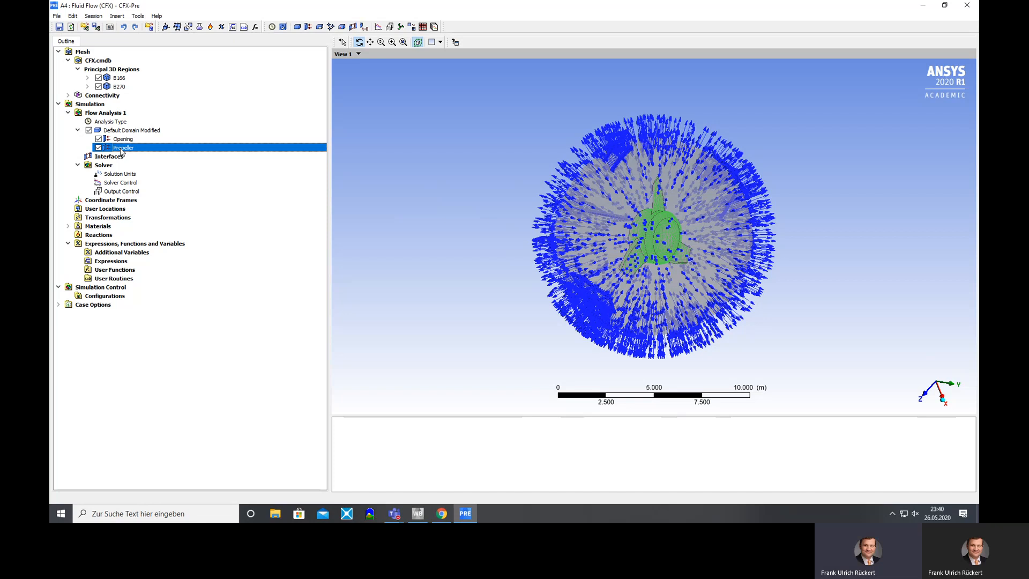
{"action": "double_click", "coordinate": [121, 149]}
{"action": "left_click", "coordinate": [121, 63]}
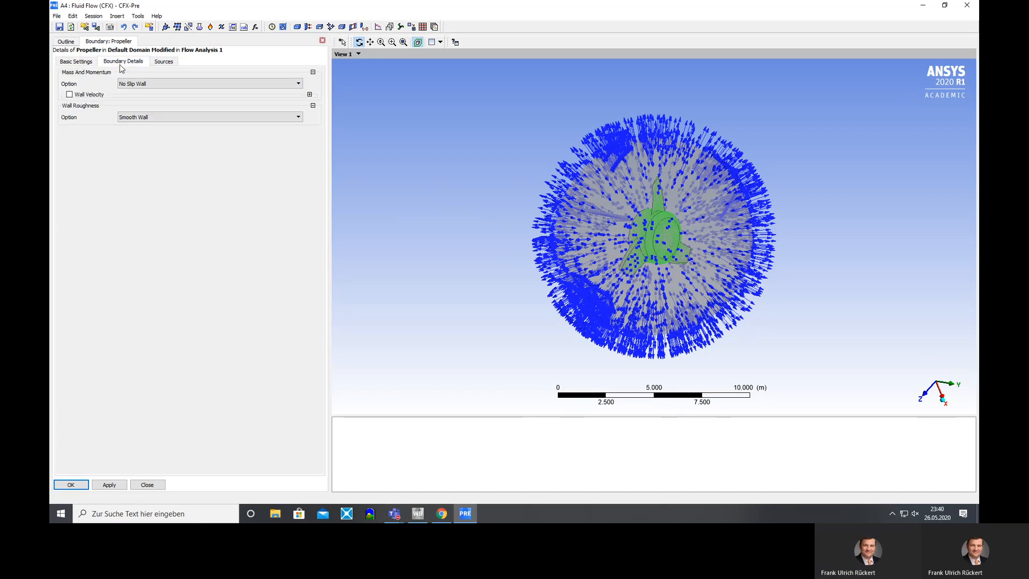
{"action": "left_click", "coordinate": [77, 62]}
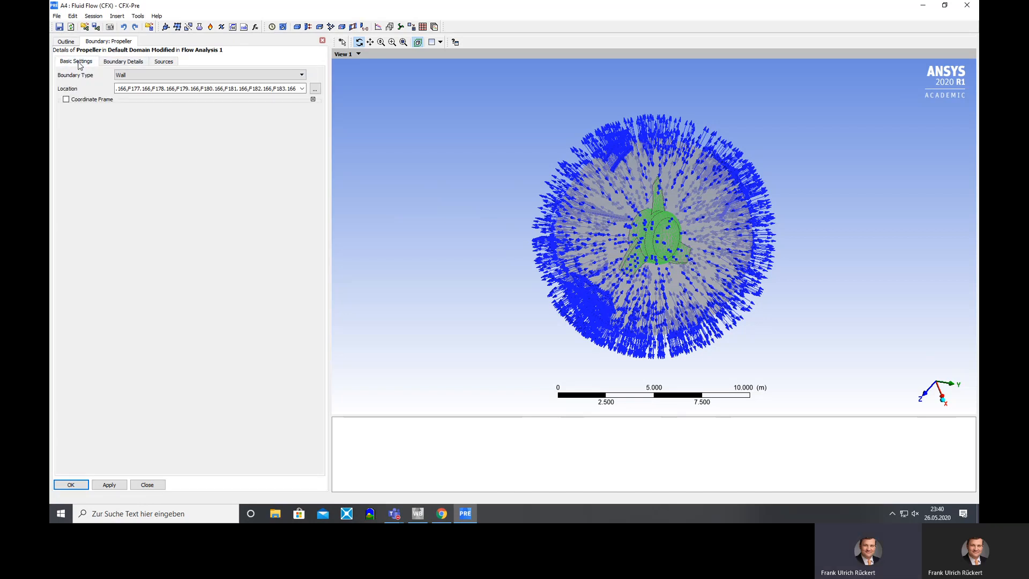
{"action": "left_click", "coordinate": [66, 42]}
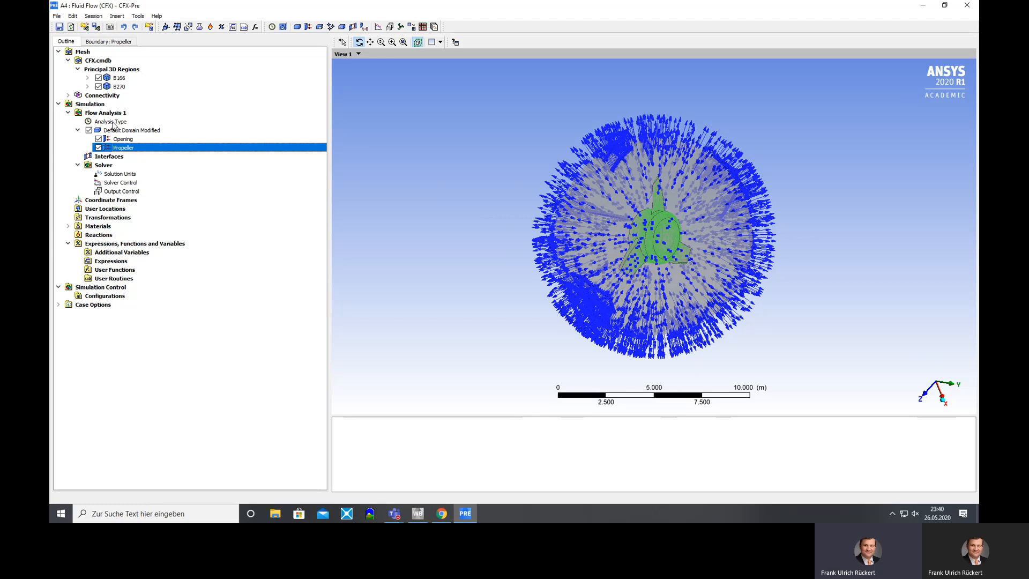
Open the Default Domain Modified settings and review its fluid models, initialization and buoyancy options.
{"action": "double_click", "coordinate": [117, 131]}
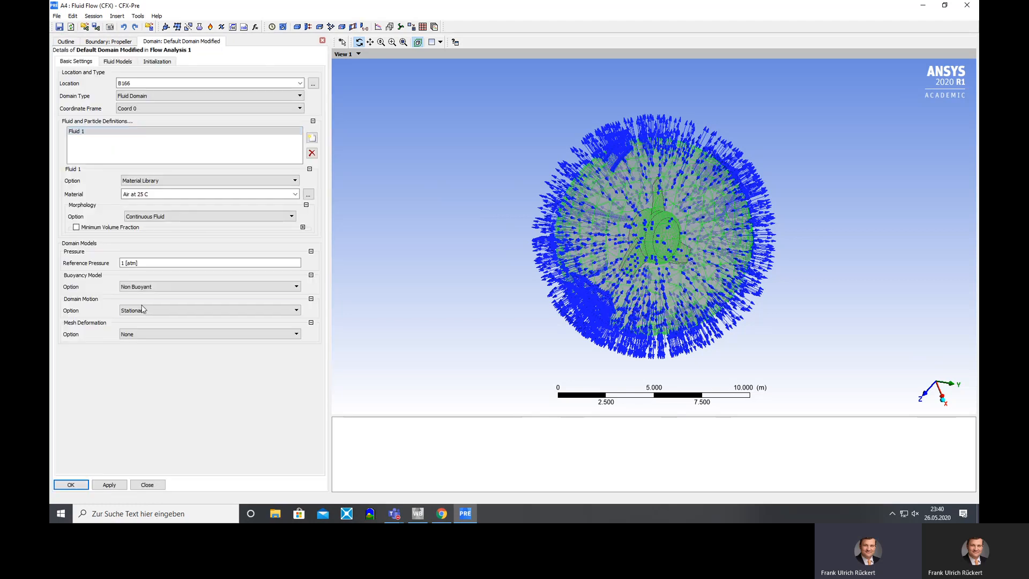
{"action": "left_click", "coordinate": [115, 62]}
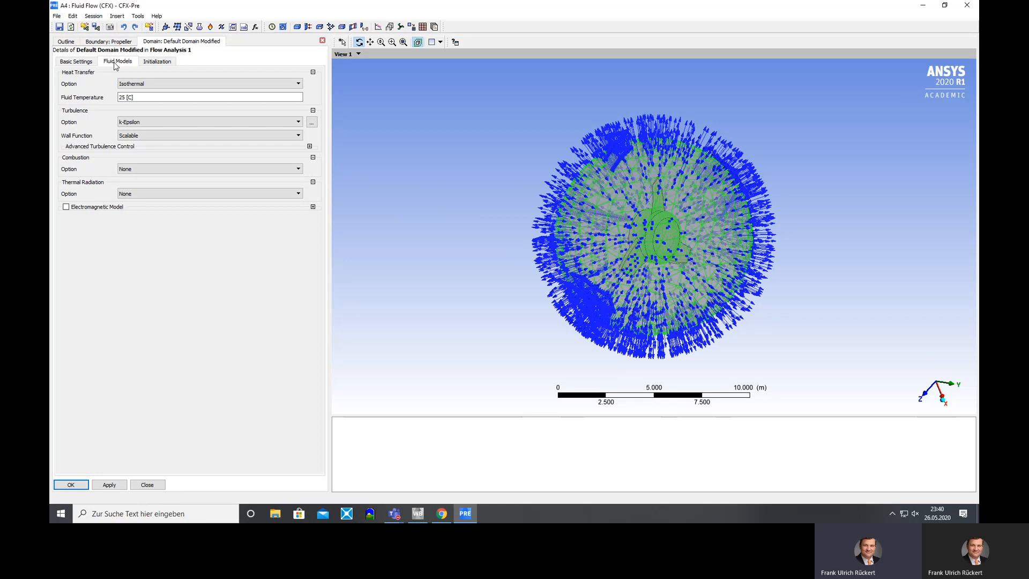
{"action": "left_click", "coordinate": [153, 63]}
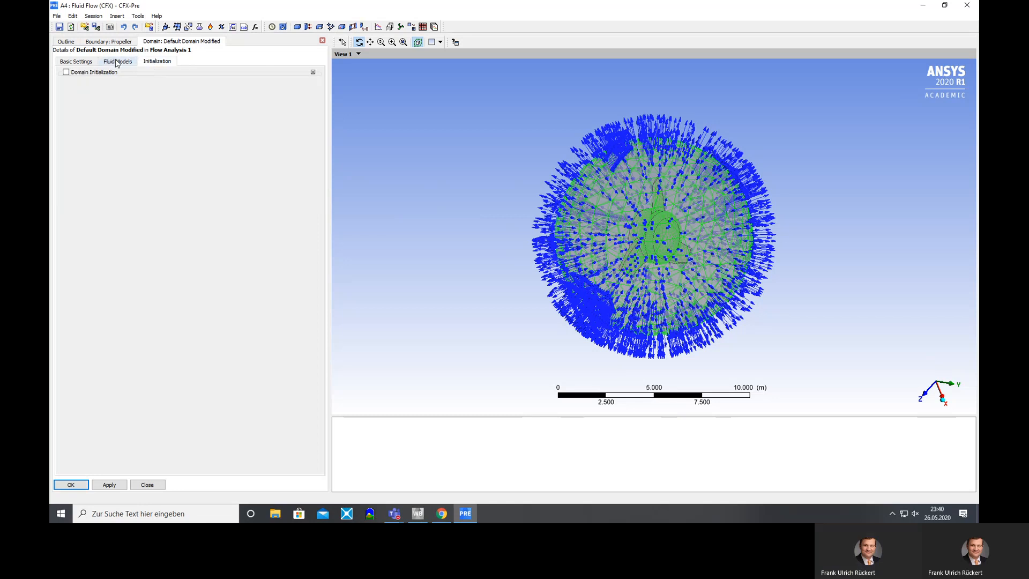
{"action": "left_click", "coordinate": [76, 61]}
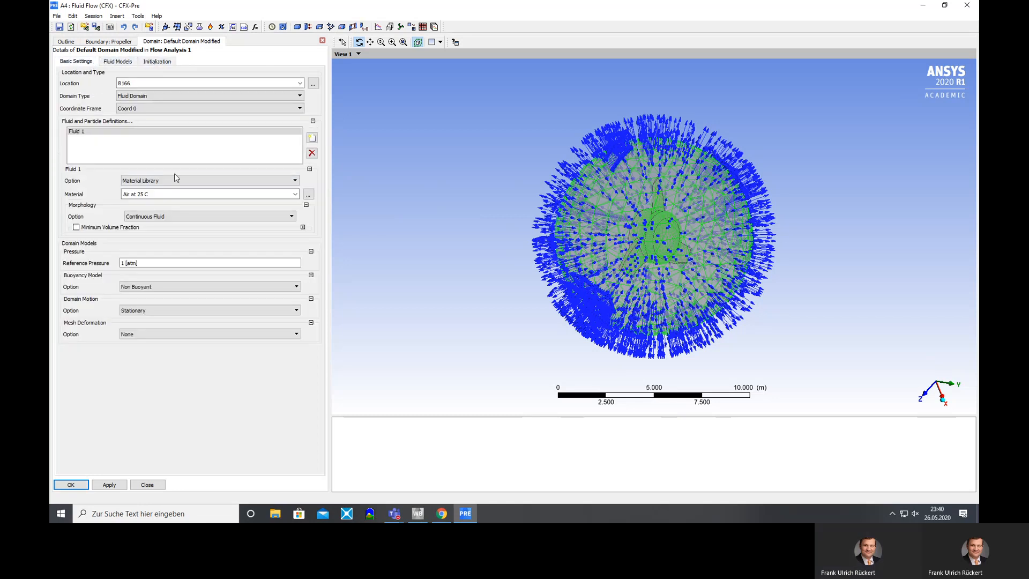
{"action": "left_click", "coordinate": [164, 285]}
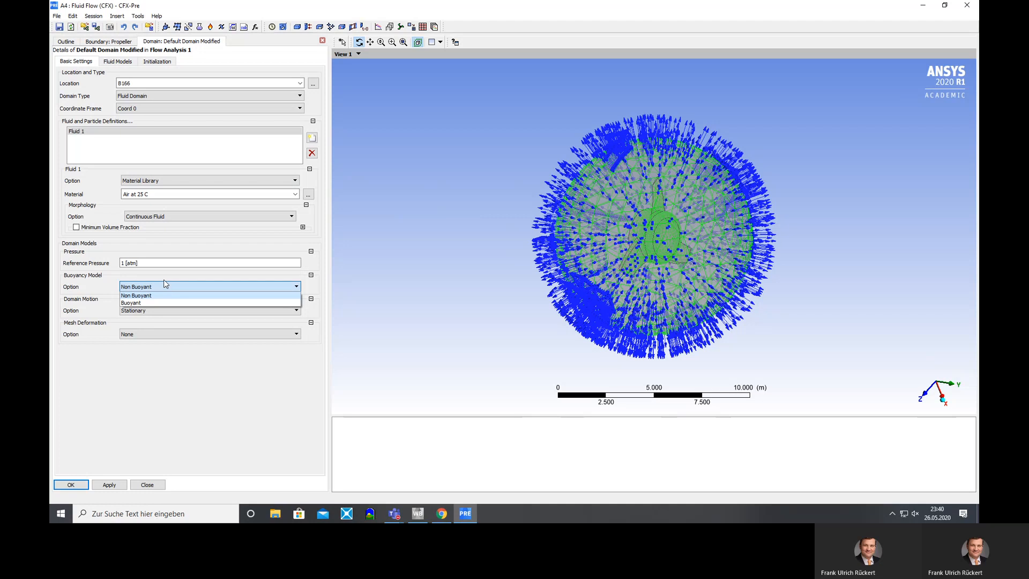
{"action": "left_click", "coordinate": [165, 285]}
Set the domain motion to Rotating and look up the propeller's rotation speed in the exercise PDF in Chrome.
{"action": "left_click", "coordinate": [156, 311]}
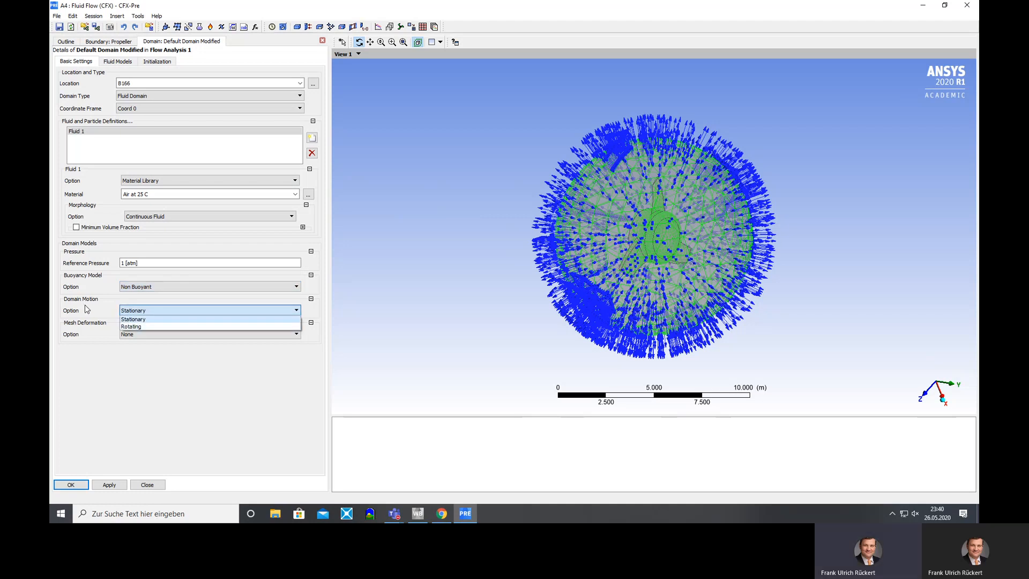
{"action": "left_click", "coordinate": [146, 326]}
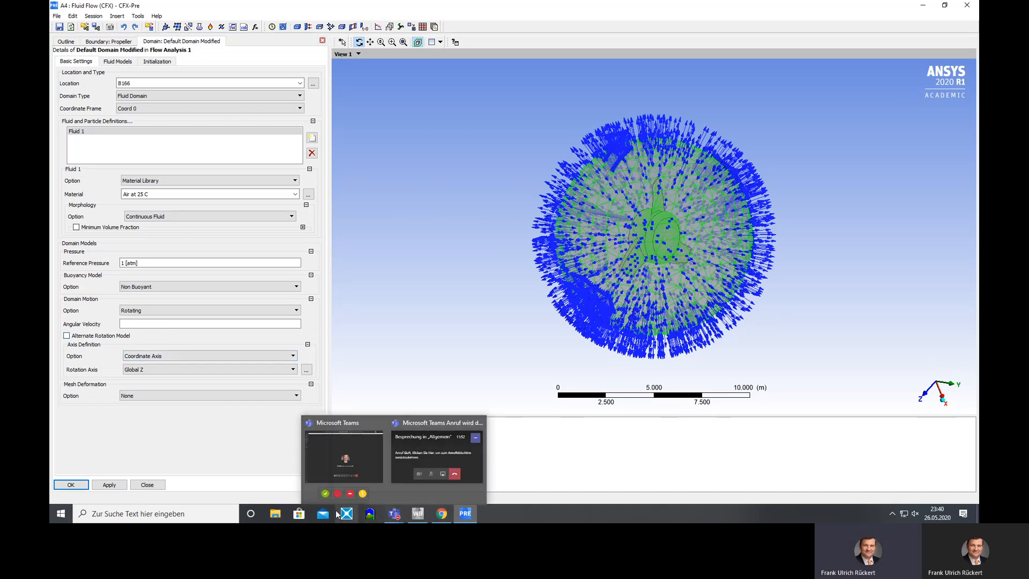
{"action": "left_click", "coordinate": [440, 514]}
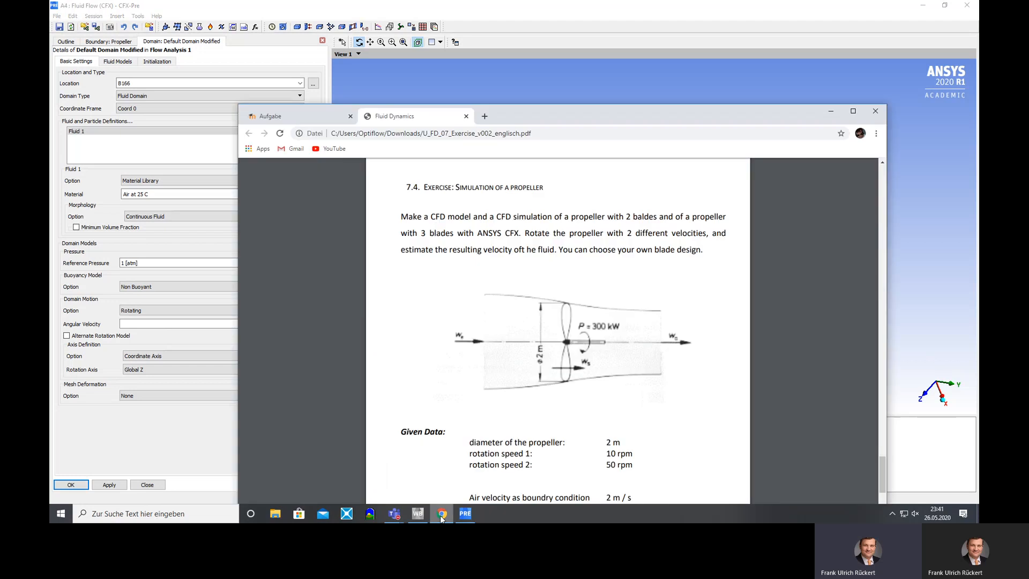
Back in CFX-Pre, set the rotating domain's angular velocity to 10 rev min^-1.
{"action": "left_click", "coordinate": [156, 324]}
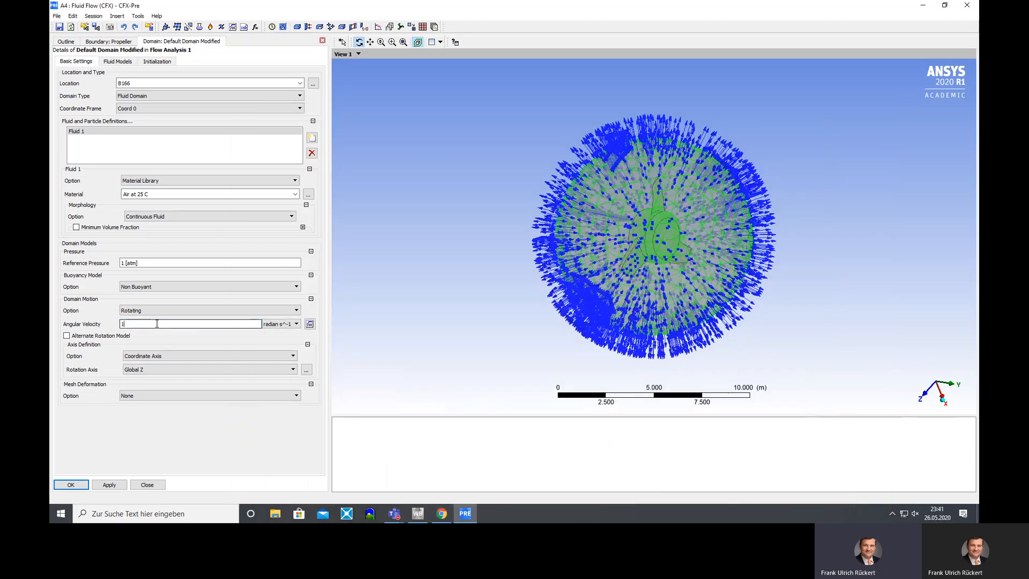
{"action": "left_click", "coordinate": [195, 455]}
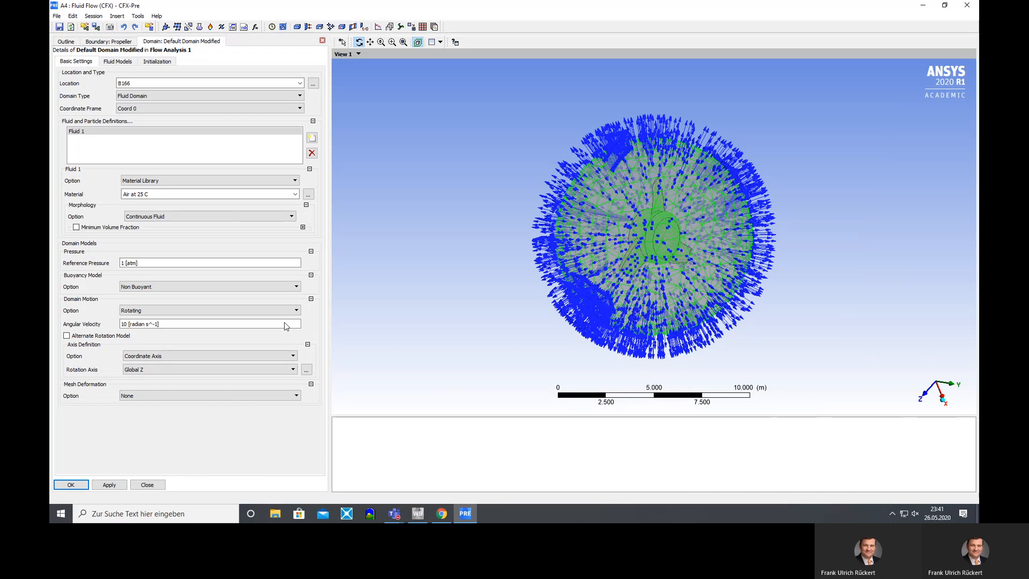
{"action": "left_click", "coordinate": [207, 324]}
{"action": "left_click", "coordinate": [284, 325]}
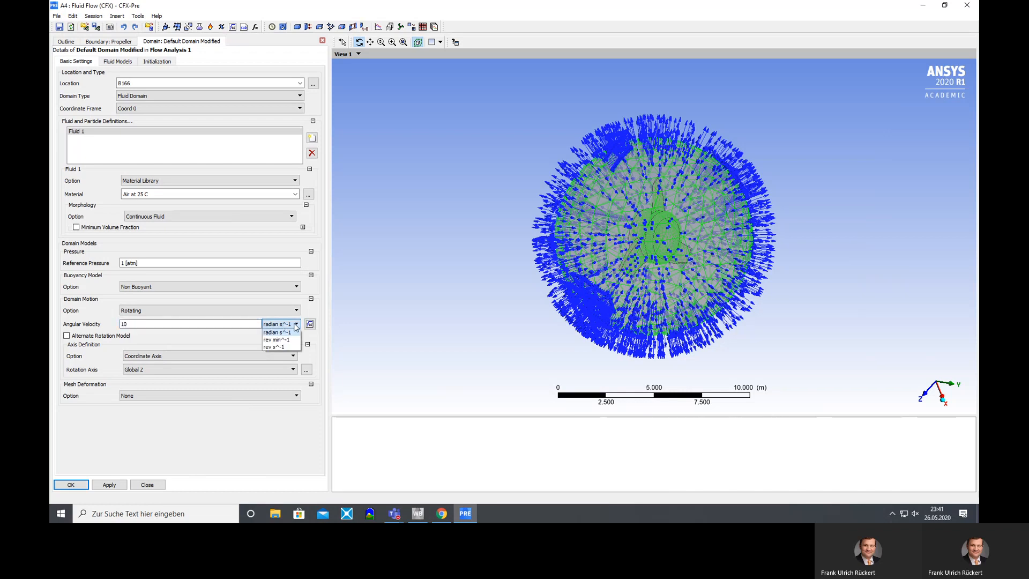
{"action": "left_click", "coordinate": [287, 339]}
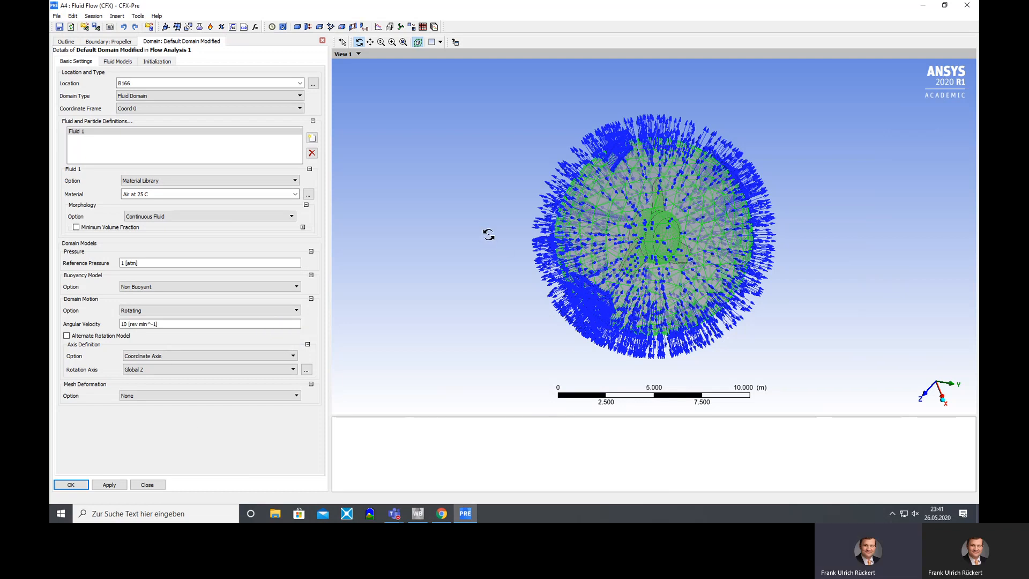
Set the domain's rotation axis to Global Y and accept the domain settings.
{"action": "mouse_move", "coordinate": [461, 257]}
{"action": "left_mouse_down"}
{"action": "mouse_move", "coordinate": [485, 261]}
{"action": "mouse_move", "coordinate": [465, 263]}
{"action": "left_mouse_up"}
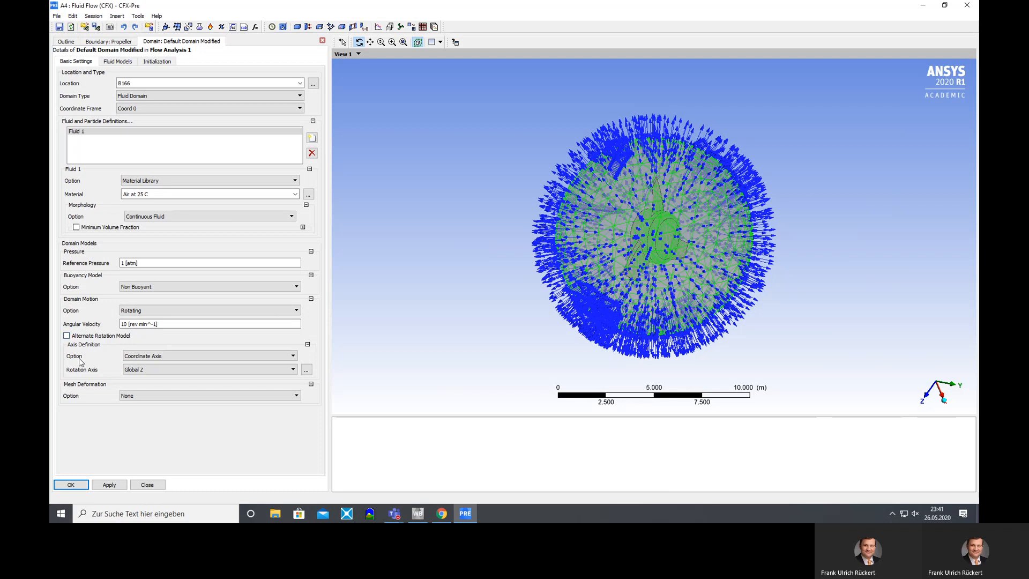
{"action": "left_click", "coordinate": [137, 369]}
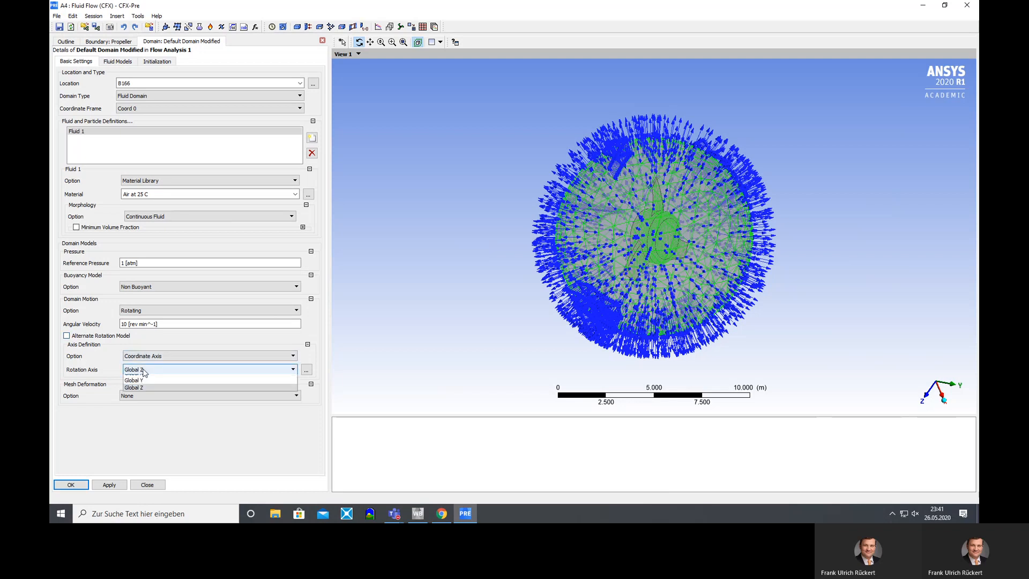
{"action": "left_click", "coordinate": [147, 385]}
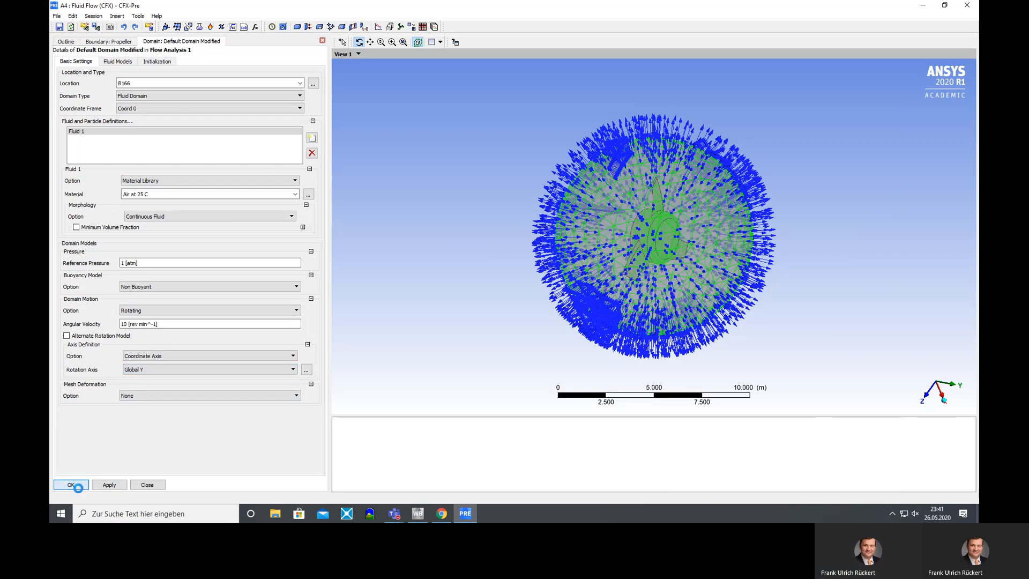
{"action": "left_click", "coordinate": [72, 484]}
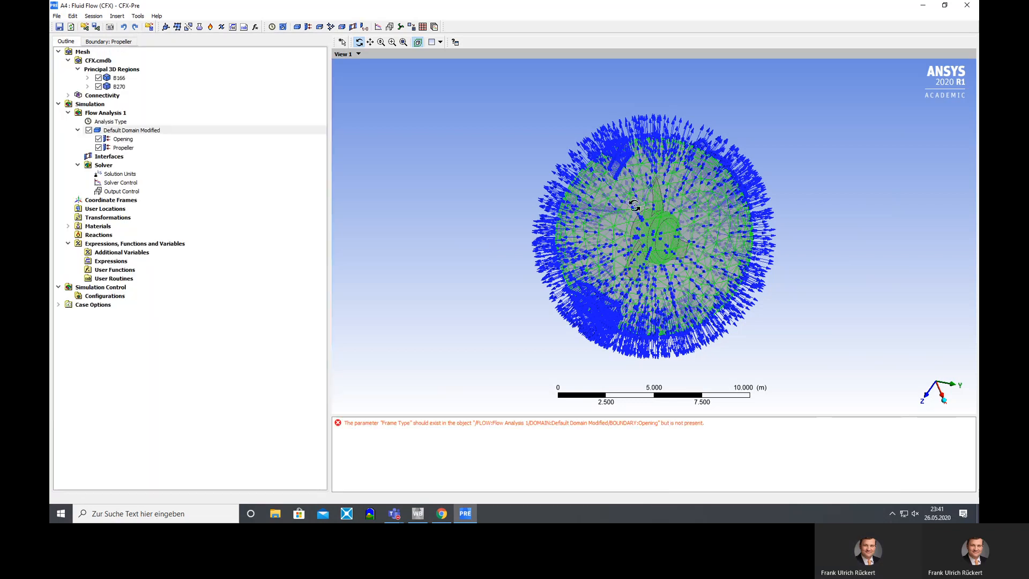
Resolve the missing Frame Type parameter by setting the Opening boundary's frame type to Rotating and accepting it.
{"action": "double_click", "coordinate": [455, 423]}
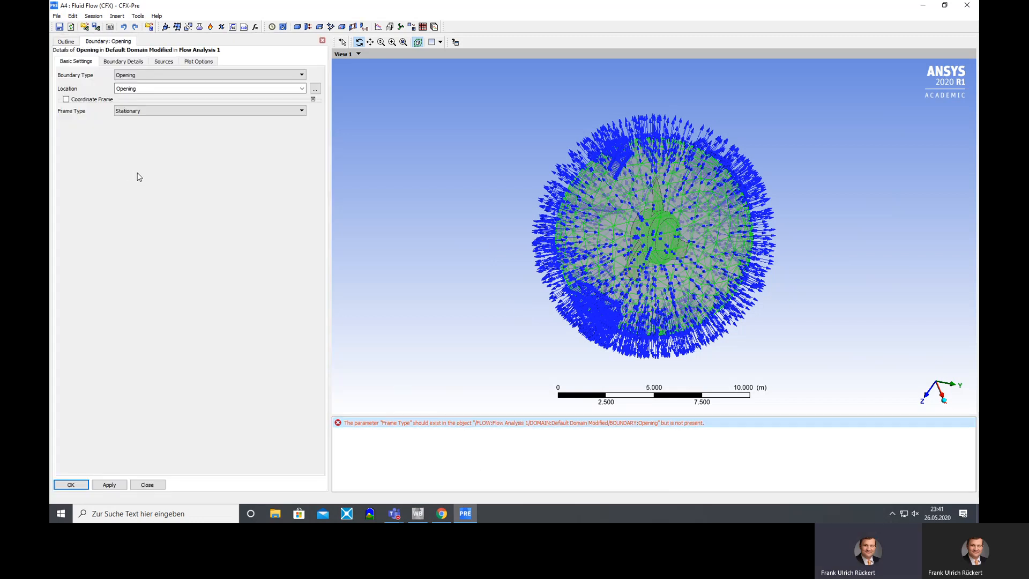
{"action": "left_click", "coordinate": [136, 112]}
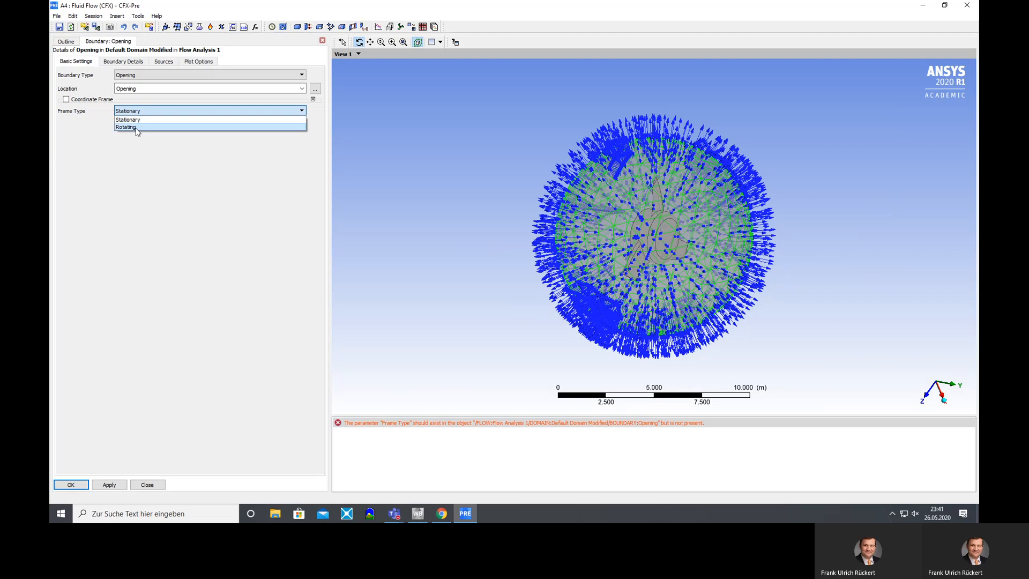
{"action": "left_click", "coordinate": [136, 127]}
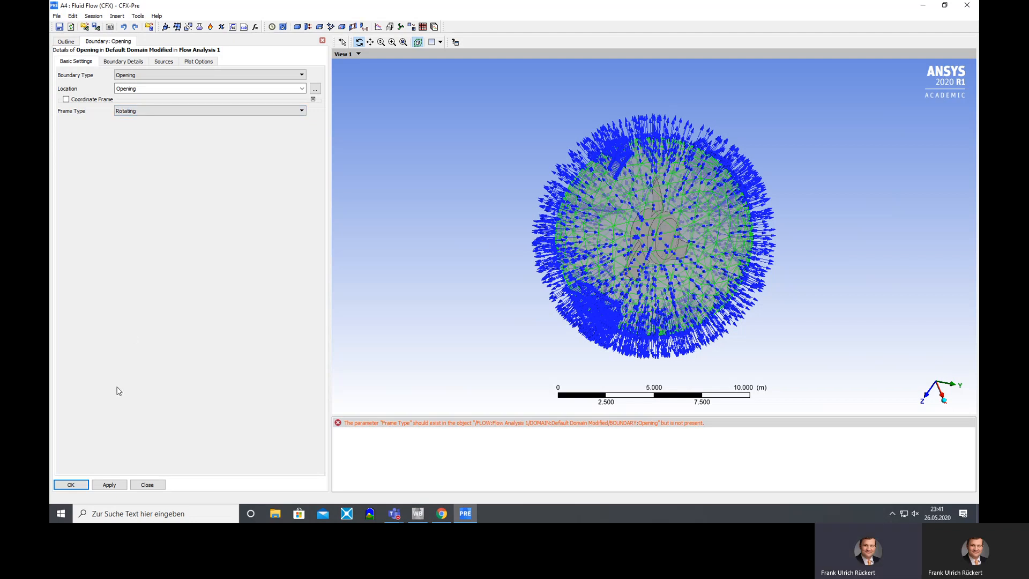
{"action": "left_click", "coordinate": [69, 485]}
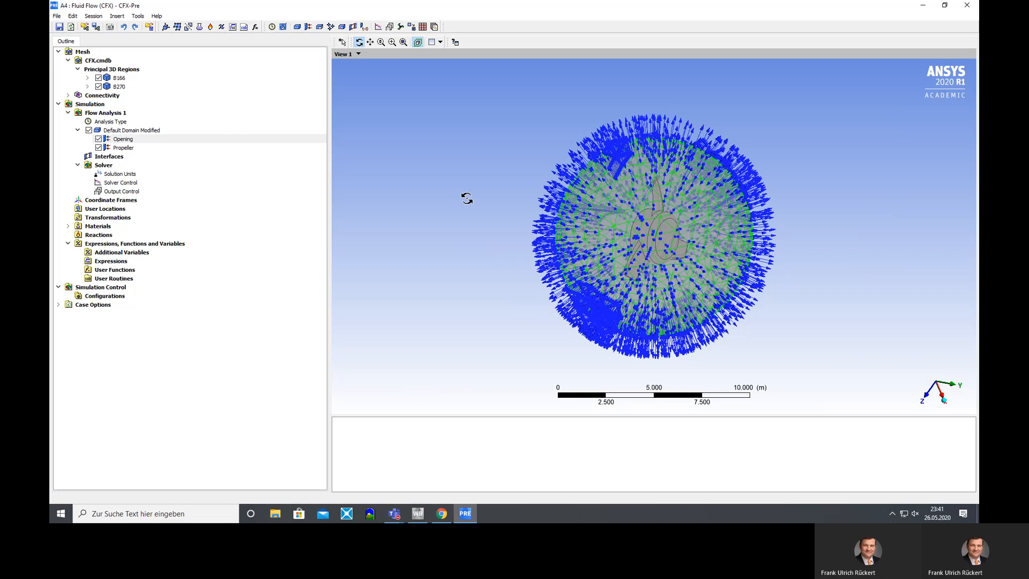
Close CFX-Pre and update the Solution of the Fluid Flow (CFX) system in Workbench.
{"action": "mouse_move", "coordinate": [475, 200]}
{"action": "left_mouse_down"}
{"action": "mouse_move", "coordinate": [484, 200]}
{"action": "mouse_move", "coordinate": [457, 195]}
{"action": "mouse_move", "coordinate": [517, 202]}
{"action": "mouse_move", "coordinate": [445, 190]}
{"action": "mouse_move", "coordinate": [464, 195]}
{"action": "left_mouse_up"}
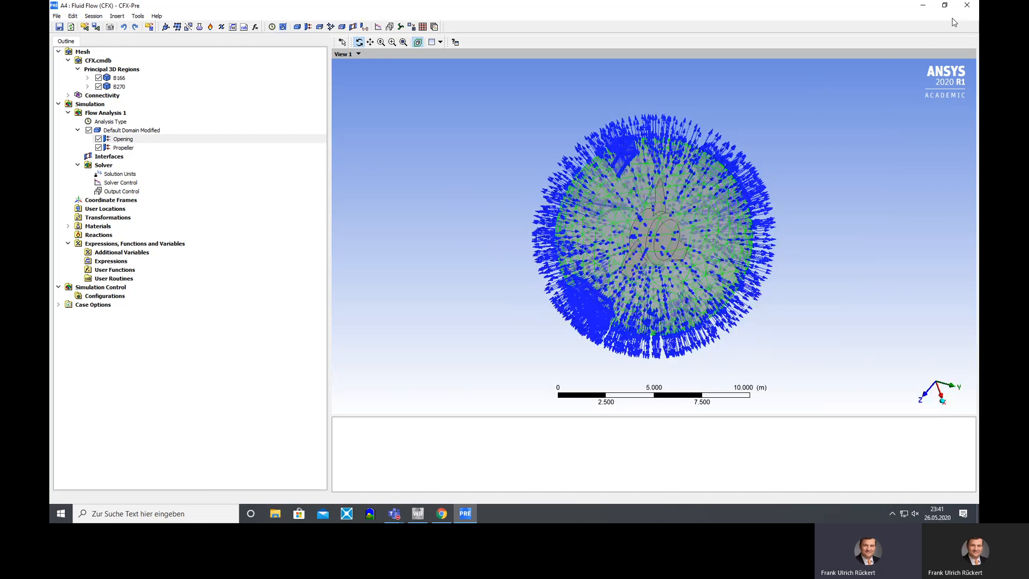
{"action": "left_click_drag", "start_coordinate": [681, 271], "coordinate": [749, 249]}
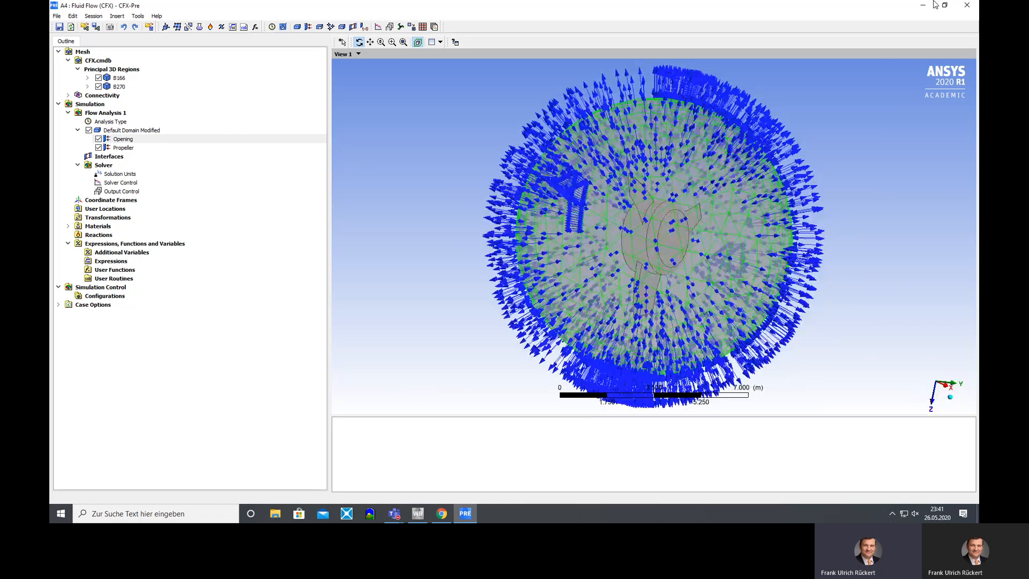
{"action": "left_click", "coordinate": [972, 7]}
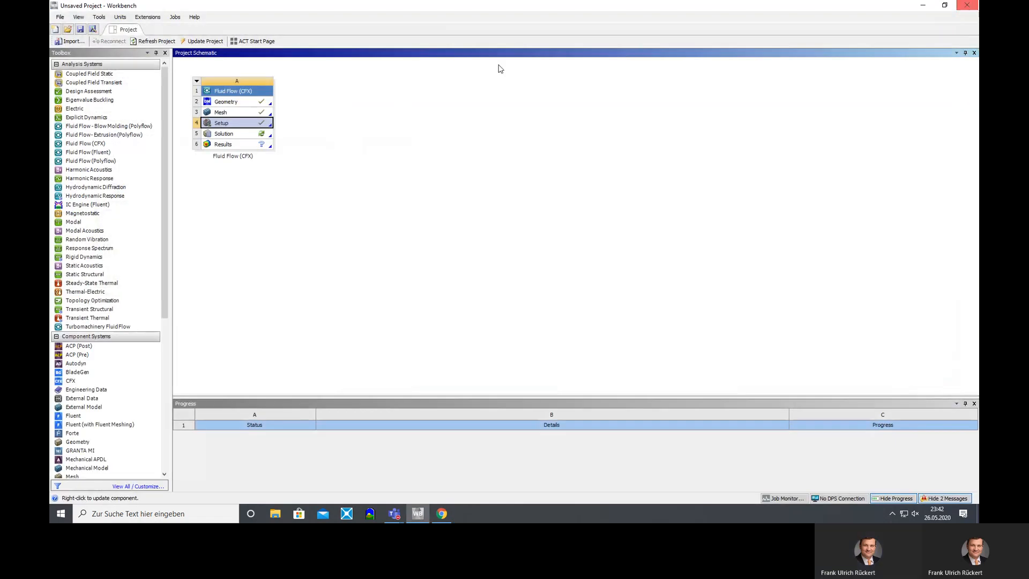
{"action": "right_click", "coordinate": [240, 134]}
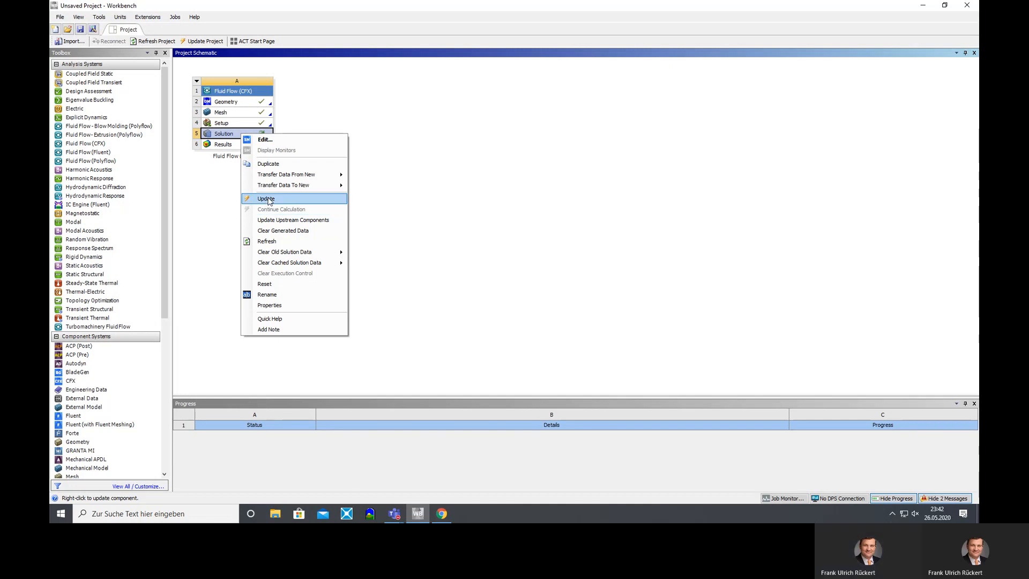
{"action": "left_click", "coordinate": [266, 199]}
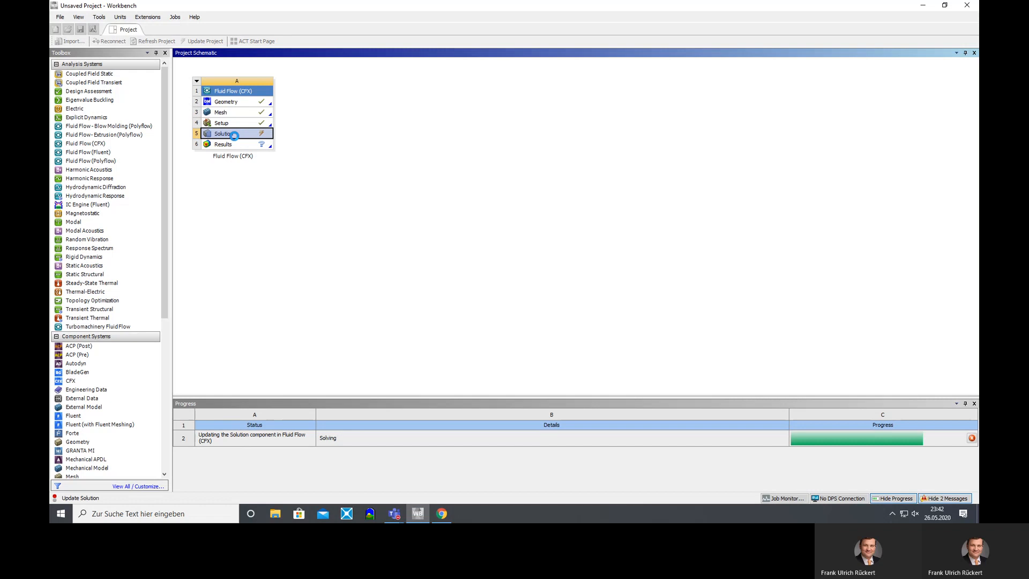
Display the solver run's convergence monitors, acknowledge the finished run and close CFX-Solver Manager.
{"action": "right_click", "coordinate": [234, 136]}
{"action": "left_click", "coordinate": [251, 152]}
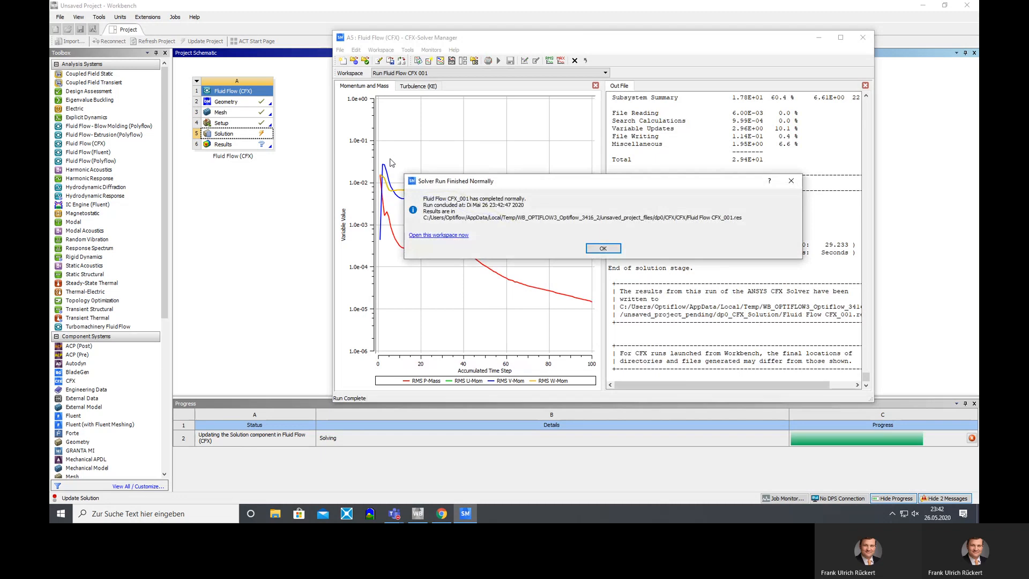
{"action": "left_click", "coordinate": [602, 249]}
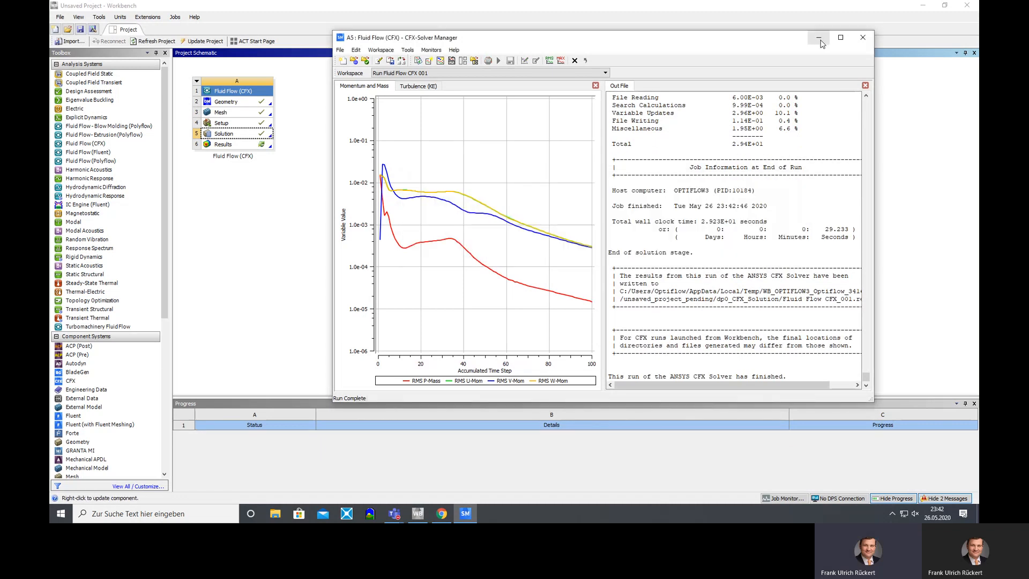
{"action": "left_click", "coordinate": [863, 37]}
Open the Results in CFD-Post and show the Propeller boundary surface in the 3D view.
{"action": "left_click", "coordinate": [234, 145]}
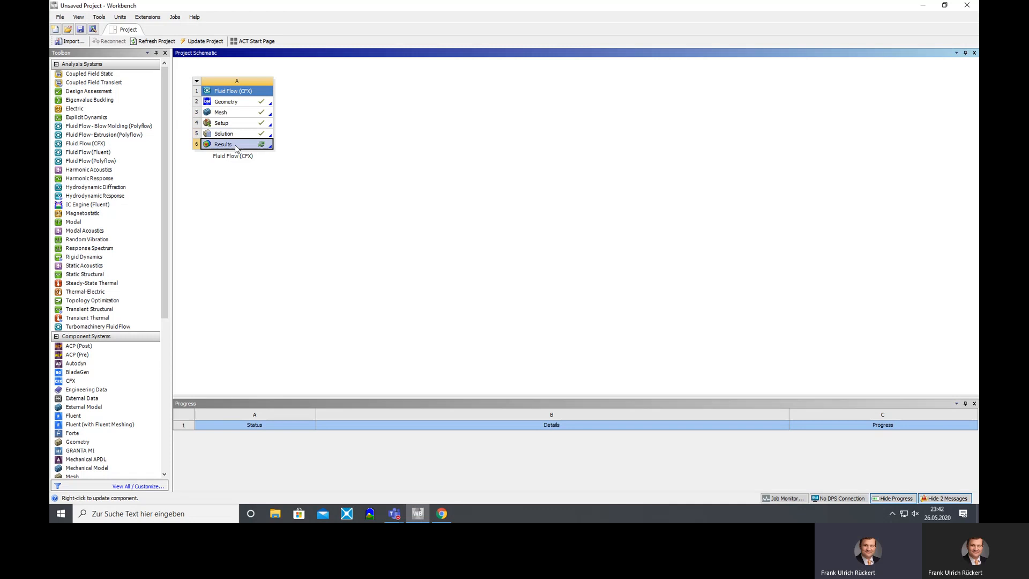
{"action": "right_click", "coordinate": [234, 145]}
{"action": "left_click", "coordinate": [246, 149]}
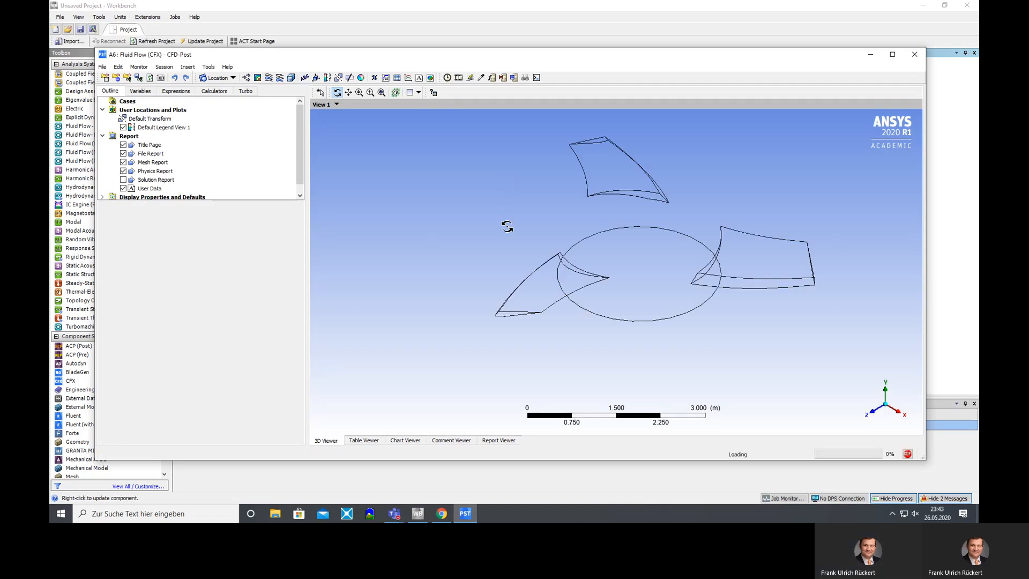
{"action": "left_click", "coordinate": [142, 136]}
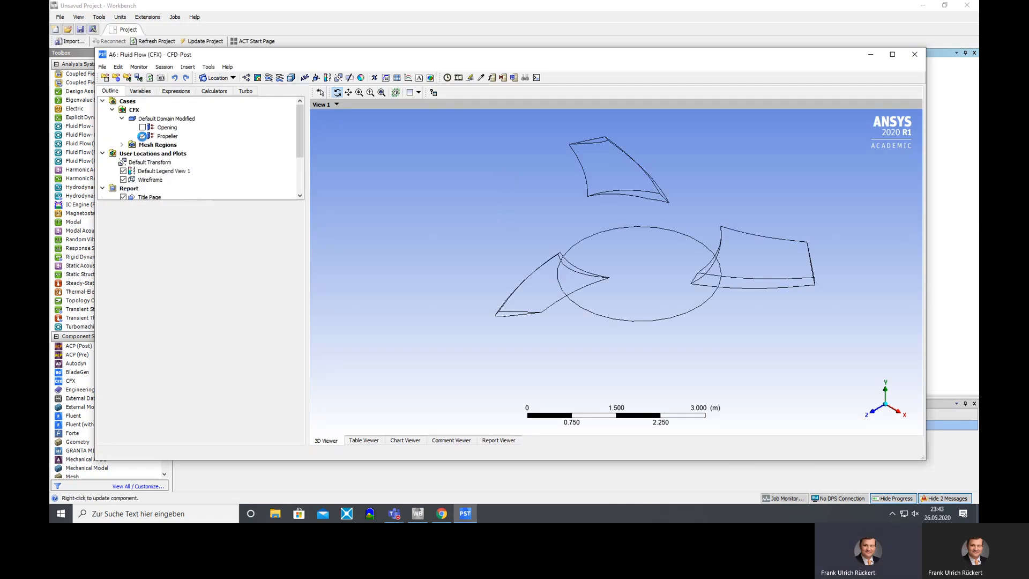
{"action": "left_click_drag", "start_coordinate": [473, 183], "coordinate": [512, 220]}
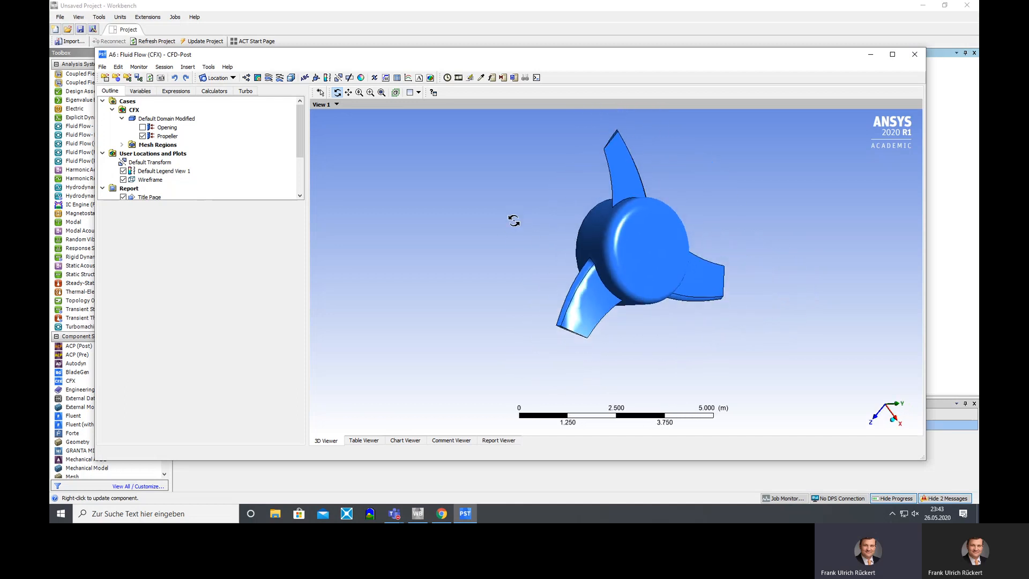
Maximize the results window and insert a 3D velocity streamline plot in all domains that starts from the Opening boundary.
{"action": "left_click", "coordinate": [892, 54]}
{"action": "scroll", "coordinate": [514, 207], "scroll_direction": "down", "scroll_amount": 3}
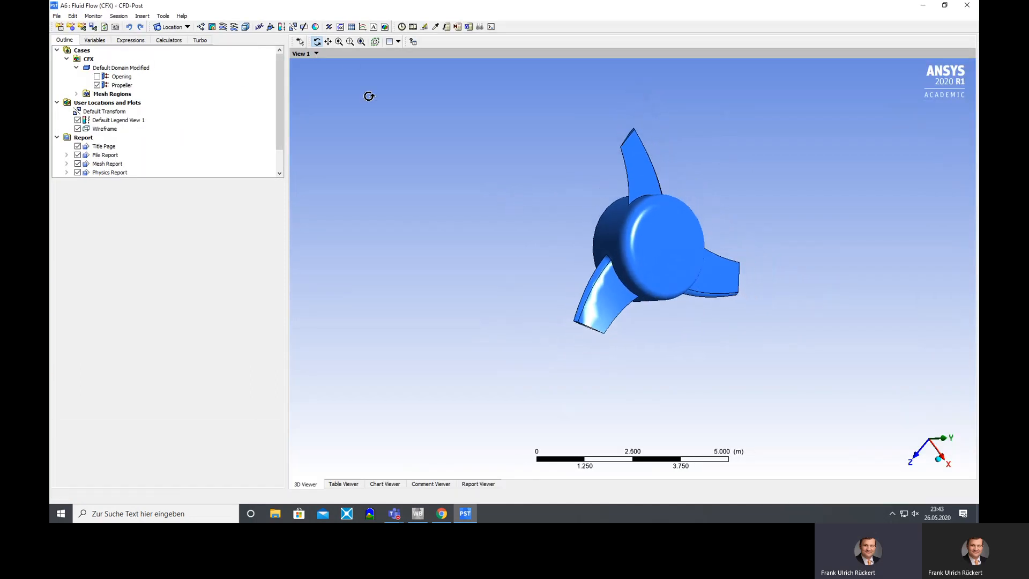
{"action": "left_click", "coordinate": [224, 28]}
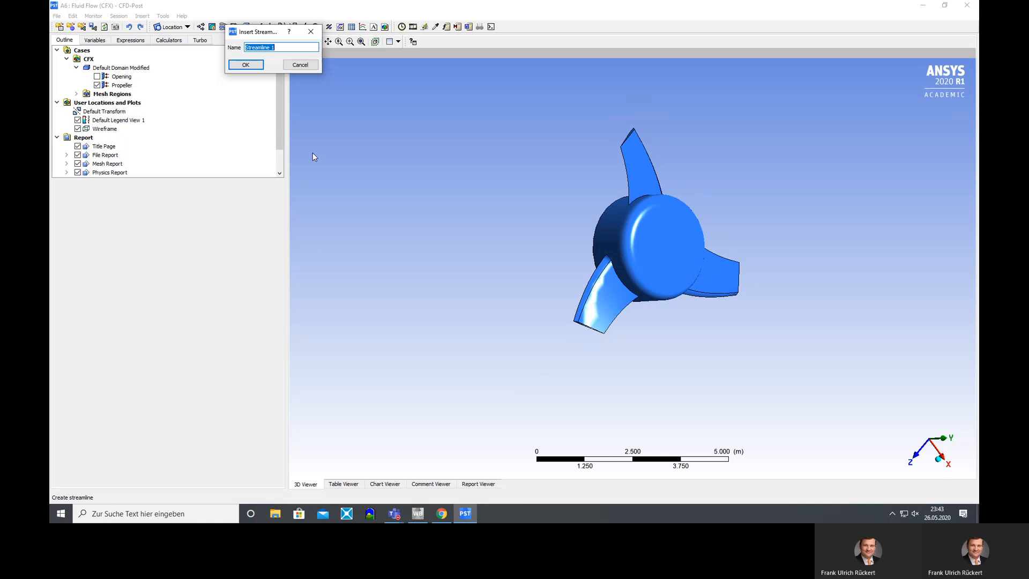
{"action": "left_click", "coordinate": [245, 64]}
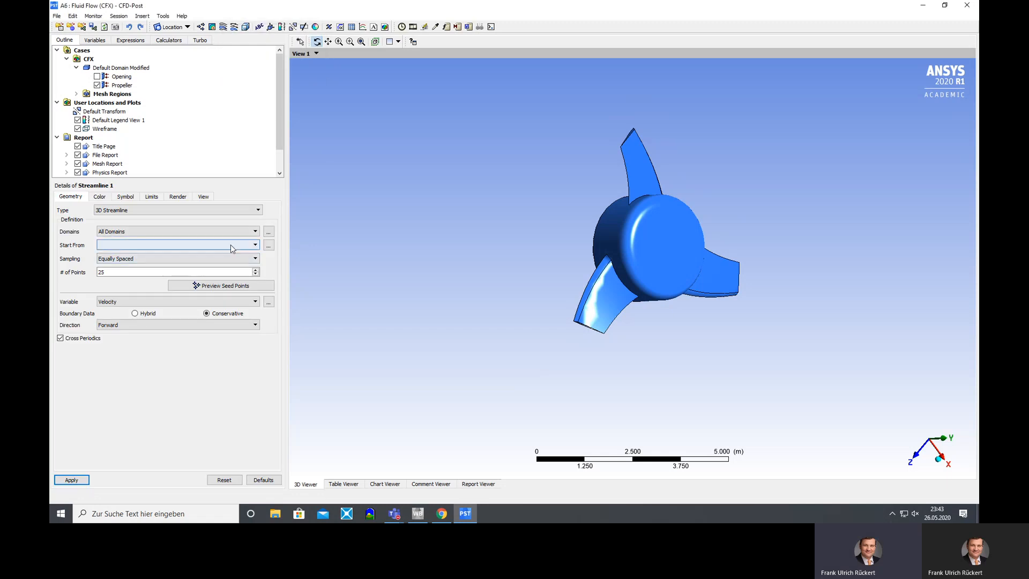
{"action": "left_click", "coordinate": [174, 245]}
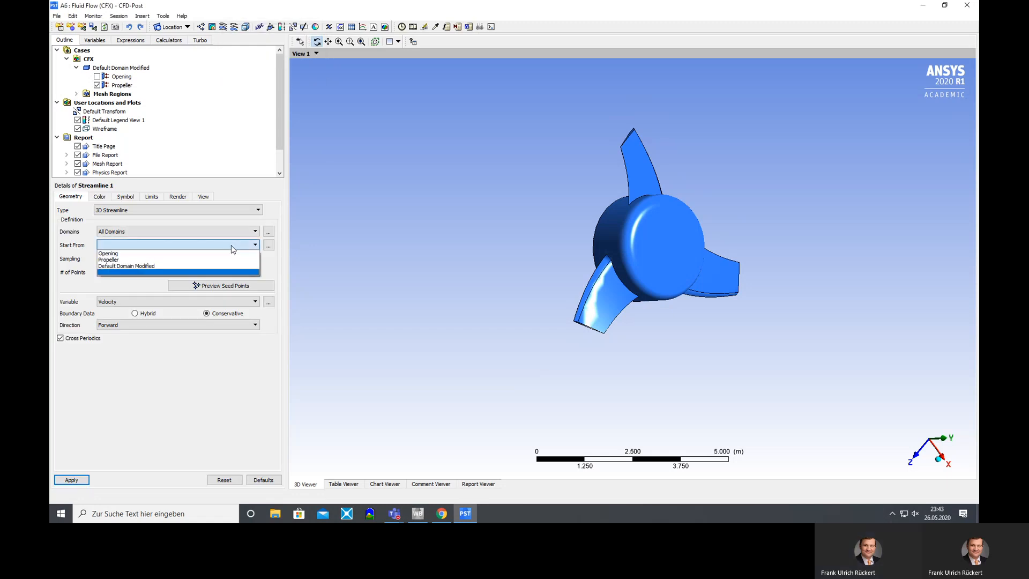
{"action": "left_click", "coordinate": [175, 253]}
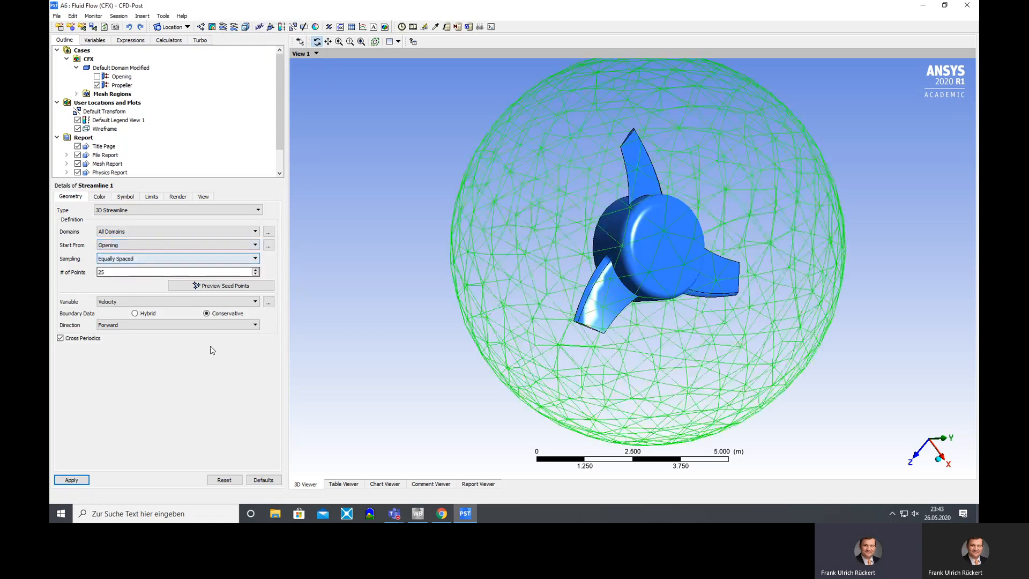
{"action": "left_click", "coordinate": [71, 479]}
Set Streamline 1's number of points to 250 and apply it.
{"action": "mouse_move", "coordinate": [492, 200]}
{"action": "left_mouse_down"}
{"action": "mouse_move", "coordinate": [571, 202]}
{"action": "mouse_move", "coordinate": [424, 202]}
{"action": "mouse_move", "coordinate": [470, 187]}
{"action": "mouse_move", "coordinate": [562, 197]}
{"action": "mouse_move", "coordinate": [476, 201]}
{"action": "left_mouse_up"}
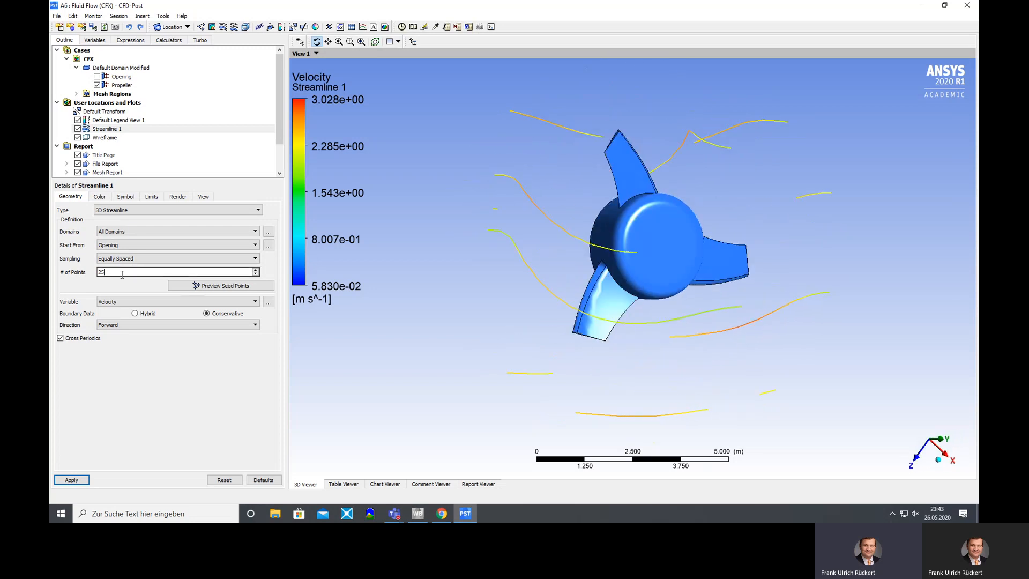
{"action": "left_click", "coordinate": [71, 479]}
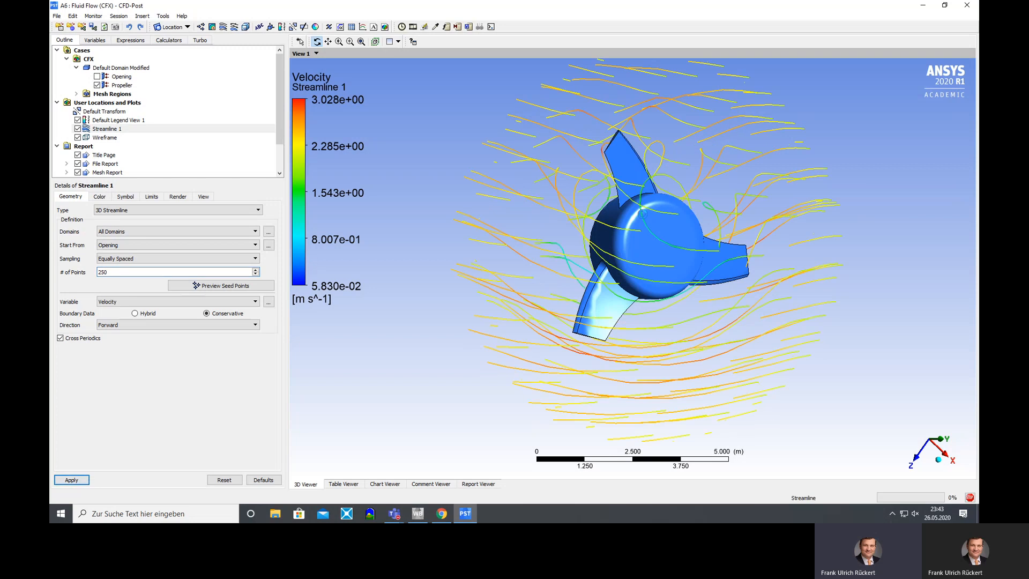
{"action": "left_click_drag", "start_coordinate": [643, 215], "coordinate": [653, 170]}
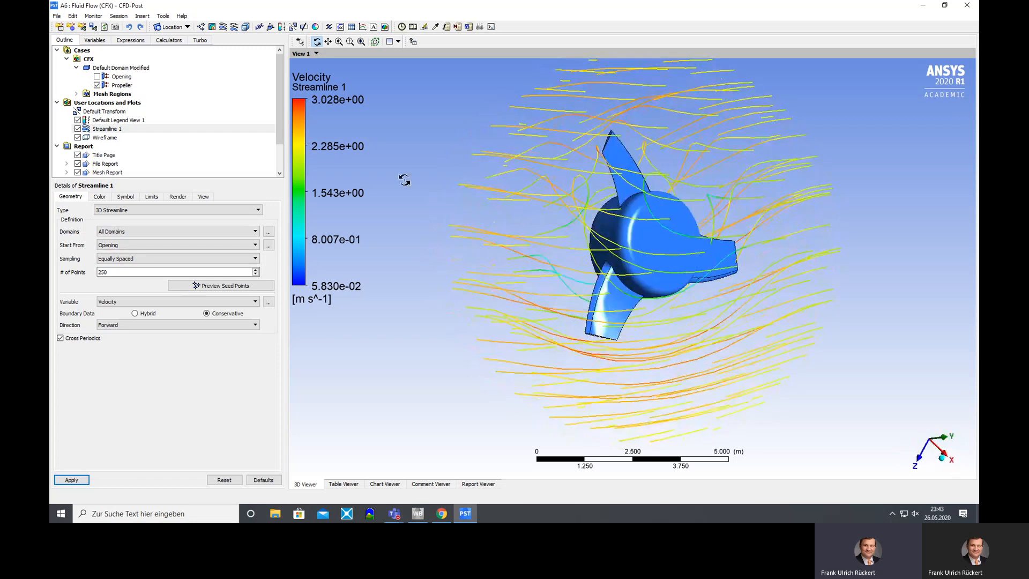
Hide Streamline 1 and insert a vortex core region for all domains with the Swirling Strength method at level 0.01.
{"action": "left_click", "coordinate": [77, 129]}
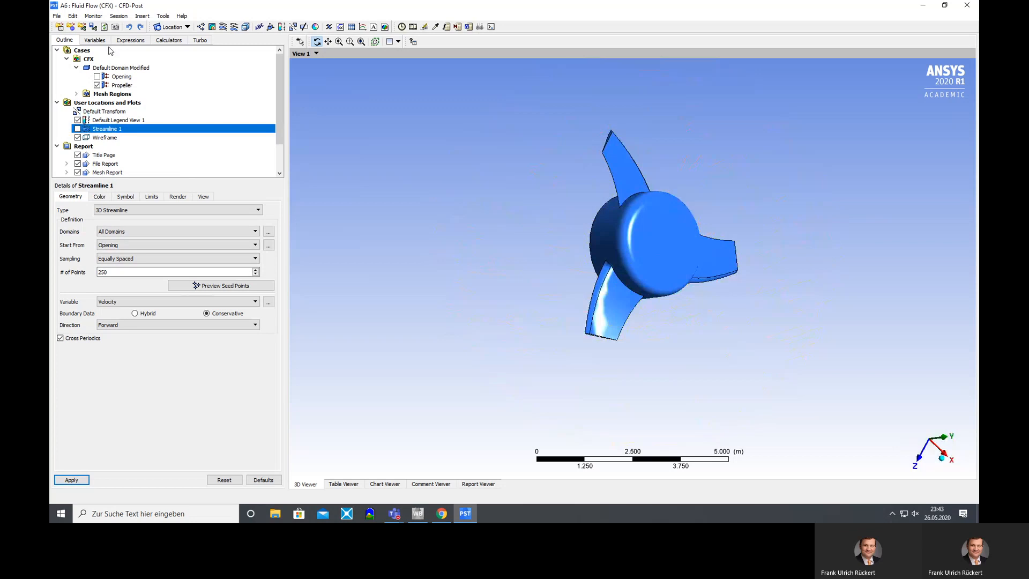
{"action": "left_click", "coordinate": [141, 16]}
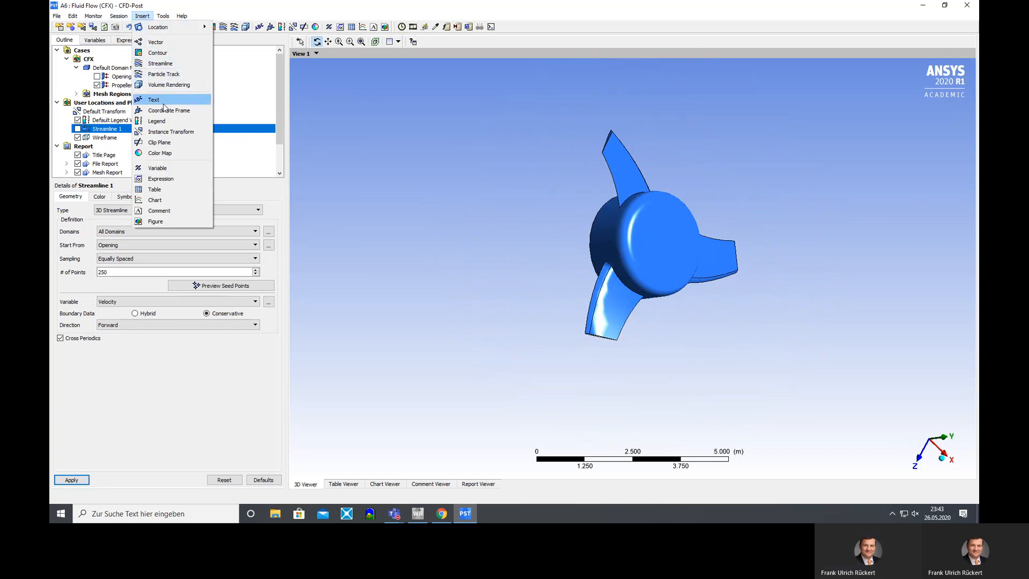
{"action": "mouse_move", "coordinate": [166, 27]}
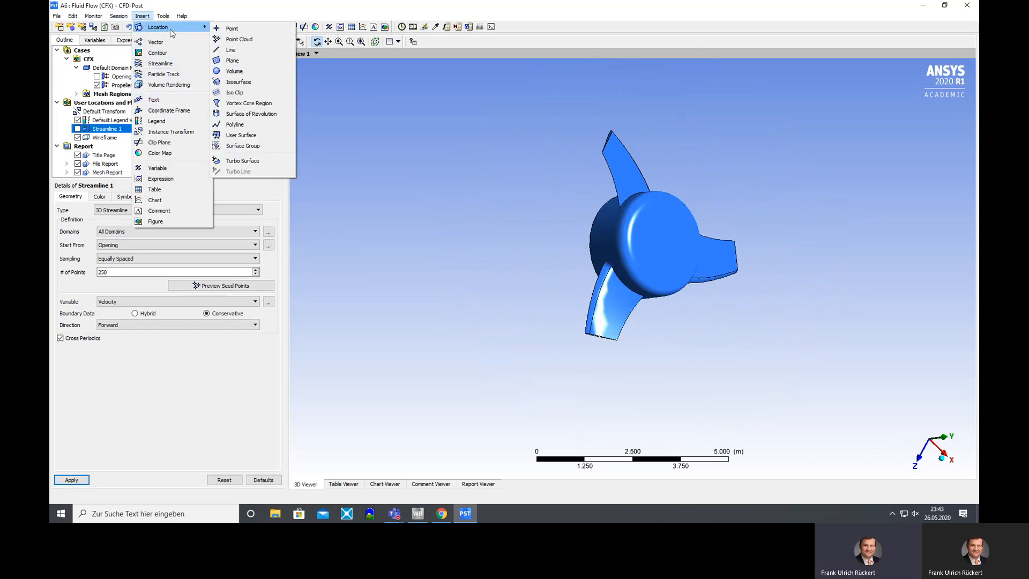
{"action": "left_click", "coordinate": [248, 103]}
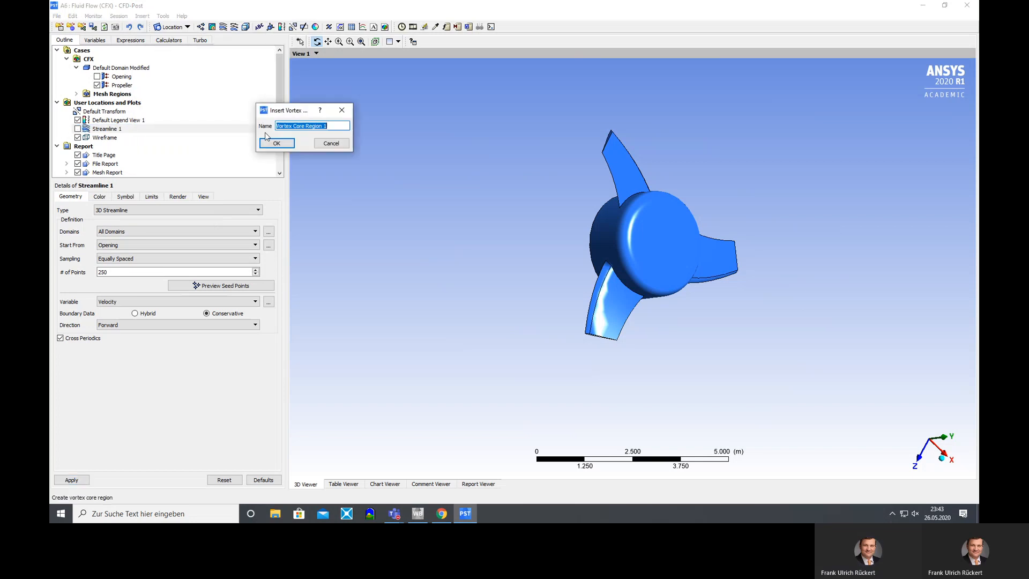
{"action": "left_click", "coordinate": [272, 147]}
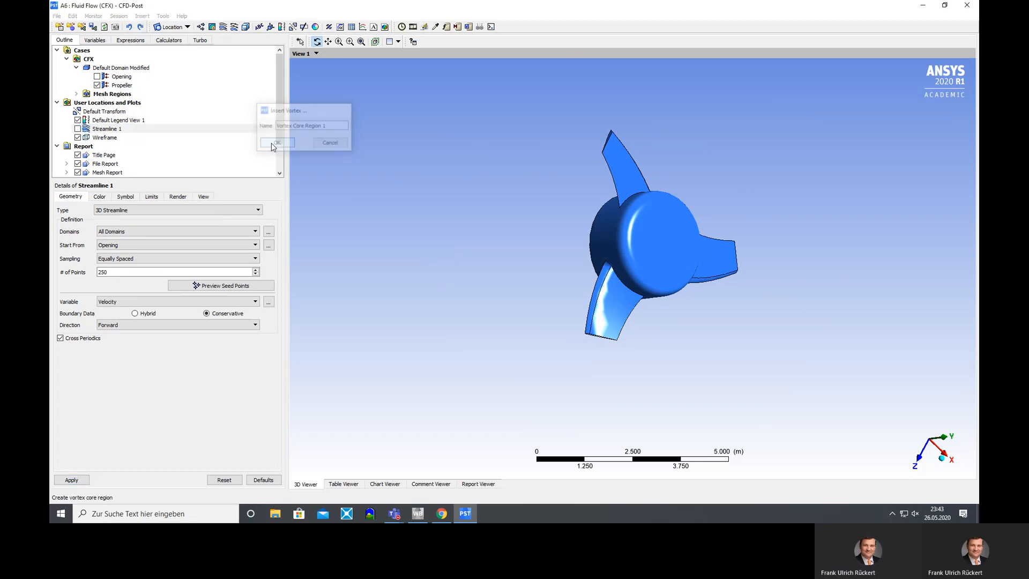
{"action": "left_click", "coordinate": [72, 480]}
{"action": "mouse_move", "coordinate": [501, 222]}
{"action": "left_mouse_down"}
{"action": "mouse_move", "coordinate": [458, 218]}
{"action": "mouse_move", "coordinate": [501, 221]}
{"action": "left_mouse_up"}
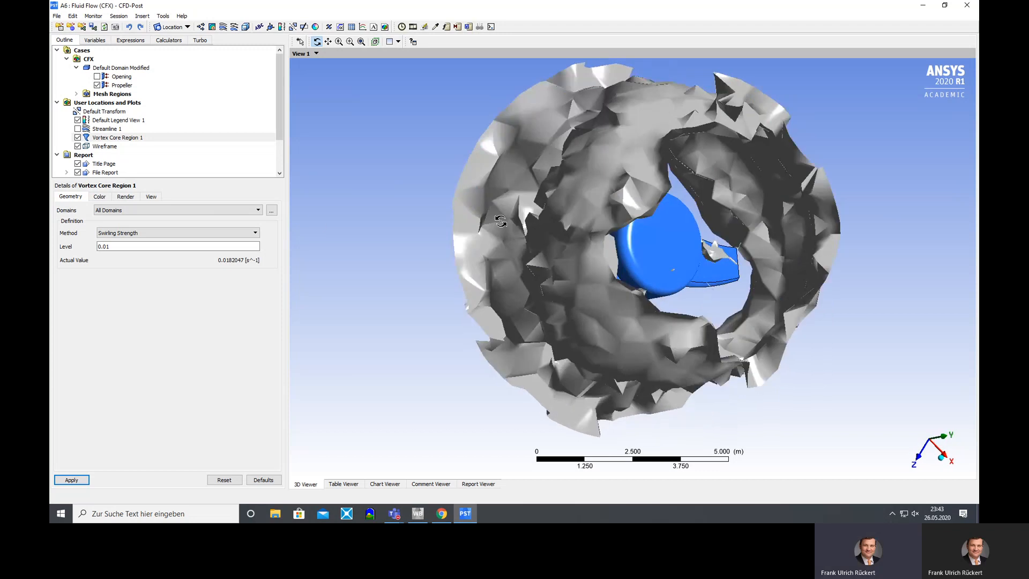
Try the Vorticity method for Vortex Core Region 1 and switch the method back to Swirling Strength.
{"action": "left_click", "coordinate": [128, 237]}
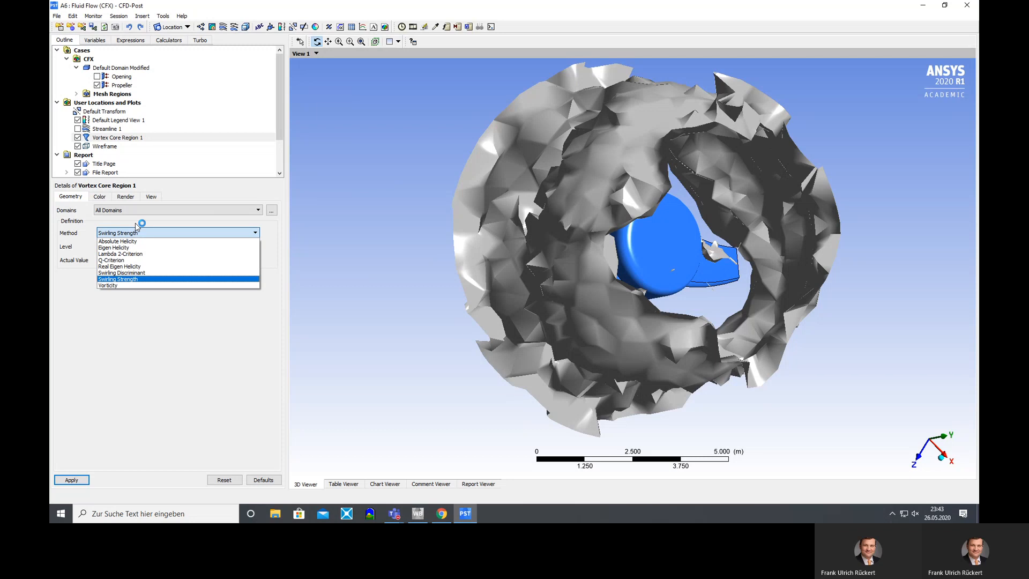
{"action": "left_click", "coordinate": [110, 285]}
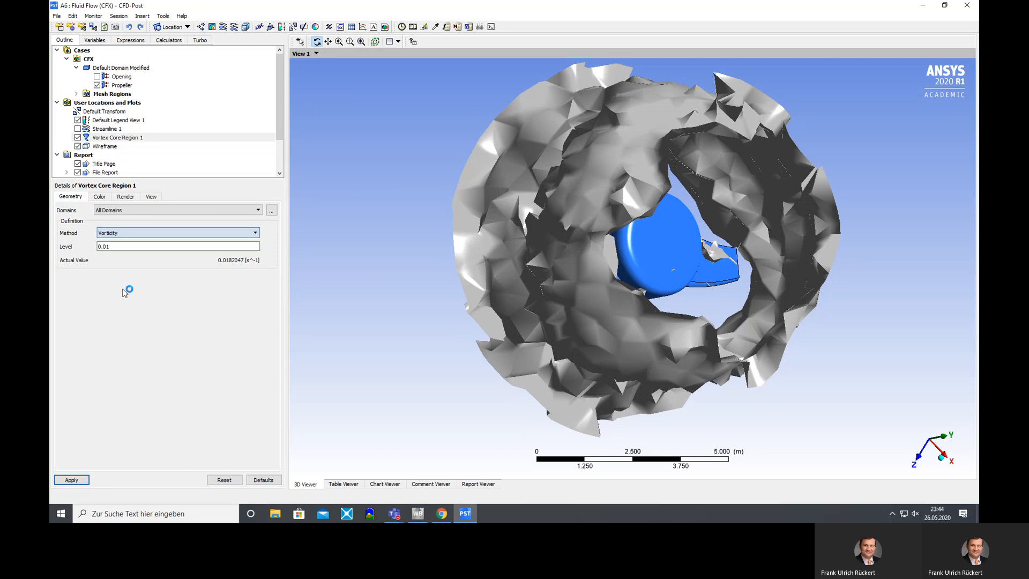
{"action": "left_click", "coordinate": [71, 480]}
{"action": "left_click", "coordinate": [128, 235]}
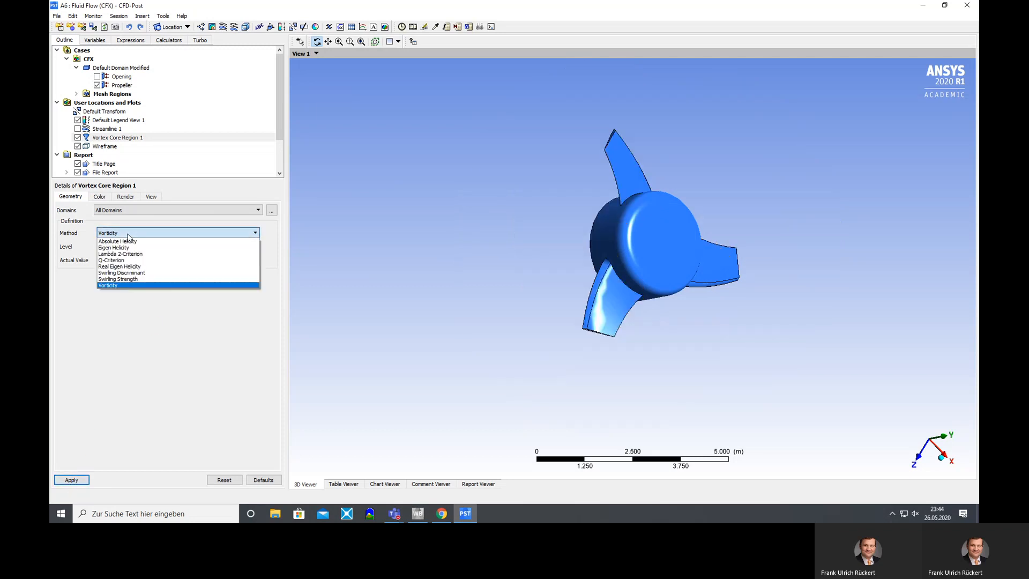
{"action": "left_click", "coordinate": [129, 280]}
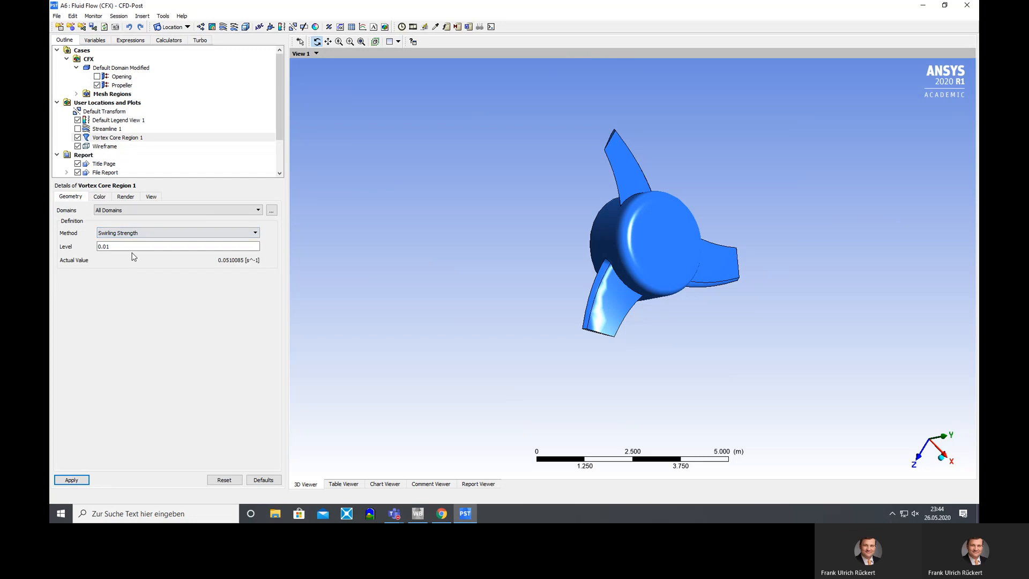
Try lower levels for Vortex Core Region 1, first 0.00256599 and then about 1.6e-6, applying each.
{"action": "double_click", "coordinate": [131, 247]}
{"action": "left_click_drag", "start_coordinate": [139, 251], "coordinate": [115, 251]}
{"action": "left_click", "coordinate": [71, 478]}
{"action": "left_click_drag", "start_coordinate": [515, 284], "coordinate": [318, 290]}
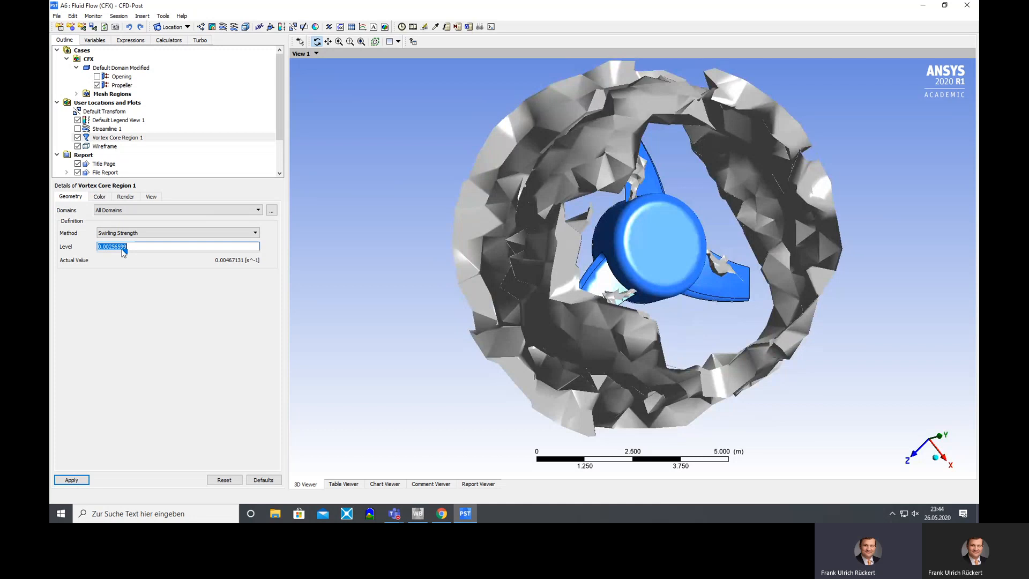
{"action": "left_click_drag", "start_coordinate": [133, 251], "coordinate": [102, 257]}
{"action": "left_click", "coordinate": [75, 479]}
Try a higher level of 0.478491 for Vortex Core Region 1 and apply it.
{"action": "triple_click", "coordinate": [113, 247]}
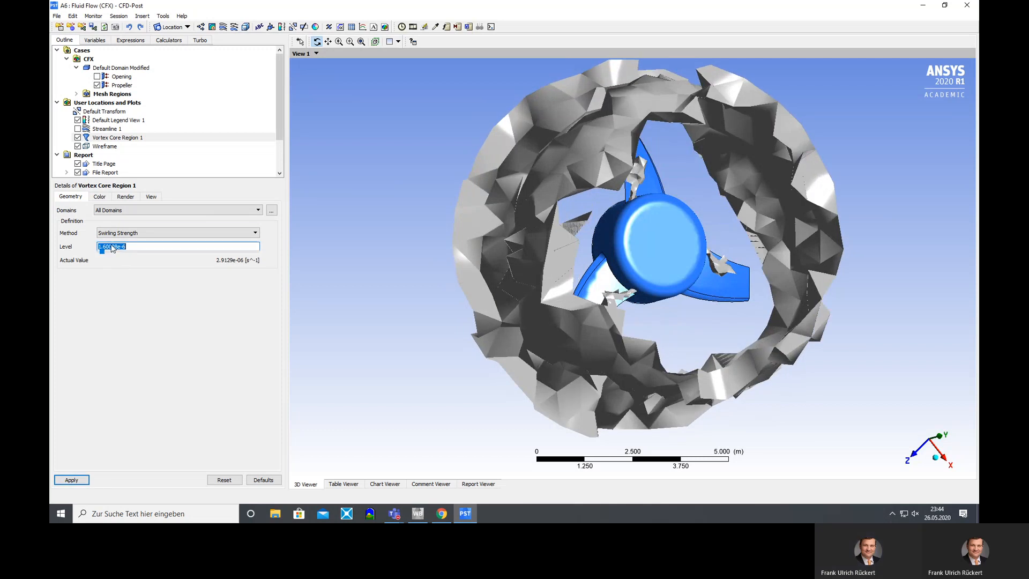
{"action": "left_click_drag", "start_coordinate": [102, 251], "coordinate": [225, 251]}
{"action": "left_click", "coordinate": [71, 481]}
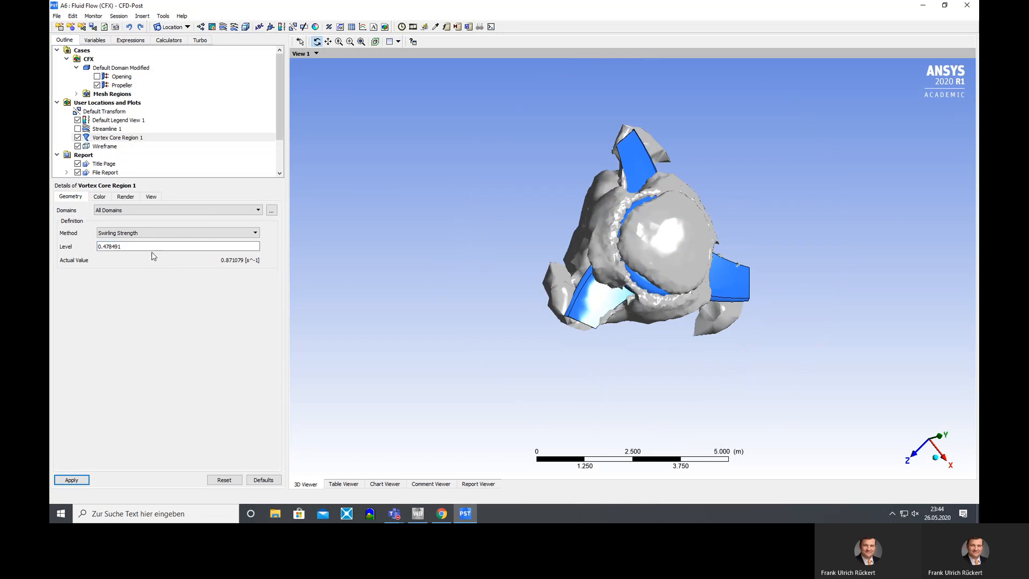
Set Vortex Core Region 1's level to 0.270994 and apply it.
{"action": "triple_click", "coordinate": [207, 245]}
{"action": "left_click_drag", "start_coordinate": [225, 251], "coordinate": [205, 252]}
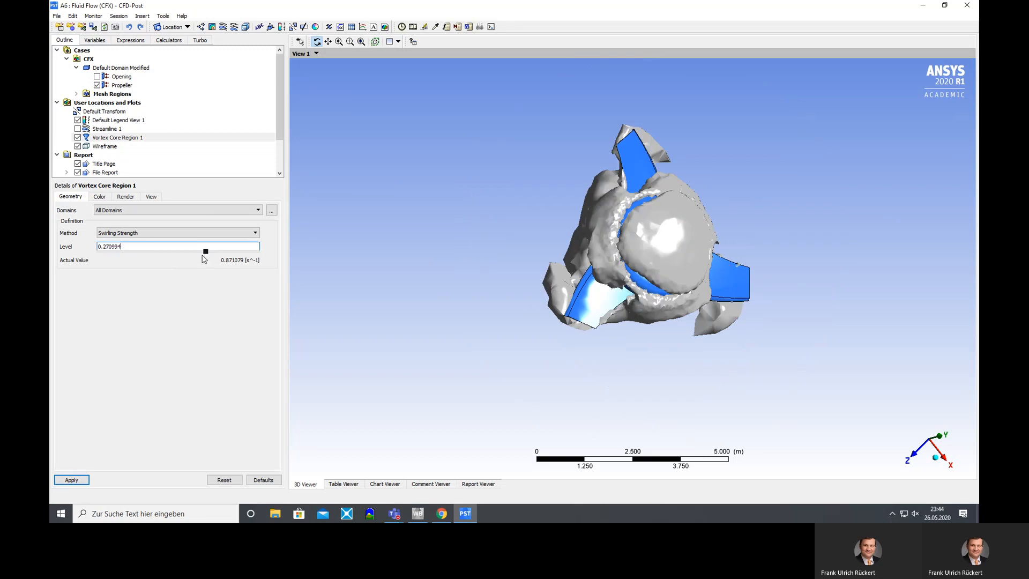
{"action": "left_click", "coordinate": [80, 479]}
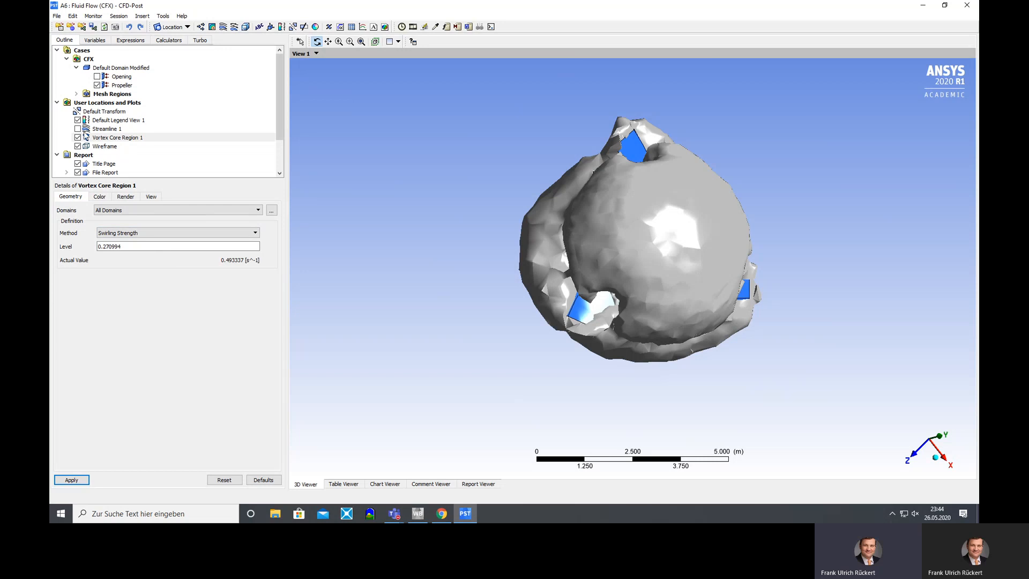
Hide Vortex Core Region 1 and show Streamline 1 around the propeller again.
{"action": "left_click", "coordinate": [78, 138]}
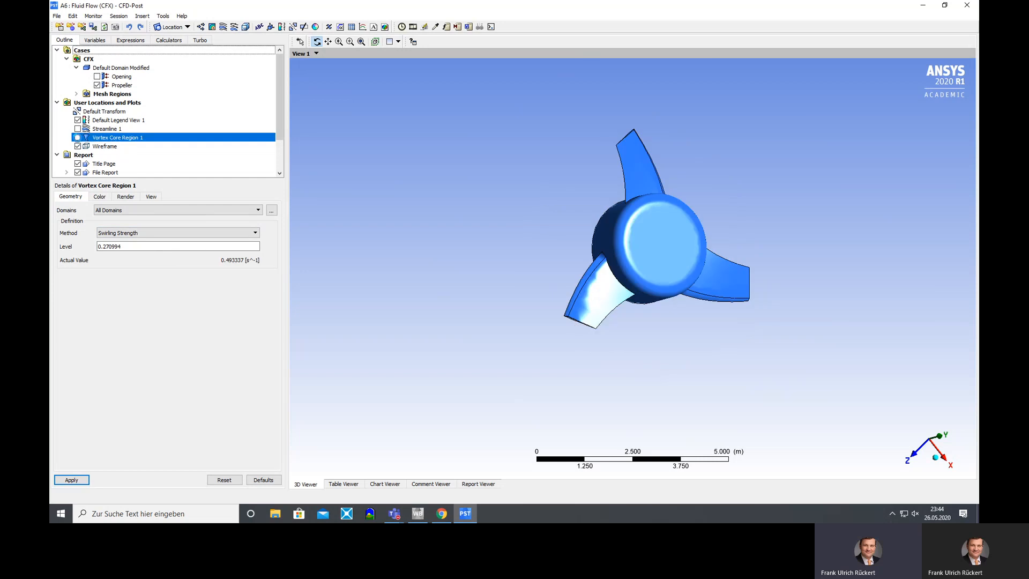
{"action": "left_click", "coordinate": [78, 129]}
{"action": "mouse_move", "coordinate": [482, 208]}
{"action": "left_mouse_down"}
{"action": "mouse_move", "coordinate": [430, 218]}
{"action": "mouse_move", "coordinate": [567, 218]}
{"action": "mouse_move", "coordinate": [503, 214]}
{"action": "mouse_move", "coordinate": [482, 195]}
{"action": "mouse_move", "coordinate": [471, 202]}
{"action": "left_mouse_up"}
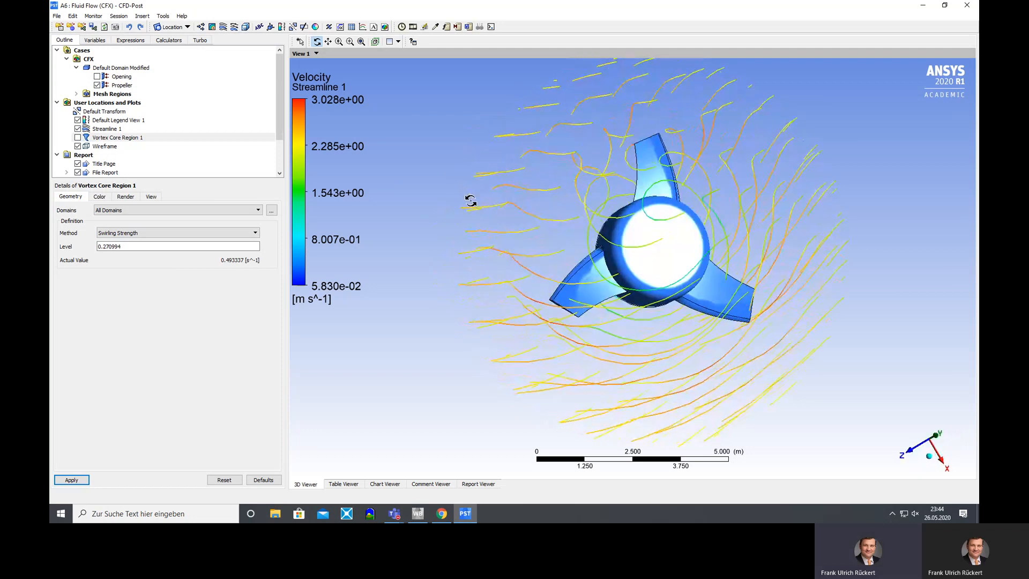
Change the number format of Default Legend View 1 from Scientific to Fixed and apply it.
{"action": "left_click", "coordinate": [115, 120]}
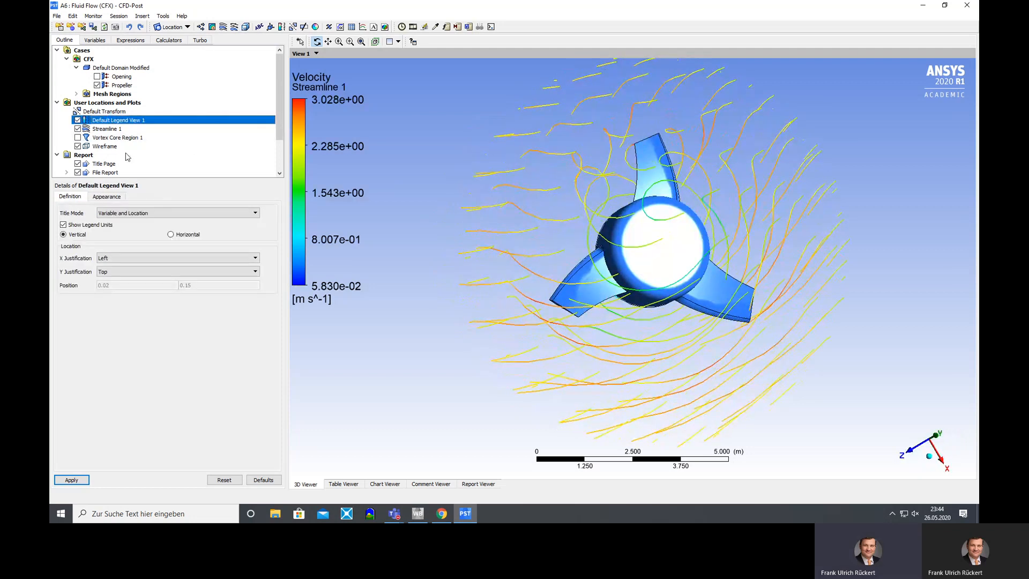
{"action": "left_click", "coordinate": [111, 196]}
{"action": "left_click", "coordinate": [219, 259]}
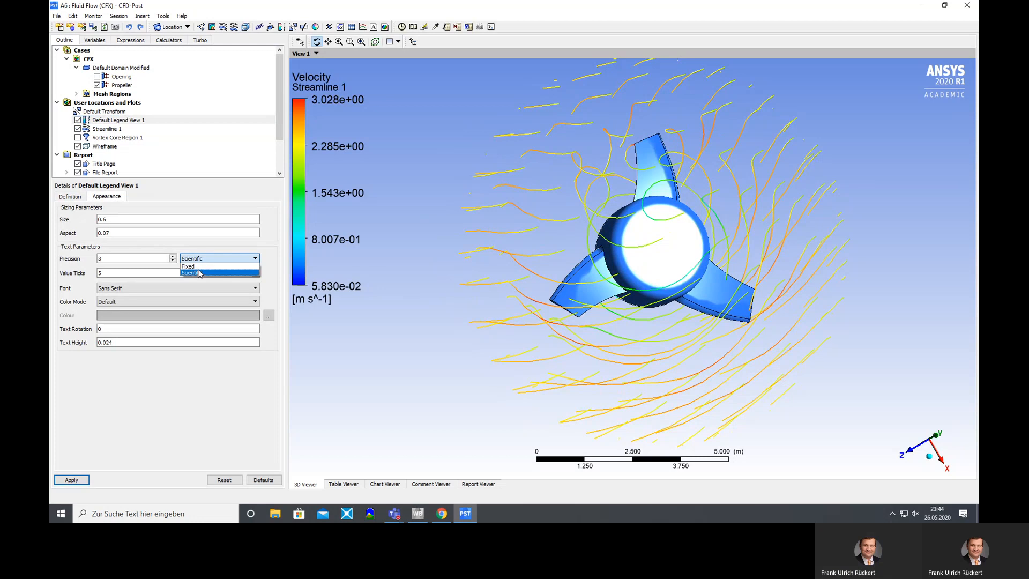
{"action": "left_click", "coordinate": [214, 274]}
{"action": "left_click", "coordinate": [72, 479]}
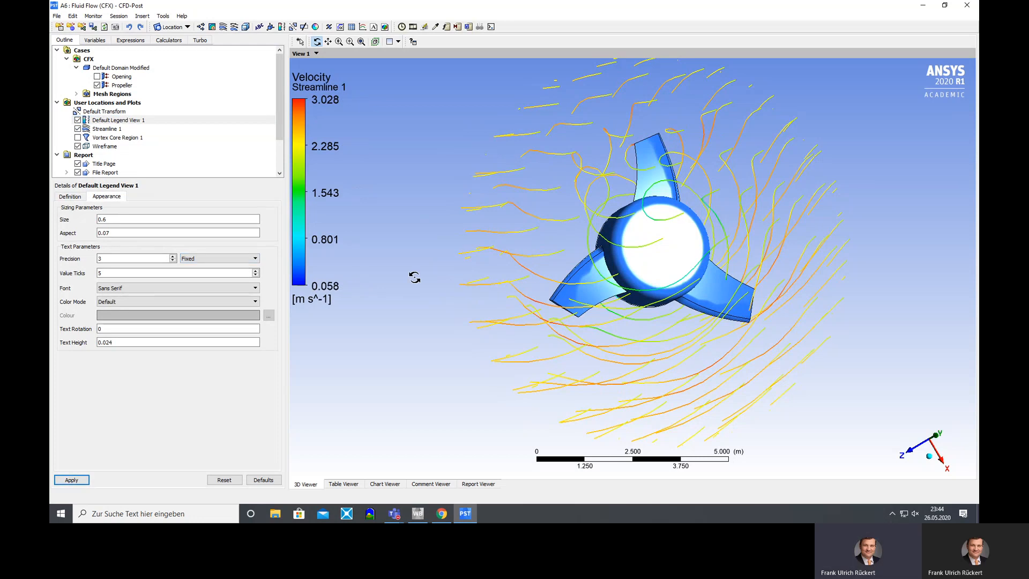
Examine the velocity streamlines around the propeller from several directions.
{"action": "left_click_drag", "start_coordinate": [413, 276], "coordinate": [450, 279]}
{"action": "left_click_drag", "start_coordinate": [535, 220], "coordinate": [475, 225]}
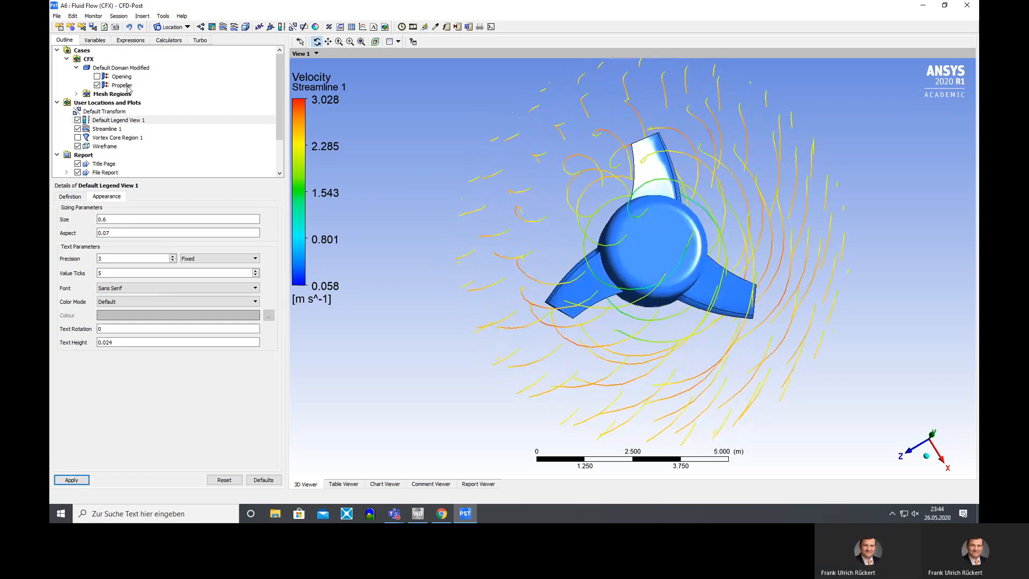
{"action": "left_click_drag", "start_coordinate": [416, 183], "coordinate": [445, 218]}
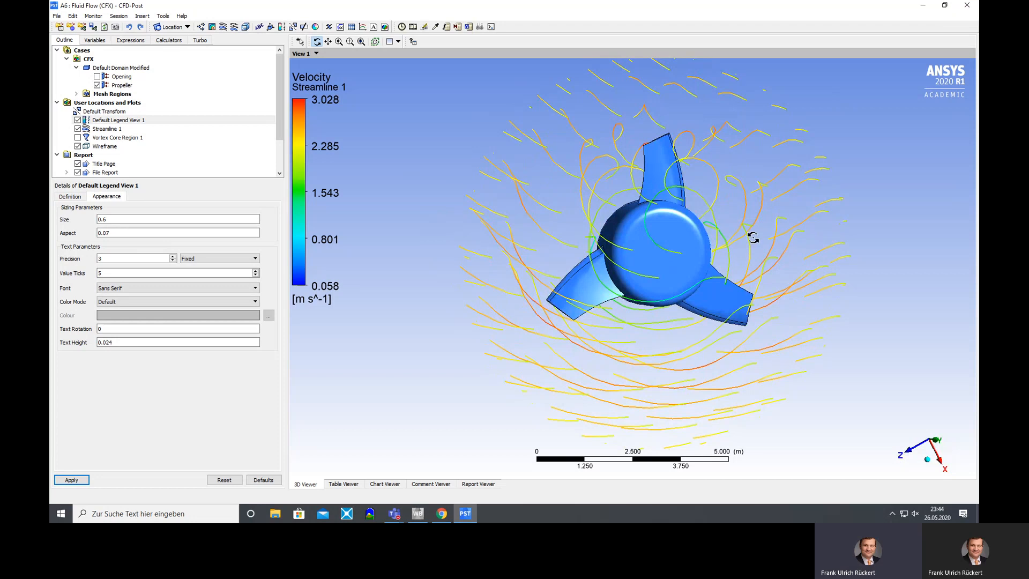
{"action": "left_click_drag", "start_coordinate": [711, 247], "coordinate": [753, 197]}
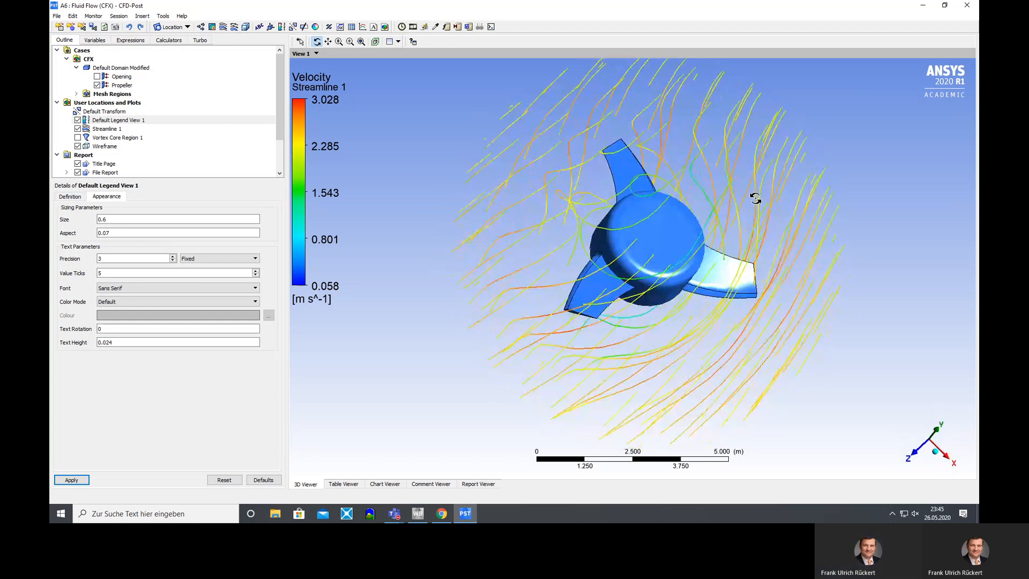